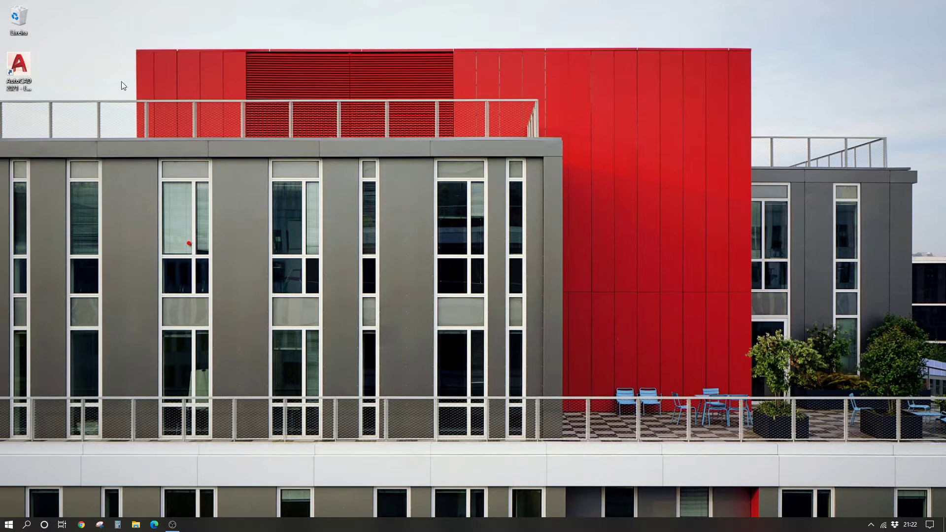
Step: Launch AutoCAD 2021 and dismiss the Autodesk Sign-In Module error report without sending it
double_click(20, 68)
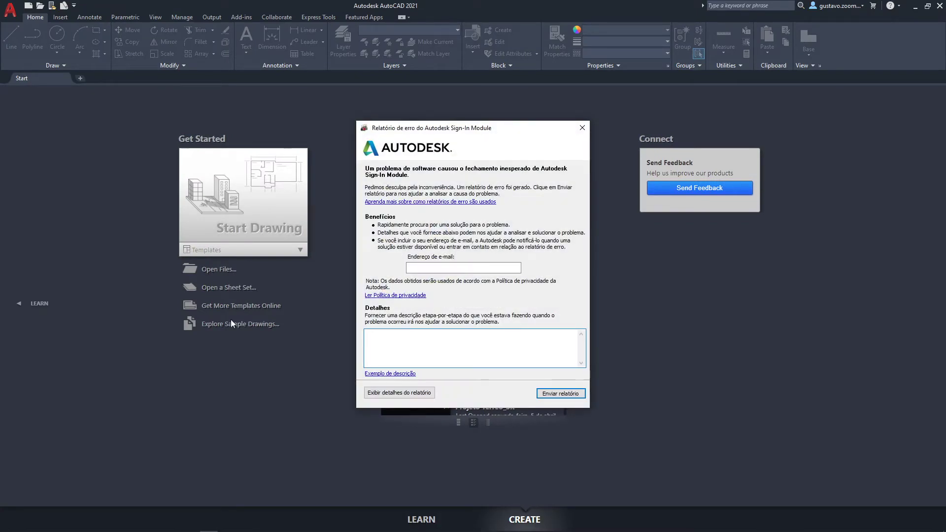
click(581, 128)
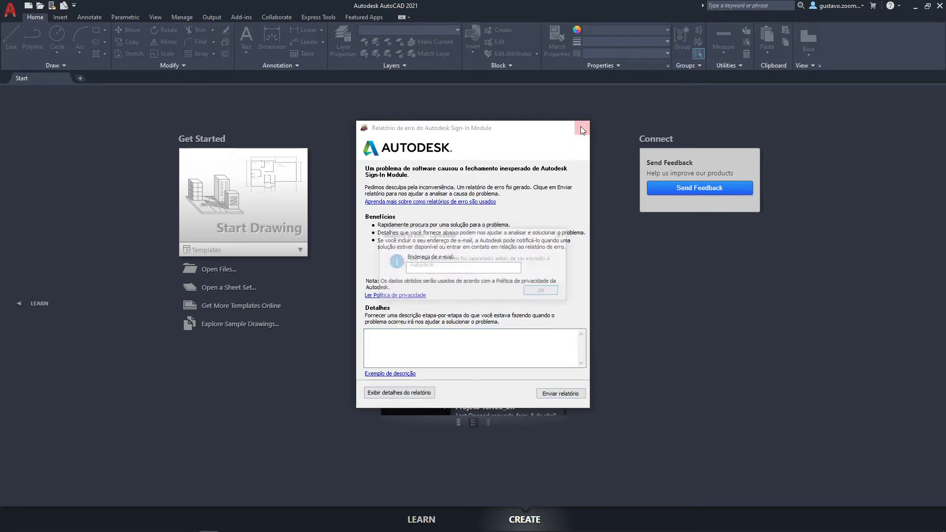
click(542, 293)
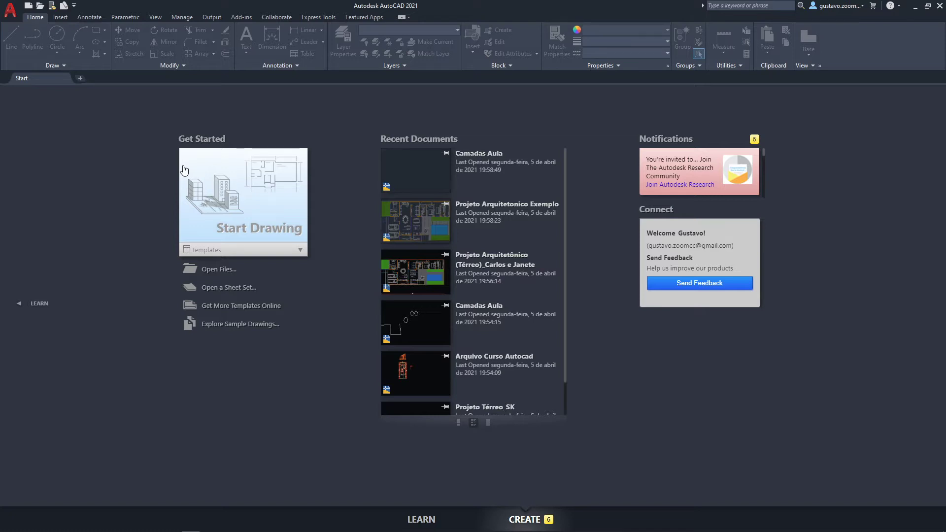
Step: Check the list of available drawing templates and start a new blank drawing
click(208, 251)
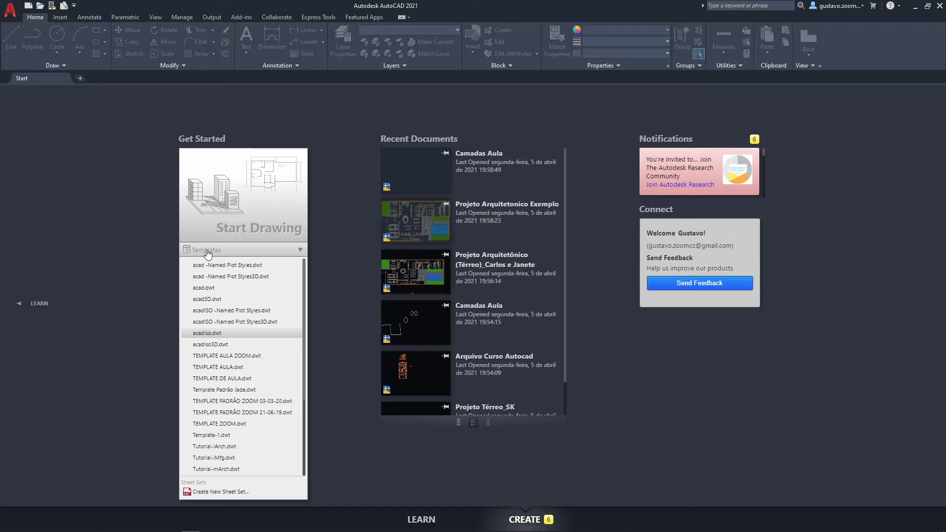
click(159, 239)
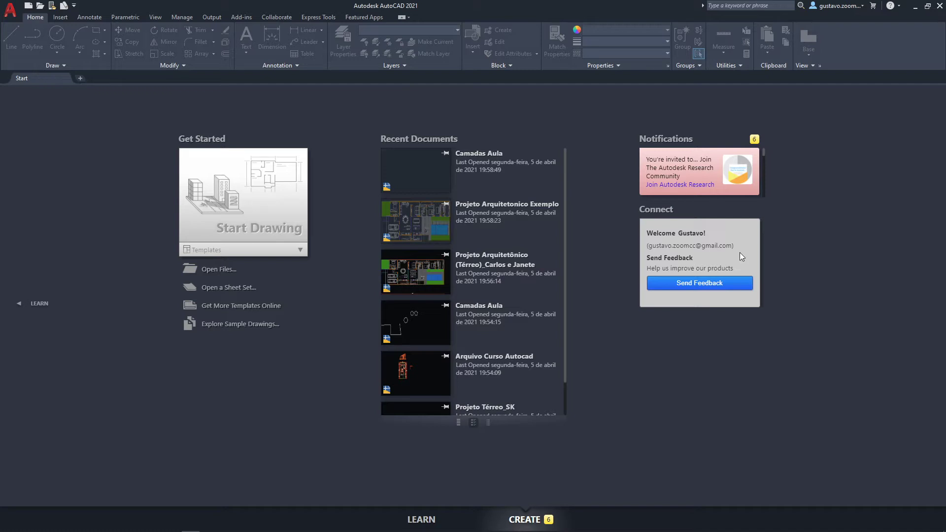
click(269, 203)
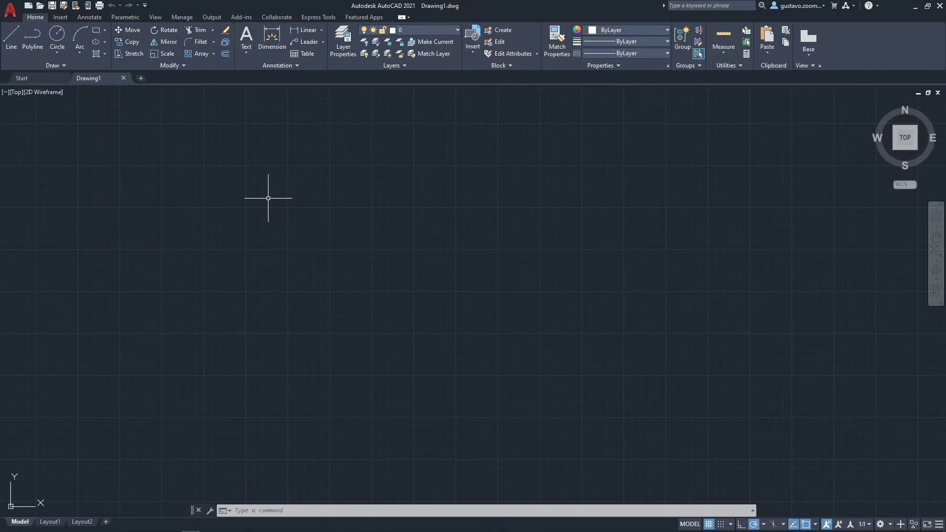
Step: Search the application commands for "line", browse the matches and try launching the Line command from the best match
click(18, 6)
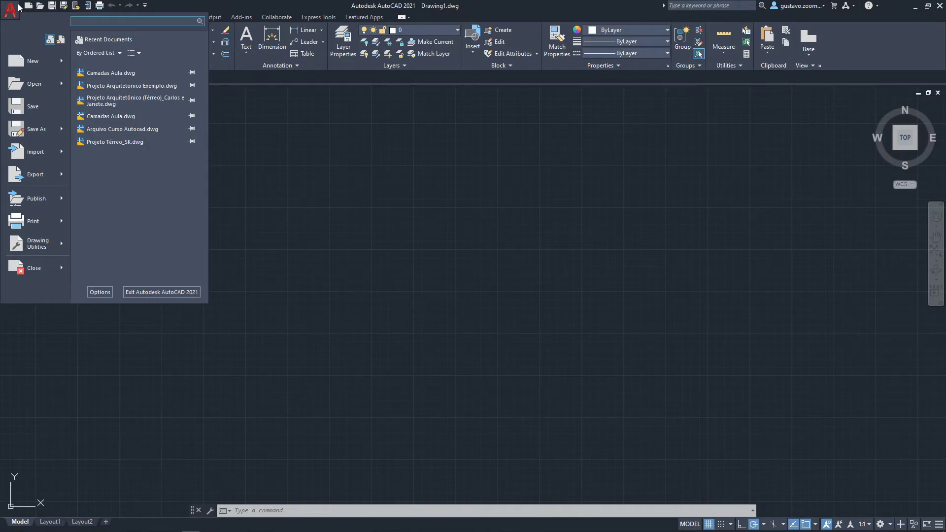
mouse_move(35, 67)
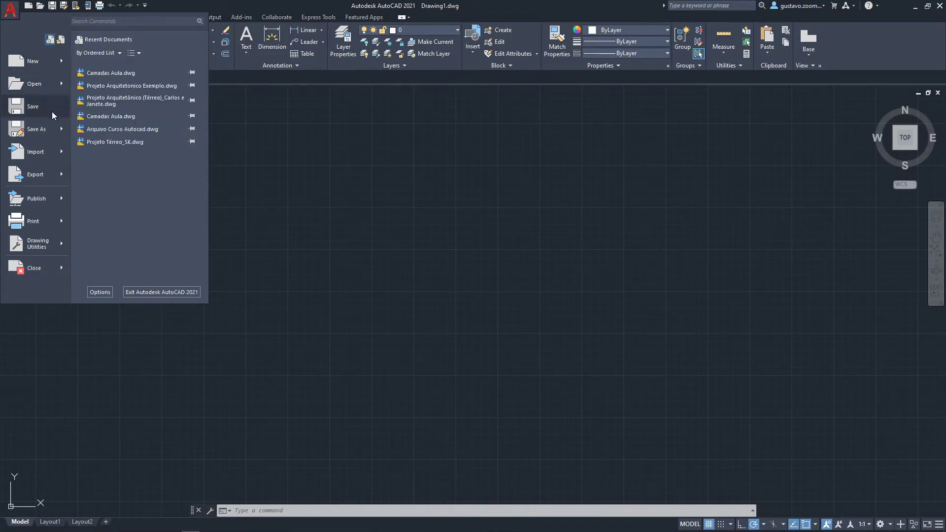
mouse_move(52, 130)
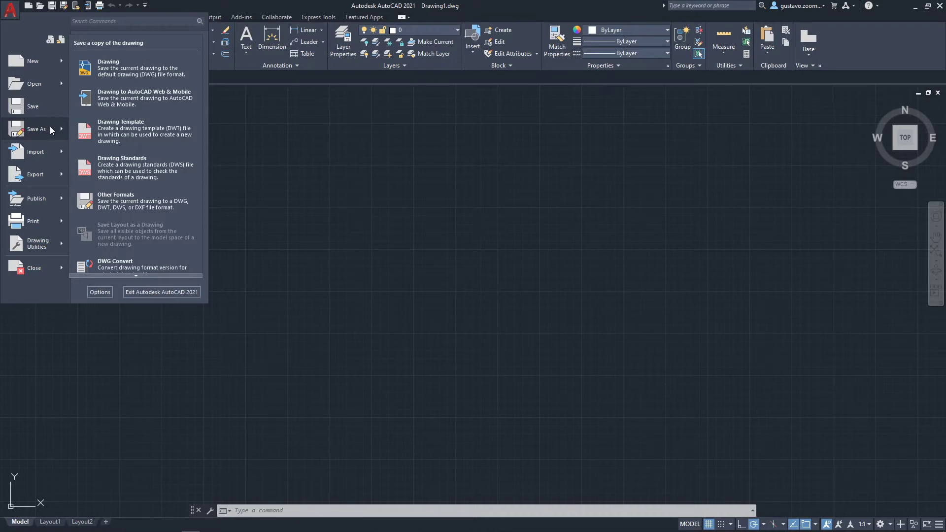
mouse_move(18, 60)
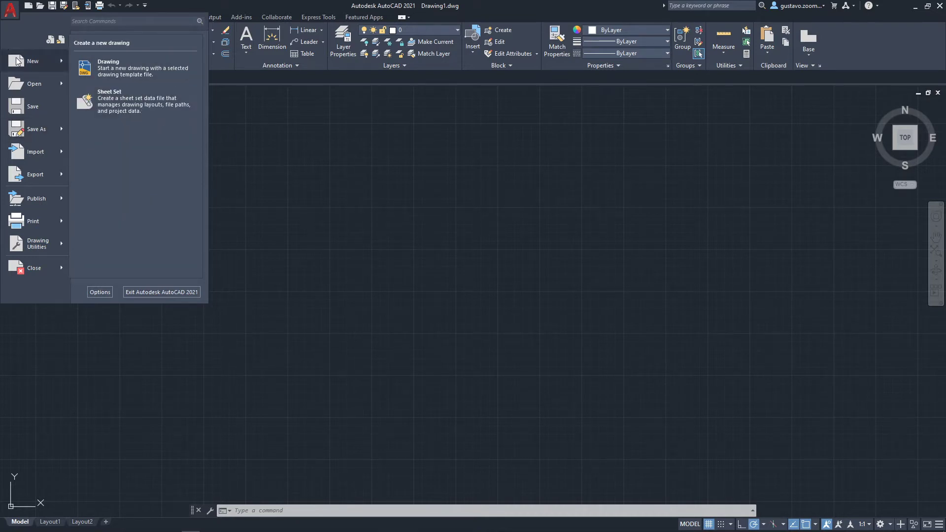
click(102, 21)
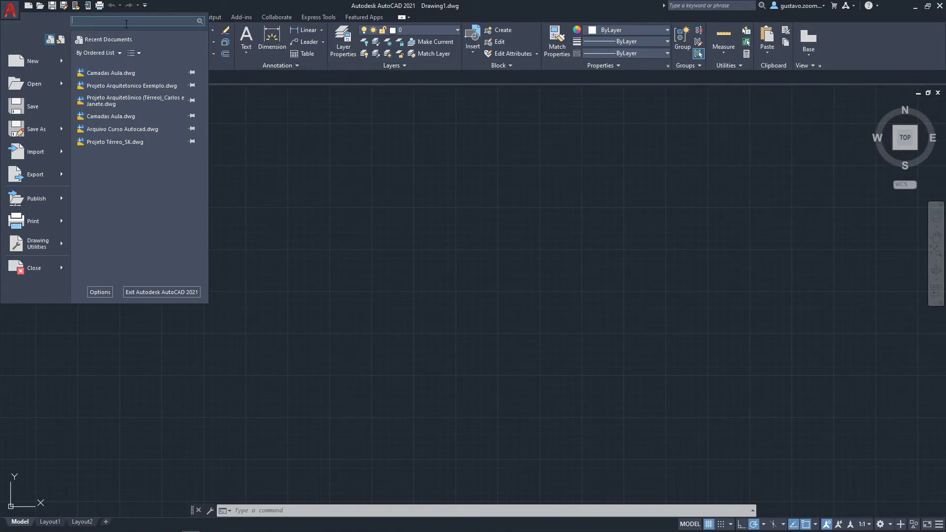
text(line)
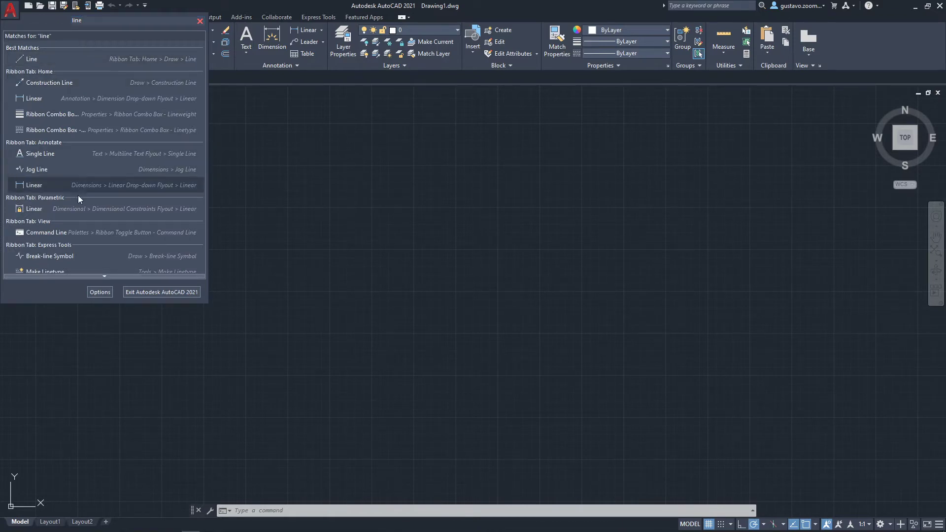
scroll(87, 163, down, 3)
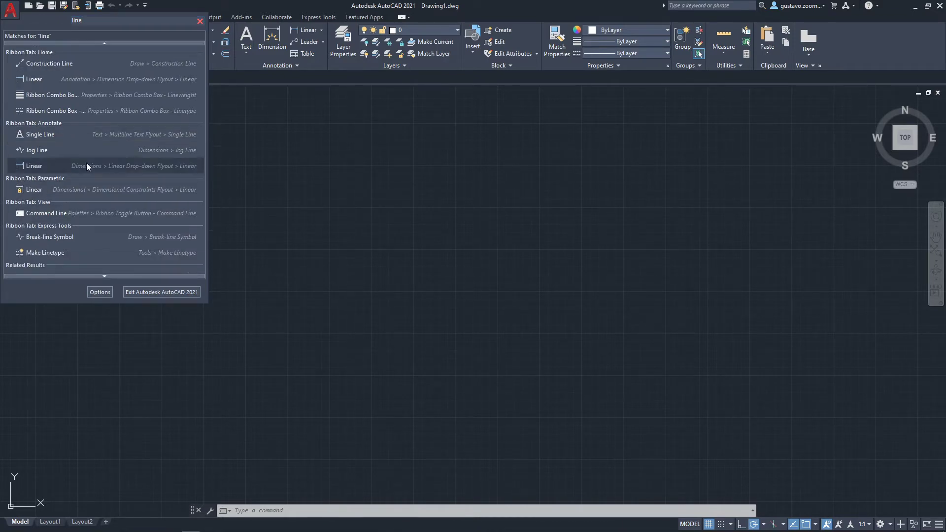
scroll(80, 182, down, 1)
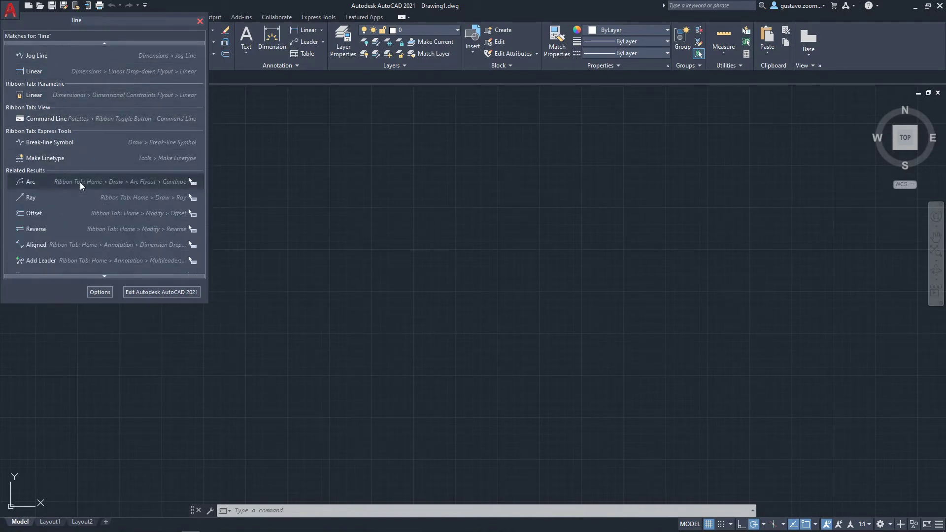
scroll(80, 182, up, 4)
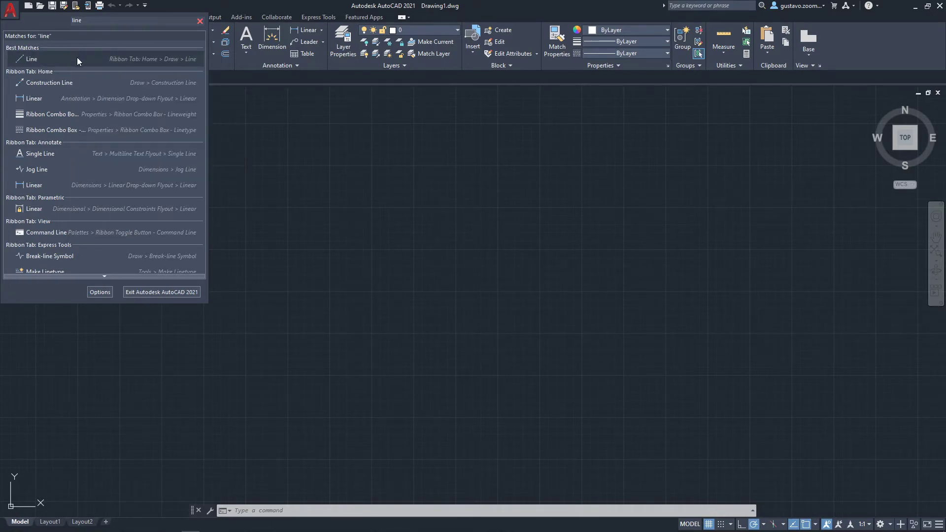
click(47, 60)
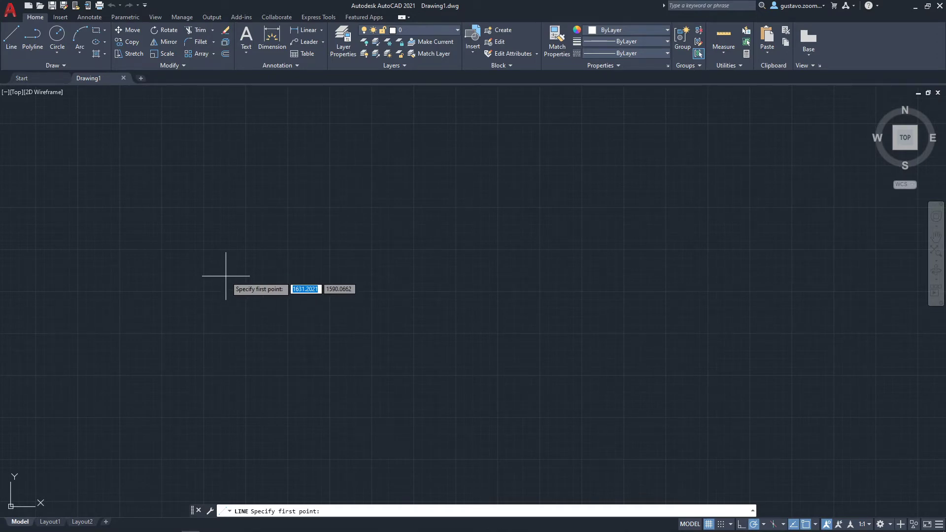
key(Escape)
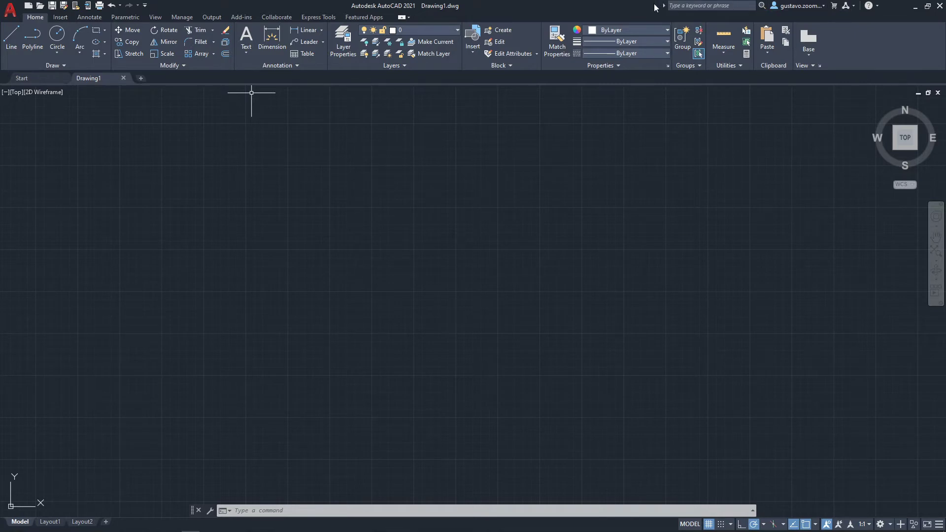
click(812, 9)
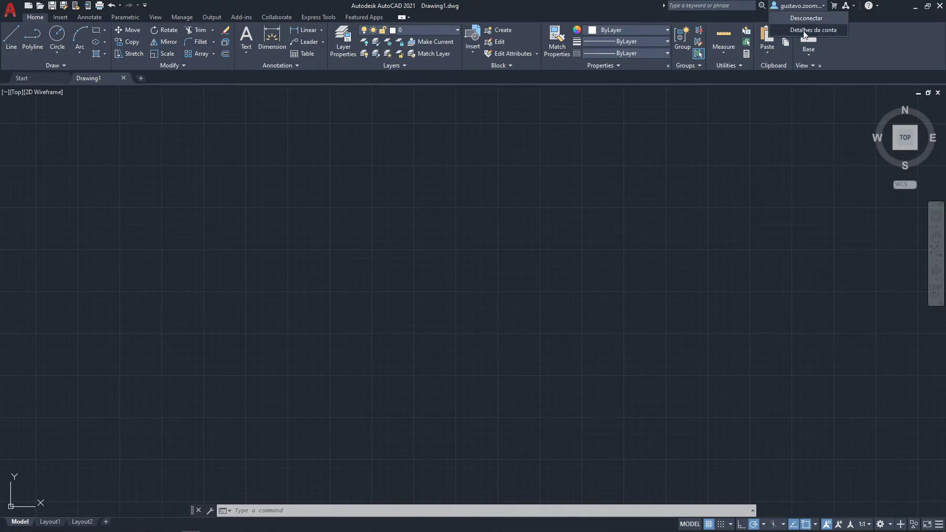
click(885, 36)
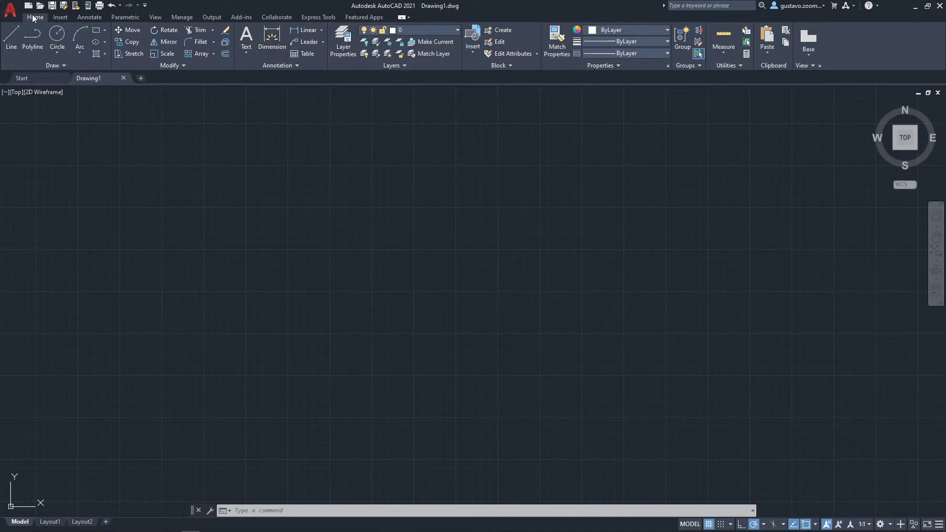
Step: Examine the insert, annotation, parametric, view and management tool sets, plus the additional drawing tools
click(60, 18)
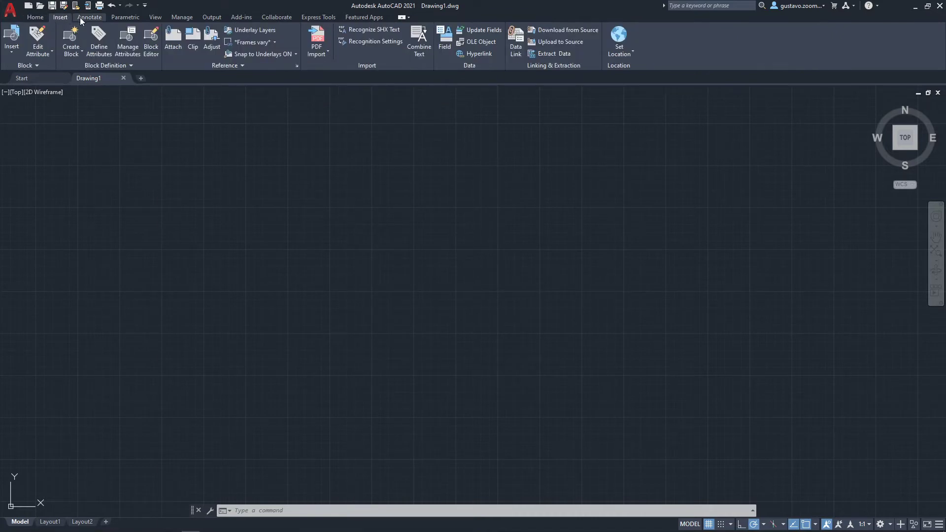
click(84, 17)
click(122, 17)
click(150, 17)
click(174, 17)
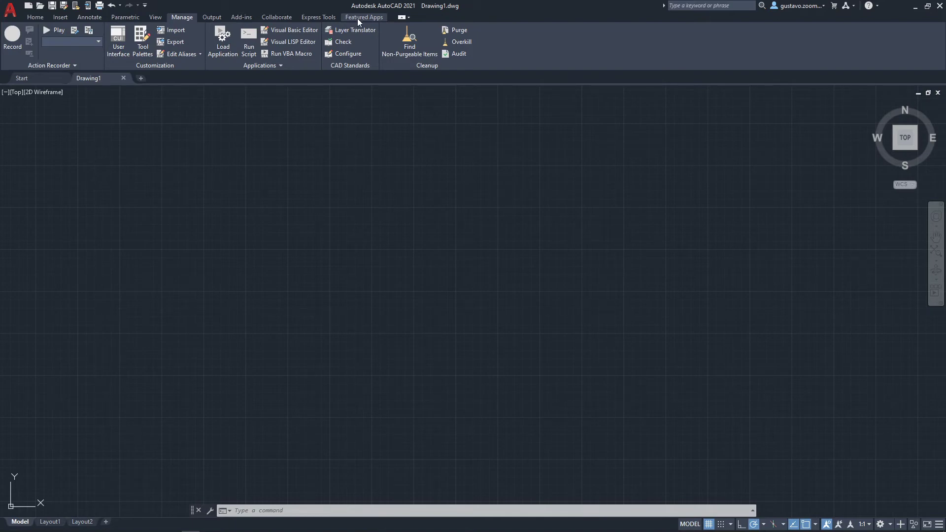
click(44, 16)
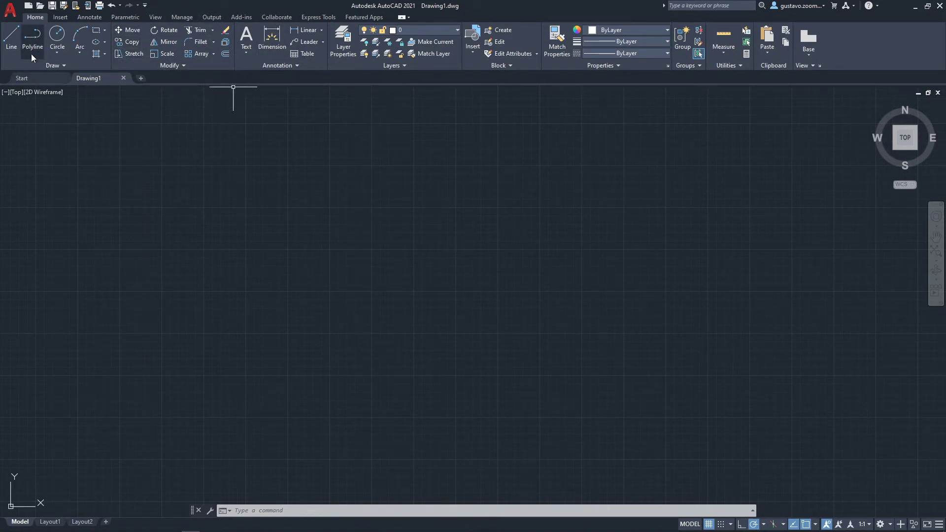
click(75, 62)
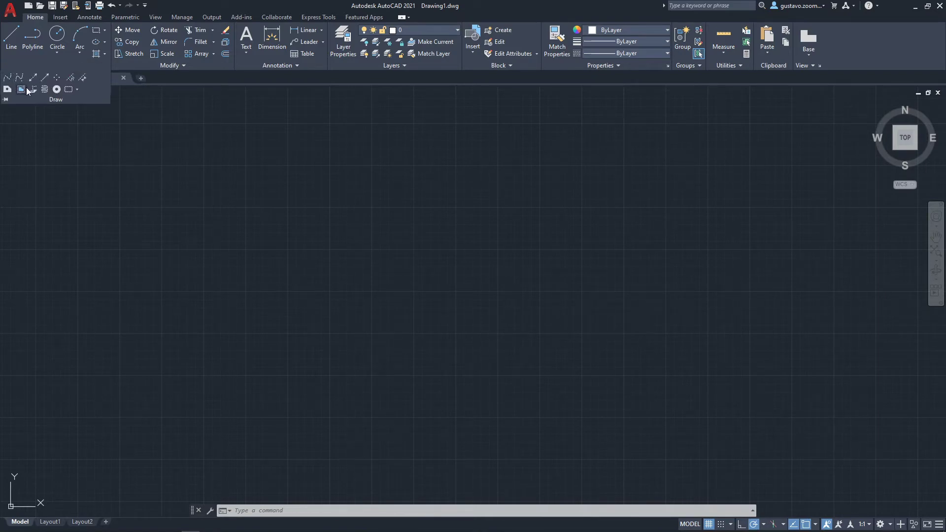
click(174, 64)
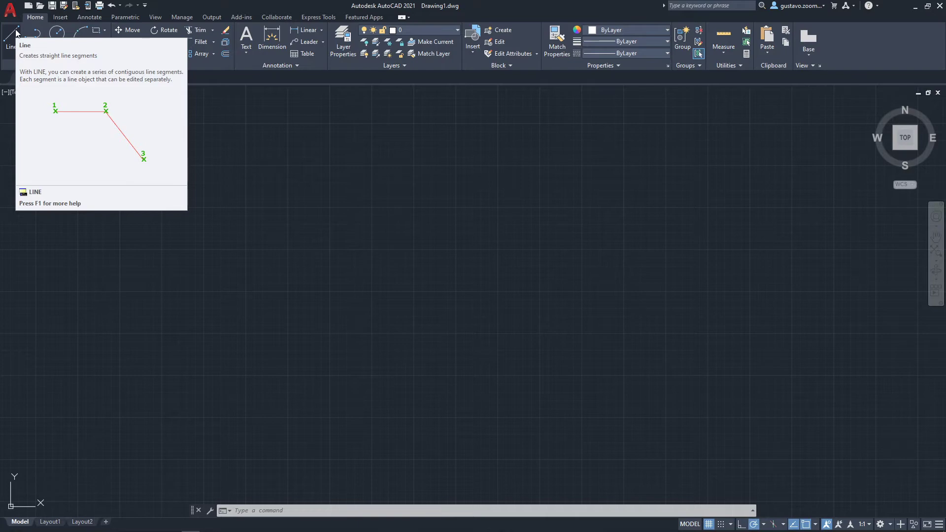
Step: Open the help article for the Line command and switch its language to English
key(F1)
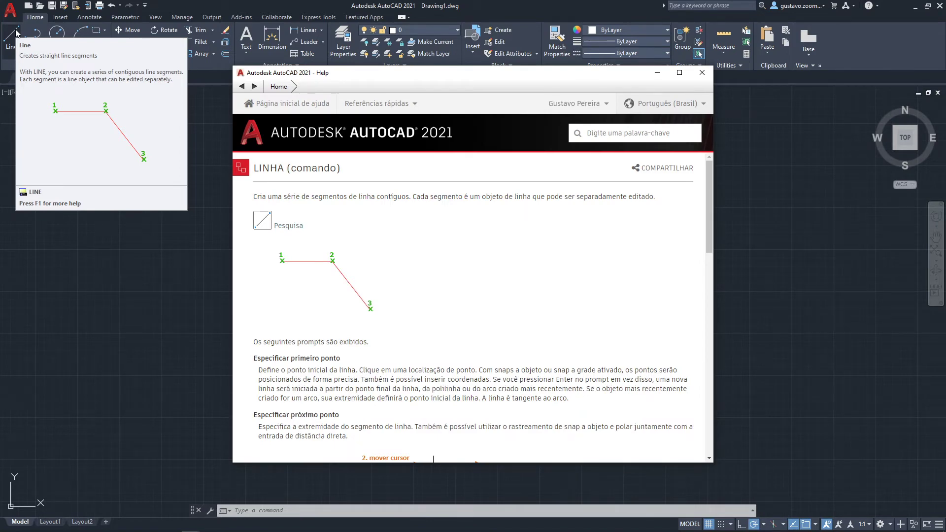
click(650, 104)
click(640, 211)
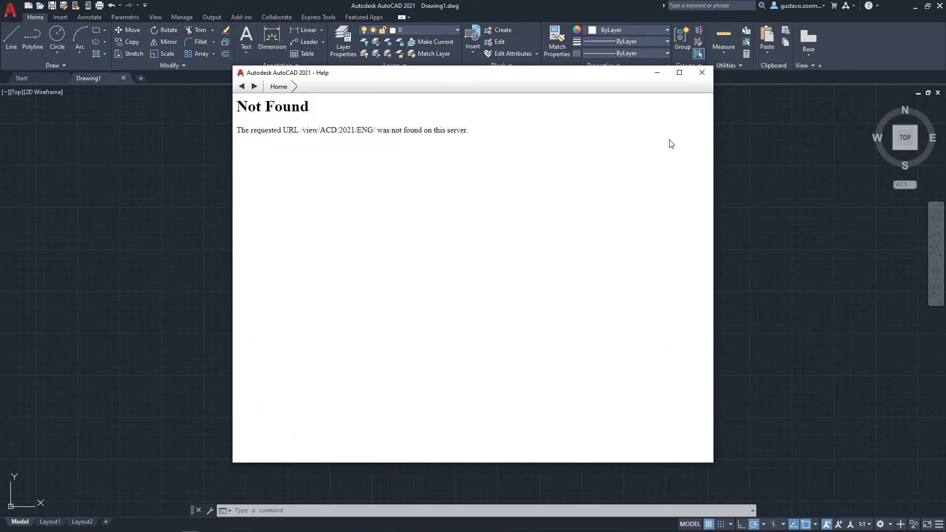
click(241, 86)
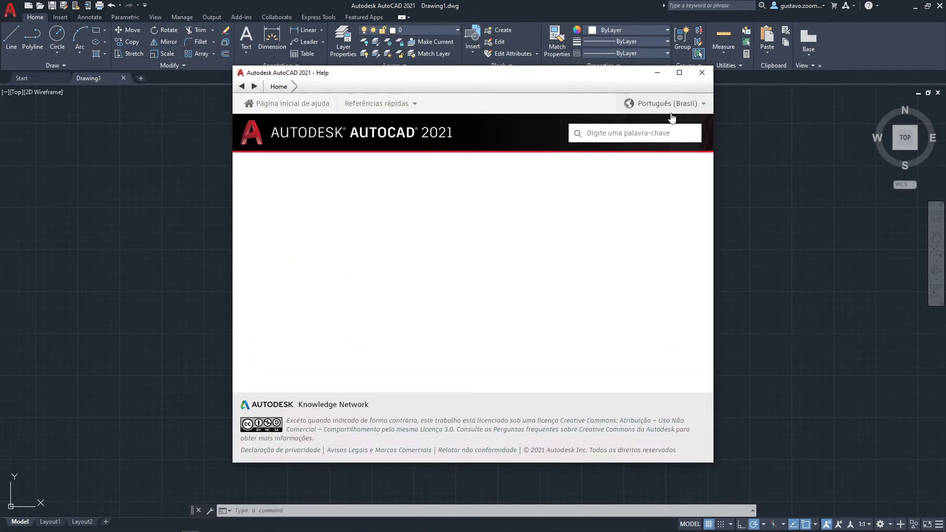
mouse_move(655, 121)
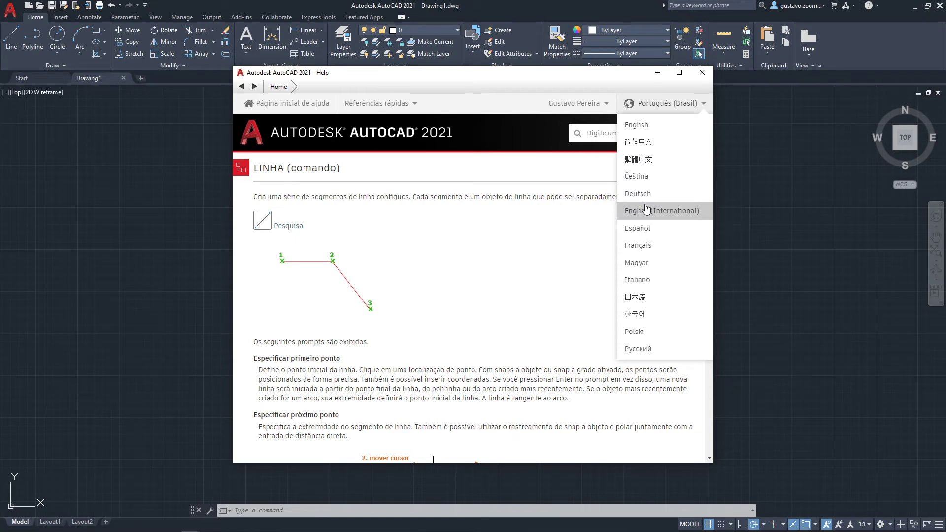
click(640, 124)
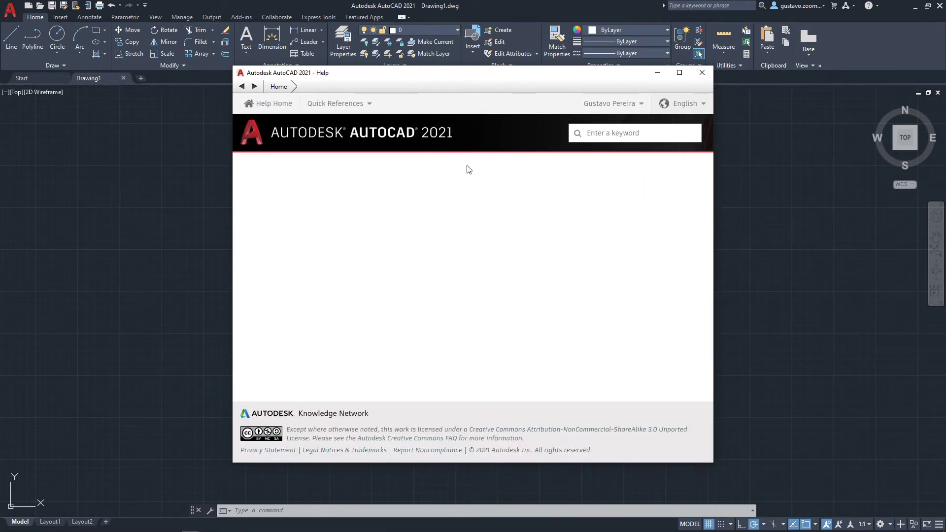
Step: Read through the English Line command article and set the help language back to Português (Brasil)
scroll(459, 180, down, 2)
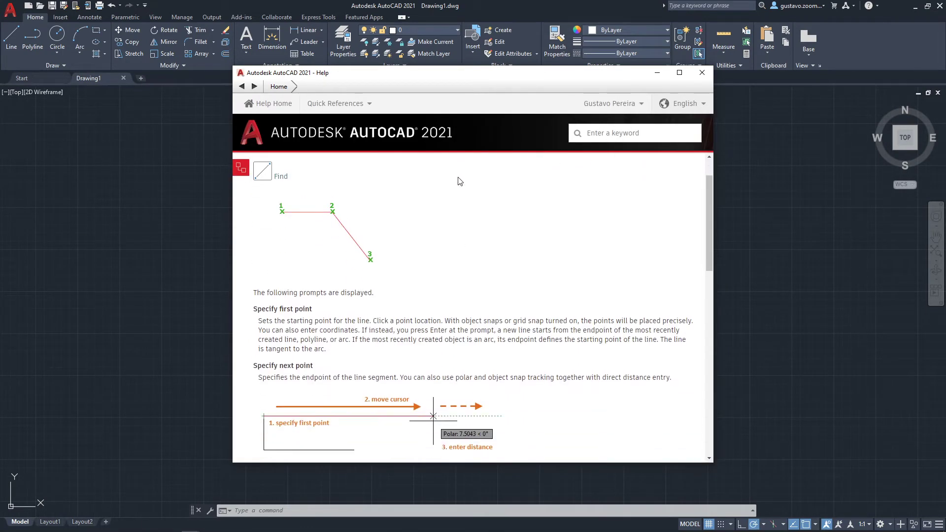
scroll(460, 180, up, 2)
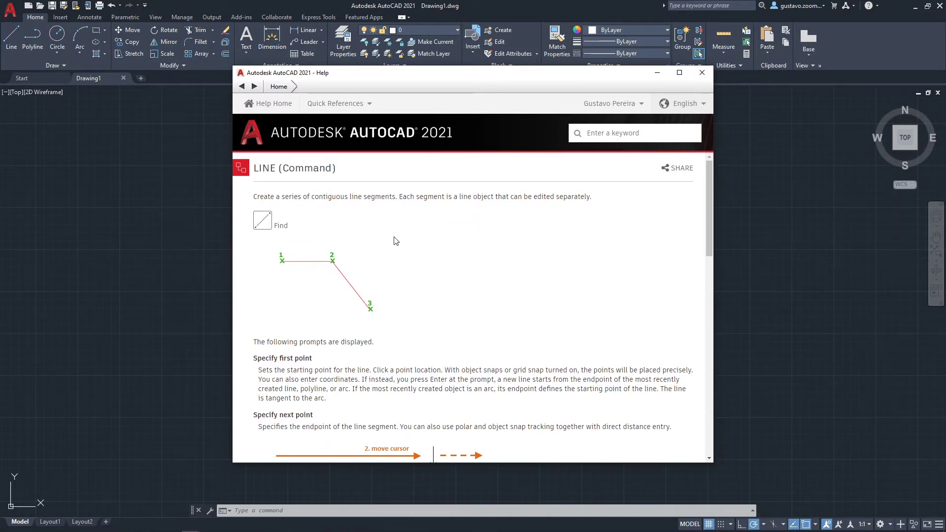
scroll(325, 241, down, 12)
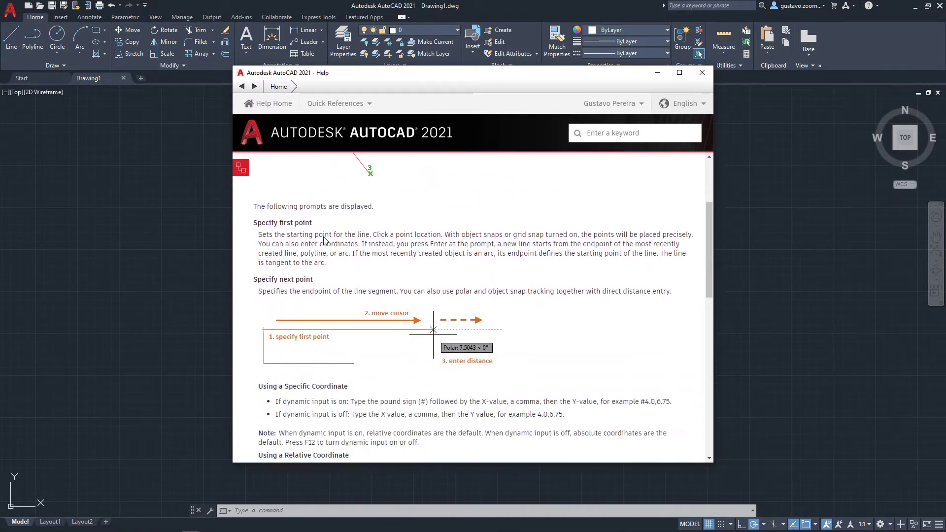
scroll(327, 241, up, 12)
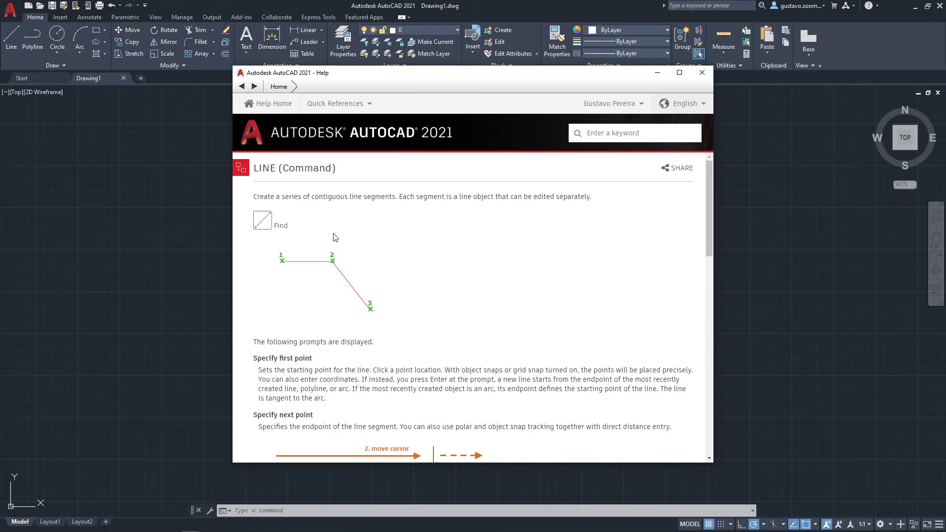
click(688, 110)
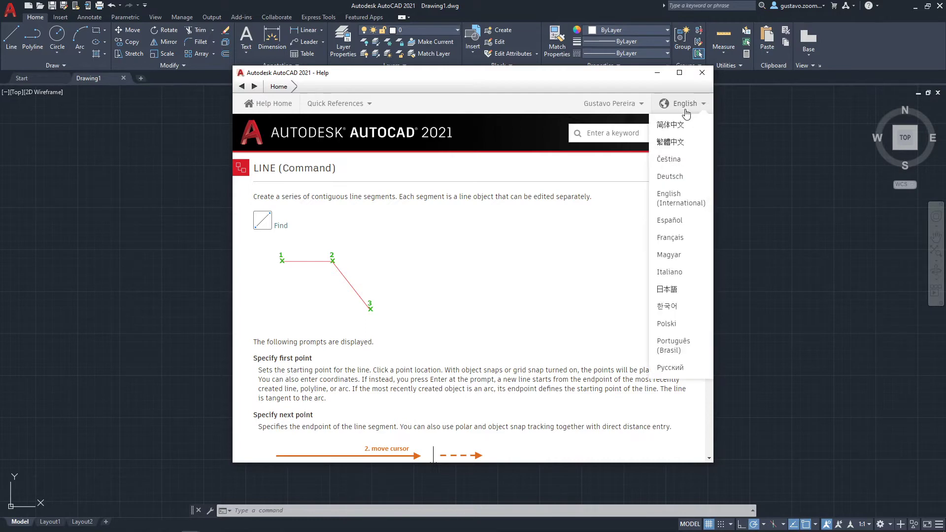
click(672, 343)
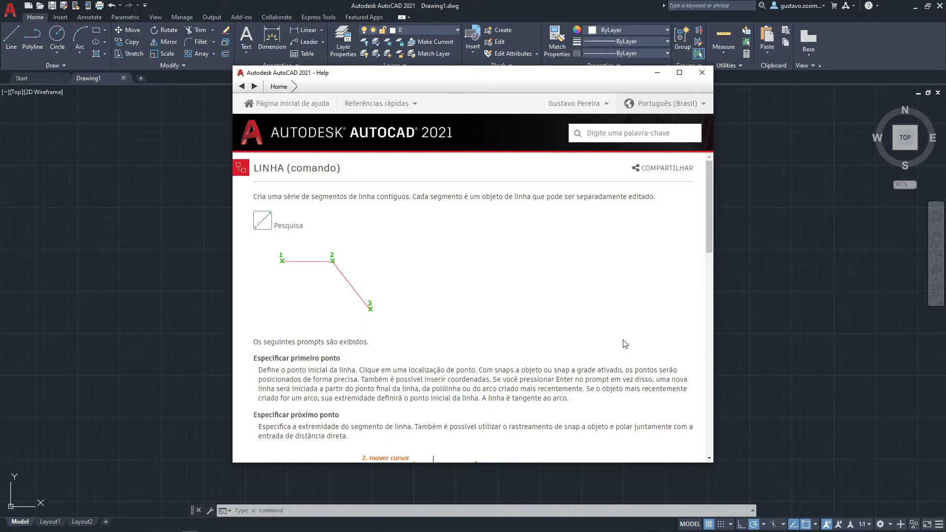
Step: Read through the Portuguese help article on the Line command and close the help
scroll(624, 343, down, 2)
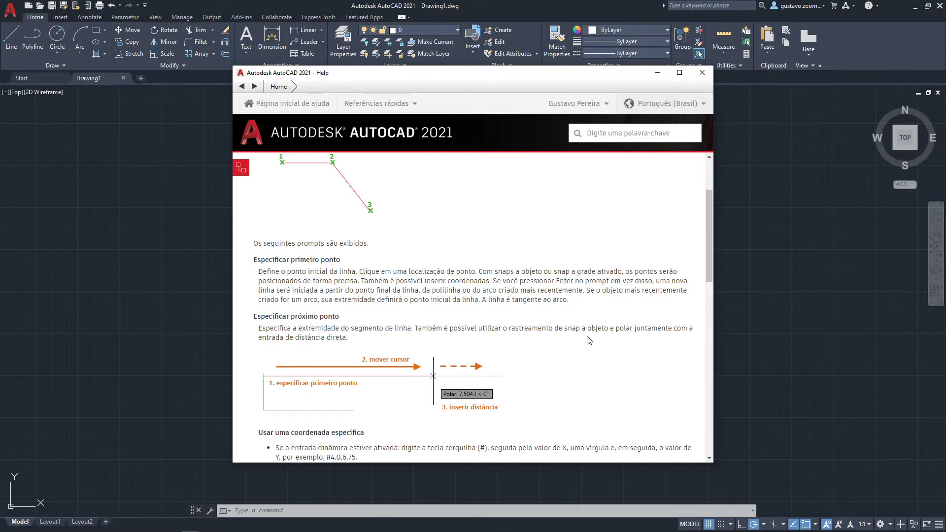
scroll(588, 340, down, 10)
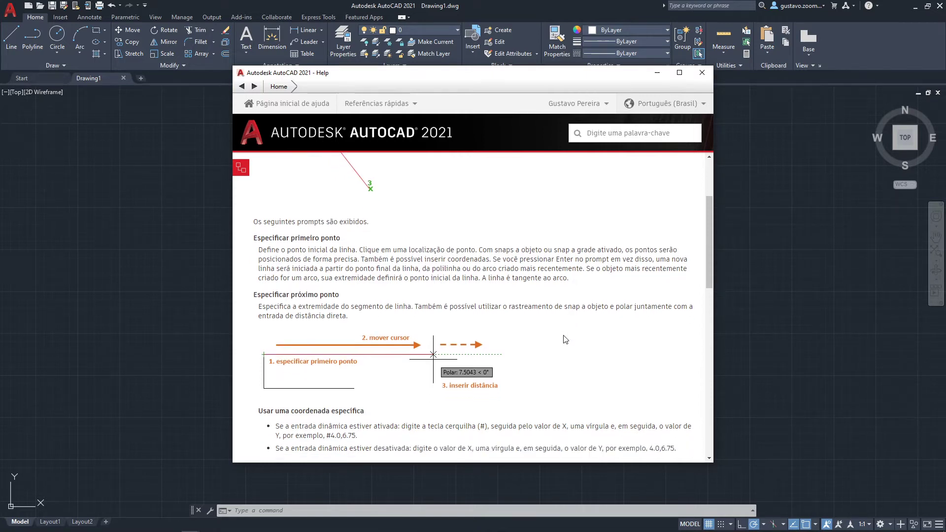
scroll(527, 318, down, 2)
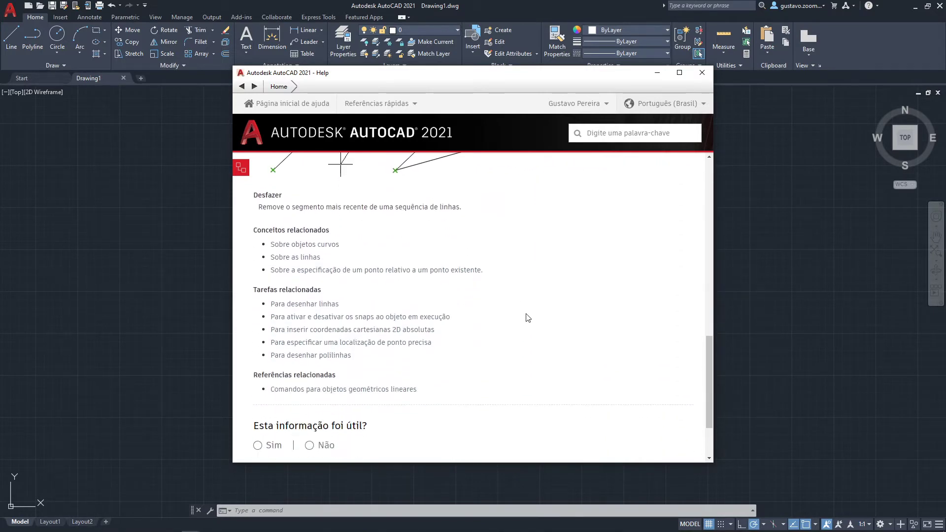
scroll(527, 315, up, 15)
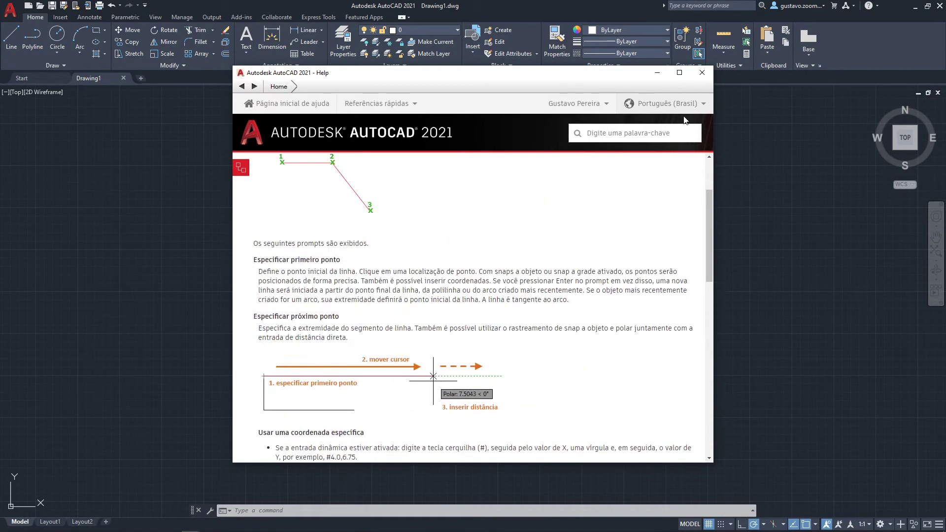
click(702, 72)
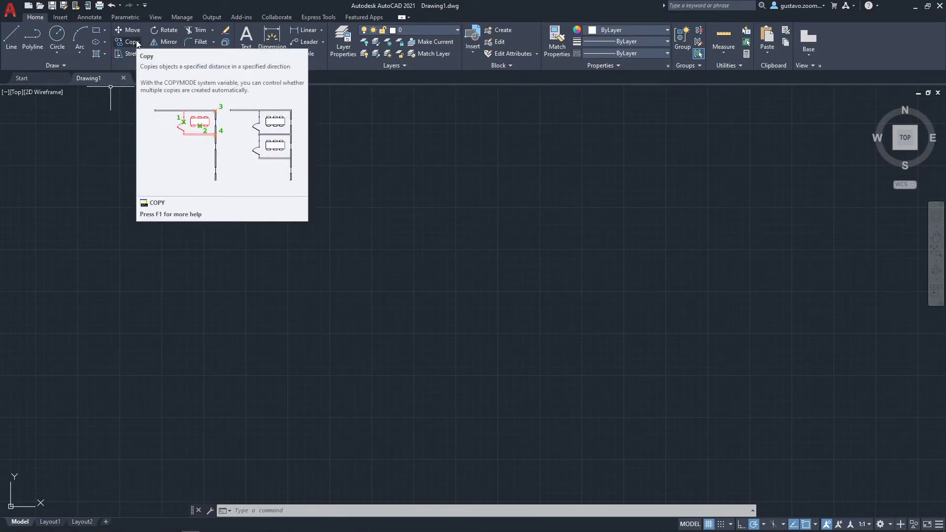
Step: Open the help article for the Copy command, review its content and available languages, and close the help
key(F1)
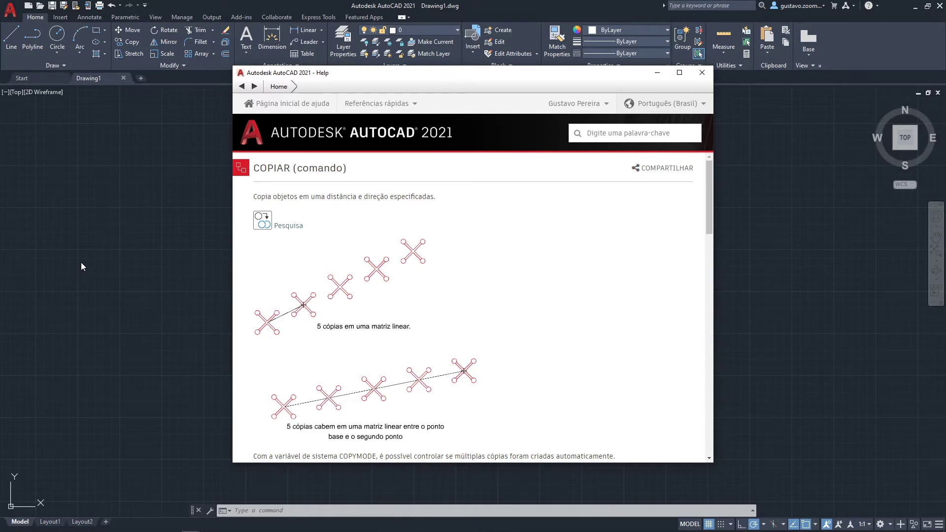
scroll(458, 268, down, 5)
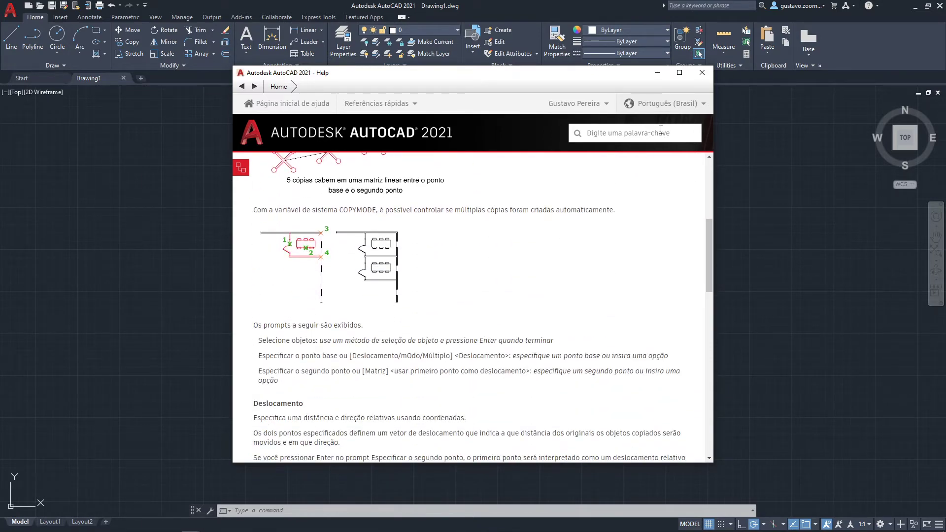
click(675, 103)
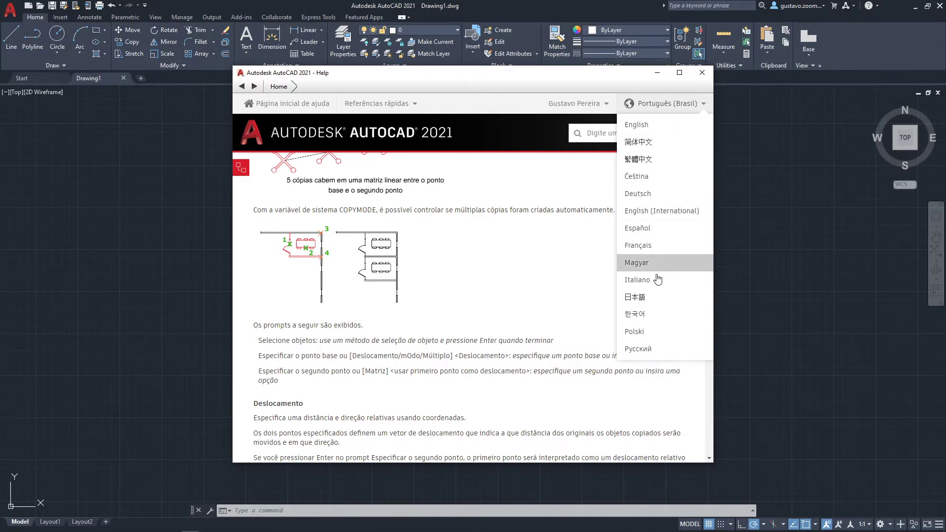
click(589, 368)
click(701, 73)
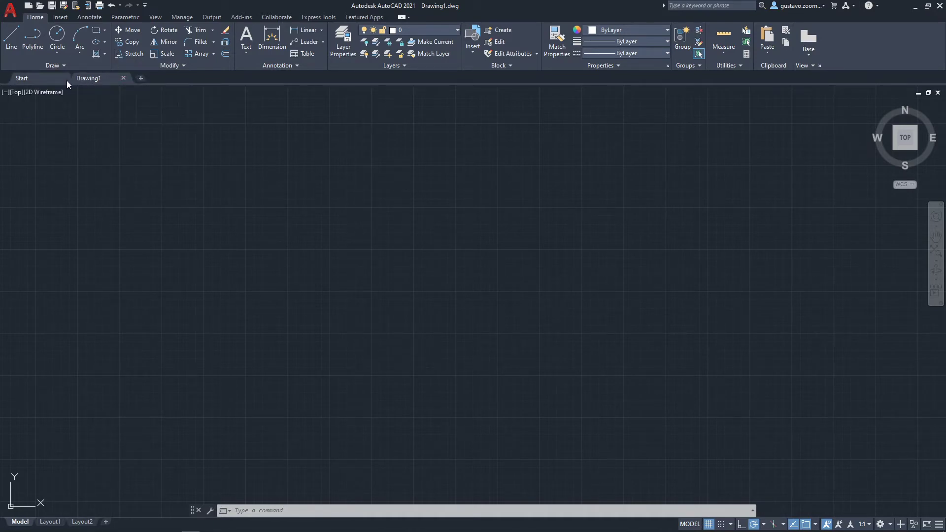
Step: Try adding blank drawings alongside Drawing1, switching between the open drawings and closing the added ones
mouse_move(66, 82)
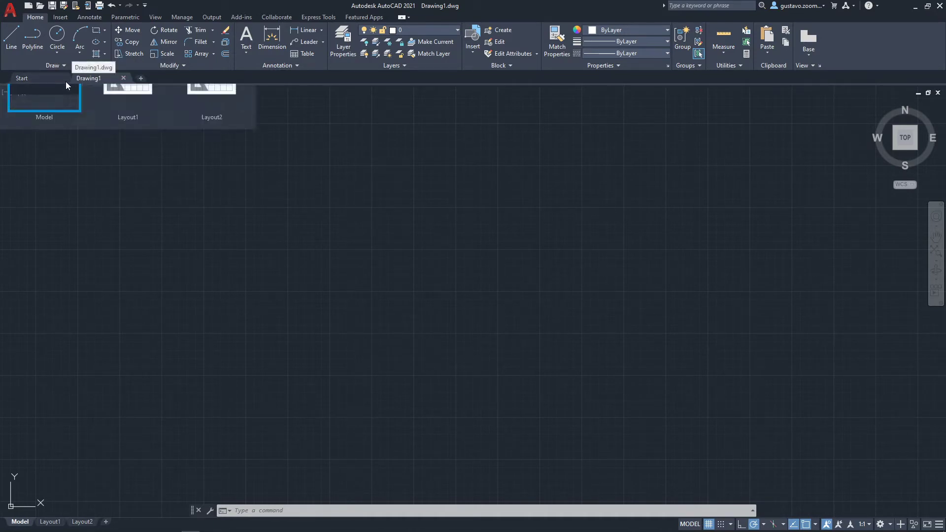
click(141, 78)
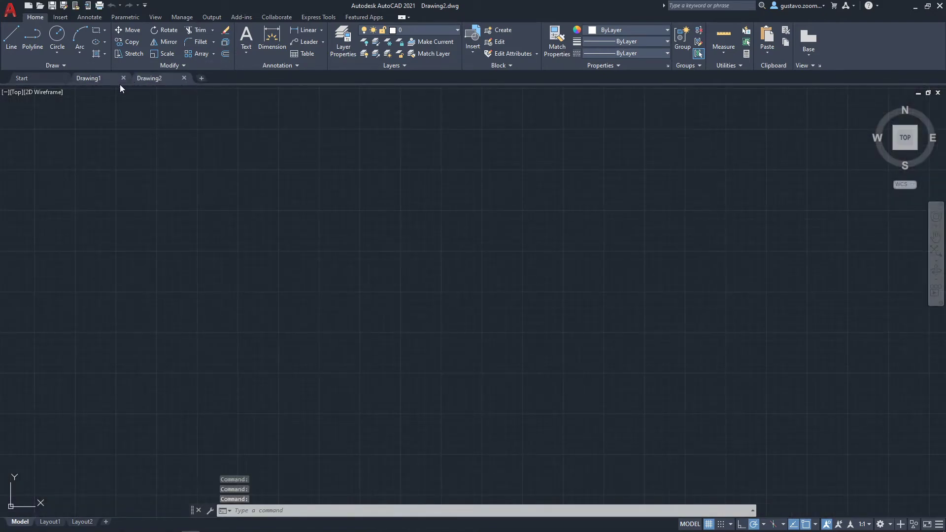
click(100, 80)
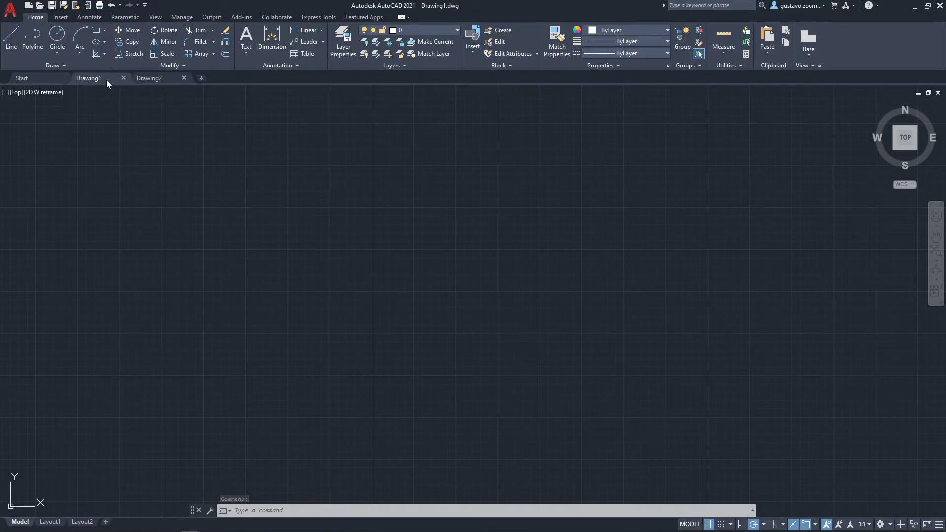
click(203, 77)
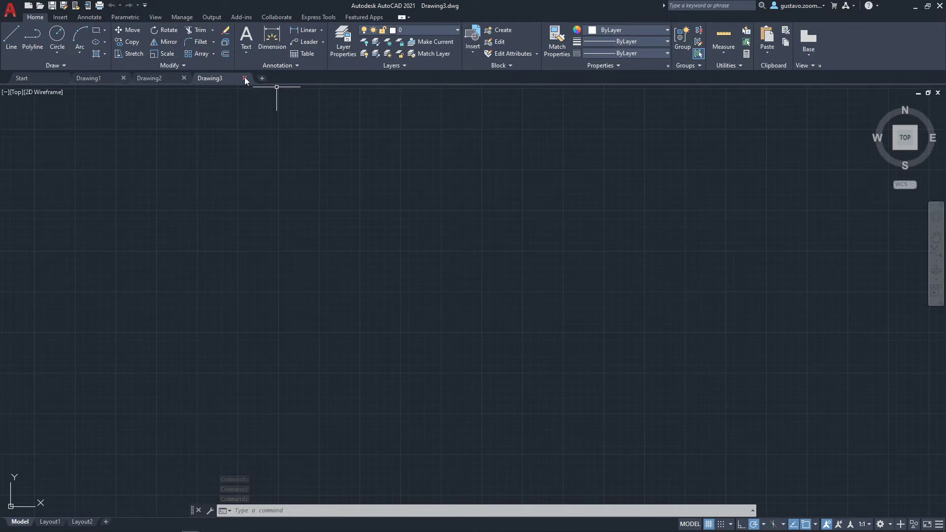
click(245, 78)
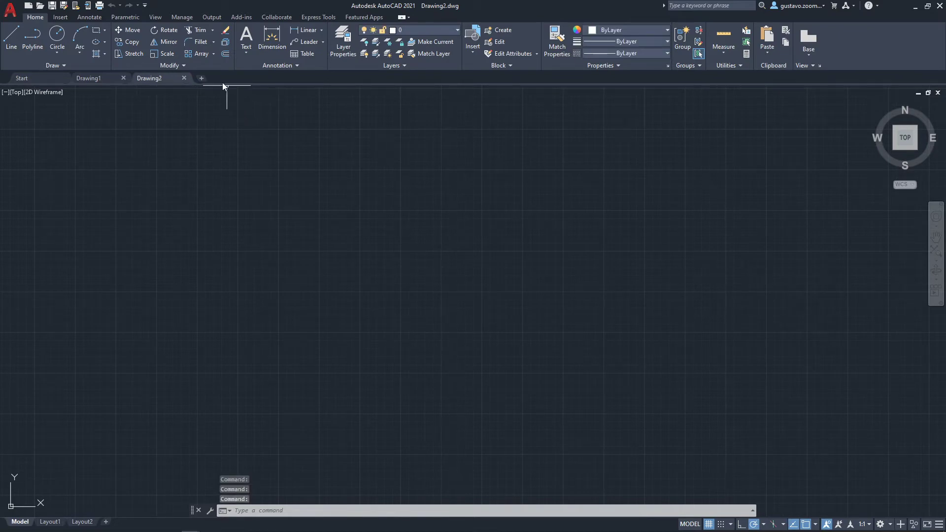
click(185, 78)
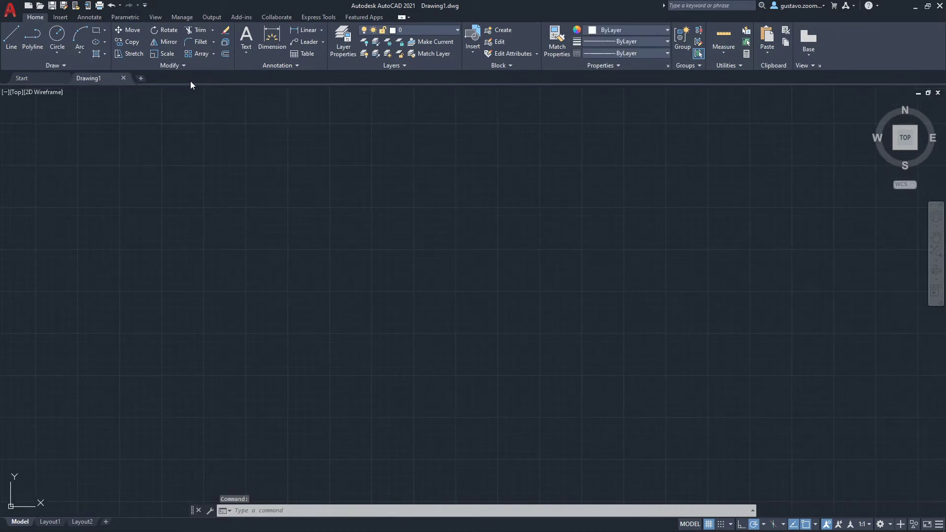
click(142, 77)
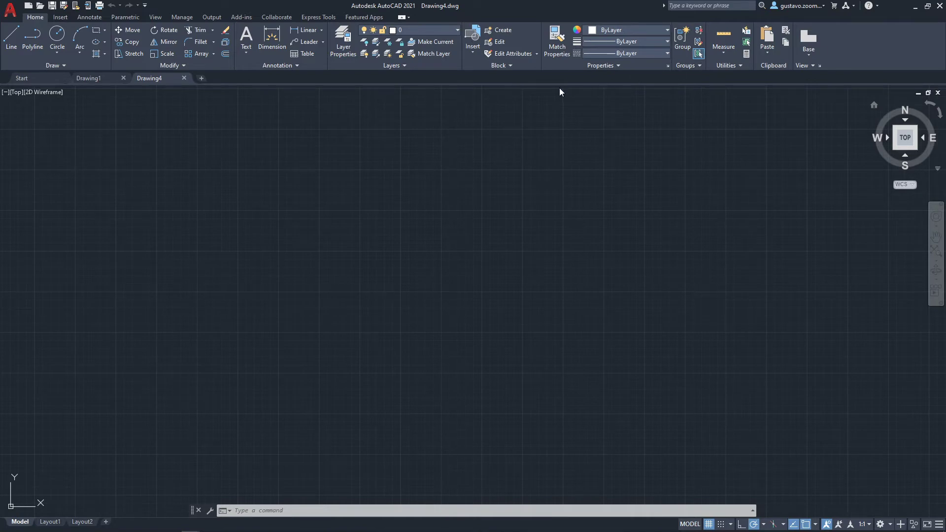
click(184, 79)
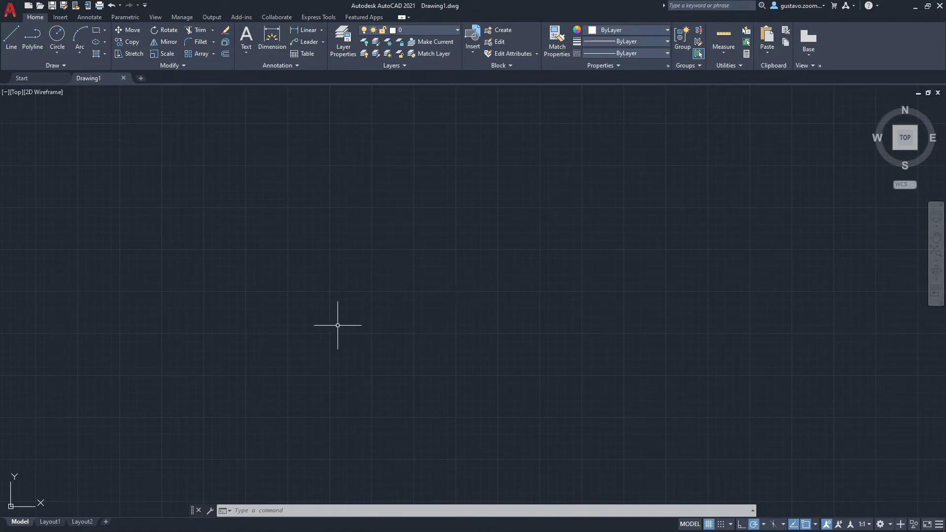
Step: Open the recent document Projeto Arquitetonico Exemplo from the start page
mouse_move(338, 324)
middle_down()
mouse_move(387, 250)
mouse_move(379, 268)
middle_up()
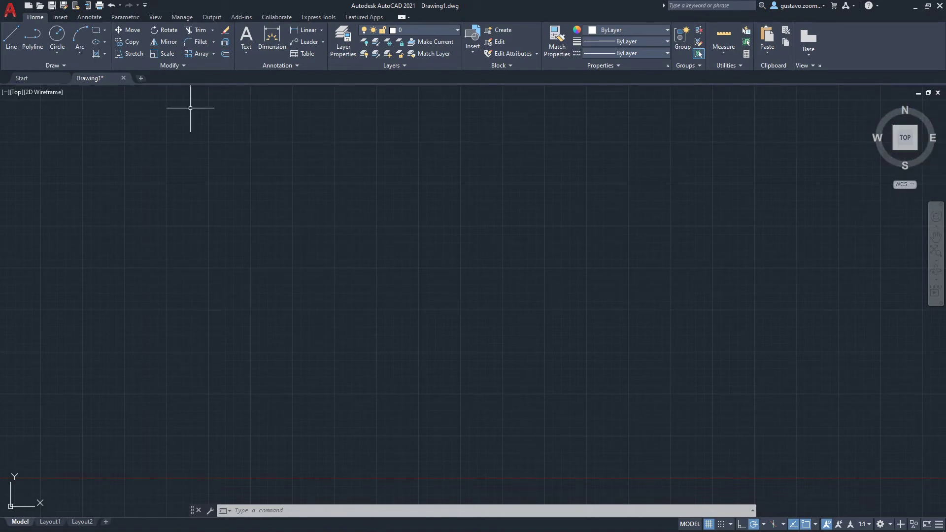
click(43, 80)
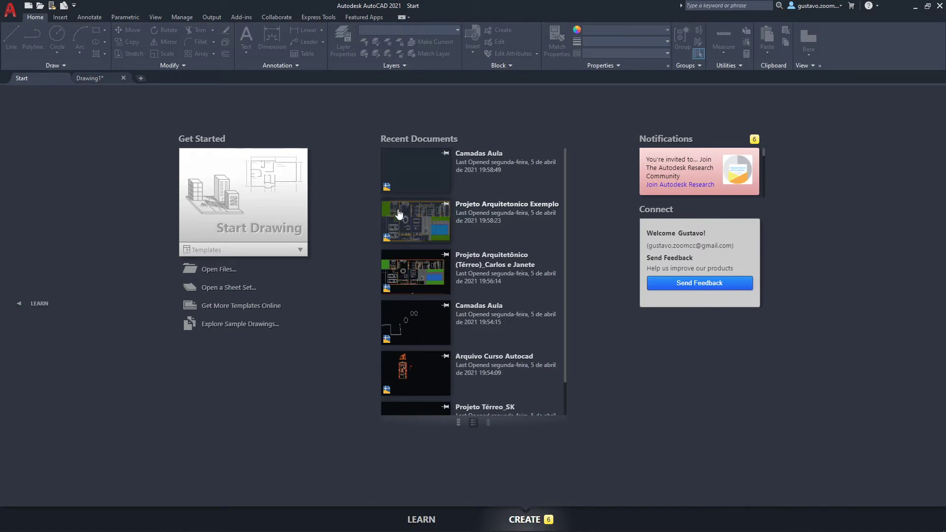
click(399, 214)
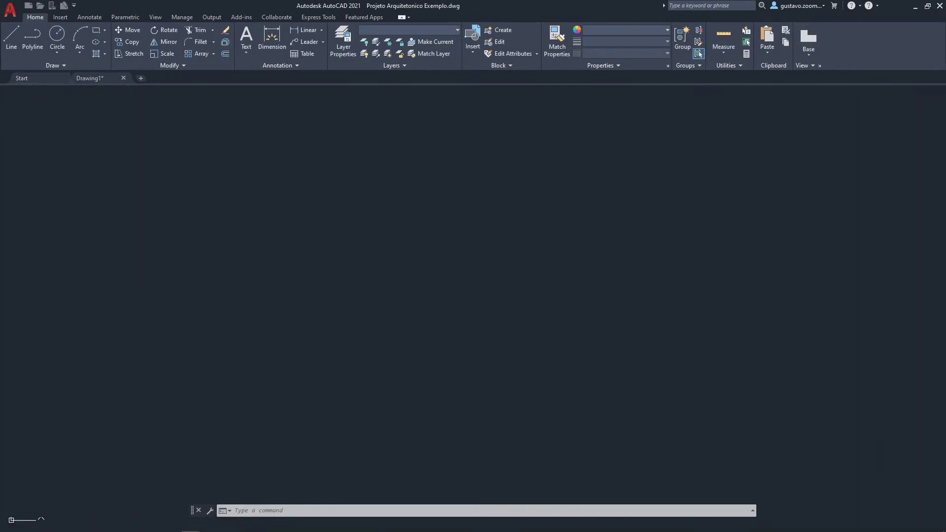
scroll(372, 217, down, 2)
scroll(384, 232, up, 2)
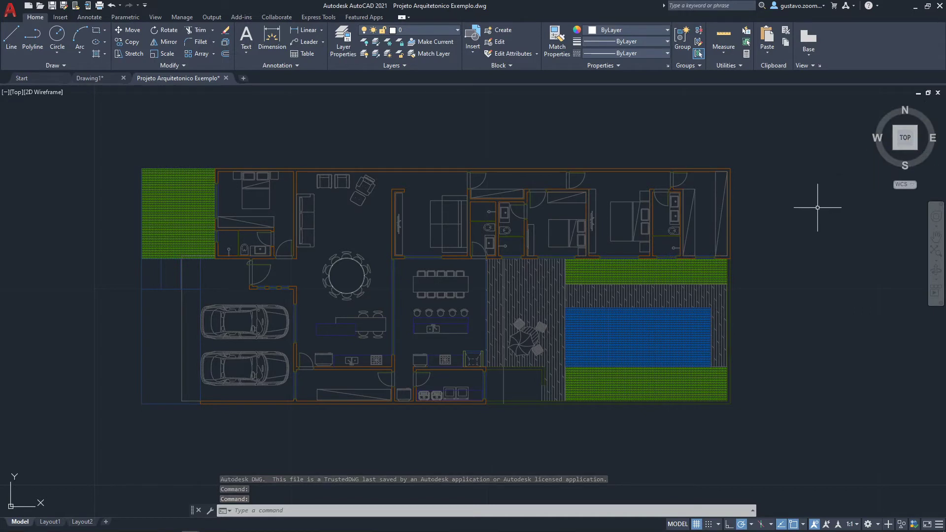
middle_drag(817, 208, 801, 207)
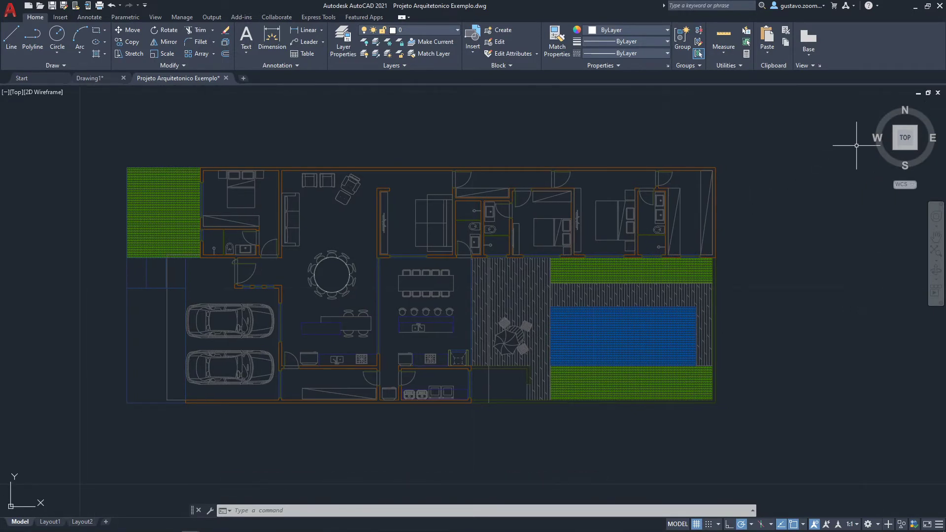
Step: Switch the floor plan to the Front view and examine it edge-on
click(904, 157)
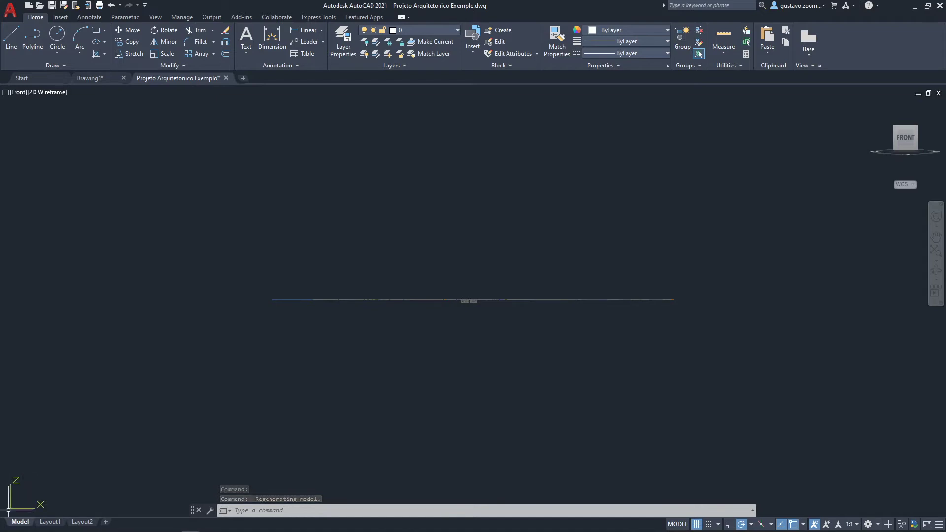
scroll(364, 307, up, 4)
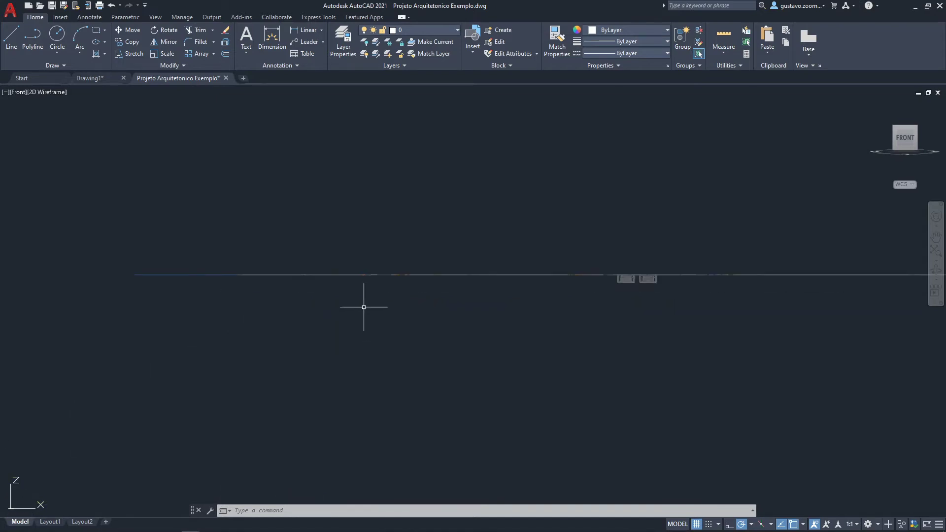
scroll(352, 271, up, 2)
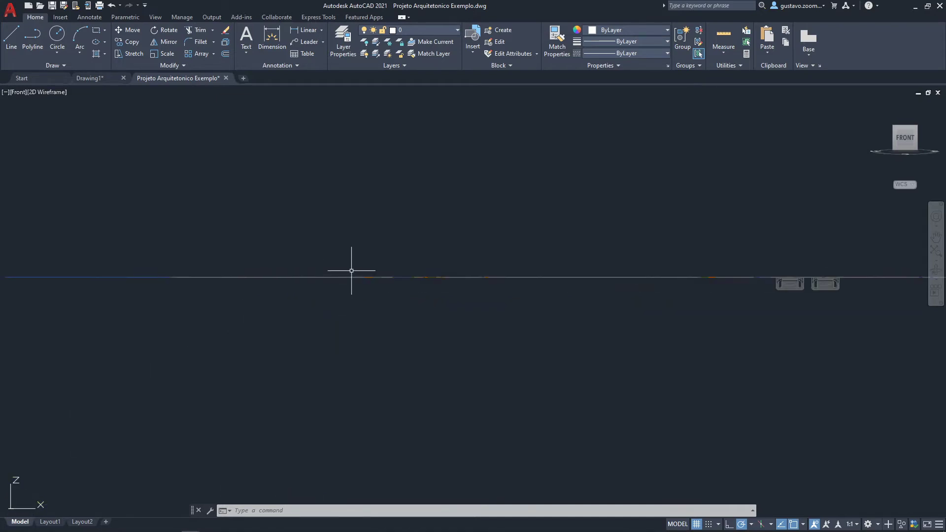
scroll(347, 270, down, 3)
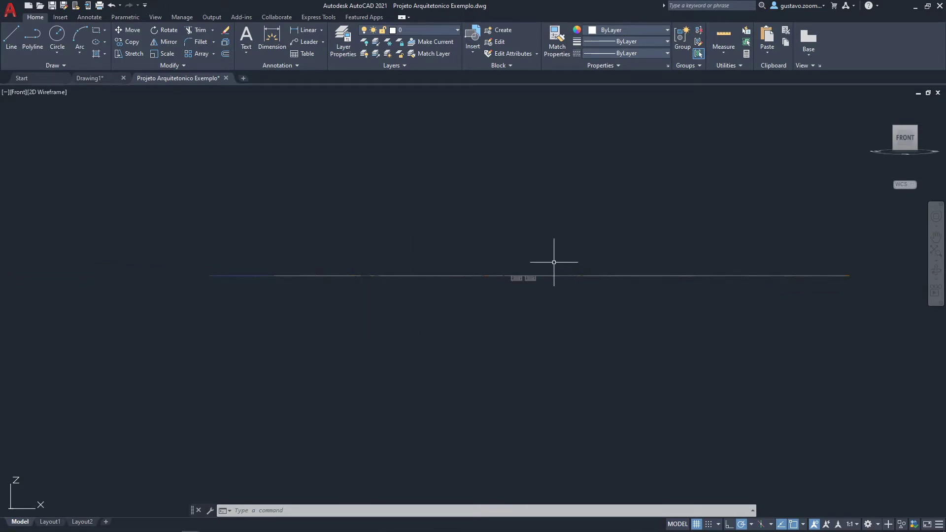
middle_drag(554, 262, 509, 279)
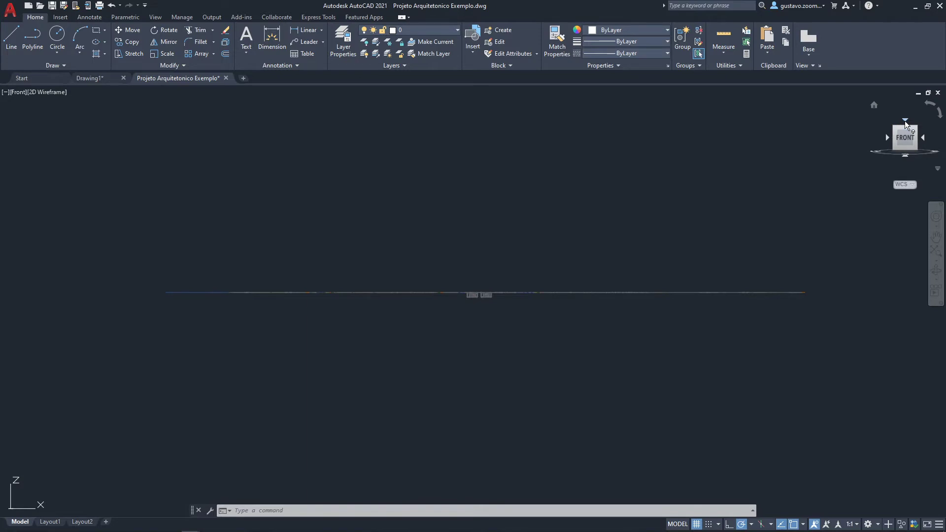
Step: Return the floor plan to the Top view, look at it in SE Isometric and restore the Top view
click(904, 120)
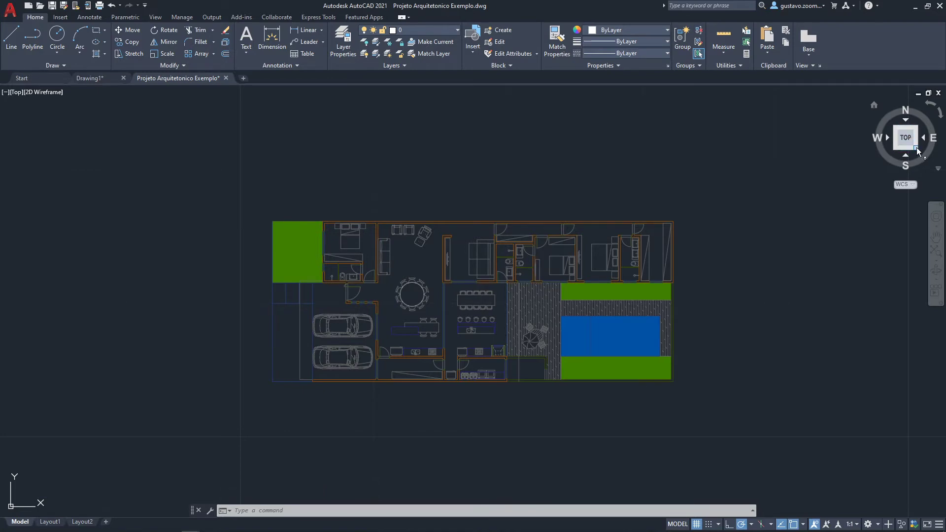
click(917, 149)
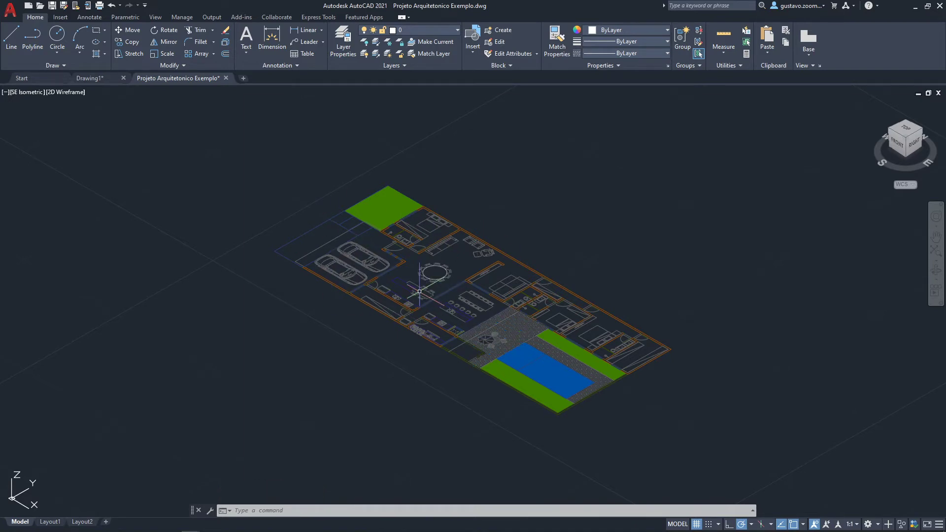
click(905, 129)
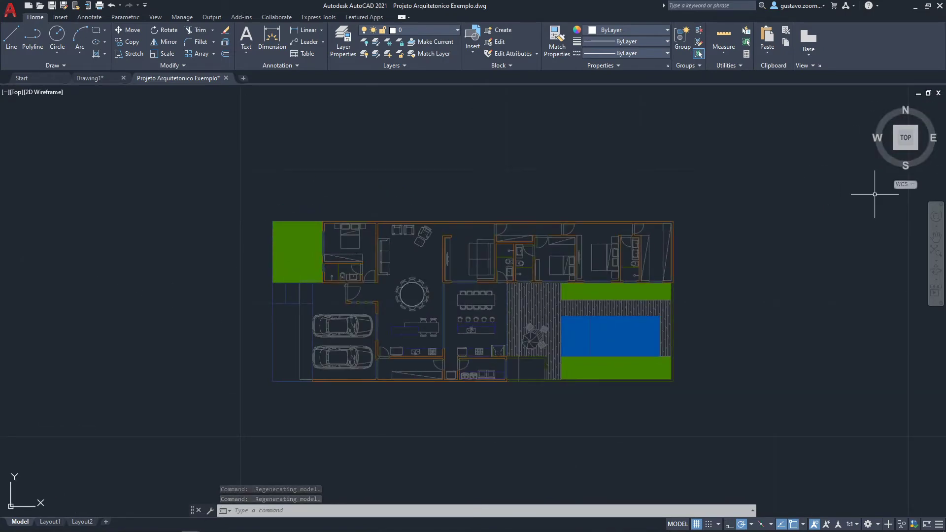
Step: Rotate the Top view of the floor plan through a full turn in 90-degree increments until north faces up
click(928, 105)
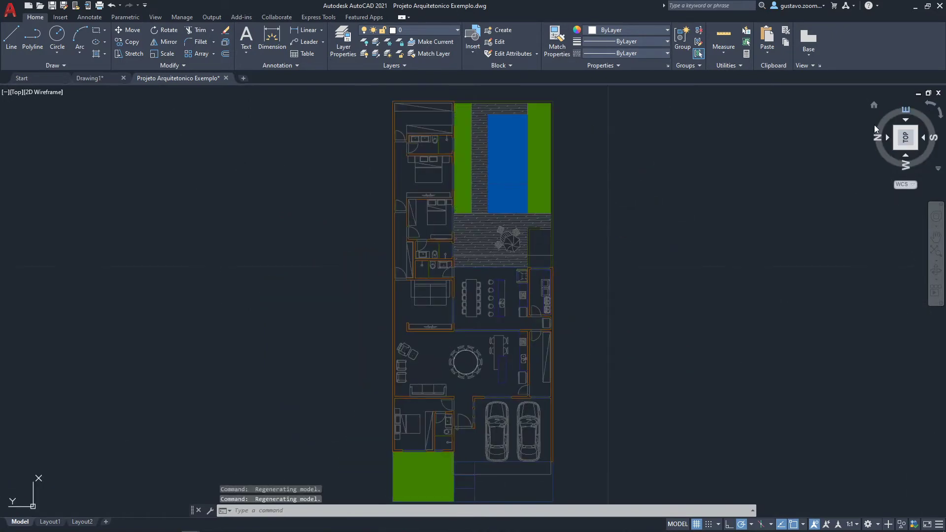
scroll(581, 152, down, 2)
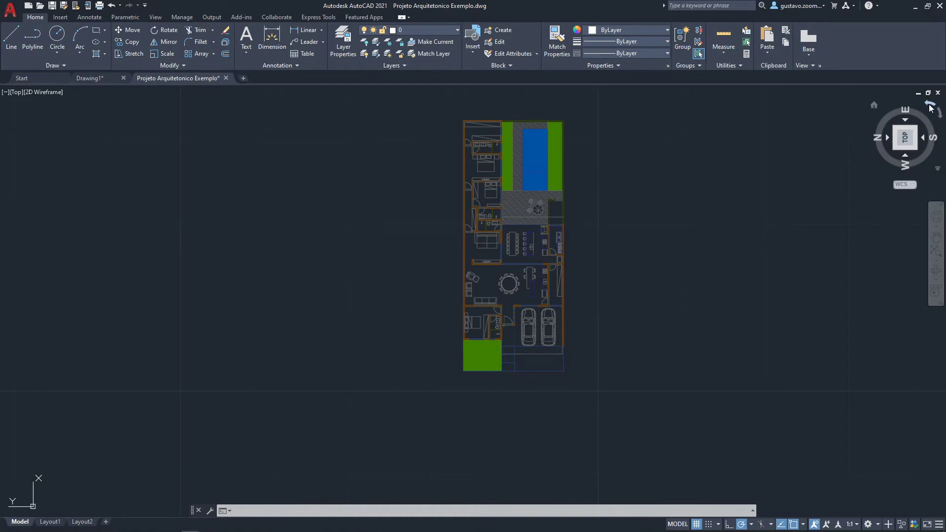
click(929, 105)
click(929, 106)
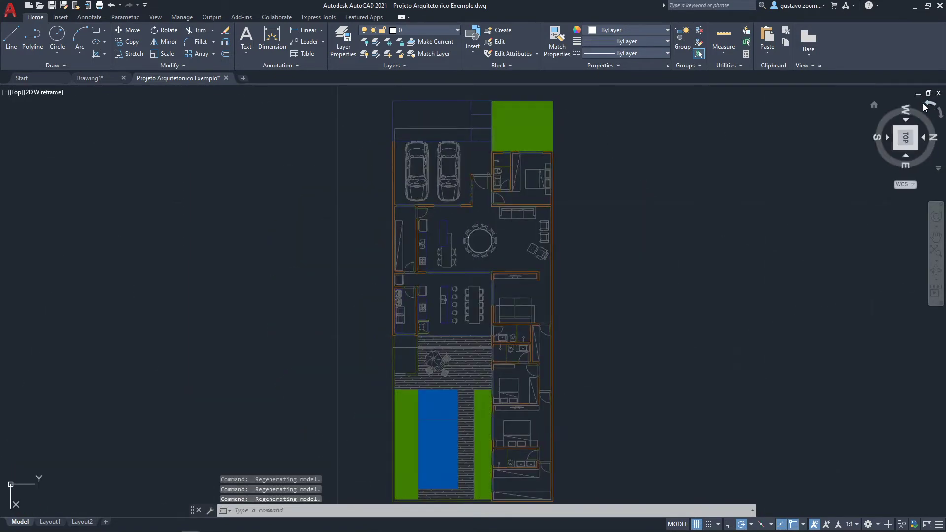
click(929, 106)
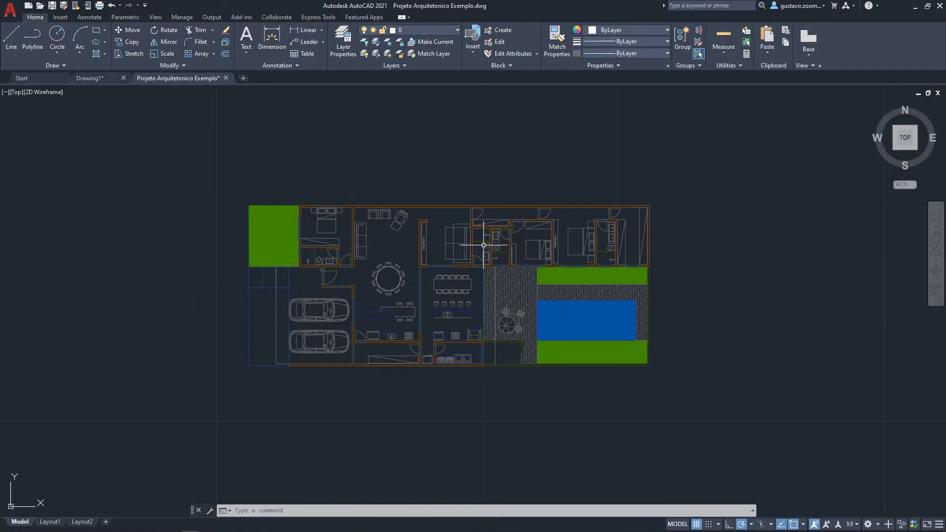
Step: Shift the floor plan slightly within the drawing area with the Pan tool, then leave the tool
click(935, 238)
mouse_move(608, 276)
mouse_down()
mouse_move(505, 279)
mouse_move(739, 246)
mouse_move(452, 244)
mouse_move(530, 224)
mouse_move(671, 258)
mouse_move(605, 348)
mouse_move(498, 323)
mouse_move(401, 325)
mouse_move(471, 308)
mouse_move(732, 296)
mouse_move(346, 313)
mouse_move(631, 310)
mouse_move(421, 297)
mouse_move(563, 298)
mouse_up()
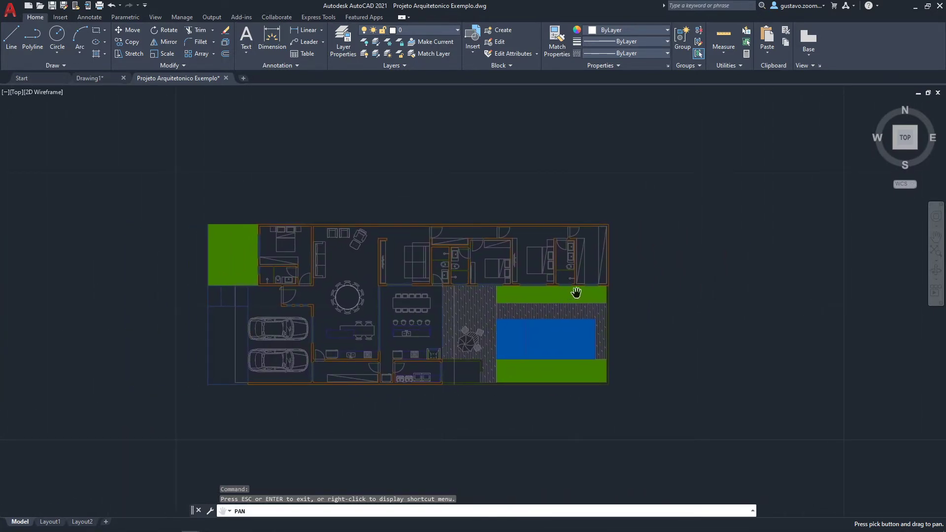
key(Escape)
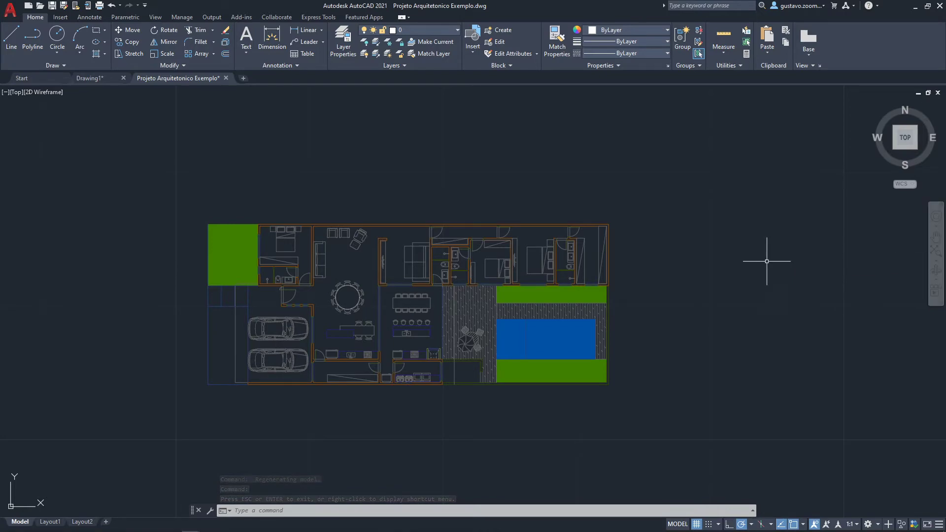
Step: Examine the wall corner beside the TV room up close, then fit the whole floor plan with Zoom Extents
scroll(380, 261, up, 8)
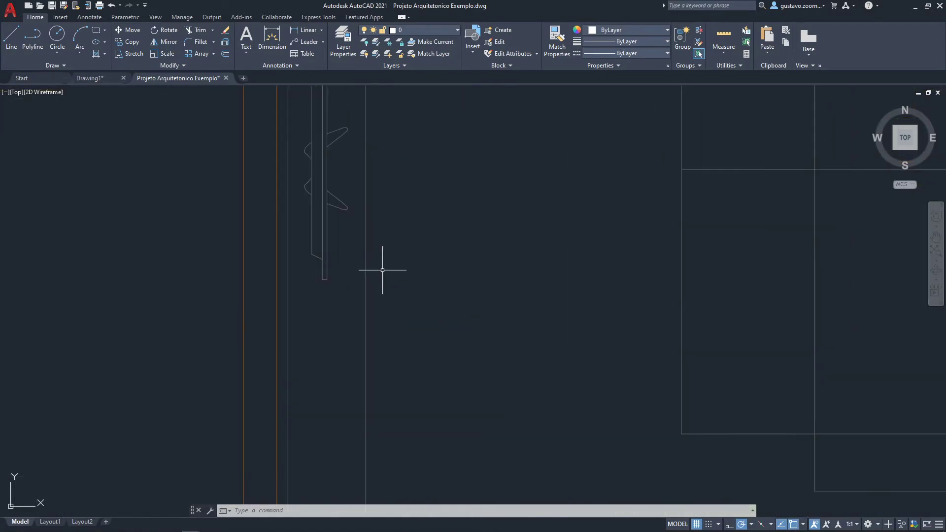
scroll(412, 201, down, 4)
scroll(369, 298, up, 3)
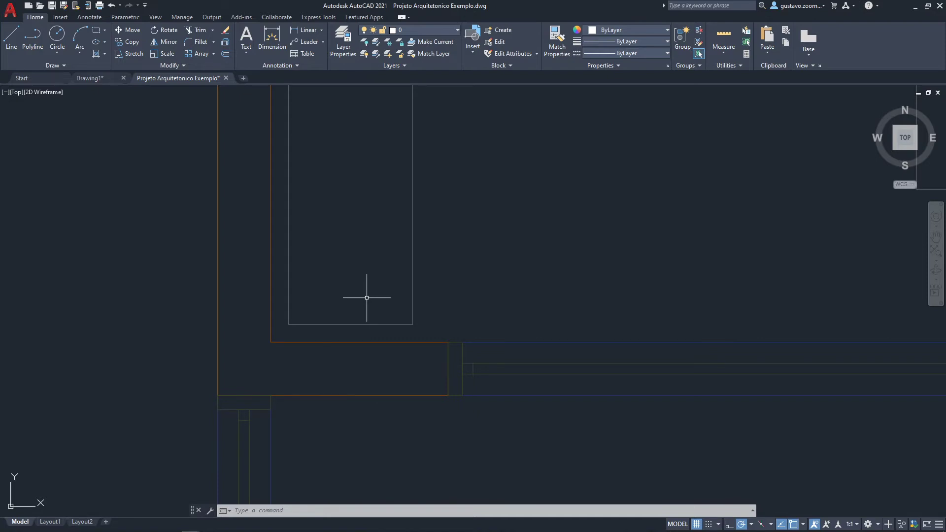
click(935, 250)
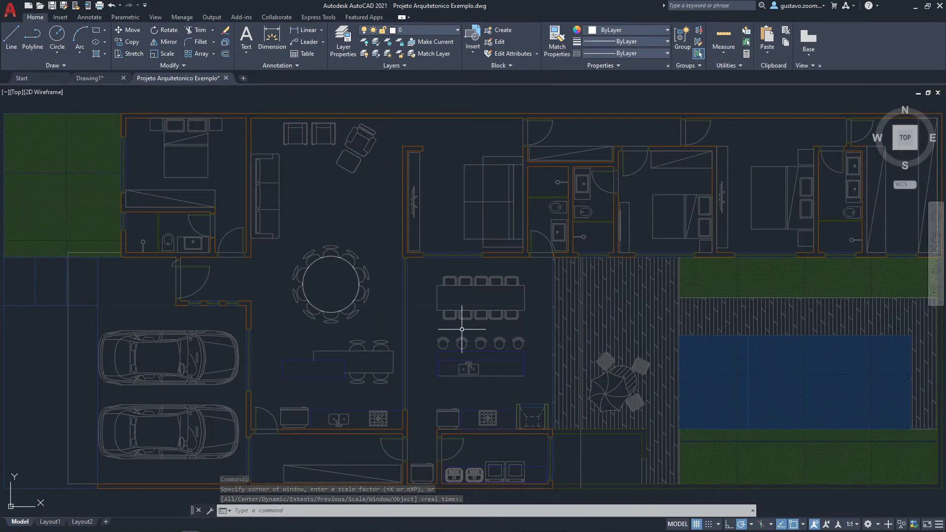
Step: Shrink the floor plan to a tiny spot away from the centre, then bring it all back with Zoom Extents
scroll(472, 318, down, 4)
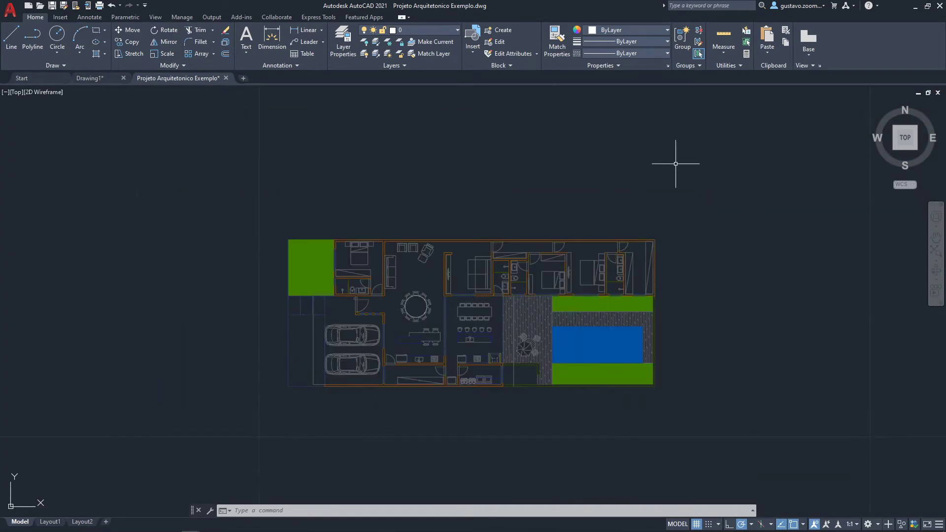
scroll(433, 202, down, 6)
middle_drag(560, 217, 312, 245)
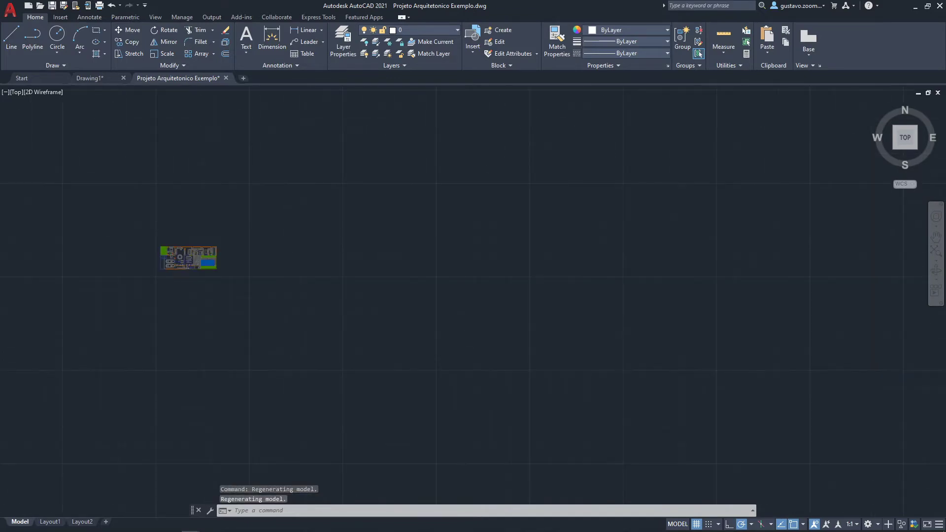
scroll(286, 250, down, 6)
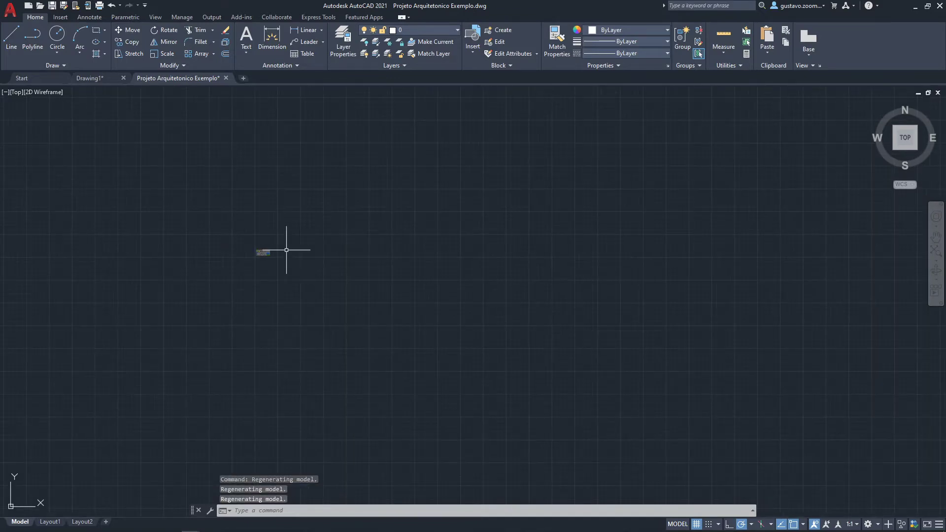
click(935, 253)
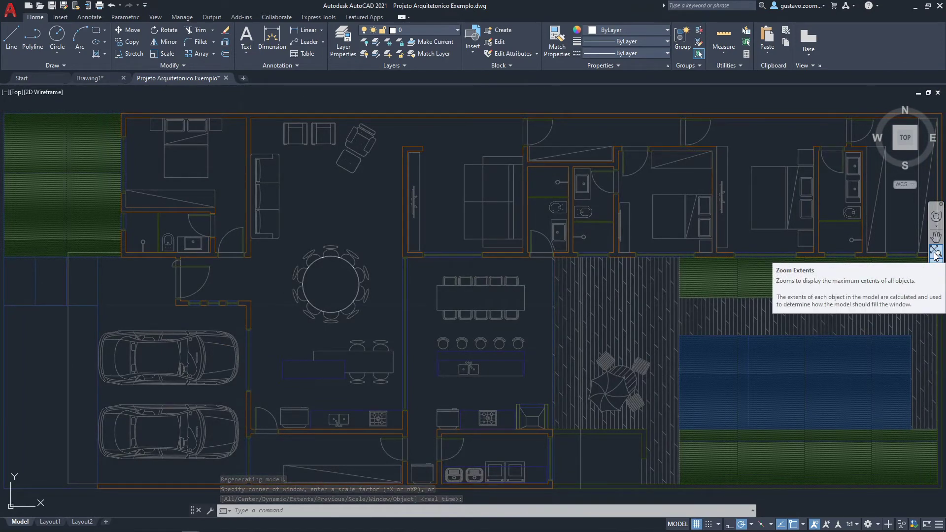
click(938, 252)
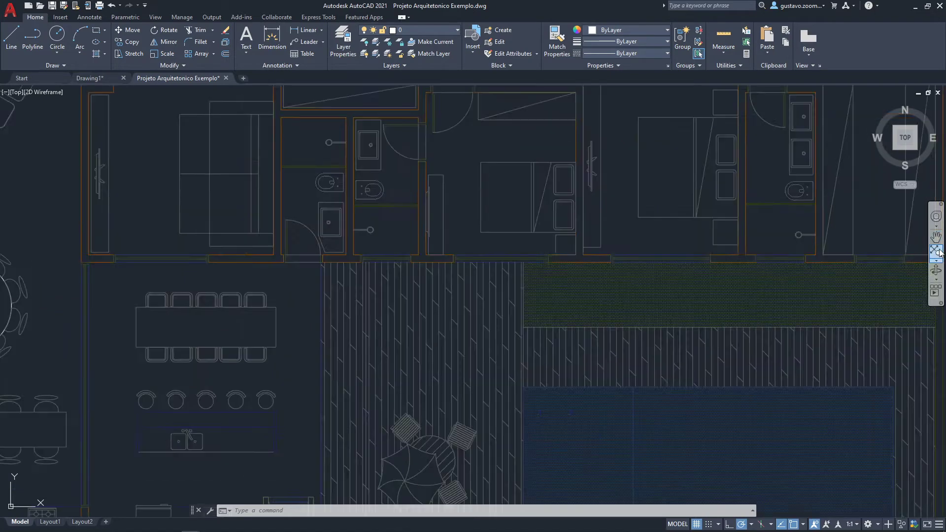
Step: Compare close-up and overall views of the pool, the garage and the front bedroom using different zoom centres
scroll(468, 275, down, 3)
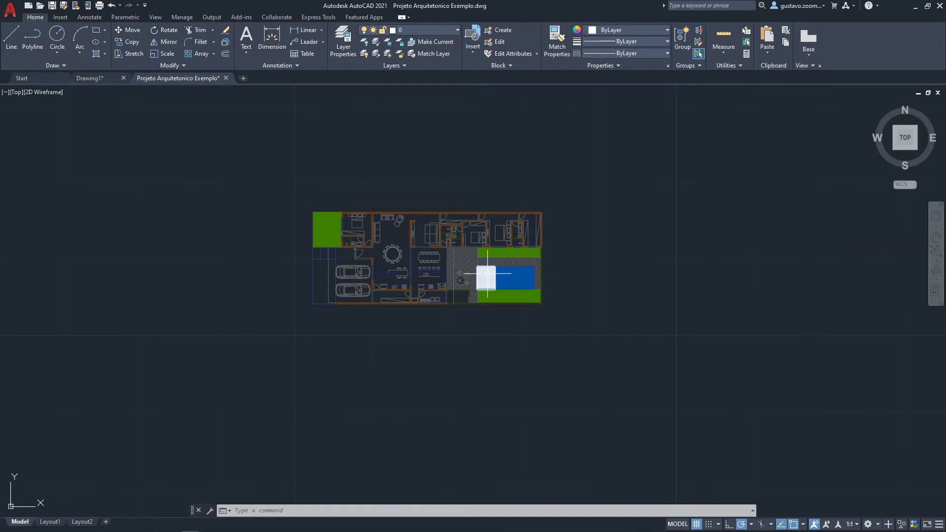
mouse_move(487, 274)
scroll(321, 298, up, 10)
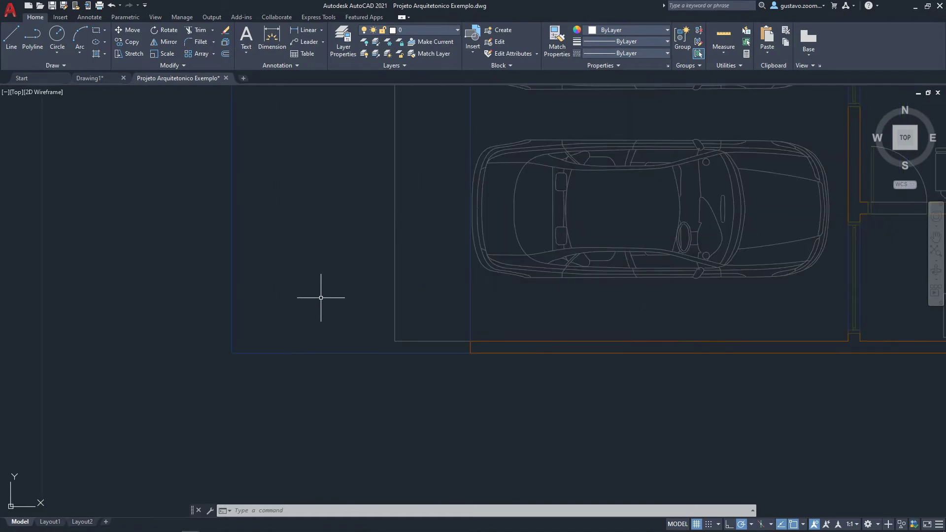
scroll(320, 298, down, 8)
scroll(320, 297, up, 7)
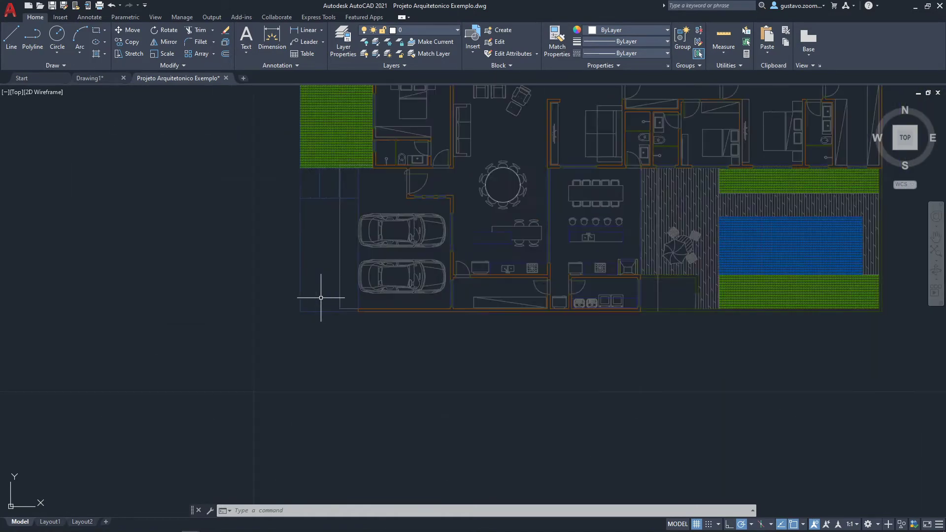
scroll(321, 297, down, 6)
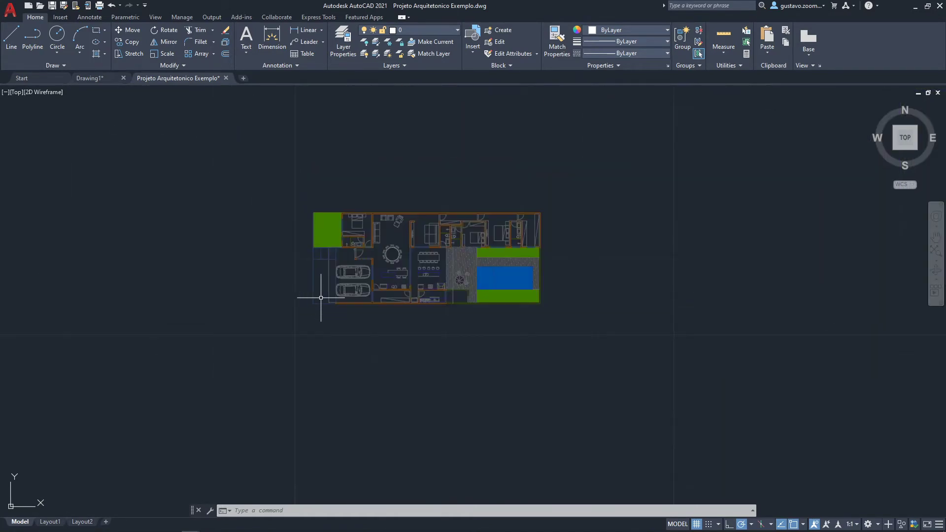
scroll(365, 232, up, 8)
scroll(384, 245, down, 6)
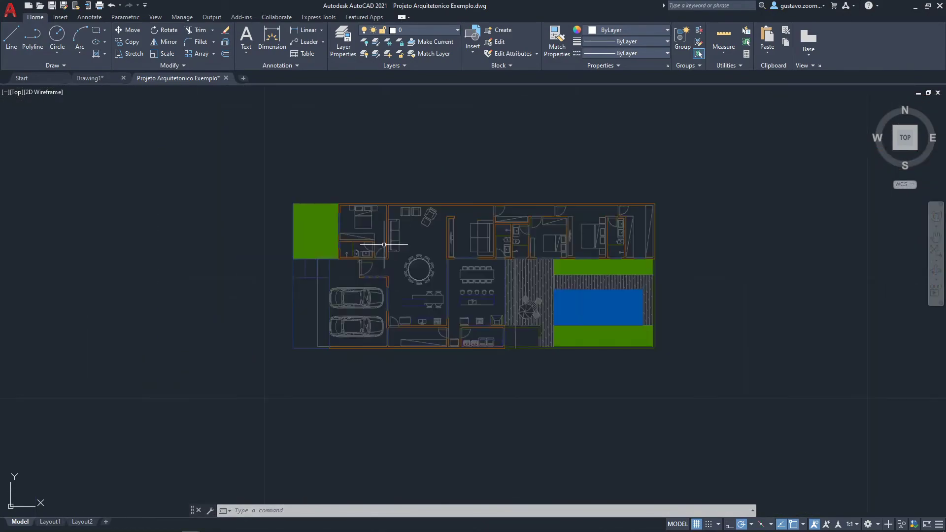
scroll(383, 244, up, 8)
scroll(384, 244, down, 10)
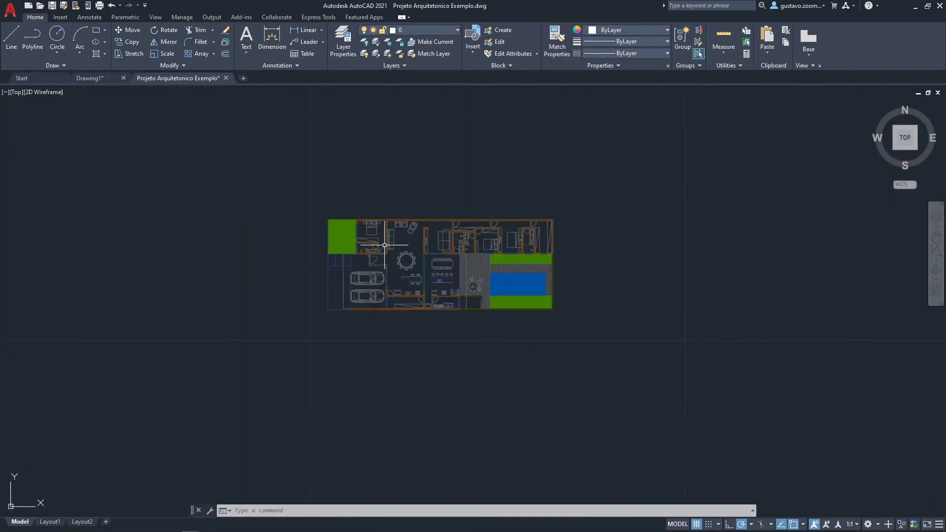
scroll(385, 244, up, 8)
scroll(385, 244, down, 7)
scroll(384, 244, up, 3)
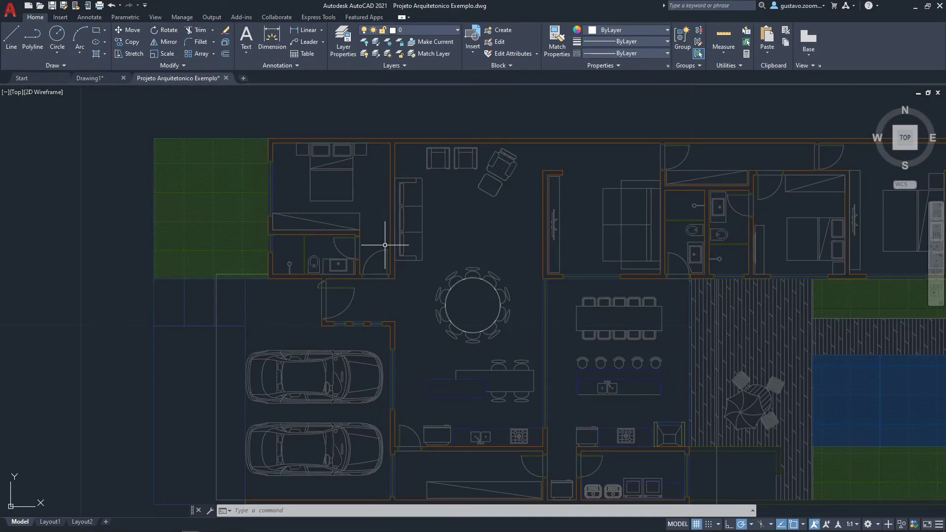
scroll(355, 215, up, 4)
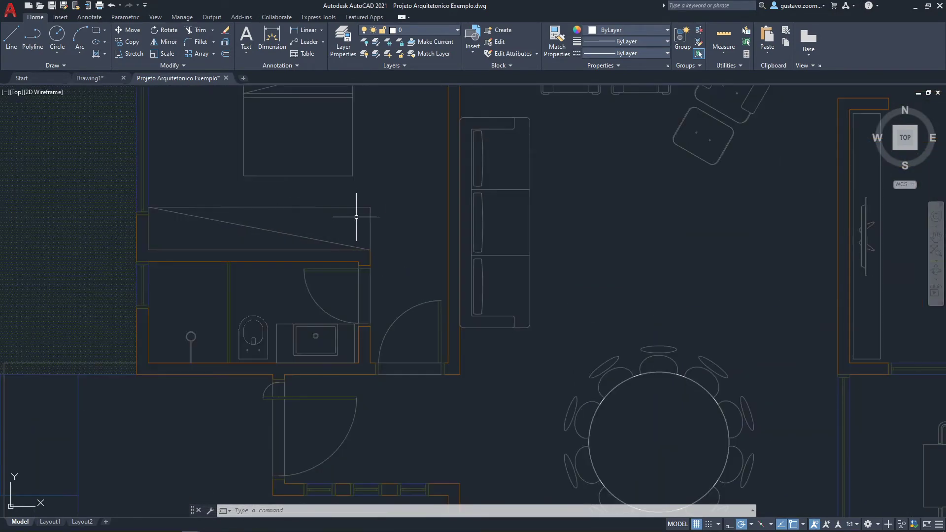
Step: Inspect the front bedroom and living room furniture up close, then centre the whole floor plan
middle_drag(372, 212, 351, 252)
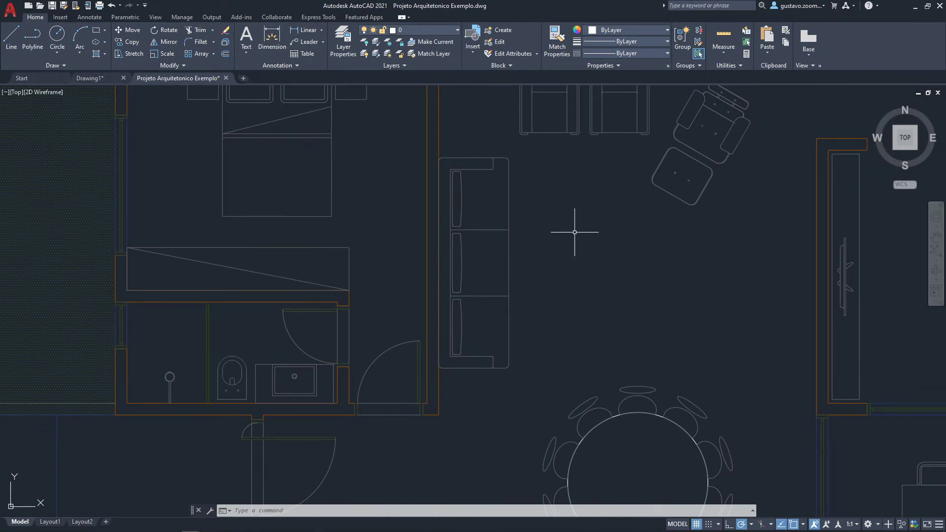
scroll(575, 232, up, 2)
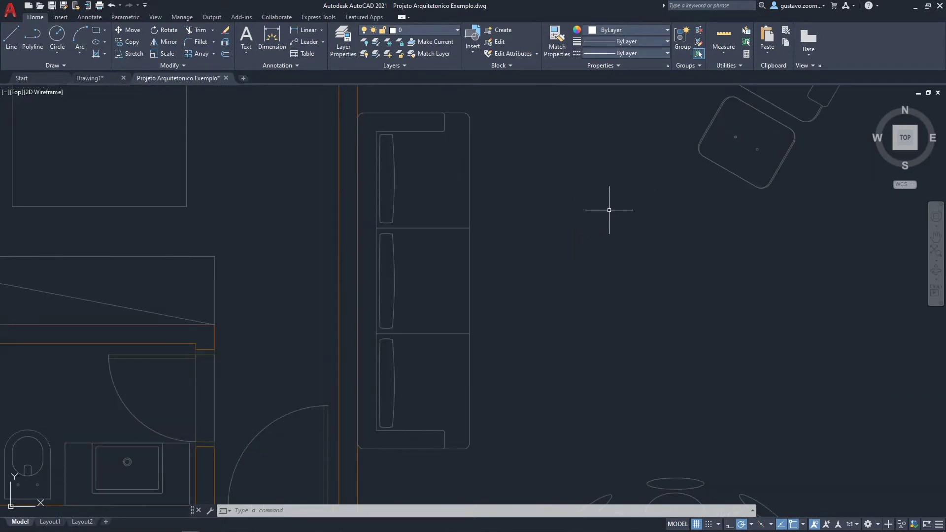
middle_drag(609, 207, 611, 235)
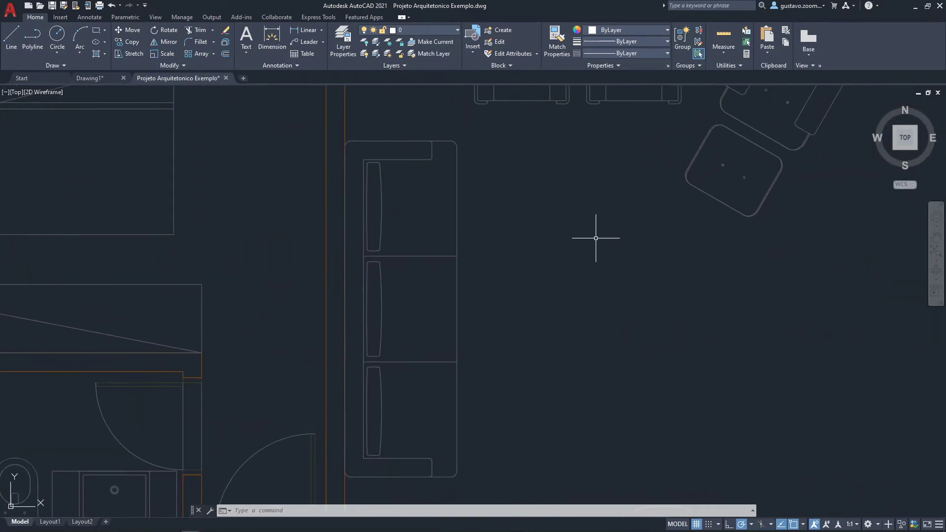
scroll(595, 238, down, 6)
scroll(487, 232, up, 2)
scroll(488, 238, up, 6)
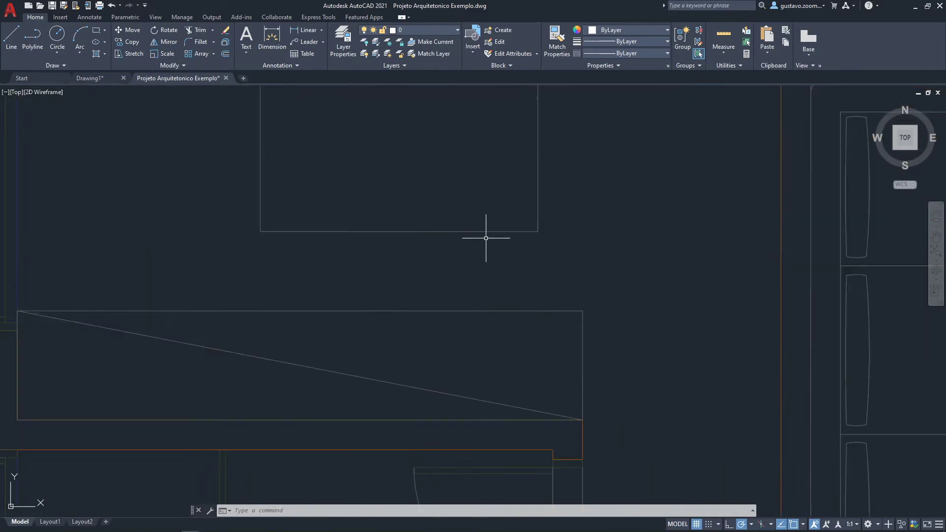
scroll(522, 226, down, 2)
middle_drag(811, 264, 230, 252)
scroll(307, 242, down, 6)
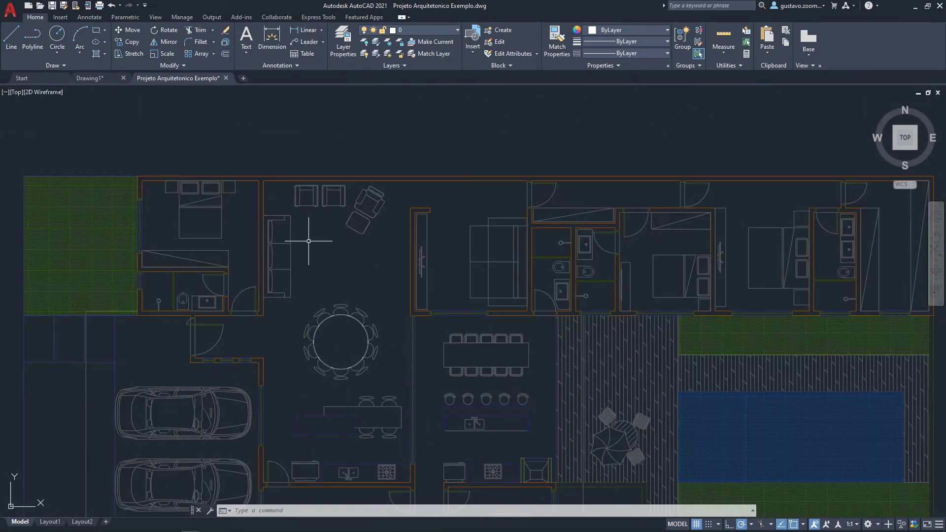
middle_drag(655, 232, 661, 173)
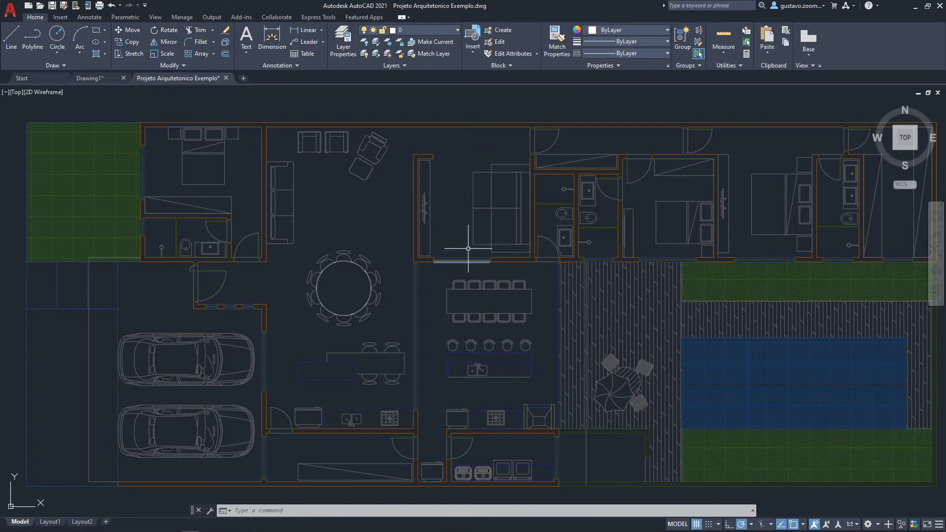
Step: Look closely at the wall corner beside the TV room, then fit the whole drawing to its extents again
scroll(438, 245, up, 6)
scroll(413, 288, up, 2)
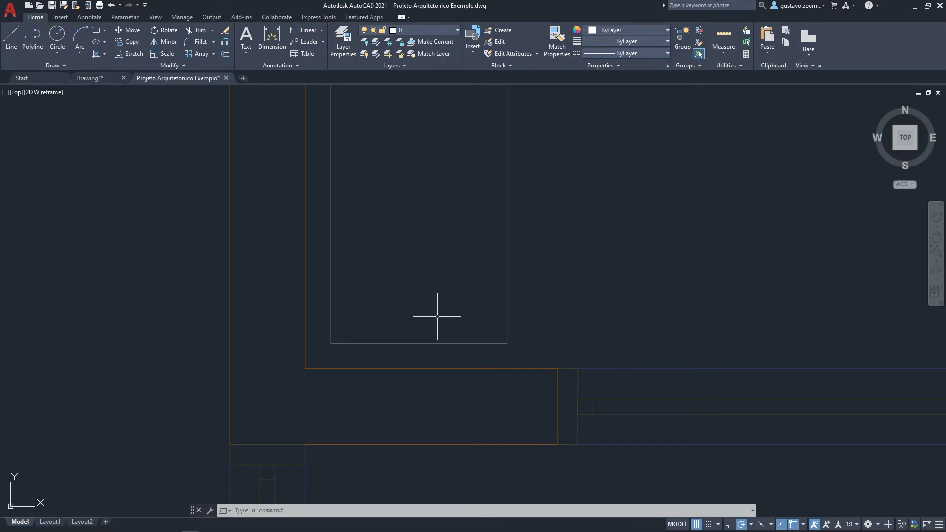
middle_click(437, 316)
middle_click(437, 316)
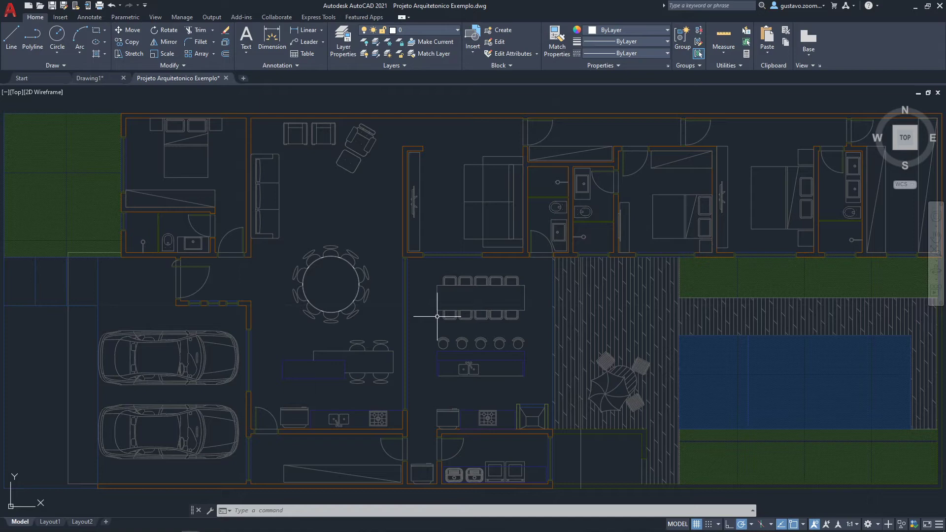
Step: Draw a horizontal line below the floor plan with the Line command, adding a short slanted segment down from its right end
scroll(437, 316, down, 3)
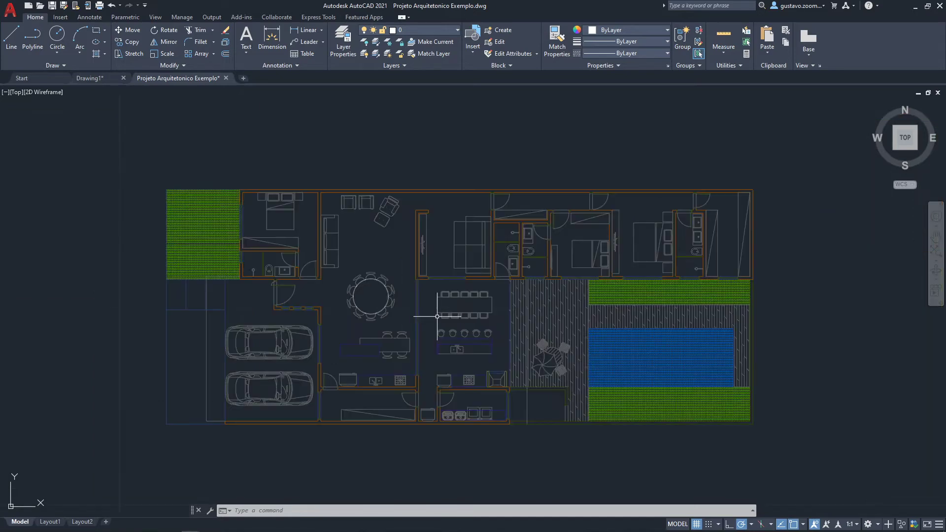
scroll(482, 310, down, 1)
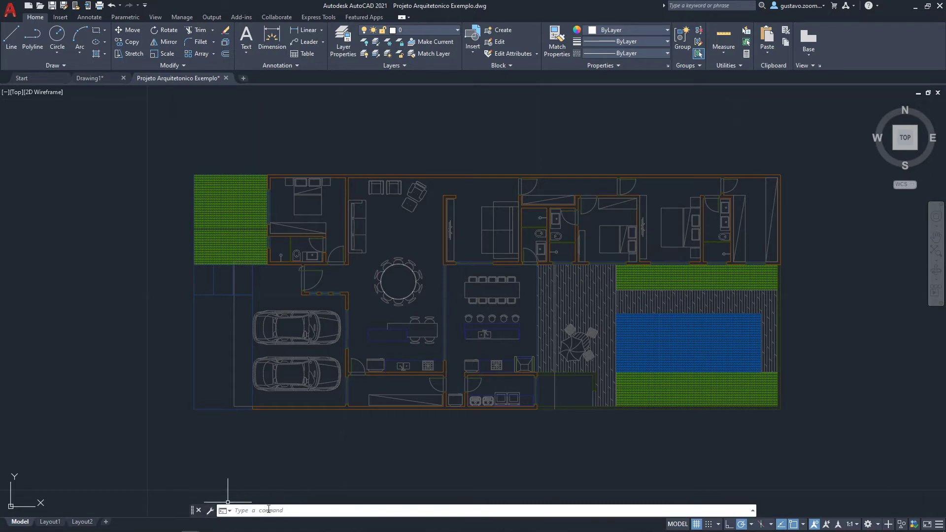
middle_drag(245, 468, 245, 420)
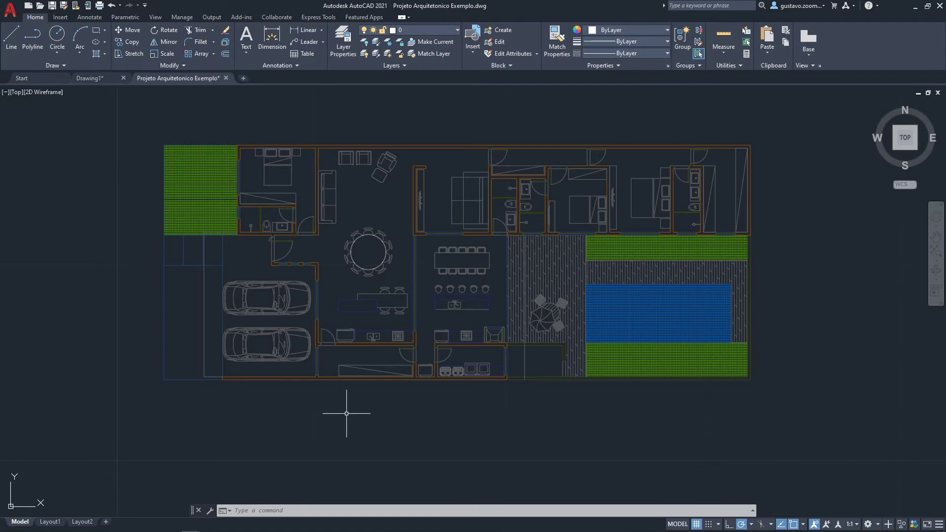
text(l)
key(Return)
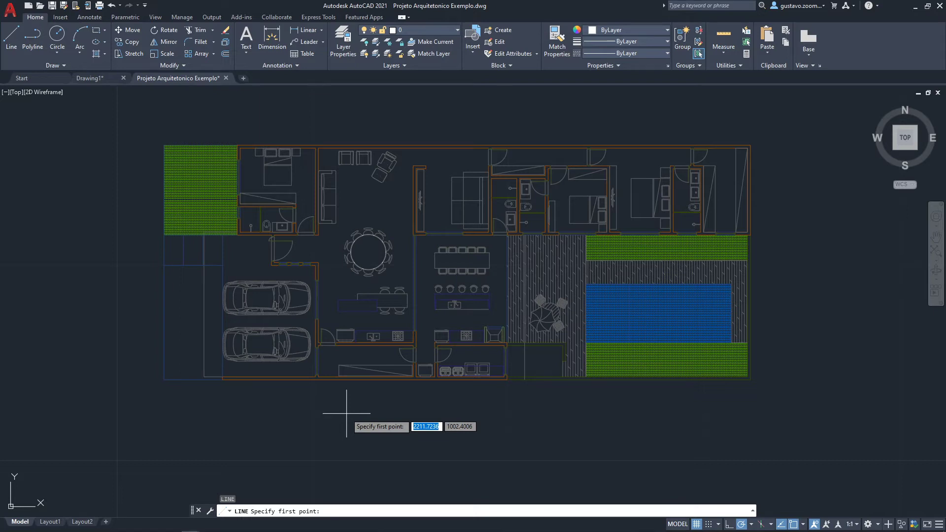
click(303, 425)
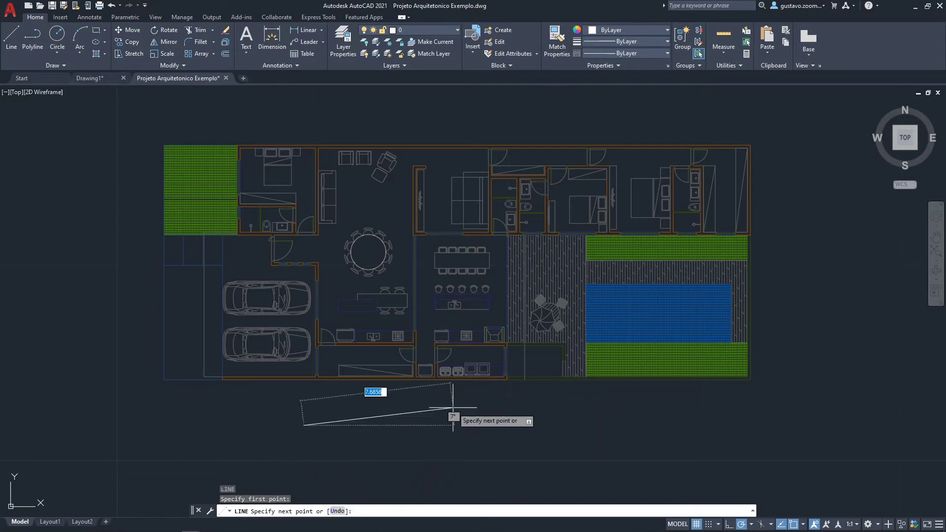
click(462, 424)
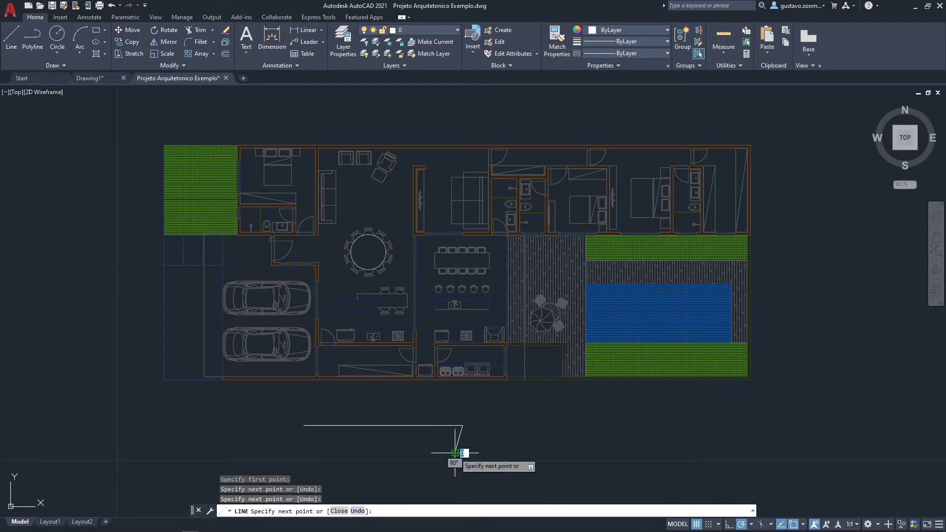
key(Return)
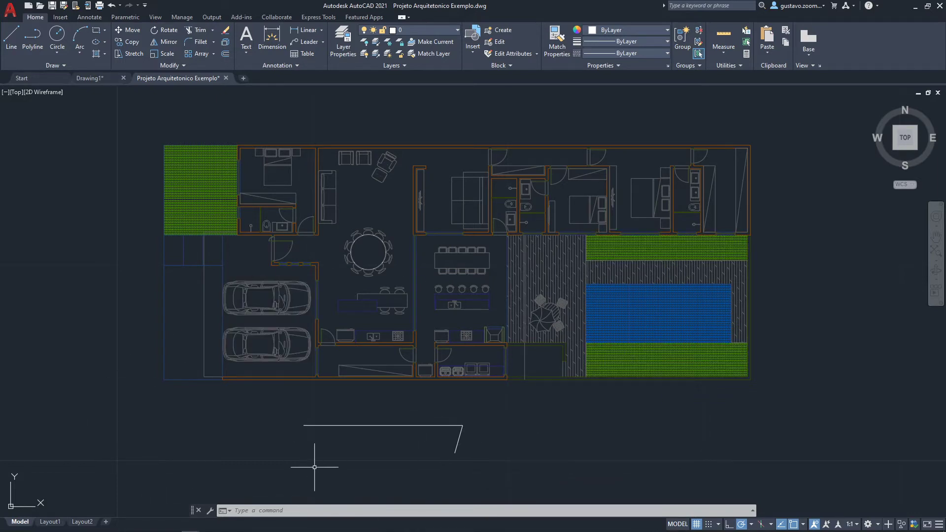
Step: Close the Command Line window and confirm the closure
click(198, 511)
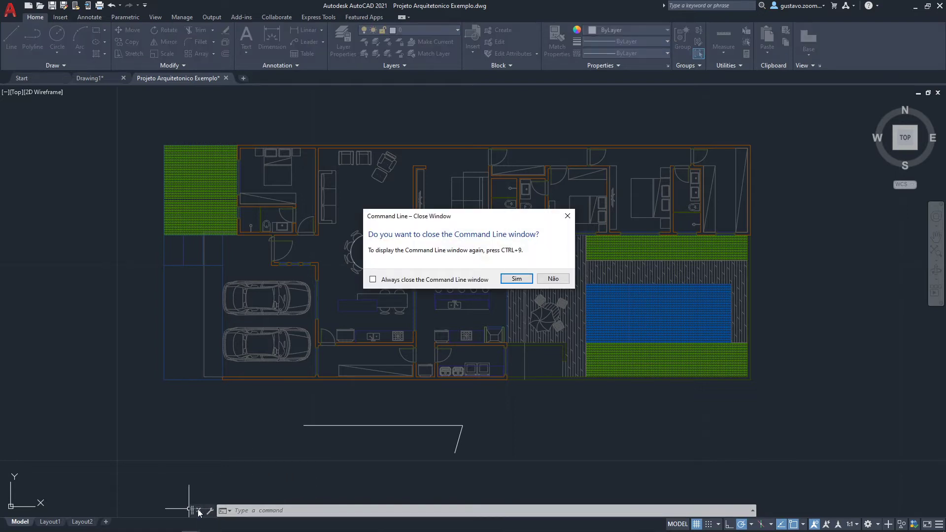
click(515, 279)
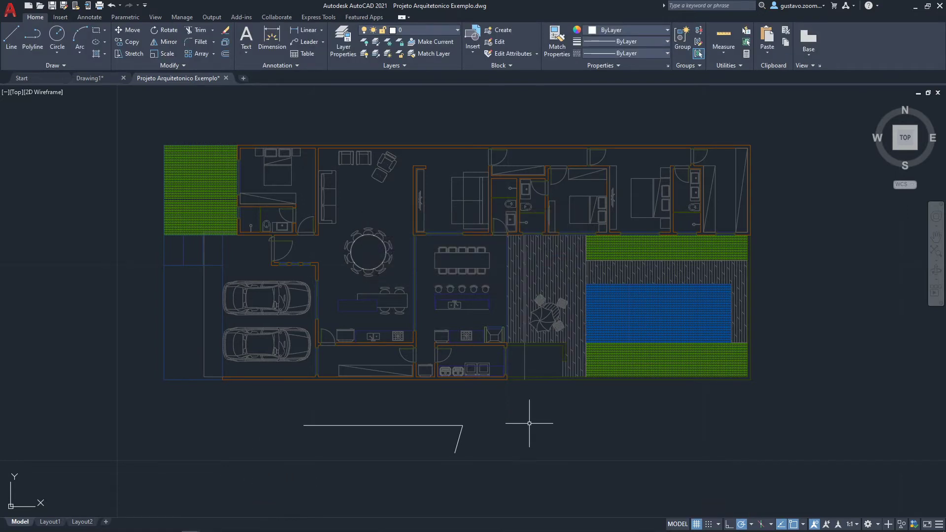
Step: Restore the closed Command Line window below the drawing
mouse_move(567, 440)
middle_down()
mouse_move(559, 422)
mouse_move(537, 416)
middle_up()
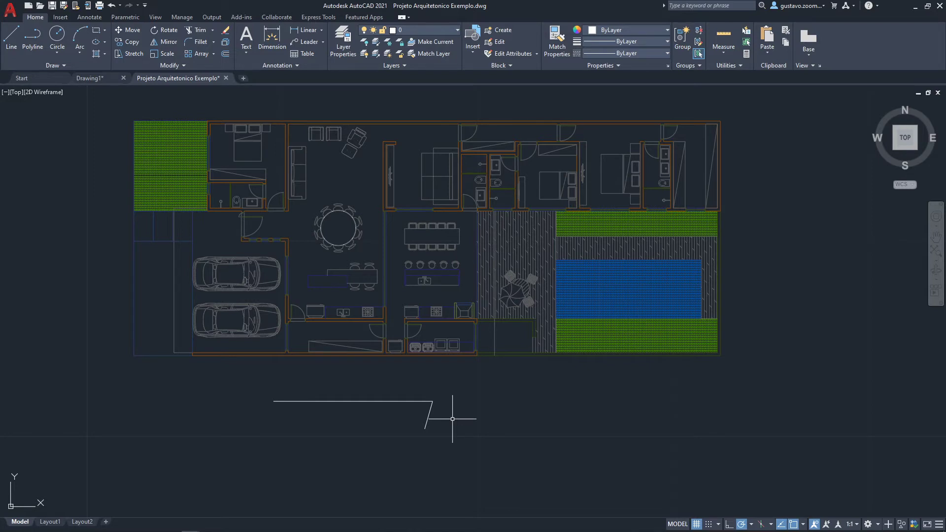
key(ctrl+9)
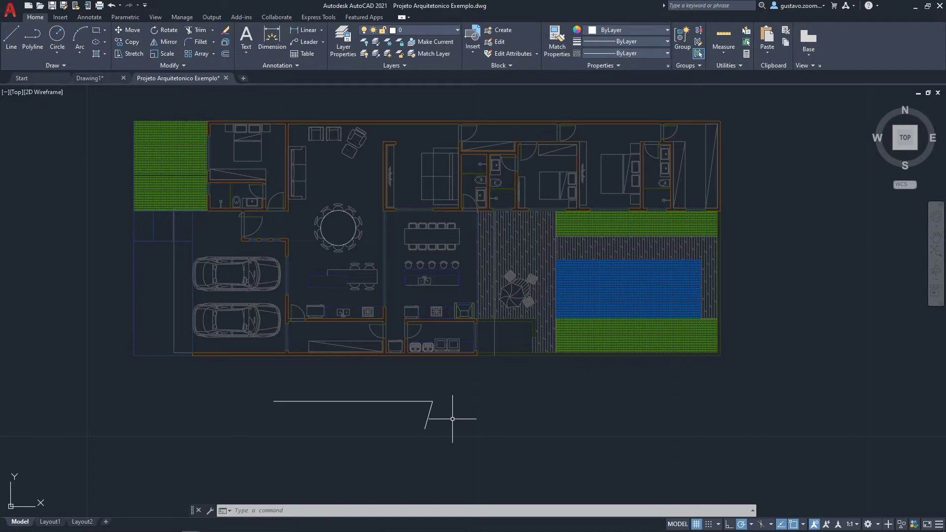
Step: Delete the horizontal line and the short slanted segment below the floor plan
middle_drag(452, 419, 444, 384)
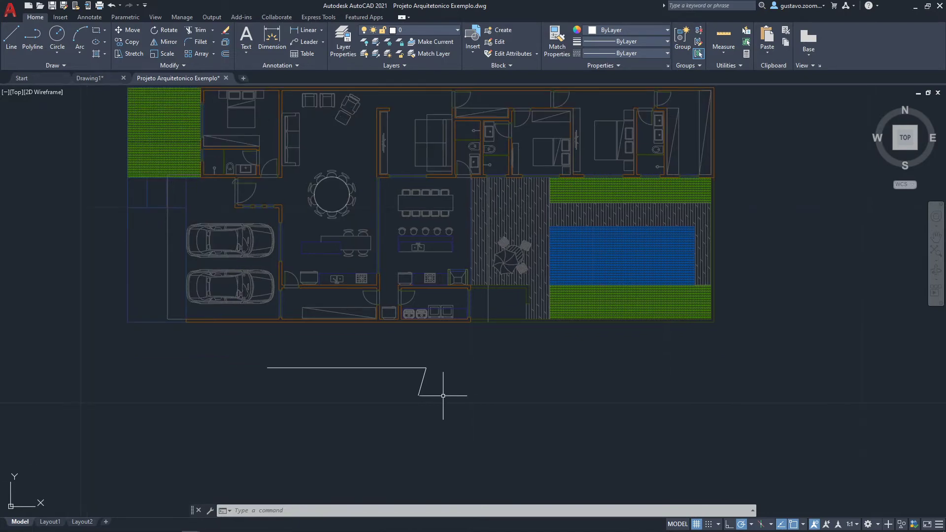
scroll(434, 391, up, 2)
click(387, 352)
click(283, 313)
click(416, 375)
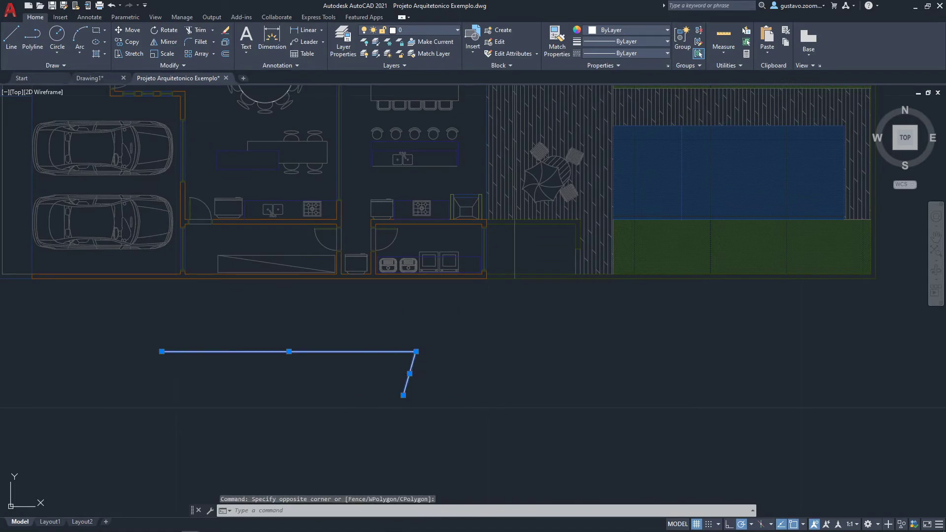
key(Delete)
middle_drag(288, 372, 392, 505)
middle_drag(485, 459, 484, 476)
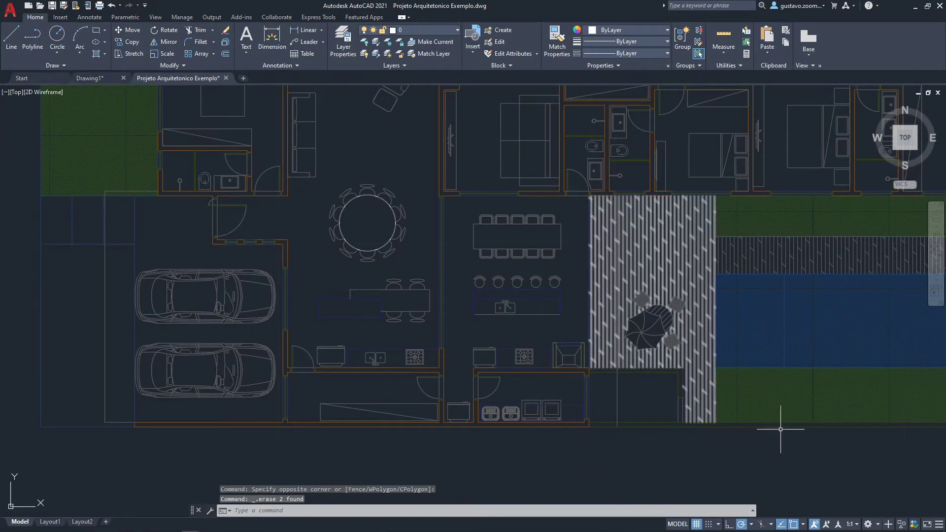
middle_drag(552, 371, 551, 386)
middle_drag(378, 182, 385, 206)
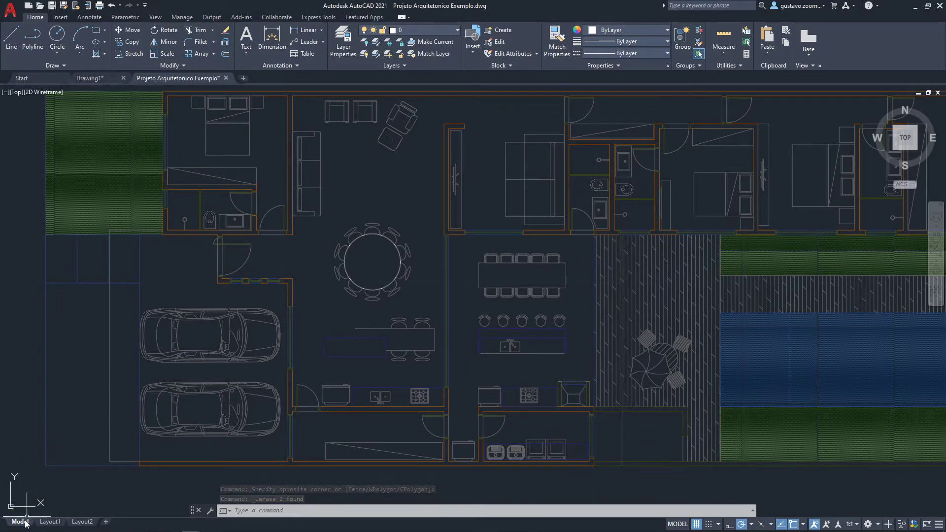
Step: View the floor plan on the Layout1 sheet and return to model space
mouse_move(52, 523)
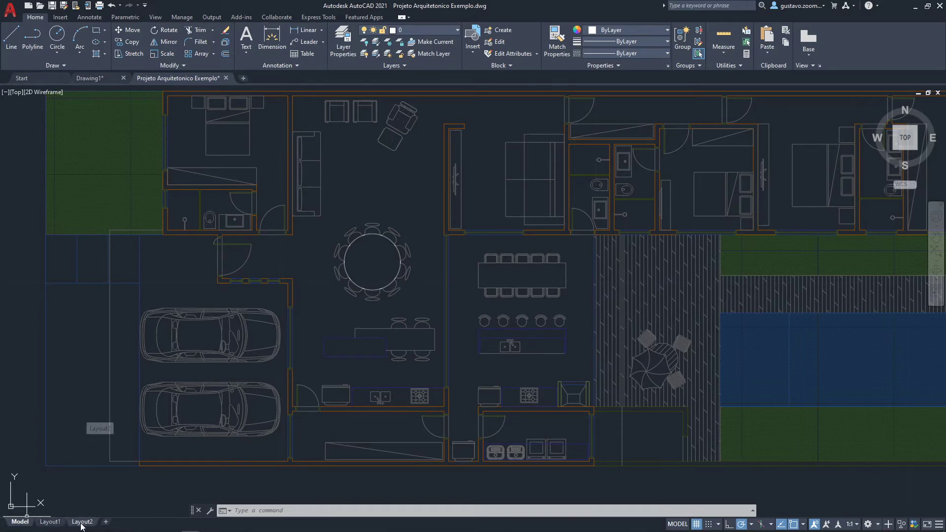
mouse_move(82, 525)
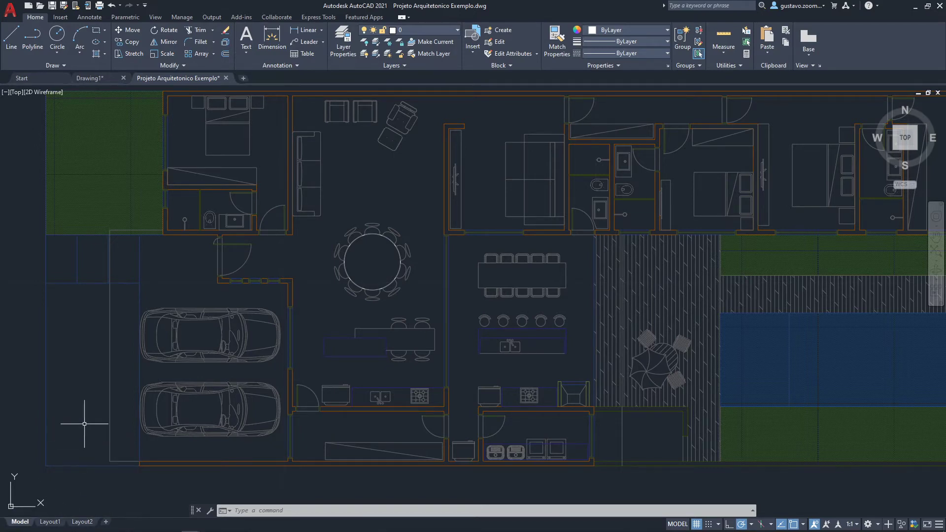
scroll(84, 424, down, 3)
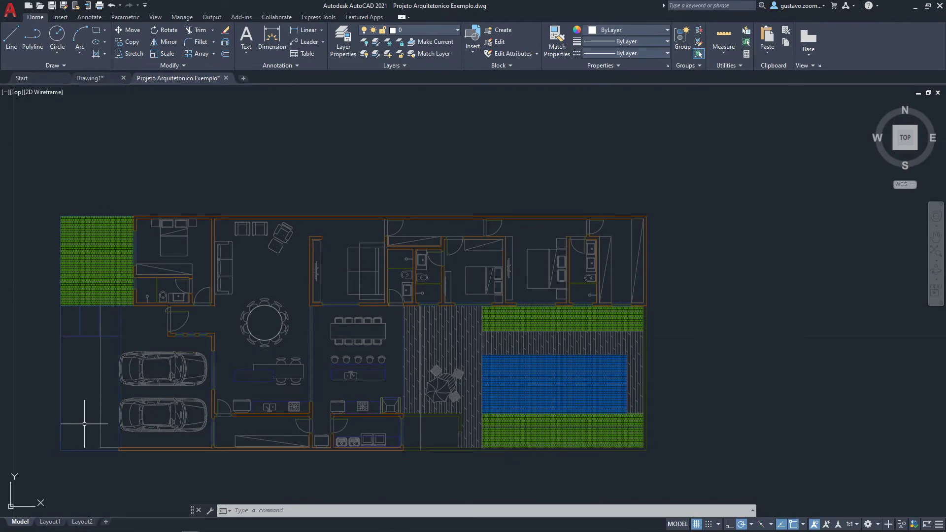
click(50, 522)
scroll(244, 213, down, 2)
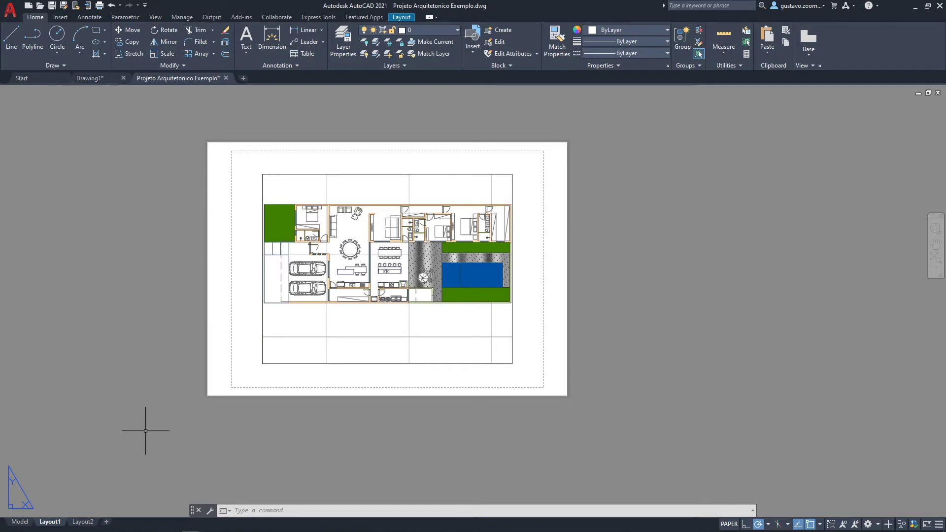
click(20, 521)
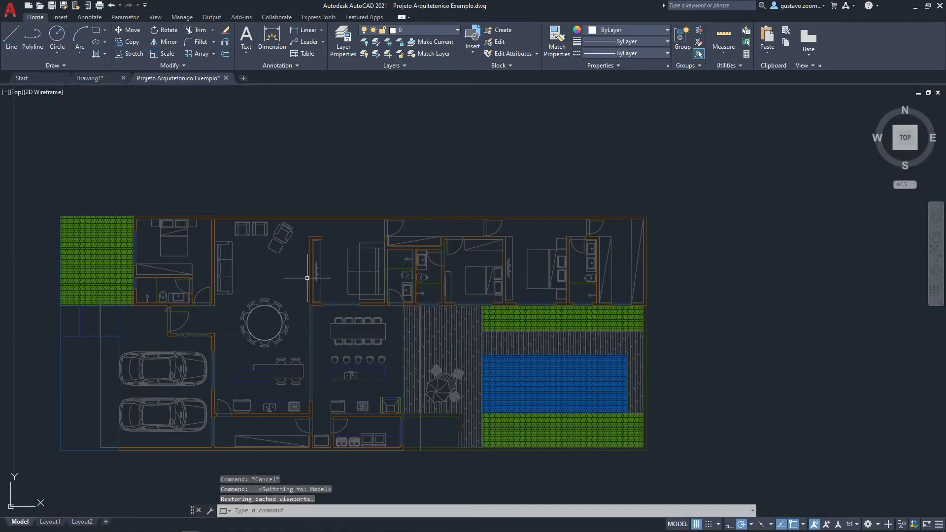
middle_drag(337, 241, 354, 225)
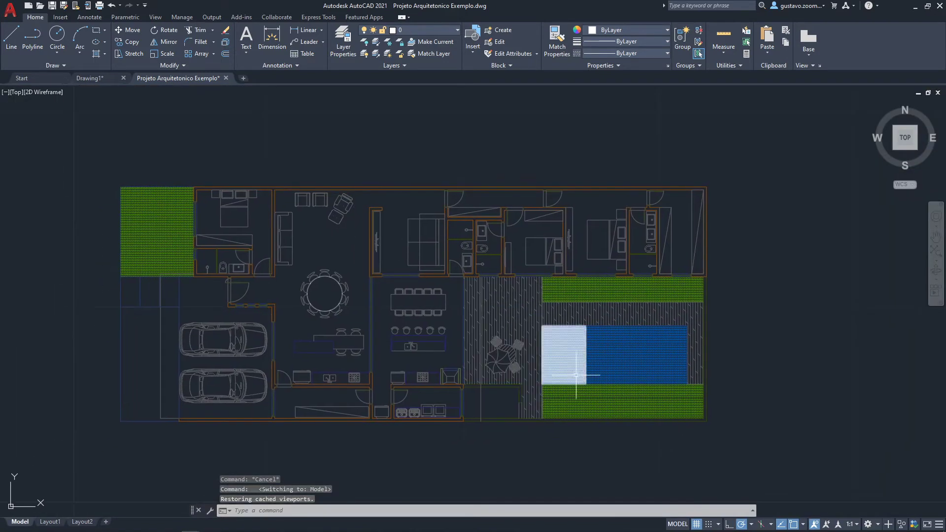
middle_drag(617, 403, 625, 370)
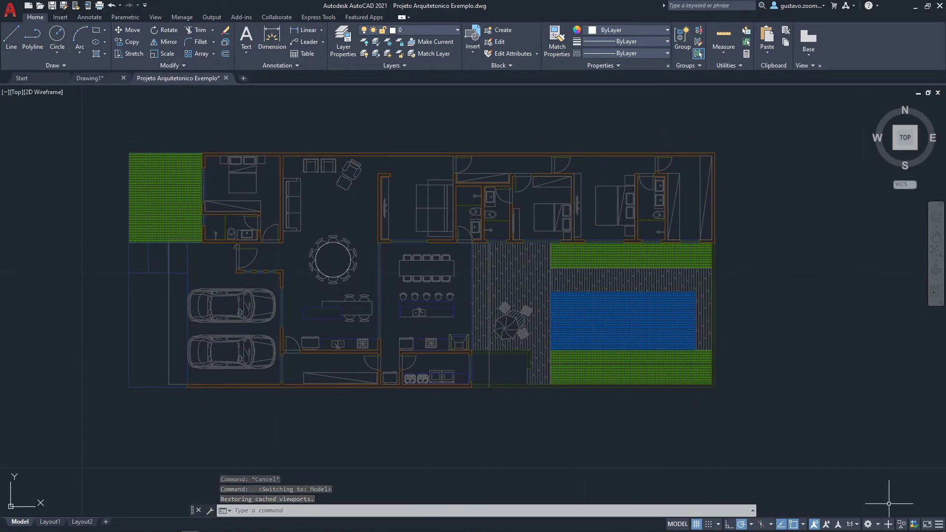
Step: Examine how the drawing grid adapts around the floor plan at different zoom levels
scroll(803, 410, down, 2)
middle_drag(803, 410, 614, 414)
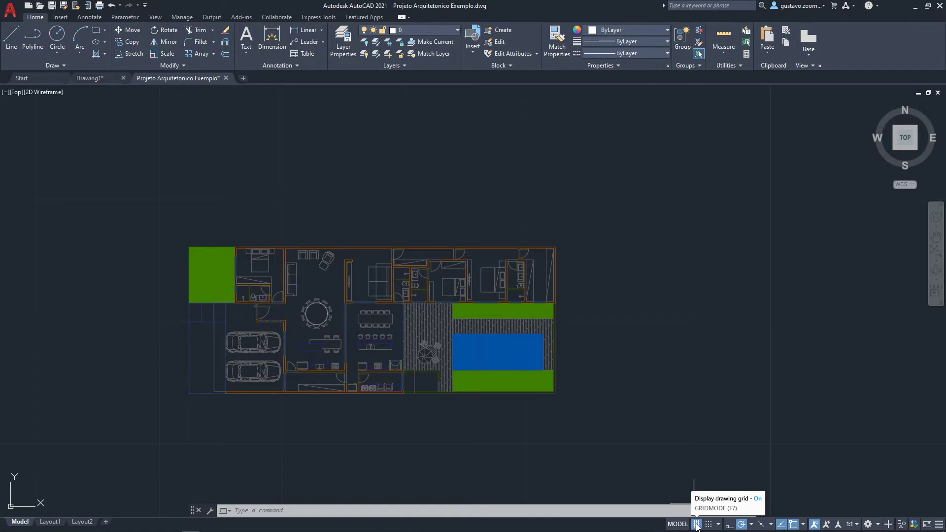
scroll(763, 248, down, 1)
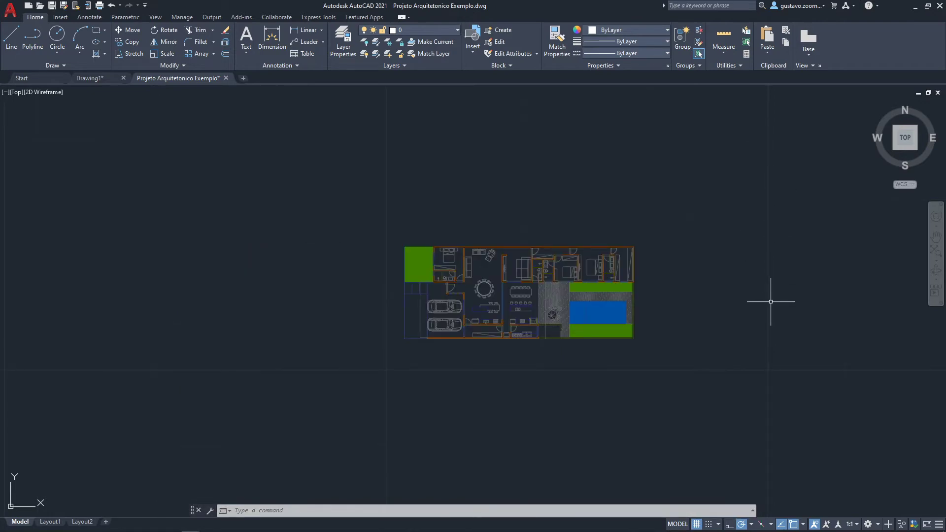
scroll(332, 370, down, 2)
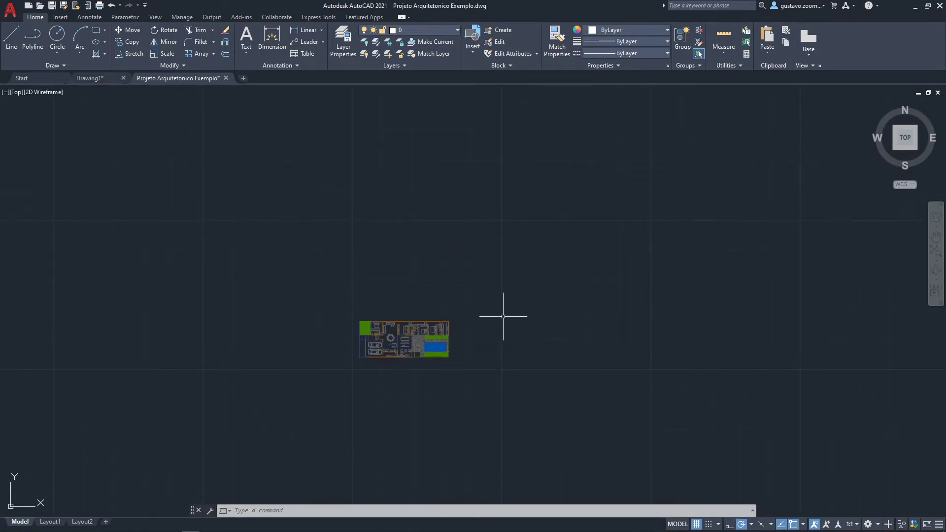
scroll(502, 316, down, 1)
scroll(503, 316, down, 1)
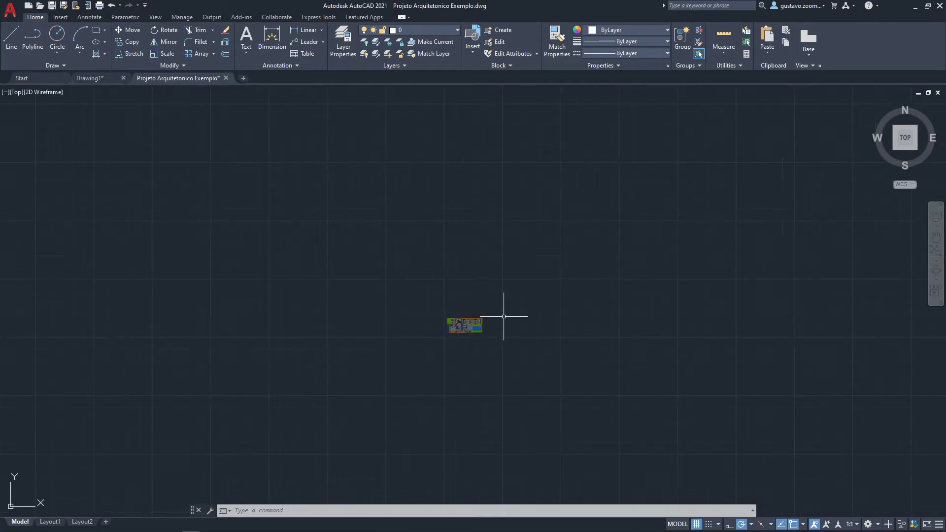
scroll(505, 318, up, 4)
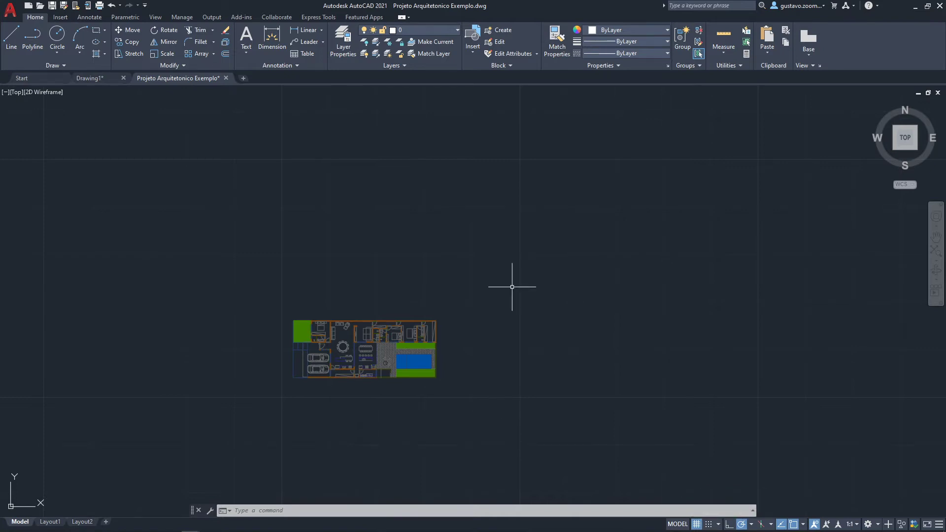
Step: Switch the drawing grid off and on again, and turn on snap mode
key(F7)
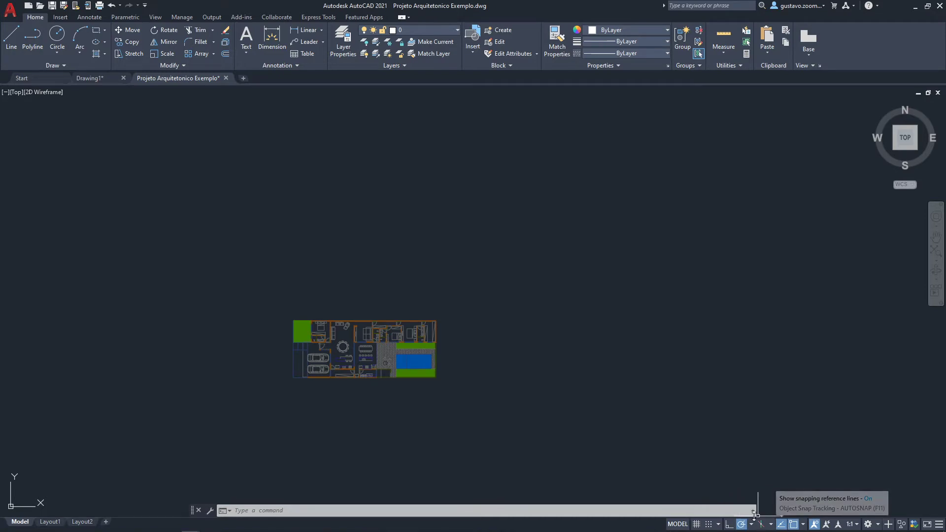
click(696, 524)
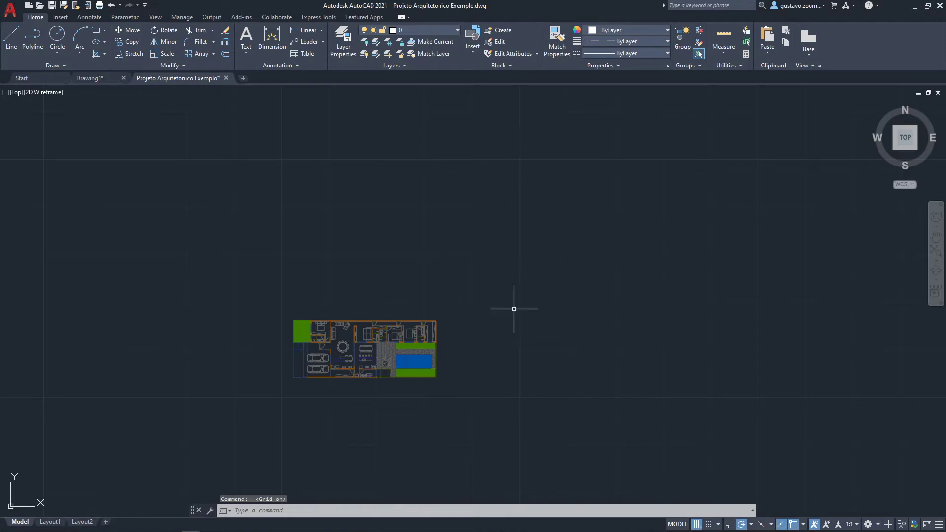
click(709, 523)
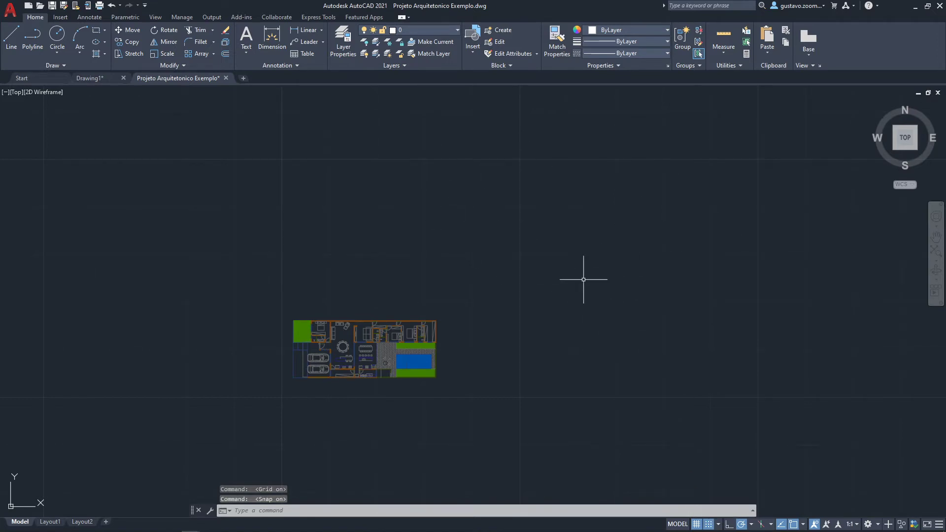
Step: Draw a stepped line beside the floor plan in seven 10-unit grid-snapped segments: right, down, right, up, right, down, right
middle_drag(584, 368, 524, 354)
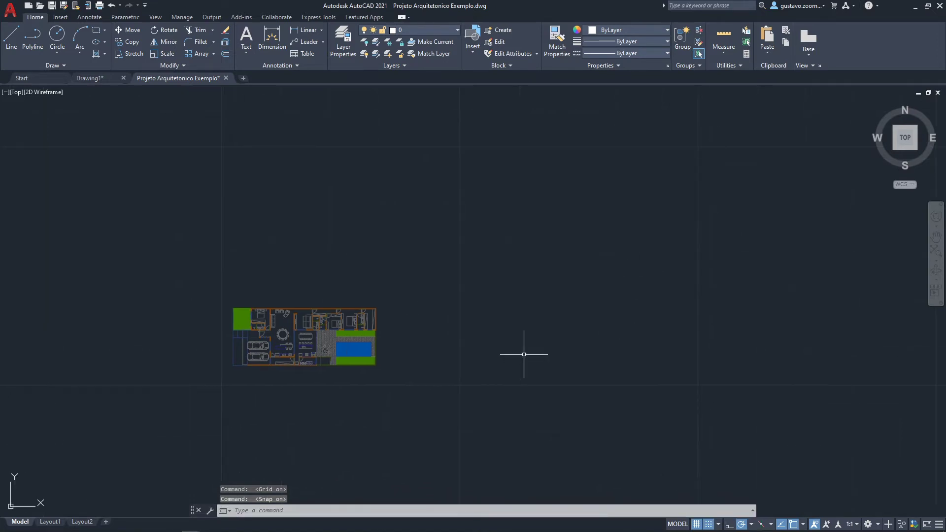
scroll(523, 353, up, 6)
text(l)
key(Return)
scroll(469, 304, down, 4)
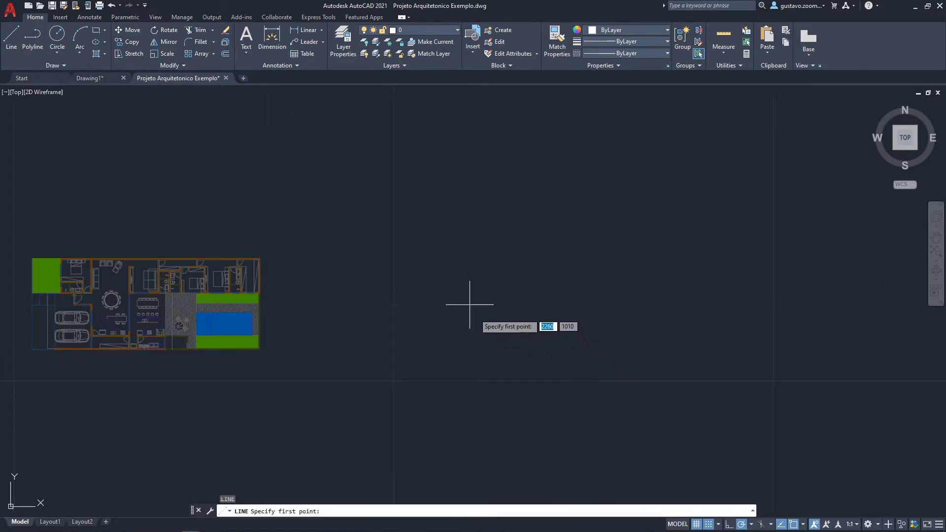
click(469, 304)
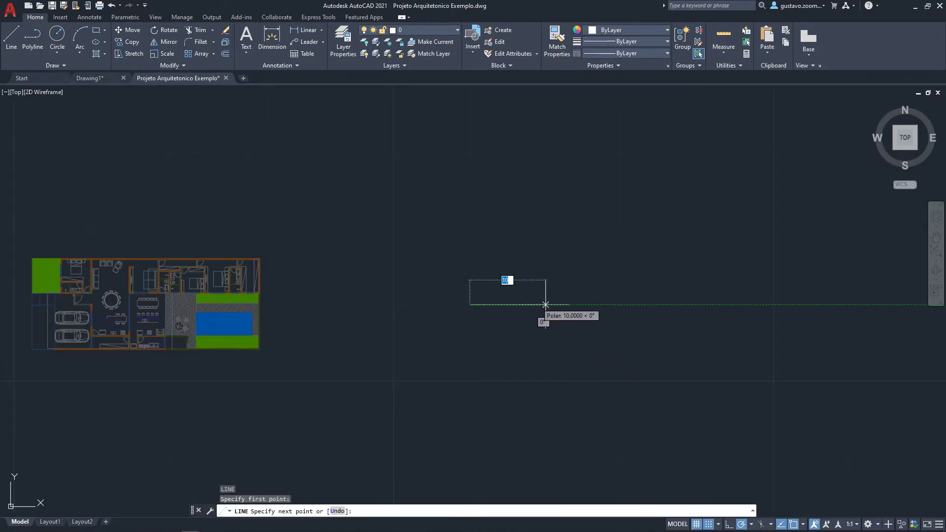
click(546, 304)
click(545, 381)
click(622, 381)
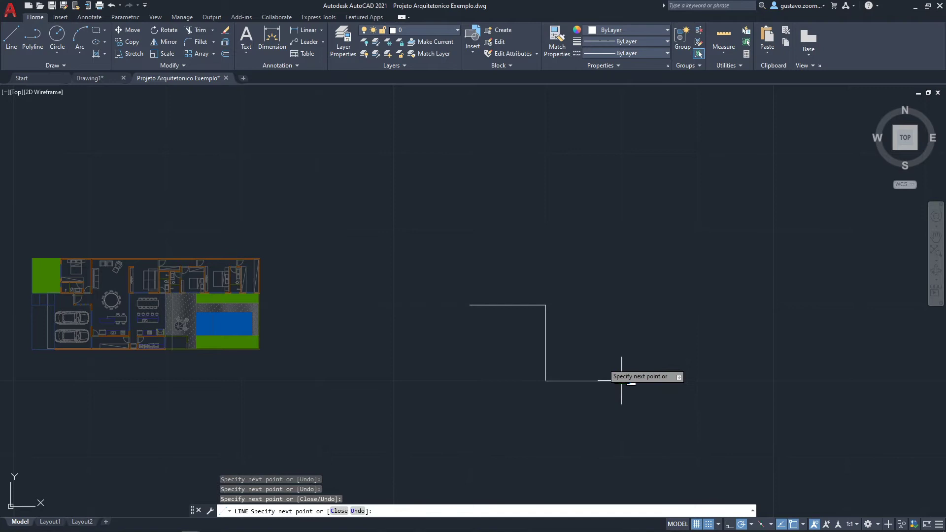
click(621, 304)
click(696, 305)
click(697, 380)
click(773, 381)
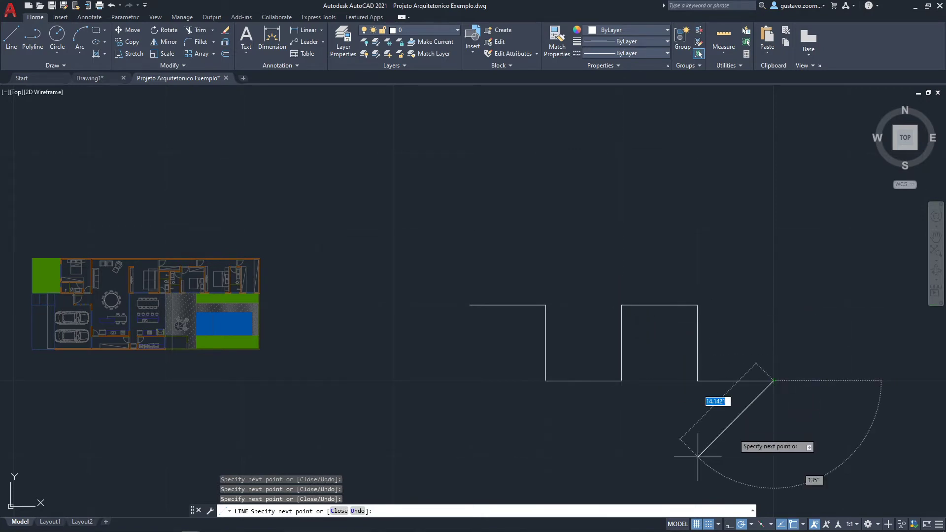
Step: Close the outline with a 45° diagonal down-left, a 30-unit base, and stepped segments up, around and back to the start point
click(698, 456)
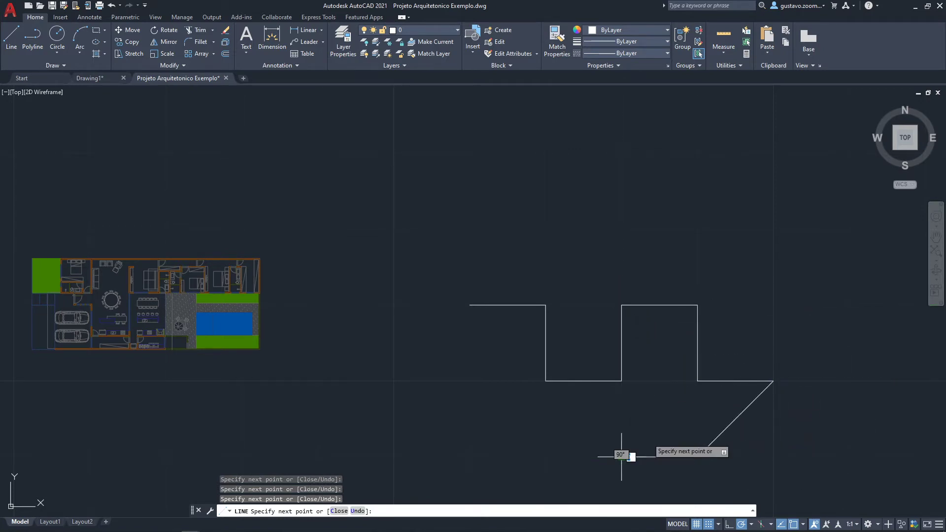
click(469, 457)
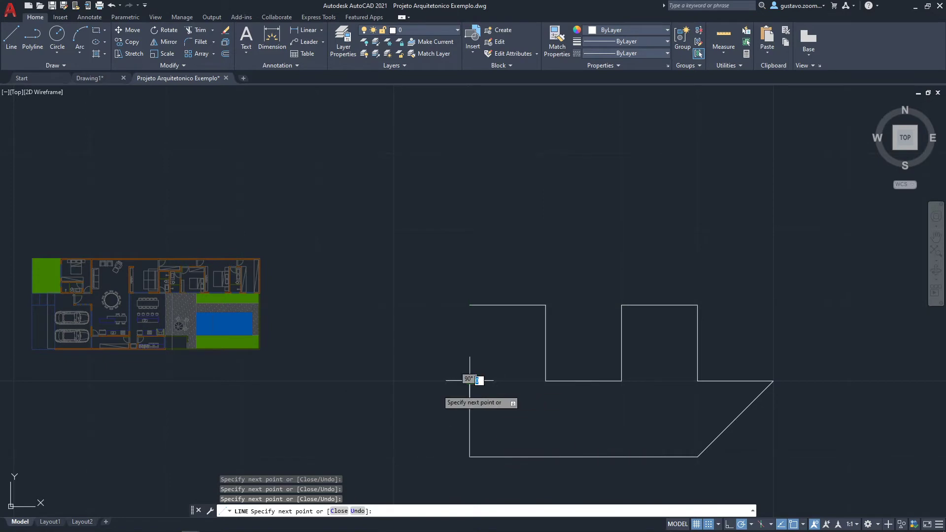
click(469, 381)
click(393, 381)
click(394, 229)
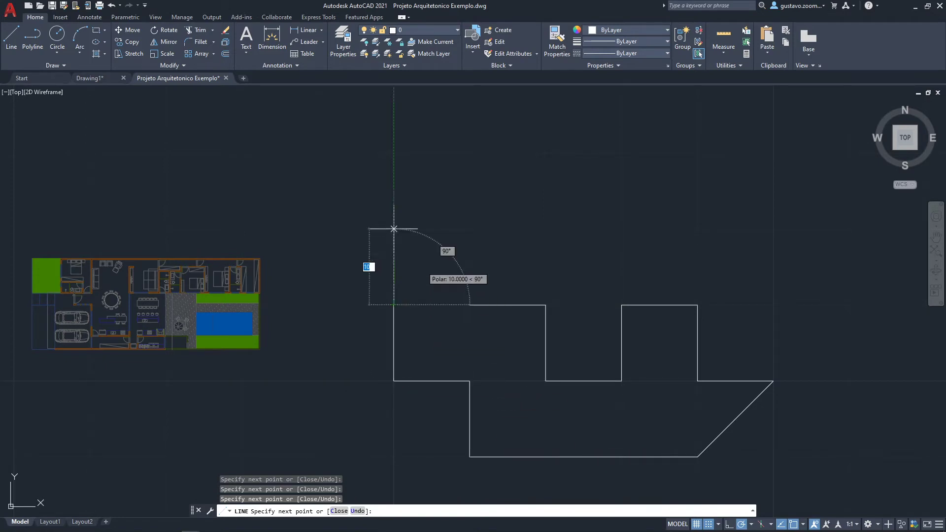
click(469, 229)
click(470, 304)
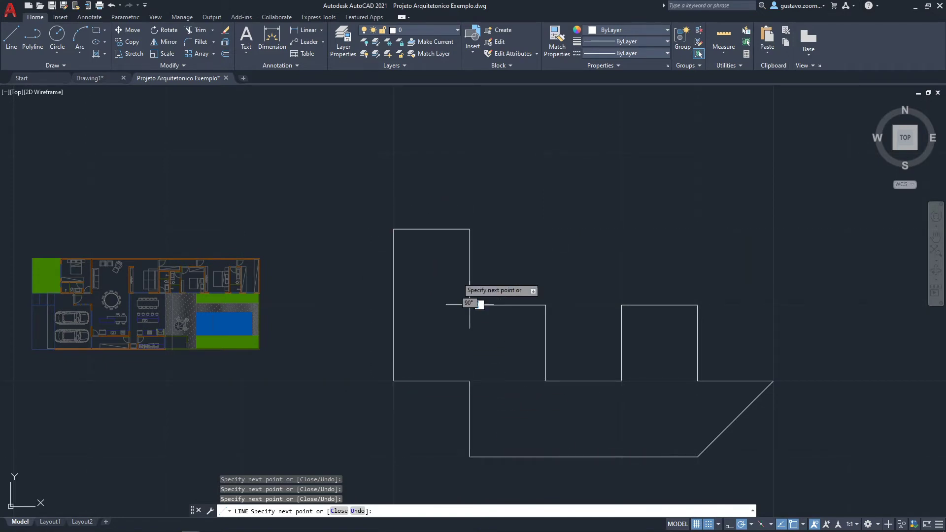
key(Return)
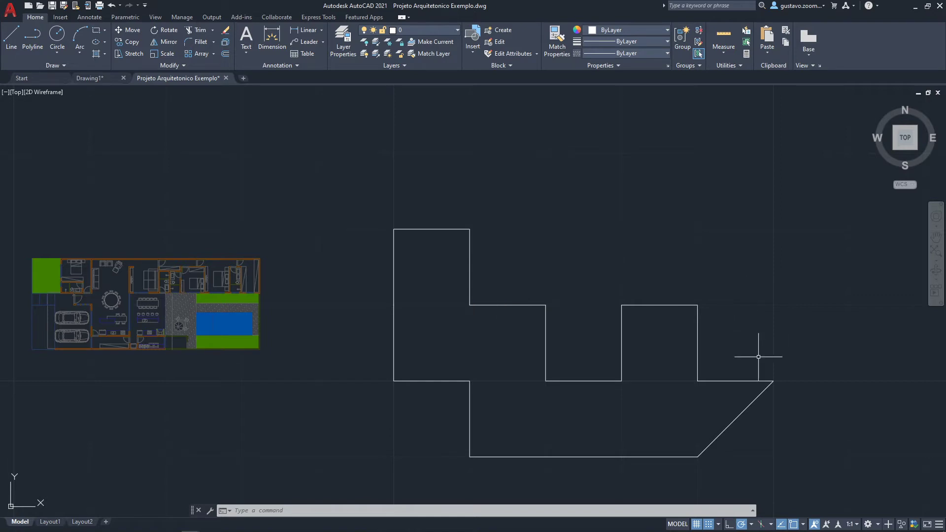
Step: Turn off snap mode and the drawing grid
click(708, 523)
click(696, 523)
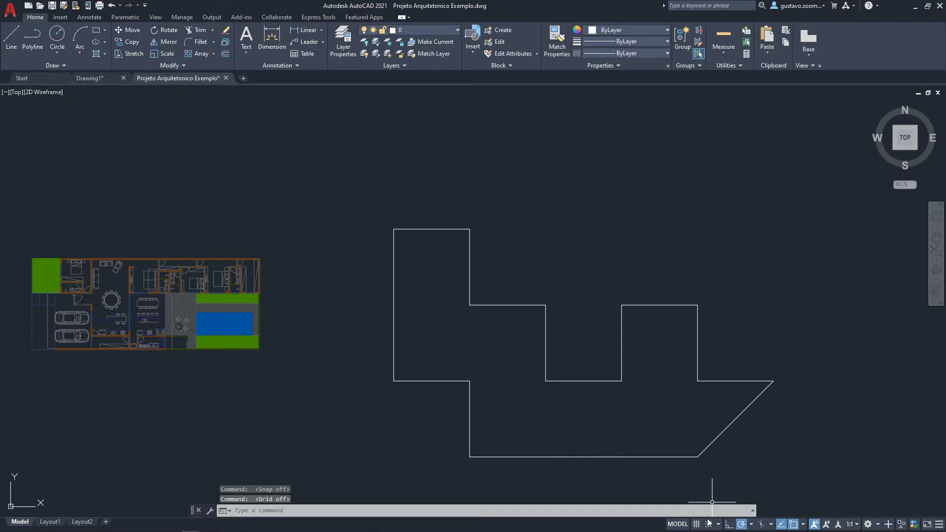
Step: Draw an irregular open line of ten freely placed segments above the stepped outline
text(l)
key(Return)
middle_drag(580, 278, 525, 325)
click(465, 252)
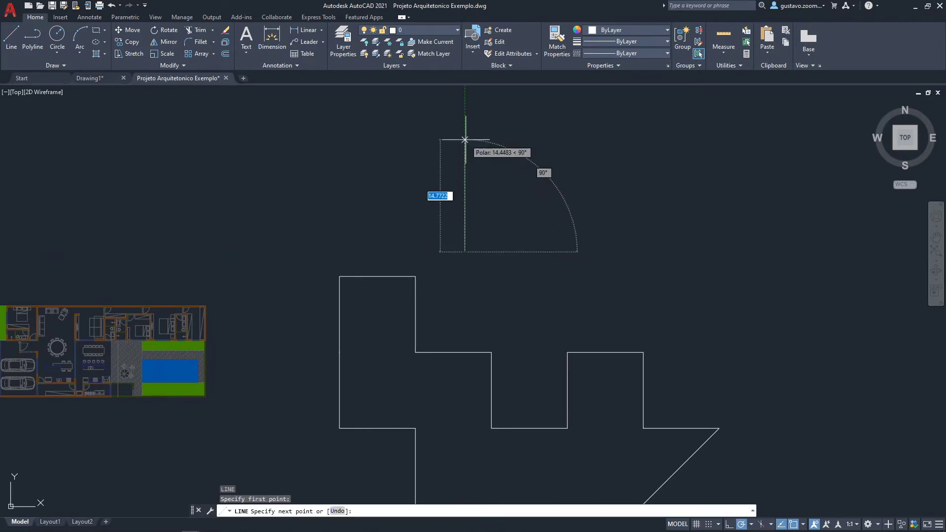
click(465, 134)
click(576, 140)
click(563, 228)
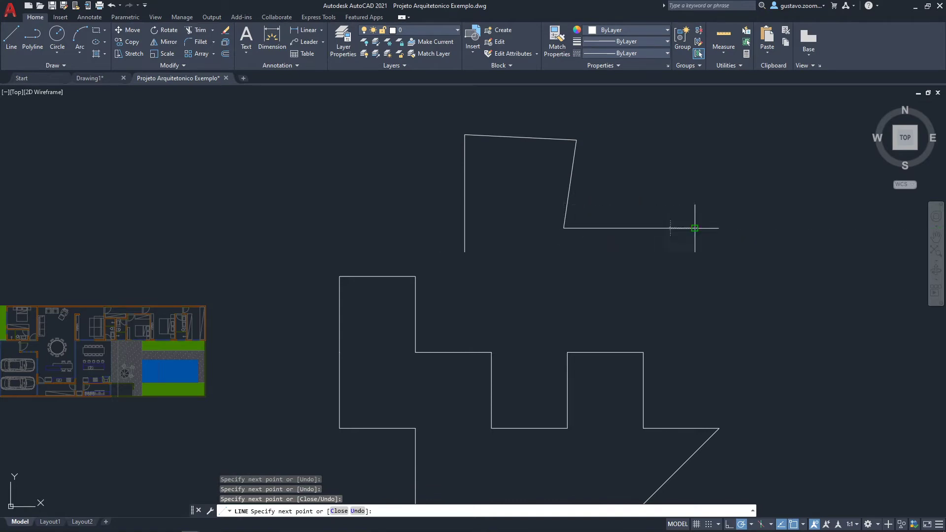
click(695, 228)
click(689, 276)
click(589, 276)
click(594, 311)
click(503, 311)
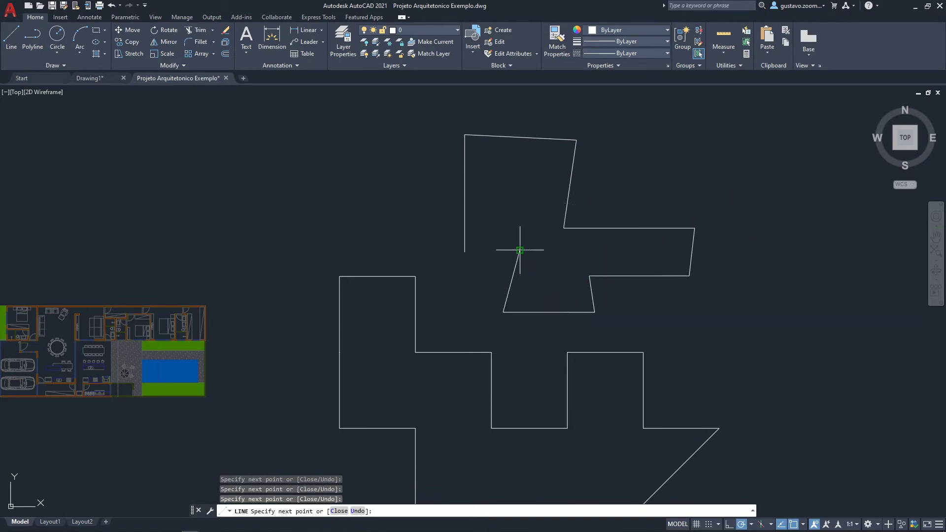
click(530, 206)
click(490, 184)
key(Escape)
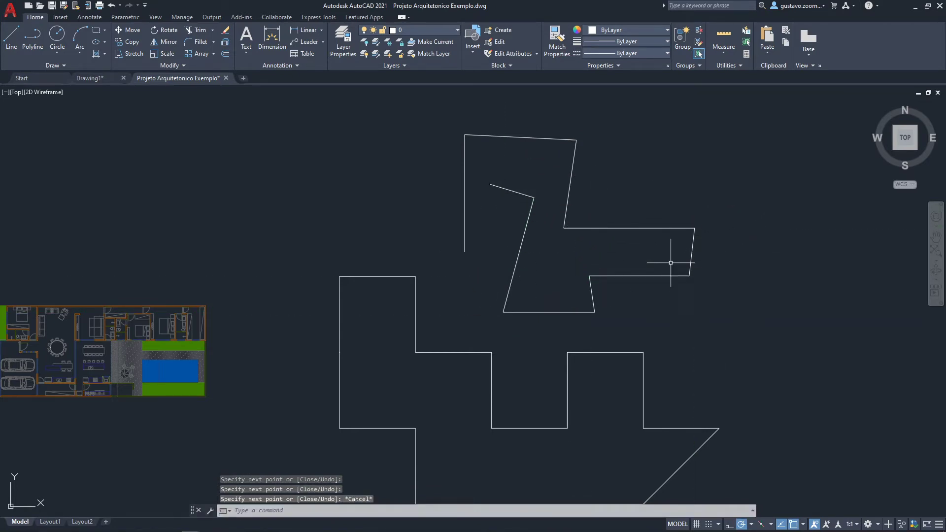
Step: Erase the stepped outline and the irregular line beside the floor plan together
scroll(613, 249, down, 2)
scroll(615, 252, down, 1)
scroll(660, 344, up, 1)
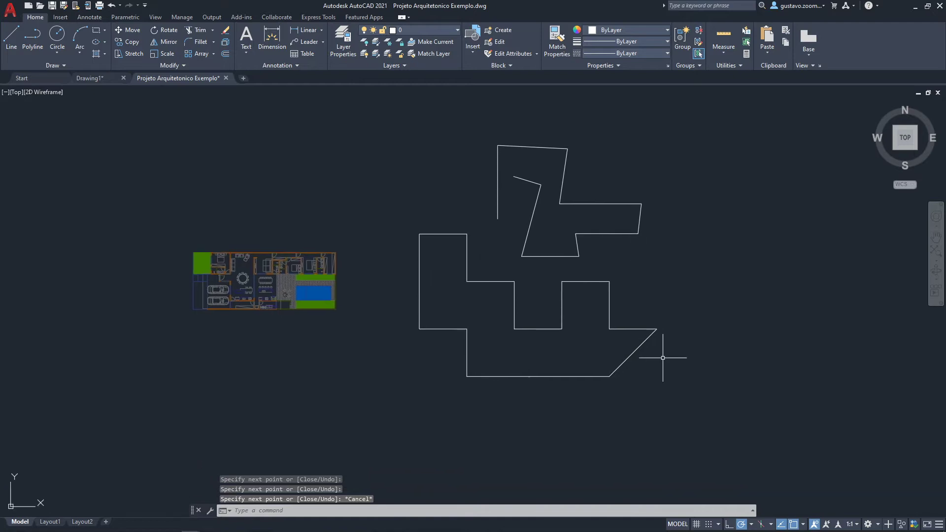
click(681, 379)
click(410, 106)
key(Delete)
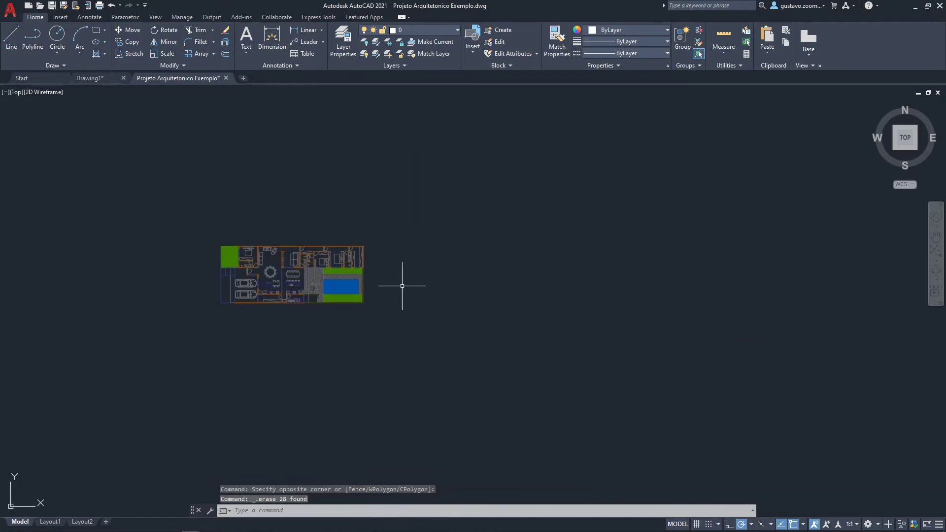
Step: Turn on ortho mode and preview a horizontal line below the floor plan without placing its end point
scroll(374, 256, up, 3)
mouse_move(363, 249)
middle_down()
mouse_move(387, 267)
mouse_move(423, 213)
middle_up()
scroll(382, 295, up, 4)
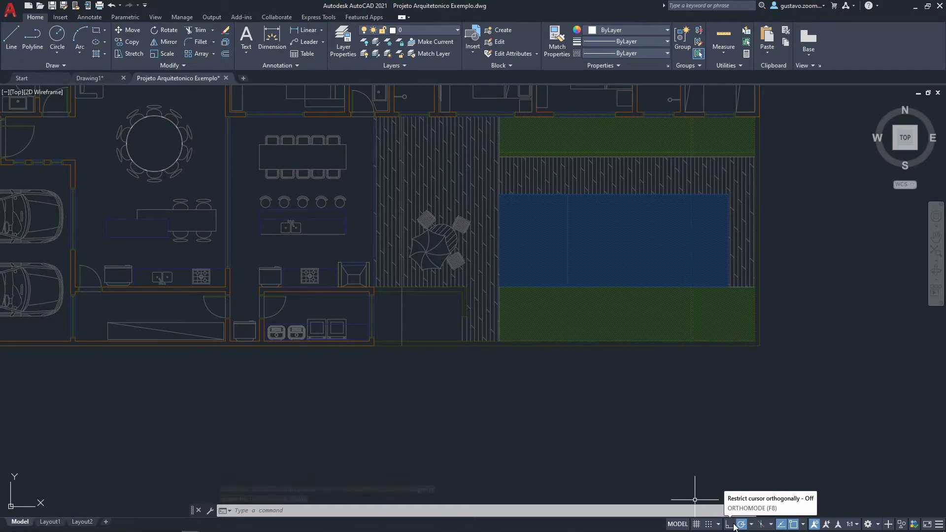
mouse_move(517, 401)
middle_down()
mouse_move(547, 427)
mouse_move(289, 330)
mouse_move(337, 332)
middle_up()
click(728, 524)
scroll(293, 329, down, 2)
text(l)
key(Return)
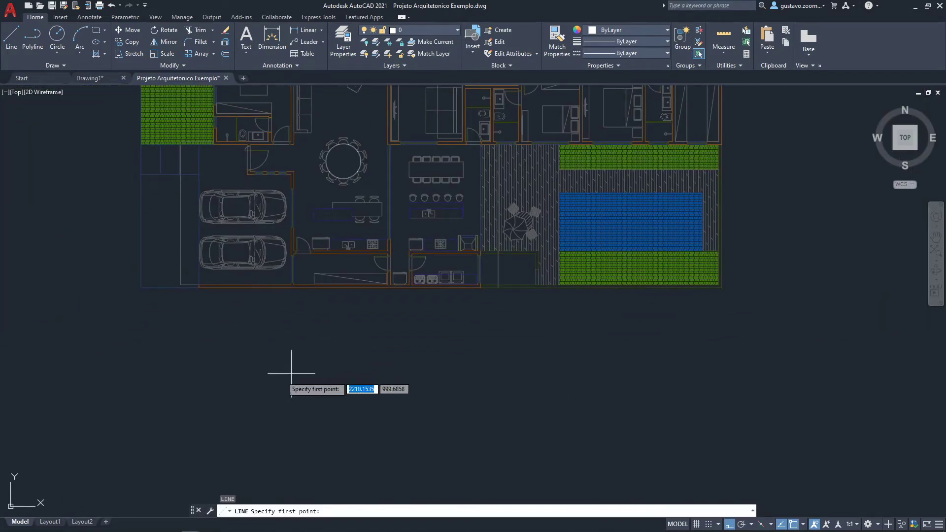
click(166, 407)
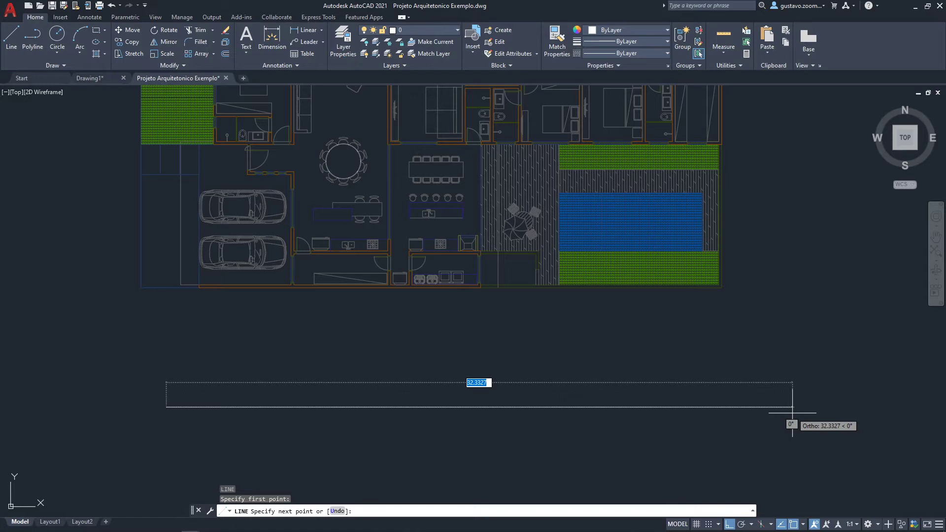
key(Escape)
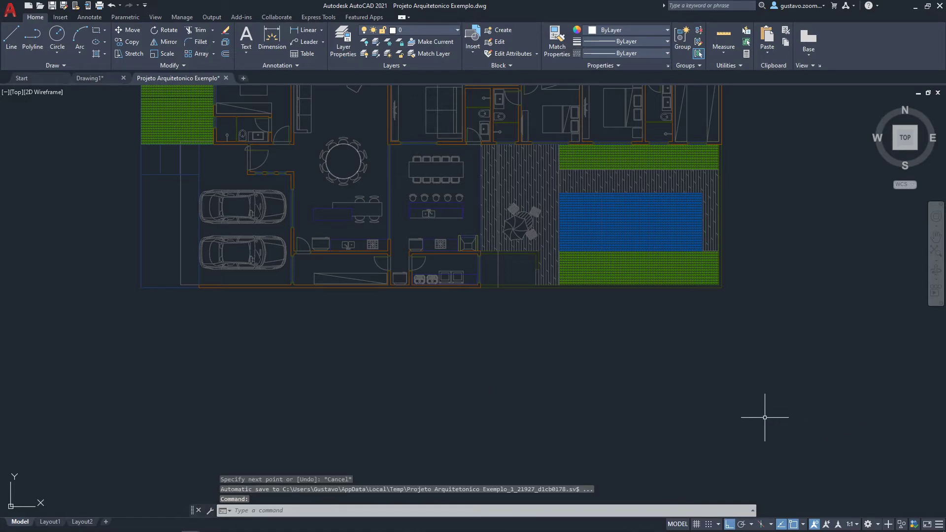
Step: Turn off ortho mode and draw a roughly horizontal line by eye below the floor plan
click(729, 524)
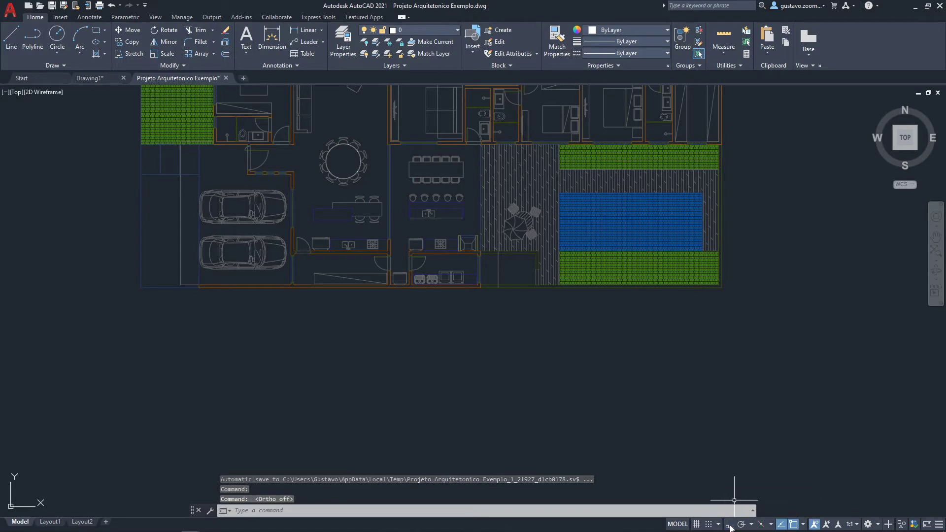
middle_drag(583, 401, 575, 327)
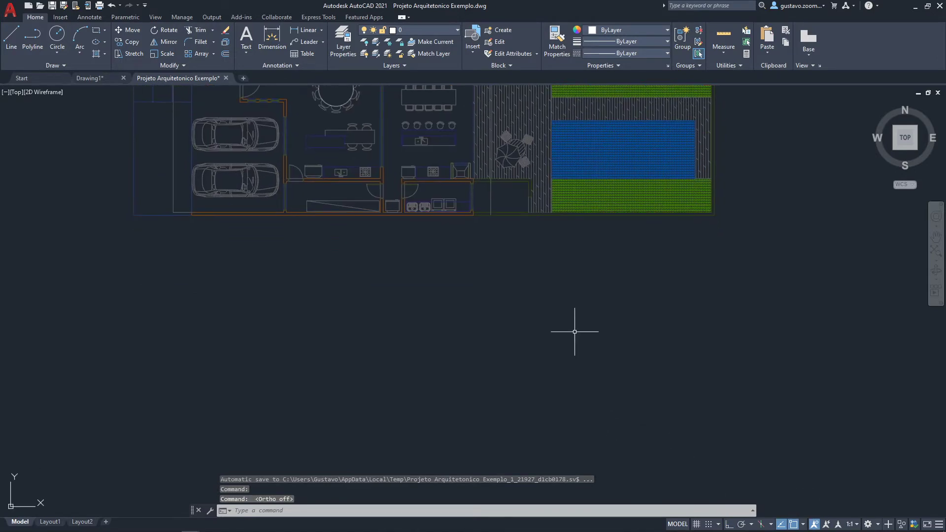
text(l)
key(Return)
click(251, 346)
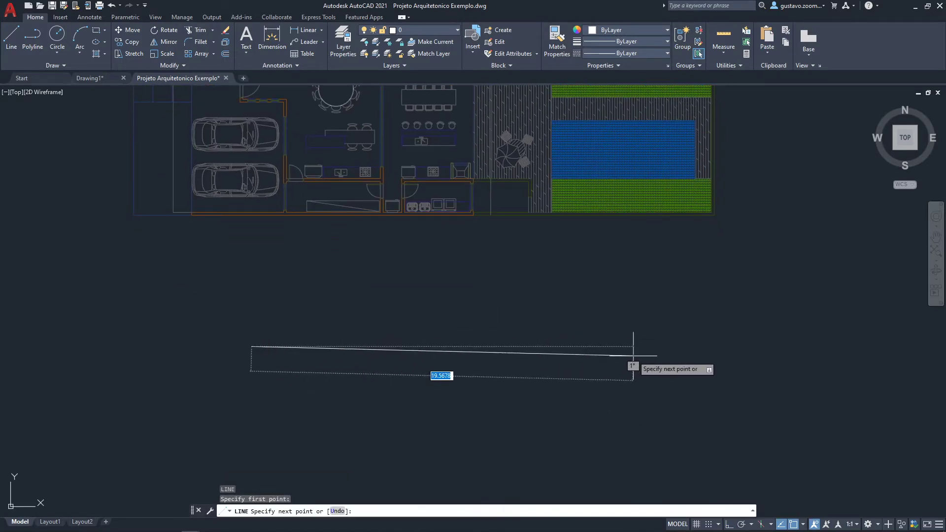
click(758, 346)
key(Escape)
Step: Turn on ortho mode and draw a longer horizontal line from the start point of the hand-aligned line
click(729, 524)
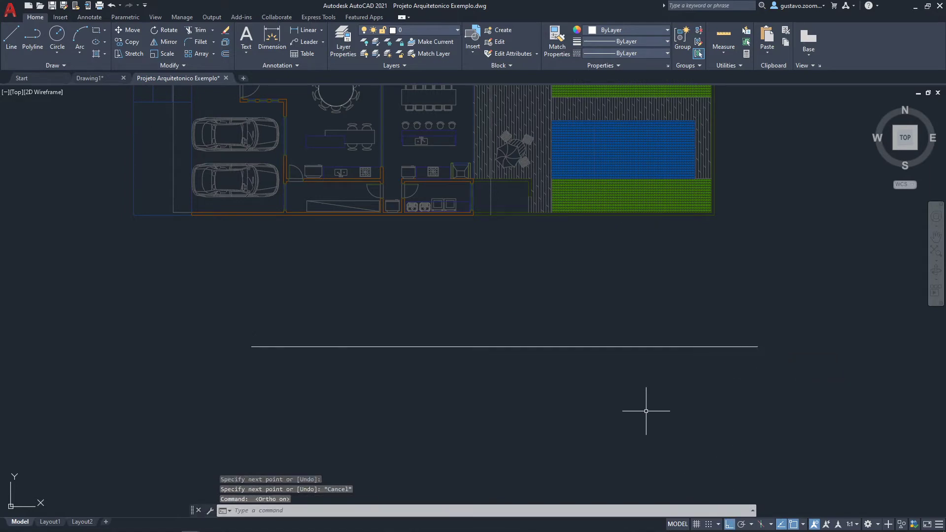
text(l)
key(Return)
click(251, 346)
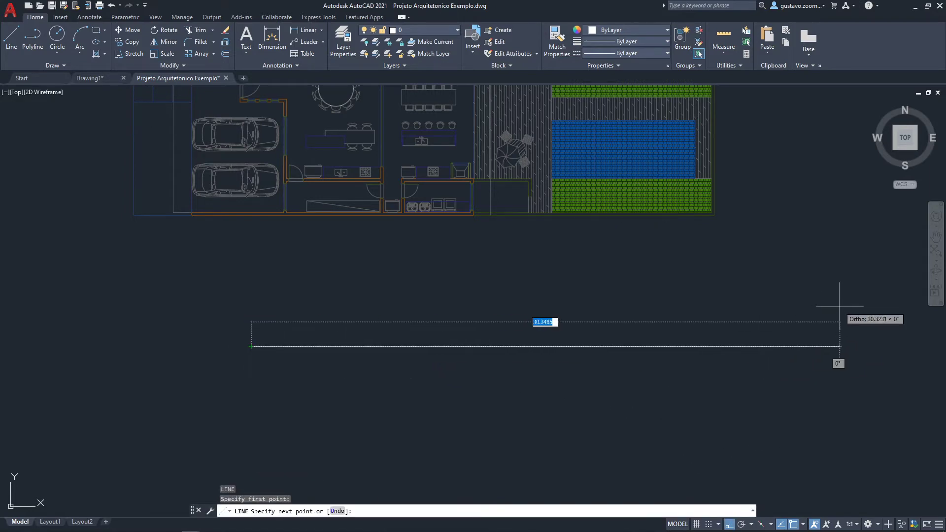
click(821, 318)
key(Escape)
Step: Examine the two overlapping lines up close to compare the hand-aligned line with the ortho line
scroll(768, 350, up, 7)
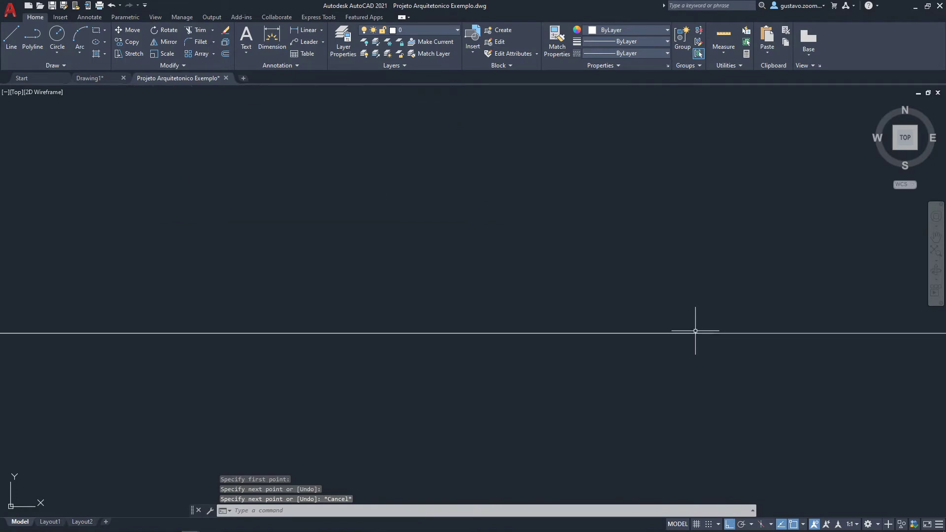
scroll(756, 348, up, 5)
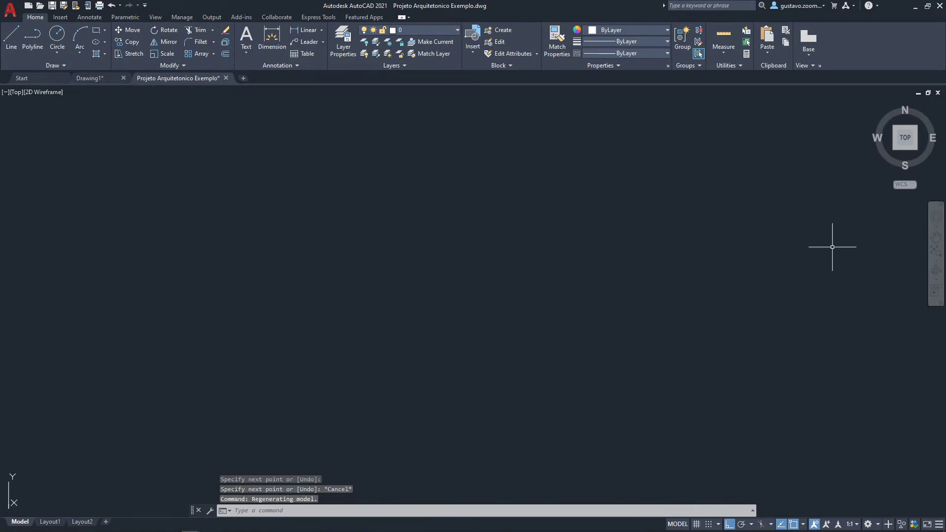
scroll(553, 295, down, 6)
click(677, 270)
middle_drag(678, 271, 447, 339)
key(Escape)
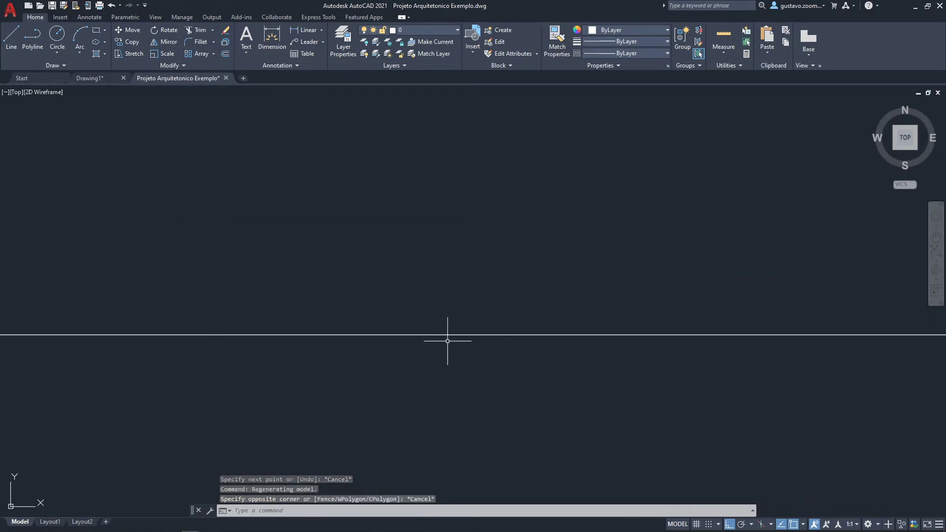
key(Escape)
click(521, 333)
scroll(525, 328, down, 5)
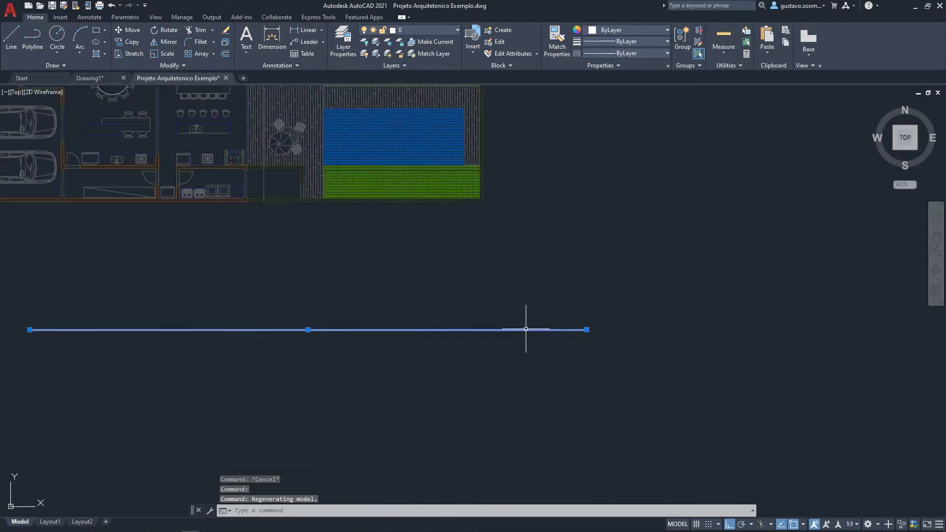
key(Escape)
scroll(522, 330, down, 4)
click(543, 338)
scroll(542, 341, up, 8)
key(Escape)
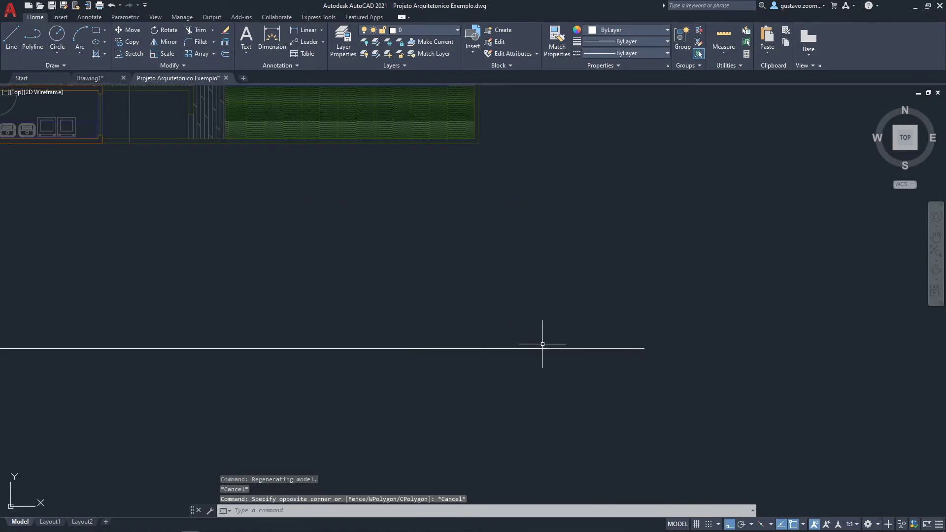
scroll(542, 344, up, 10)
middle_drag(644, 316, 611, 338)
click(602, 276)
click(577, 306)
key(Escape)
text(x)
key(Return)
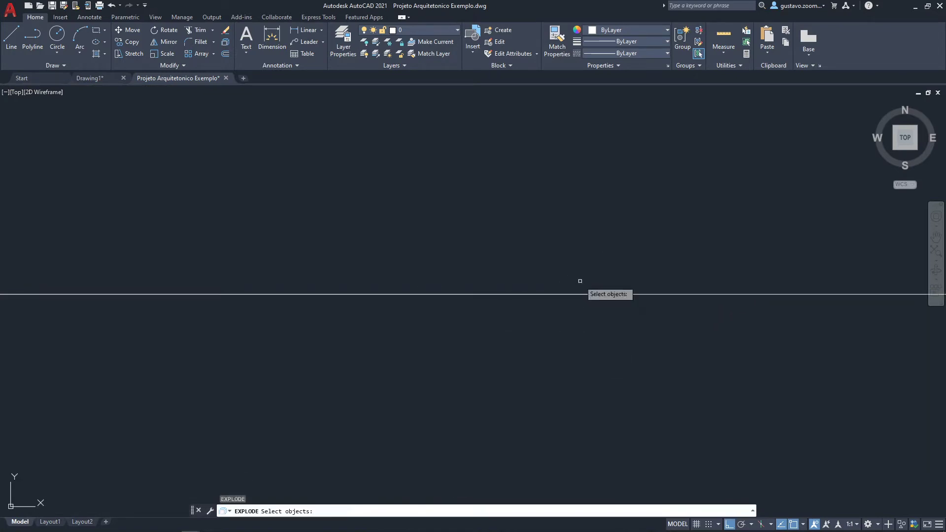
click(580, 280)
click(604, 308)
key(Escape)
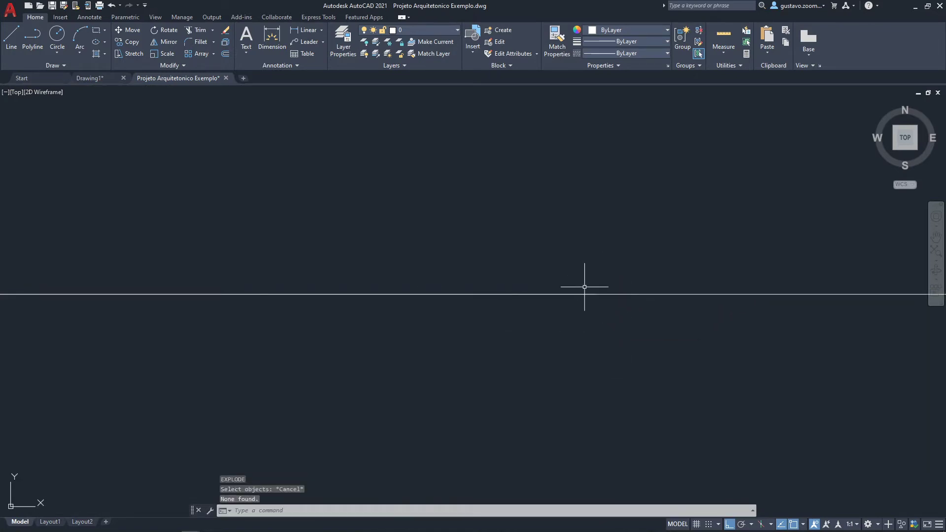
Step: Magnify the overlapping lines with repeated zoom windows to check for a gap between them
text(z)
key(Return)
click(575, 271)
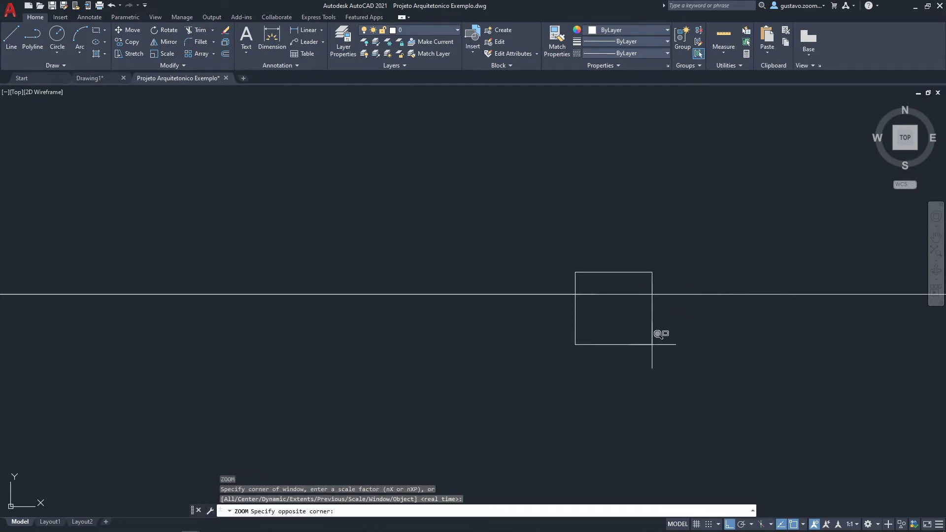
click(651, 345)
key(Return)
click(422, 236)
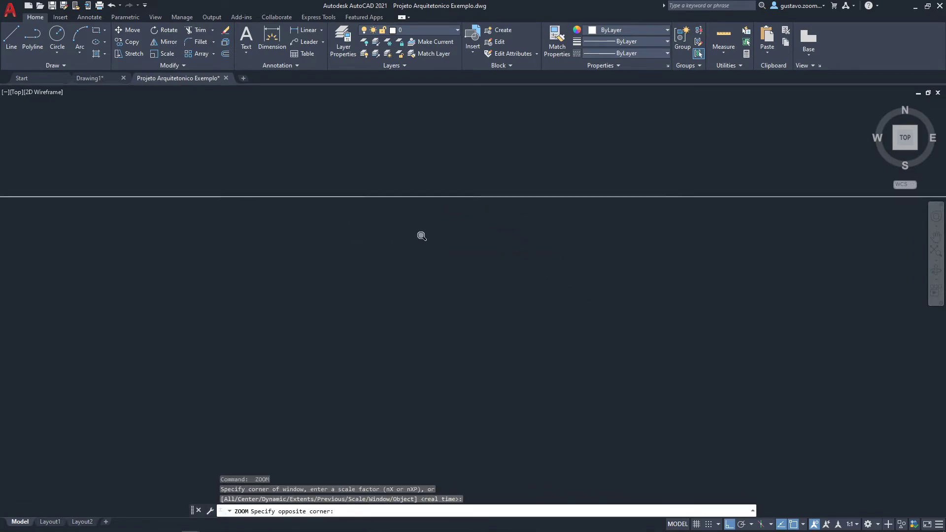
key(Return)
click(429, 111)
click(517, 203)
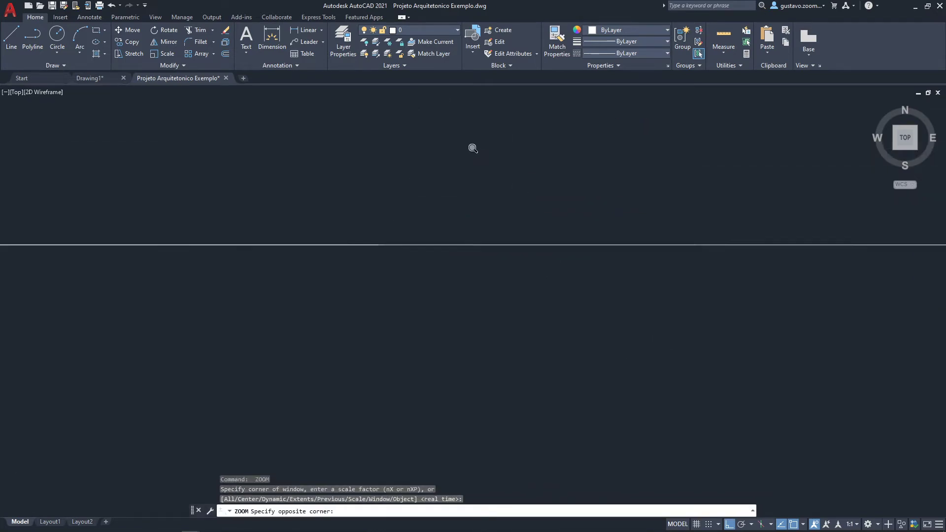
key(Escape)
Step: Erase both test lines below the floor plan
click(452, 234)
click(428, 278)
scroll(427, 258, down, 10)
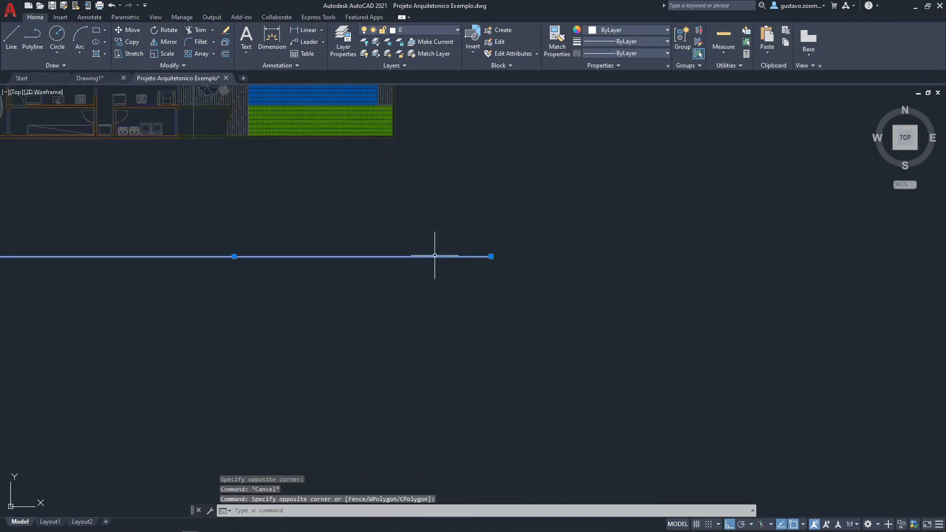
scroll(439, 240, down, 8)
middle_drag(439, 238, 478, 290)
scroll(473, 291, up, 4)
key(Delete)
scroll(481, 278, up, 2)
click(481, 273)
click(462, 319)
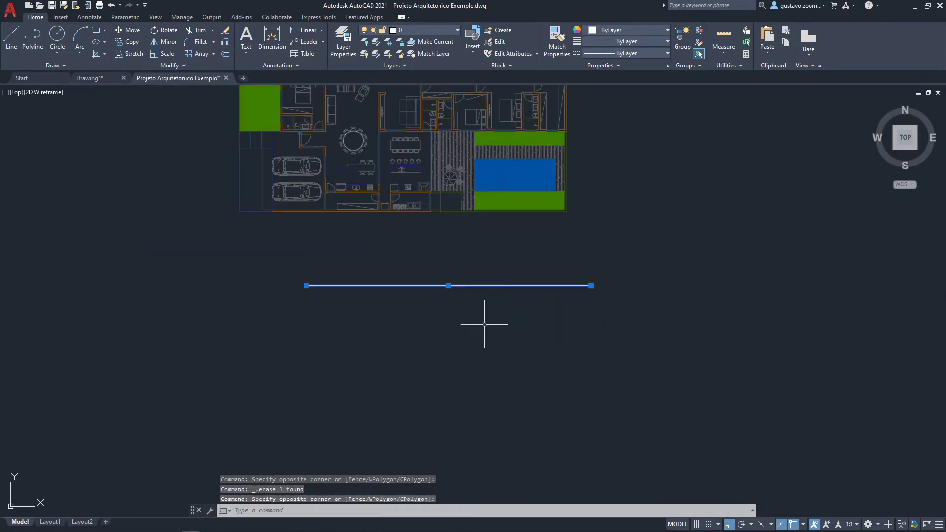
key(Delete)
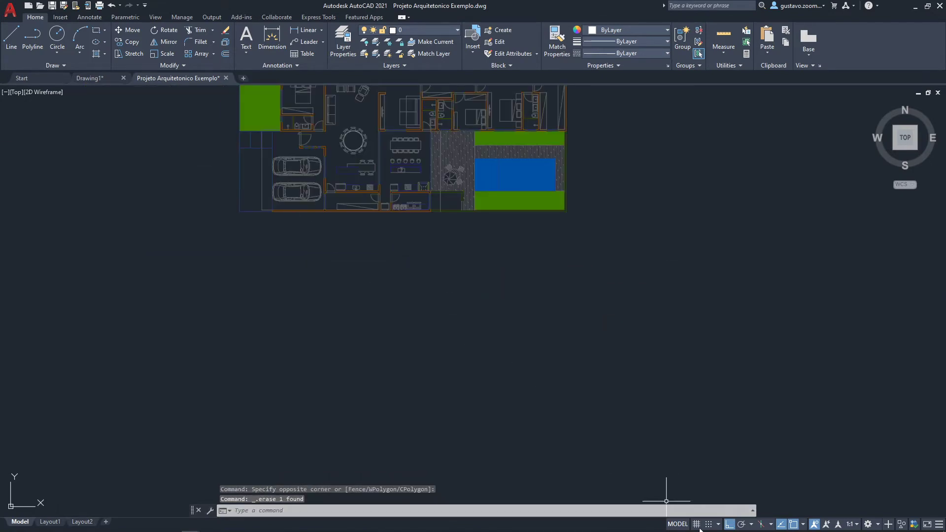
Step: Turn off ortho mode and draw a nearly horizontal line about 29.6 units long below the floor plan
click(728, 524)
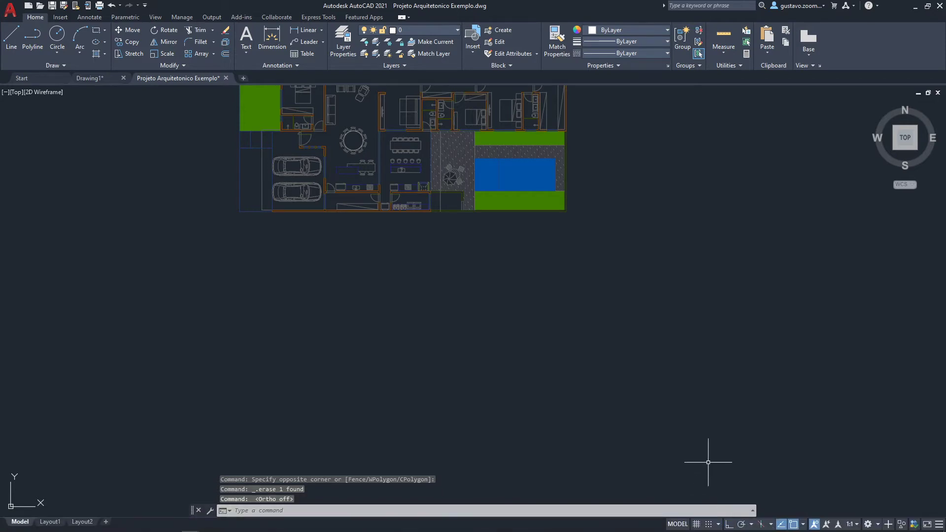
text(l)
key(Return)
click(267, 315)
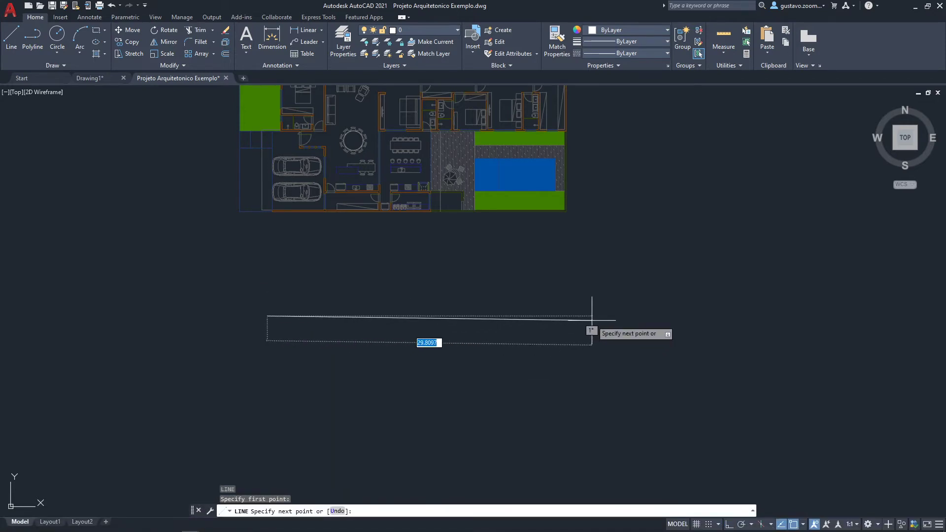
scroll(592, 319, up, 3)
scroll(590, 317, up, 2)
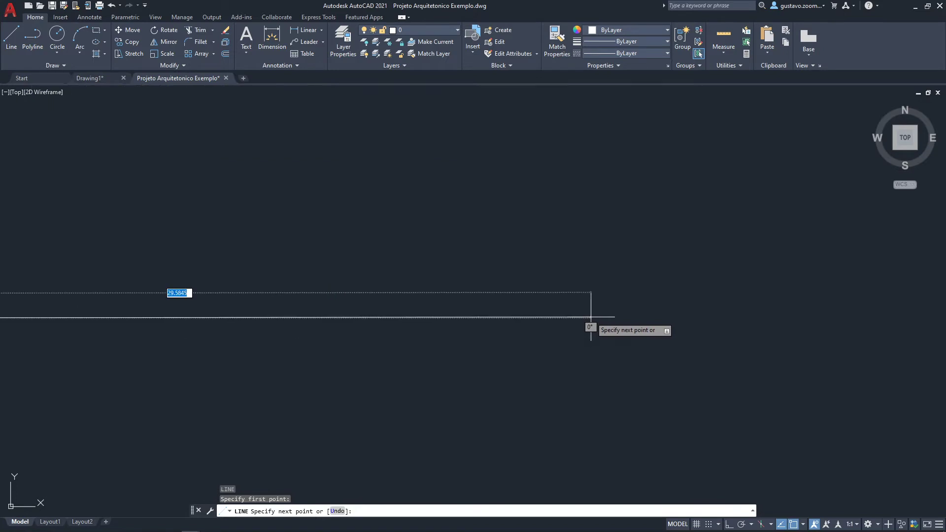
click(591, 306)
scroll(591, 305, down, 5)
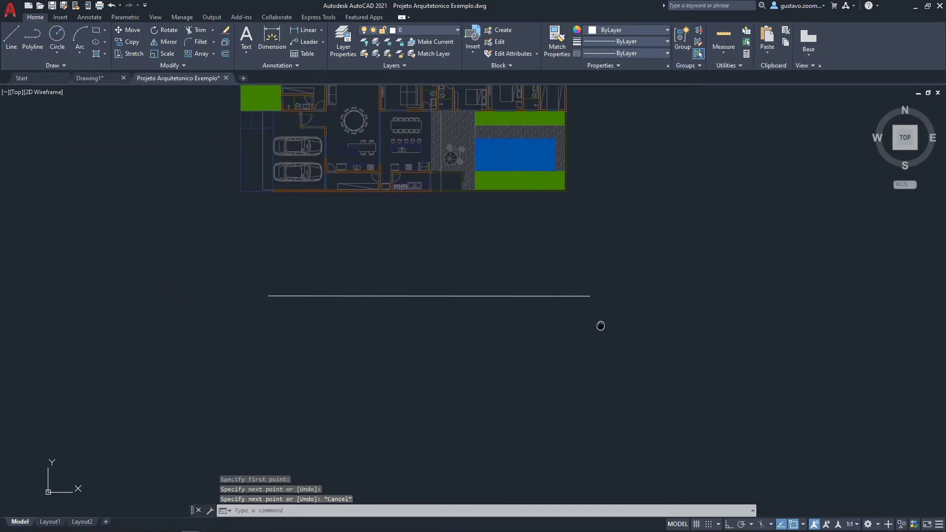
key(Escape)
Step: Turn on ortho mode and draw a horizontal line from the same start point, extending past the first line's end, for comparison
click(729, 525)
text(l)
key(Return)
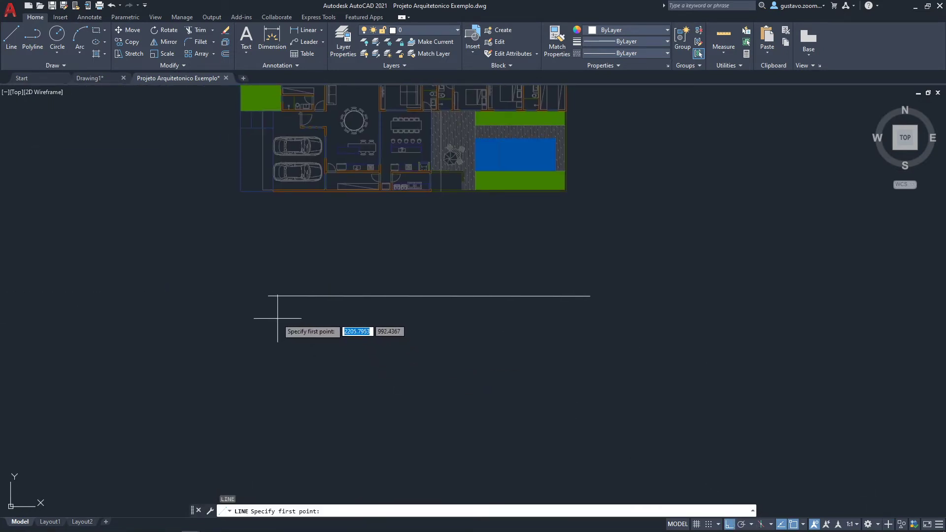
click(268, 296)
key(Escape)
text(l)
key(Return)
click(268, 296)
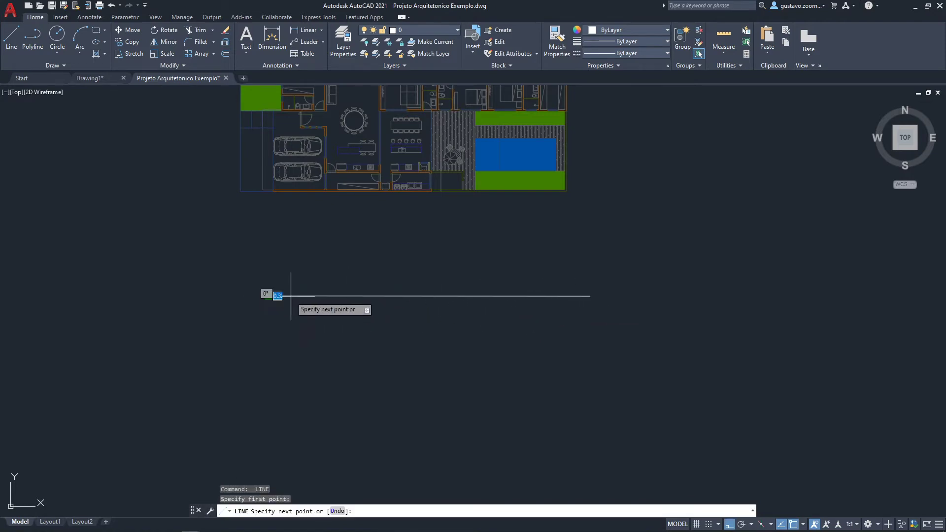
click(650, 303)
key(Escape)
scroll(605, 296, up, 5)
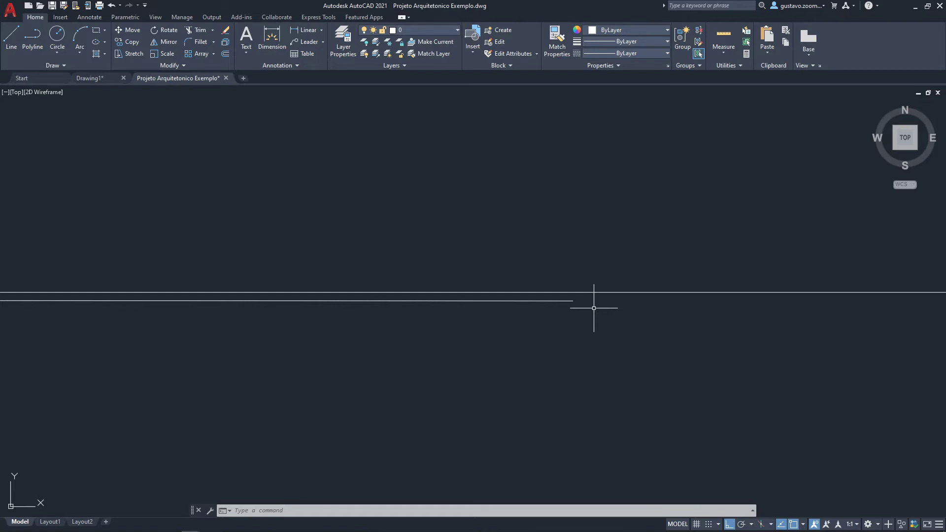
Step: Toggle ortho mode off and back on
click(729, 524)
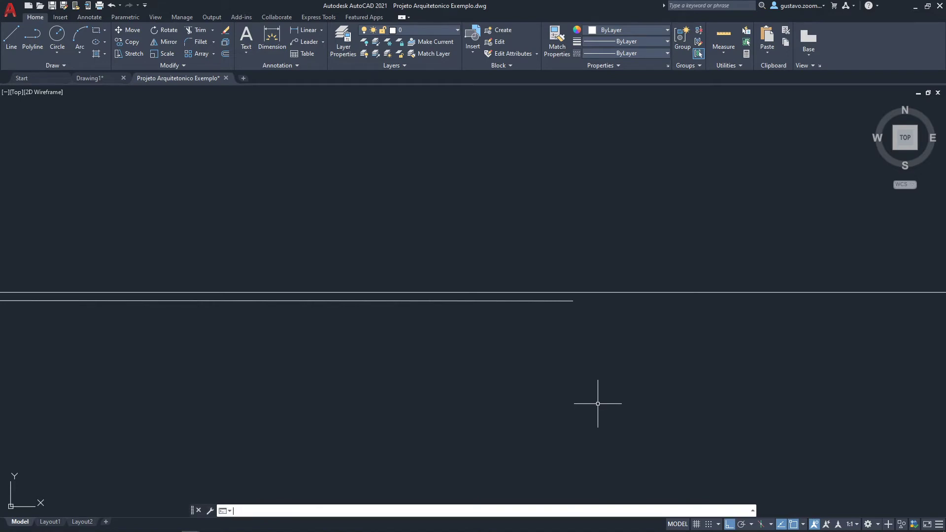
key(F8)
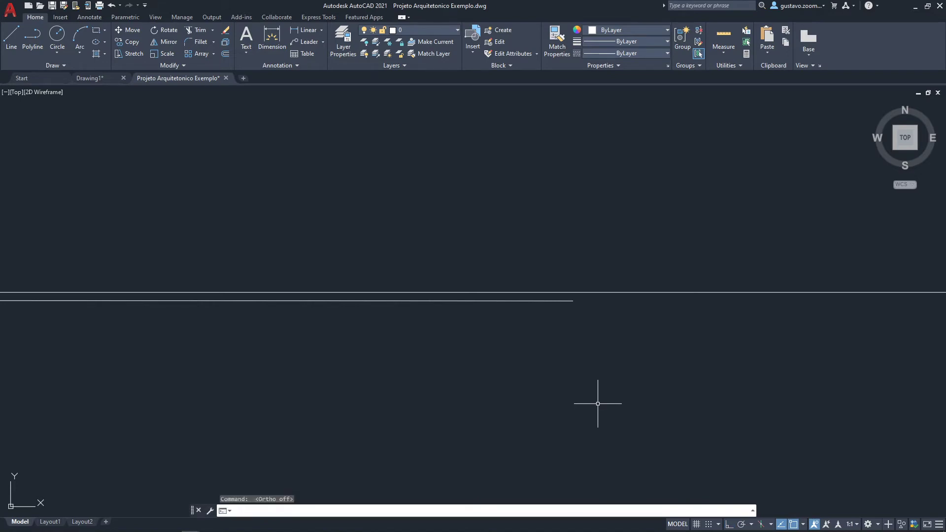
key(F8)
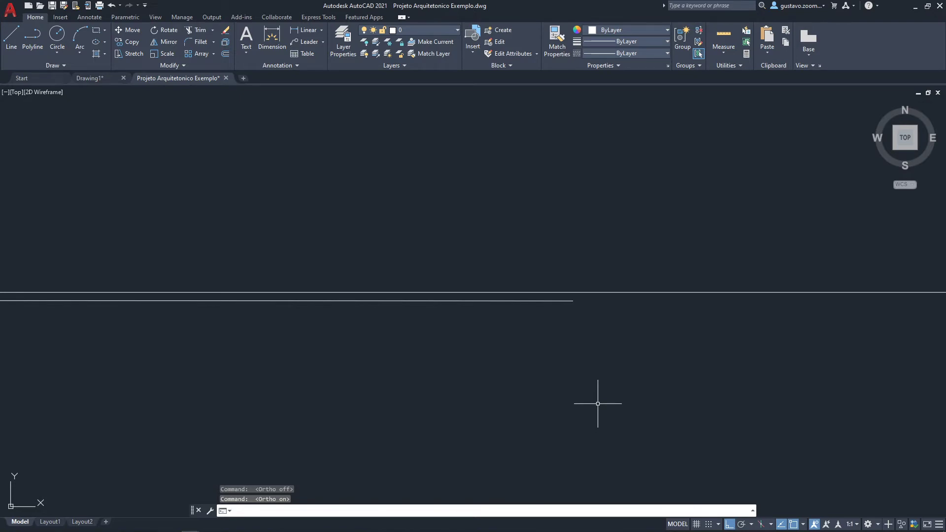
Step: Erase the two comparison lines below the floor plan
scroll(468, 401, down, 3)
click(581, 401)
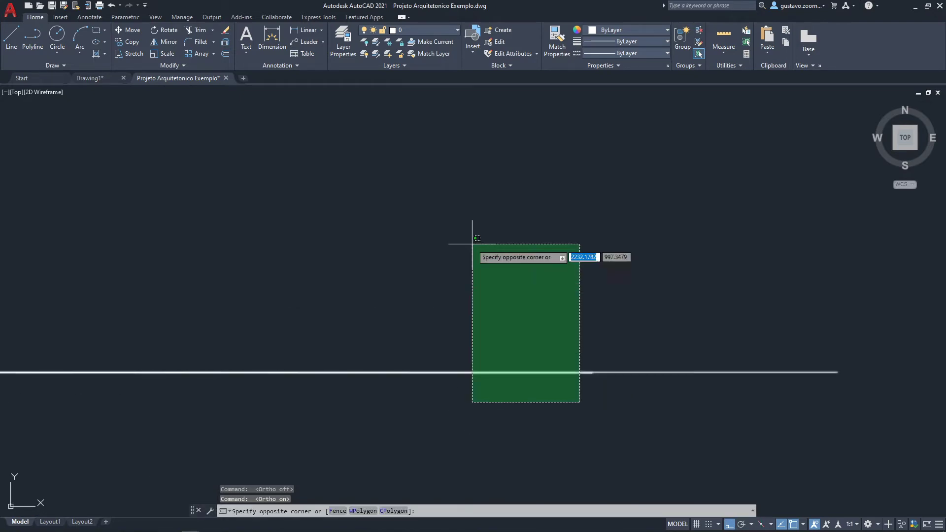
click(468, 243)
scroll(452, 265, down, 5)
key(Delete)
scroll(549, 321, up, 5)
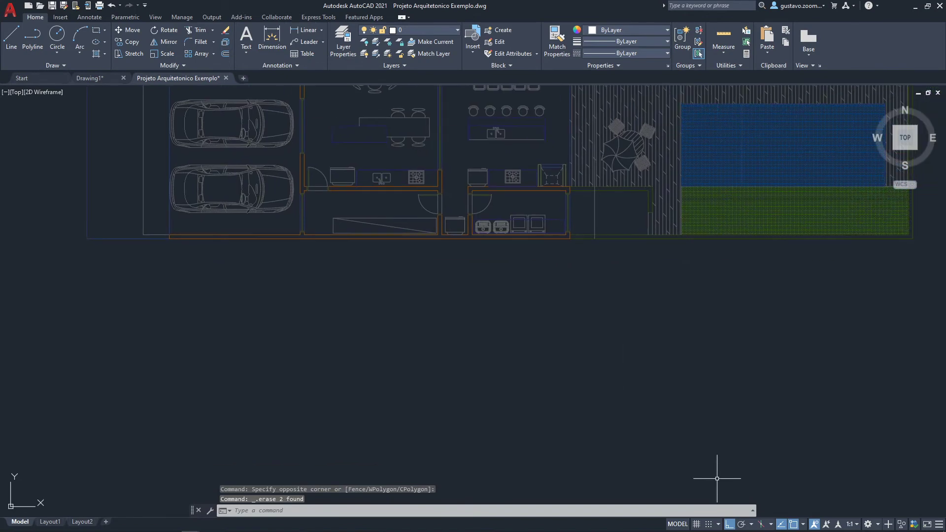
Step: Turn on polar tracking and try it with a trial line along the 90° direction below the floor plan
click(741, 524)
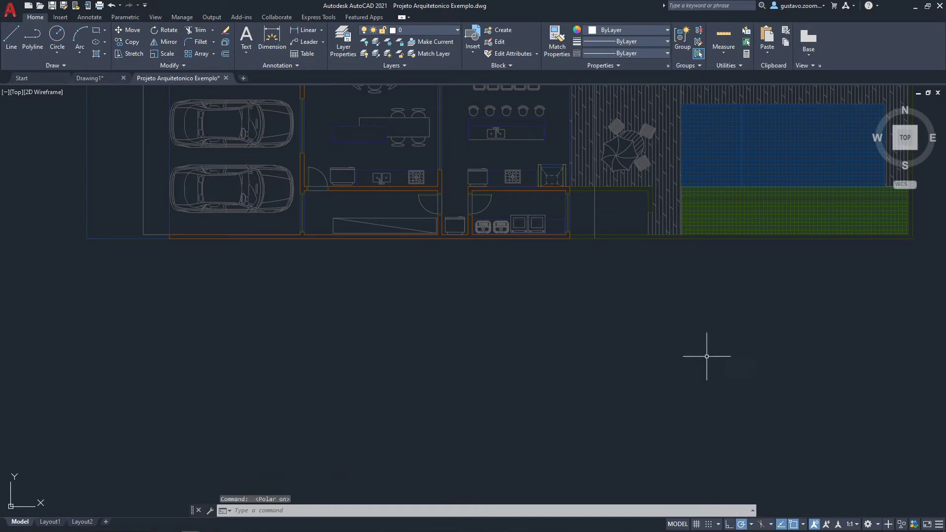
mouse_move(706, 359)
middle_down()
mouse_move(580, 332)
mouse_move(519, 363)
mouse_move(524, 373)
middle_up()
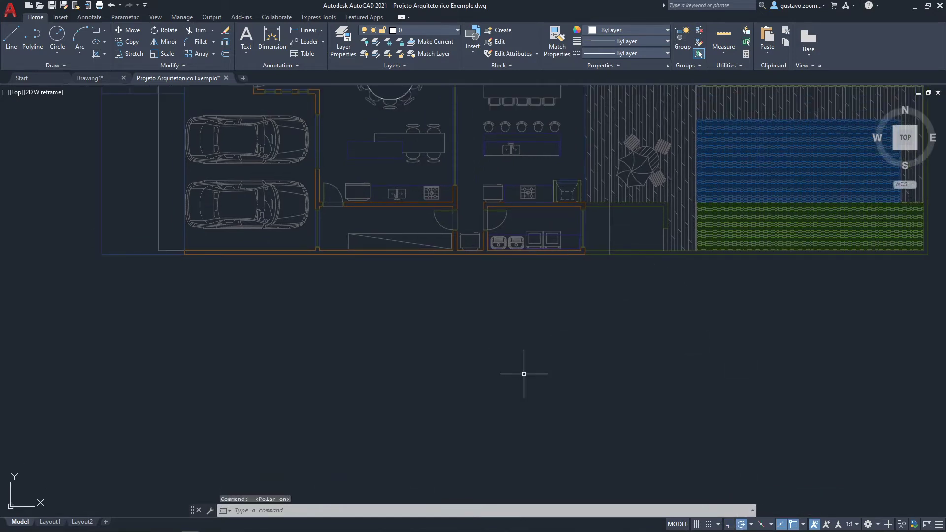
text(l)
key(Return)
click(312, 395)
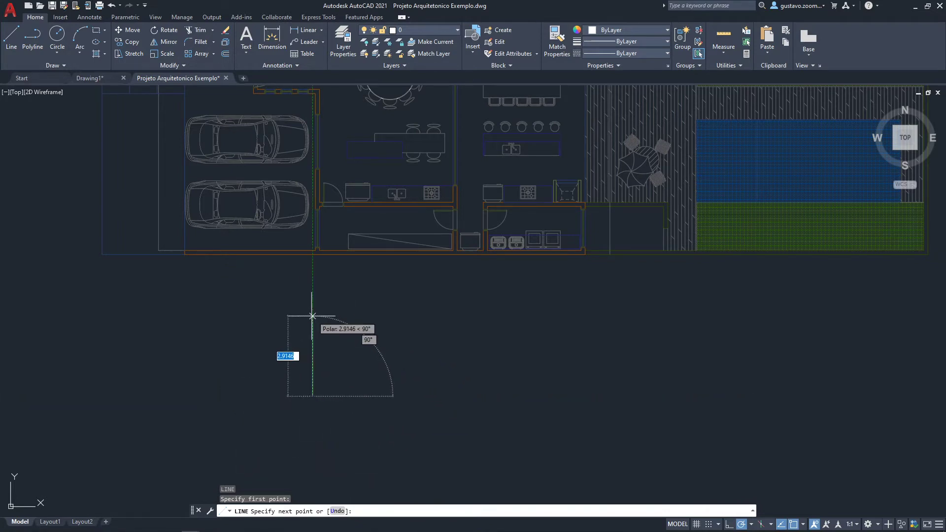
key(Escape)
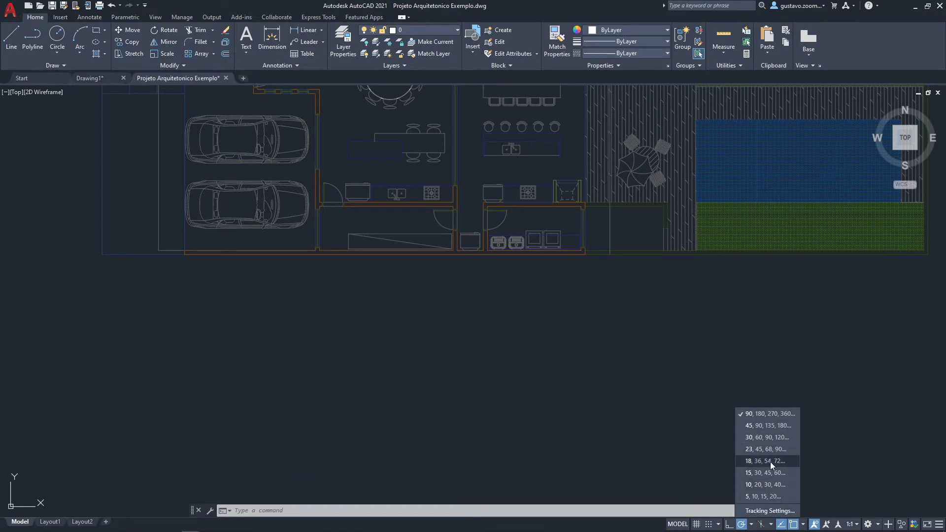
Step: Set the polar tracking increment to 30° and try its angles with a trial line below the floor plan
click(751, 438)
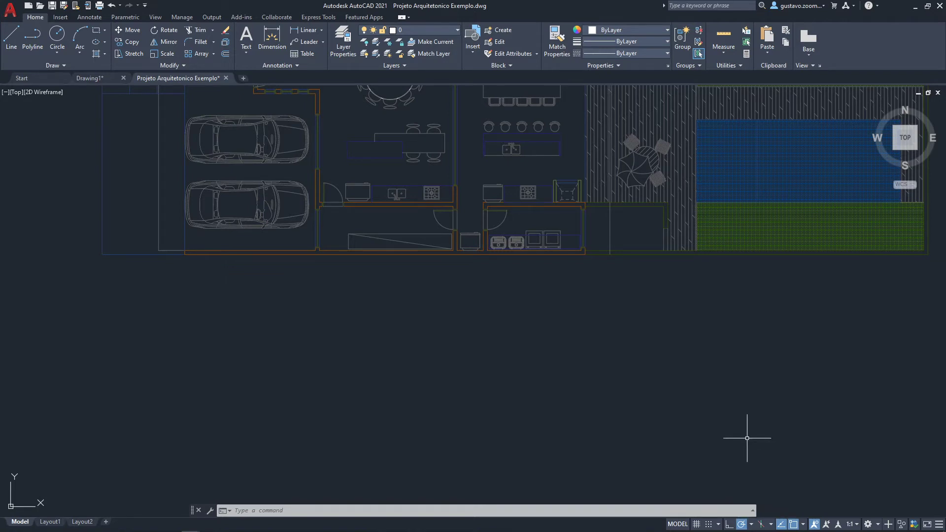
text(l)
key(Return)
click(357, 429)
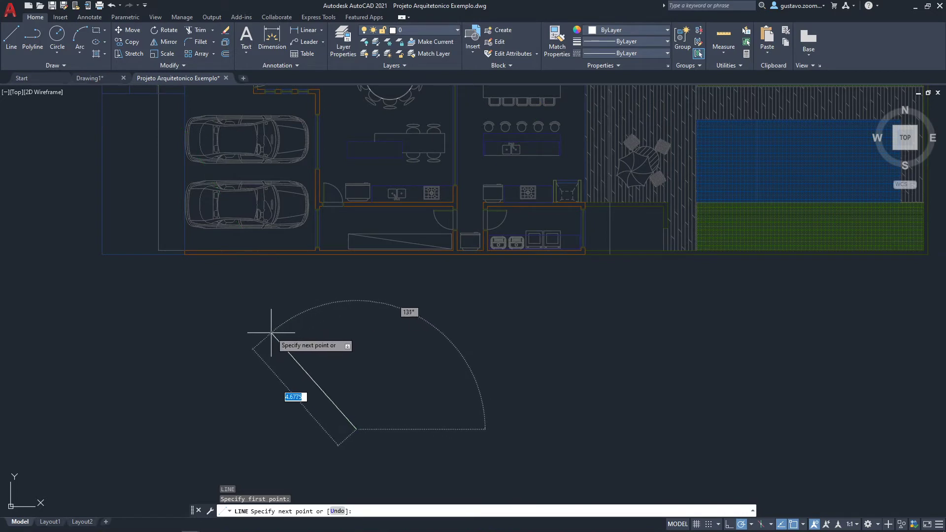
key(Escape)
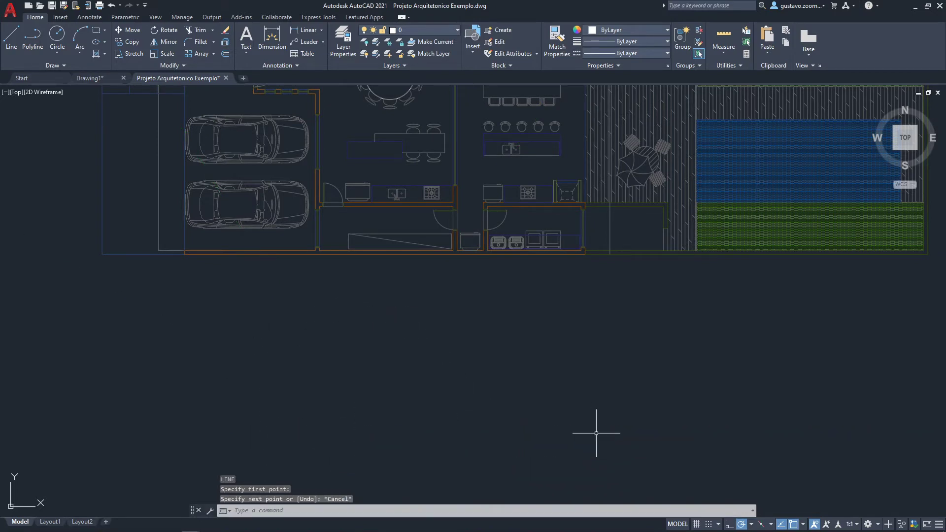
Step: Set a custom polar tracking increment angle of 7° in the drafting settings
mouse_move(751, 530)
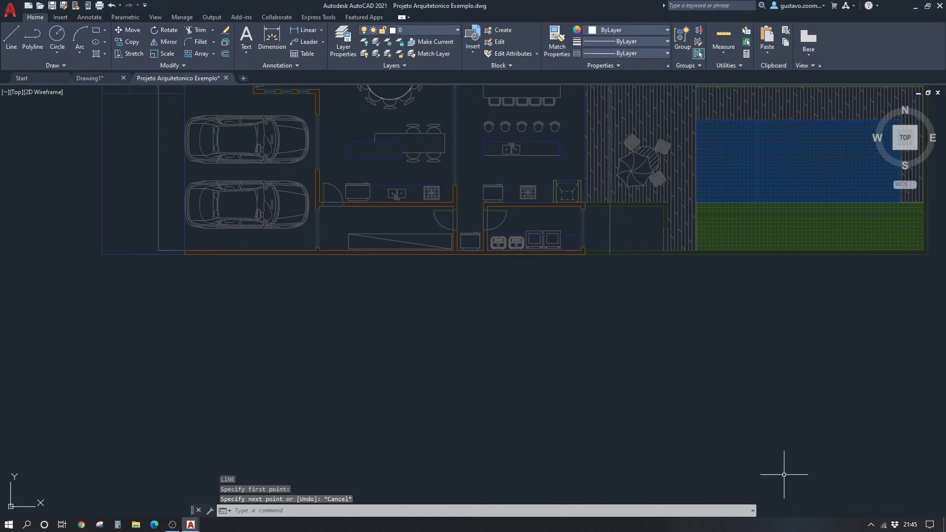
middle_drag(785, 471, 720, 435)
click(751, 524)
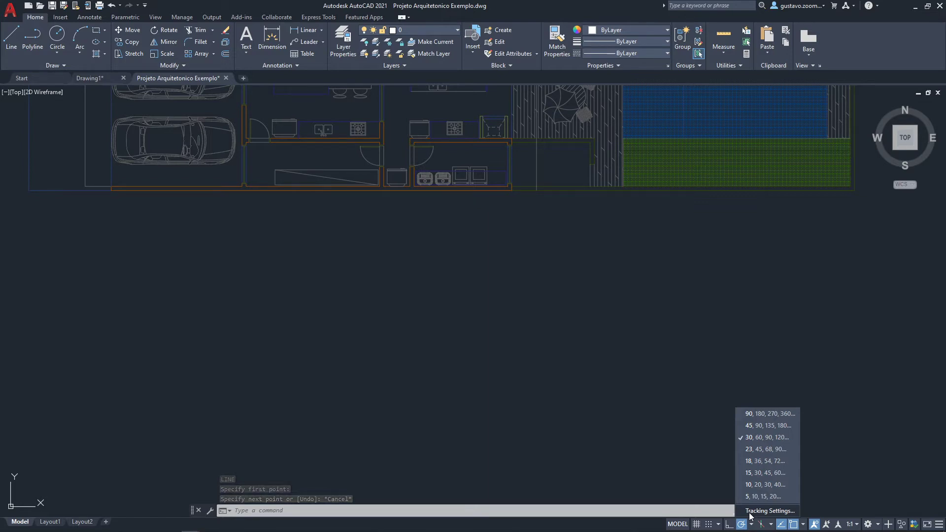
click(750, 513)
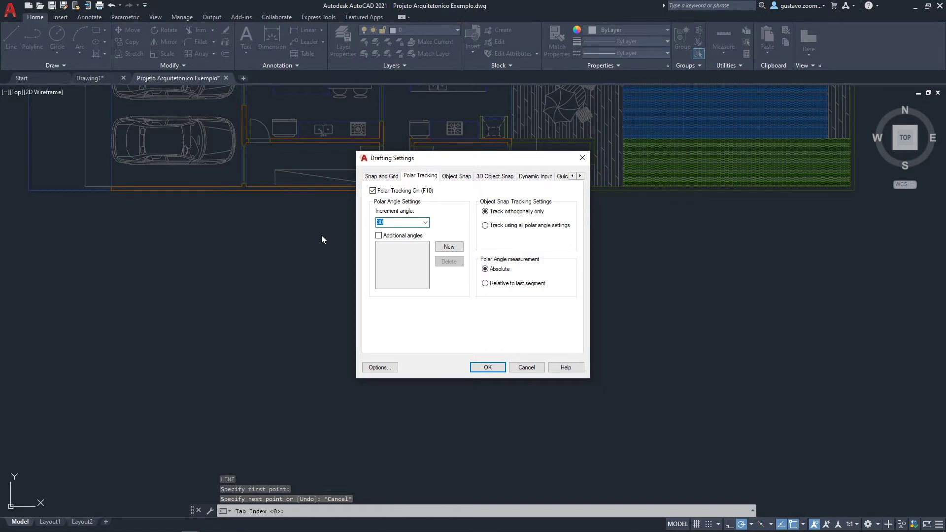
text(7)
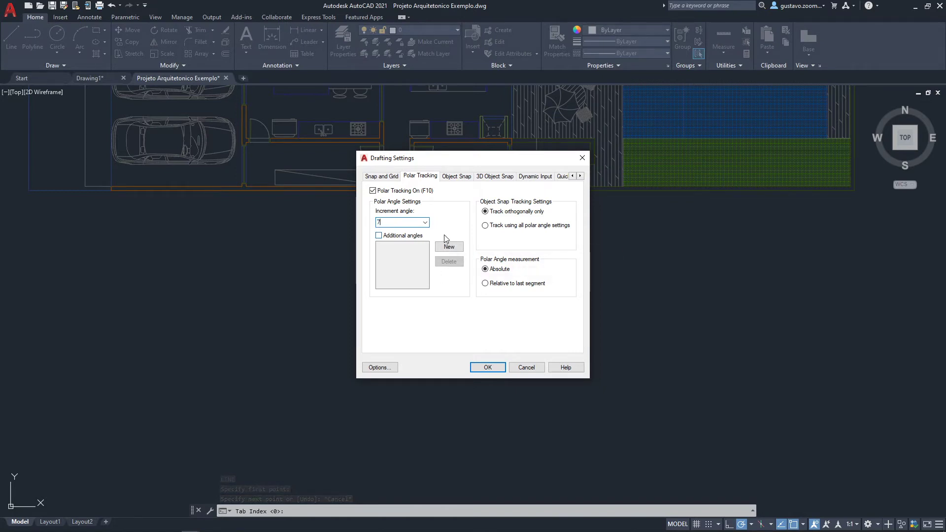
click(485, 370)
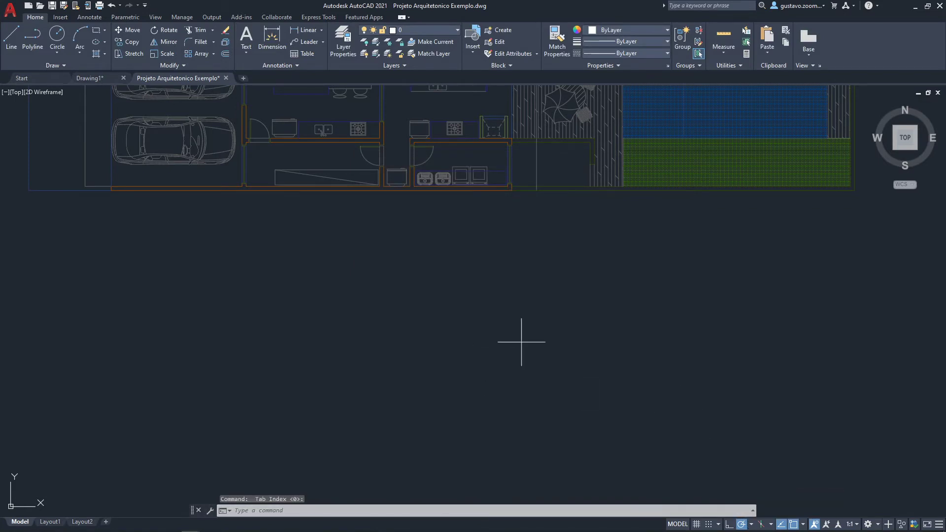
Step: Try the 7° polar tracking increment with a trial line below the floor plan
text(l)
key(Return)
click(325, 316)
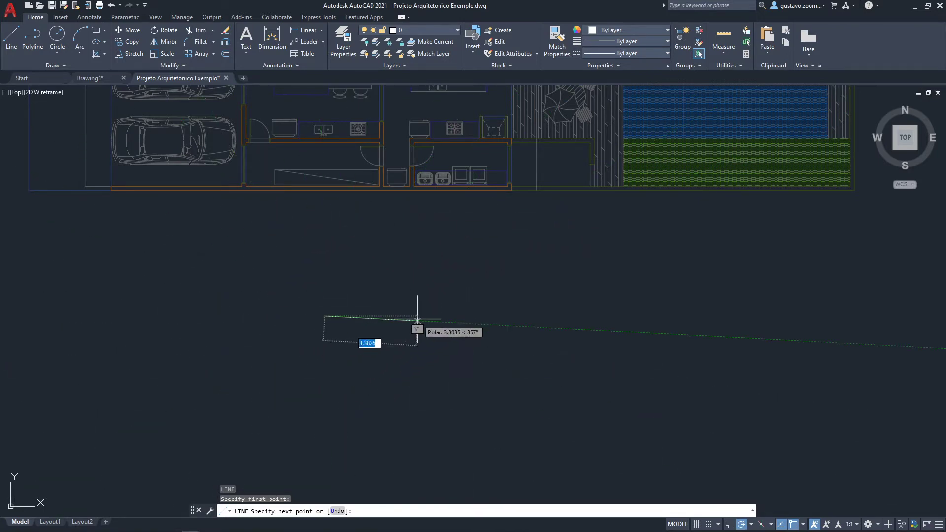
key(Escape)
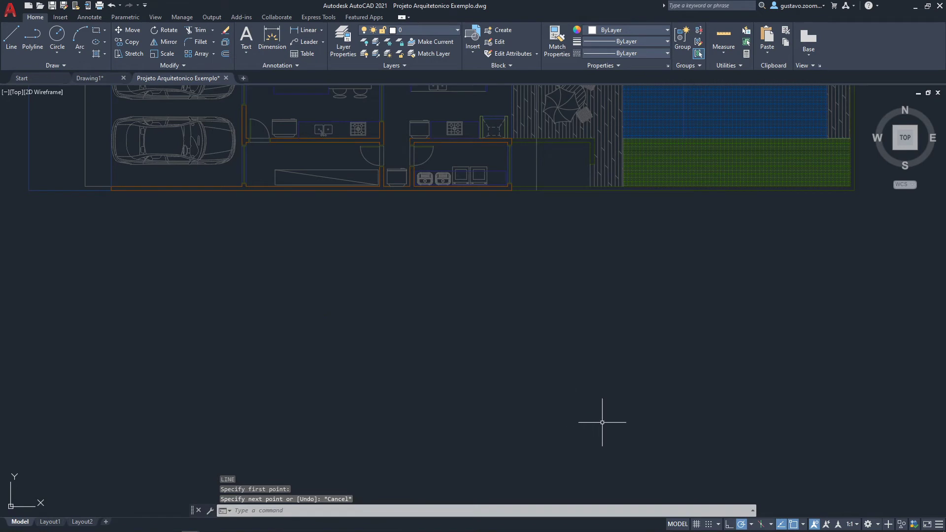
Step: Switch from polar tracking back to ortho mode
middle_drag(785, 504, 759, 465)
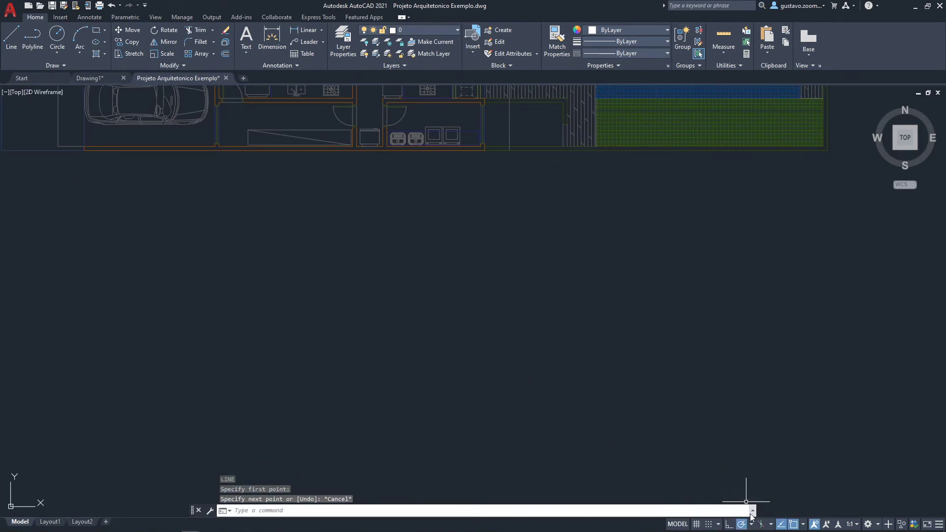
click(728, 524)
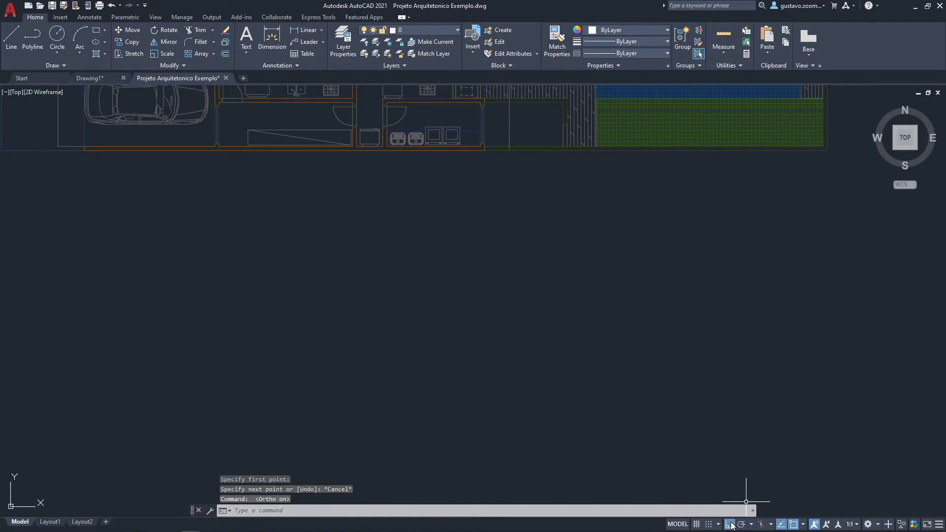
middle_drag(734, 449, 693, 415)
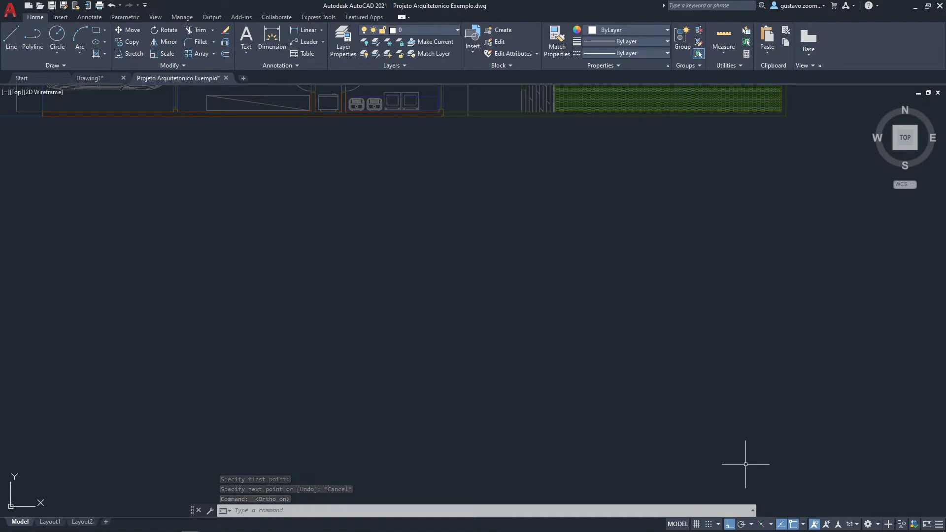
middle_drag(753, 478, 736, 466)
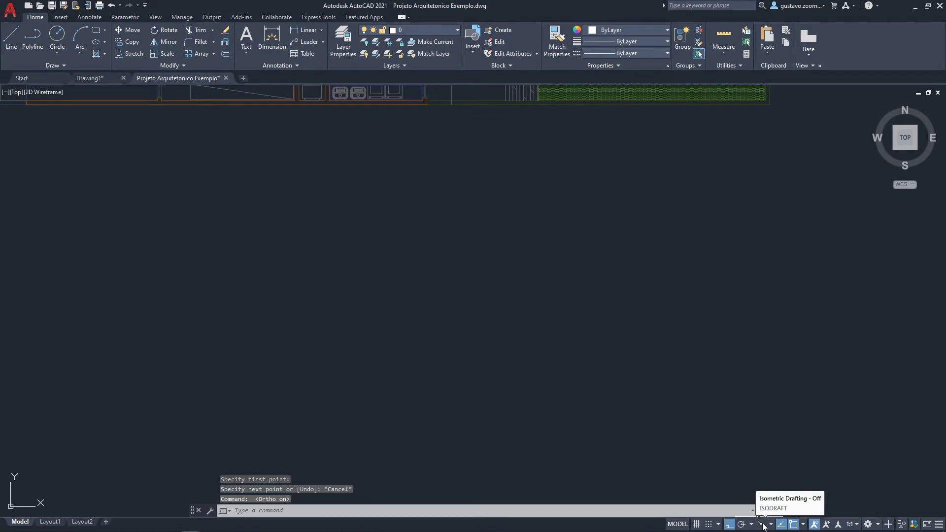
Step: Turn on the grid and enable isometric drafting on the left isoplane
scroll(717, 448, down, 2)
scroll(591, 394, down, 2)
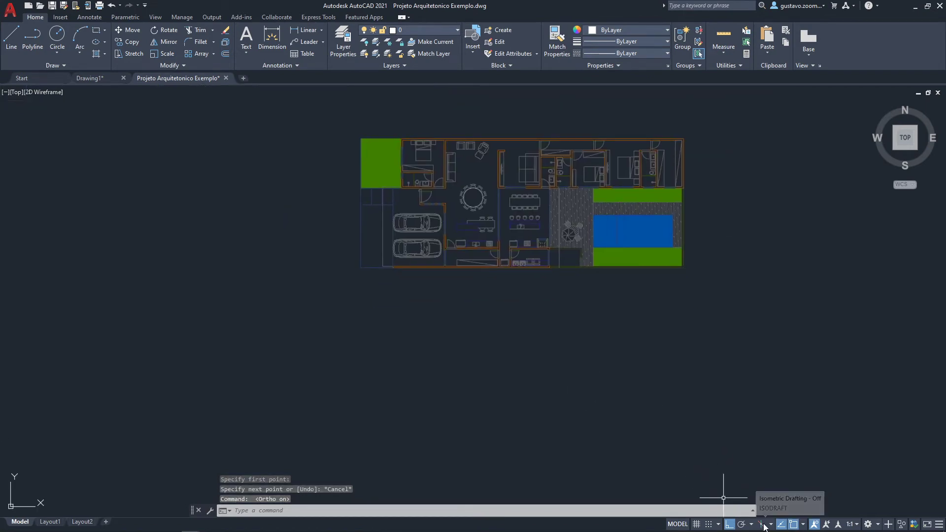
click(698, 525)
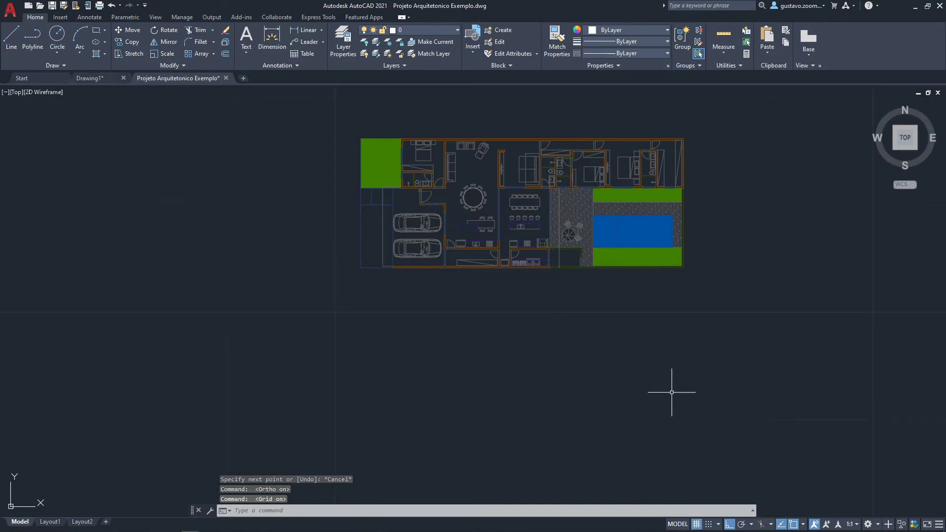
middle_drag(675, 390, 499, 385)
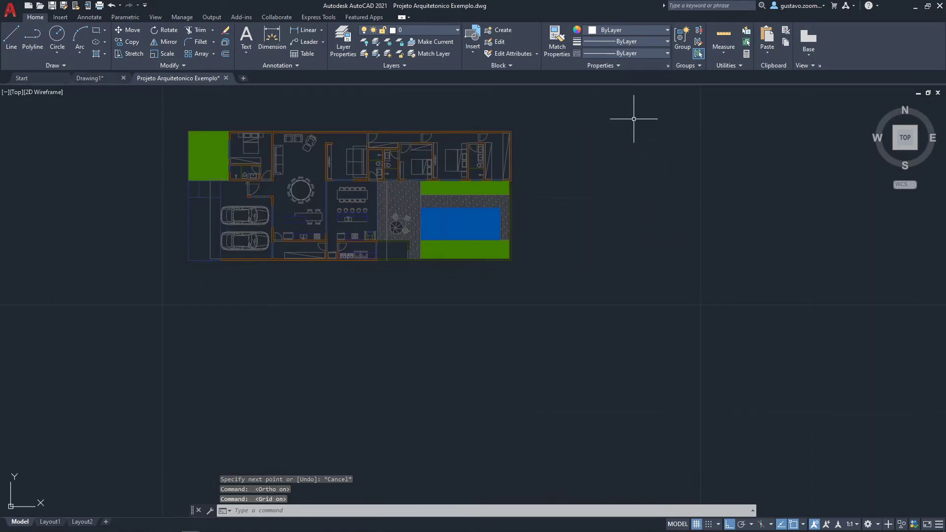
middle_drag(690, 252, 399, 230)
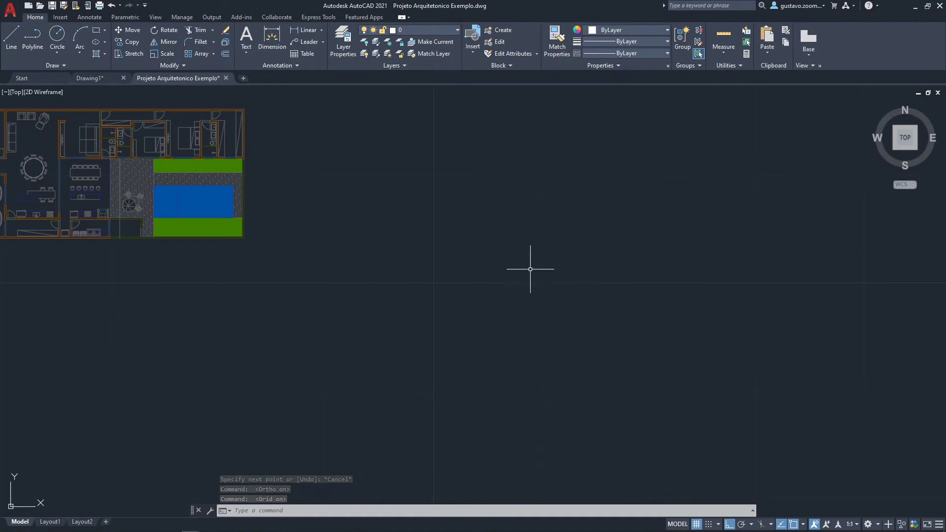
middle_drag(530, 269, 502, 277)
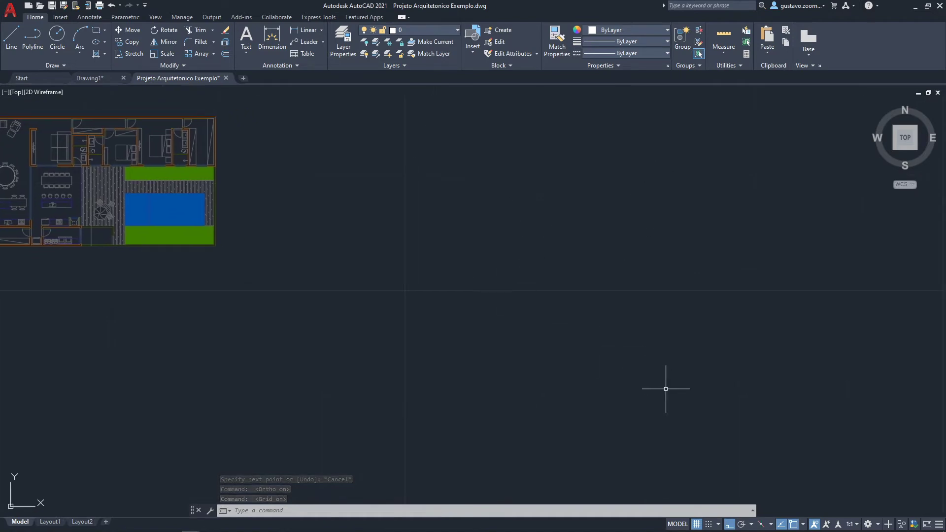
click(761, 524)
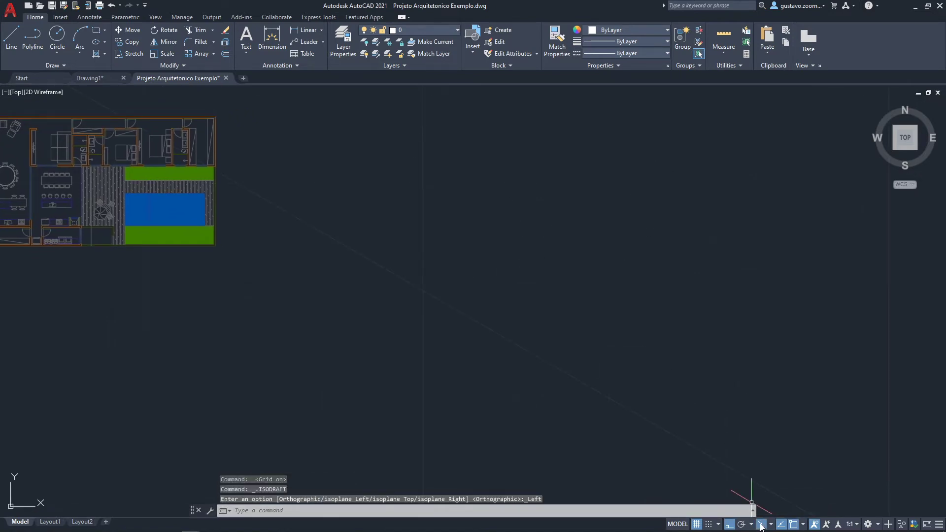
Step: Draw a vertical line upward in the empty area to the right of the floor plan
middle_drag(542, 291, 446, 311)
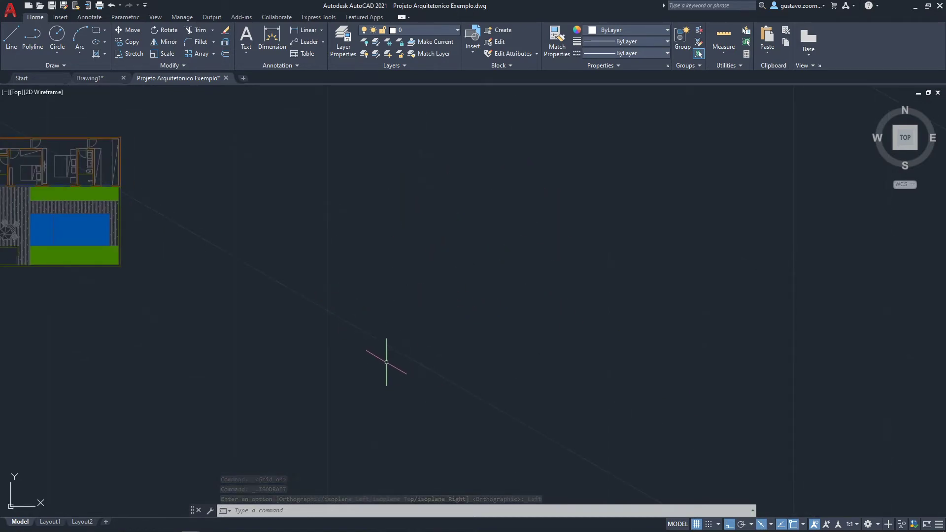
text(l)
key(Return)
click(421, 357)
click(420, 247)
key(Return)
Step: From the vertical line's lower end, draw an isometric edge up-left, a vertical edge upward and a slanted top edge about 6.6 units long
key(Return)
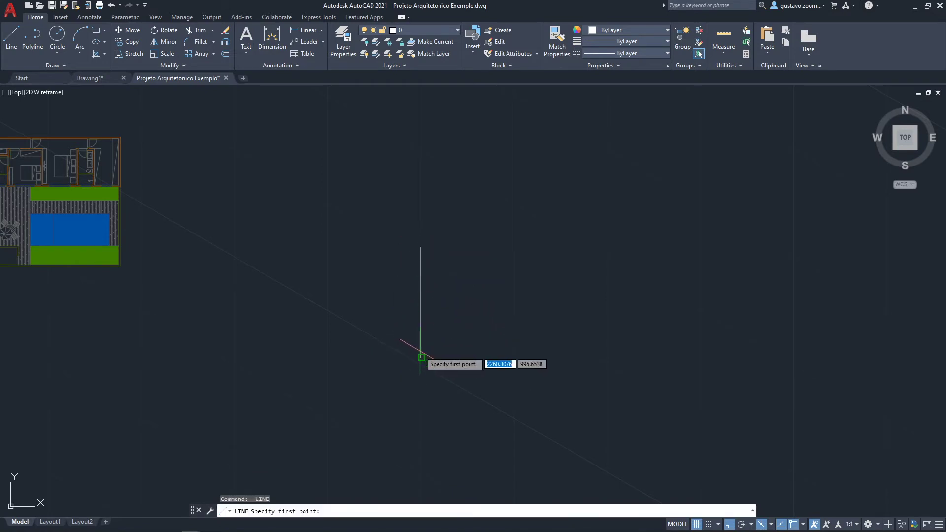
click(421, 357)
click(343, 312)
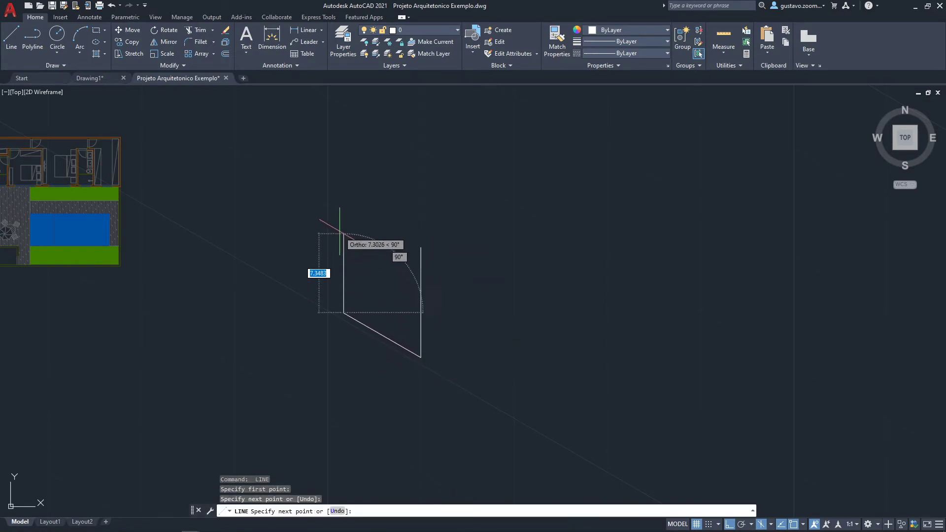
click(341, 205)
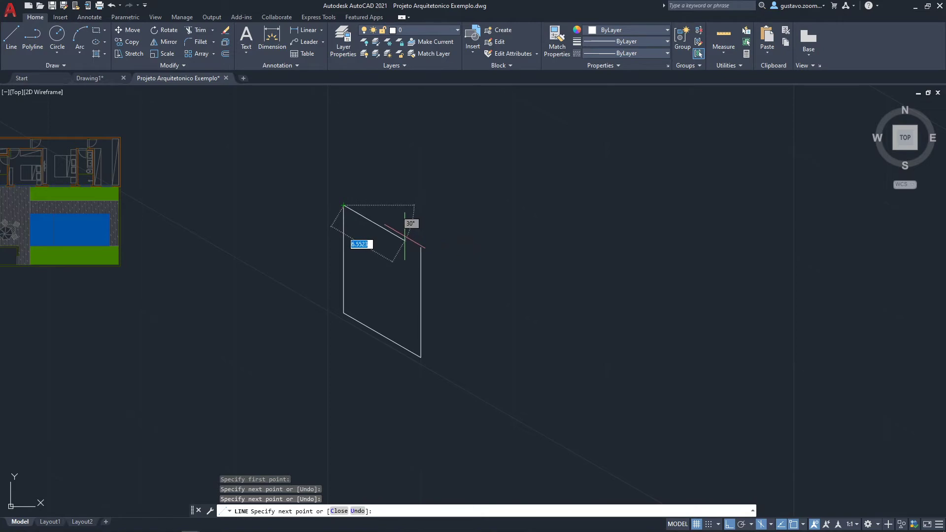
click(405, 241)
key(Return)
Step: From the slanted top edge's open end, draw a vertical line up, an isometric edge down-right, a vertical down and a short edge back up-left
key(Return)
click(405, 241)
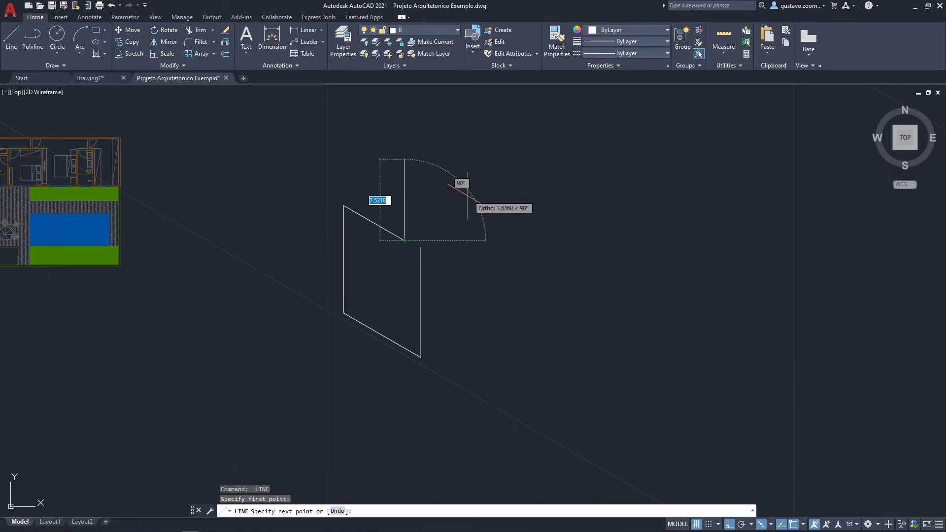
click(405, 163)
click(470, 200)
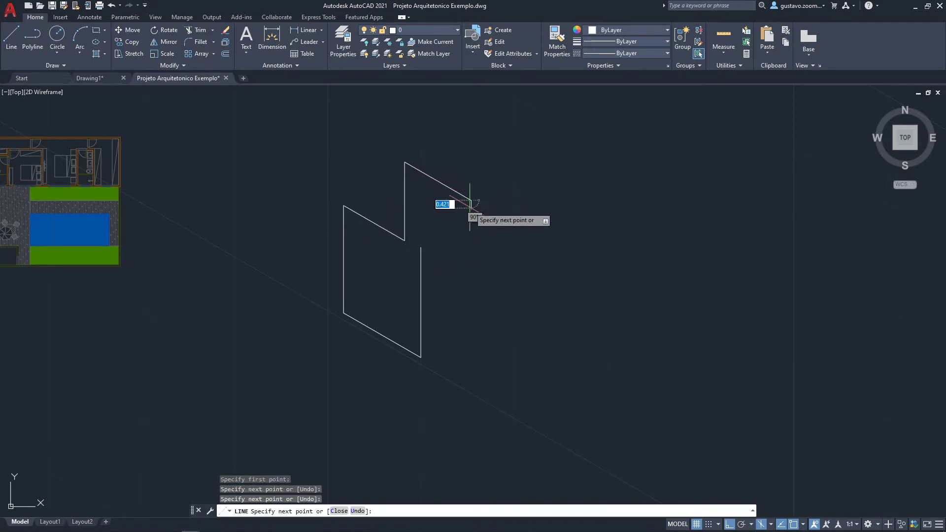
click(471, 285)
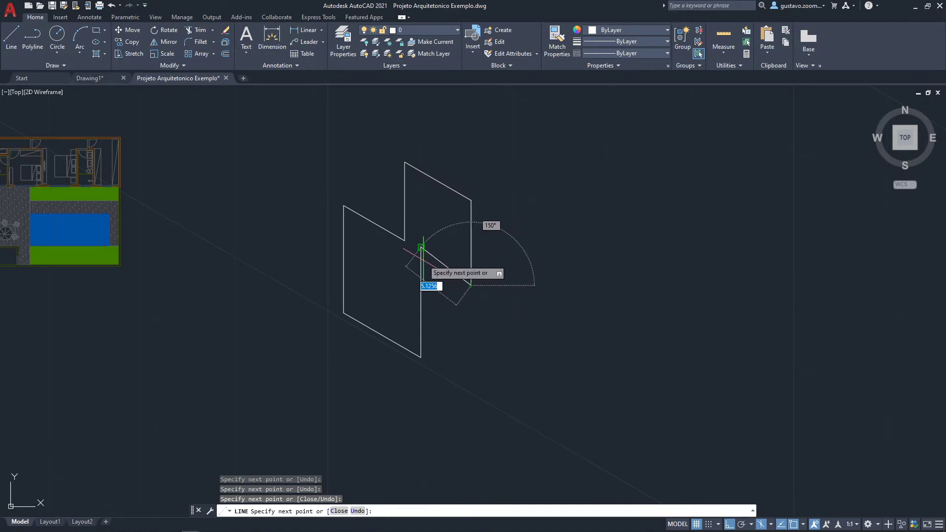
click(429, 262)
key(Escape)
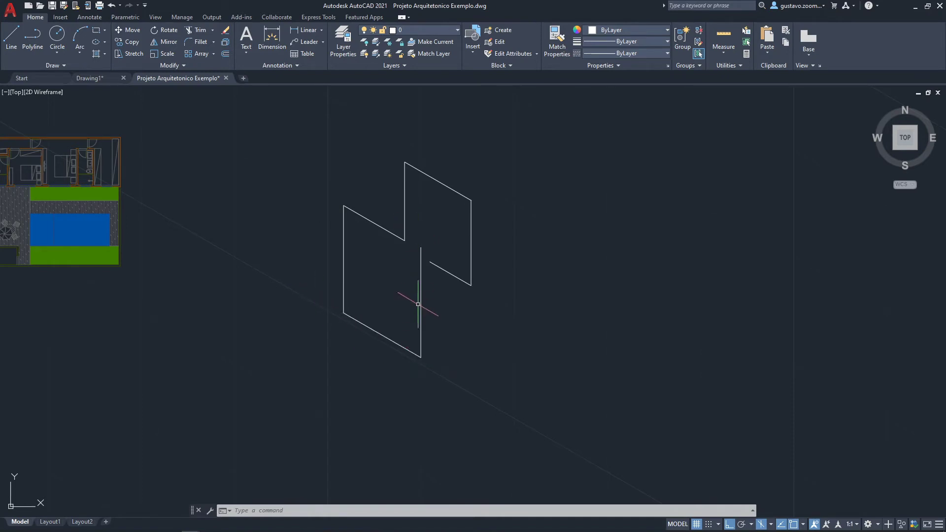
Step: Switch to the right isoplane and draw an edge up-right from the second shape's lower-right corner, a vertical up and a partial top edge back down-left
click(771, 525)
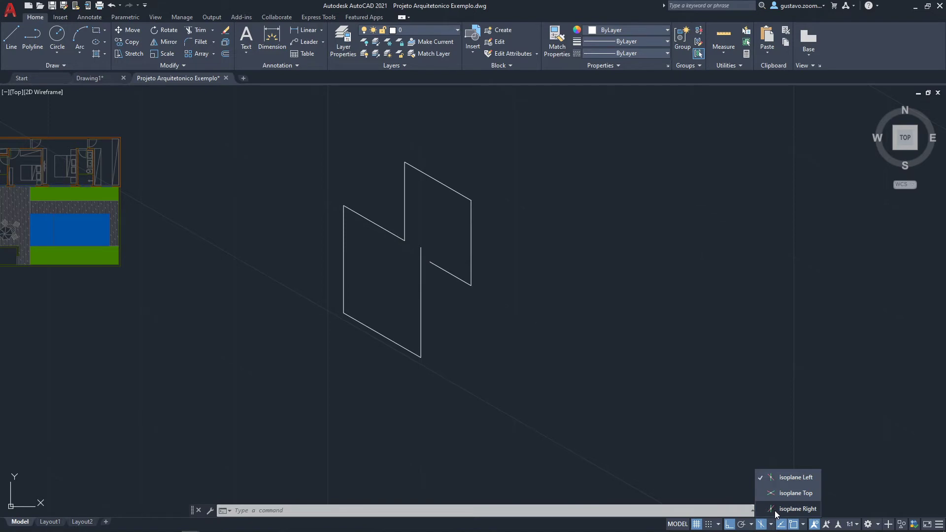
click(797, 508)
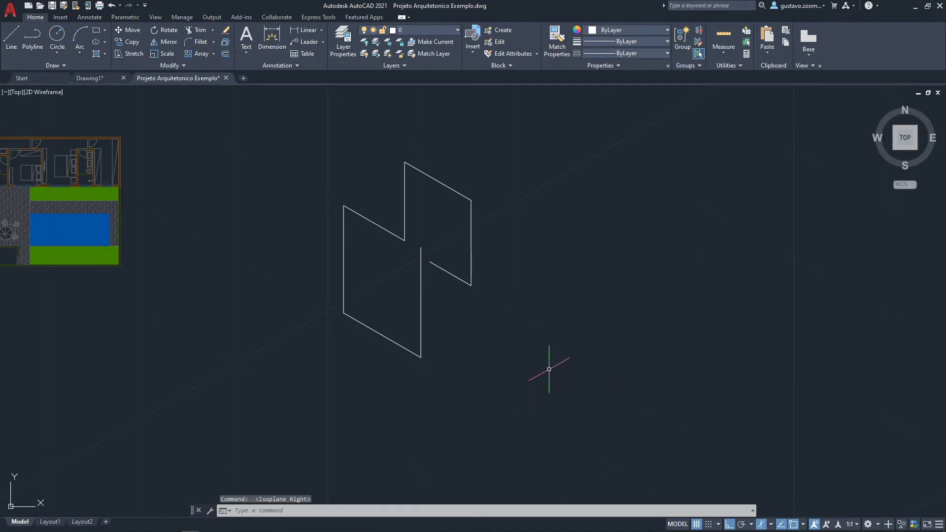
text(l)
key(Return)
click(470, 285)
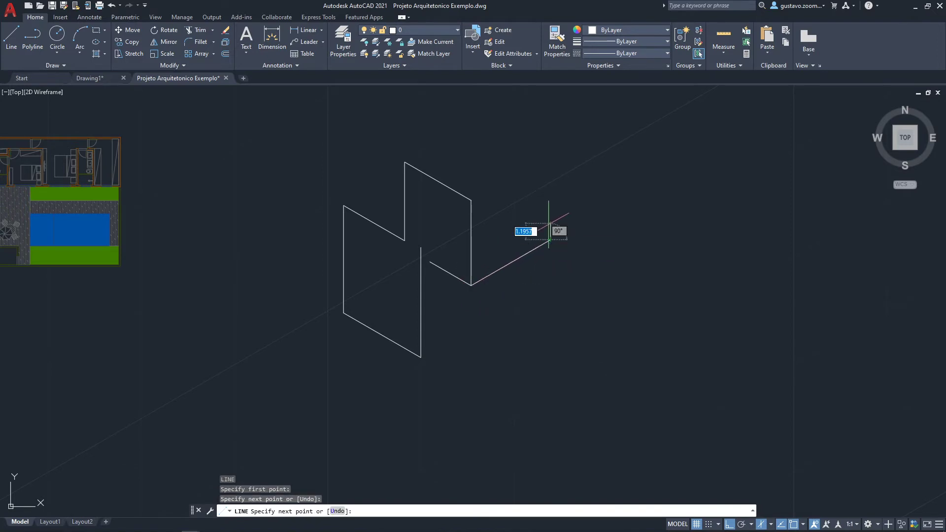
click(550, 241)
click(550, 158)
click(499, 186)
key(Escape)
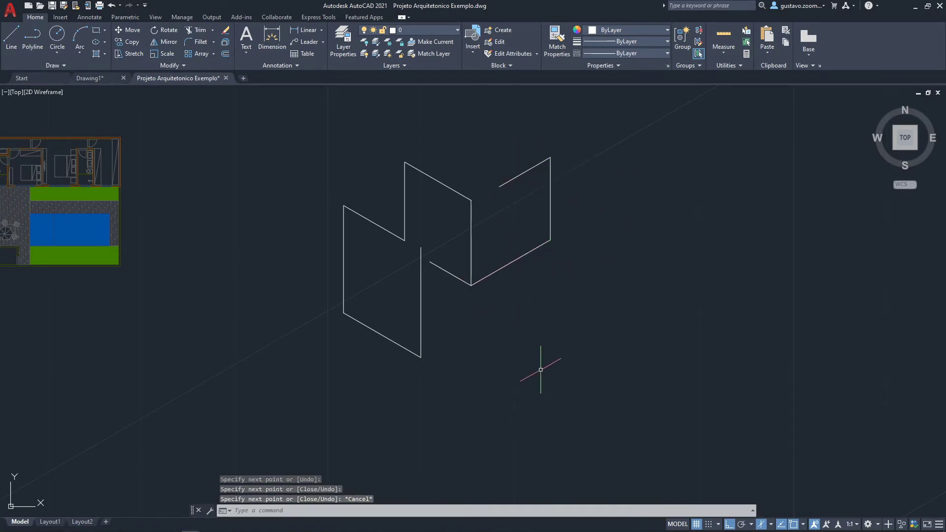
Step: Switch to the top isoplane and draw connected isometric lines outlining an open rhombus in the empty area below and right of the earlier shapes
click(767, 525)
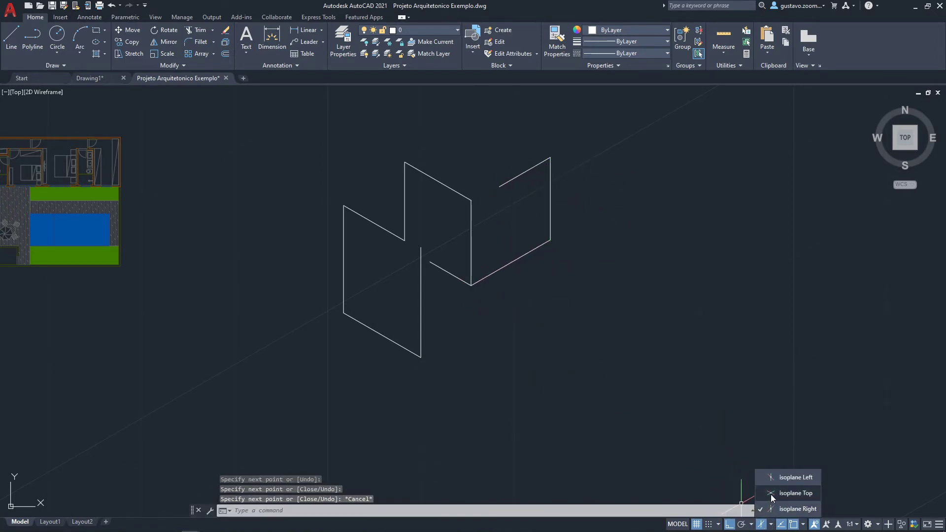
click(769, 494)
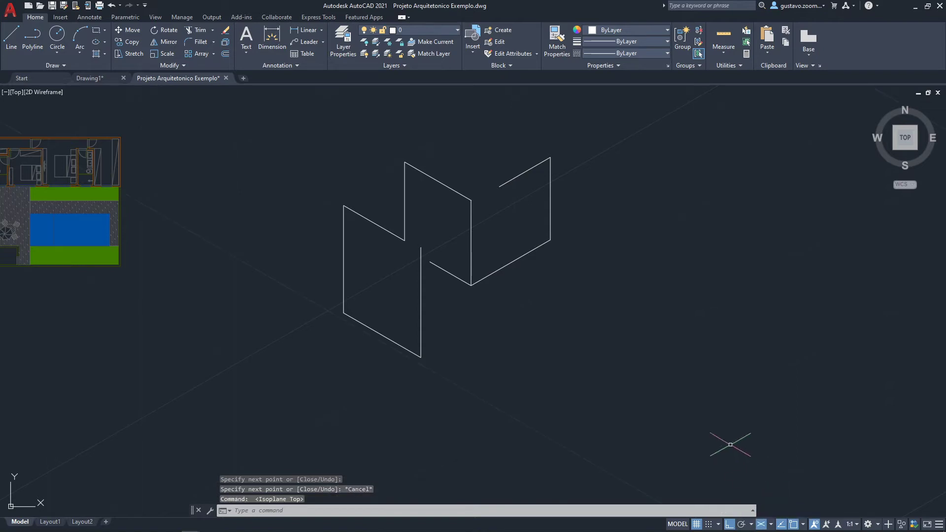
text(l)
key(Return)
click(555, 404)
click(733, 303)
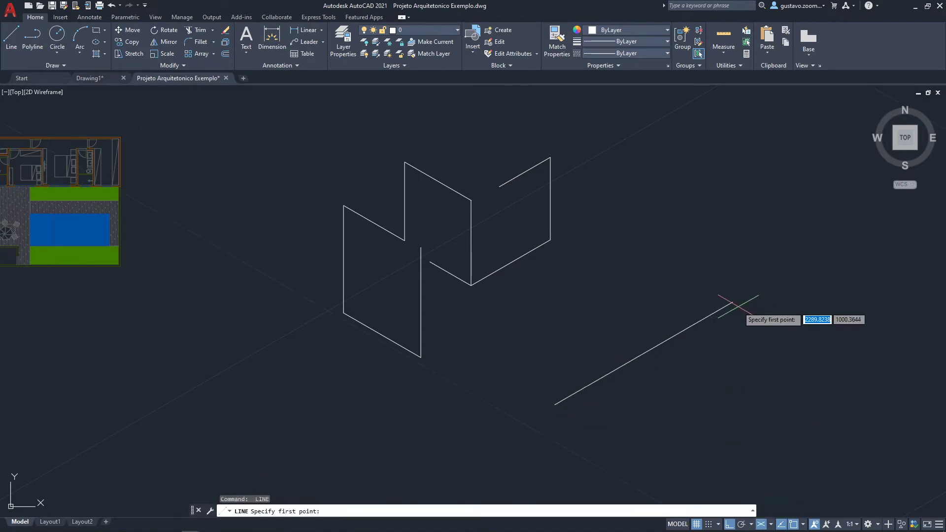
click(880, 386)
click(764, 453)
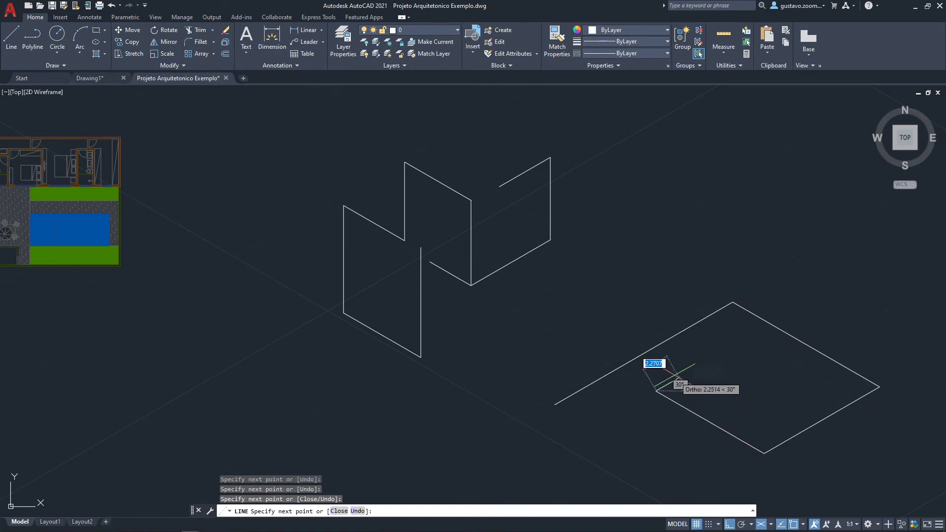
click(656, 391)
click(812, 300)
key(Escape)
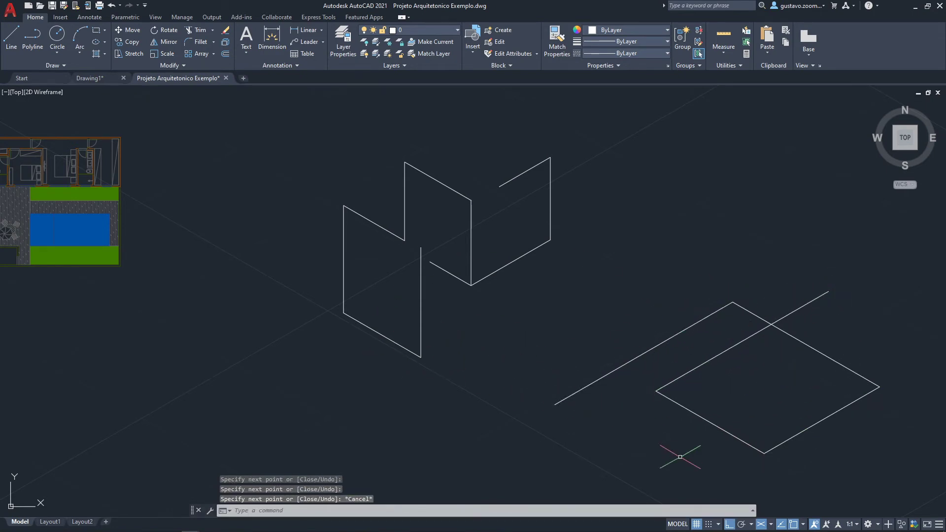
Step: Turn off isometric drafting and the grid
click(766, 525)
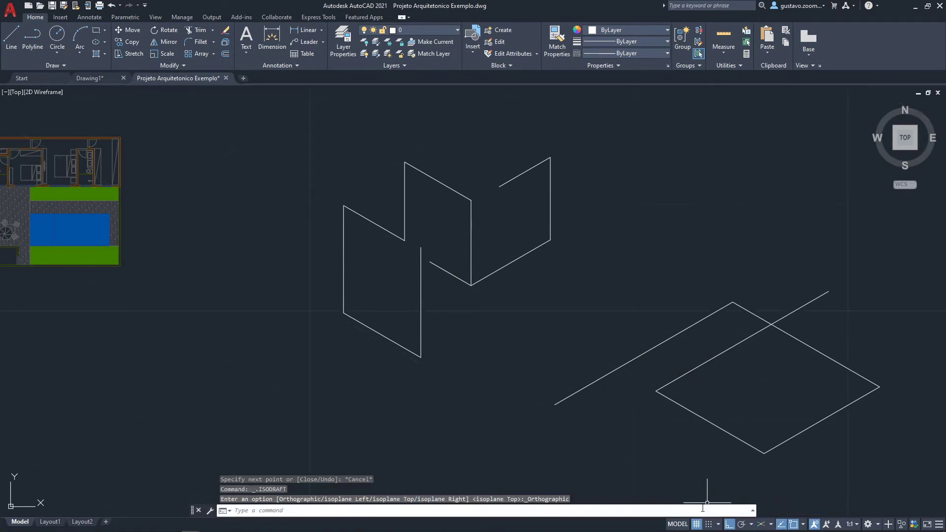
click(696, 524)
Step: Between the floor plan and the isometric shapes, draw a vertical line upward followed by a 10-unit segment at 30°
middle_drag(393, 386, 578, 369)
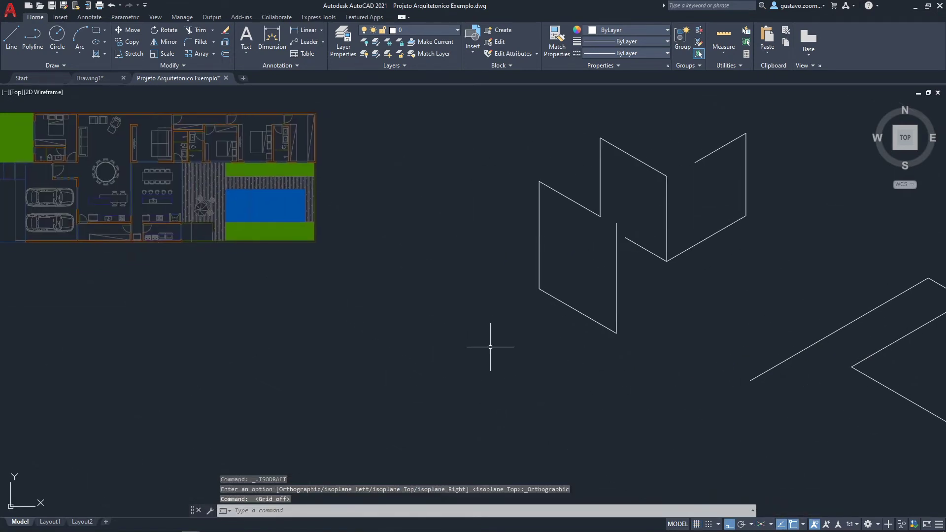
middle_drag(511, 342, 537, 349)
text(l)
key(Return)
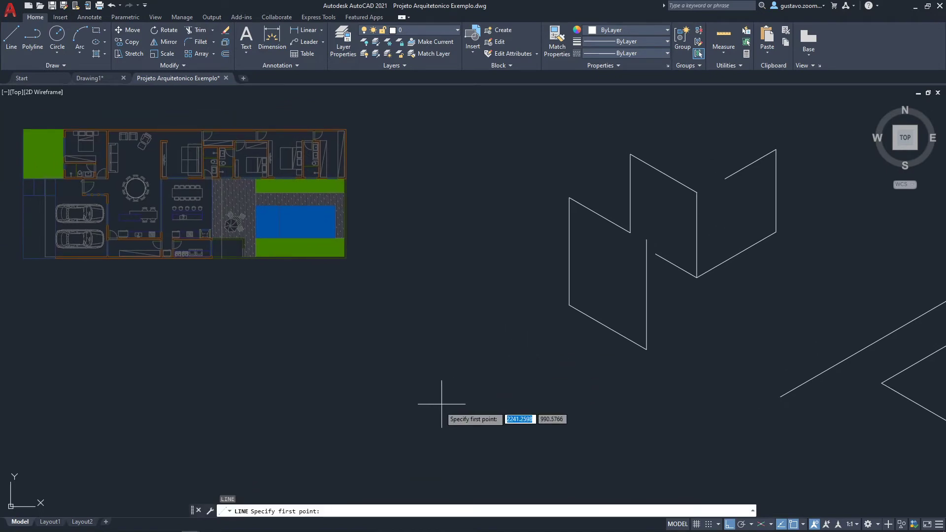
click(439, 418)
click(451, 255)
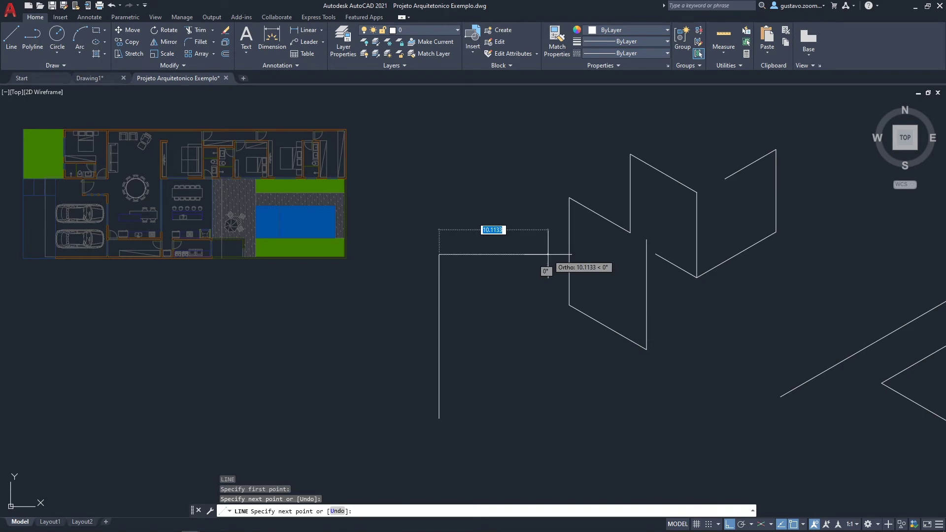
text(10)
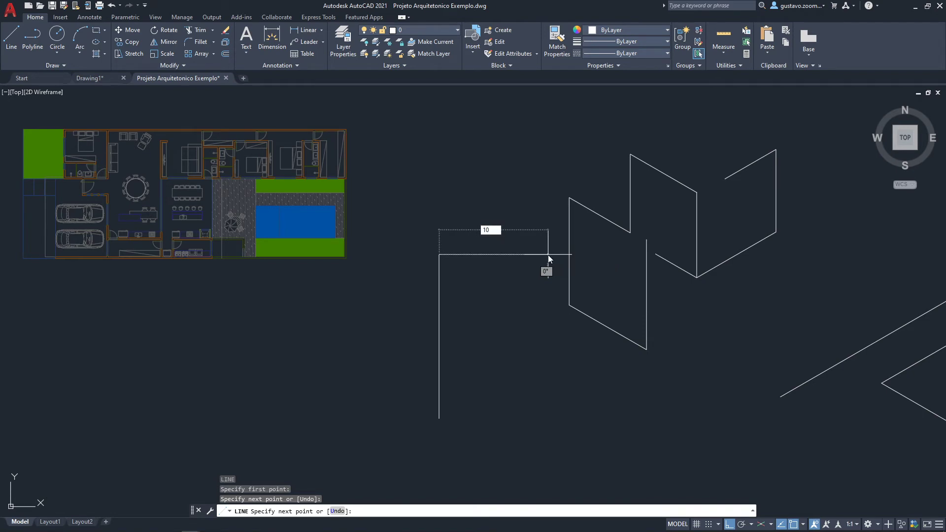
key(Tab)
text(30)
key(Return)
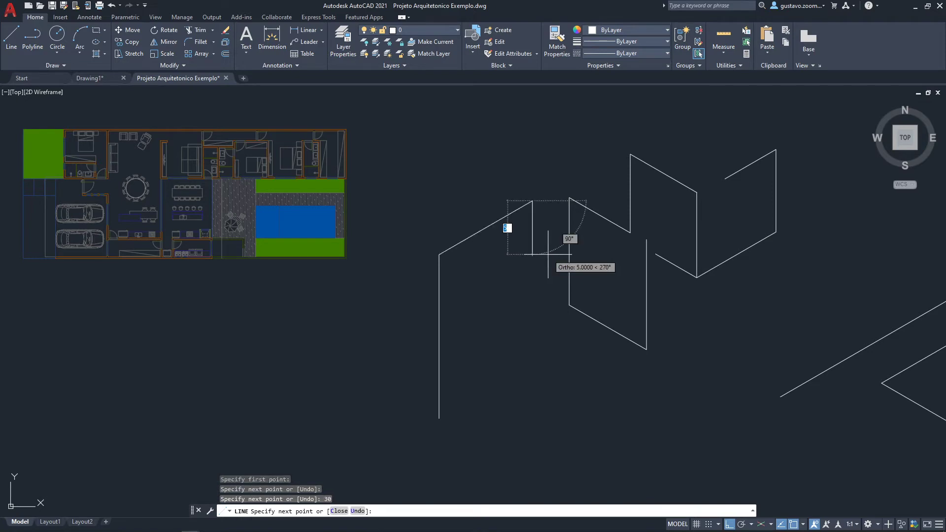
key(Escape)
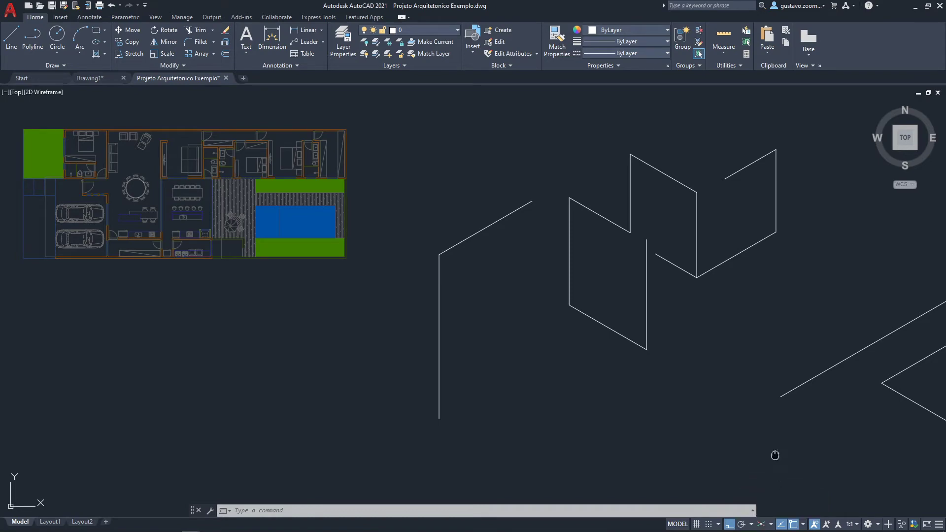
Step: Erase all the practice lines drawn to the right of the floor plan
middle_drag(775, 455, 632, 449)
click(907, 452)
click(293, 142)
key(Delete)
Step: Draw a horizontal line about 22.5 units long below the floor plan, ending leftward in alignment with the plan's lower-left corner by snap tracking
middle_drag(360, 230, 560, 193)
scroll(278, 222, up, 3)
middle_drag(269, 243, 701, 273)
middle_drag(685, 369, 659, 374)
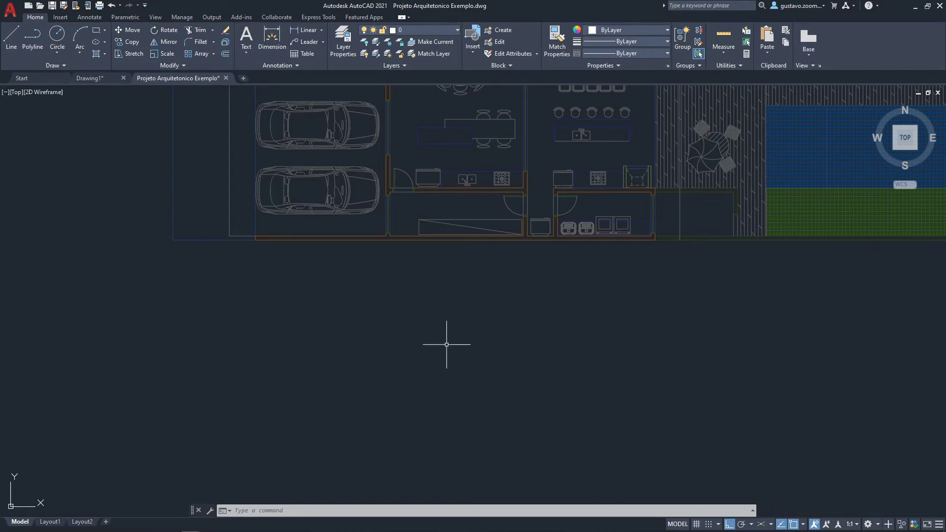
middle_drag(466, 379, 426, 381)
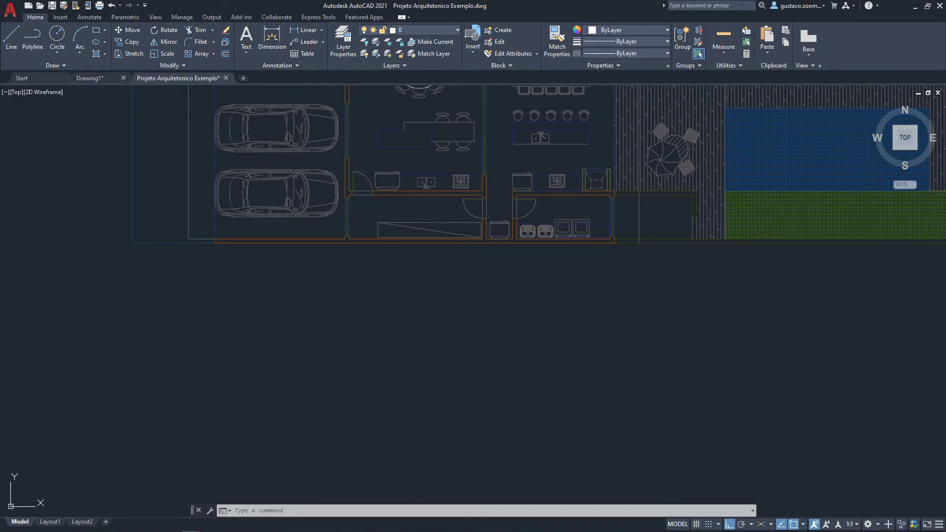
text(l)
key(Return)
click(749, 351)
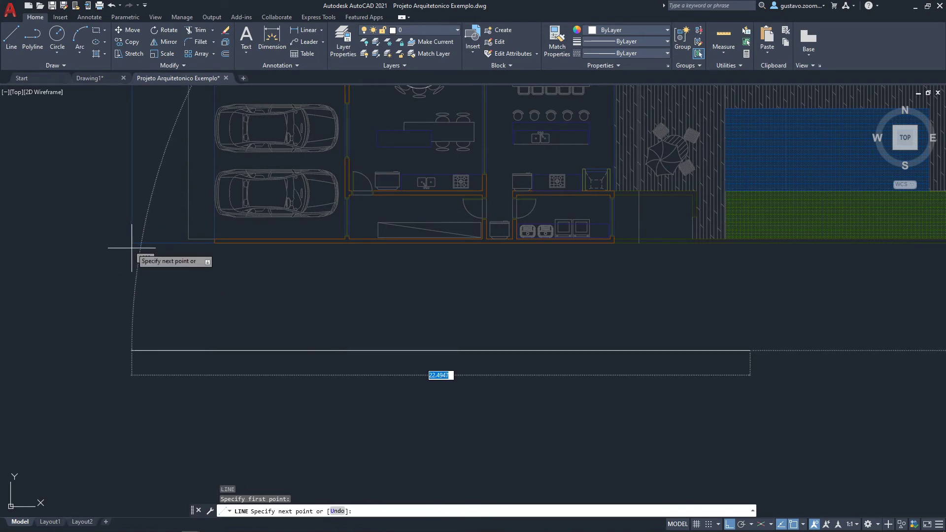
scroll(158, 320, up, 3)
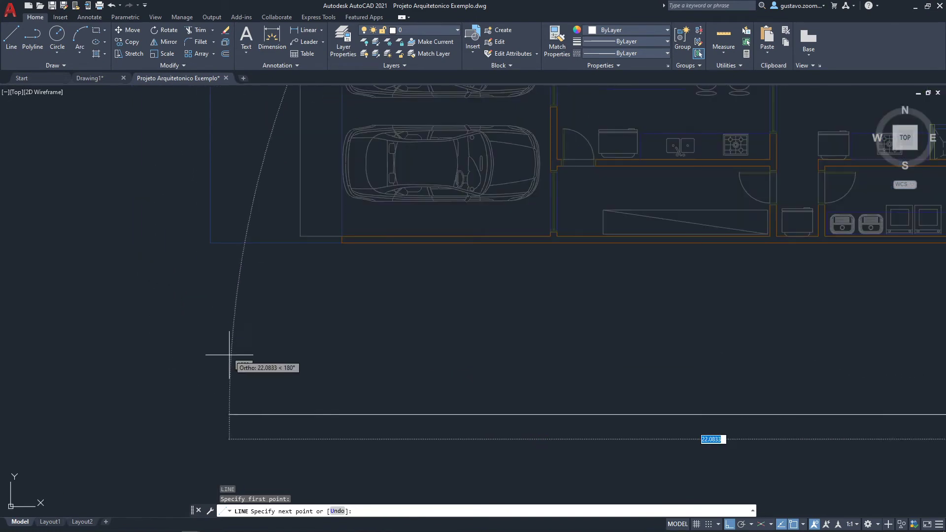
middle_drag(226, 362, 348, 345)
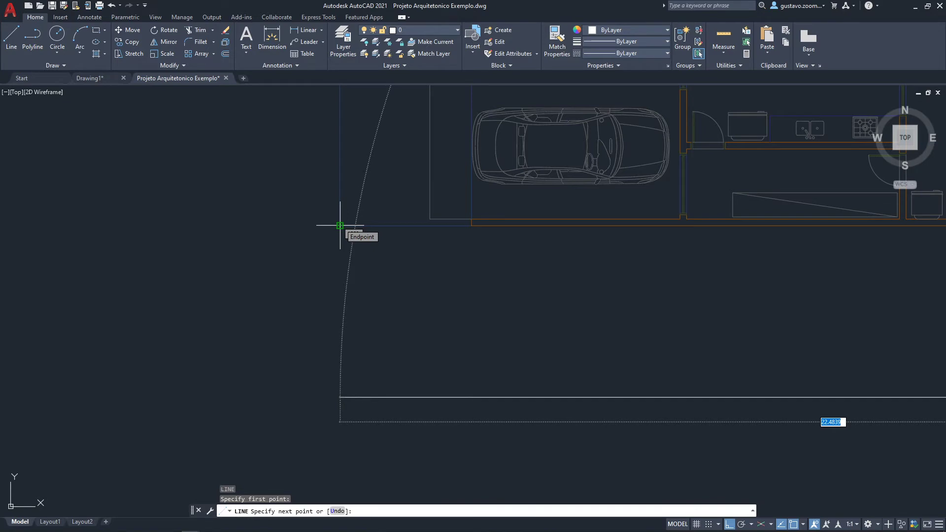
click(342, 259)
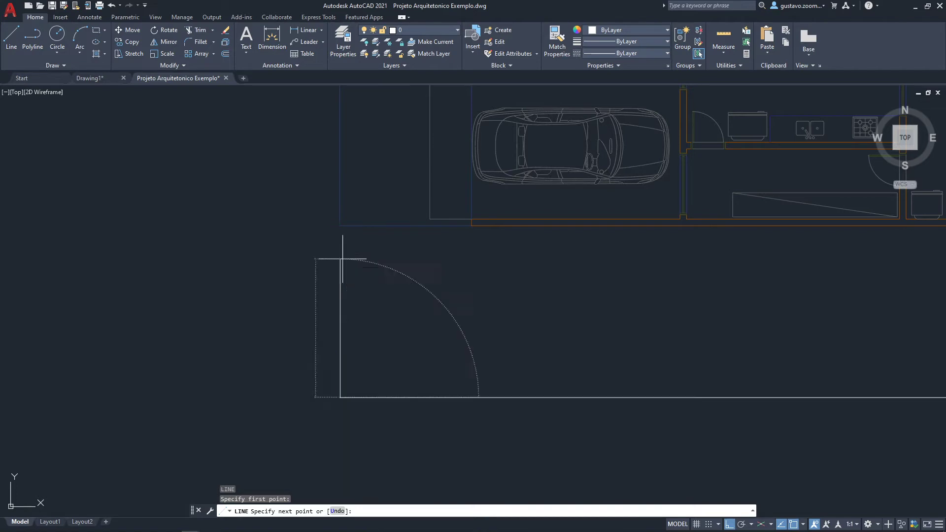
key(Escape)
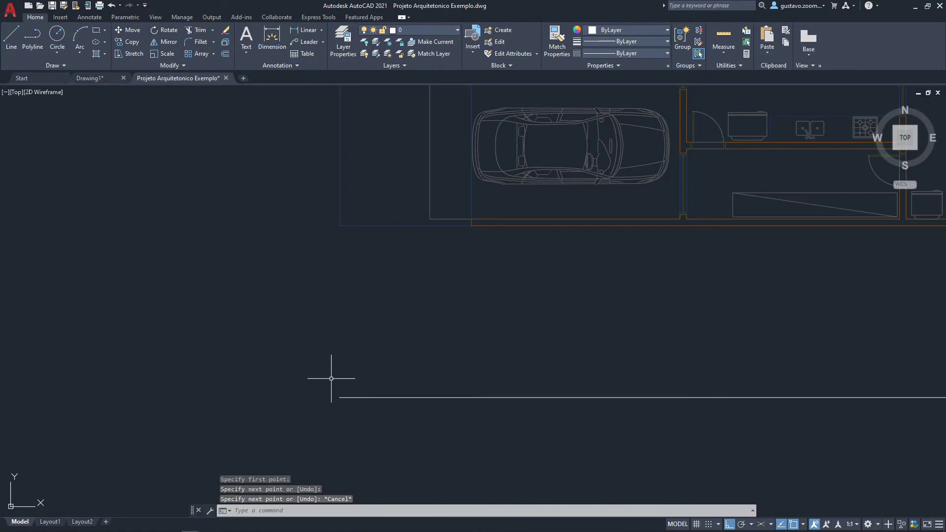
Step: Draw a stepped line up about 8.7 units to the horizontal line's level, left, up, and right to align with the plan's lower-right corner
scroll(331, 364, down, 7)
scroll(484, 402, up, 3)
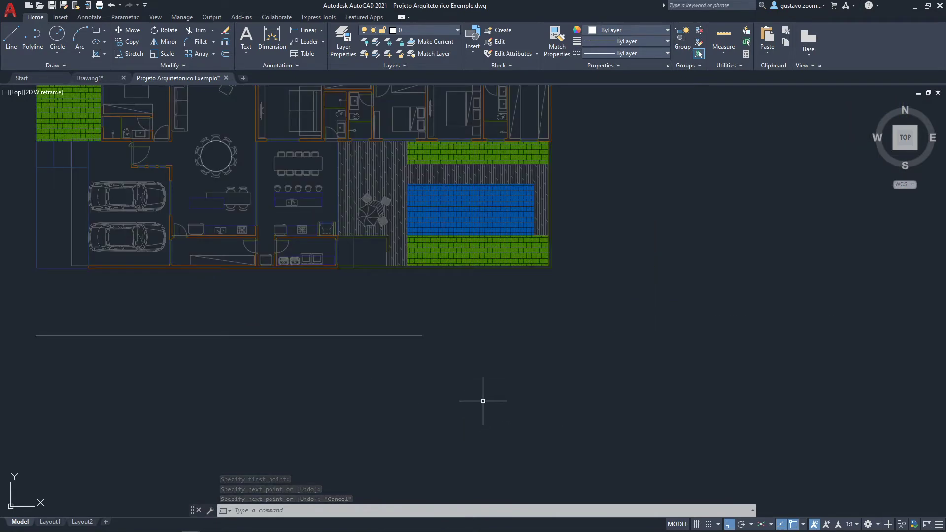
middle_drag(484, 399, 485, 371)
key(Return)
click(515, 449)
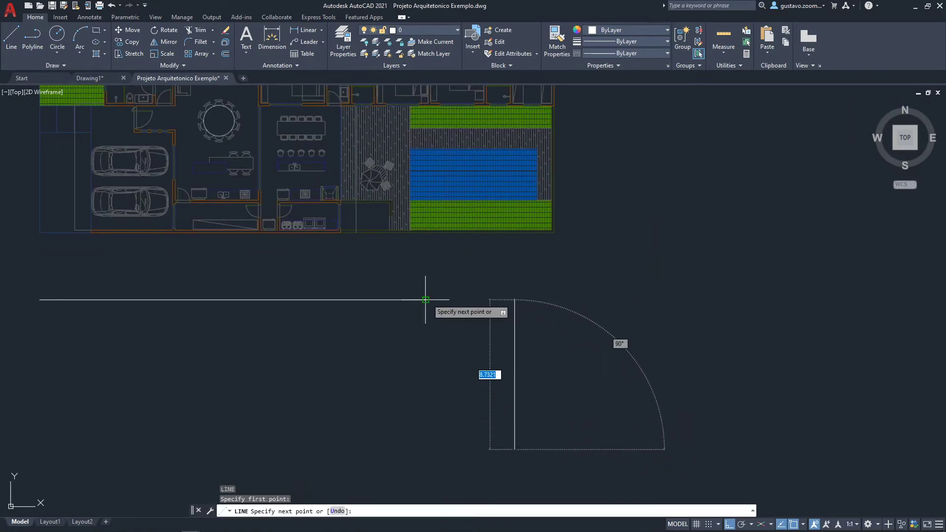
click(462, 300)
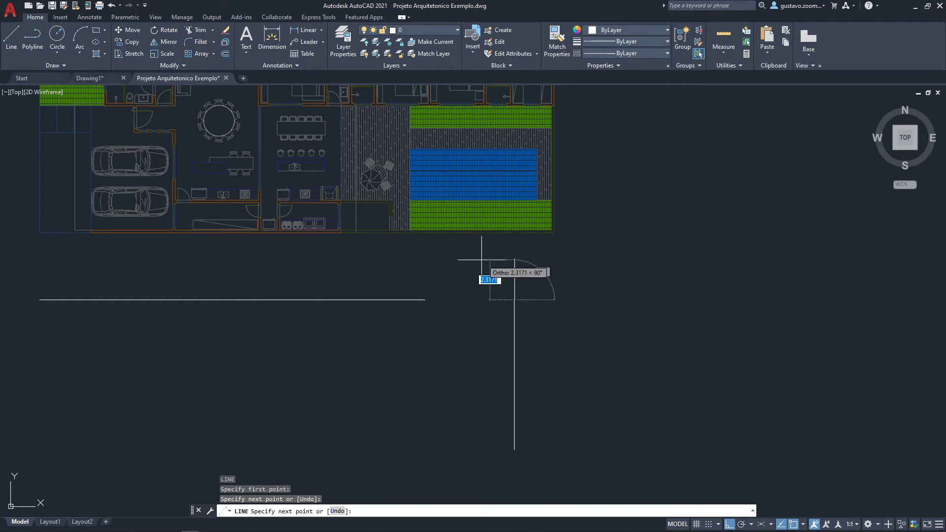
click(475, 300)
click(474, 257)
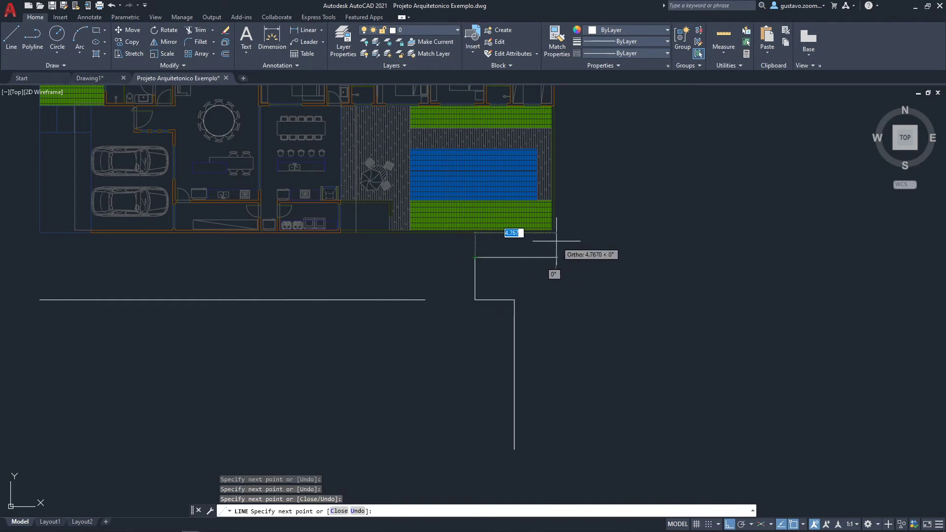
click(554, 257)
key(Escape)
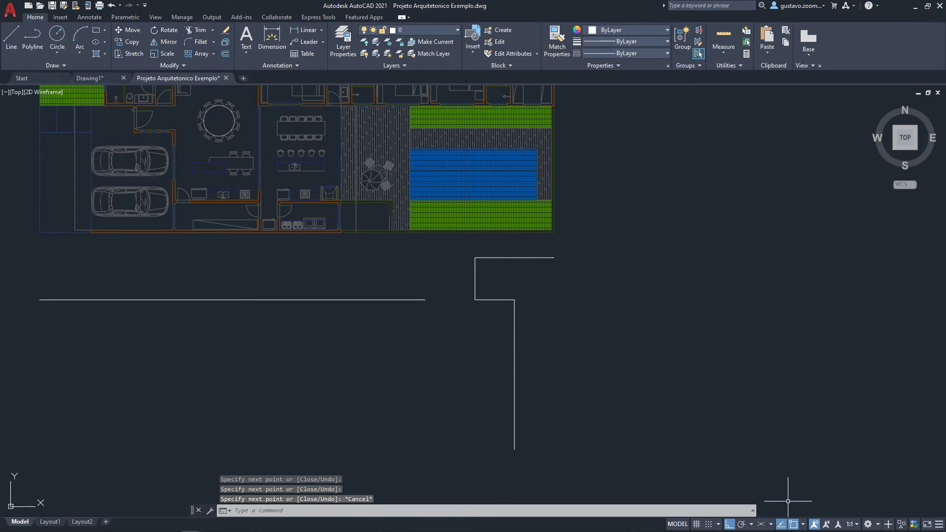
Step: Turn off object snap and draw a horizontal line in the empty area to the right of the stepped line
click(792, 525)
middle_drag(779, 444, 439, 424)
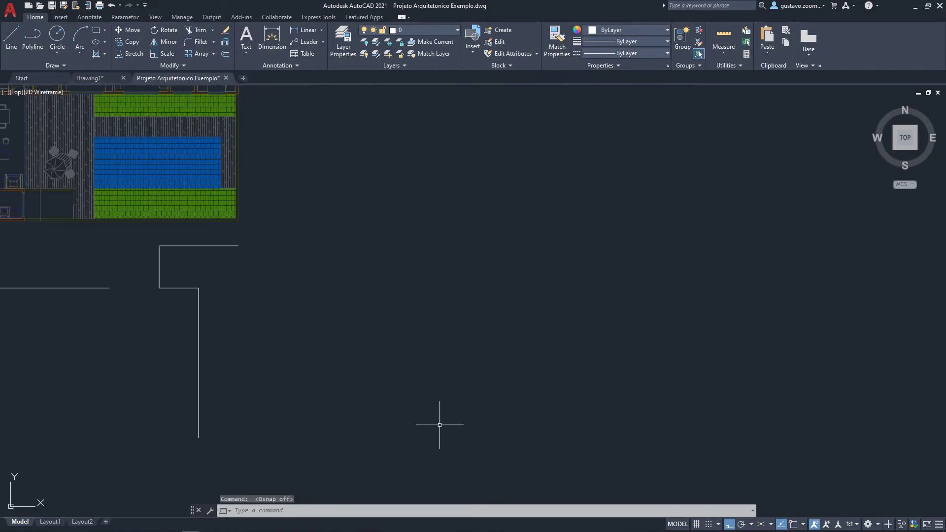
scroll(396, 335, up, 2)
text(l)
key(space)
click(292, 296)
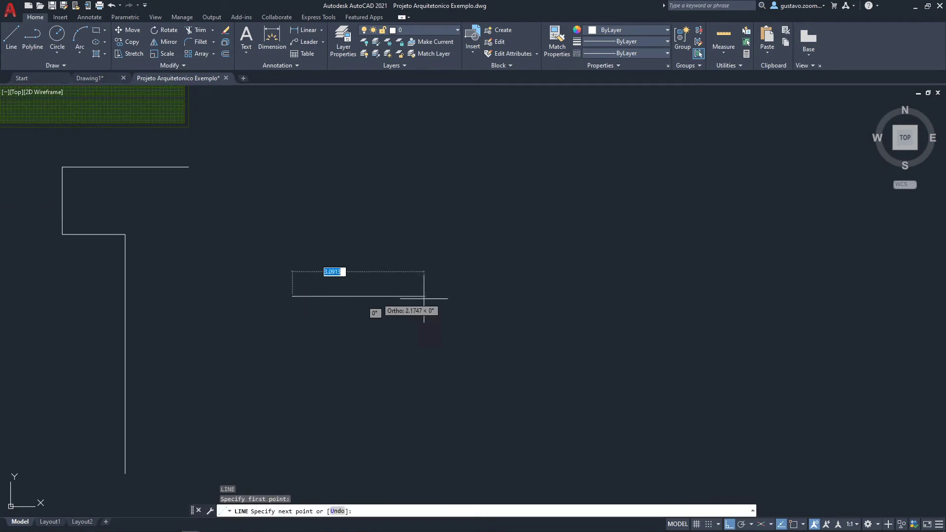
click(610, 292)
key(Escape)
Step: With object snap off, draw a vertical line downward from the horizontal line's right end and inspect the corner up close
middle_drag(582, 338, 488, 329)
key(space)
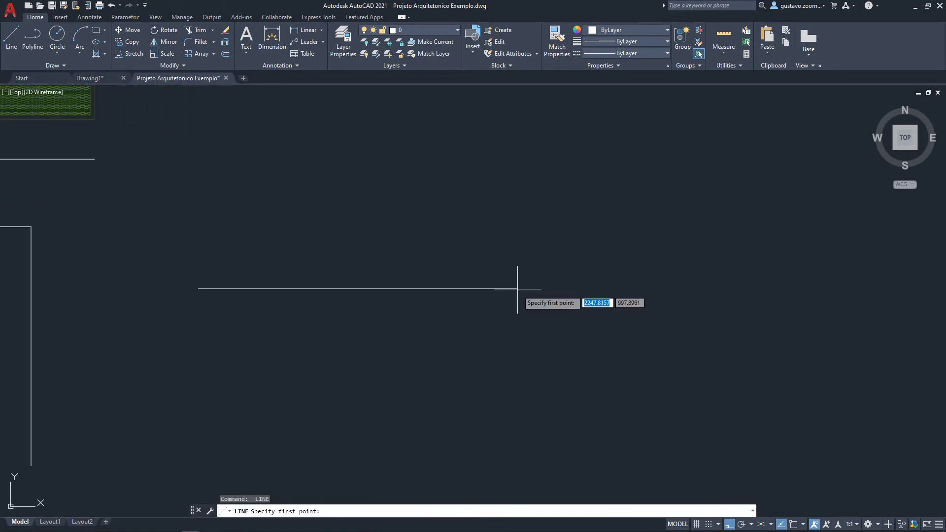
click(517, 288)
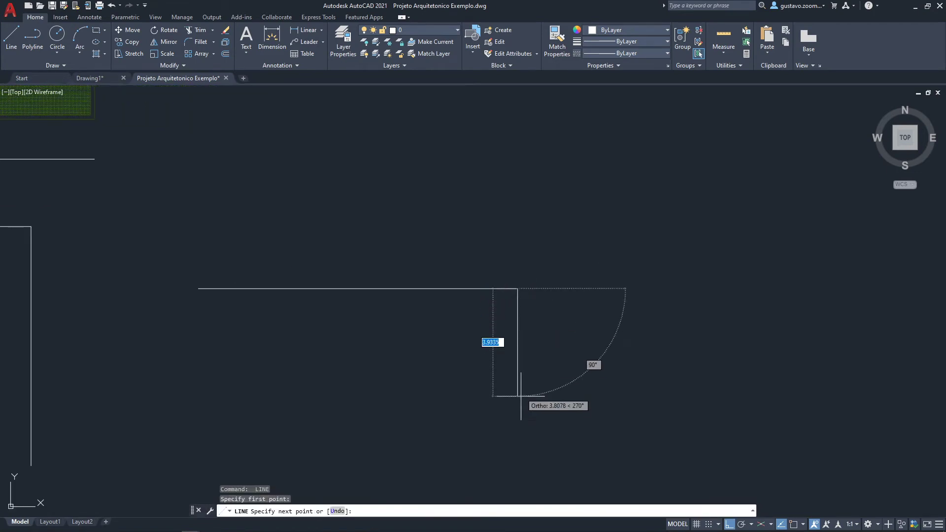
click(518, 437)
key(Escape)
scroll(522, 437, down, 2)
middle_drag(558, 416, 533, 388)
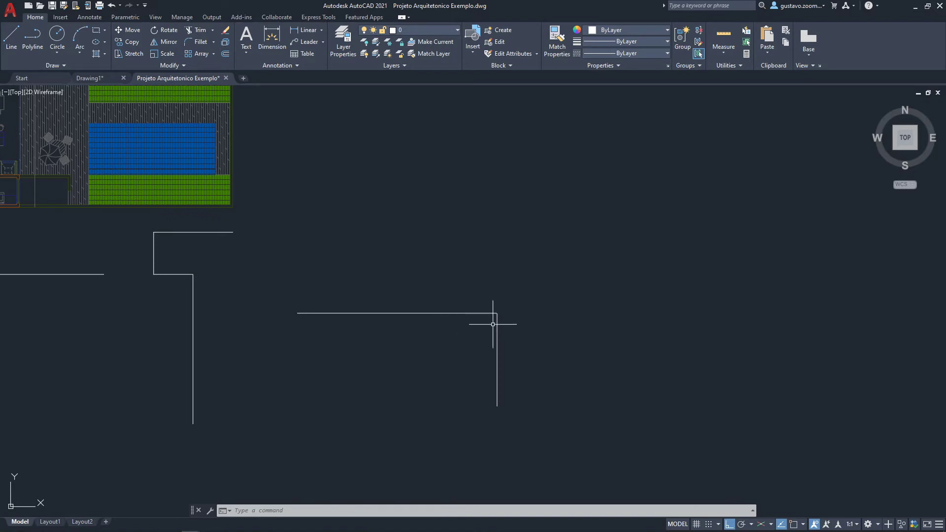
scroll(497, 310, up, 5)
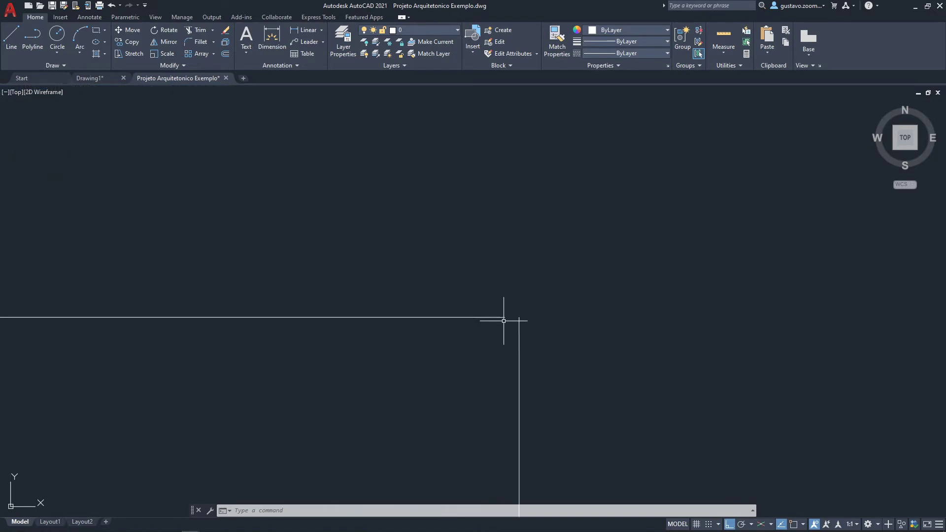
scroll(511, 320, up, 4)
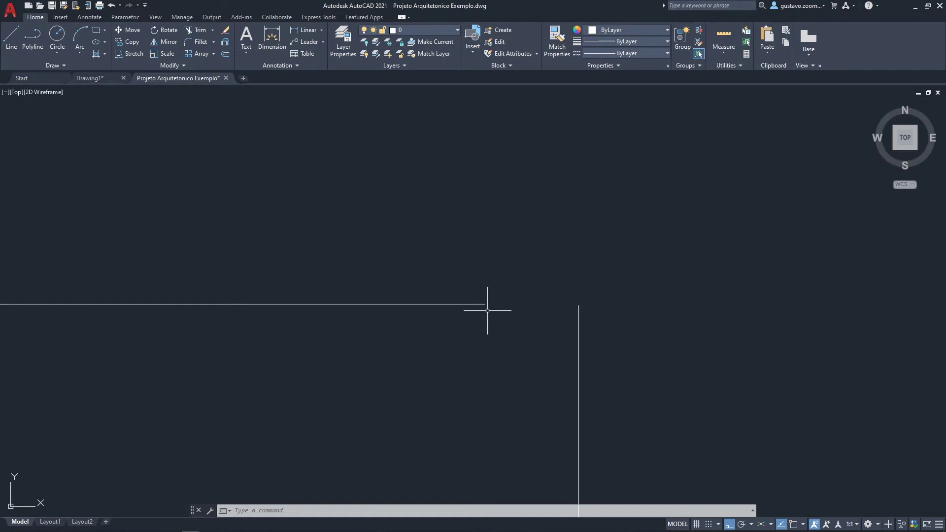
Step: Turn on object snap and draw a second horizontal line in the empty area to the right of the unsnapped corner
scroll(581, 306, down, 6)
middle_drag(752, 351, 598, 294)
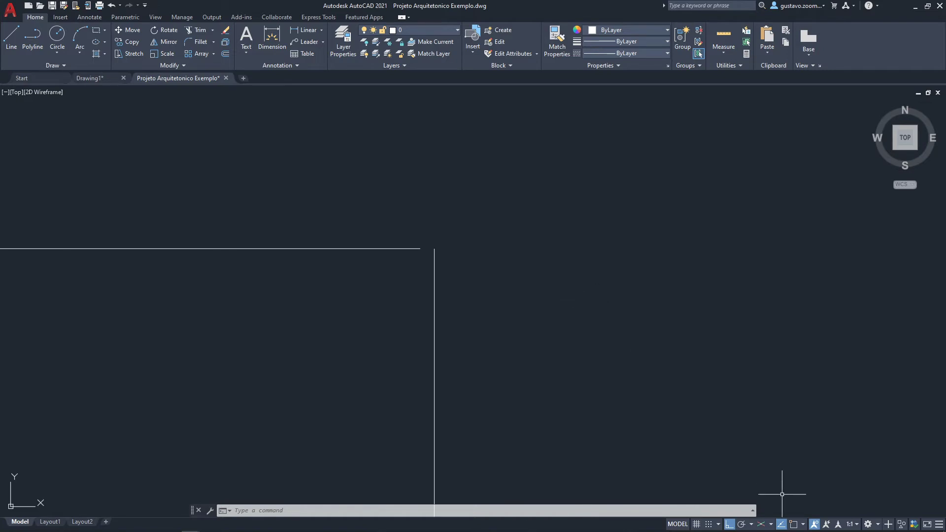
click(793, 524)
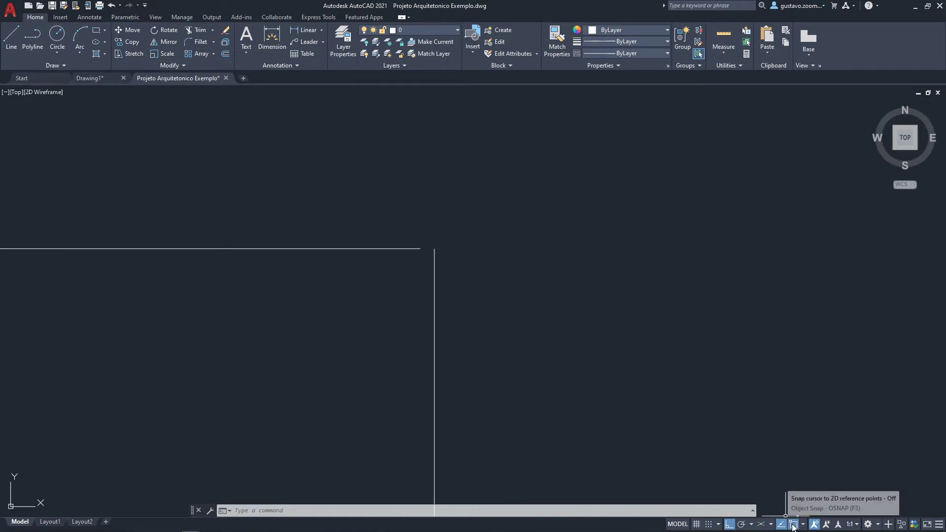
scroll(570, 306, down, 4)
middle_drag(644, 321, 294, 273)
scroll(294, 272, down, 2)
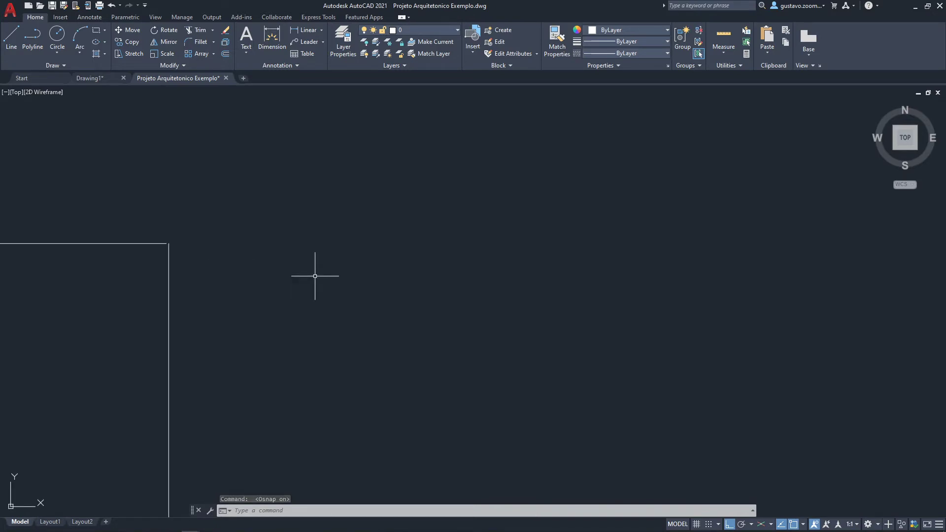
key(l)
key(Return)
click(315, 276)
click(610, 276)
key(Escape)
middle_drag(649, 297, 577, 291)
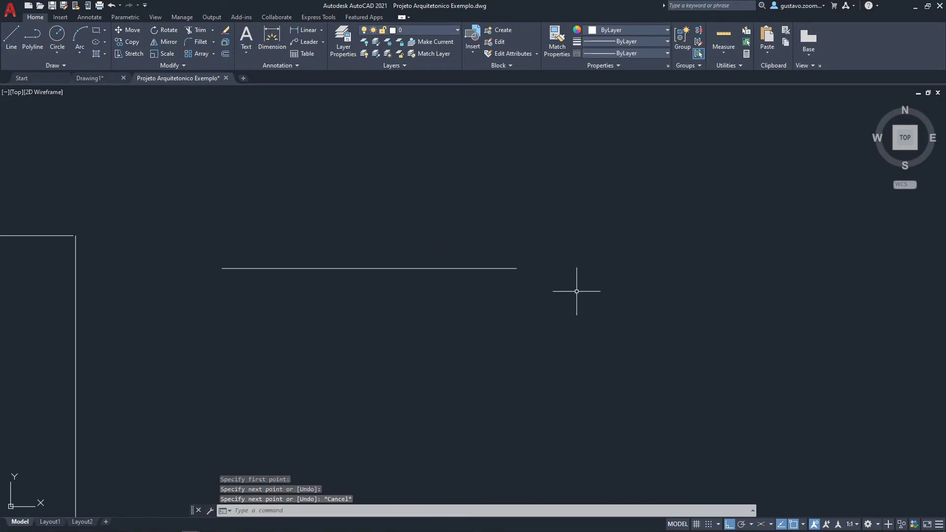
Step: Draw a vertical line downward from the right endpoint of the new horizontal line and inspect the snapped corner up close
key(l)
key(Return)
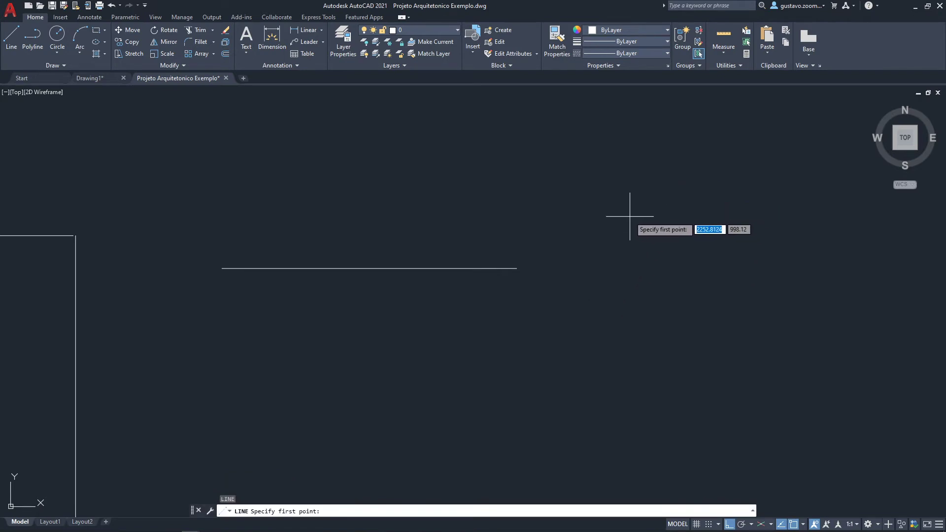
click(516, 268)
click(574, 461)
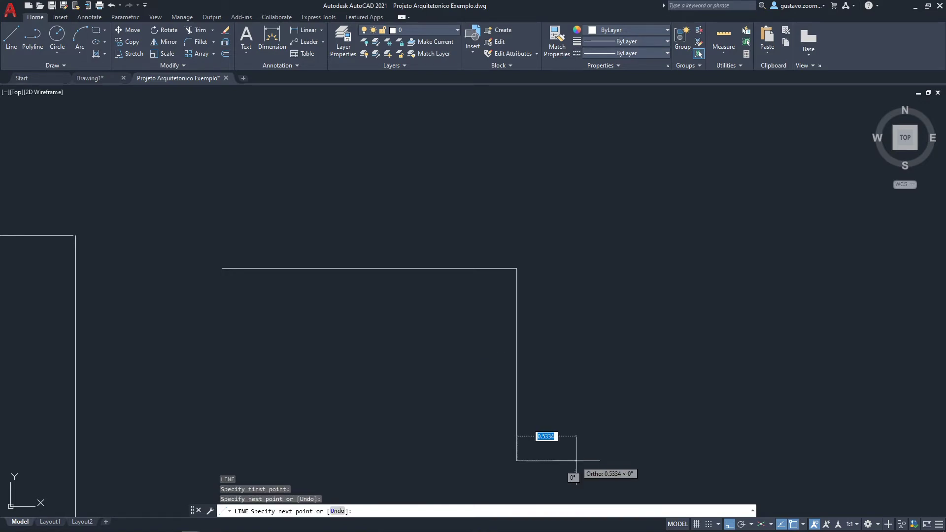
key(Escape)
scroll(515, 270, up, 3)
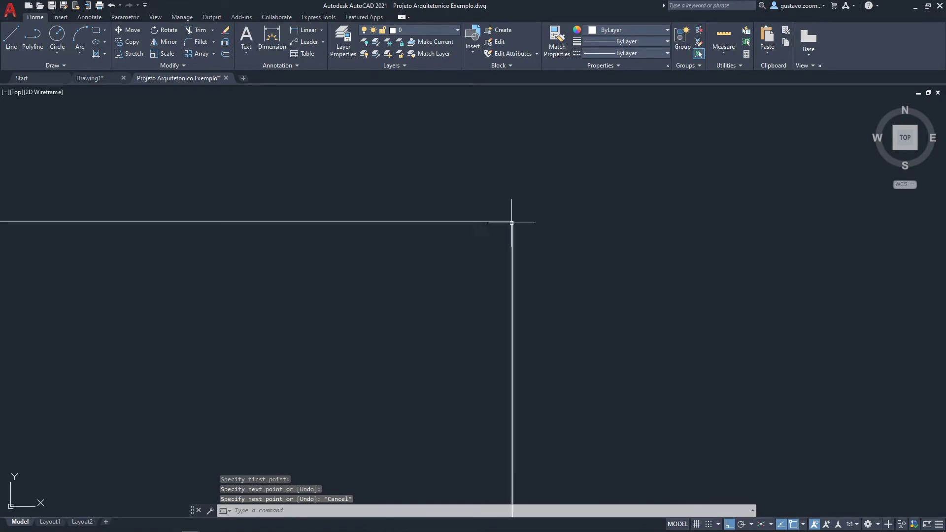
scroll(513, 223, up, 6)
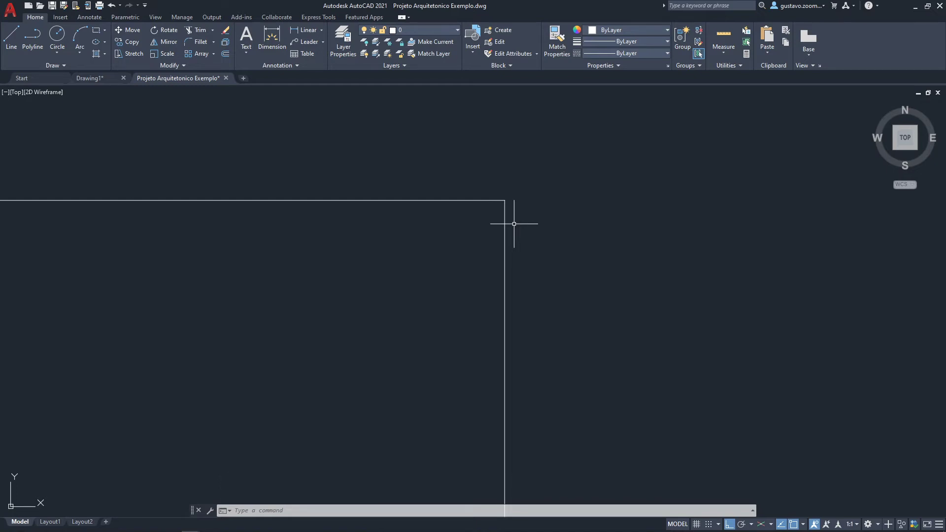
scroll(514, 224, down, 11)
middle_drag(435, 264, 566, 228)
scroll(565, 227, down, 4)
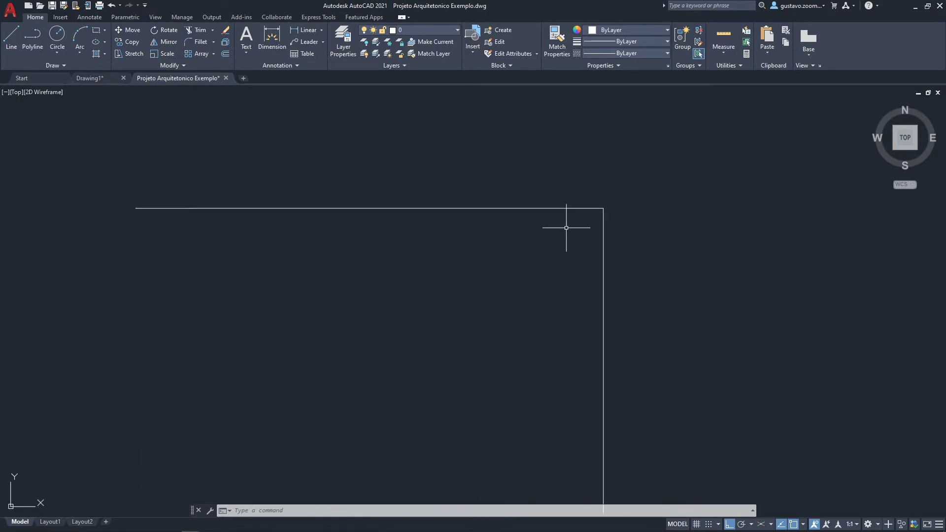
middle_drag(529, 253, 557, 249)
text(l)
key(Return)
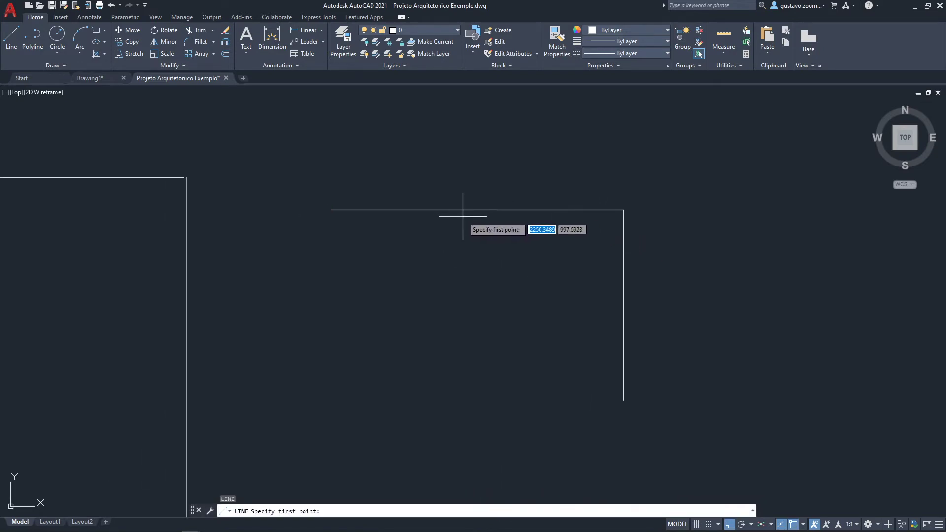
key(Escape)
Step: Check the list of object snap modes and draw a circle in the empty area to the right of the snapped corner
middle_drag(625, 327, 433, 291)
scroll(433, 291, down, 6)
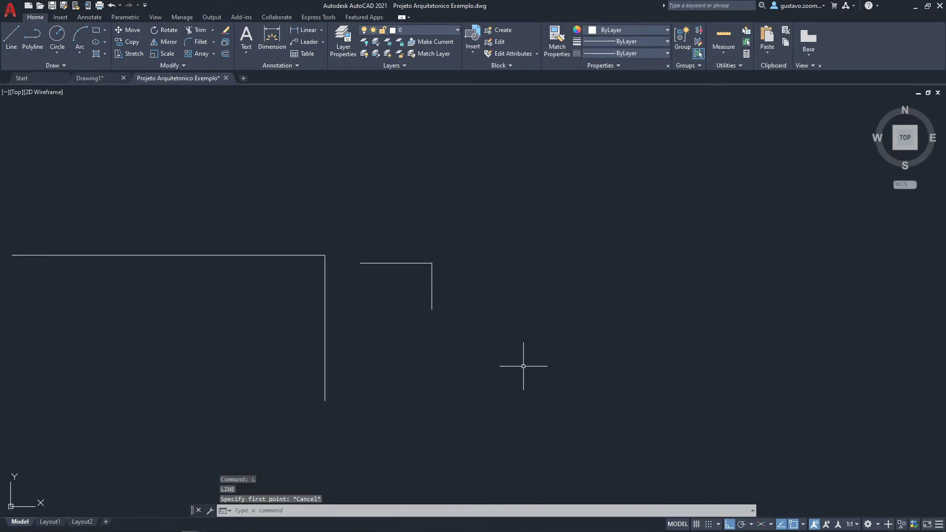
click(803, 524)
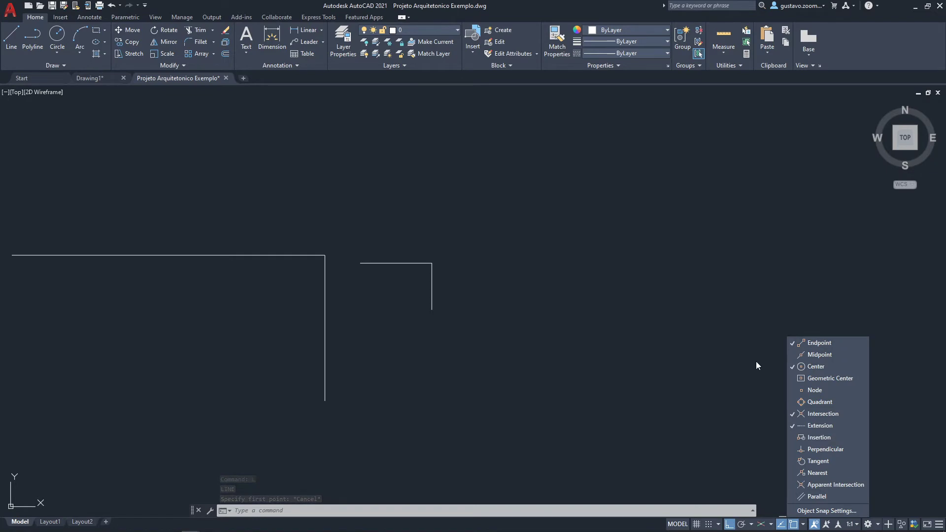
text(c)
key(Return)
middle_drag(587, 386, 623, 372)
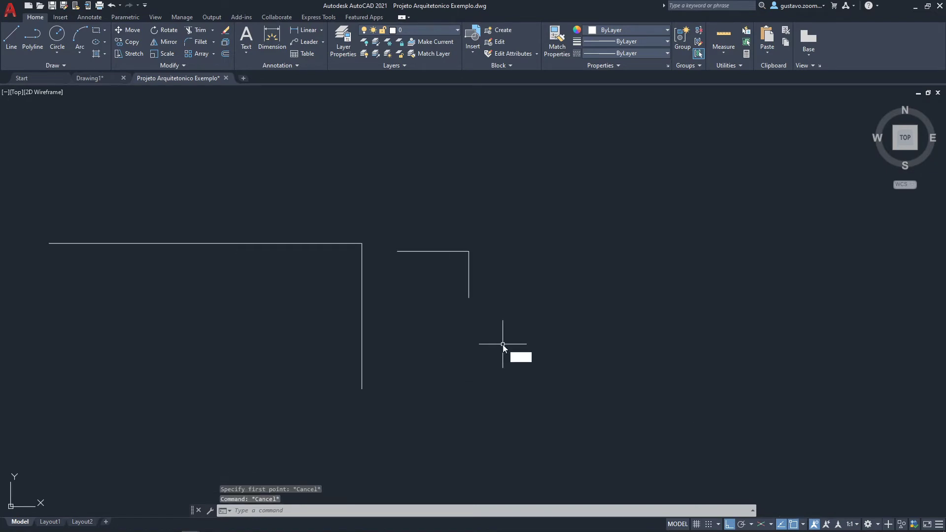
click(547, 327)
click(603, 370)
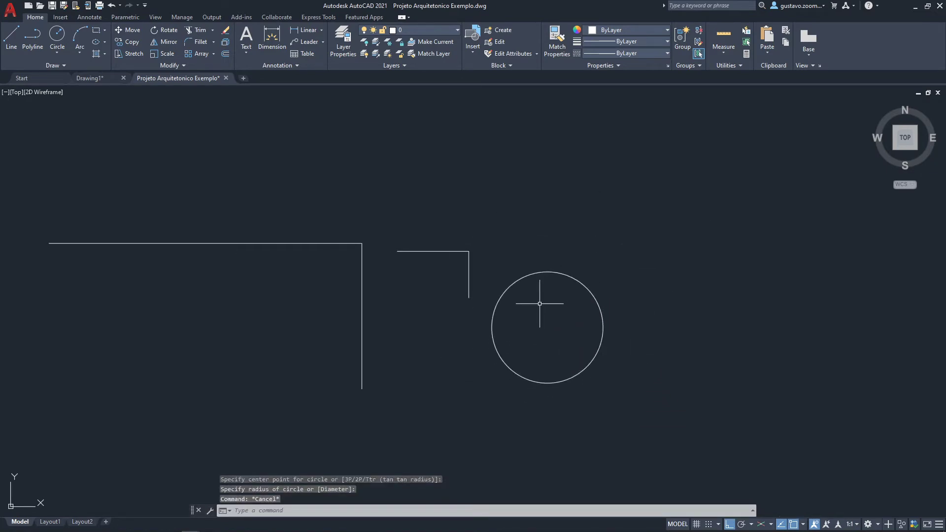
Step: Draw a horizontal line from the circle's center rightward to a point outside the circle
middle_drag(747, 361, 709, 334)
text(l)
key(Return)
scroll(557, 276, up, 2)
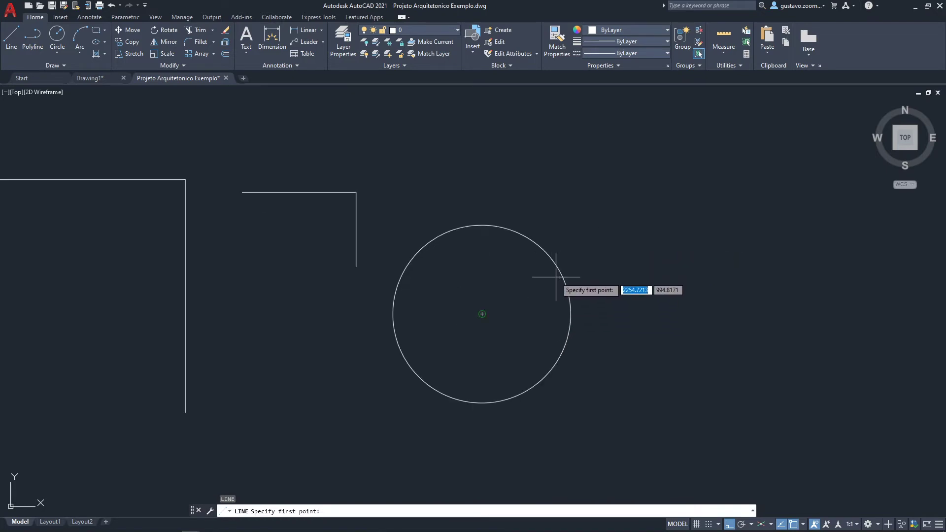
click(481, 314)
click(707, 345)
key(Escape)
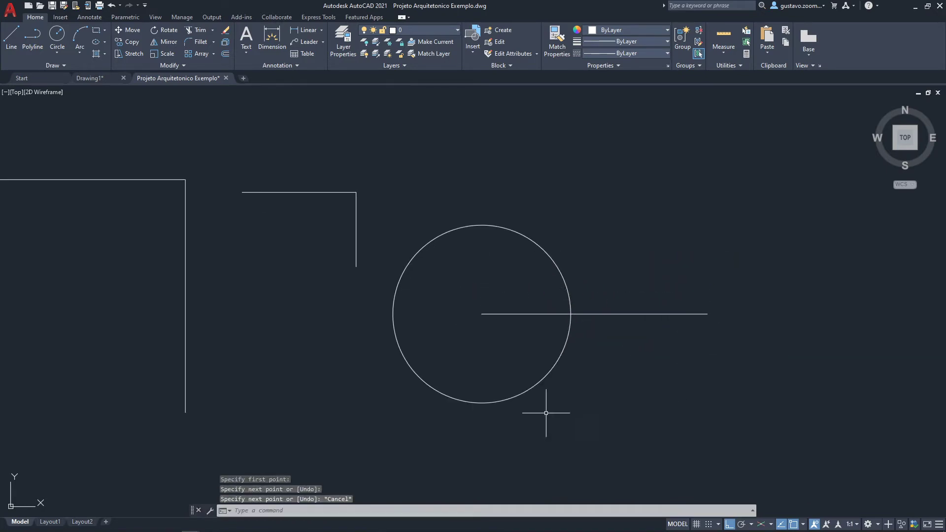
Step: Erase the horizontal line that starts at the circle's center
middle_drag(622, 352, 537, 323)
drag(555, 270, 544, 321)
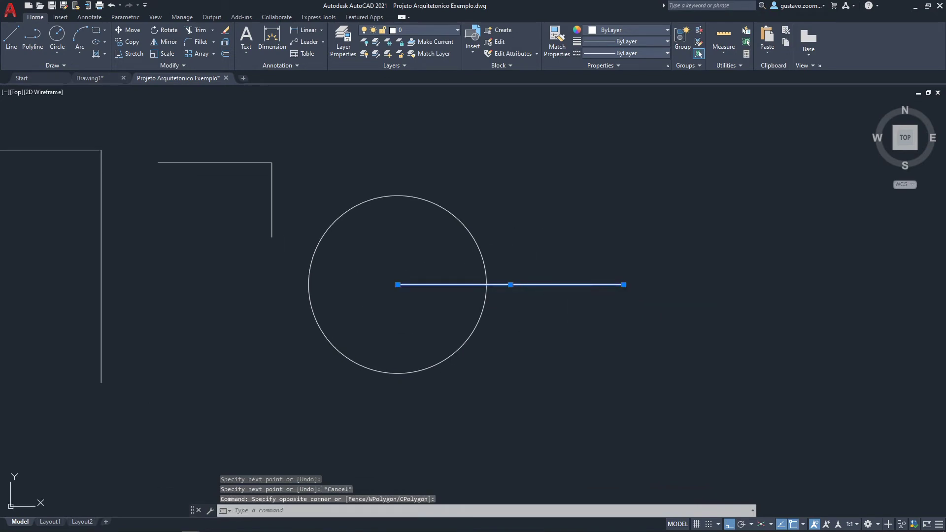
key(Delete)
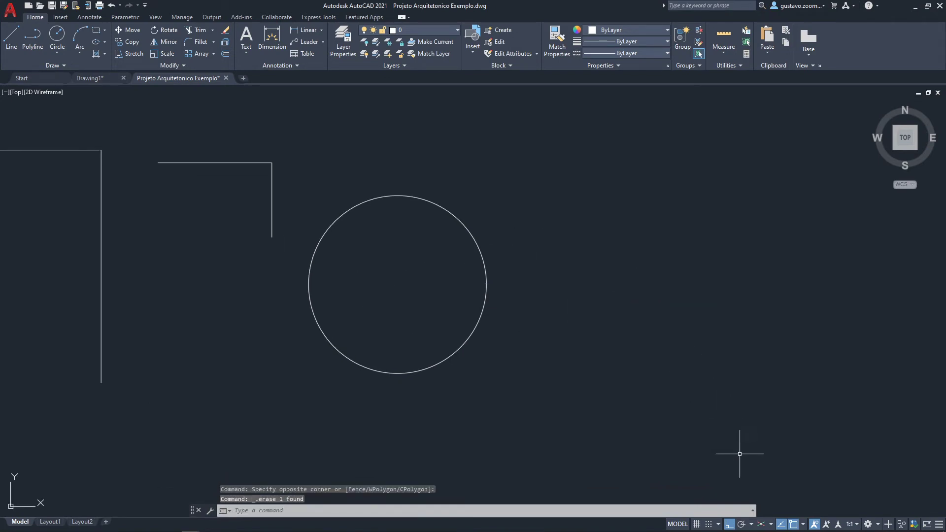
Step: Review the object snap modes in the snap list and in the Drafting Settings, without changing them
click(804, 525)
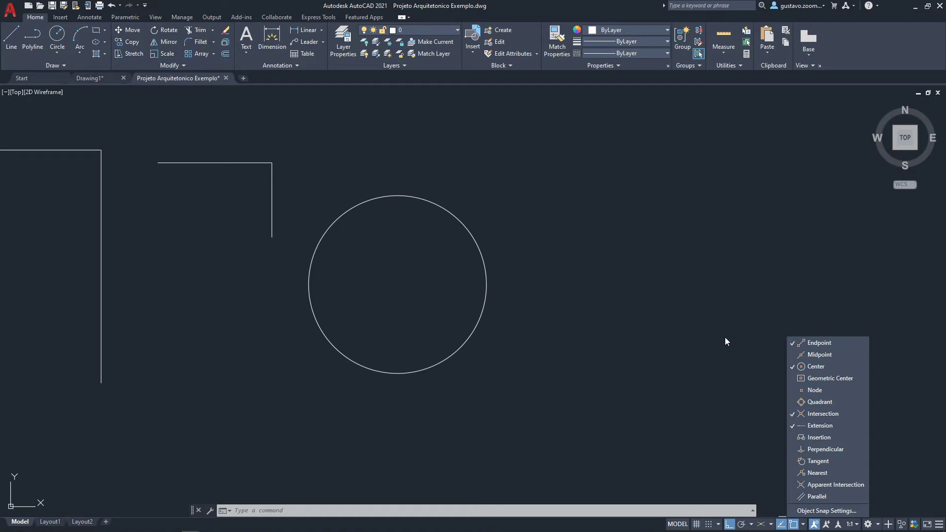
click(800, 511)
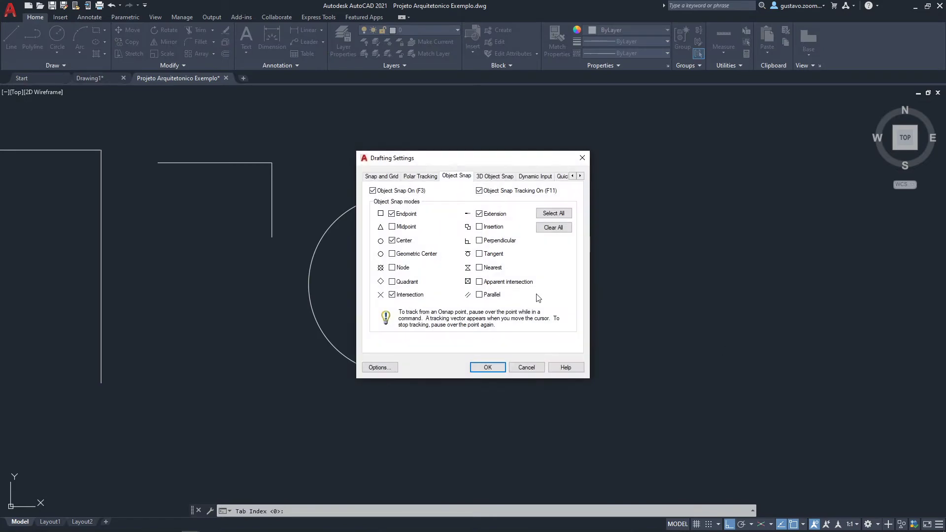
click(582, 157)
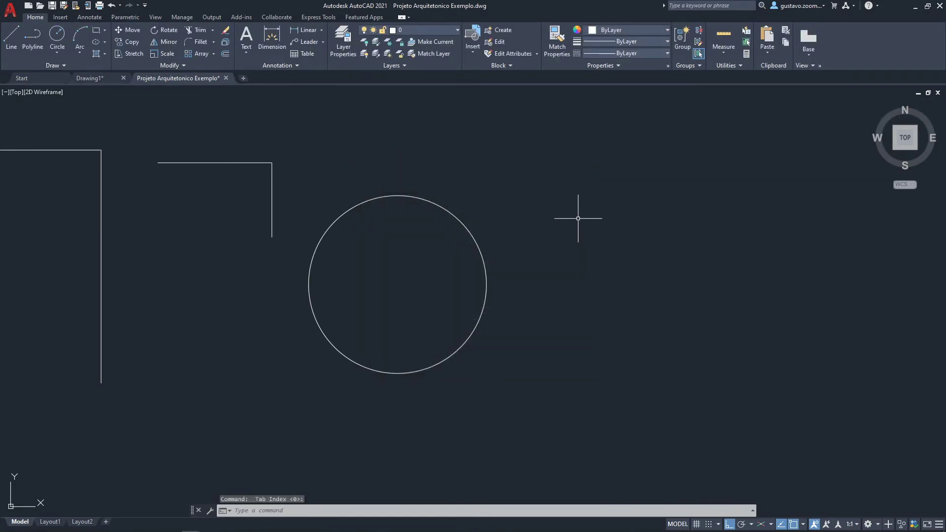
Step: Enable all object snap modes in the Drafting Settings
text(os)
key(Return)
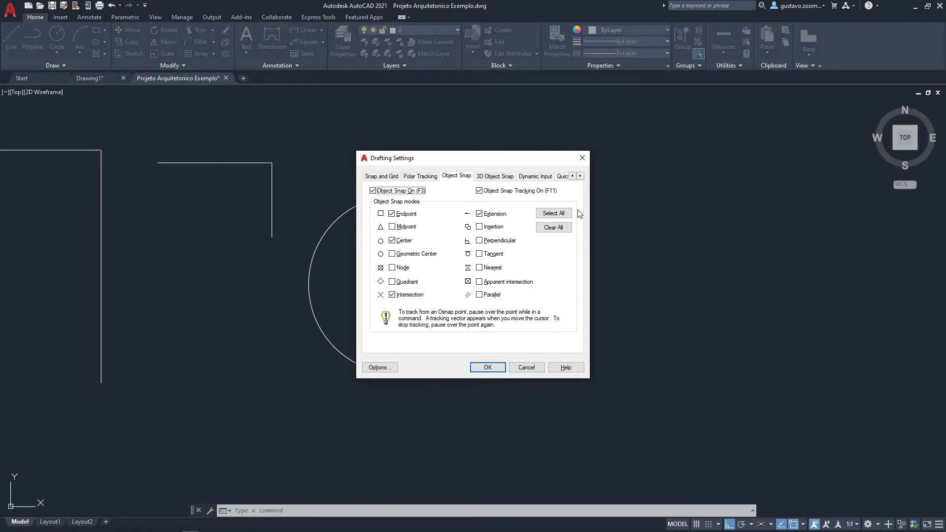
click(571, 216)
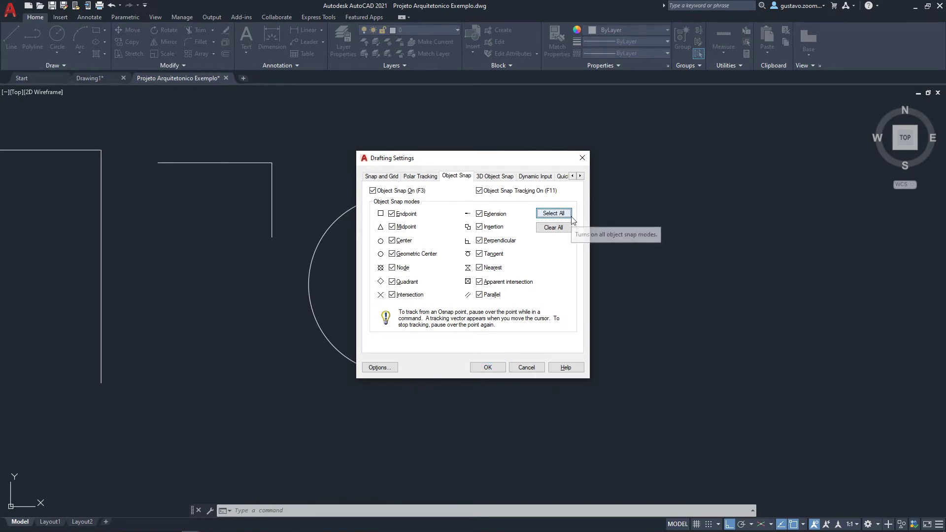
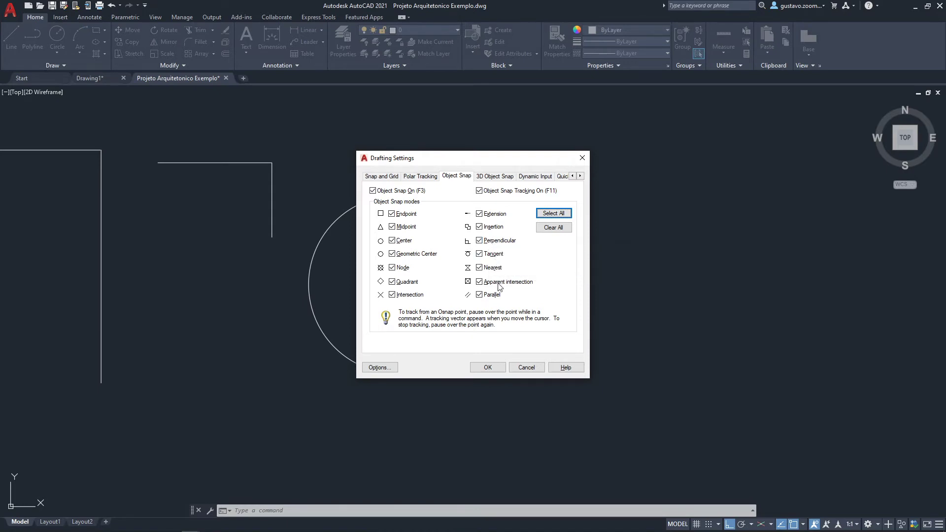
click(487, 367)
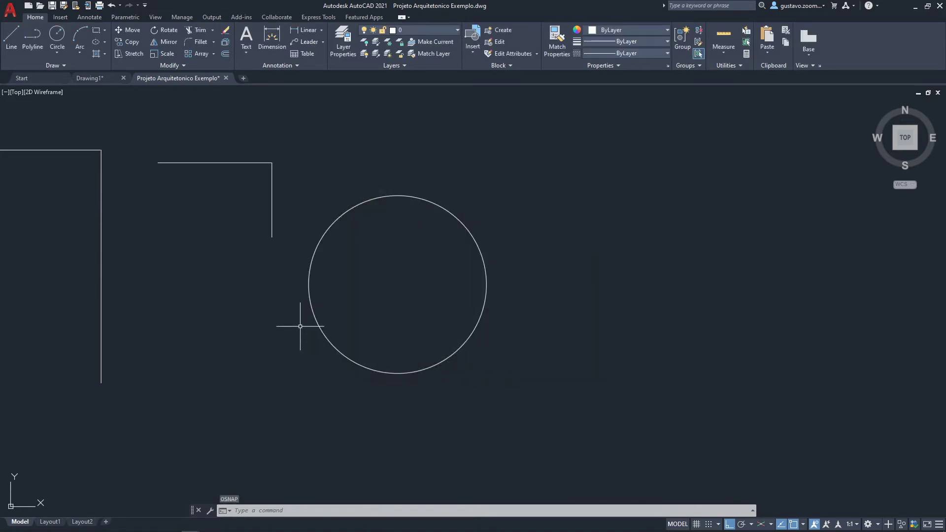
Step: Draw an L-shaped line from the midpoint of the tall vertical line, going left and then a short distance up
middle_drag(296, 323, 676, 367)
text(l)
key(Return)
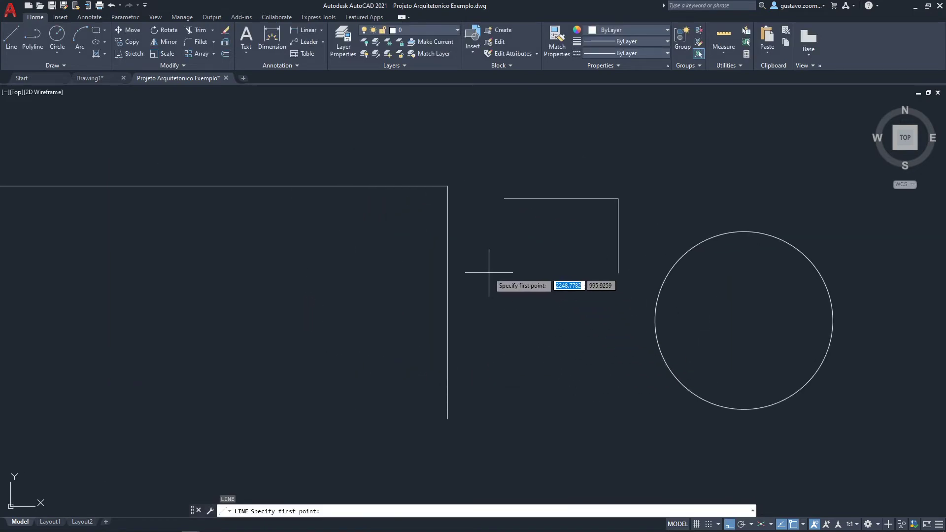
click(447, 301)
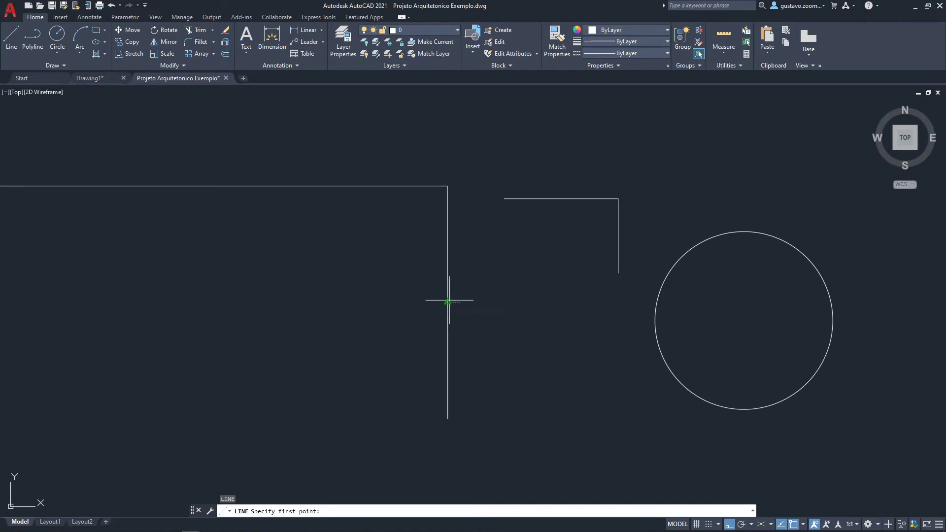
click(266, 302)
click(265, 260)
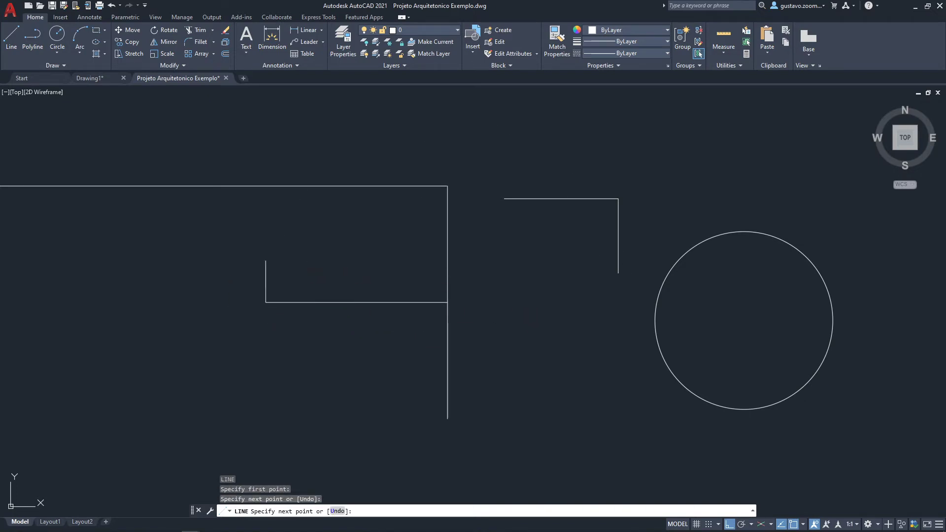
key(Escape)
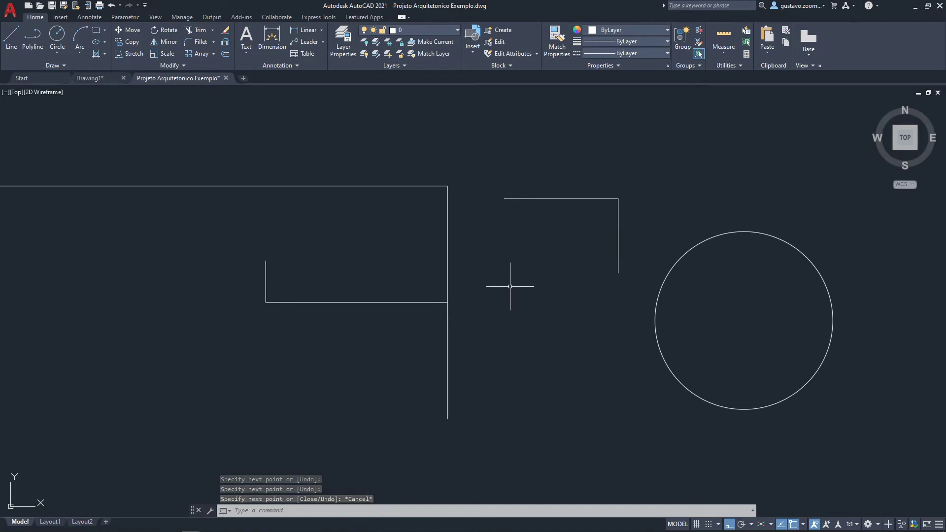
scroll(512, 286, up, 2)
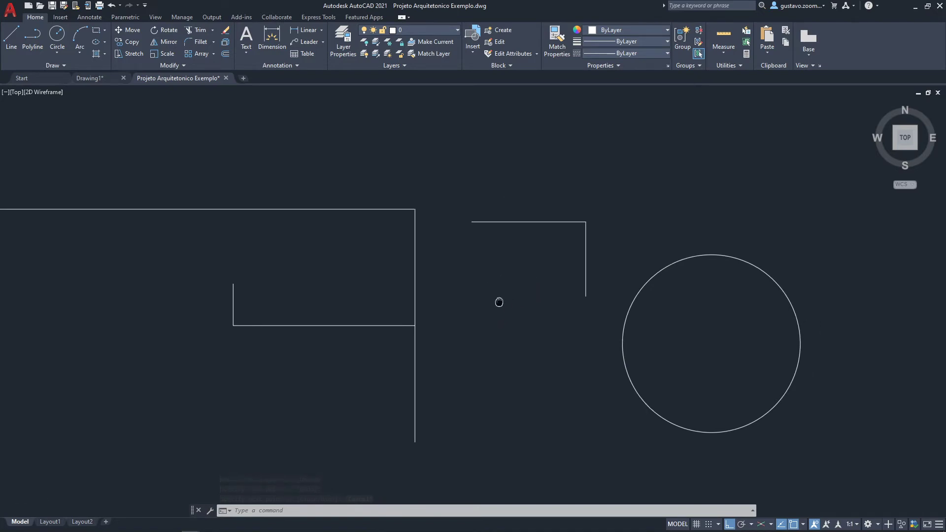
Step: Draw a stepped line from a nearest point on the tall vertical line right, down and right to the vertical leg of the neighbouring L-shape
text(l)
key(Return)
scroll(393, 242, up, 2)
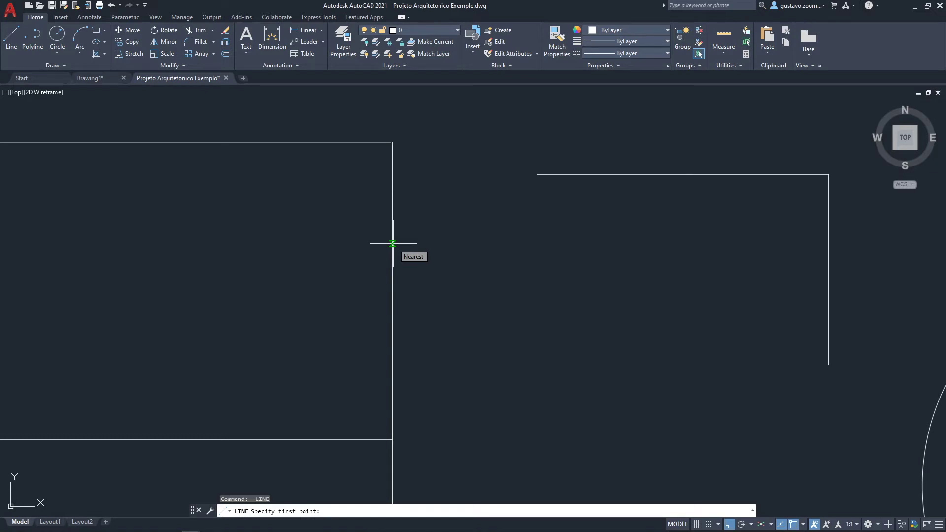
click(392, 243)
click(532, 244)
click(544, 331)
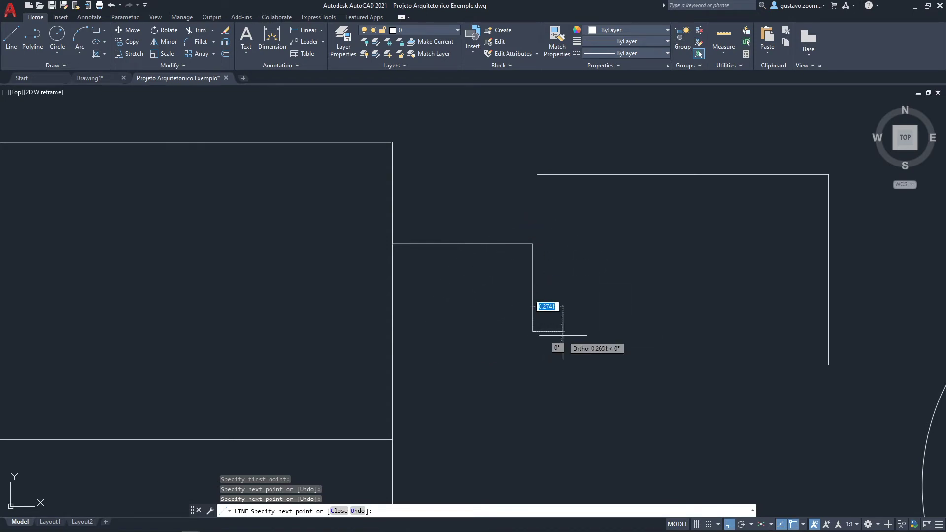
click(828, 331)
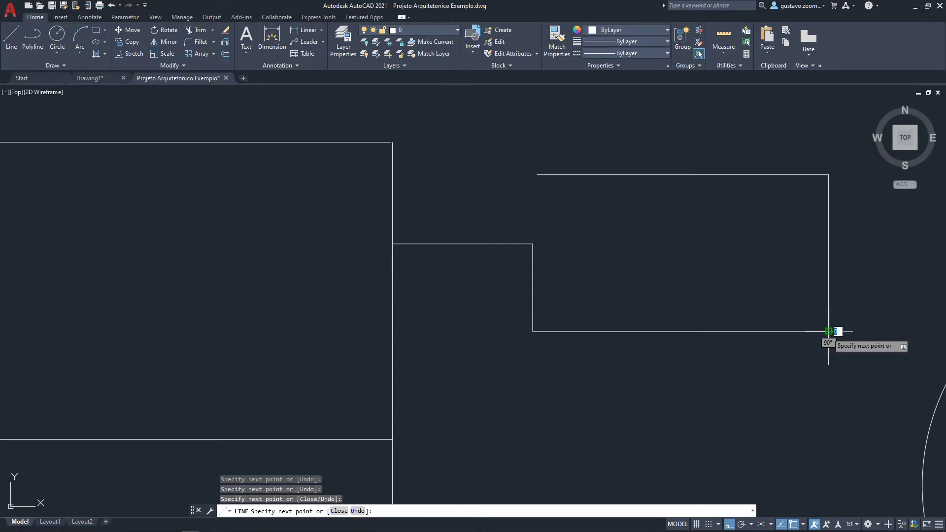
key(Escape)
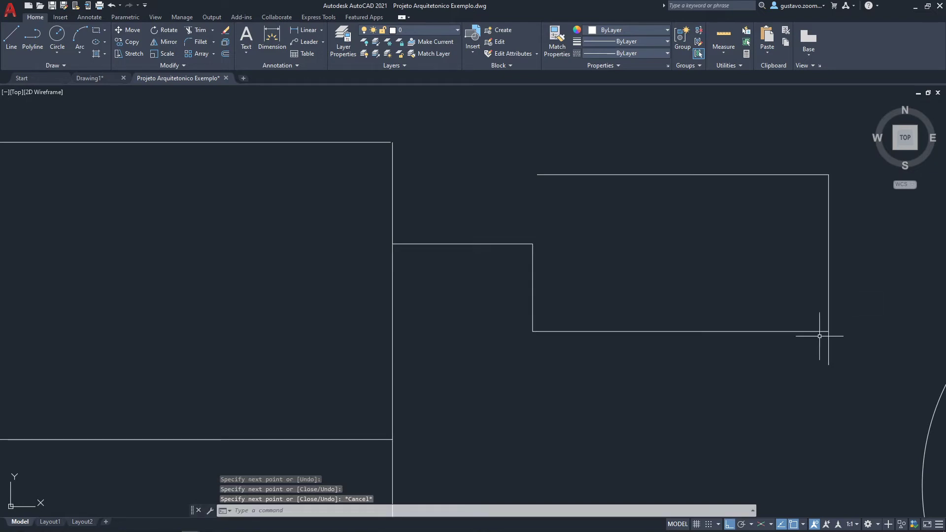
Step: Erase the circle together with the practice lines beside it
mouse_move(828, 307)
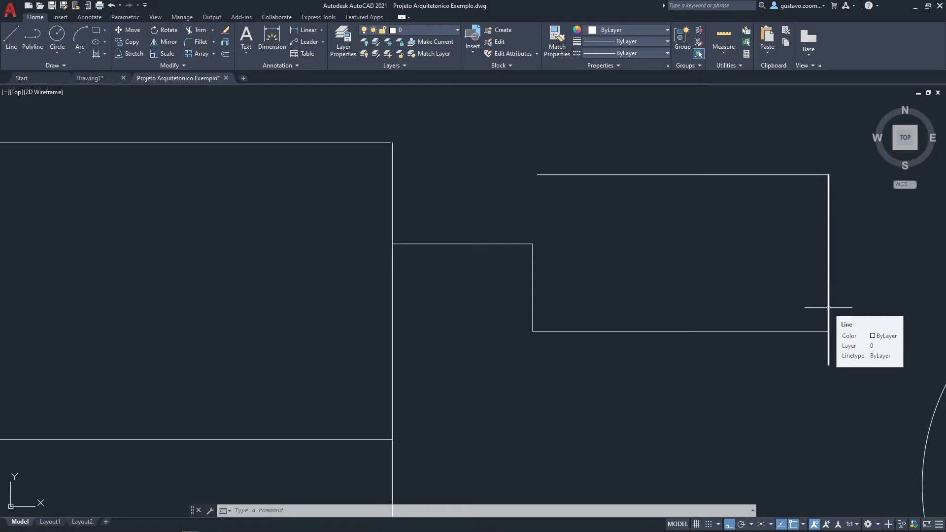
scroll(828, 307, down, 8)
click(746, 378)
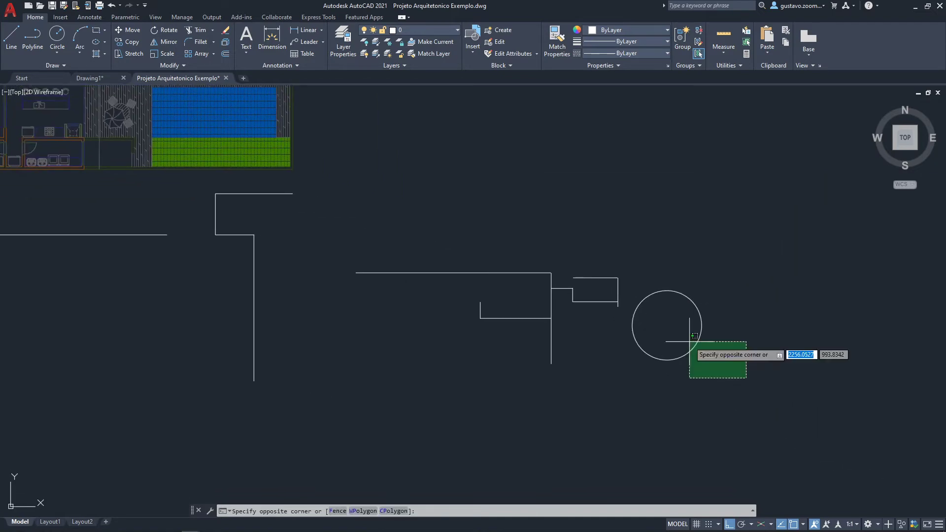
click(694, 336)
key(Delete)
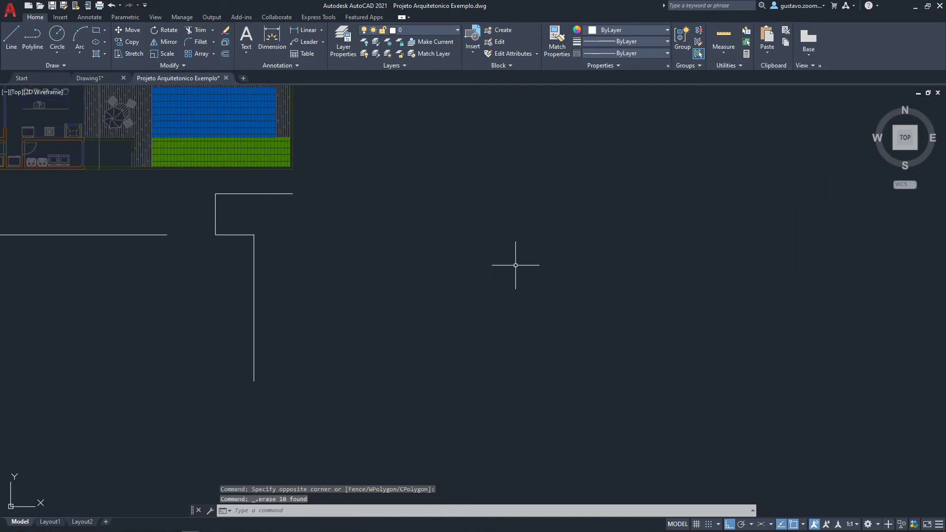
Step: Review the available annotation scales without changing the current one
click(813, 525)
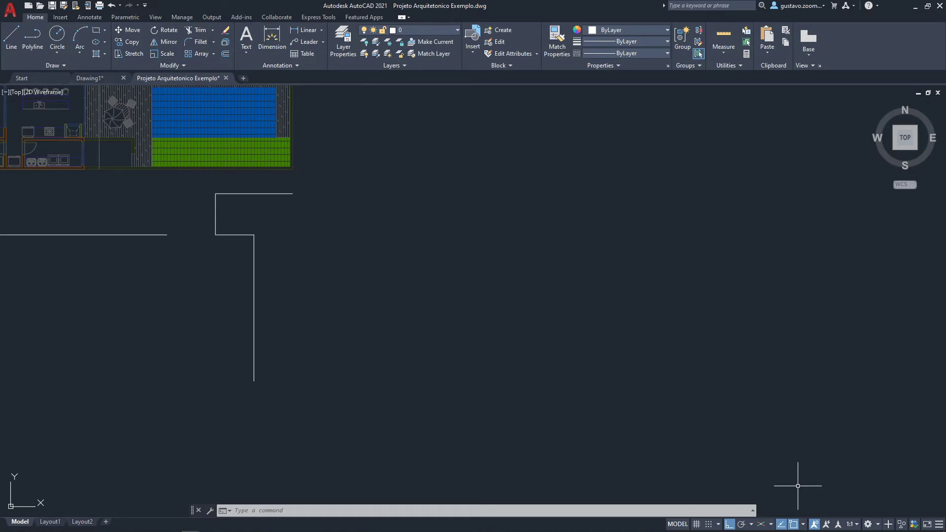
click(859, 527)
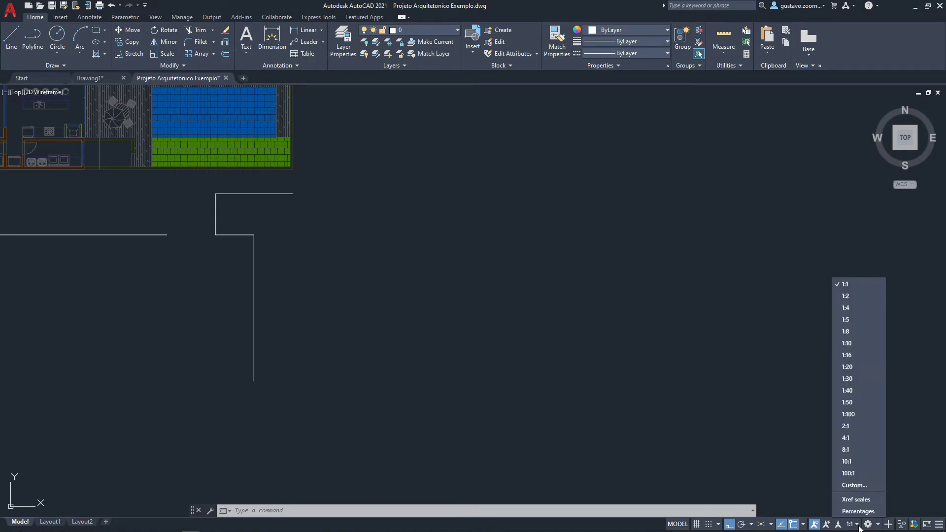
click(620, 441)
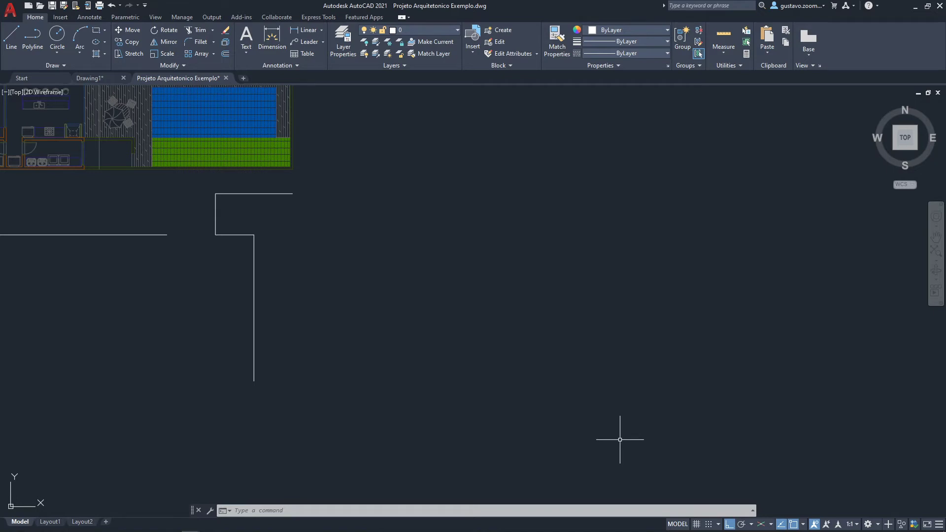
Step: Switch the workspace to 3D Basics and back to Drafting & Annotation
click(876, 525)
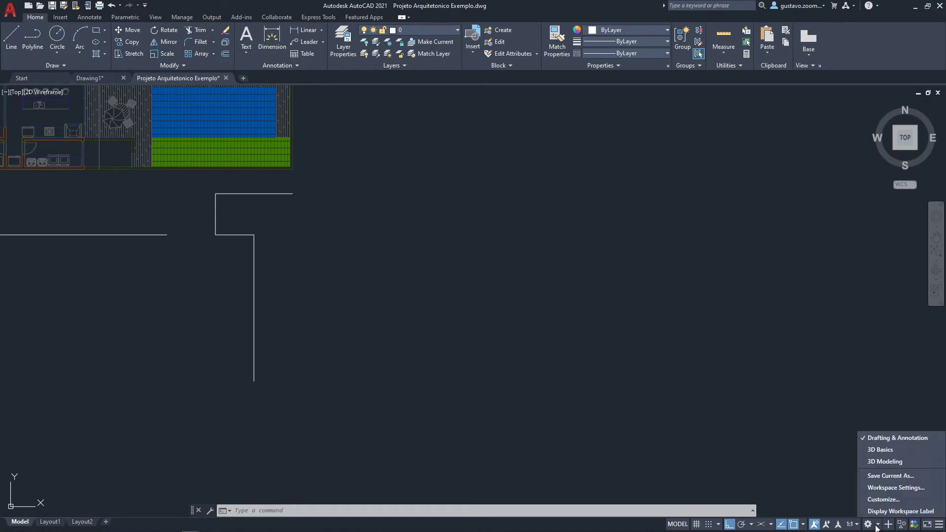
click(891, 449)
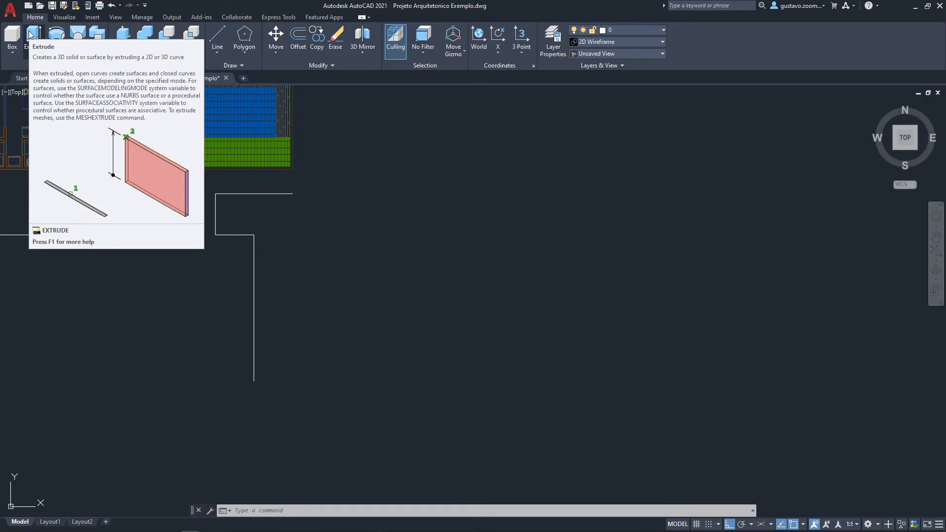
click(871, 524)
click(897, 438)
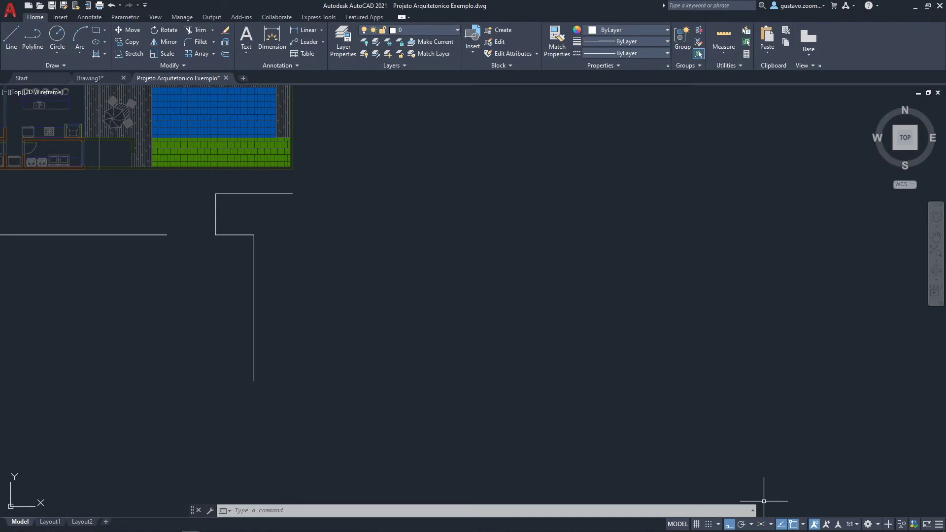
Step: Add Dynamic Input to the tools displayed in the status bar
click(939, 525)
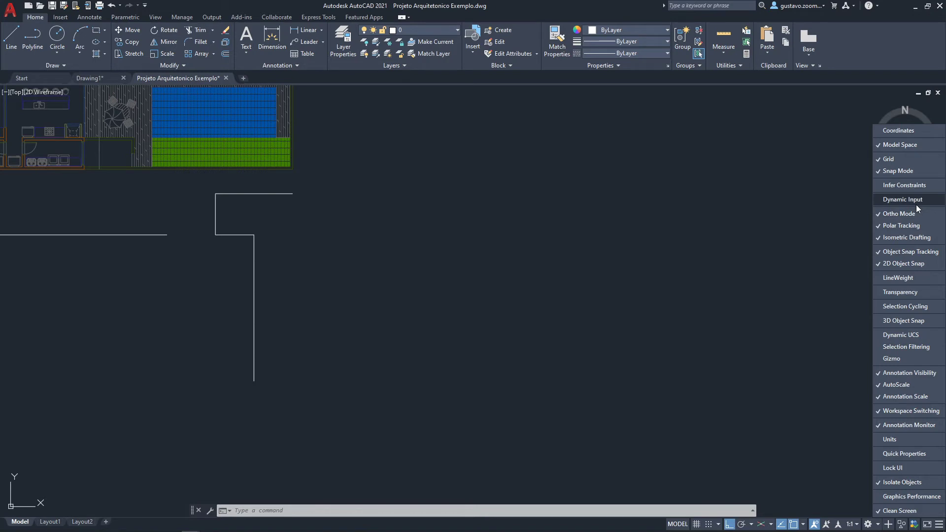
click(902, 199)
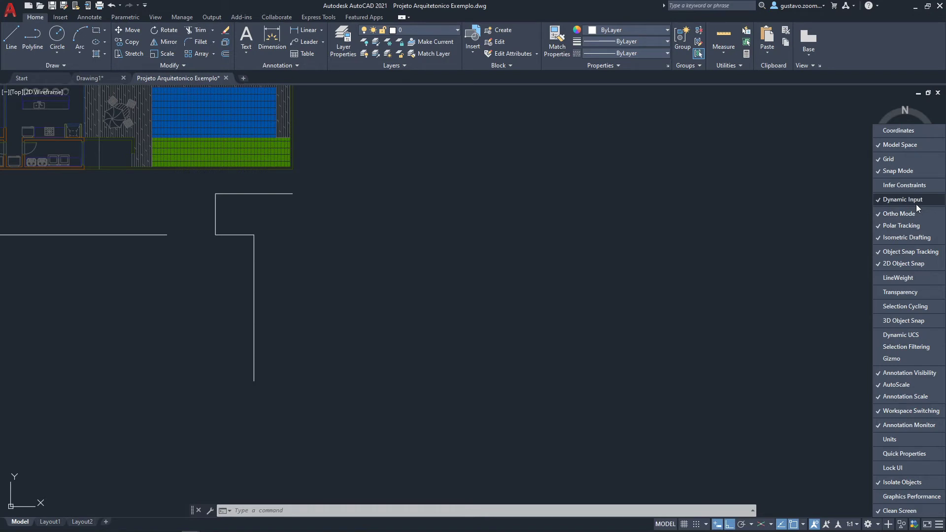
middle_drag(787, 357, 732, 341)
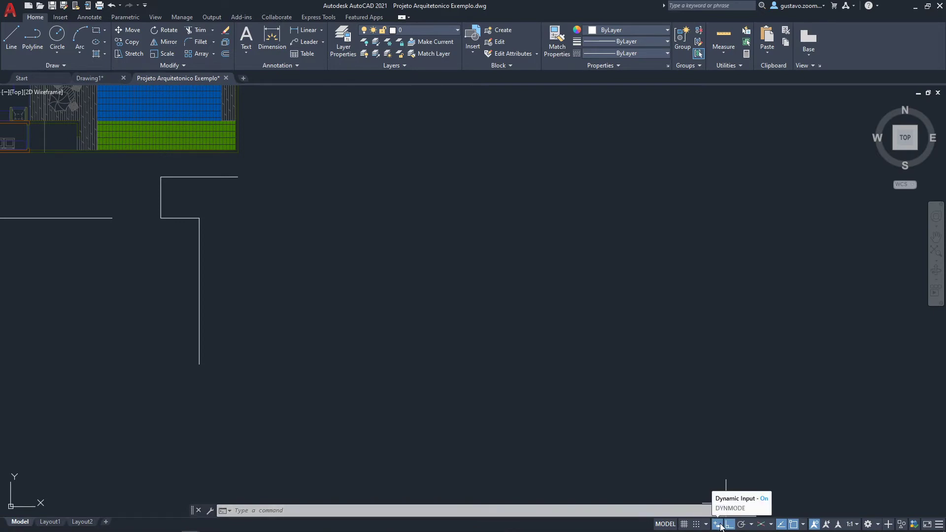
middle_drag(414, 337, 610, 348)
middle_drag(459, 334, 552, 331)
text(l)
key(Return)
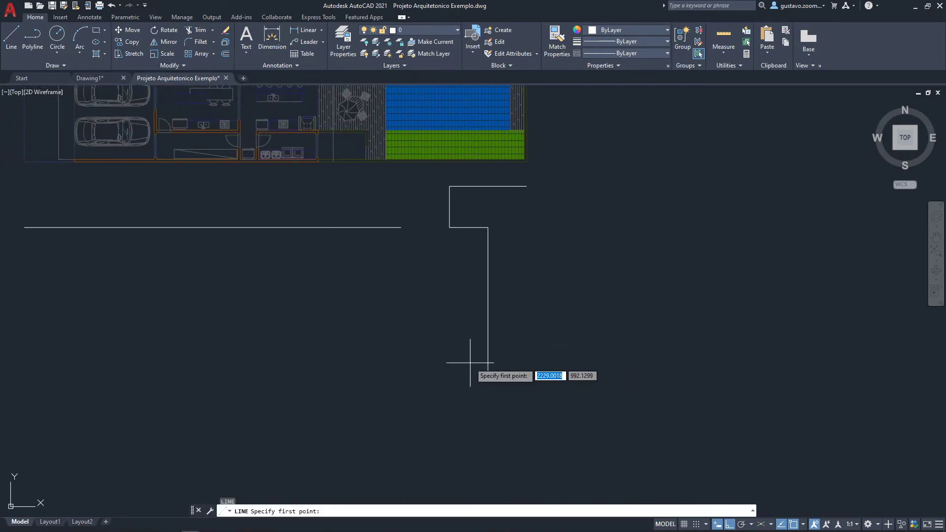
middle_drag(193, 351, 468, 321)
scroll(423, 338, up, 2)
key(Escape)
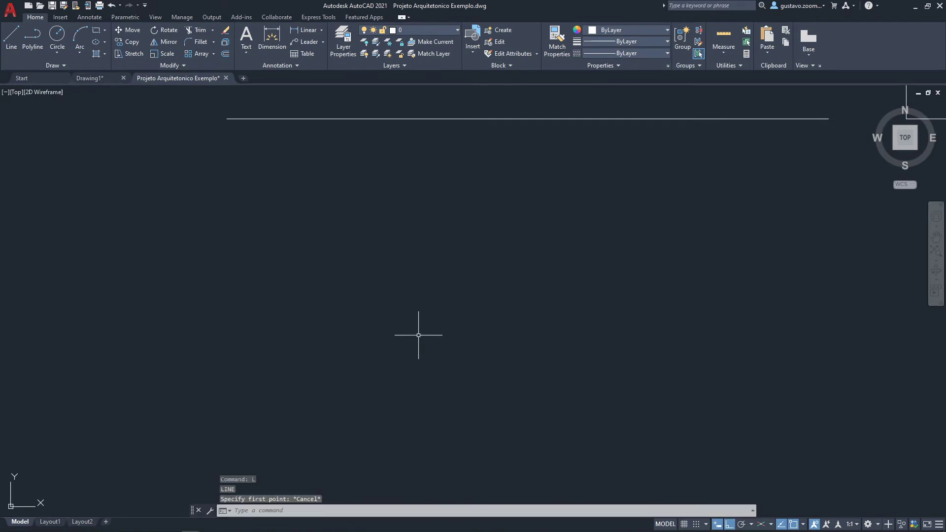
Step: With Dynamic Input on, draw a stepped line below the long horizontal line, going right, down, right and up
middle_drag(375, 345, 381, 361)
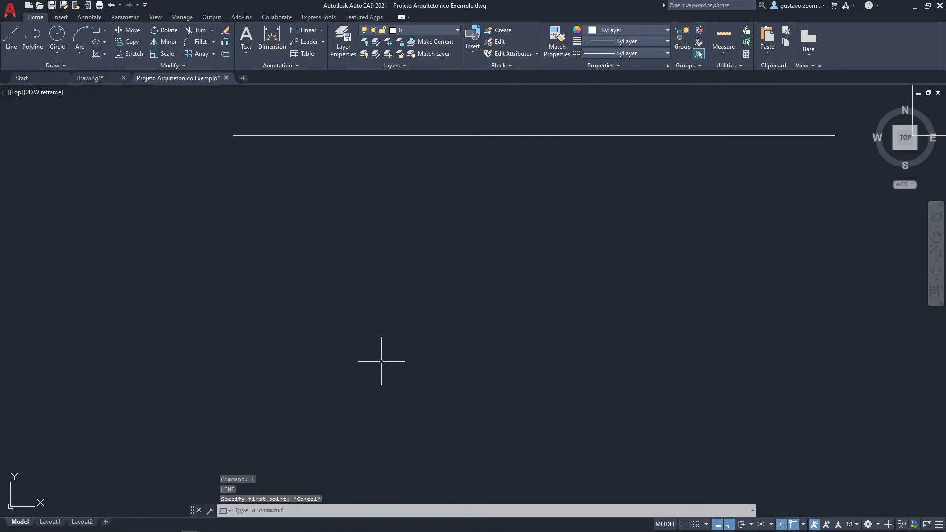
text(l)
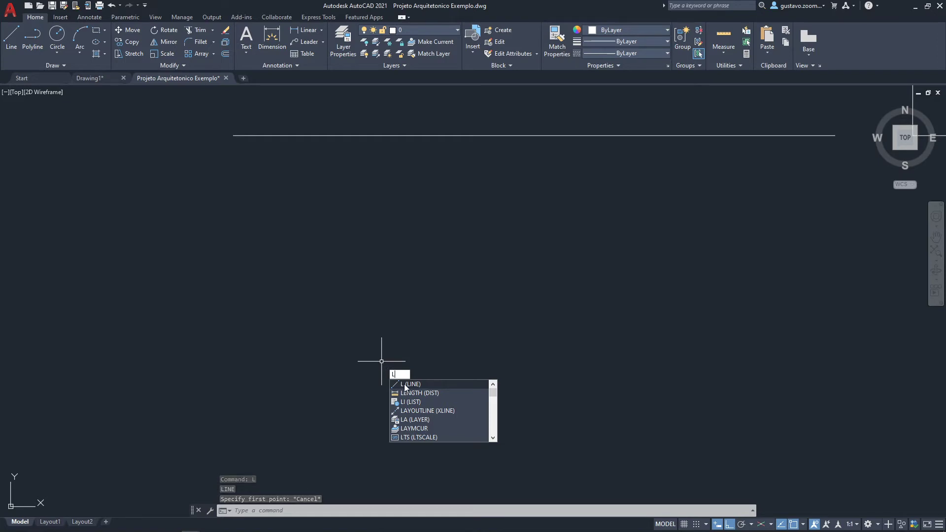
key(Return)
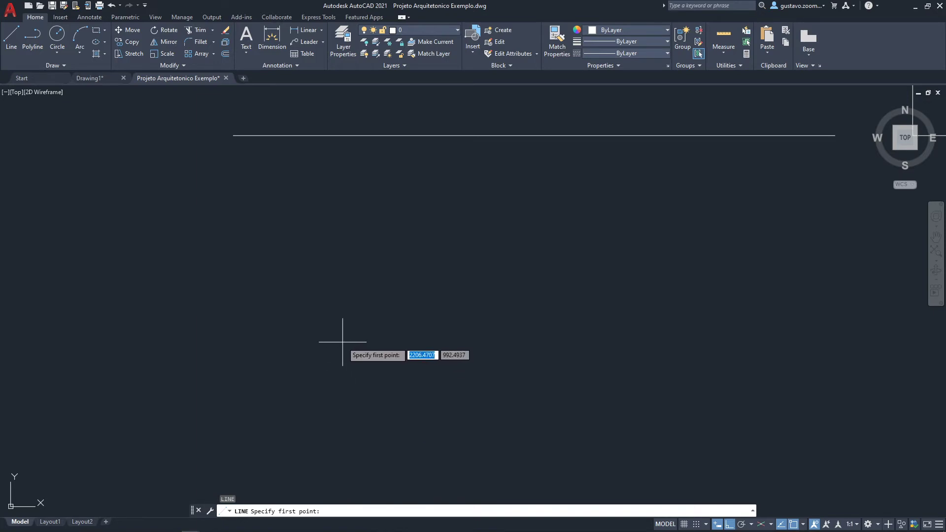
click(252, 314)
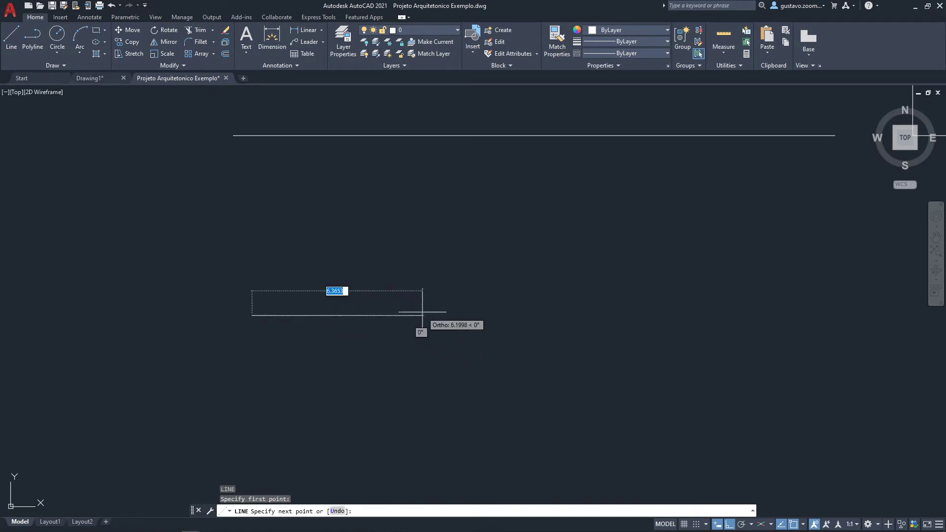
click(514, 315)
click(514, 436)
click(678, 437)
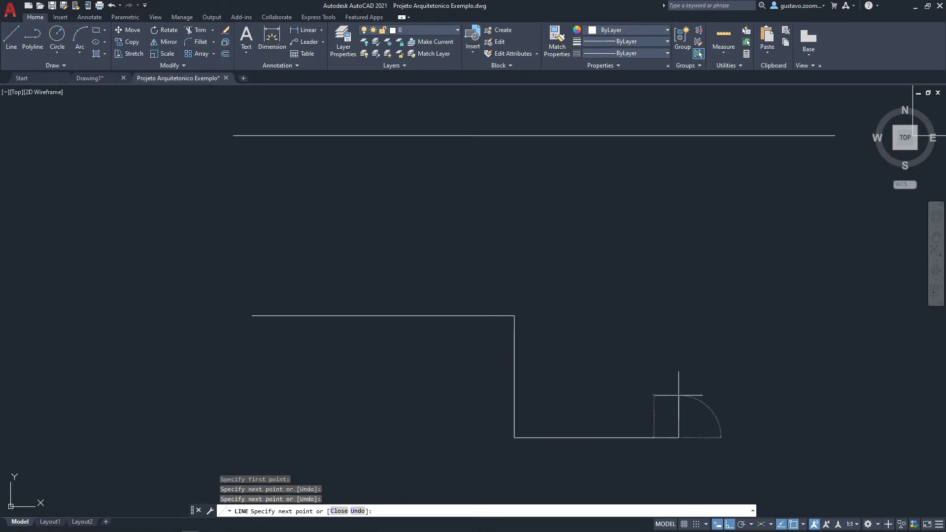
click(678, 297)
key(Escape)
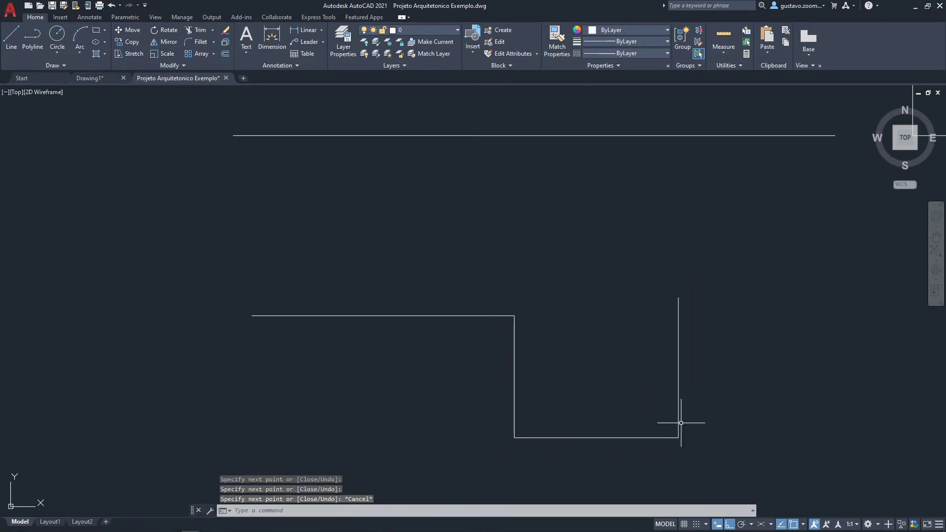
Step: Turn off Dynamic Input and draw a horizontal line about 12 units long below the tall vertical line
click(721, 525)
middle_drag(780, 433, 331, 374)
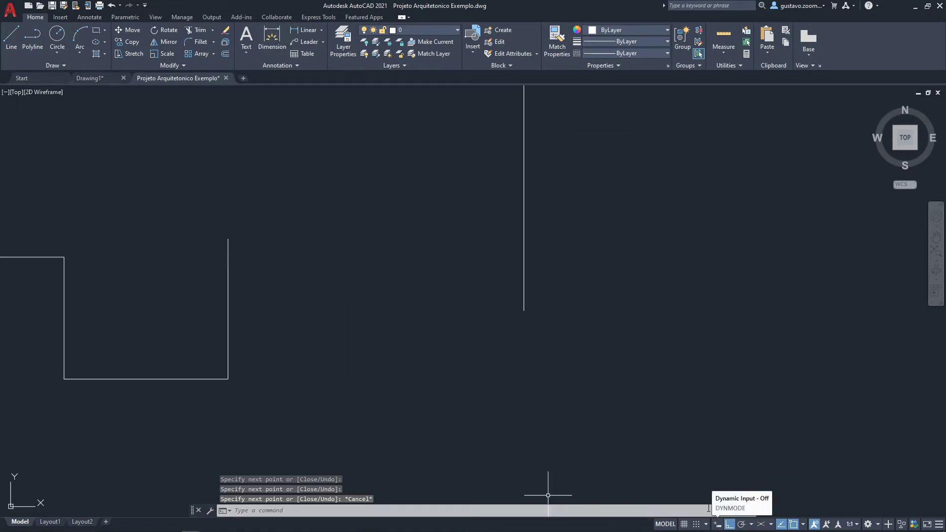
text(l)
key(Return)
click(307, 373)
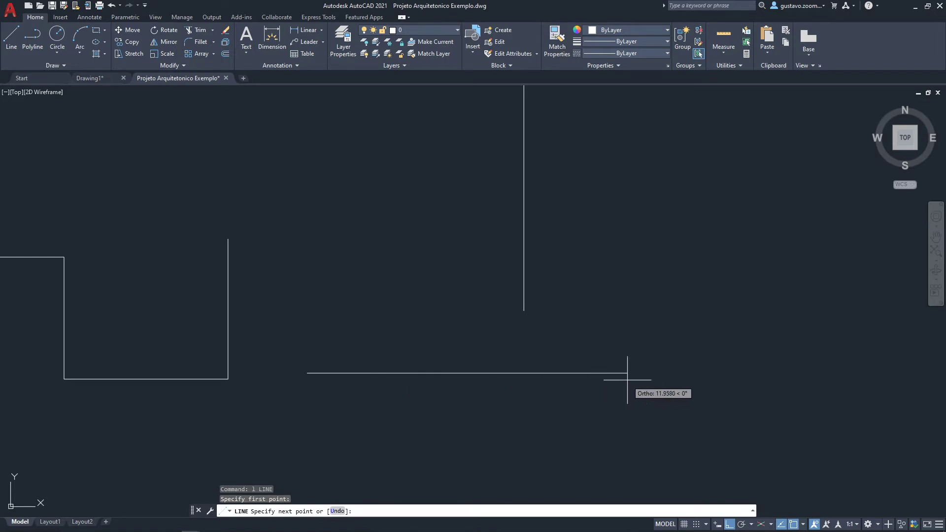
key(Escape)
Step: With Dynamic Input off, draw a nine-segment stepped line below the short horizontal line, ending with a long segment back to the left
middle_drag(627, 380, 584, 327)
text(l)
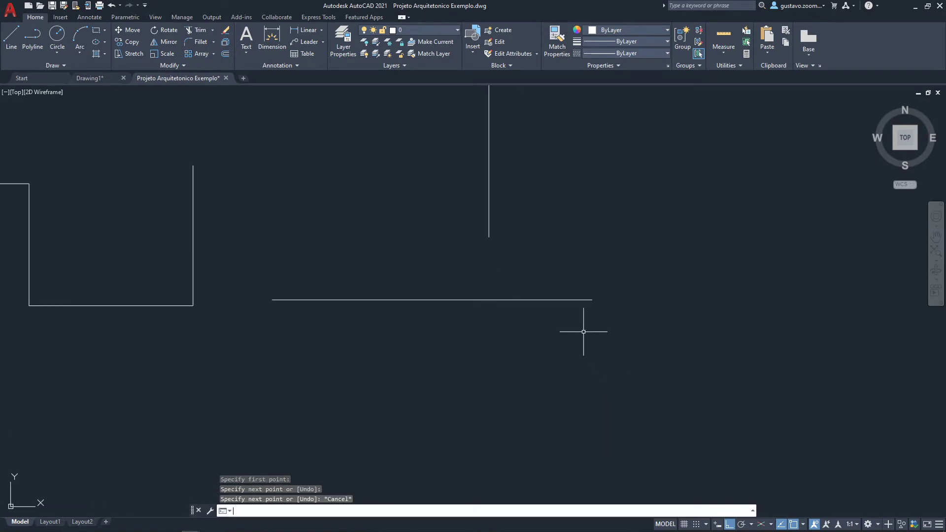
key(Return)
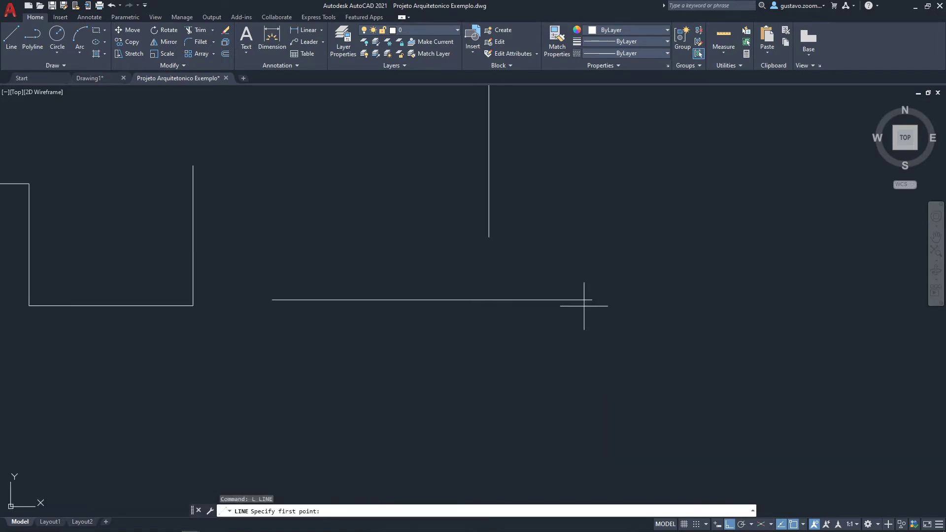
click(238, 367)
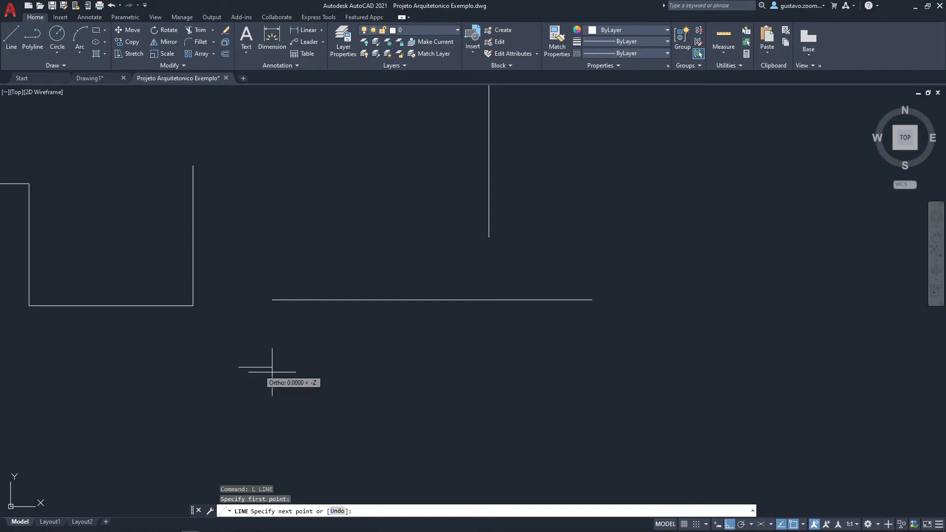
click(527, 367)
click(527, 426)
click(668, 426)
click(668, 330)
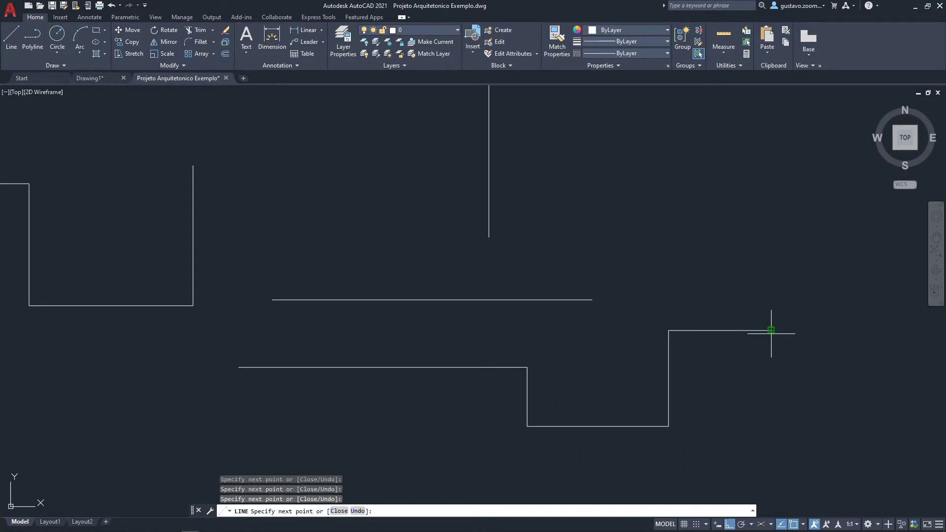
click(771, 330)
click(771, 394)
click(886, 394)
click(887, 448)
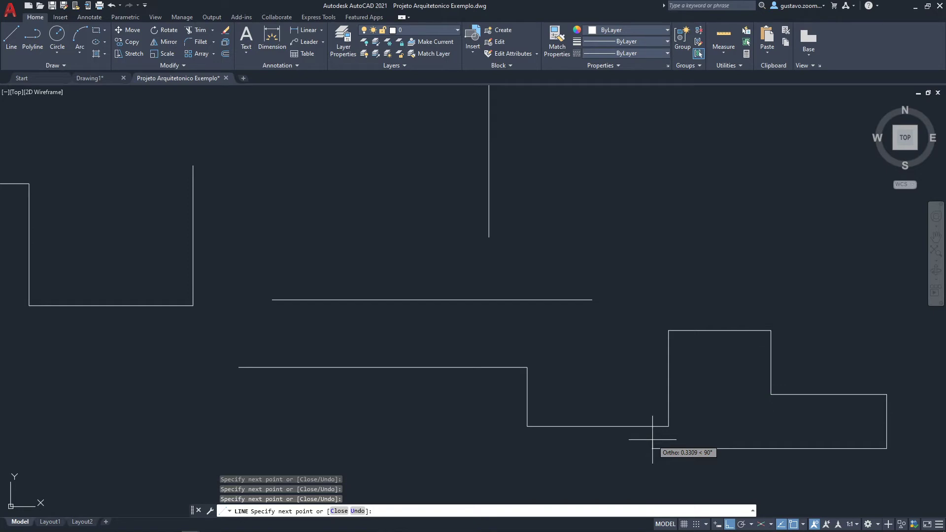
click(652, 439)
key(Return)
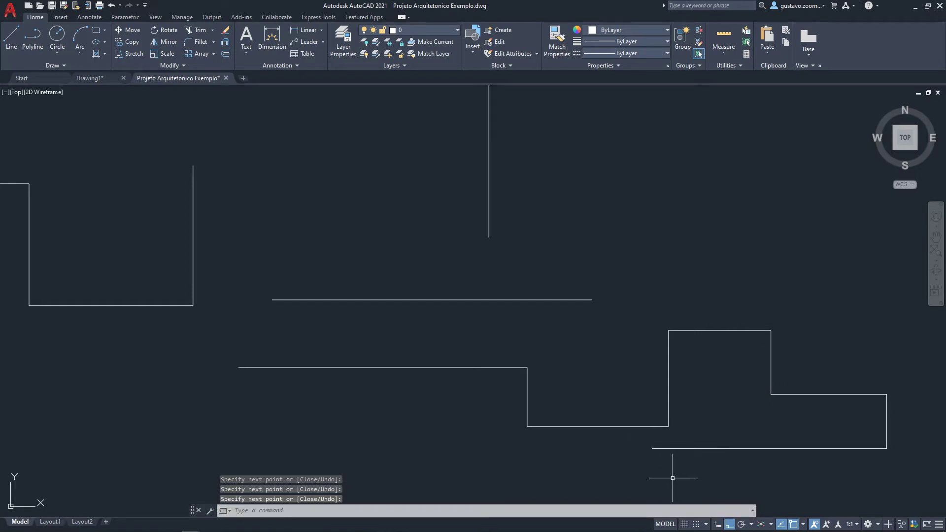
Step: Turn Dynamic Input back on and erase all practice lines below the floor plan
click(715, 525)
scroll(598, 394, down, 8)
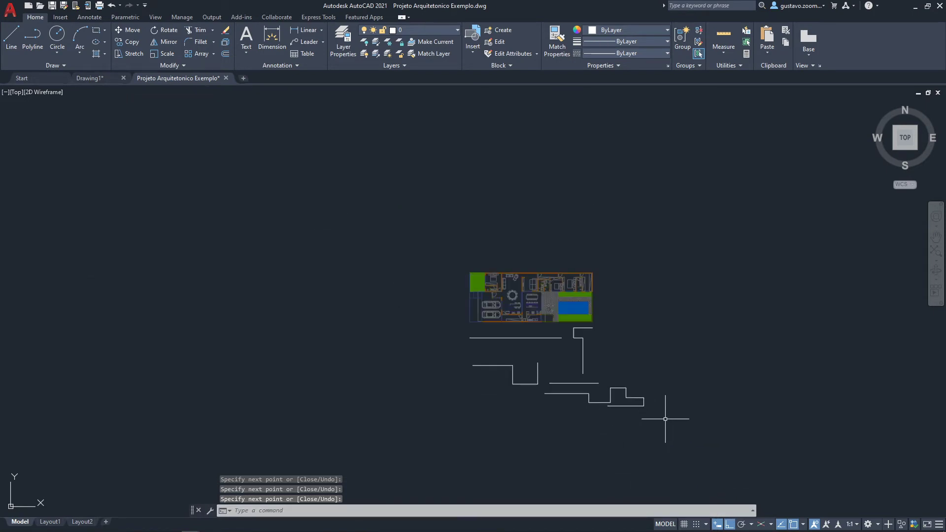
click(683, 408)
scroll(482, 341, up, 2)
click(444, 321)
key(Delete)
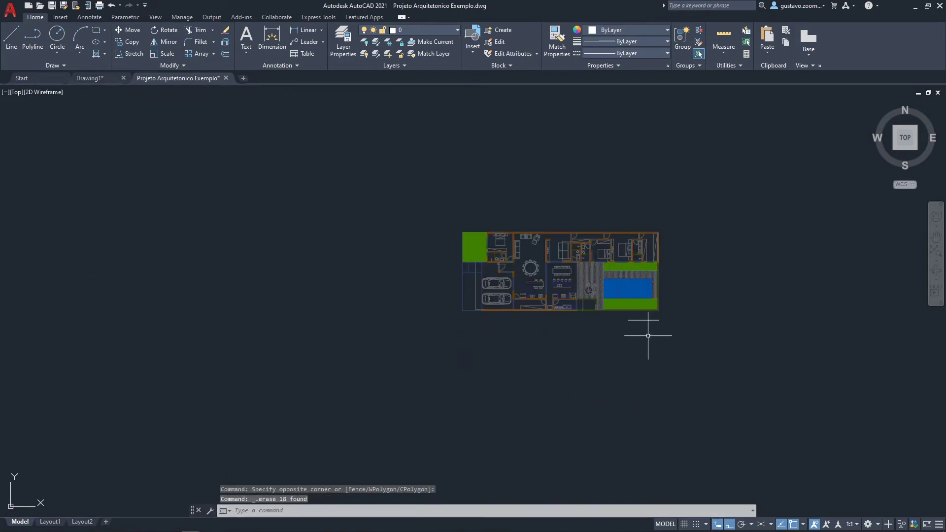
click(643, 320)
key(Delete)
middle_drag(655, 391, 455, 367)
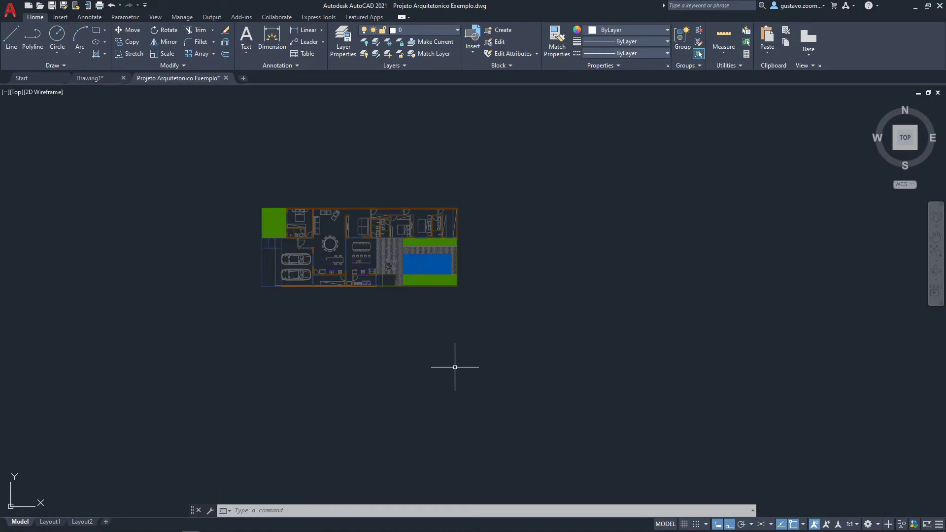
Step: Open the program options and look through the Display, Open and Save, and Files settings
mouse_move(158, 342)
middle_down()
mouse_move(291, 386)
mouse_move(273, 344)
middle_up()
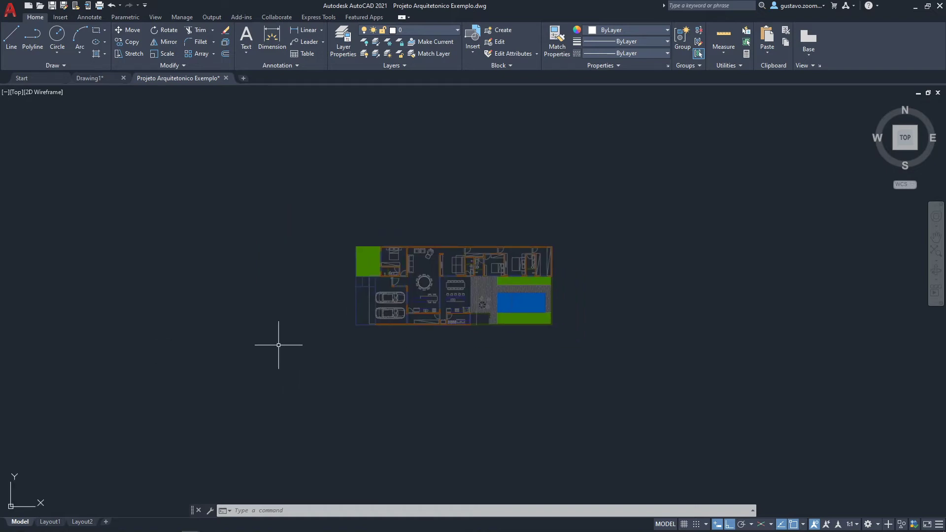
text(OP)
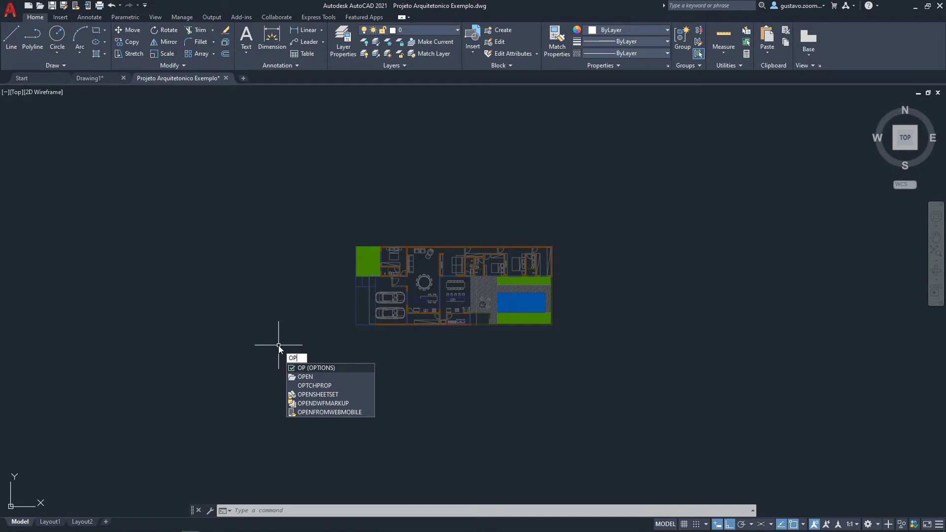
key(Escape)
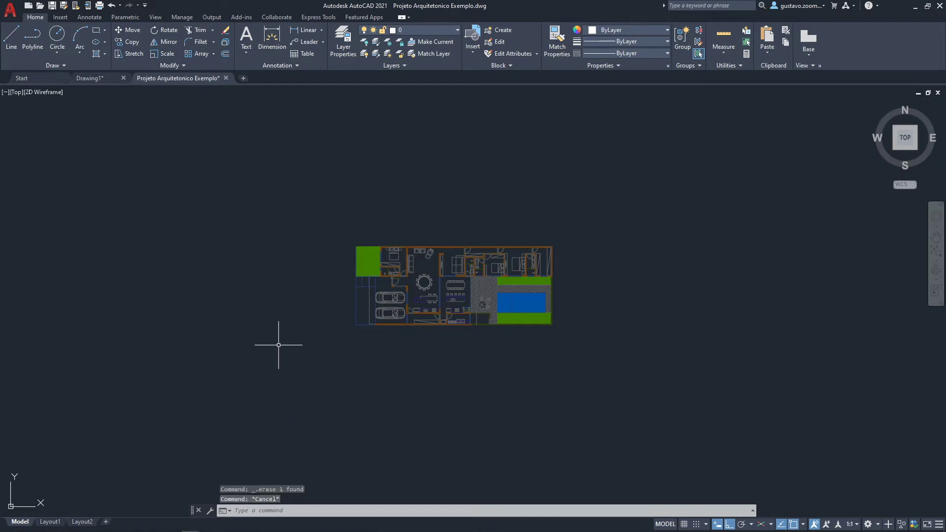
click(11, 9)
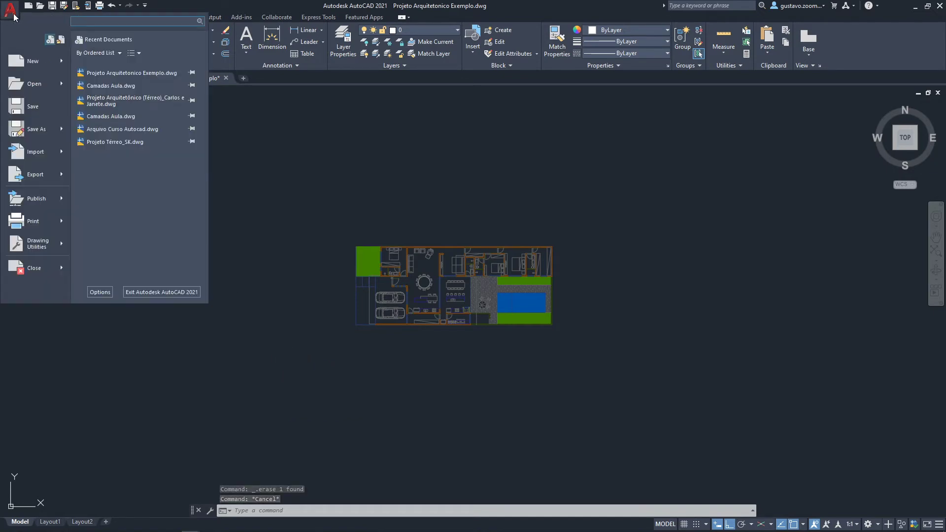
click(110, 291)
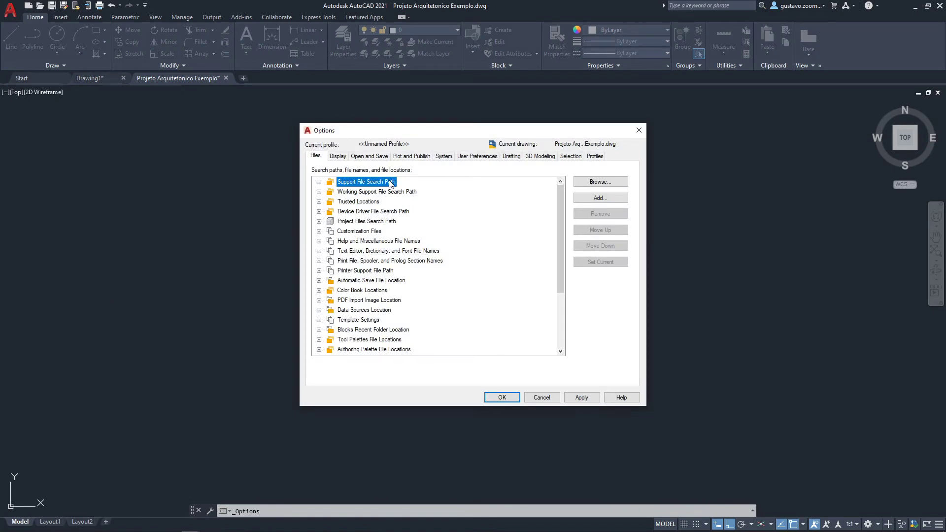
click(337, 156)
click(370, 156)
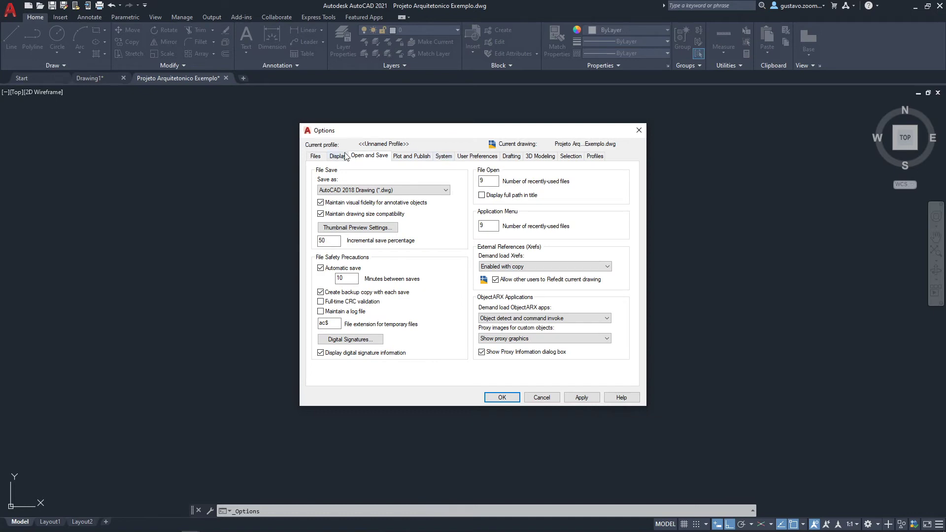
click(315, 157)
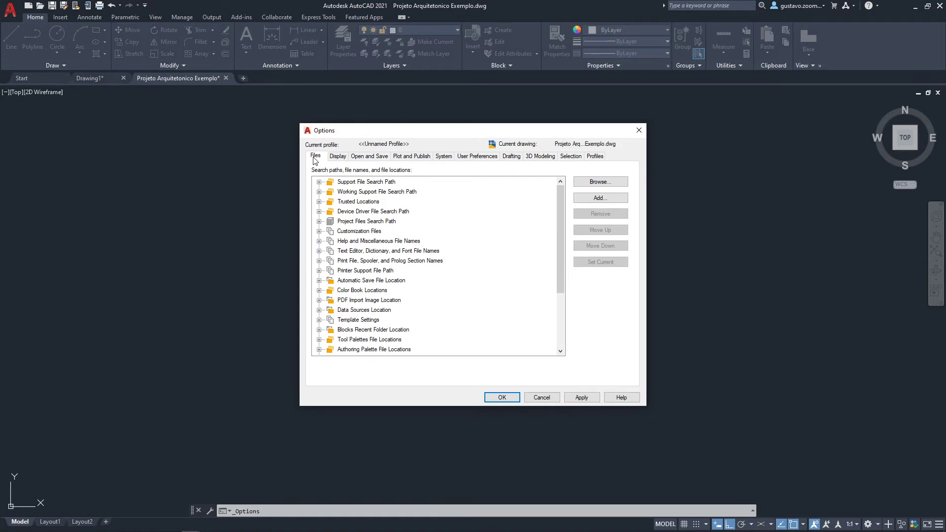
Step: Set the interface color theme to Light in the display options and apply it
click(338, 156)
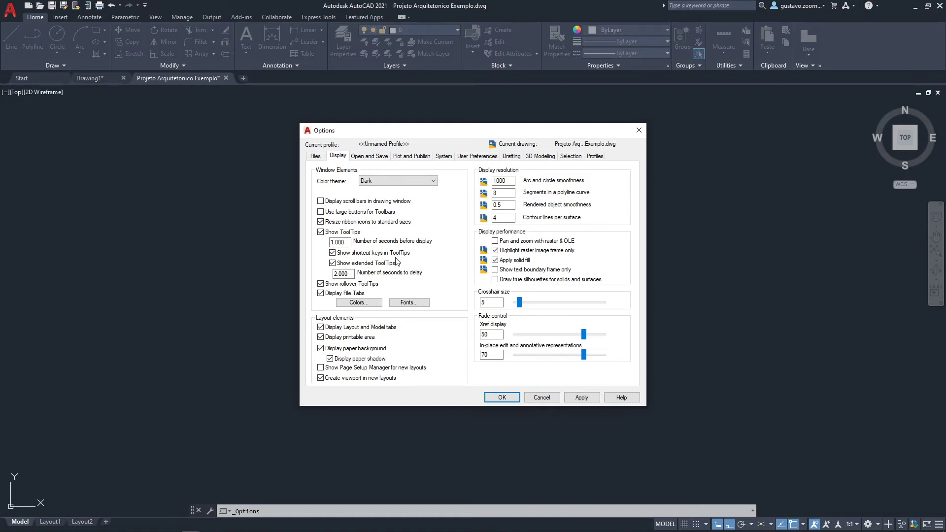
click(385, 184)
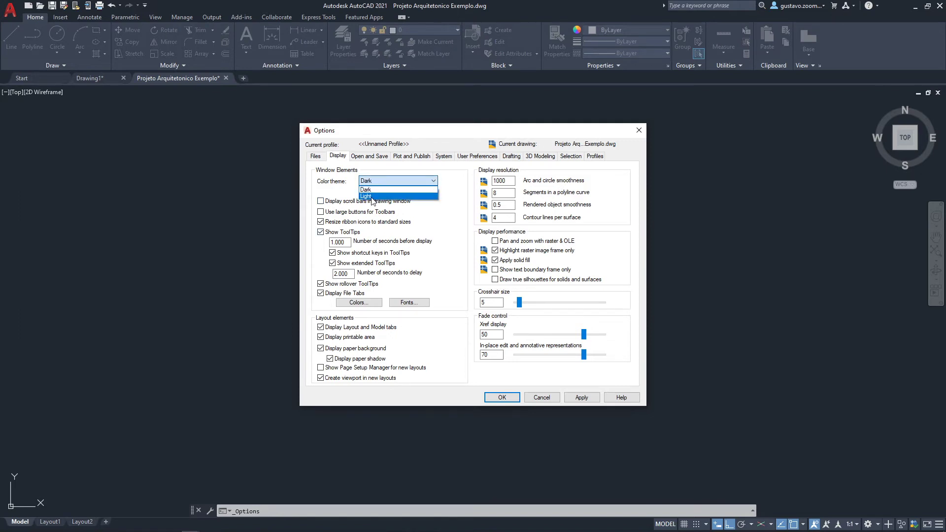
click(371, 197)
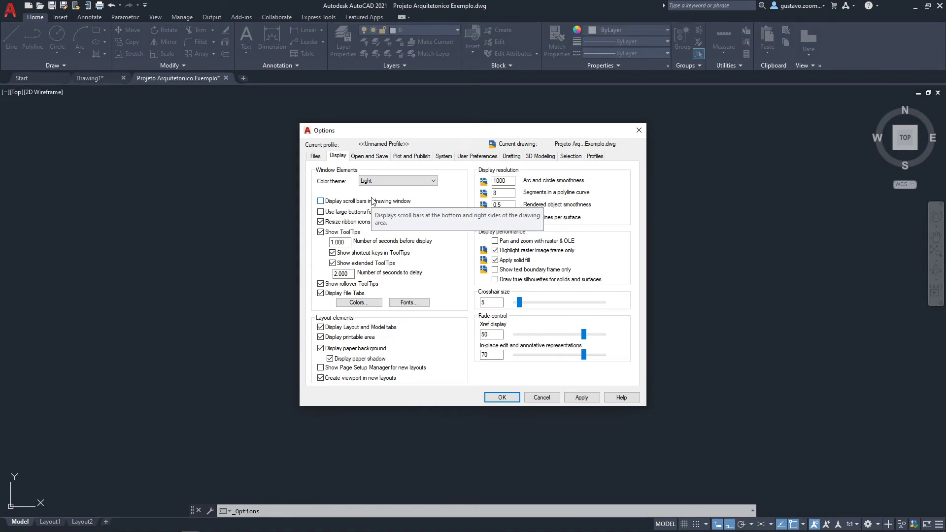
click(501, 397)
click(498, 397)
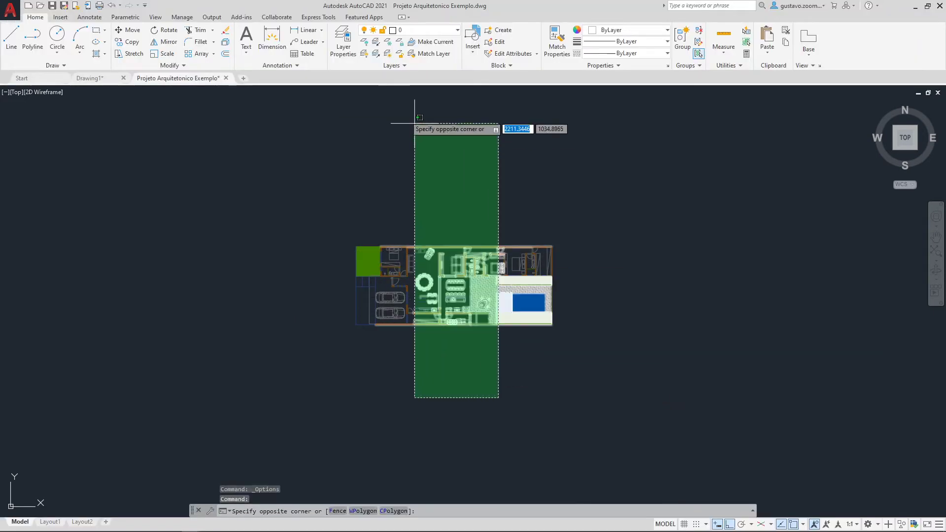
click(650, 378)
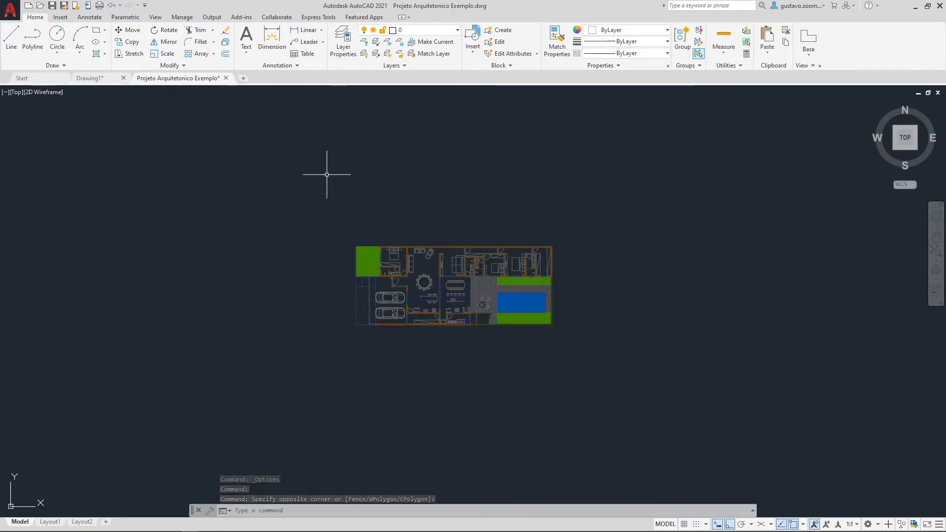
Step: Set the uniform background color of 2D model space to White and apply it
text(op)
key(Return)
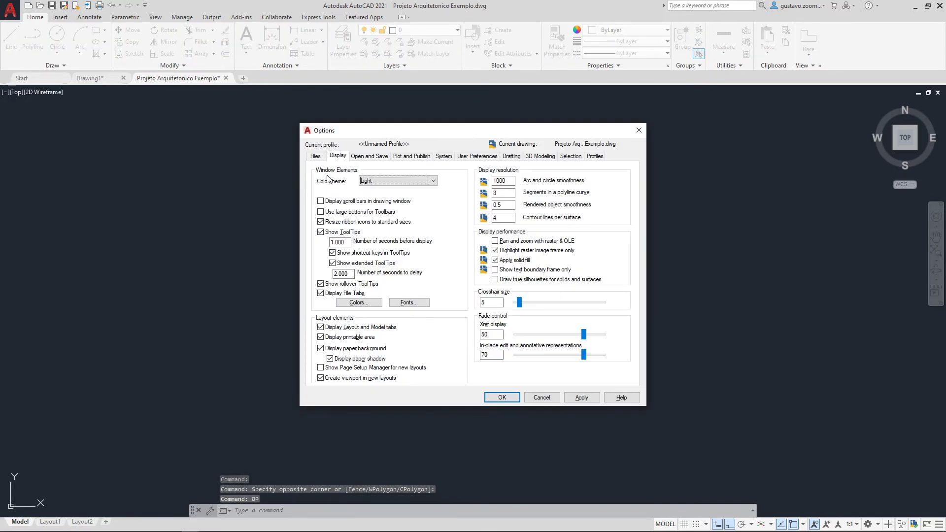
click(353, 303)
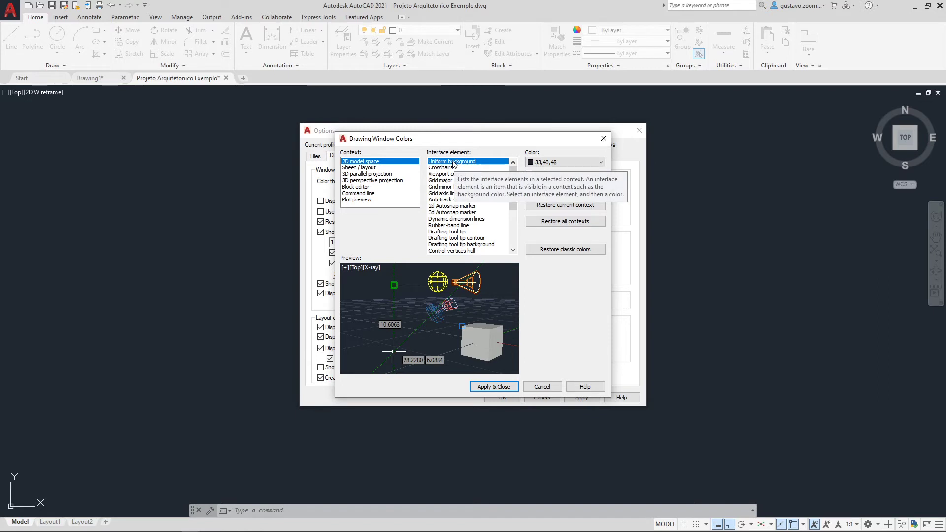
click(548, 162)
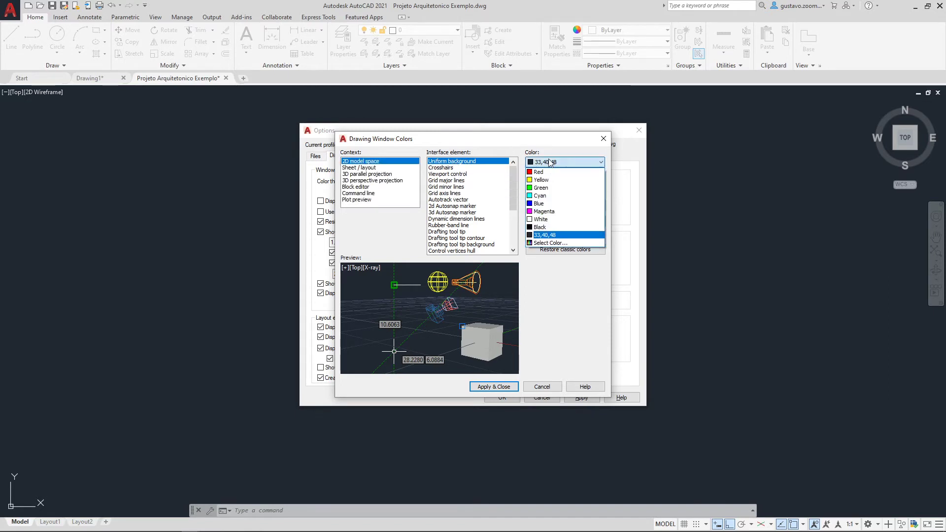
click(541, 220)
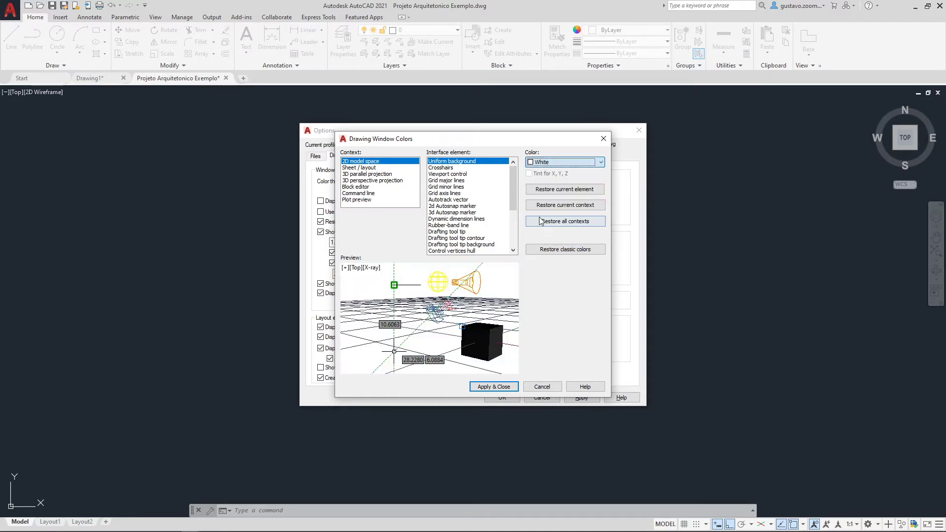
click(505, 387)
click(509, 399)
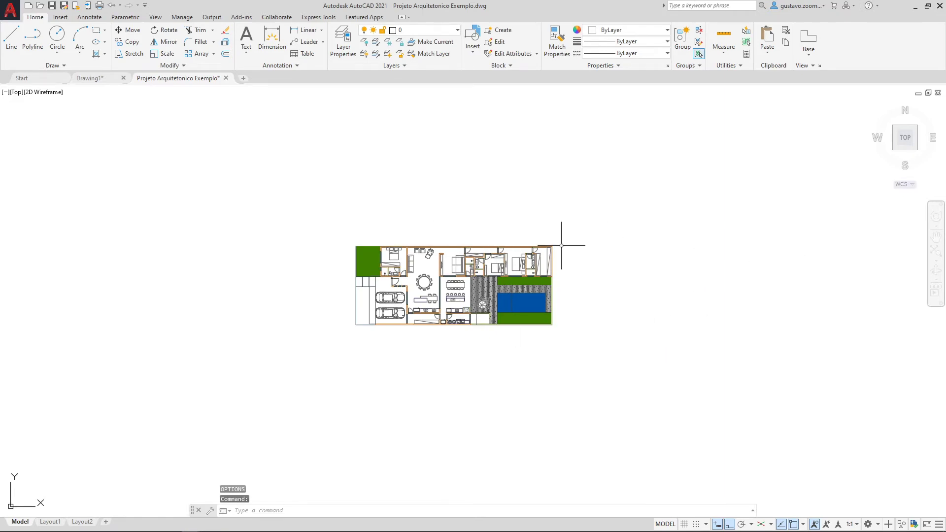
Step: Reopen the display options and set the interface color theme to Dark
middle_drag(527, 268, 528, 262)
scroll(524, 266, up, 6)
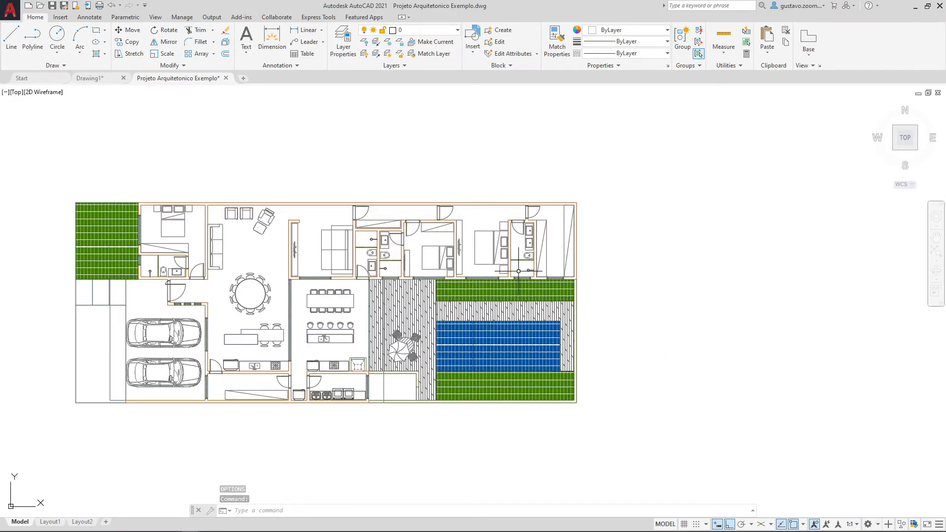
scroll(520, 271, down, 2)
middle_drag(520, 271, 581, 277)
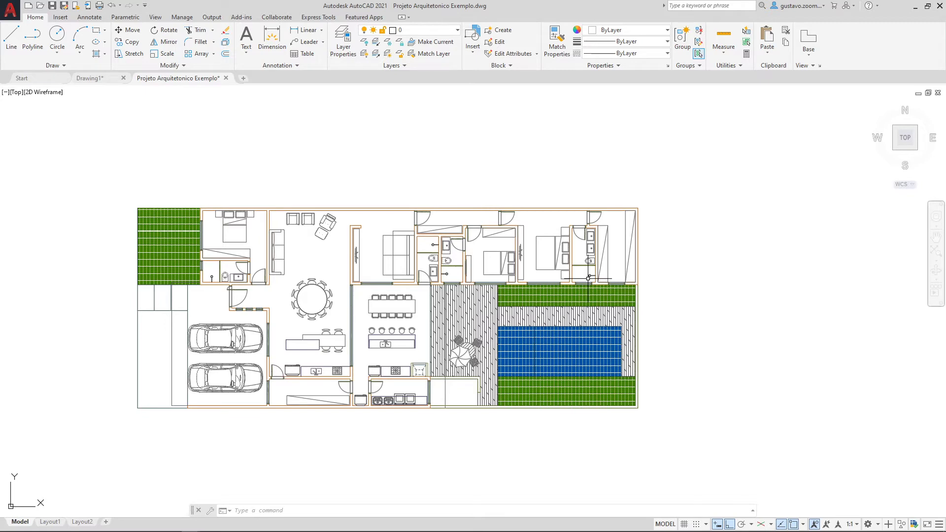
text(op)
key(Return)
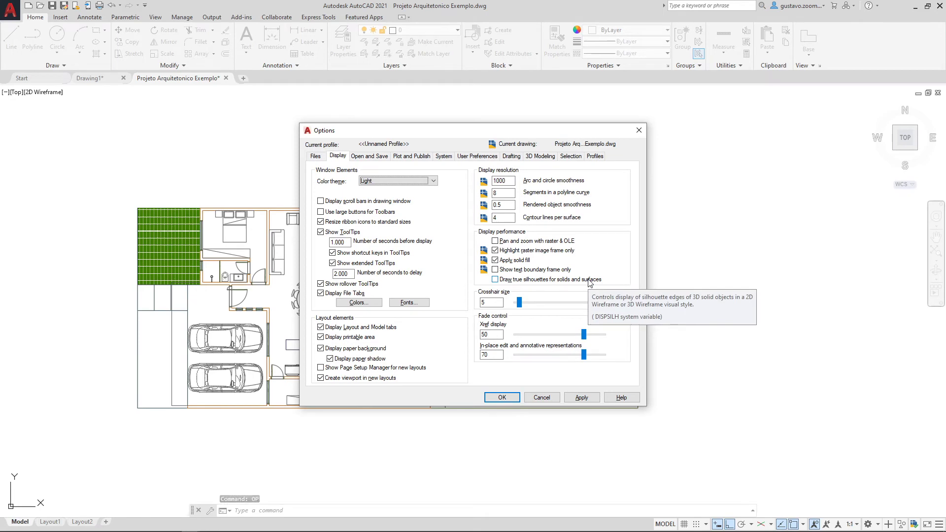
click(394, 179)
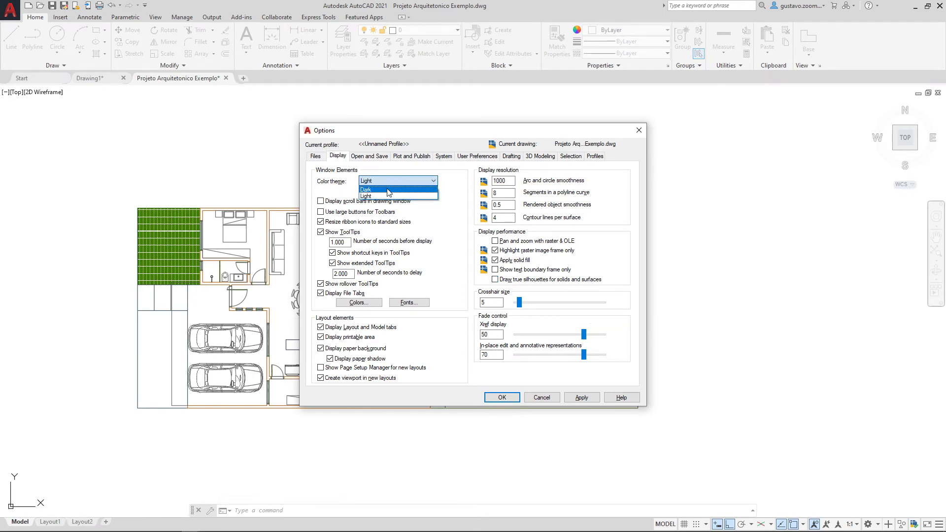
click(380, 190)
Step: Set the uniform background color of 2D model space to Magenta and apply the display options
click(348, 305)
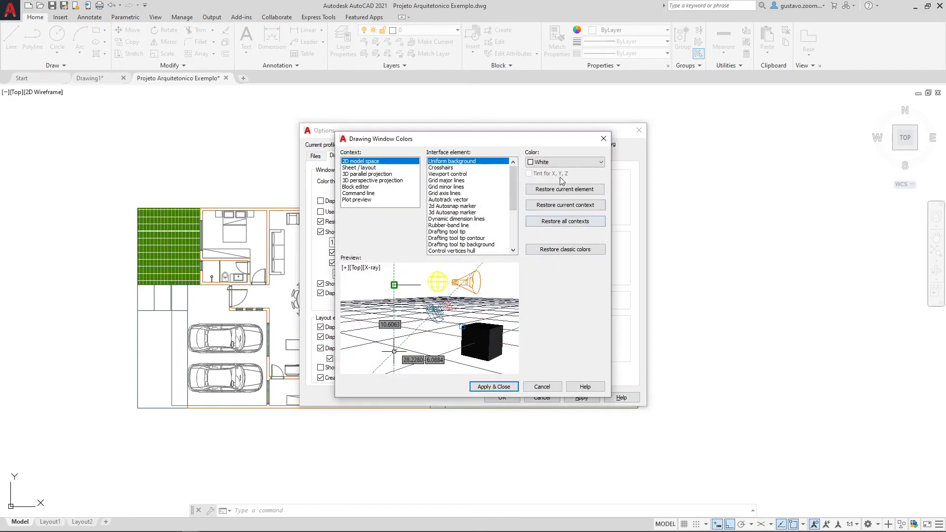
click(565, 162)
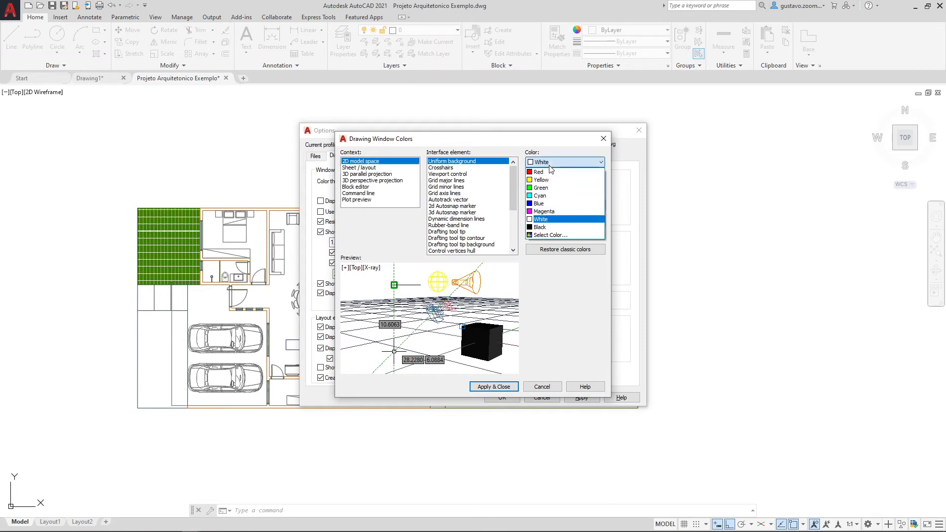
click(543, 211)
click(503, 388)
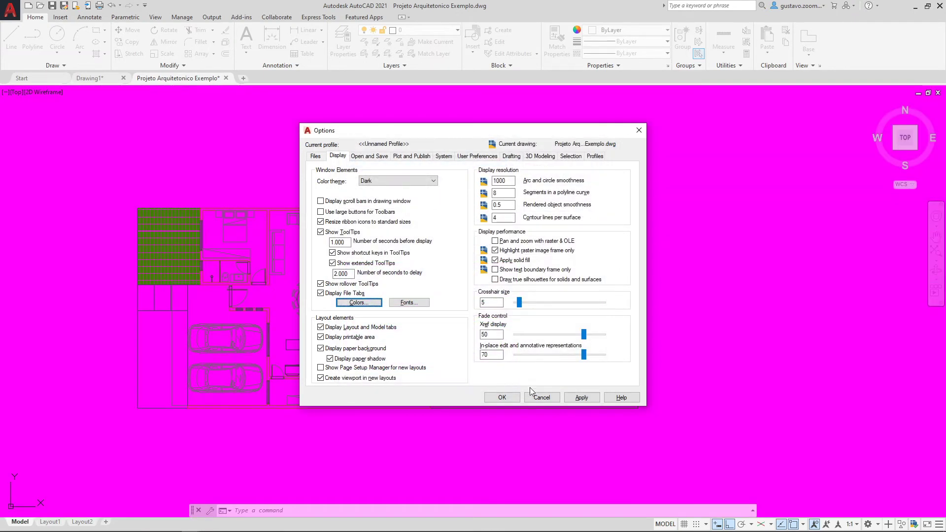
click(562, 399)
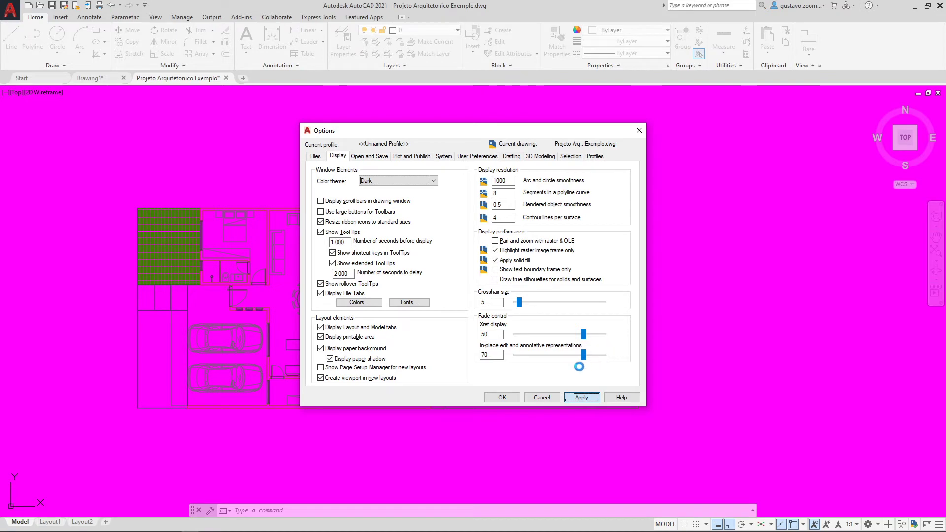
click(501, 398)
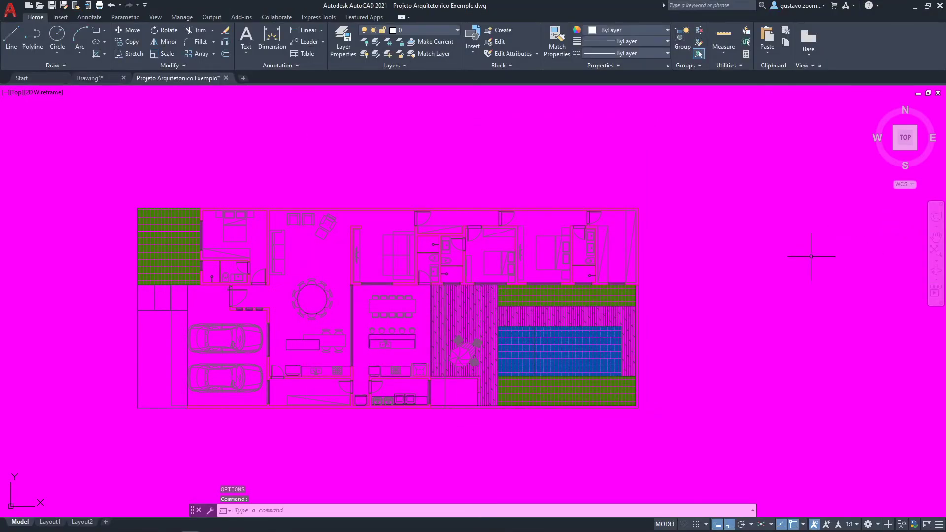
Step: Reopen the drawing window colors and bring up the color choices for the uniform background
text(op)
key(Return)
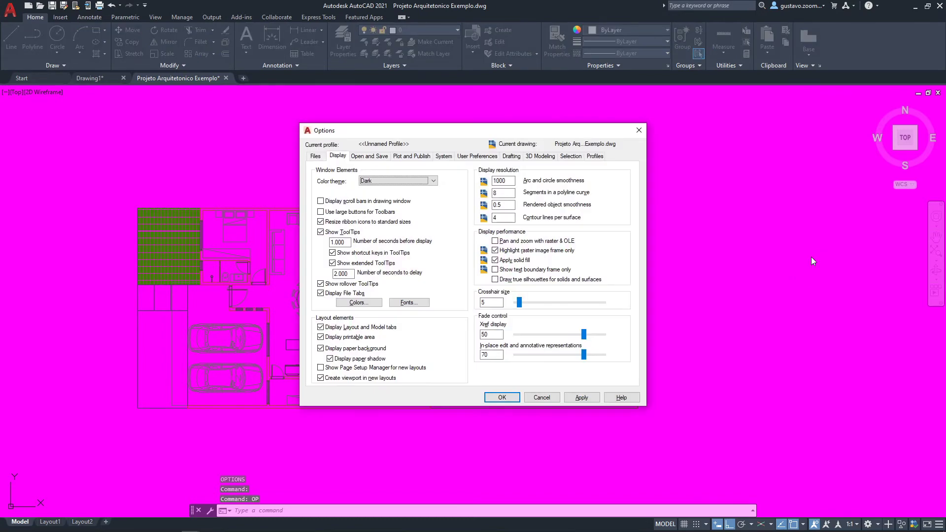
click(358, 303)
click(564, 162)
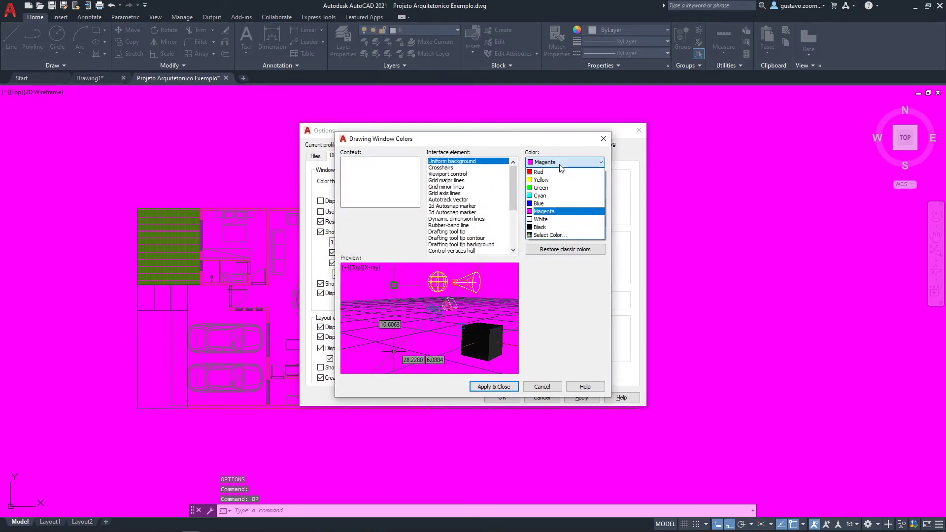
Step: Set the 2D model space uniform background colour to Black, then apply the change and close the options
click(554, 227)
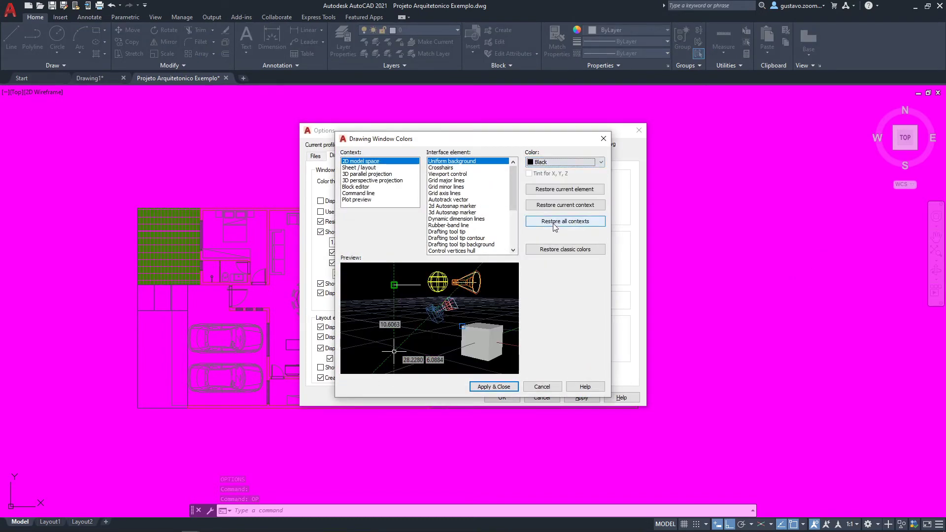
click(494, 387)
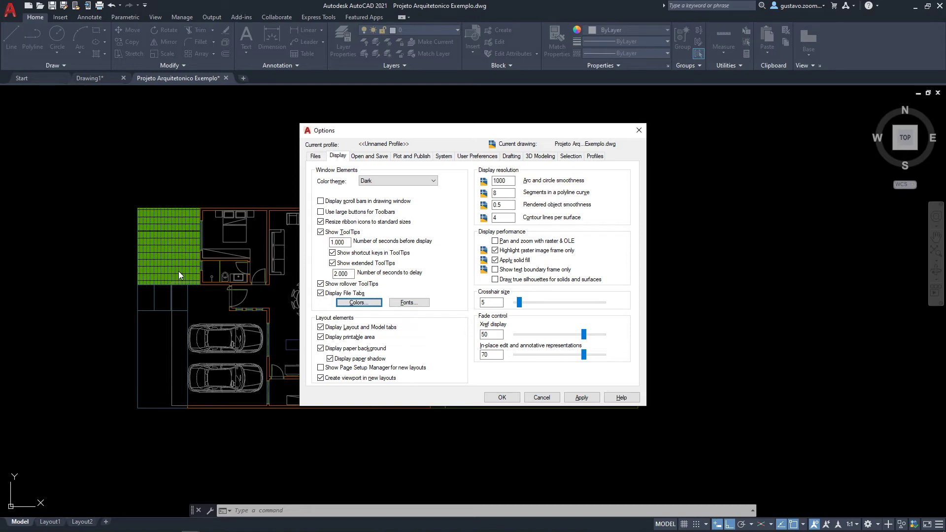
click(574, 400)
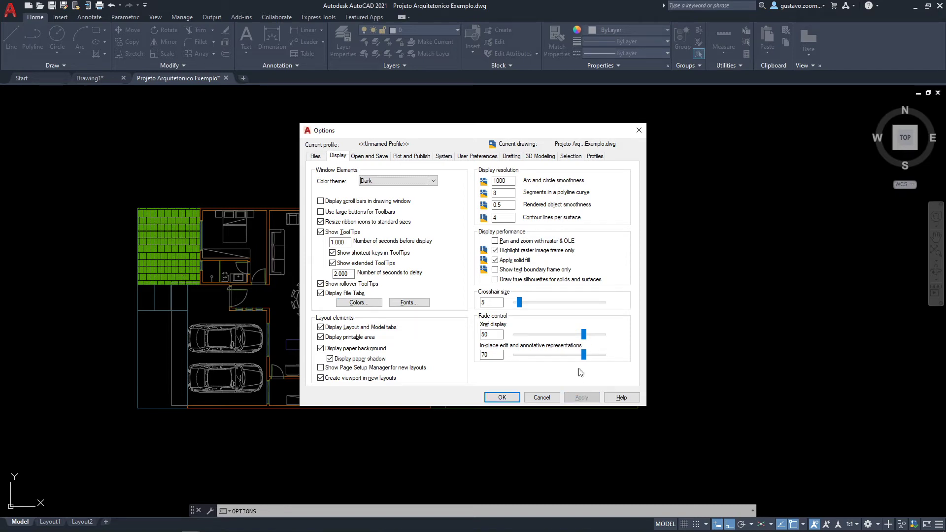
click(502, 397)
Step: Set the crosshair size to 41 in the display options and apply it
middle_drag(683, 232, 645, 224)
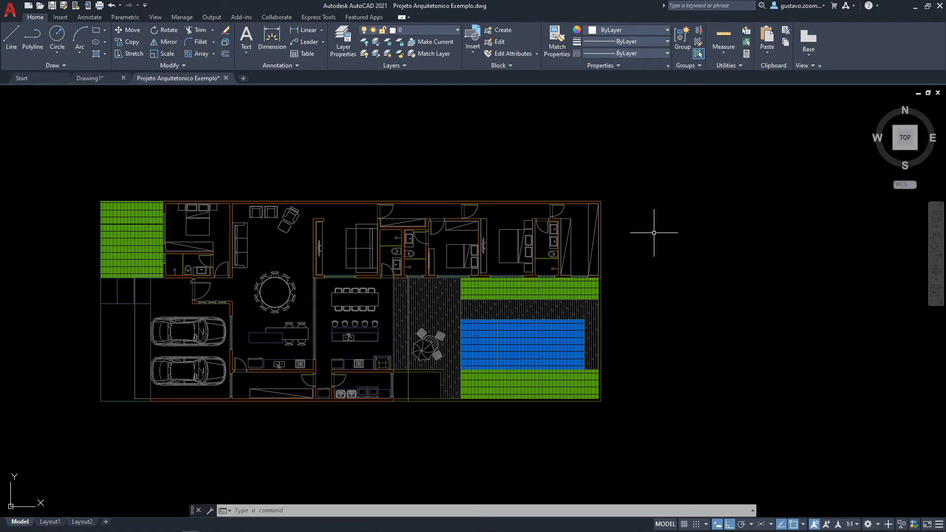
text(op)
key(Return)
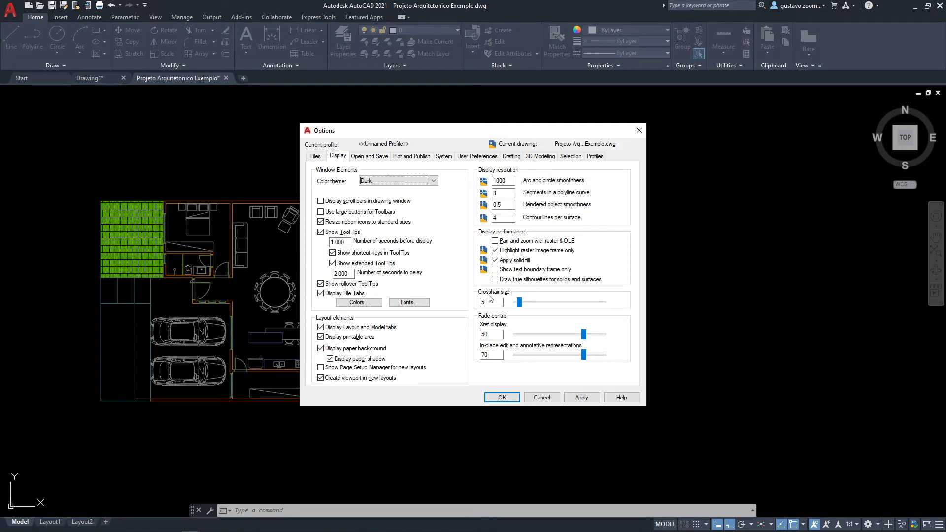
drag(518, 302, 533, 302)
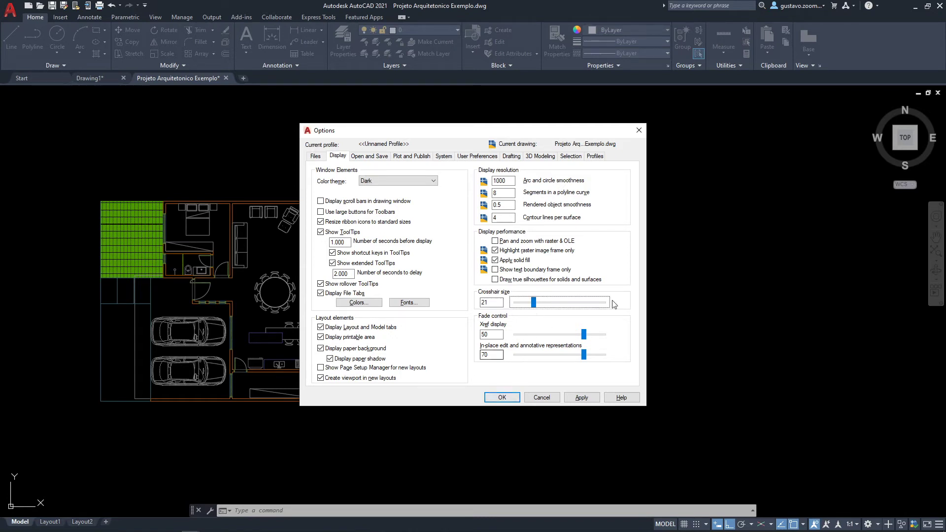
click(546, 304)
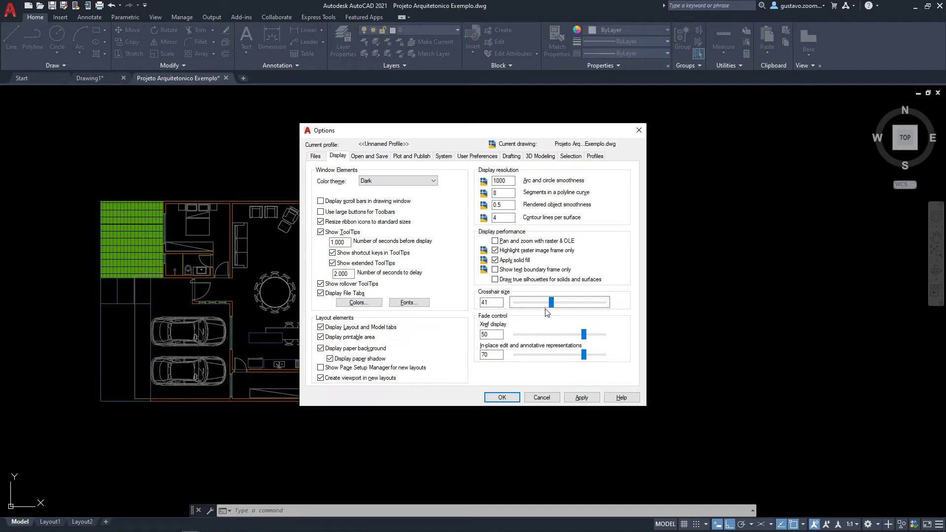
click(581, 397)
click(501, 397)
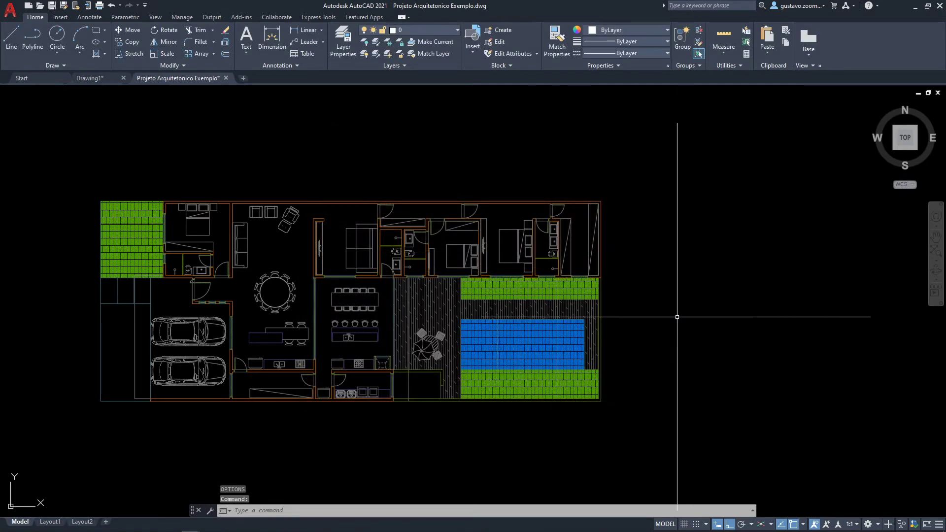
Step: Increase the crosshair size to 100 in the display options and accept it
text(op)
key(Return)
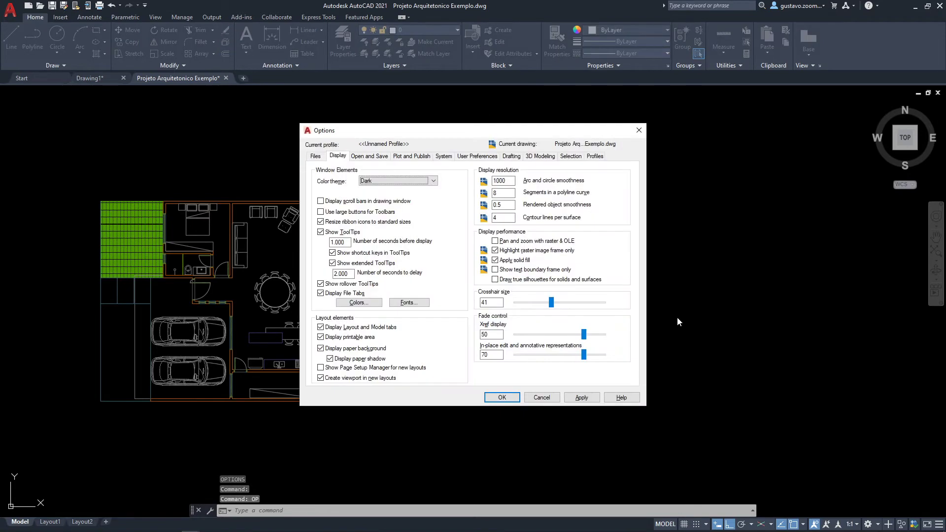
drag(551, 301, 602, 302)
click(507, 400)
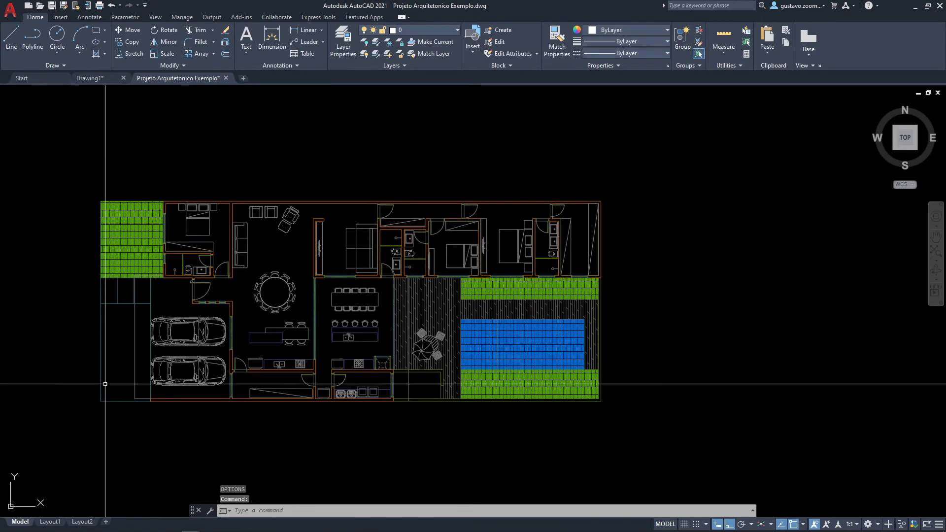
Step: Set the crosshair size to 7 in the display options and accept it
middle_drag(650, 416, 690, 386)
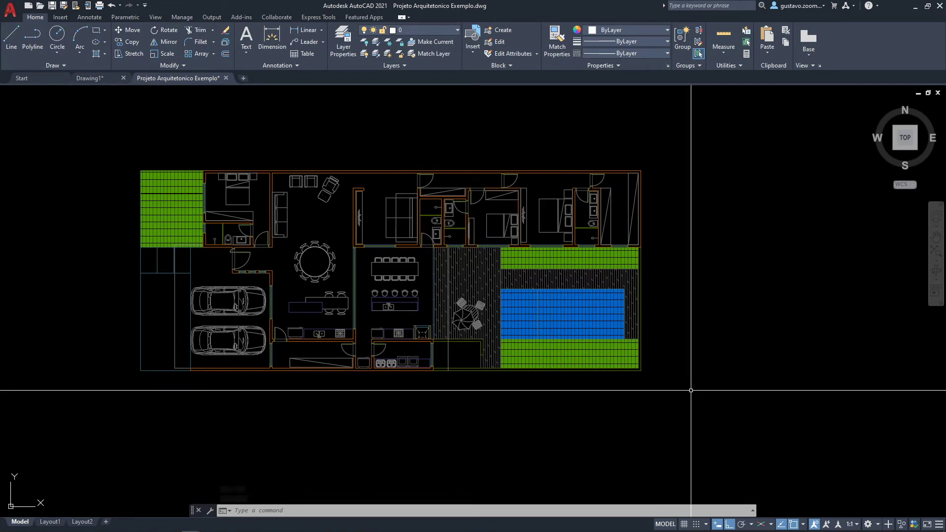
text(op)
key(Return)
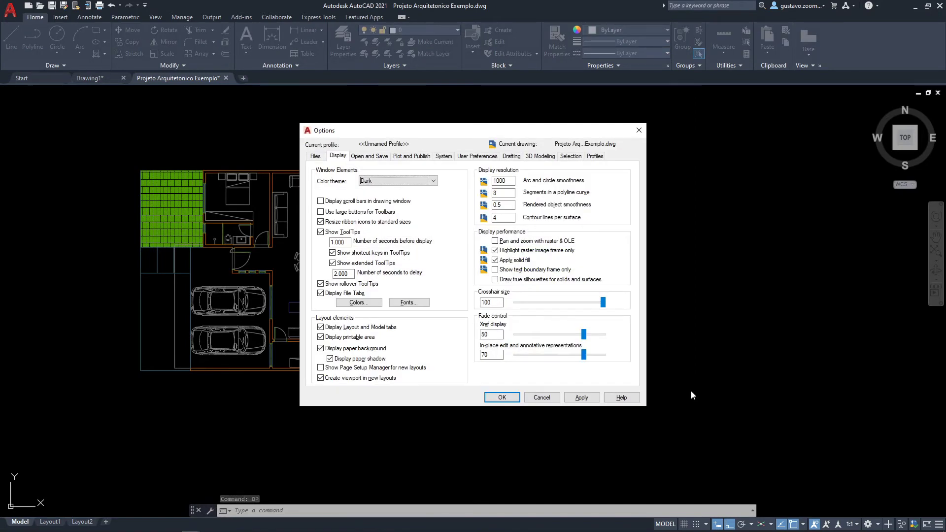
click(490, 302)
drag(489, 303, 478, 303)
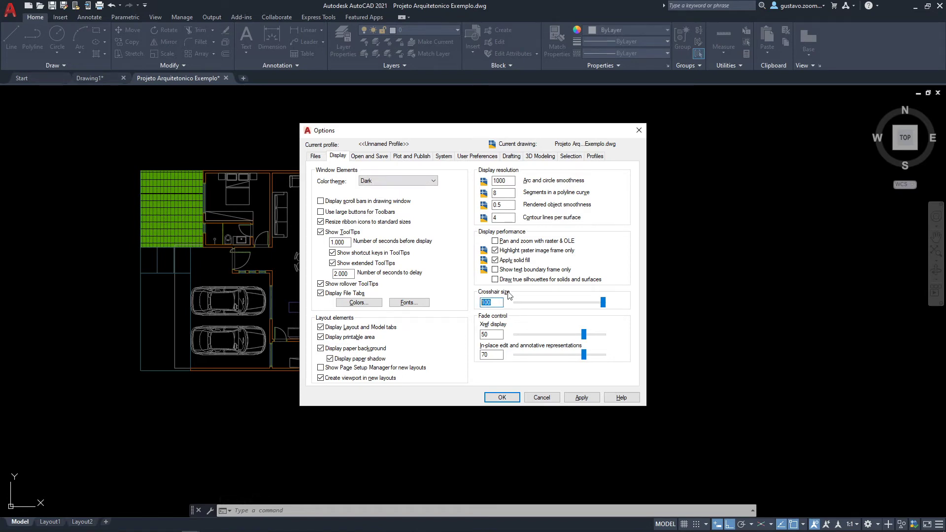
text(7)
click(501, 397)
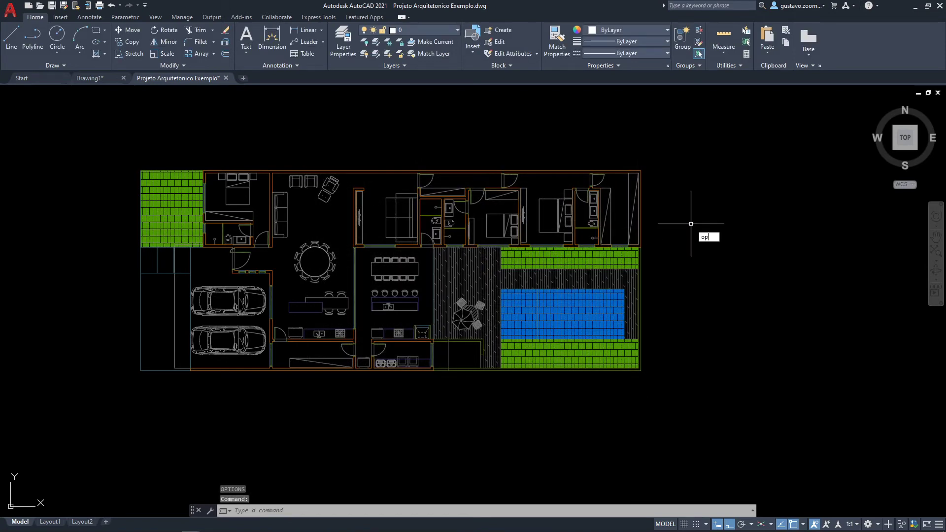
Step: Set the default save format to AutoCAD 2010/LT2010 Drawing (*.dwg) in the options, review the automatic save settings, and accept
text(op)
key(Return)
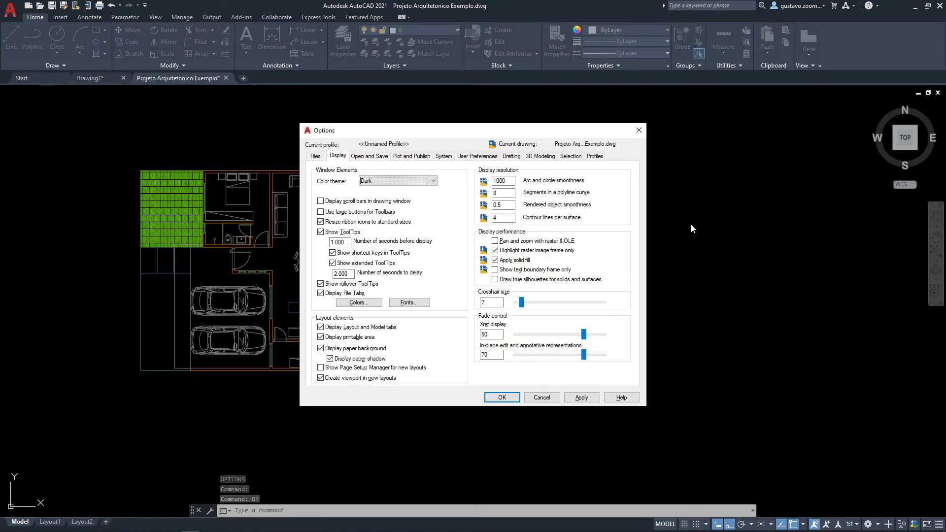
click(377, 157)
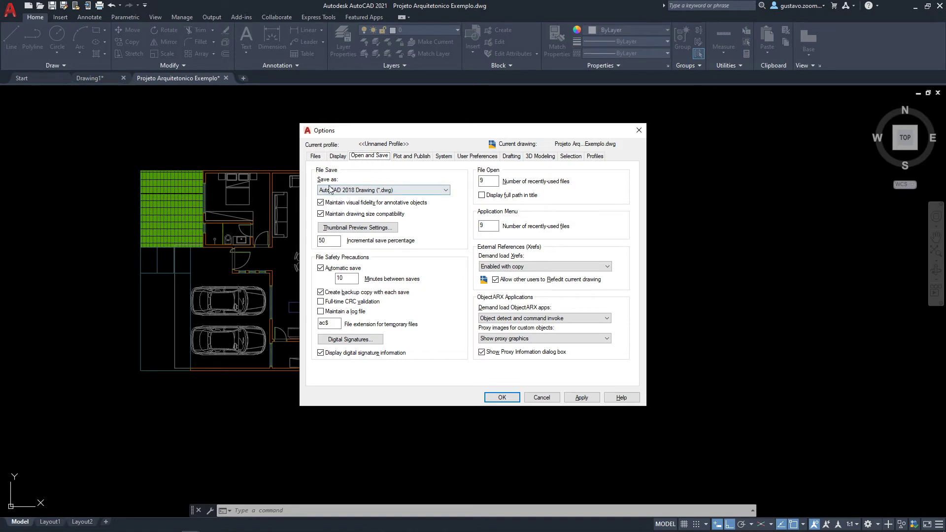
click(398, 190)
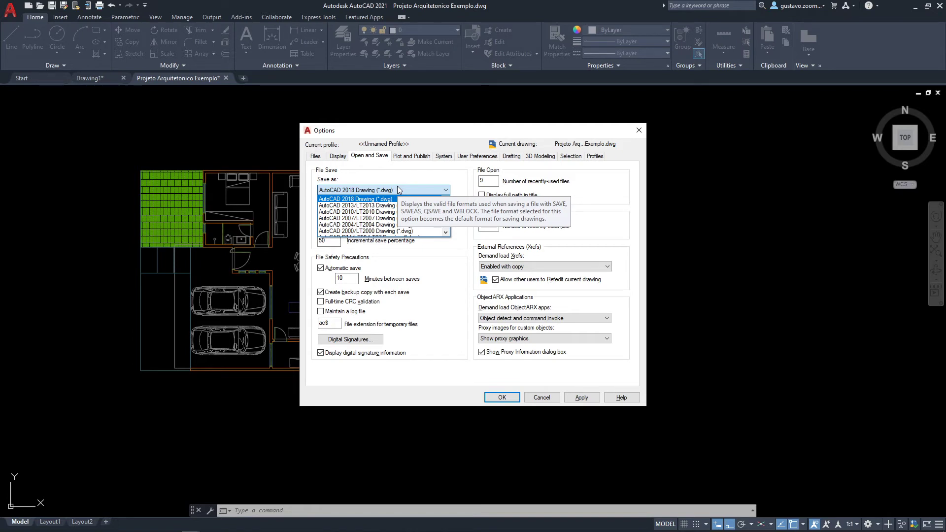
click(366, 212)
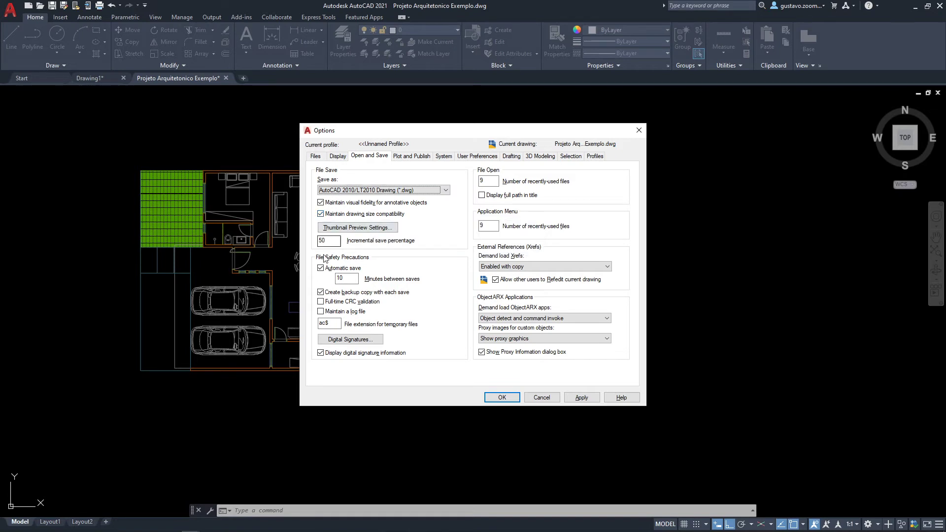
mouse_move(359, 272)
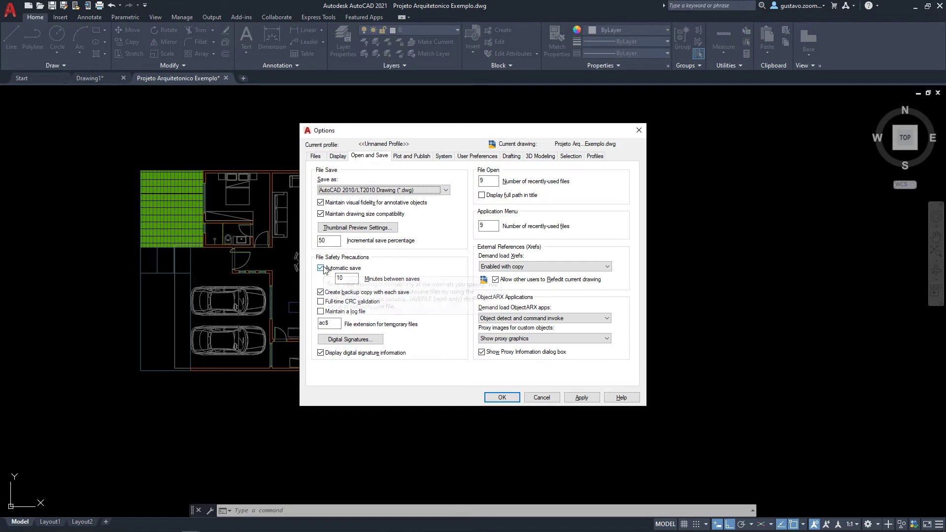
mouse_move(324, 270)
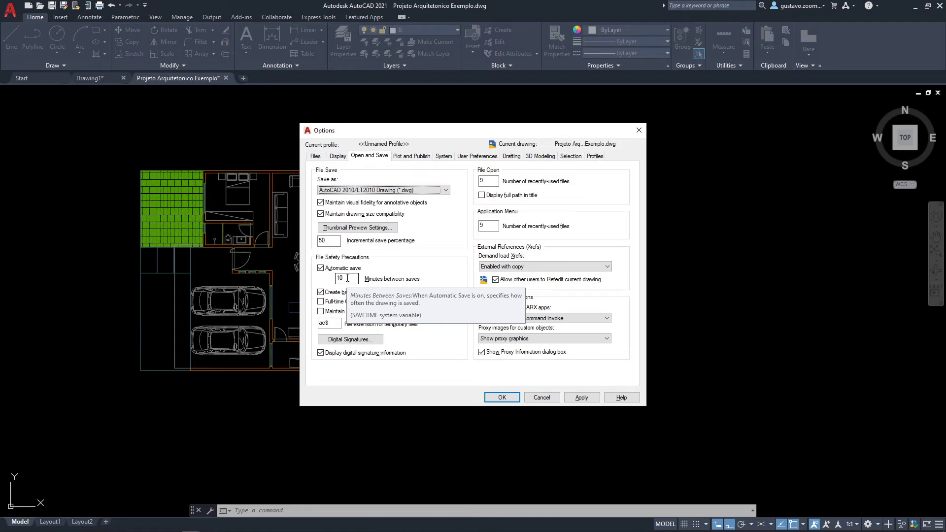
click(502, 396)
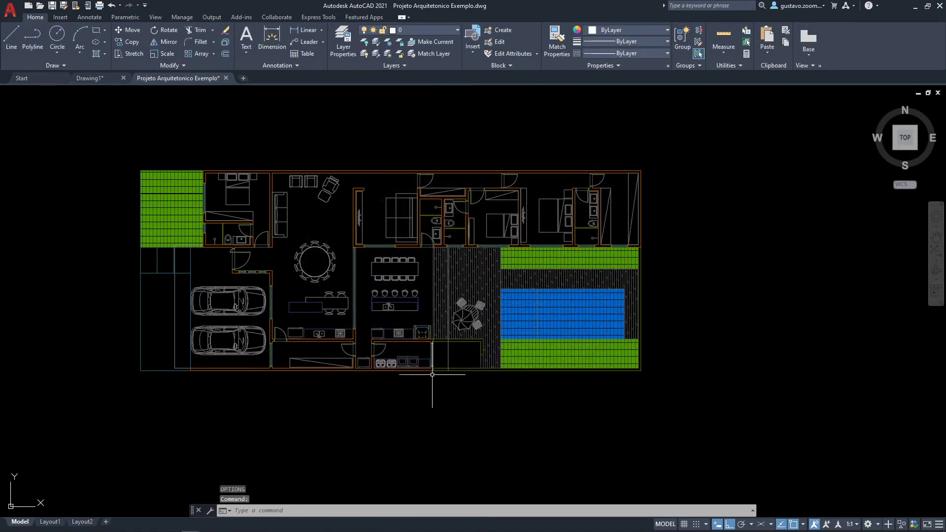
Step: Switch to the Drawing1 file
middle_drag(455, 254, 508, 286)
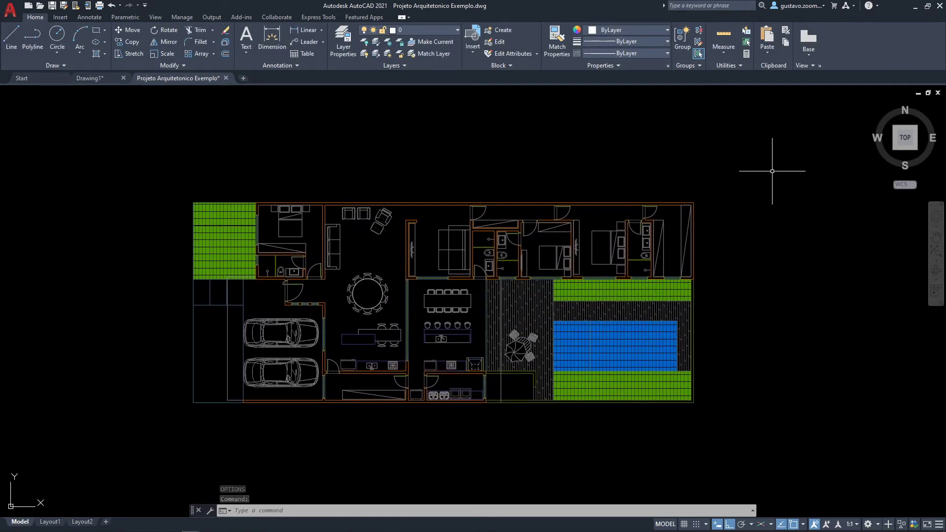
click(90, 78)
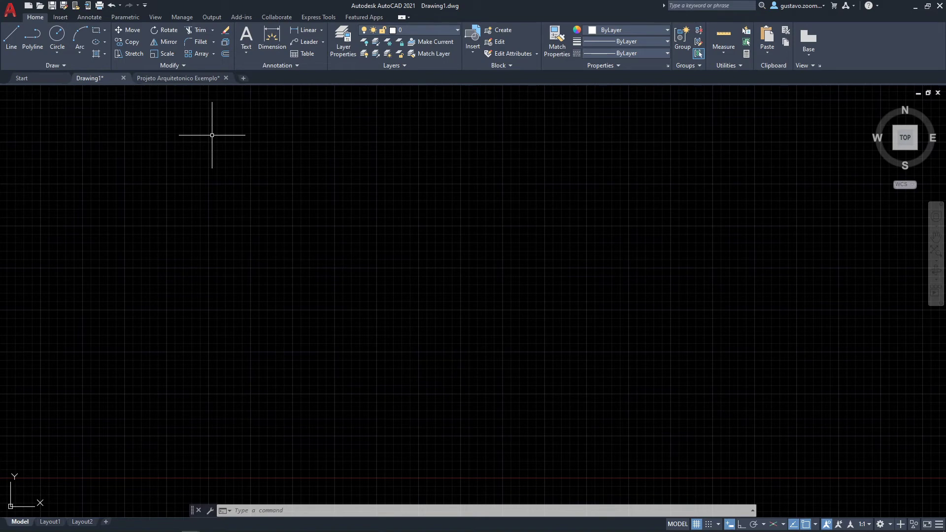
middle_drag(207, 173, 376, 177)
middle_drag(266, 252, 260, 220)
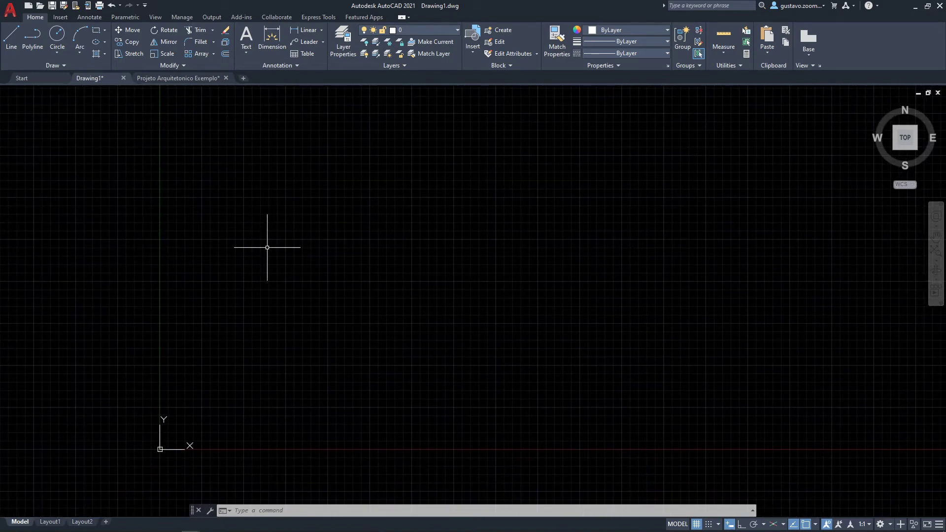
Step: Turn on Ortho mode and draw a horizontal line 1 unit long, above and to the right of the origin
text(l)
key(Return)
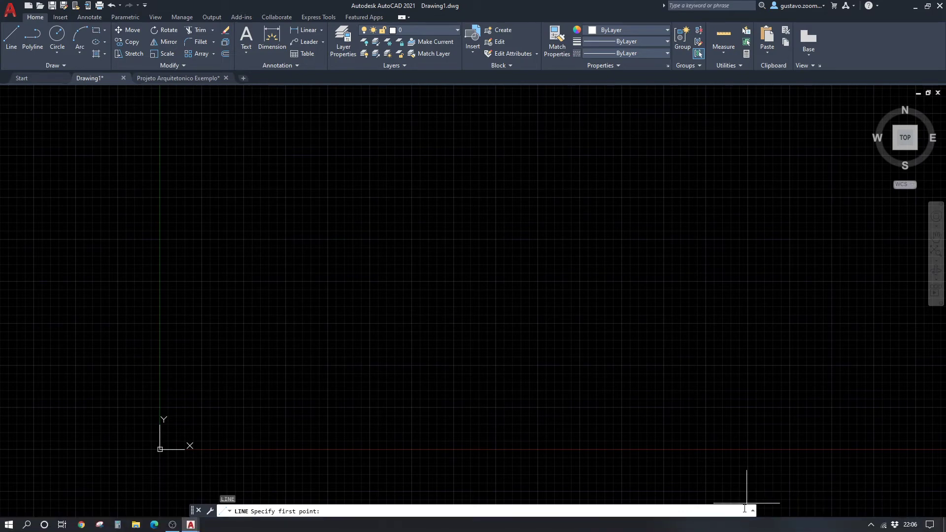
click(741, 523)
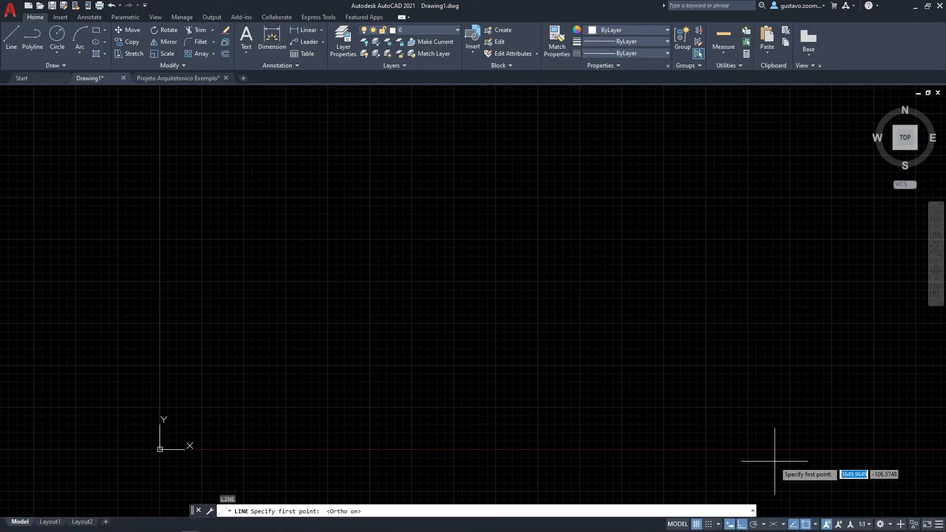
click(290, 384)
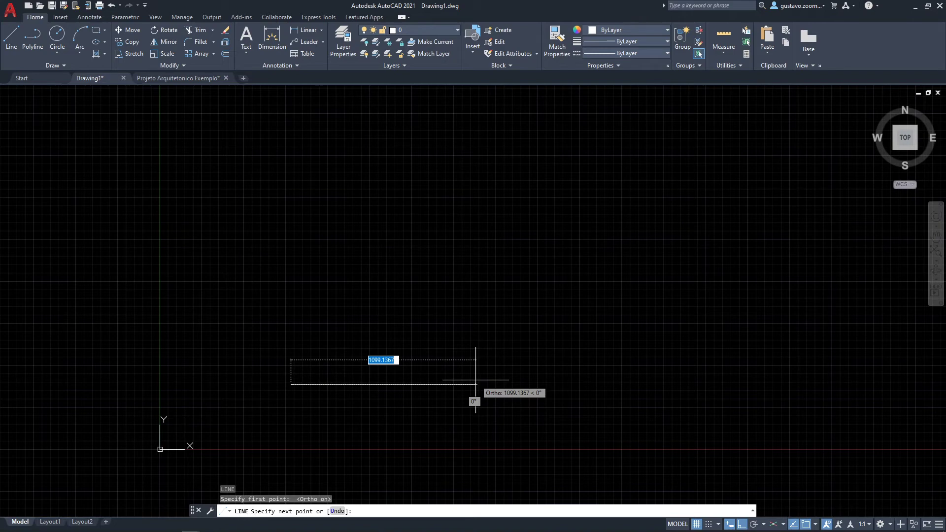
text(1)
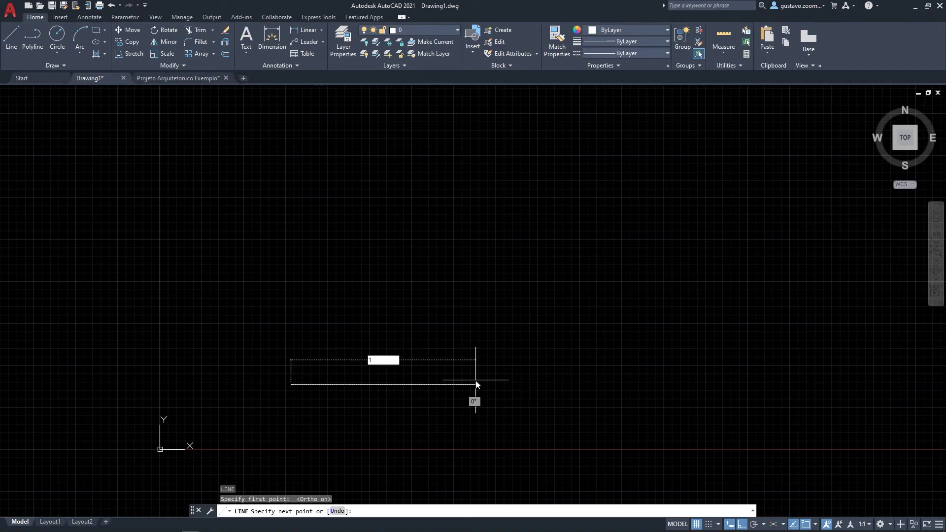
key(Return)
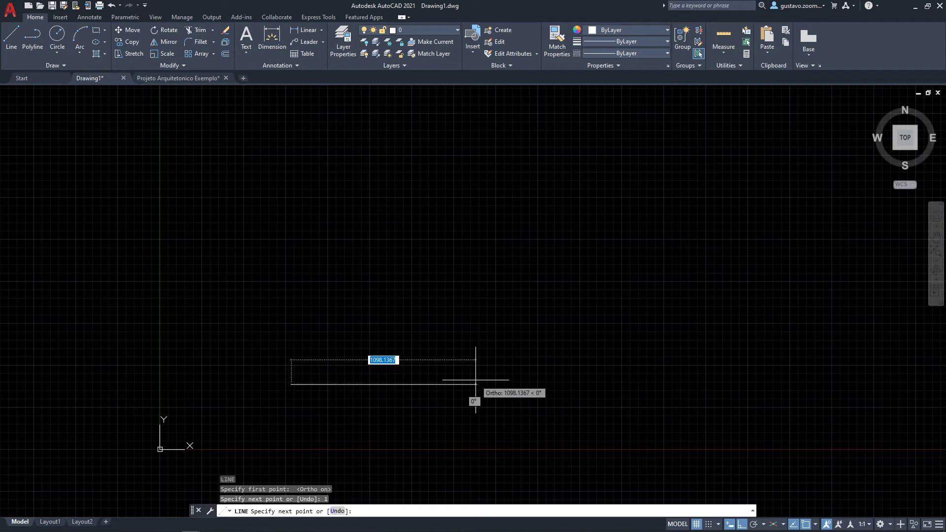
key(Escape)
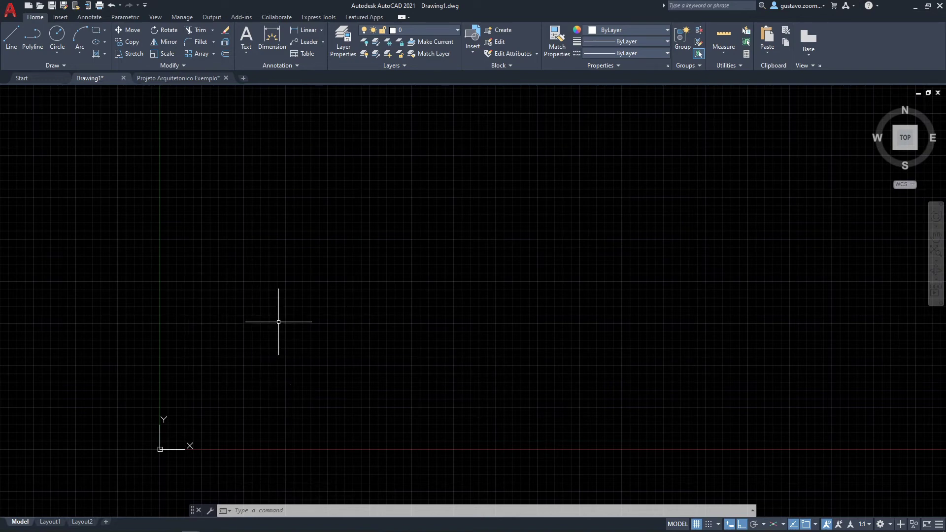
text(l)
key(Return)
click(174, 299)
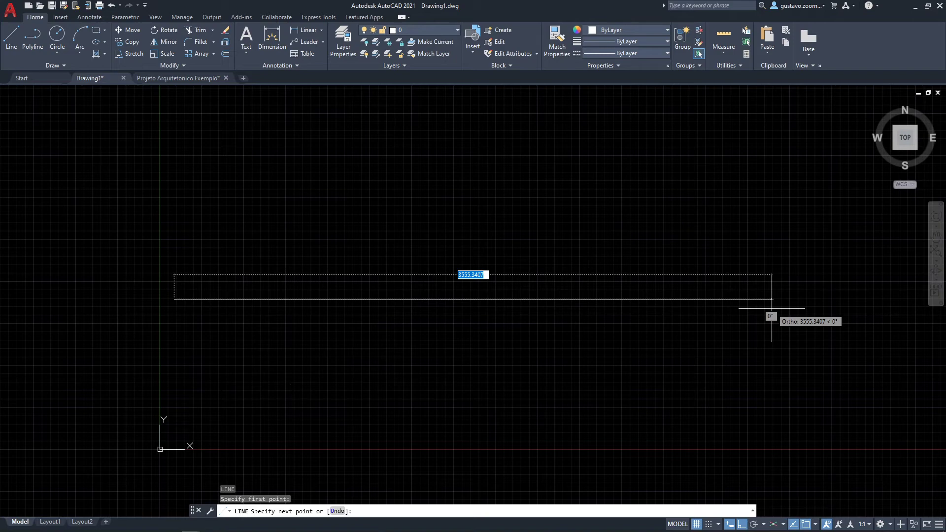
key(Escape)
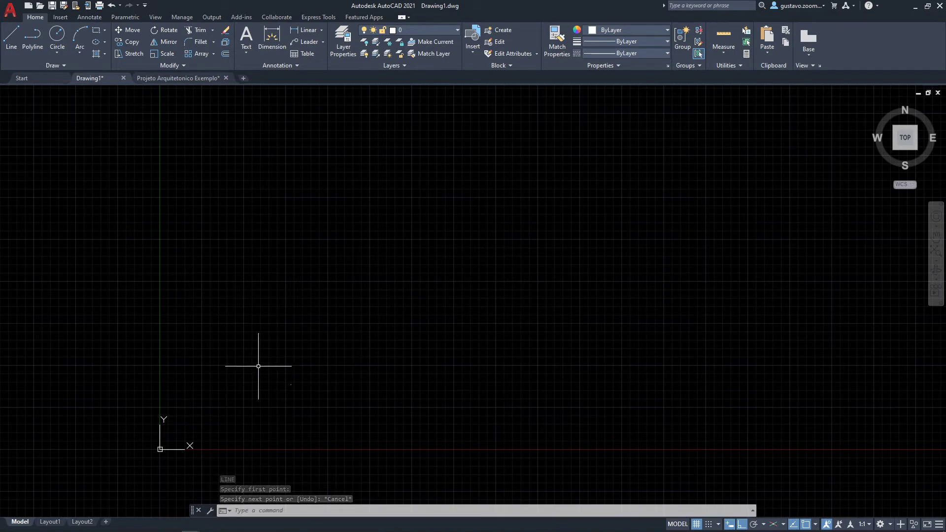
Step: Check the 1-unit line by selecting and deselecting it, then zoom to the drawing's extents
click(291, 384)
click(305, 405)
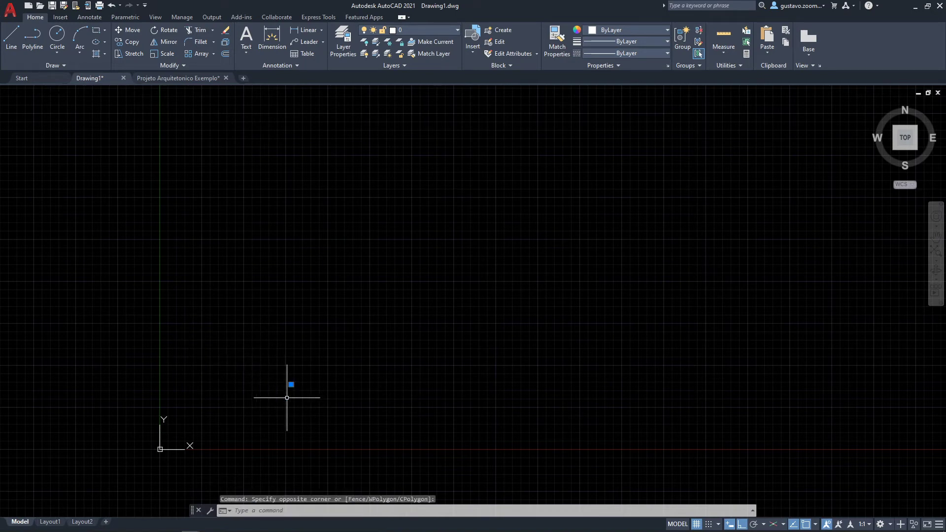
key(Escape)
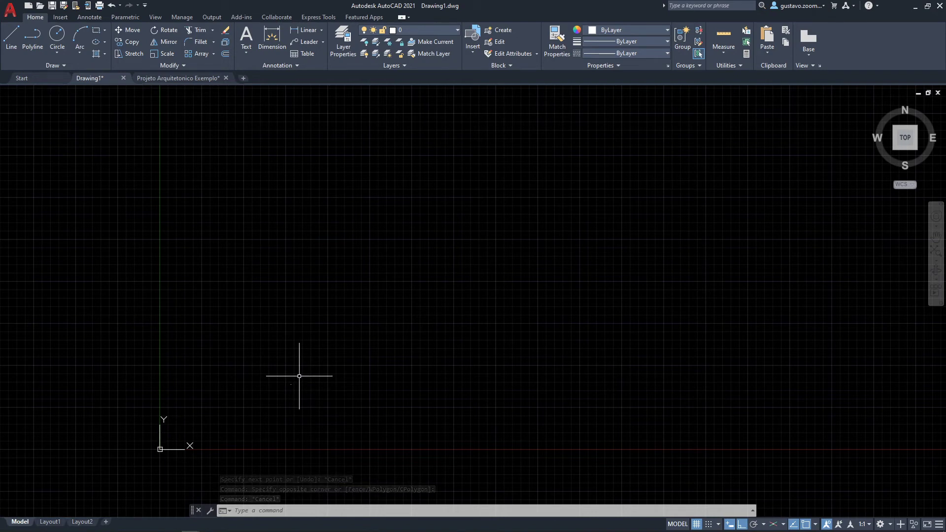
click(935, 252)
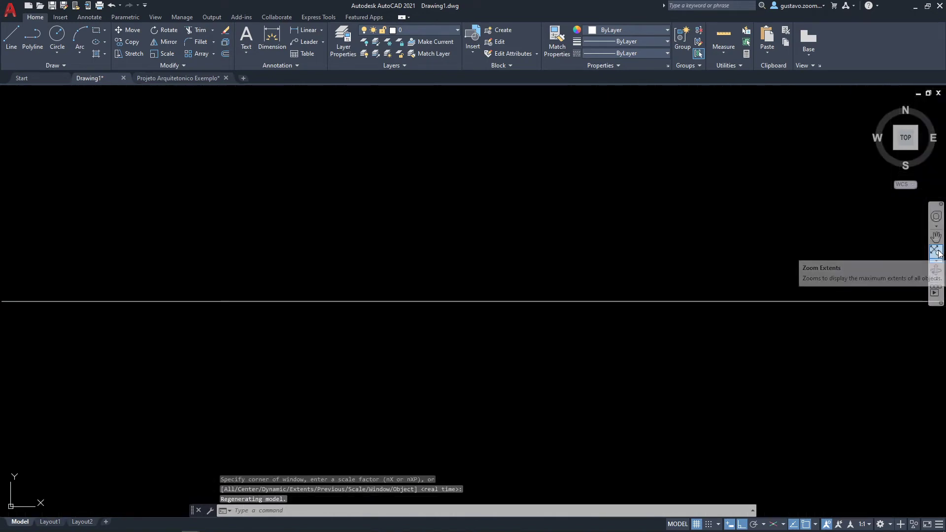
Step: Stretch the line's right endpoint horizontally outward by about 0.29 units, then undo the stretch
scroll(623, 249, down, 4)
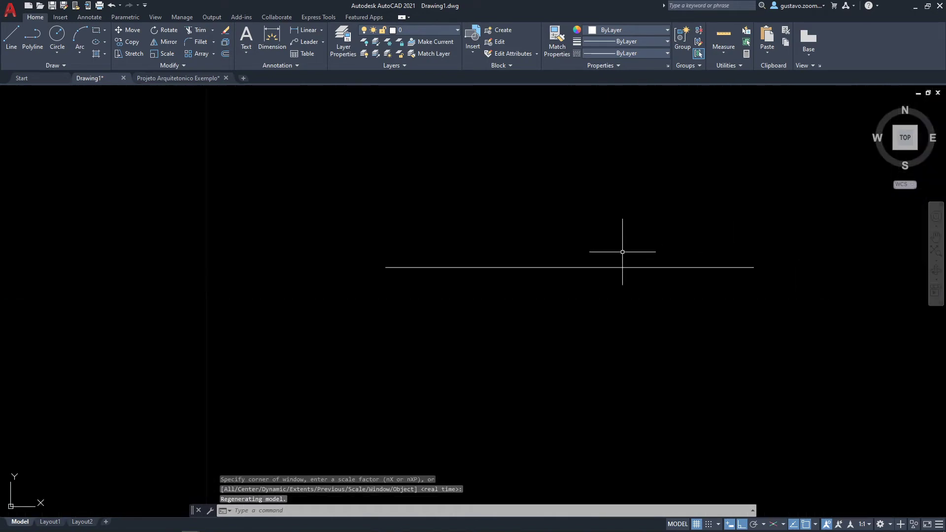
middle_drag(620, 253, 513, 274)
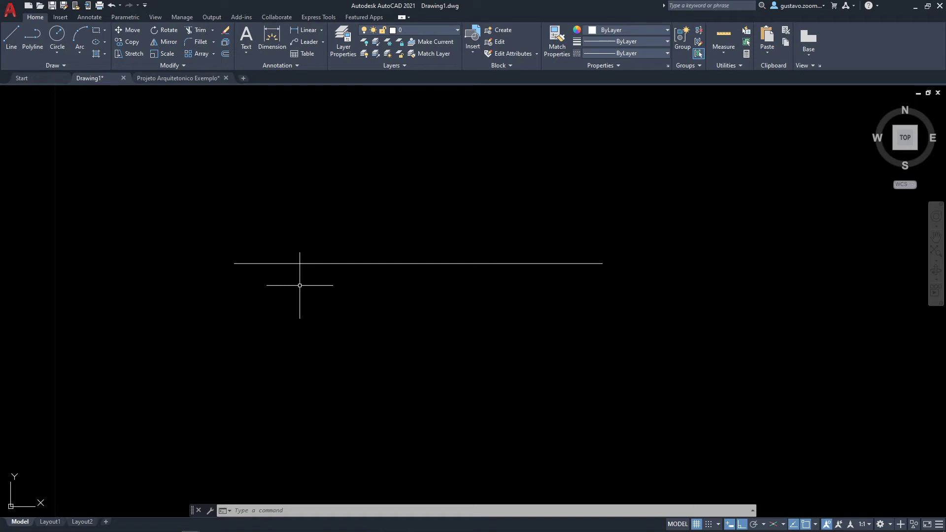
scroll(381, 301, down, 2)
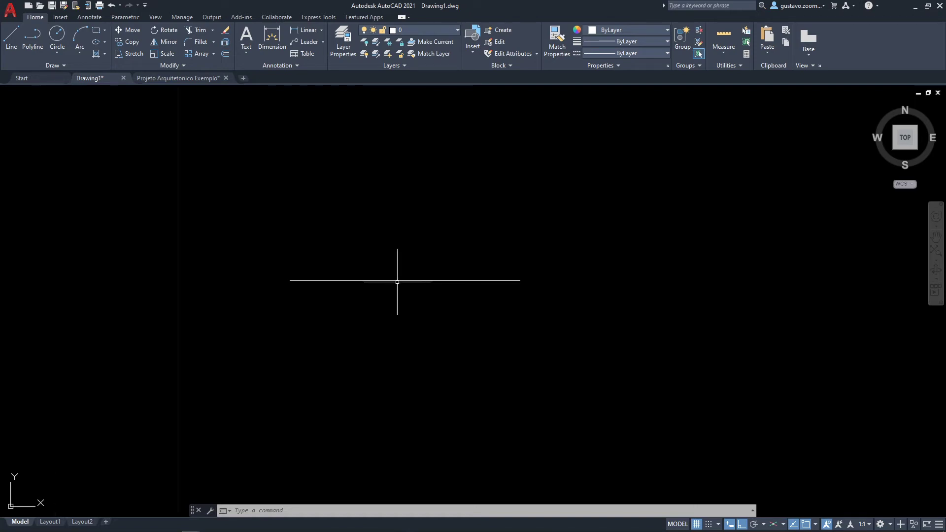
middle_drag(397, 279, 342, 310)
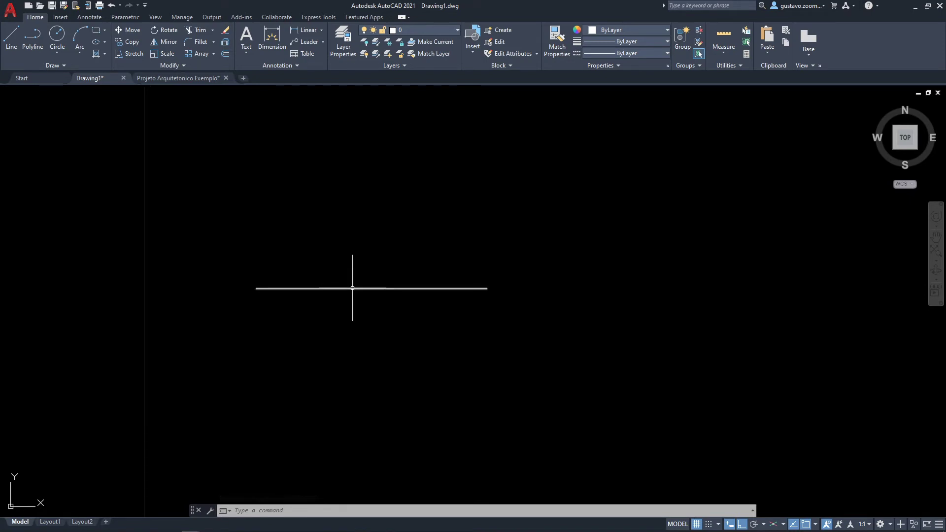
click(371, 288)
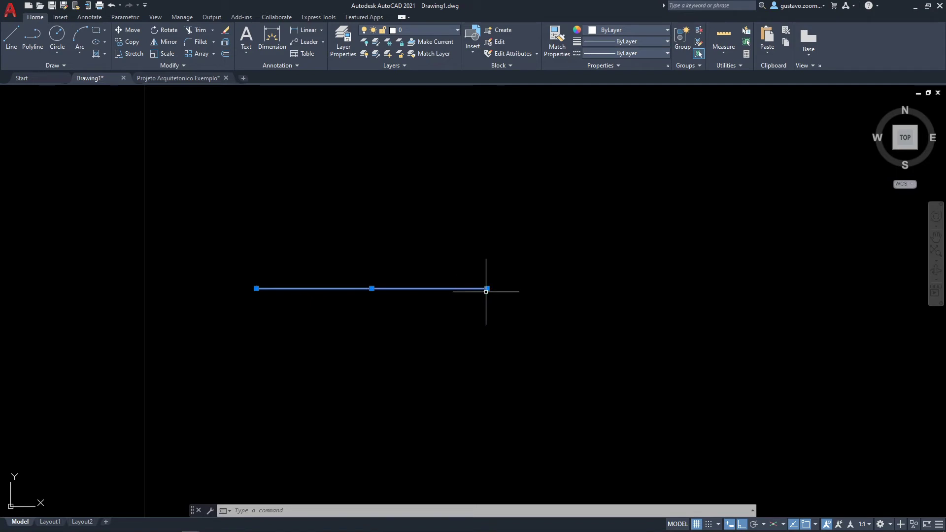
mouse_move(487, 289)
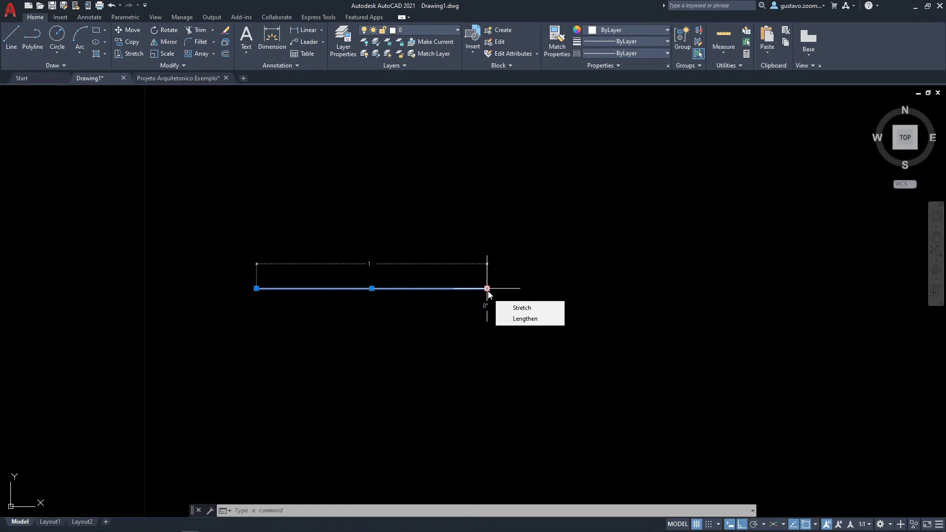
click(486, 289)
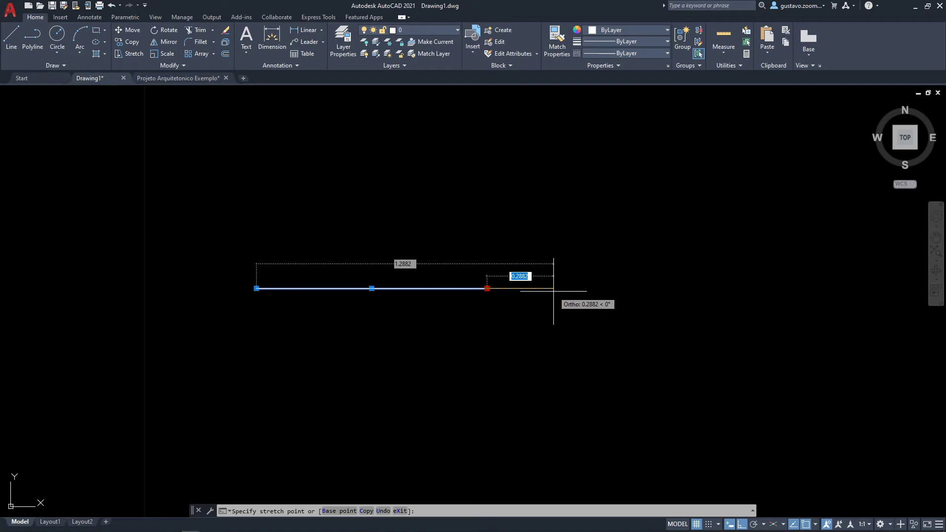
click(553, 291)
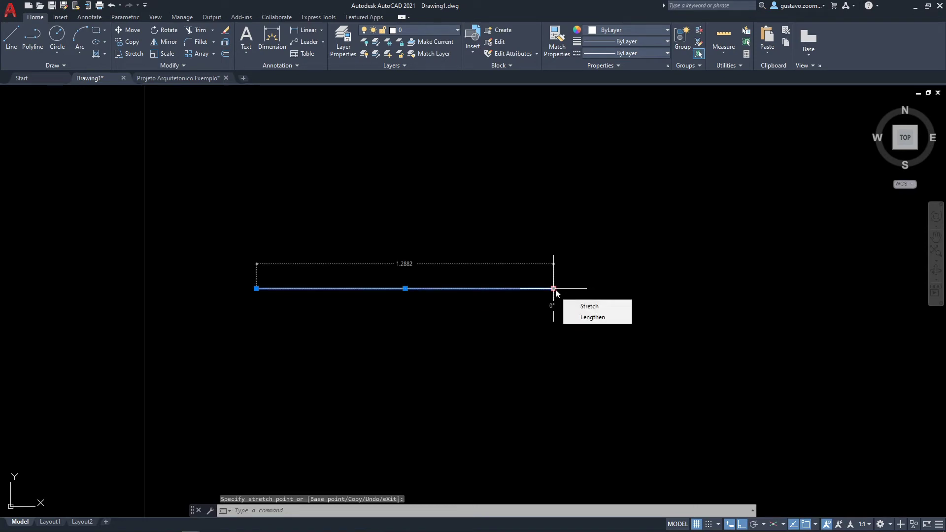
key(ctrl+z)
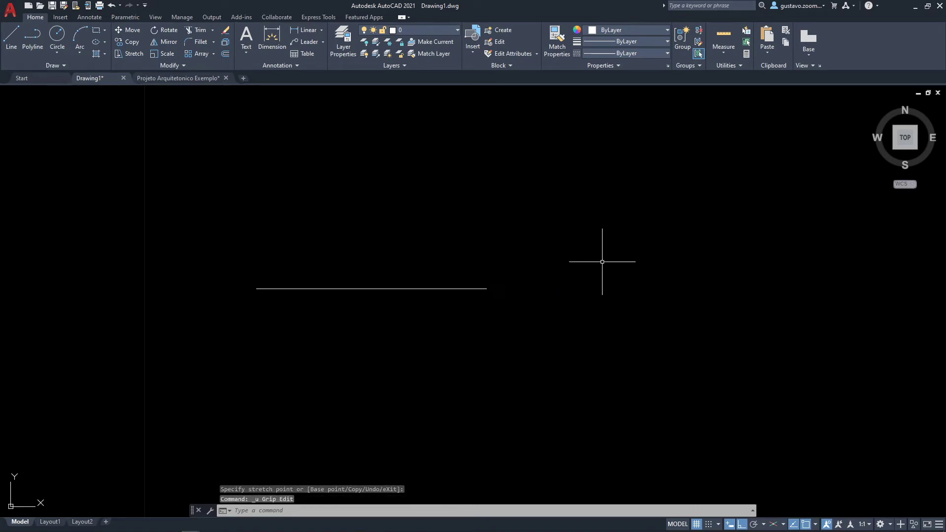
Step: Lengthen the line by stretching its right endpoint exactly 0.25 units to the right
click(483, 270)
click(458, 310)
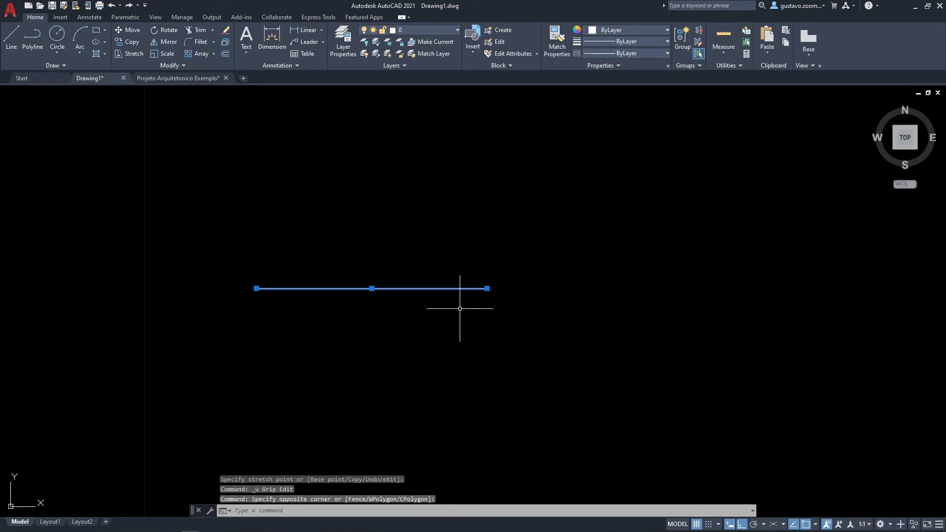
click(487, 288)
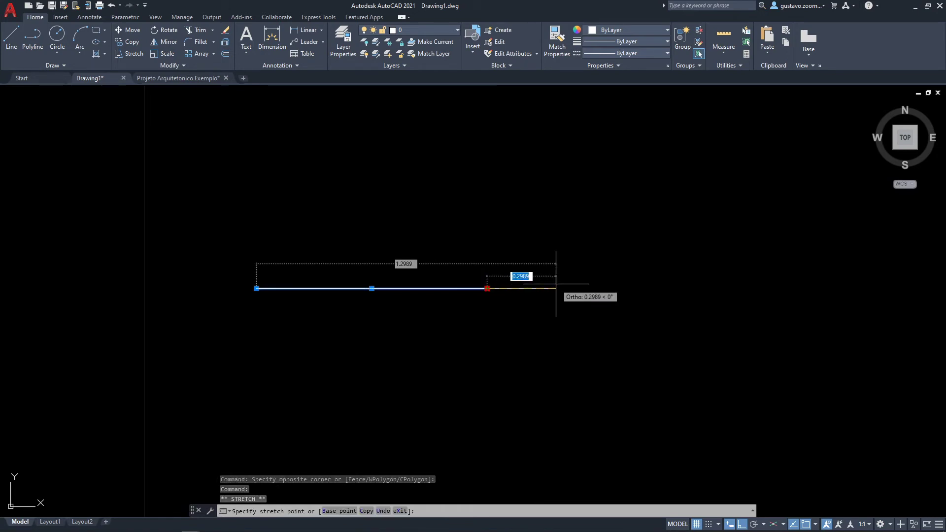
text(.25)
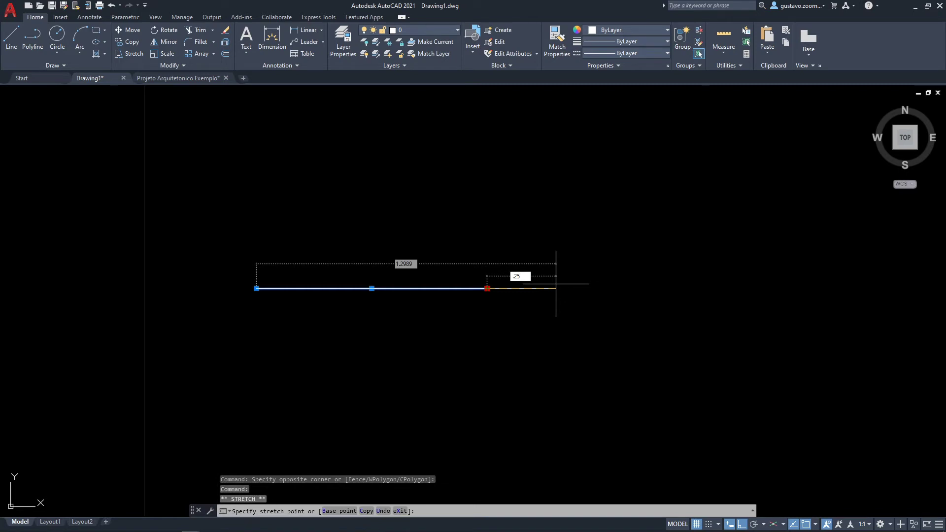
key(Return)
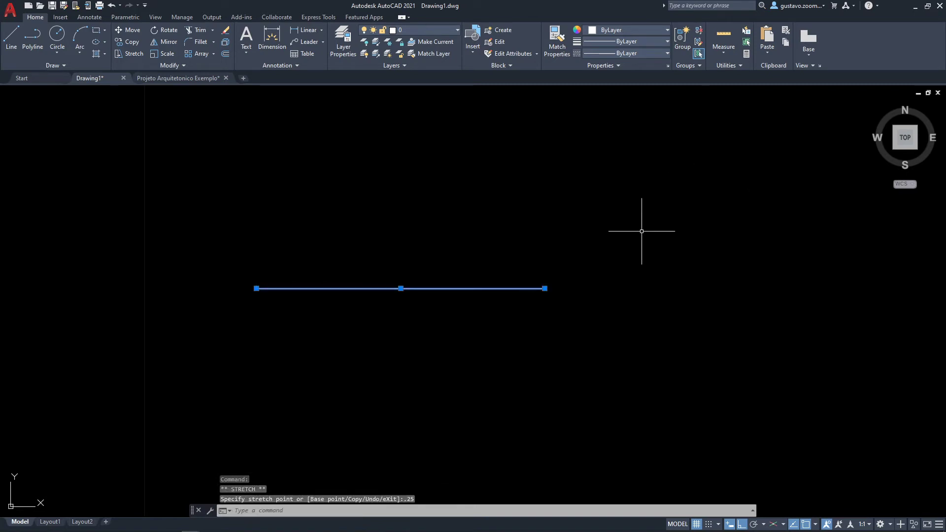
Step: Shorten the line freehand to about 0.5 units by stretching its right endpoint toward the left, and deselect it
mouse_move(544, 288)
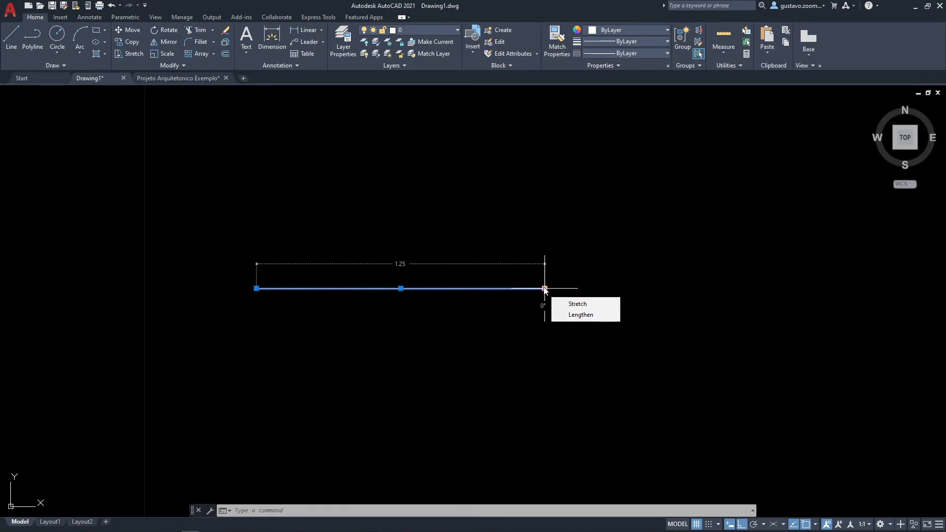
click(544, 289)
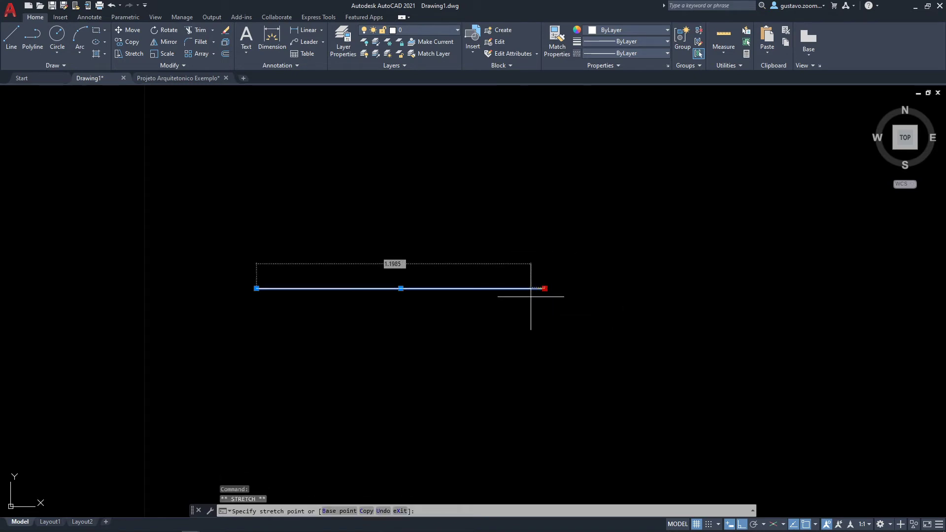
click(370, 300)
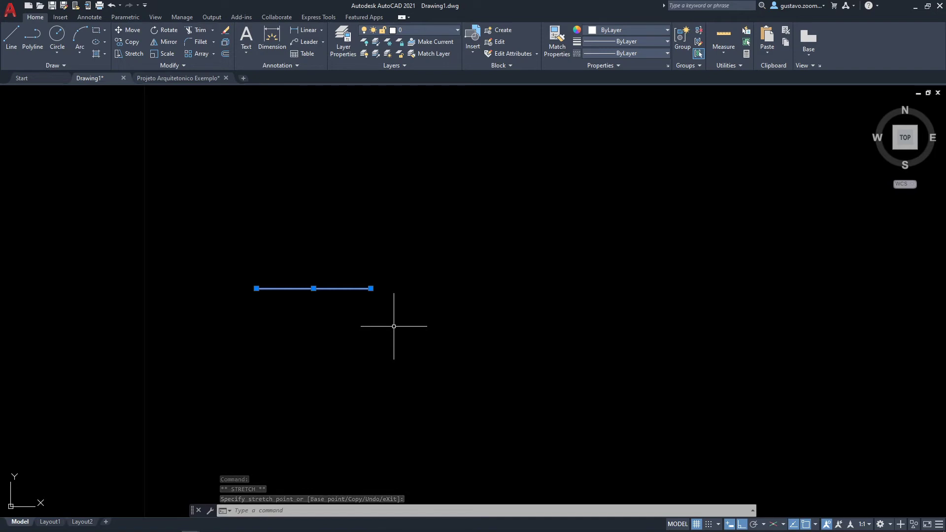
key(Escape)
Step: Set the line's total length to 0.7 units by stretching its right endpoint
click(350, 299)
click(325, 279)
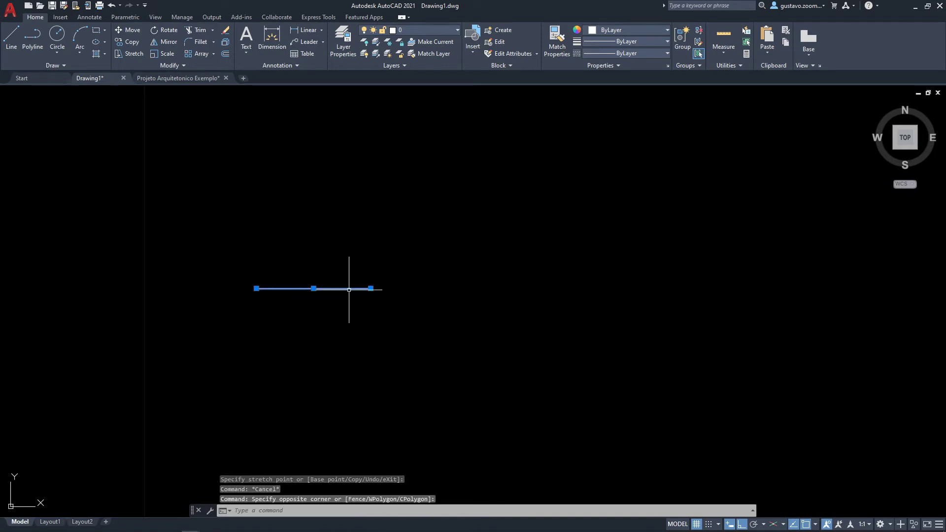
mouse_move(371, 288)
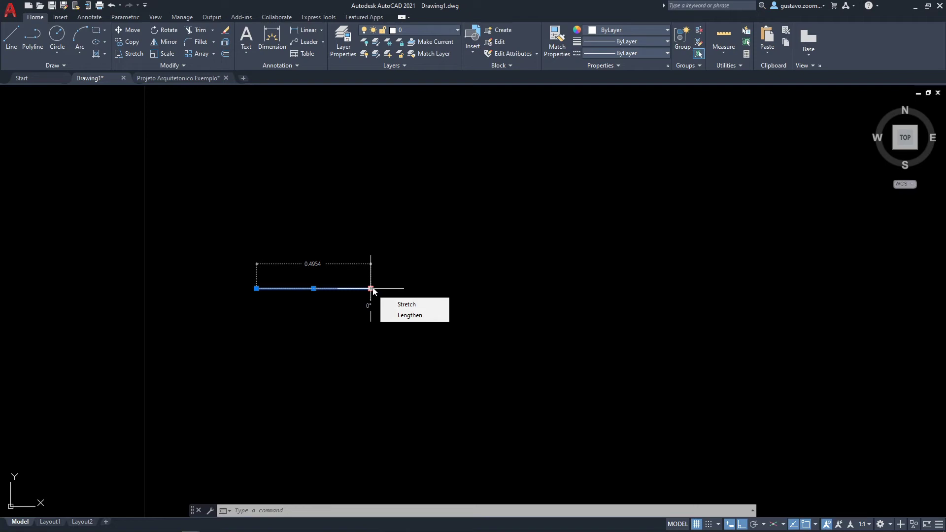
click(371, 288)
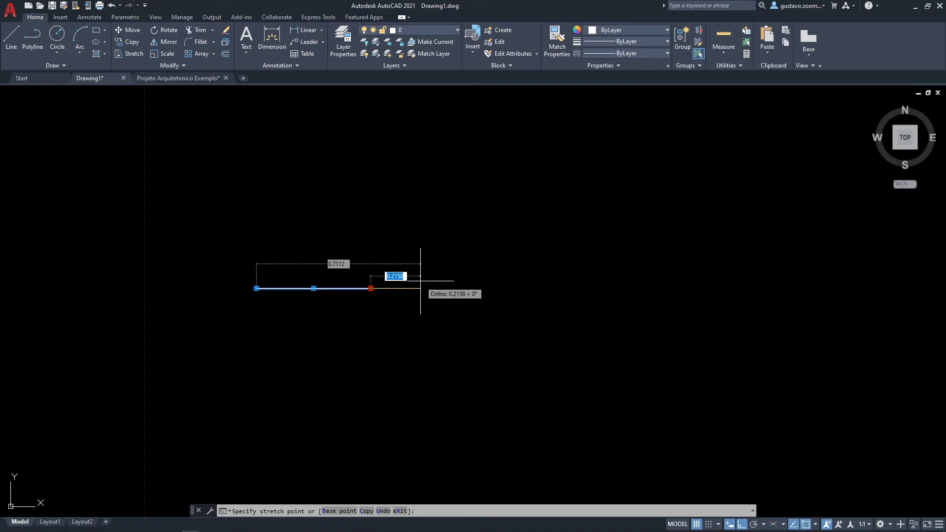
key(Tab)
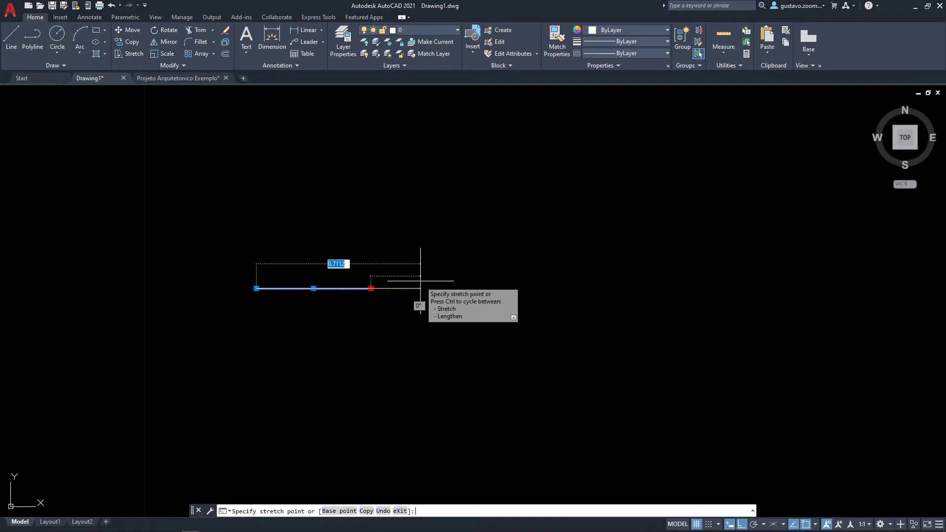
text(.7)
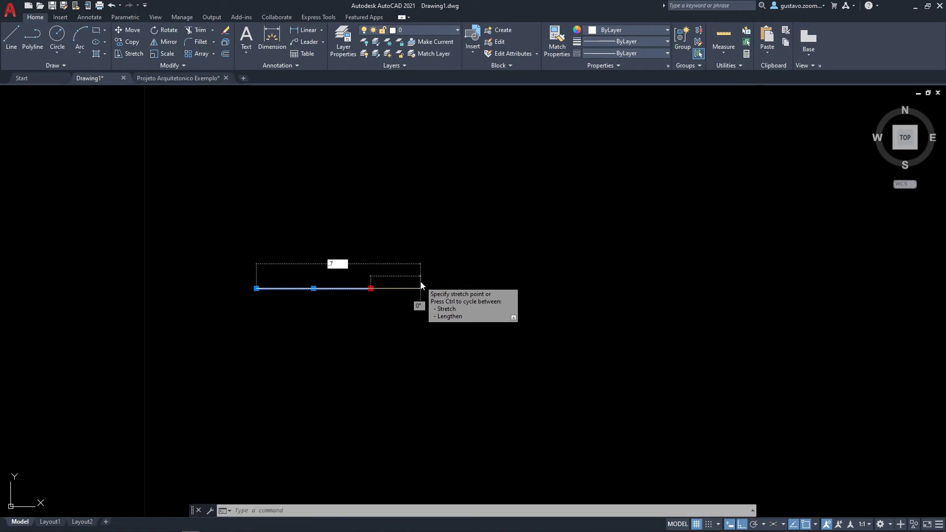
key(Return)
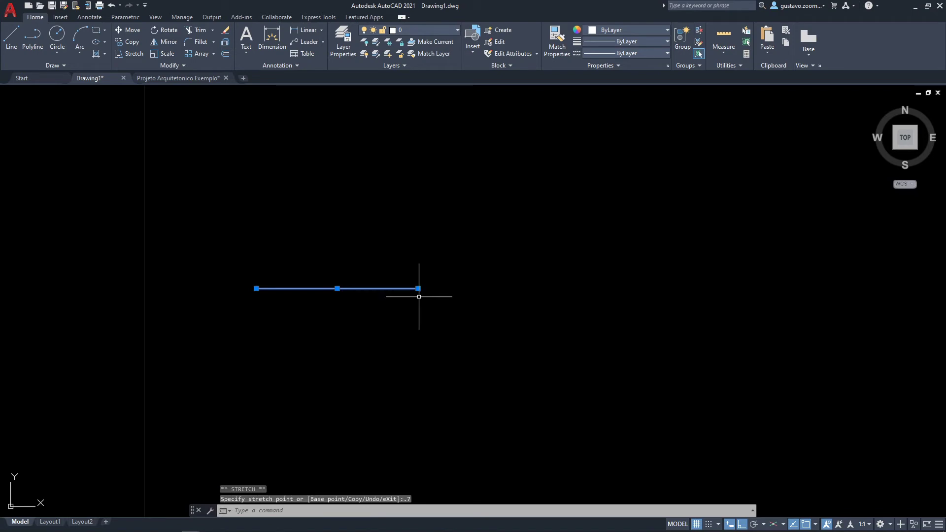
mouse_move(418, 289)
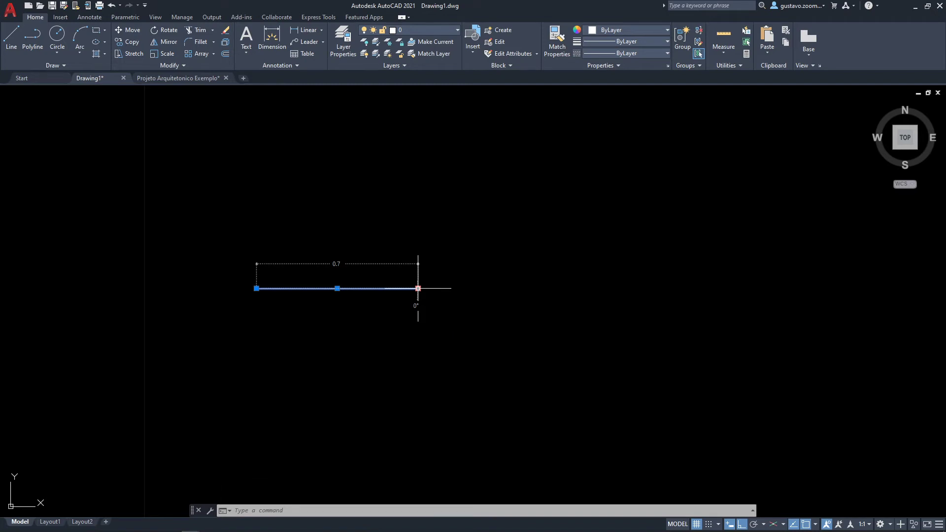
Step: Move the line freehand up and down several times by its midpoint grip, returning it to its starting height
middle_drag(458, 303, 452, 329)
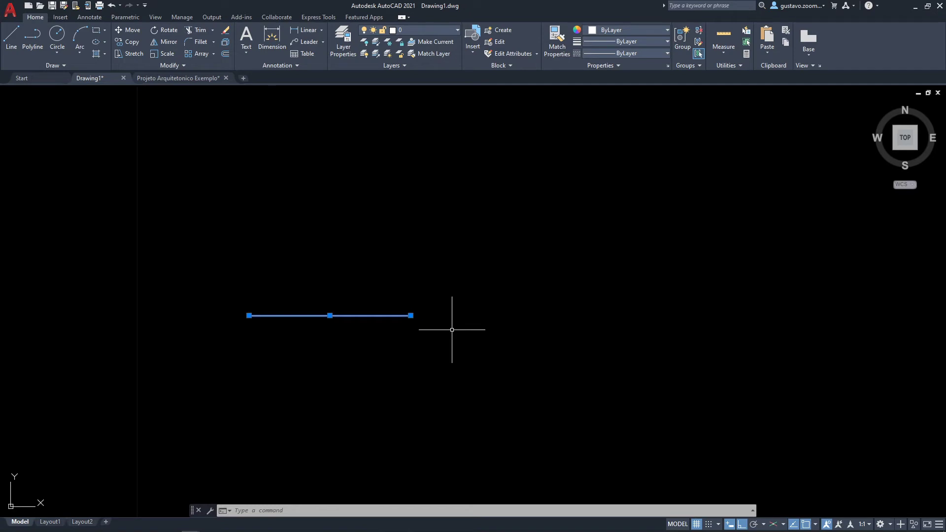
click(330, 315)
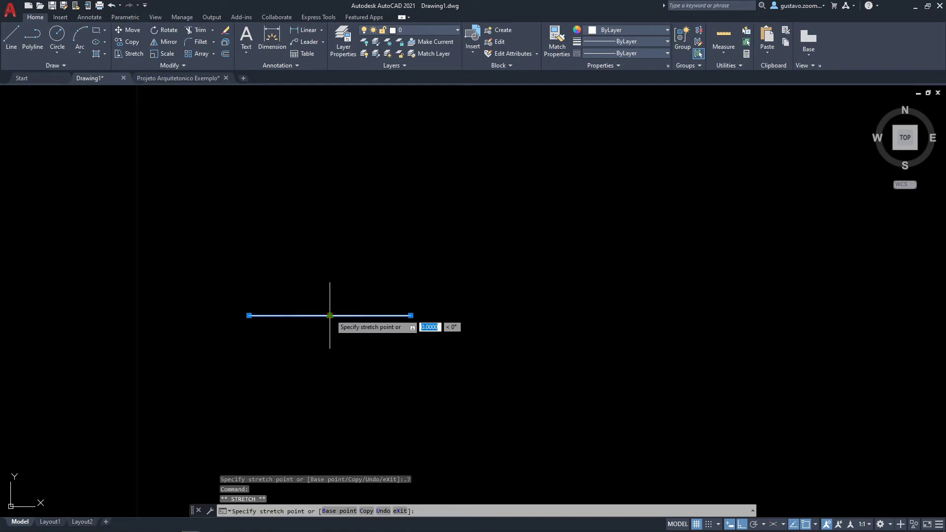
click(334, 244)
click(330, 241)
click(330, 286)
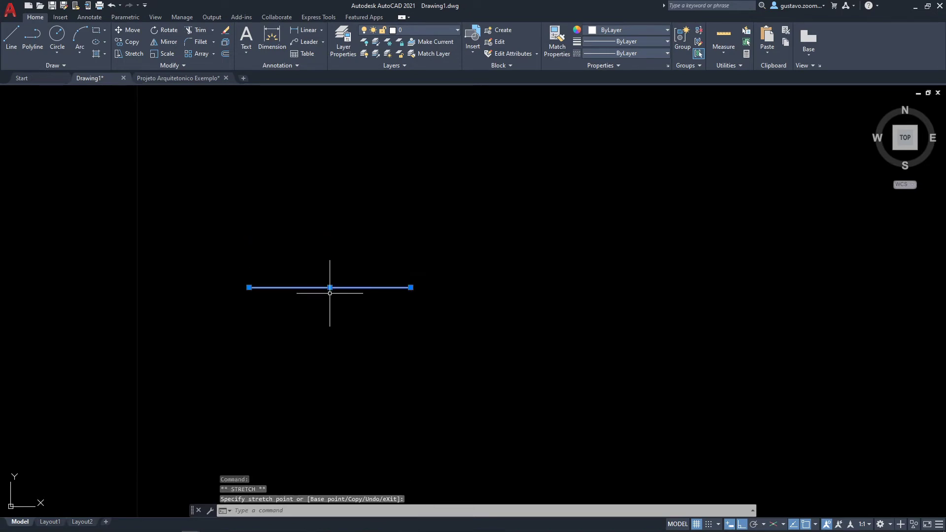
click(329, 287)
click(330, 323)
click(330, 323)
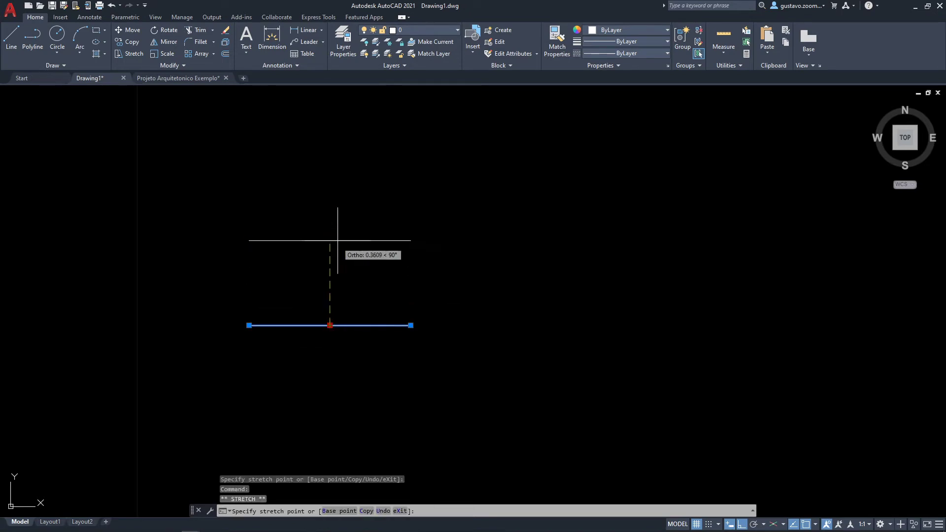
click(337, 232)
click(329, 231)
click(330, 315)
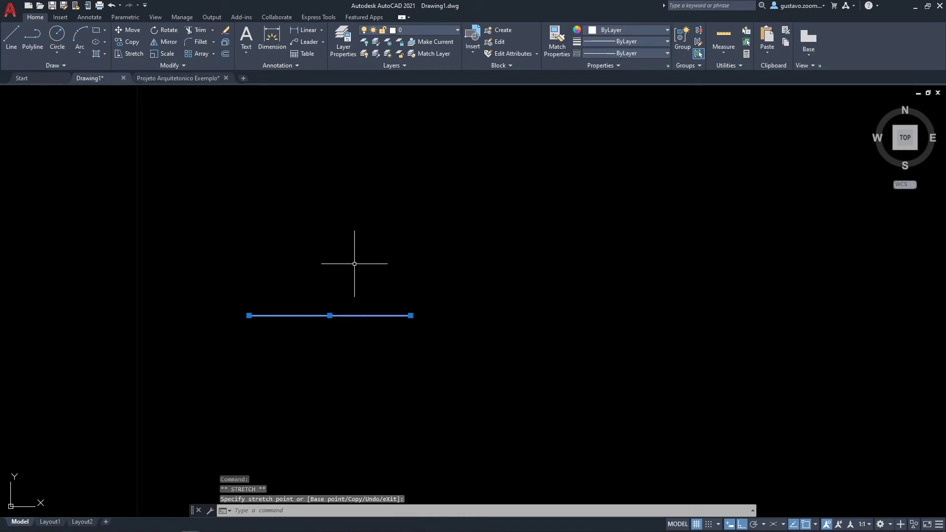
Step: Move the line straight up by 0.5 units using its midpoint grip, and deselect it
click(328, 312)
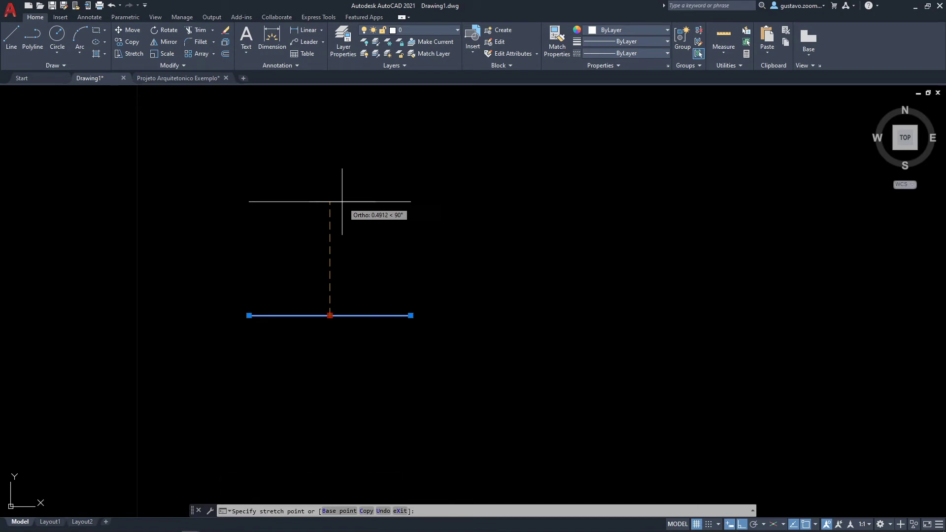
text(.)
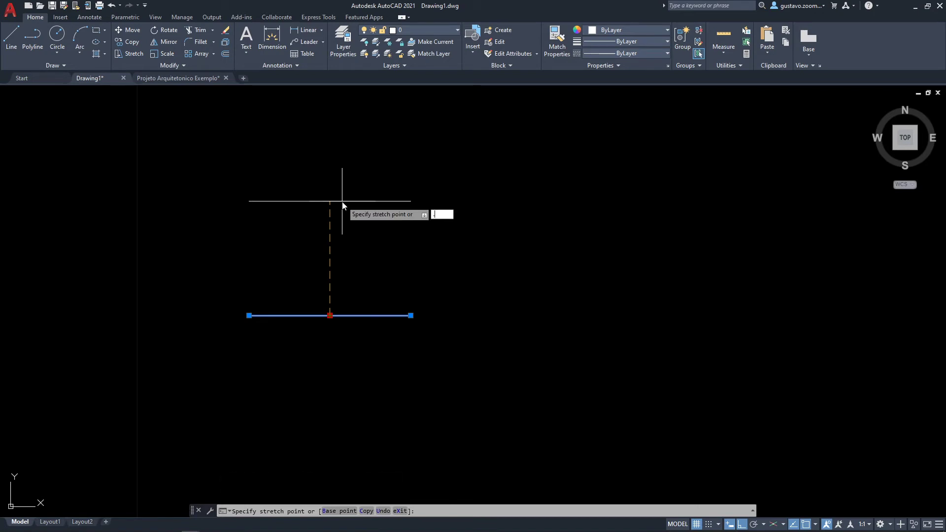
text(5)
key(Return)
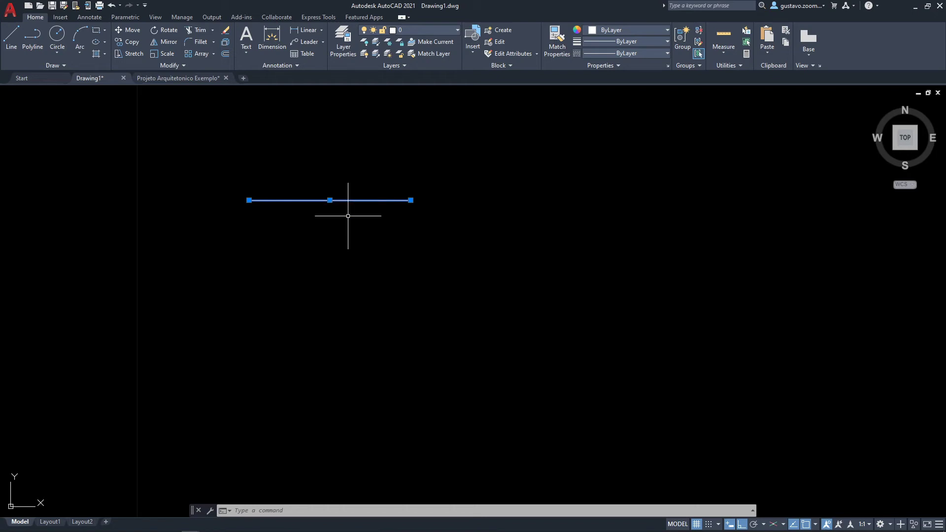
middle_drag(349, 215, 287, 219)
key(Escape)
key(Escape)
key(Escape)
middle_drag(365, 239, 348, 243)
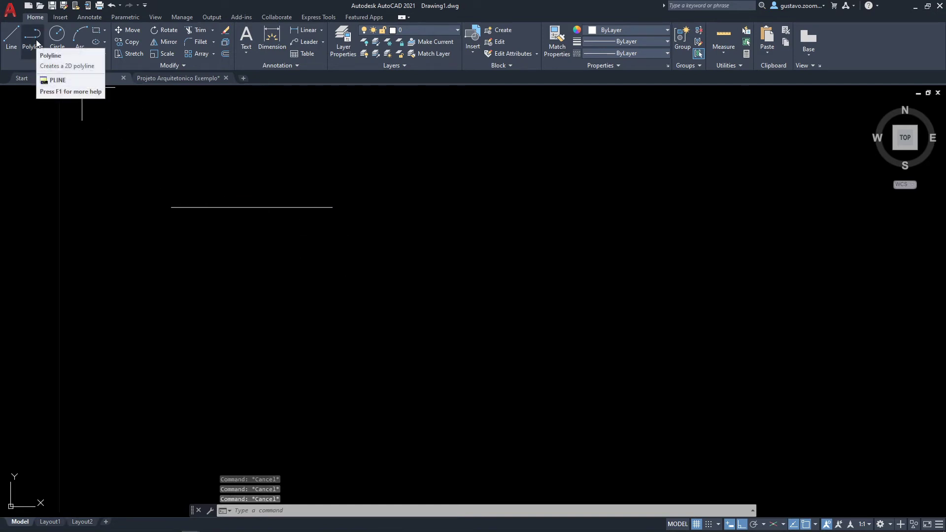
middle_drag(413, 276, 369, 294)
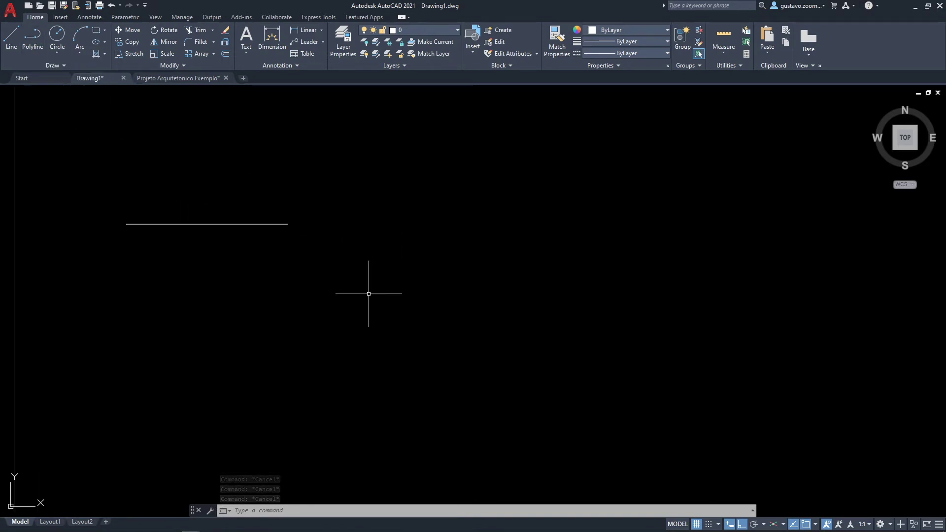
text(pl)
key(Return)
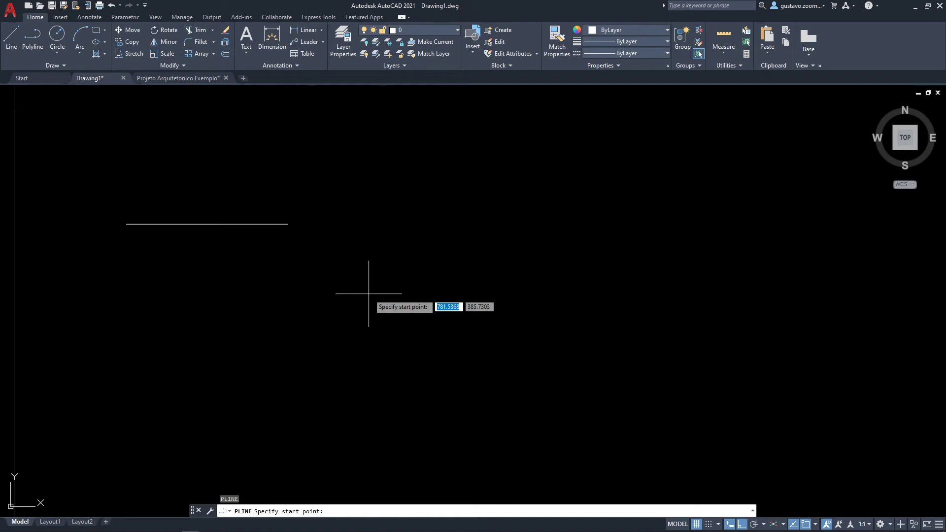
key(Escape)
key(Escape)
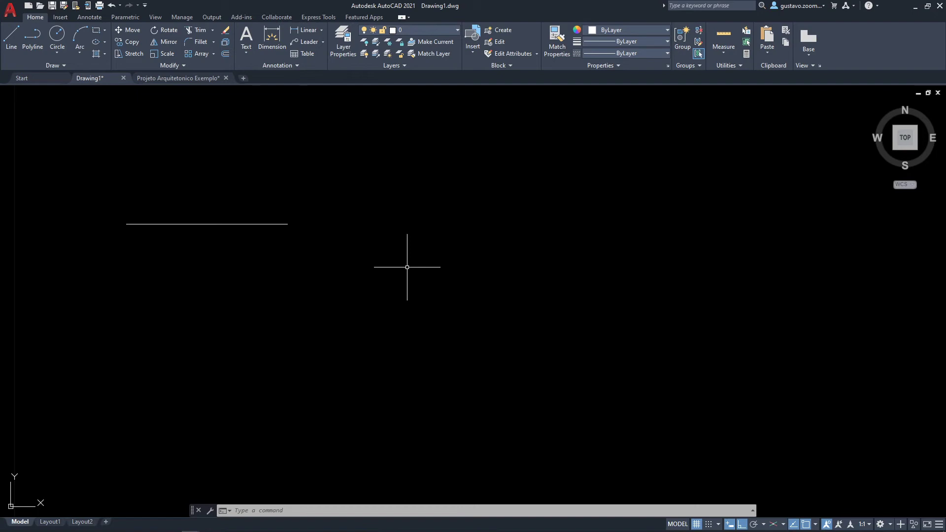
Step: Draw a four-segment orthogonal polyline below the line: about 0.69 right, 0.69 up, 1.02 right and 0.61 down
text(pl)
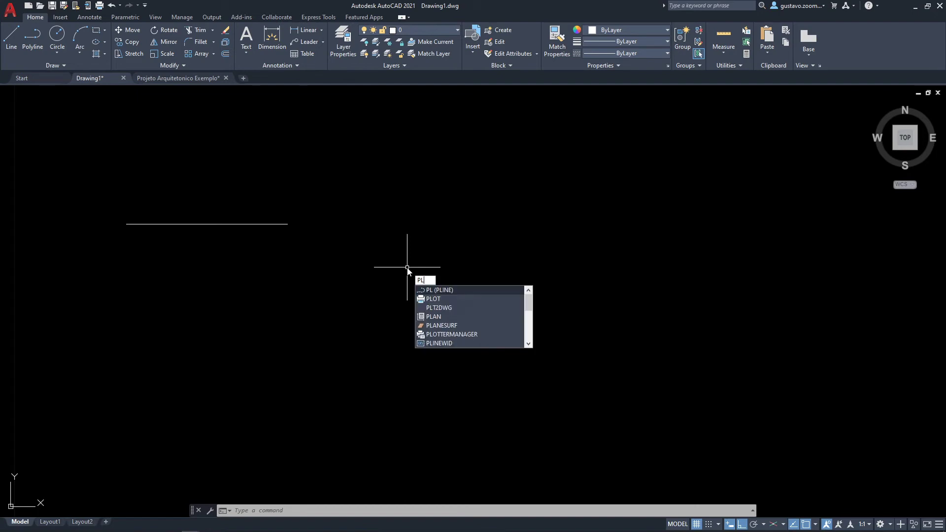
key(Return)
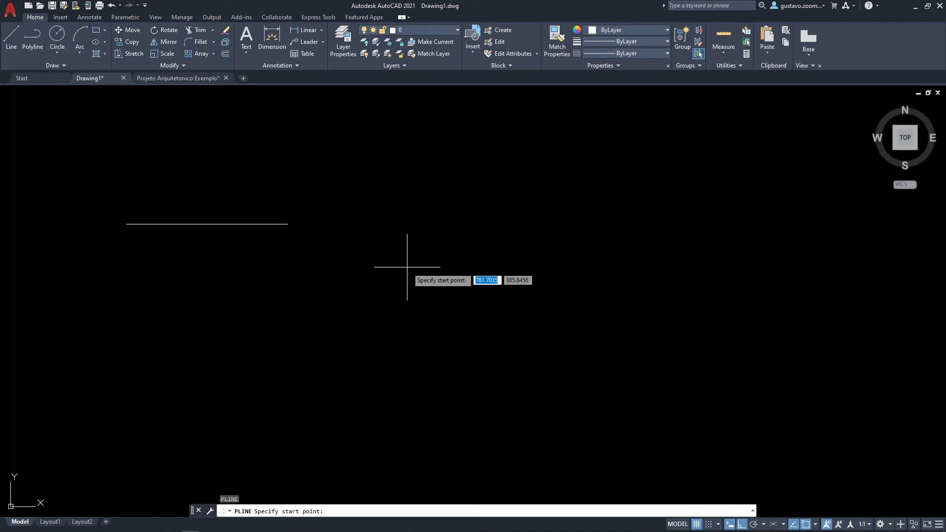
middle_drag(379, 287, 407, 259)
mouse_move(400, 301)
middle_down()
mouse_move(397, 285)
mouse_move(443, 268)
mouse_move(422, 309)
mouse_move(426, 217)
middle_up()
scroll(443, 267, down, 2)
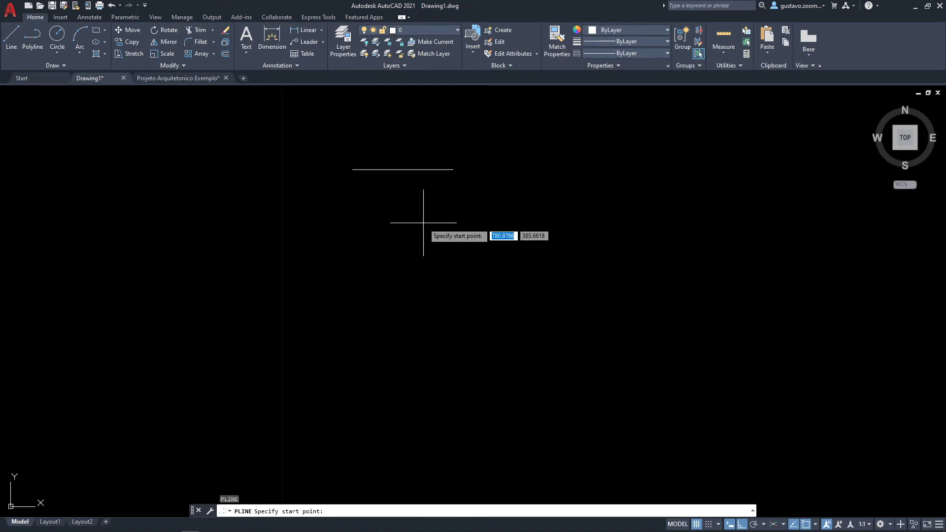
click(346, 343)
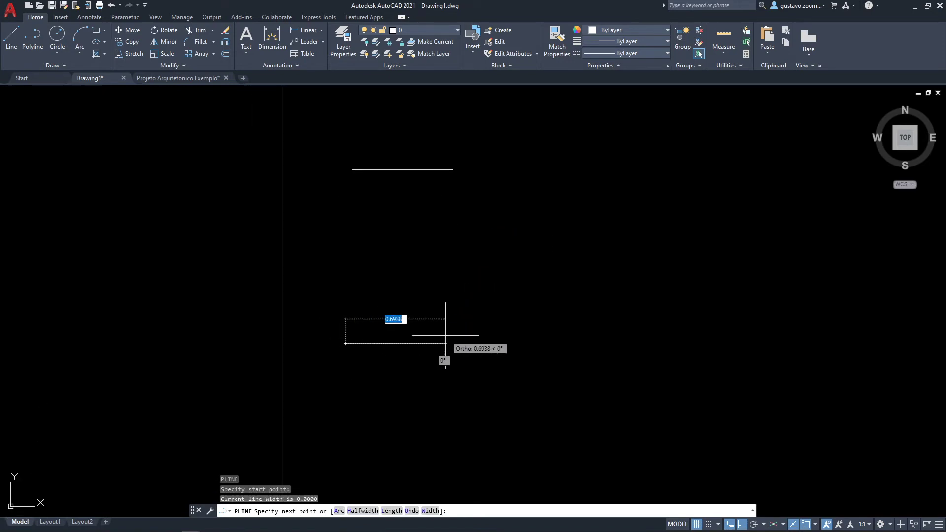
click(445, 343)
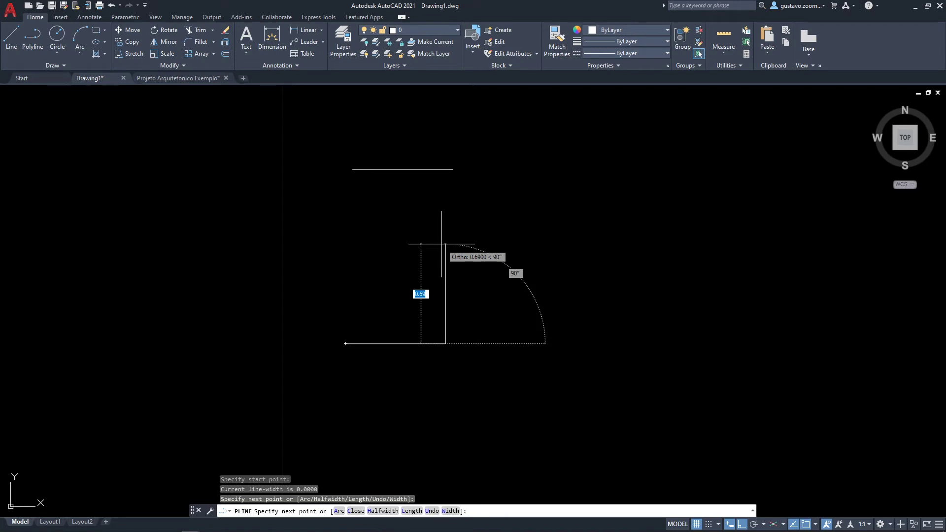
click(445, 244)
click(593, 244)
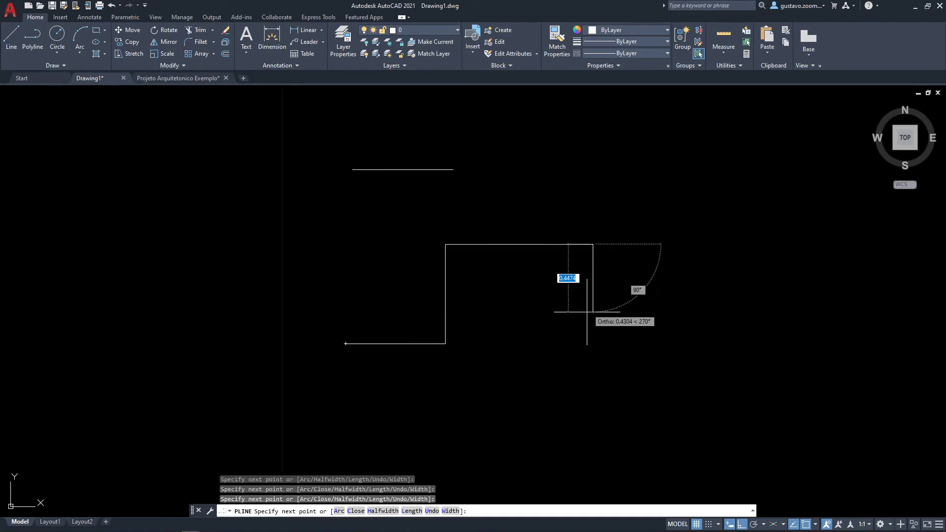
click(584, 333)
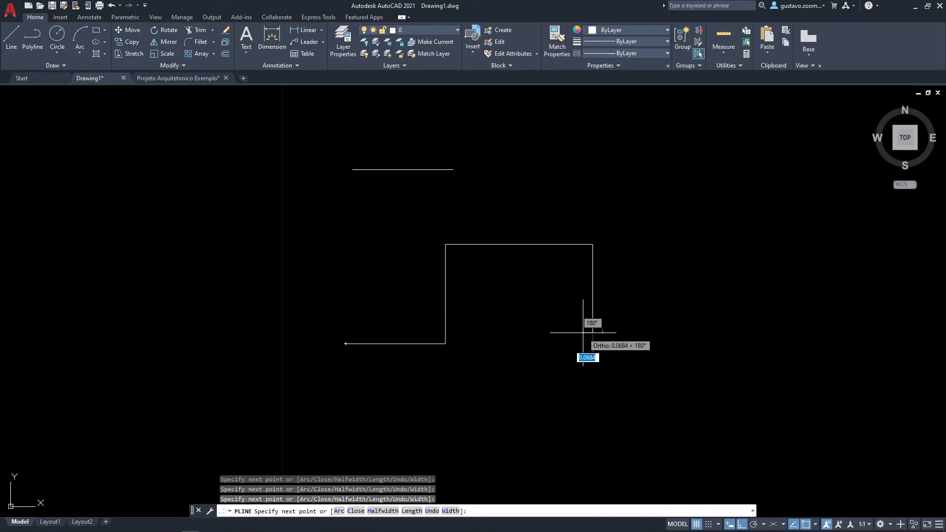
key(Return)
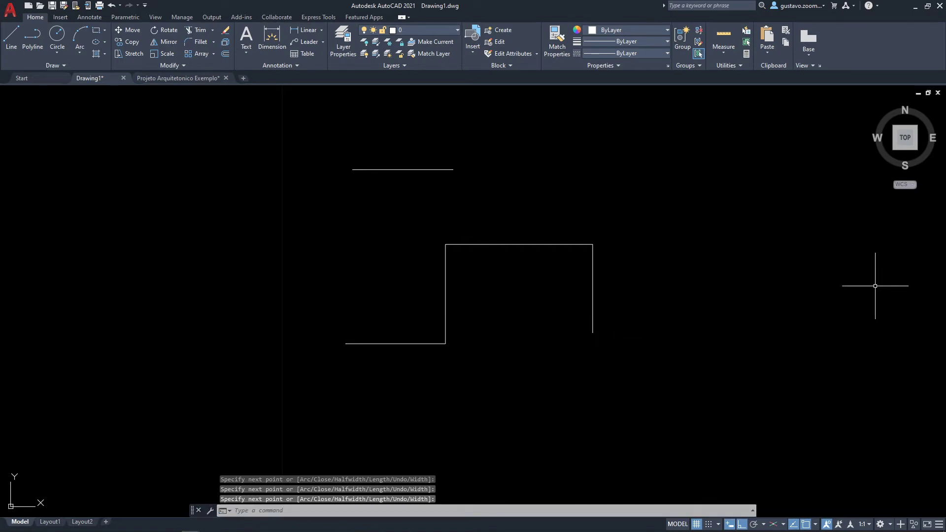
Step: Draw a second stepped orthogonal polyline below the first, with a long base, a rise of about 0.53, a short top and a short drop
middle_drag(814, 372, 786, 288)
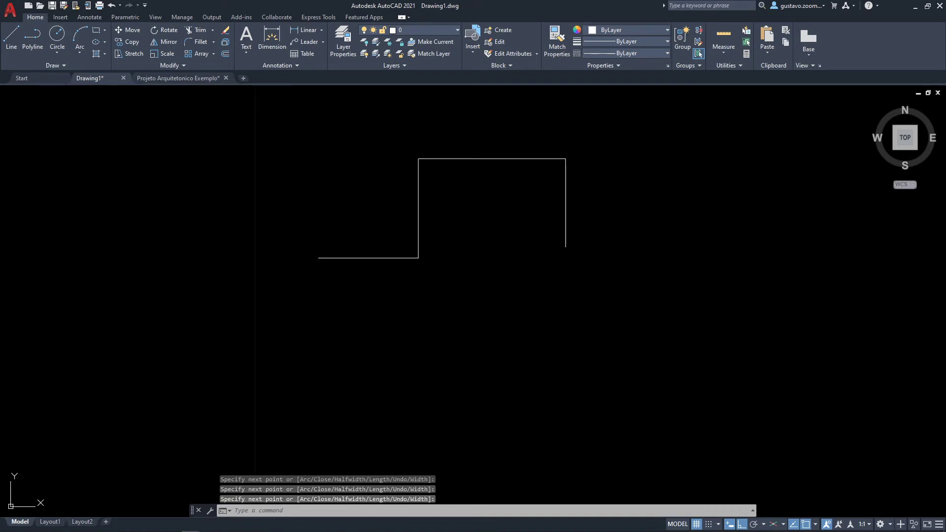
key(Return)
click(318, 398)
click(535, 394)
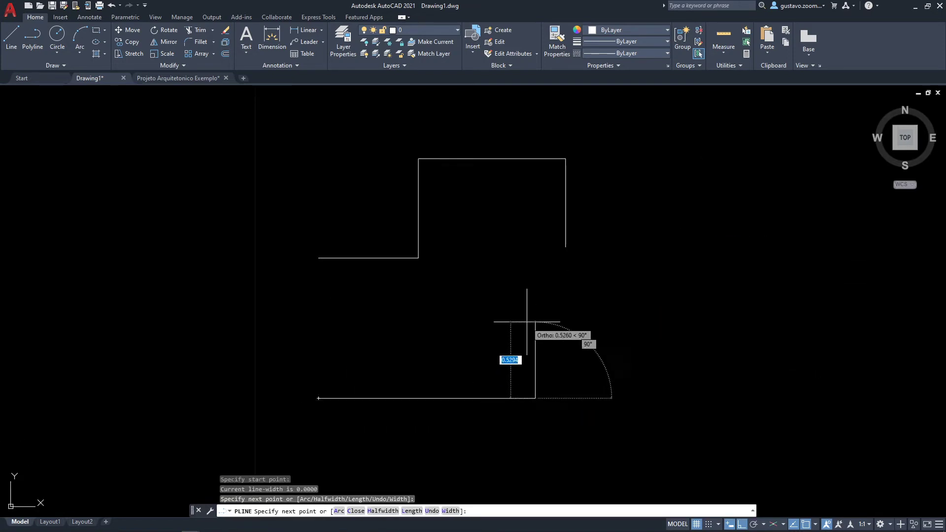
click(536, 322)
click(603, 321)
click(607, 363)
key(Escape)
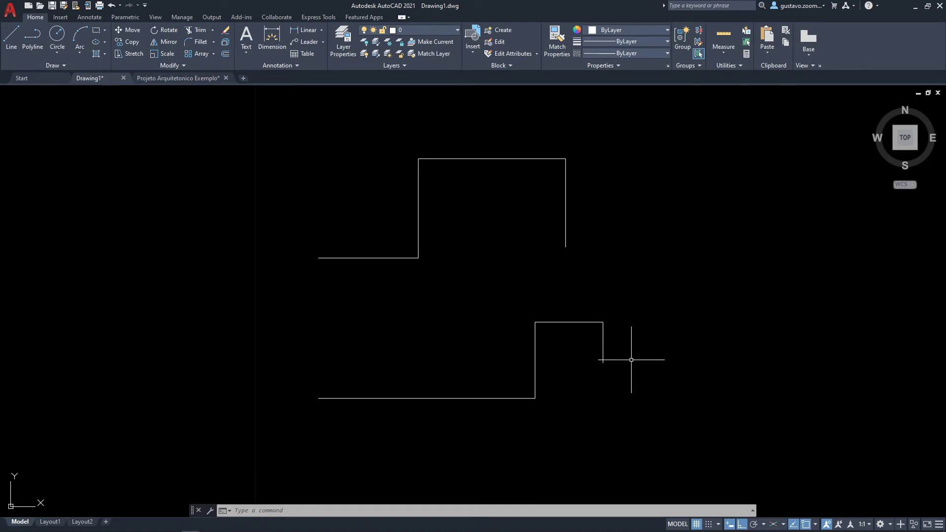
Step: Stretch the upper polyline's top-right vertex about 0.3 units horizontally to the right
mouse_move(631, 359)
middle_down()
mouse_move(587, 379)
mouse_move(543, 373)
middle_up()
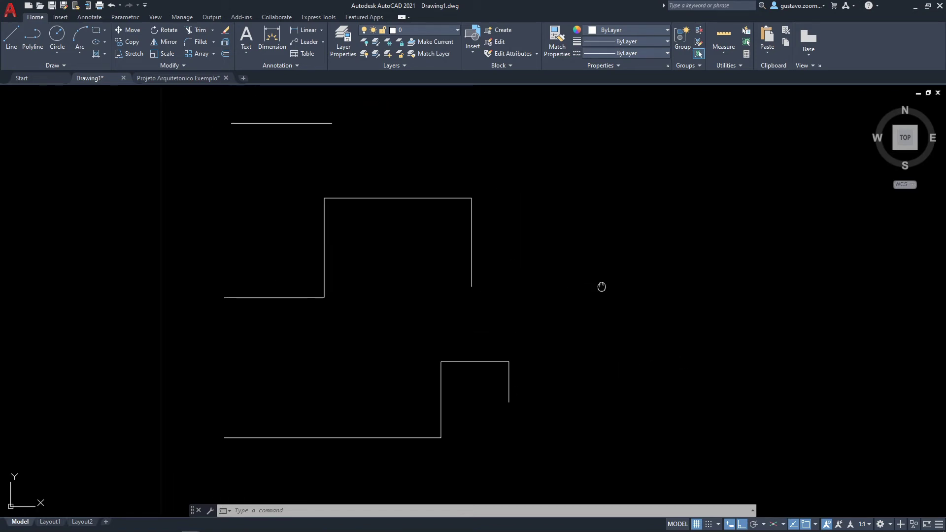
middle_drag(602, 285, 573, 308)
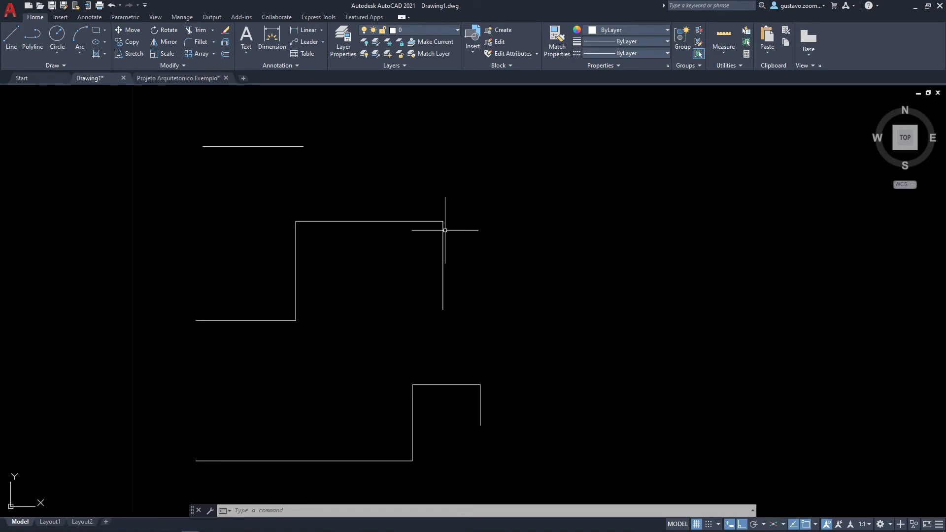
click(443, 229)
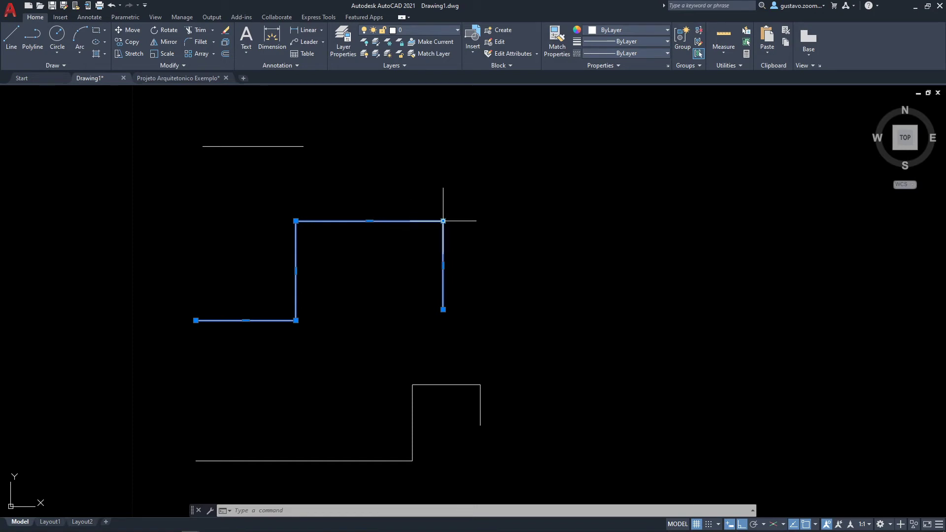
mouse_move(443, 222)
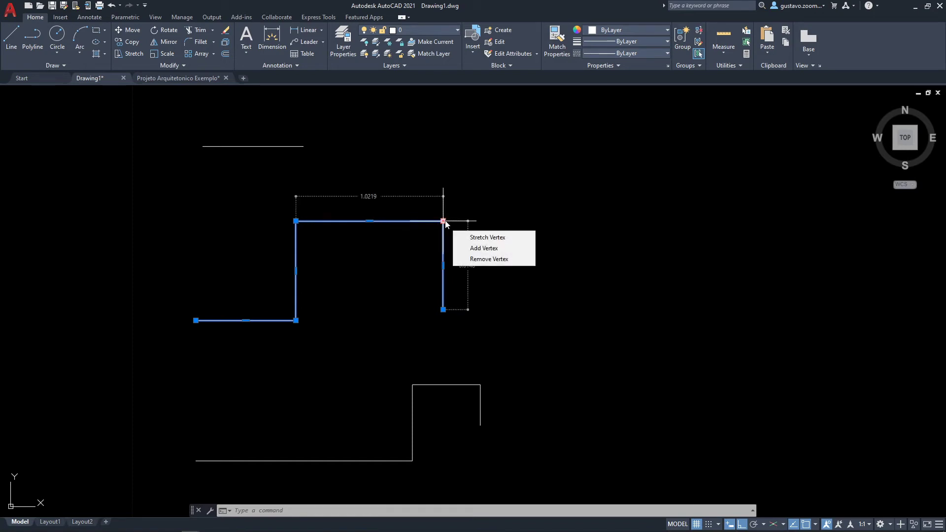
scroll(444, 222, up, 5)
scroll(448, 211, down, 3)
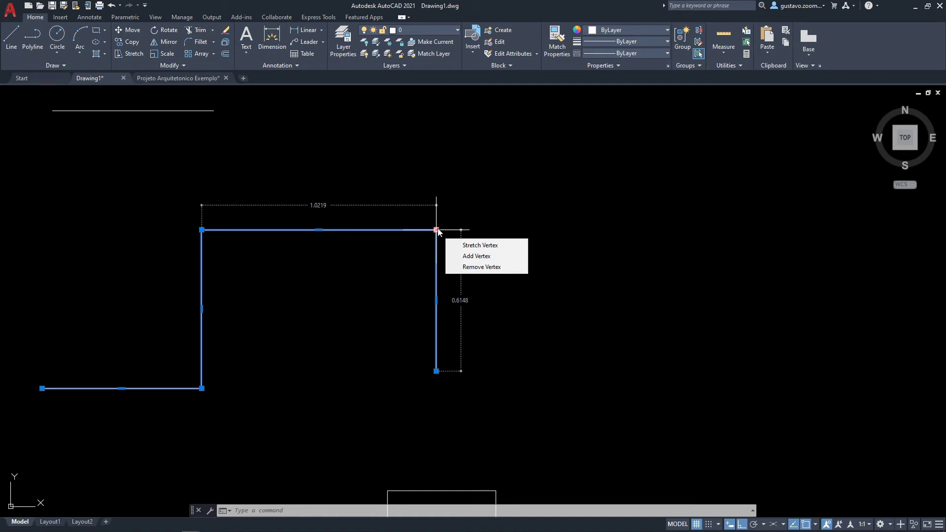
click(436, 230)
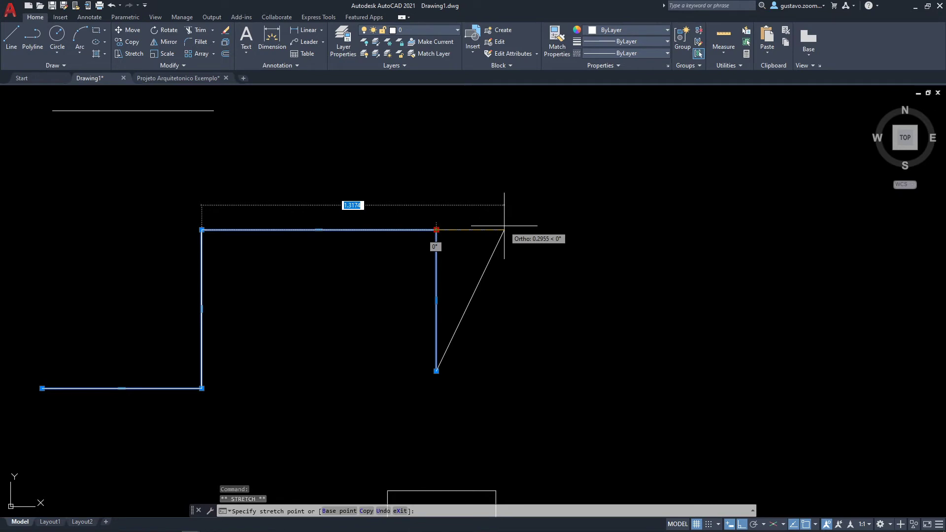
click(504, 226)
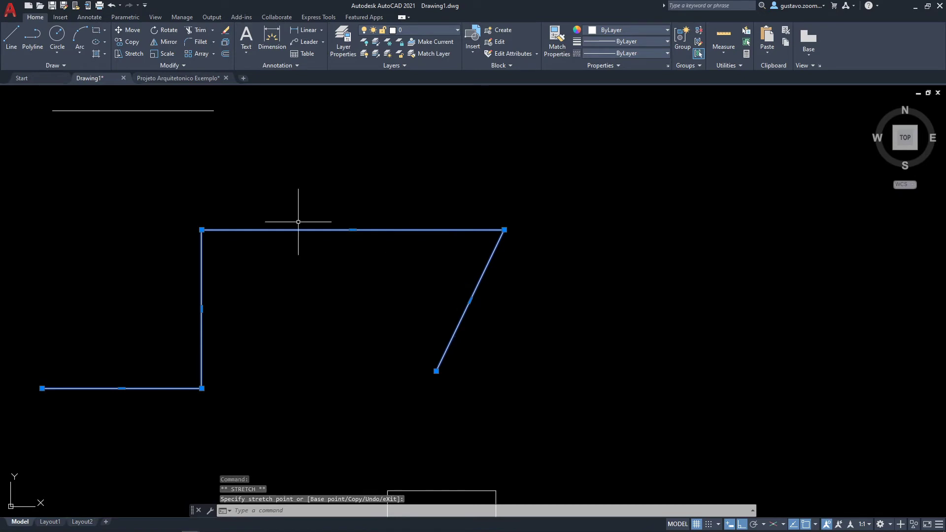
Step: Move the upper polyline's lower-left horizontal segment up twice and back down by its midpoint grip, ending slightly below its starting height, and deselect it
middle_drag(147, 367, 209, 365)
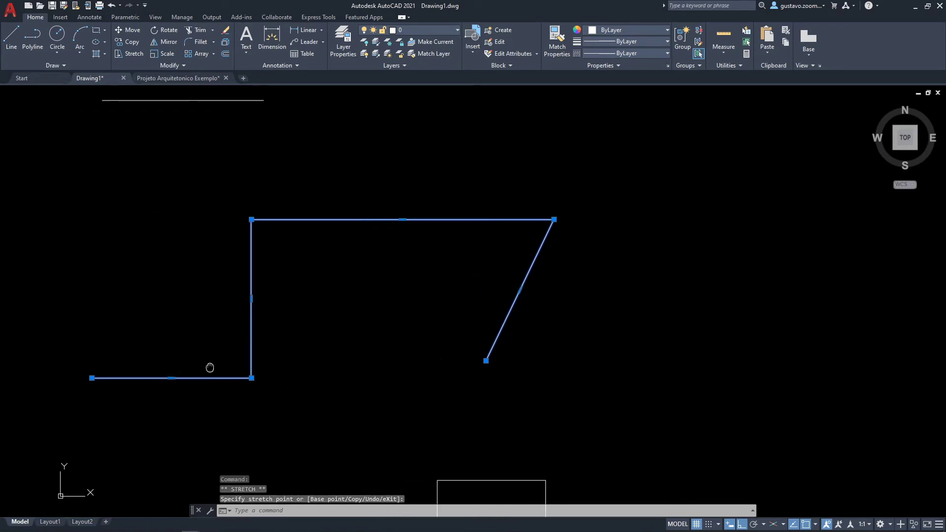
scroll(197, 371, up, 5)
scroll(203, 367, down, 2)
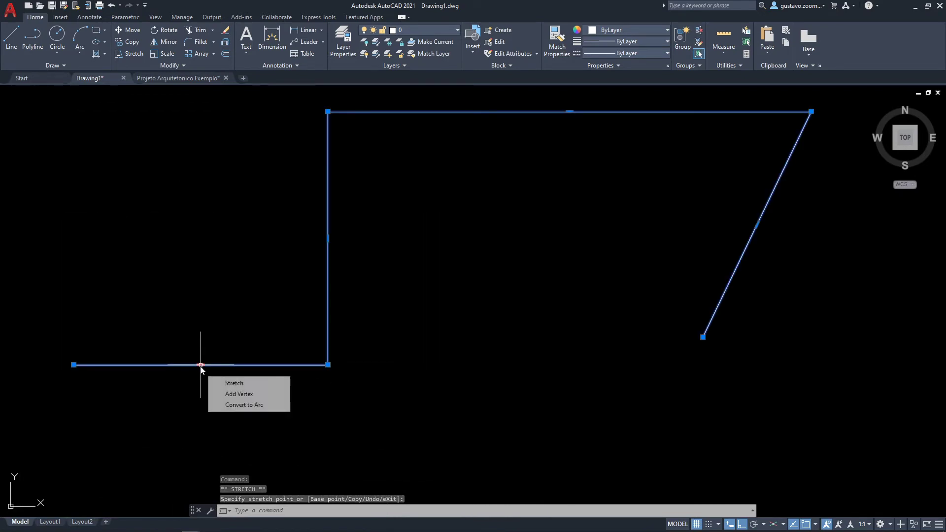
click(201, 365)
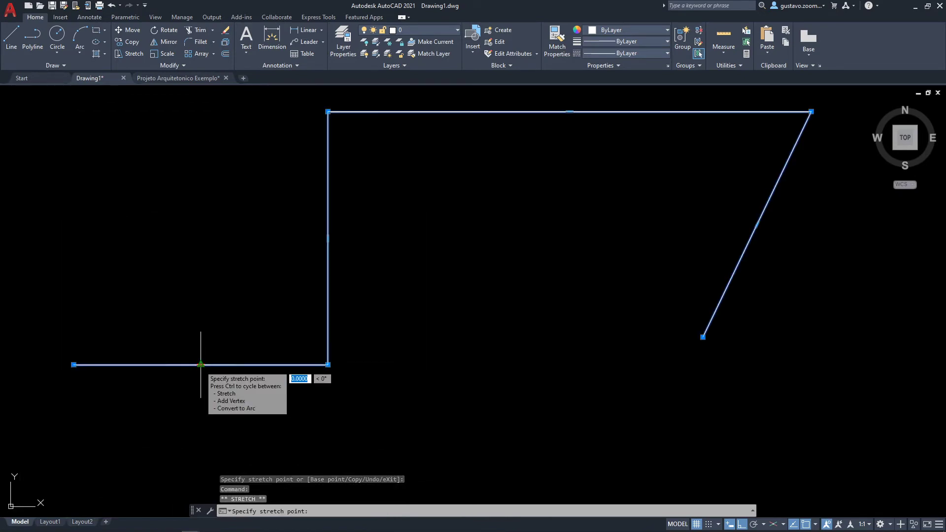
click(203, 318)
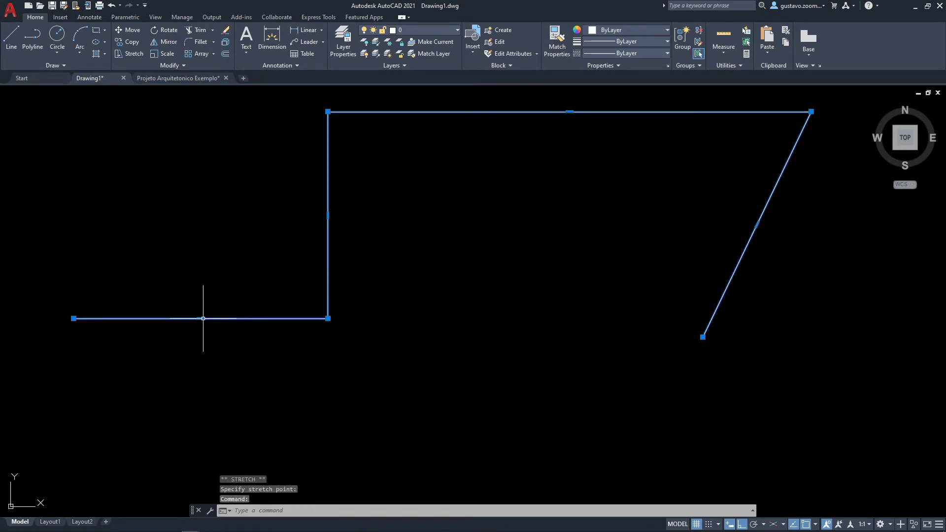
click(204, 318)
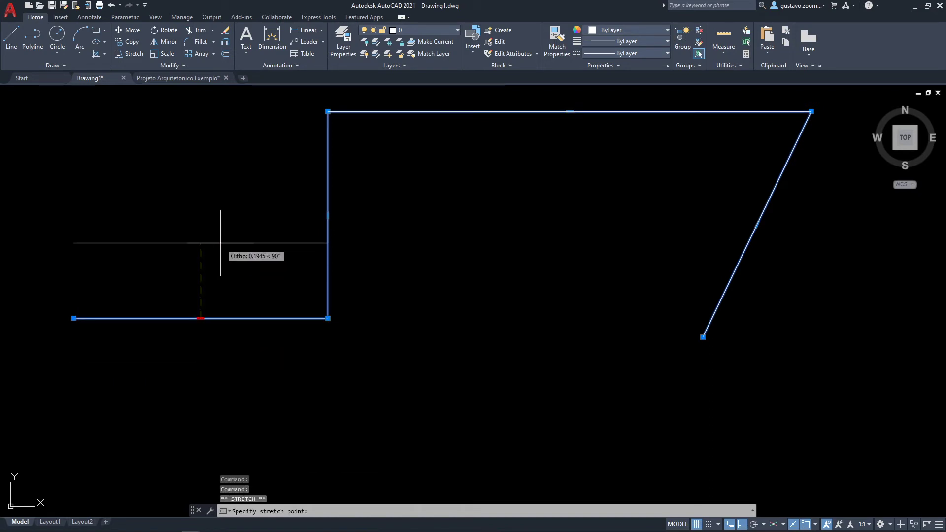
click(224, 202)
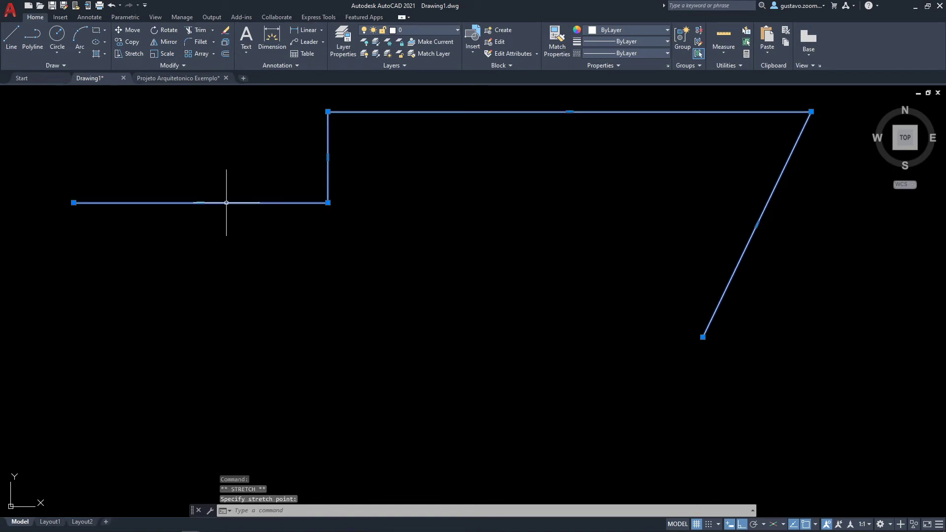
click(201, 203)
click(213, 371)
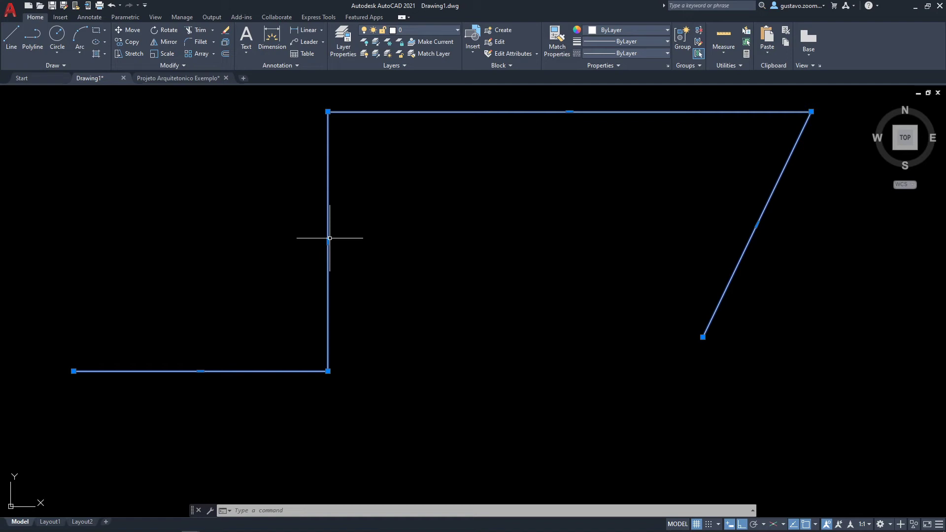
scroll(329, 238, down, 2)
scroll(327, 249, down, 2)
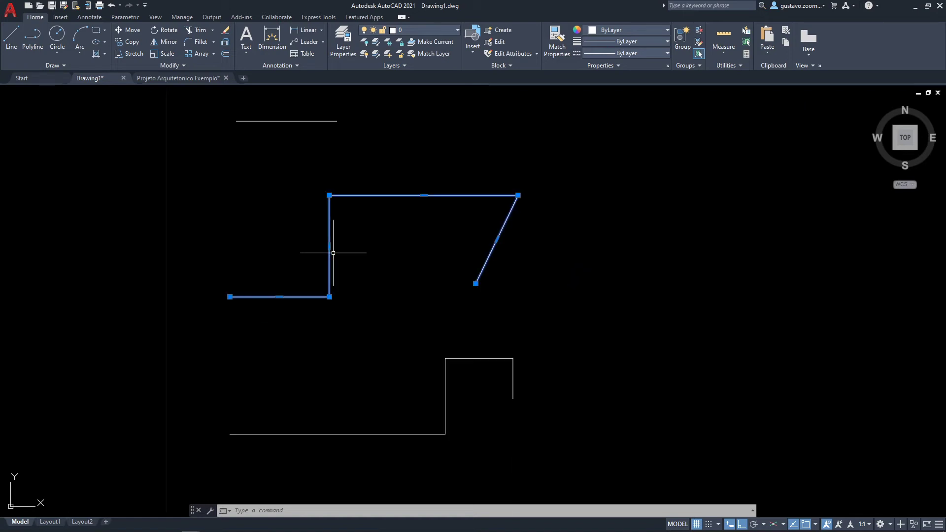
middle_drag(460, 262, 380, 303)
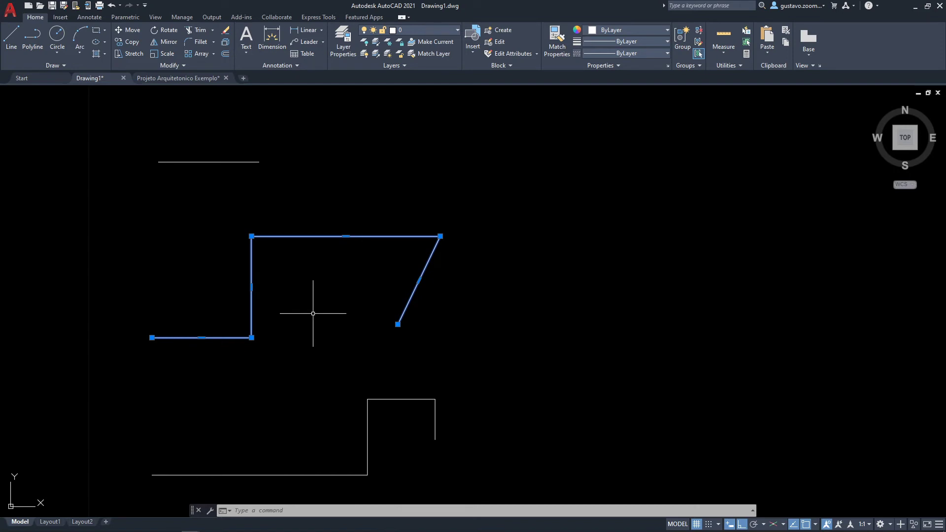
key(Escape)
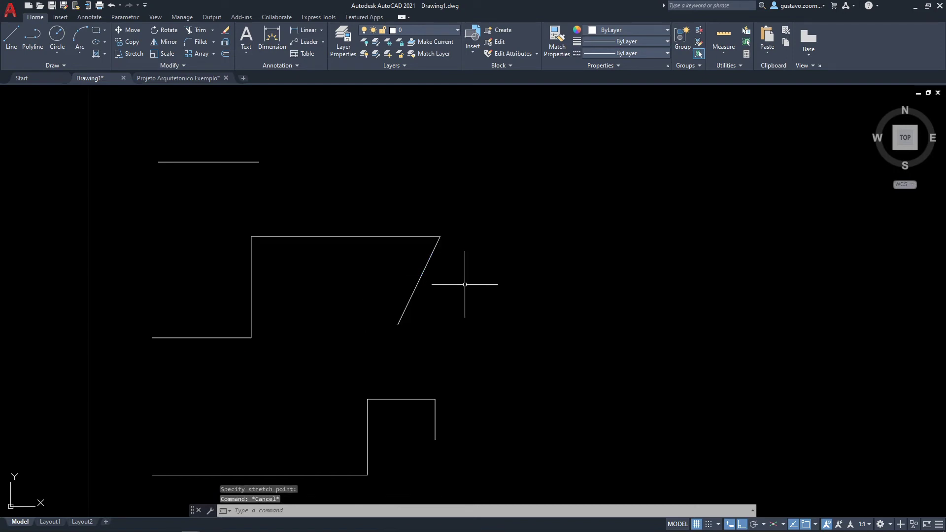
Step: Draw a square with 1-unit sides from four separate lines to the right of the polylines
mouse_move(465, 281)
middle_down()
mouse_move(255, 380)
mouse_move(264, 331)
middle_up()
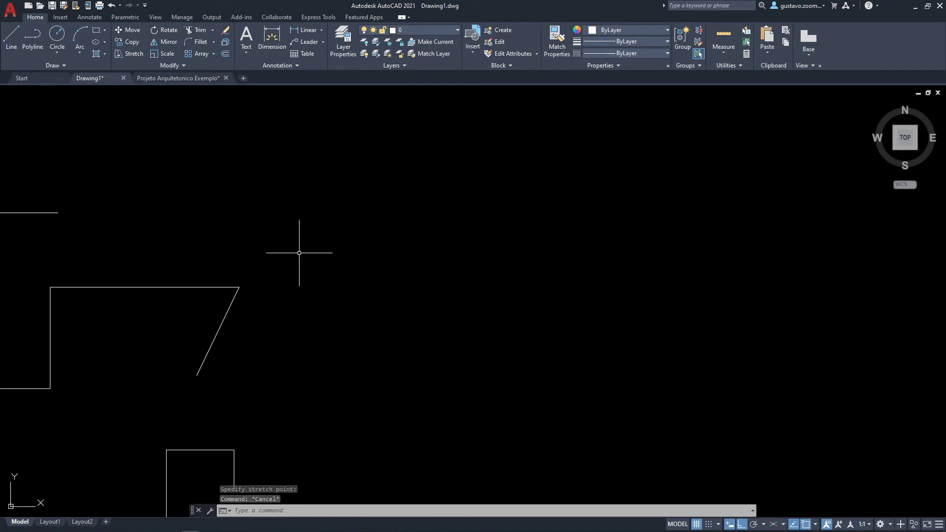
text(l)
key(Return)
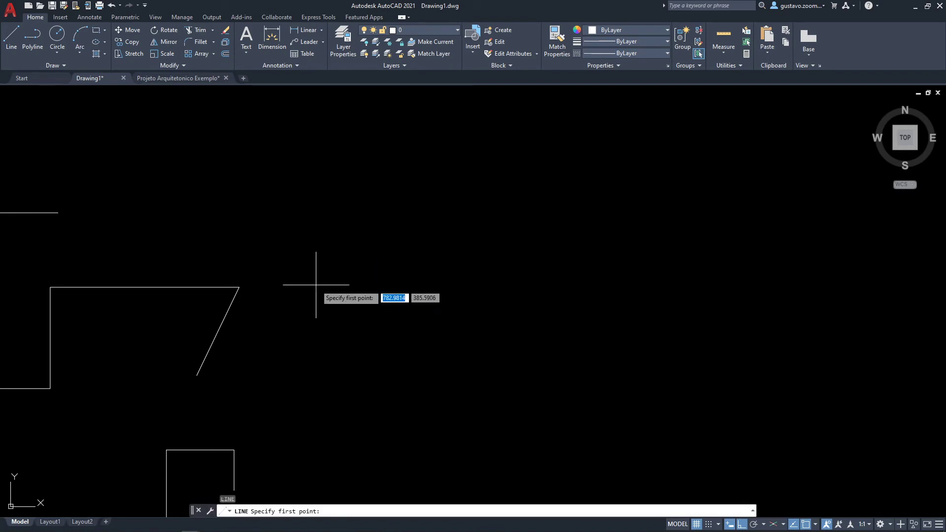
click(336, 324)
text(1)
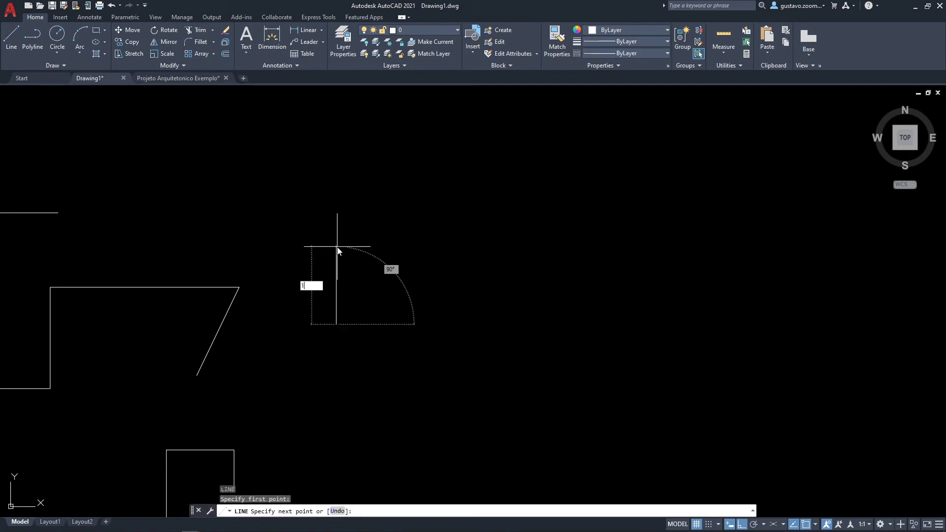
key(Return)
text(1)
key(Return)
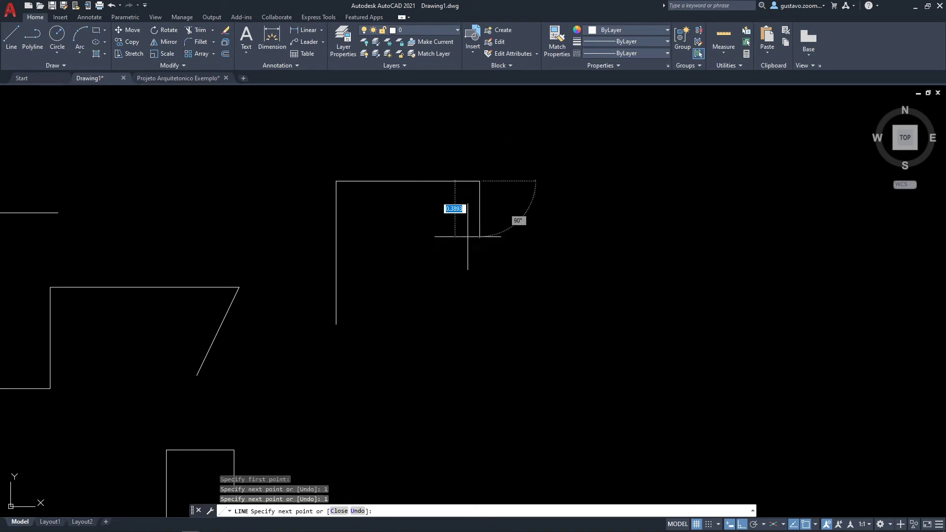
text(1)
key(Return)
text(1)
key(Return)
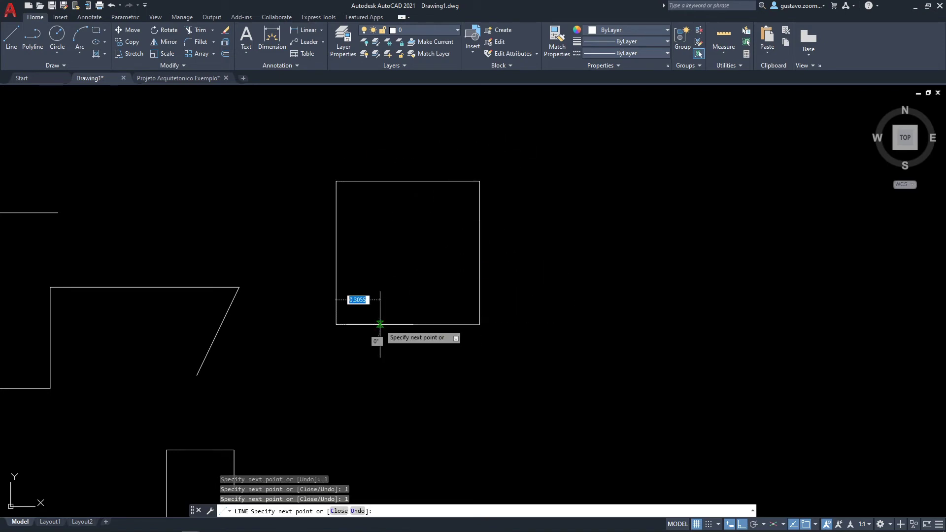
key(Escape)
Step: Select the square's right, top, left and bottom sides one at a time with crossing windows, clearing the selection between them
middle_drag(481, 319, 451, 323)
click(453, 287)
click(426, 270)
key(Escape)
click(392, 179)
click(369, 194)
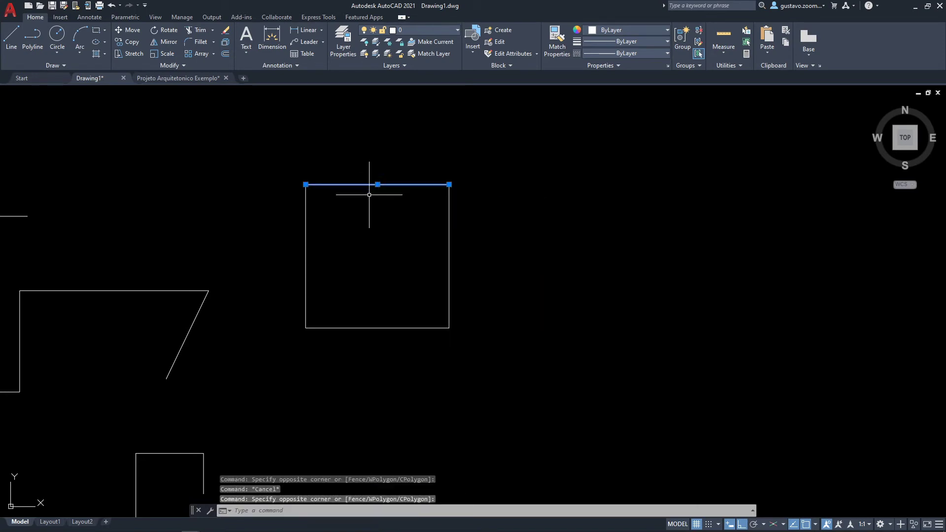
key(Escape)
click(331, 205)
click(291, 222)
key(Escape)
click(348, 279)
click(324, 347)
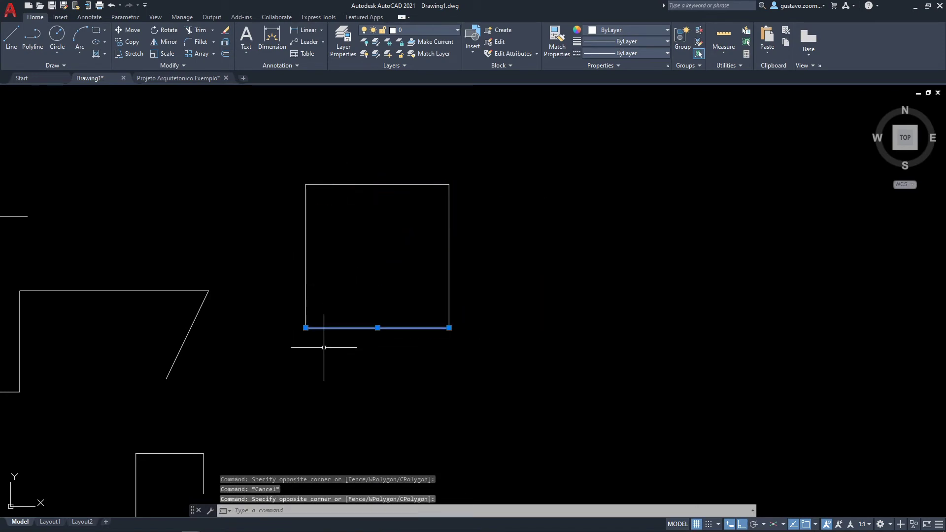
Step: Add the square's right, top and left sides to the selected bottom side with crossing windows, and clear the selection
click(471, 276)
click(427, 254)
click(396, 201)
click(372, 169)
click(328, 220)
click(287, 238)
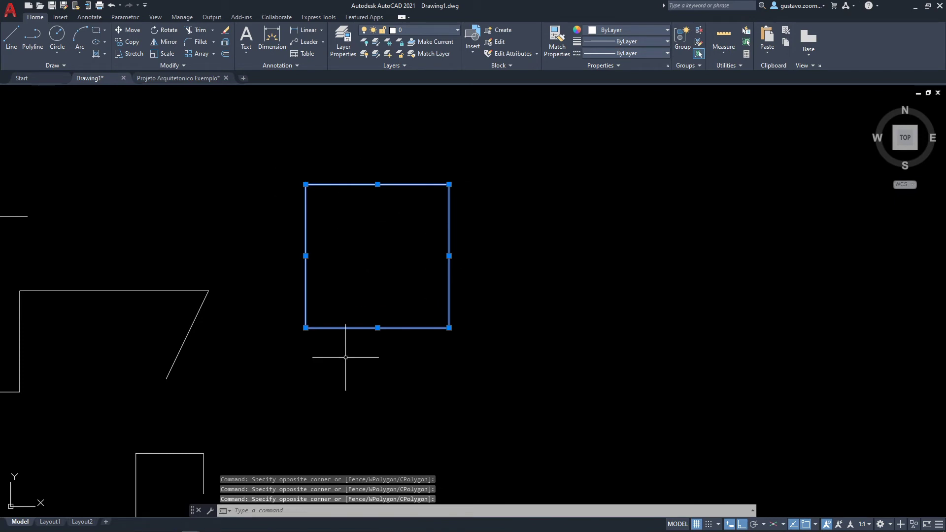
key(Escape)
Step: Start a polyline to the right of the line square and draw its top, right and bottom segments, each 1 unit long
middle_drag(600, 308, 509, 329)
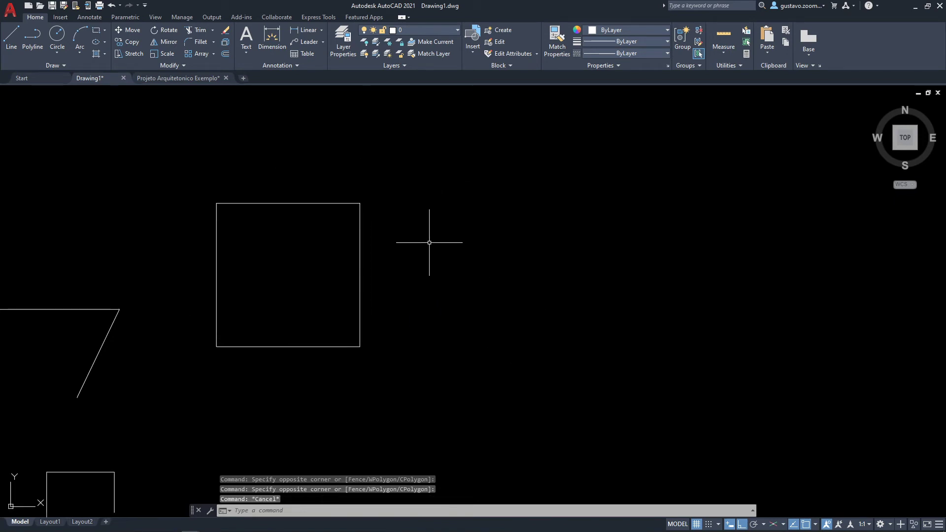
text(pl)
key(Return)
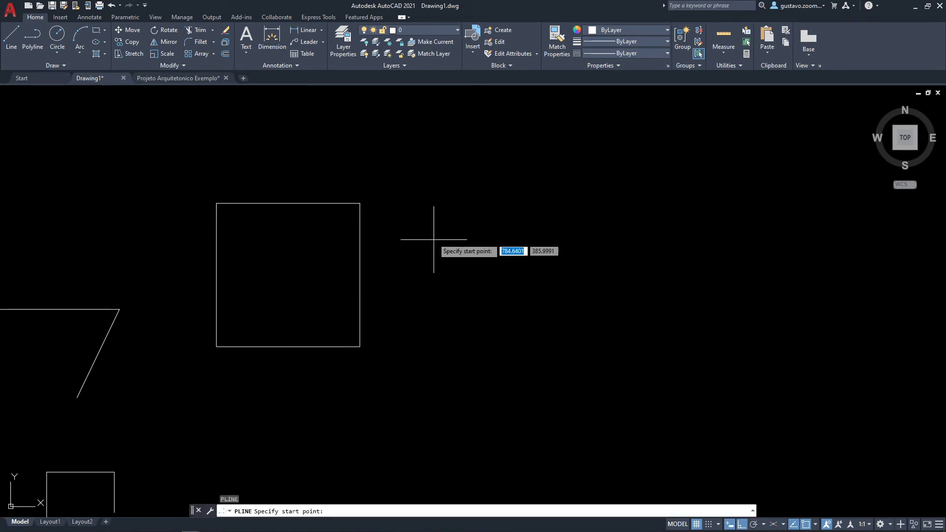
click(419, 202)
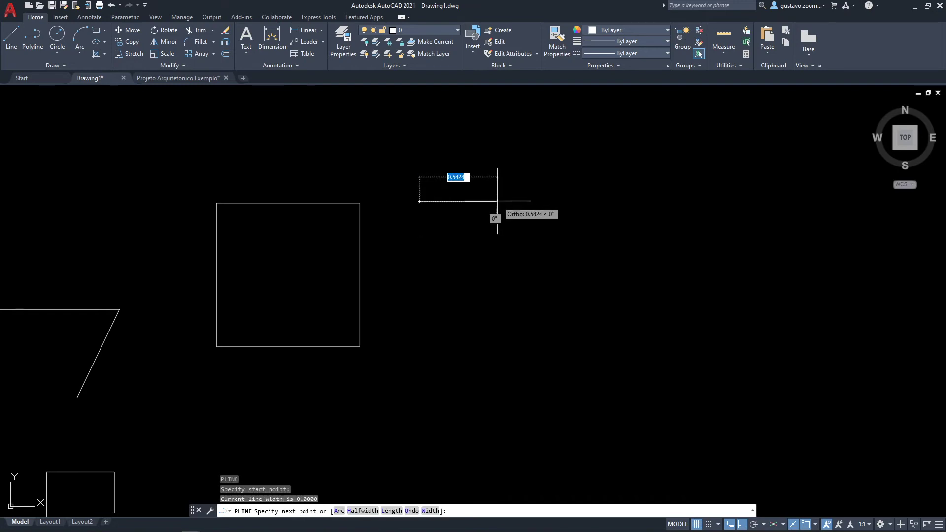
text(1)
key(Return)
text(1)
key(Return)
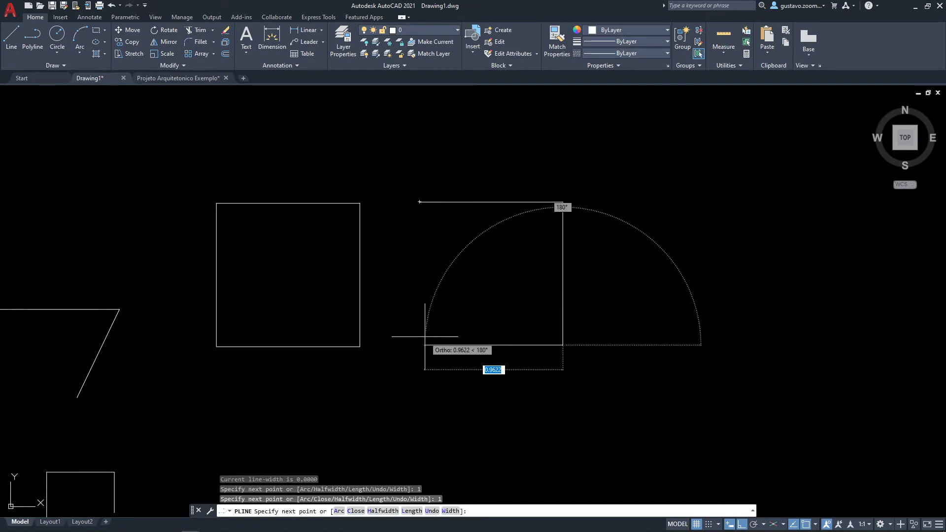
text(1)
key(Return)
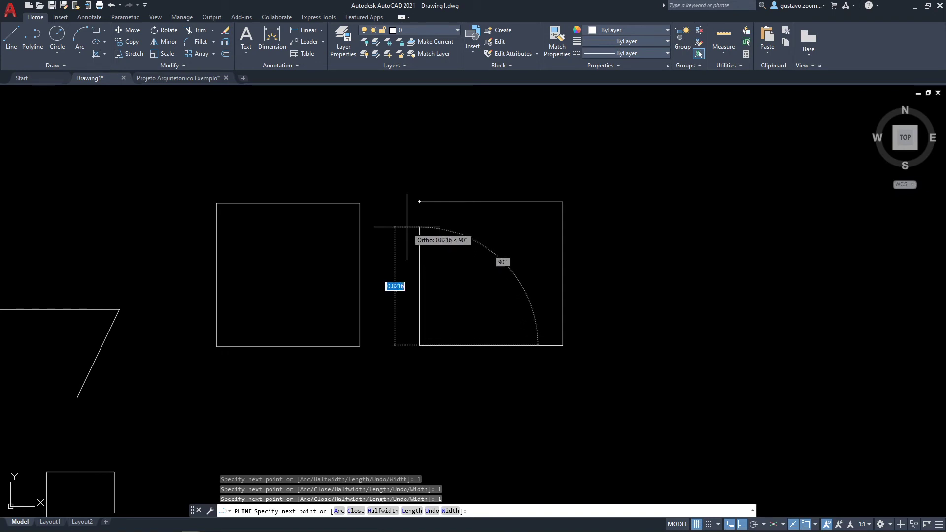
Step: Finish the polyline square's left side with the polyline command's Close option
text(1)
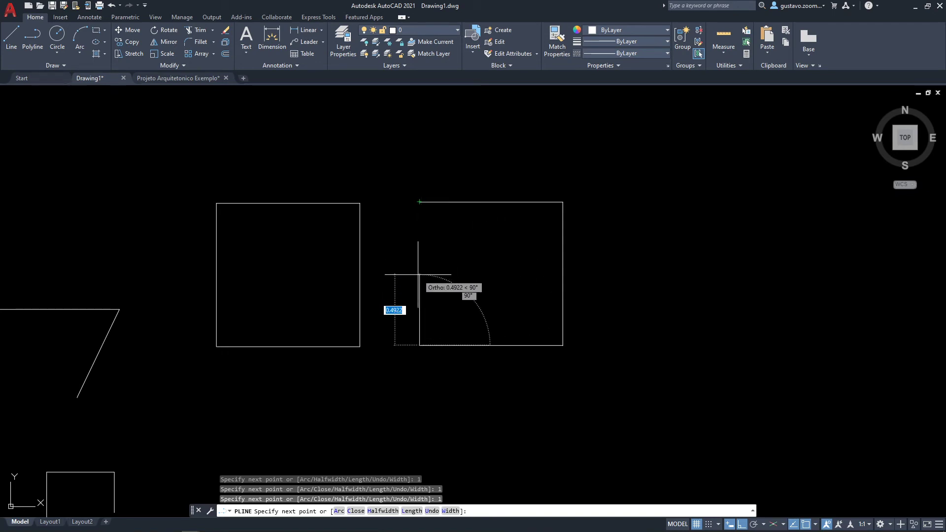
scroll(419, 274, up, 2)
middle_drag(432, 279, 321, 300)
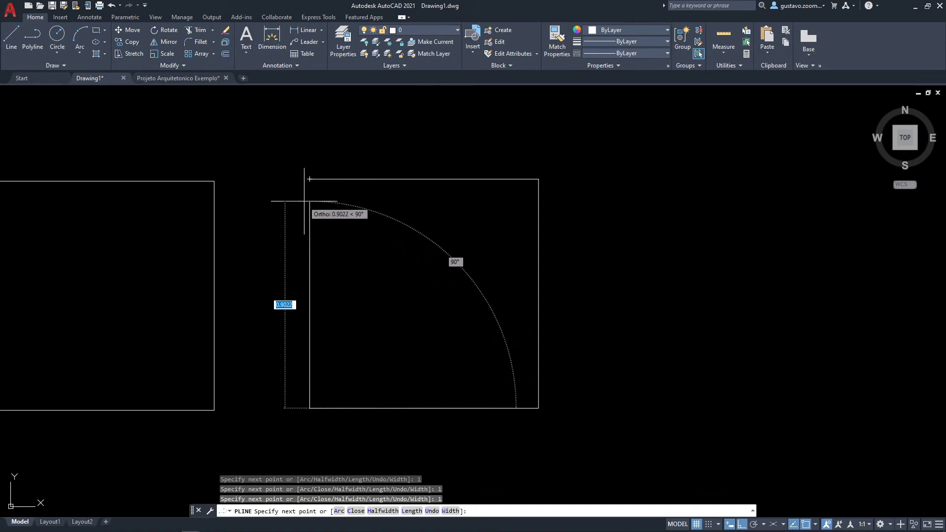
scroll(305, 207, up, 1)
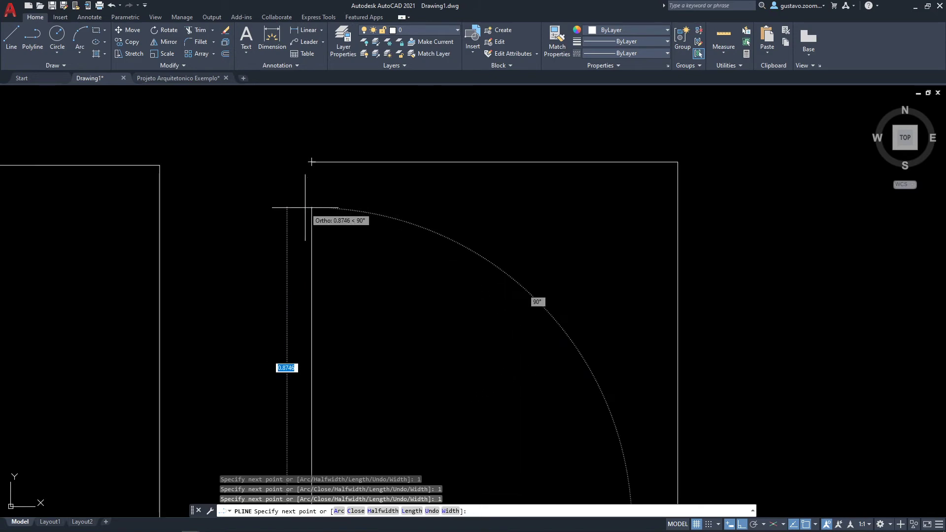
scroll(304, 207, up, 1)
scroll(305, 207, down, 1)
scroll(305, 207, up, 1)
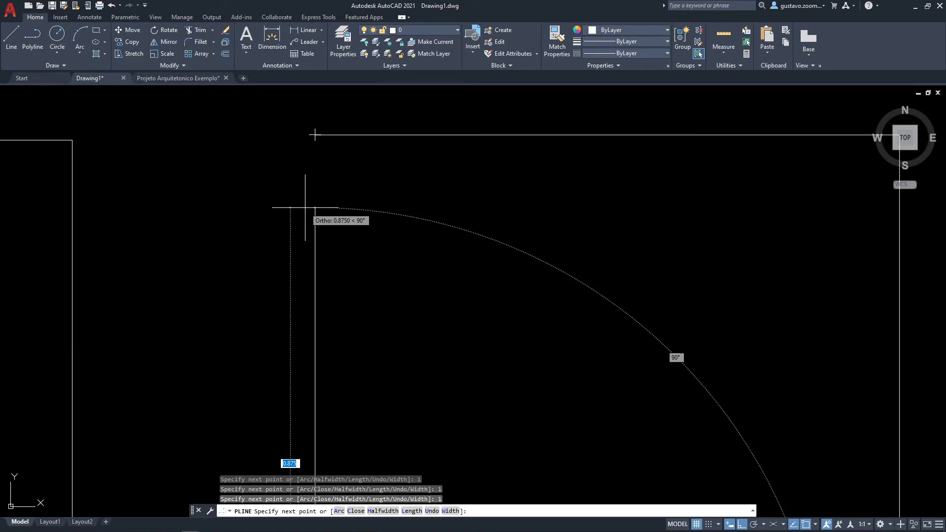
scroll(305, 208, down, 2)
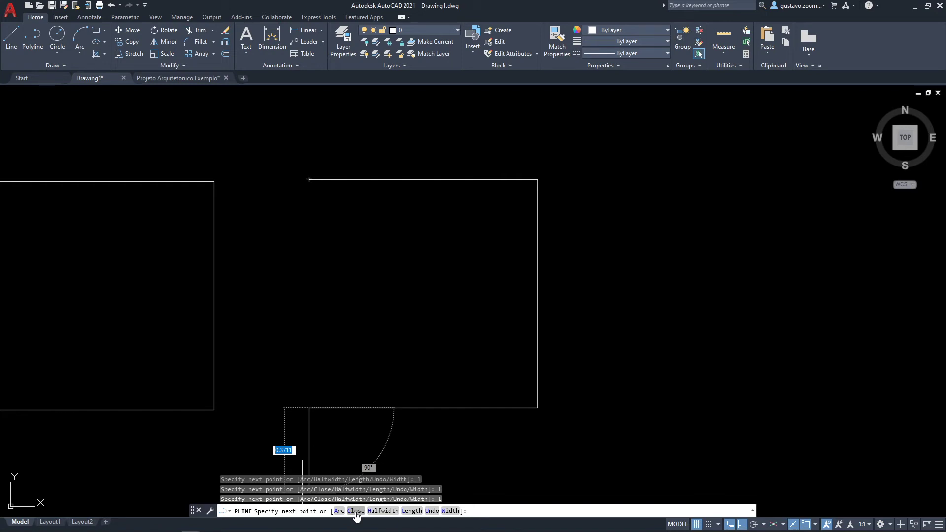
middle_drag(324, 418, 317, 394)
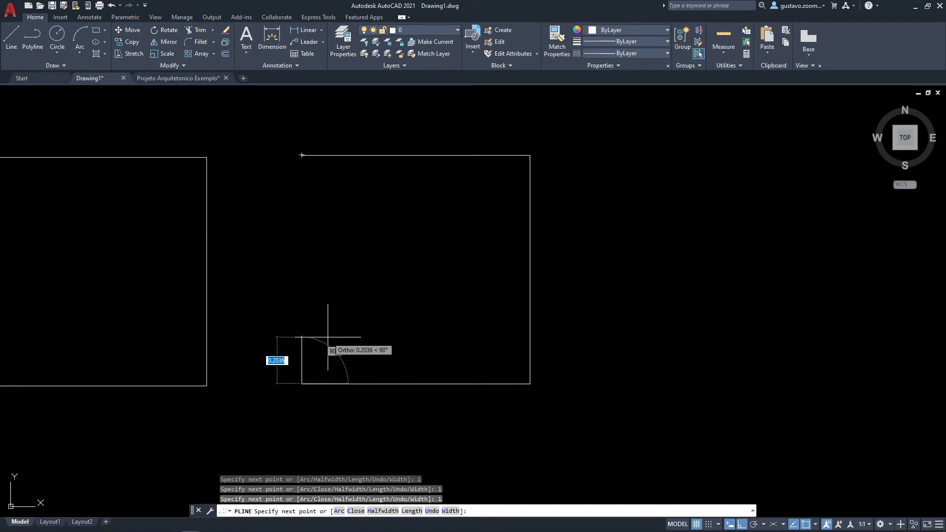
text(c)
key(Return)
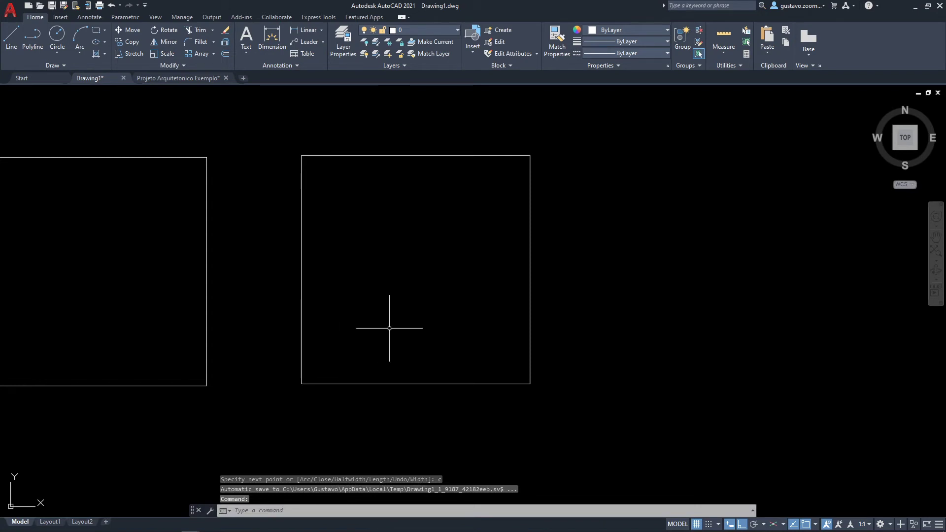
Step: Draw a circle of arbitrary size to the right of the two squares and delete it
scroll(348, 323, down, 3)
scroll(379, 341, up, 2)
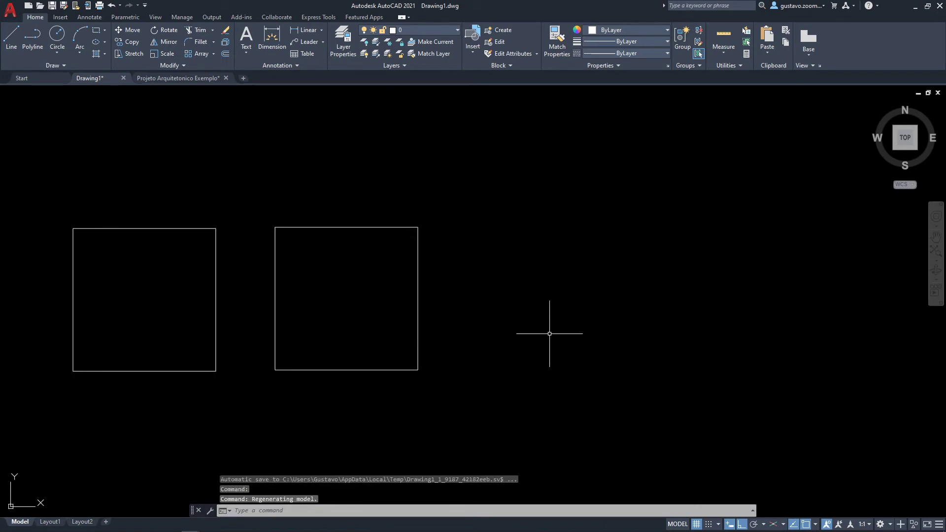
text(c)
key(Return)
click(549, 334)
click(609, 339)
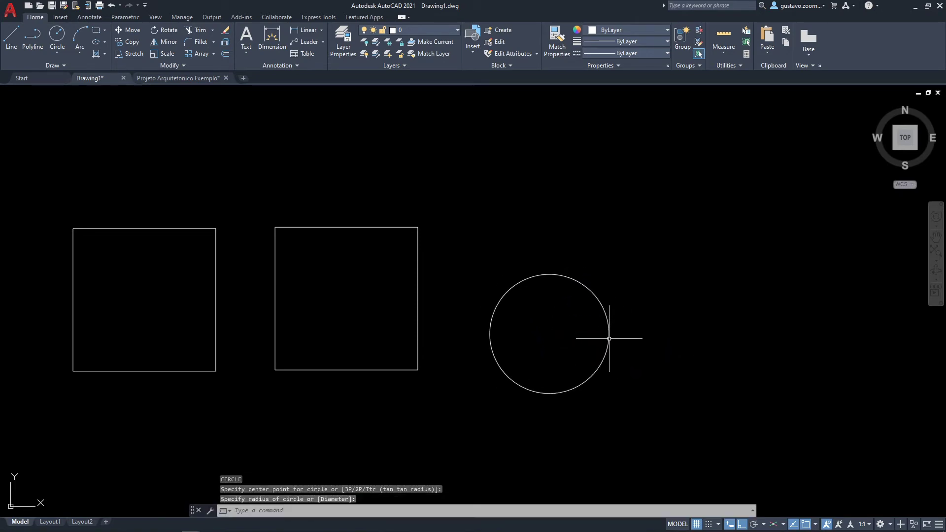
click(609, 338)
click(599, 317)
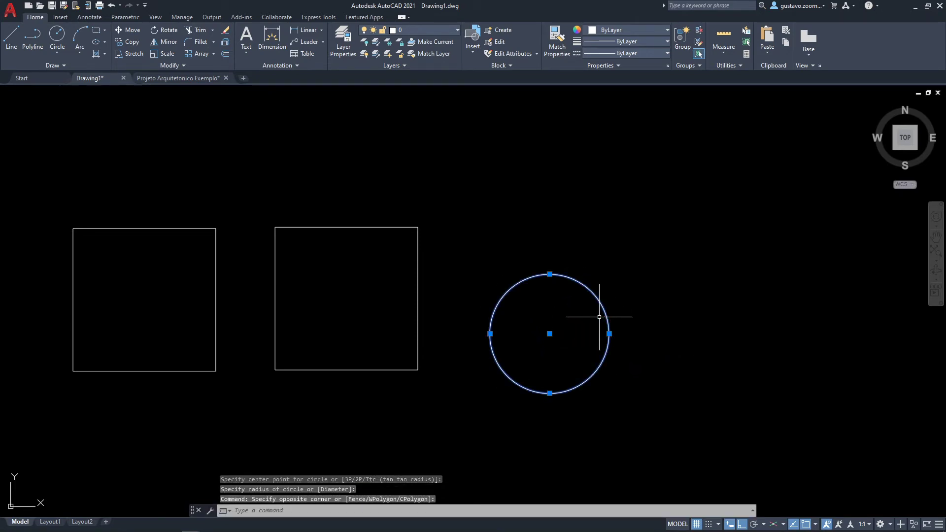
key(Delete)
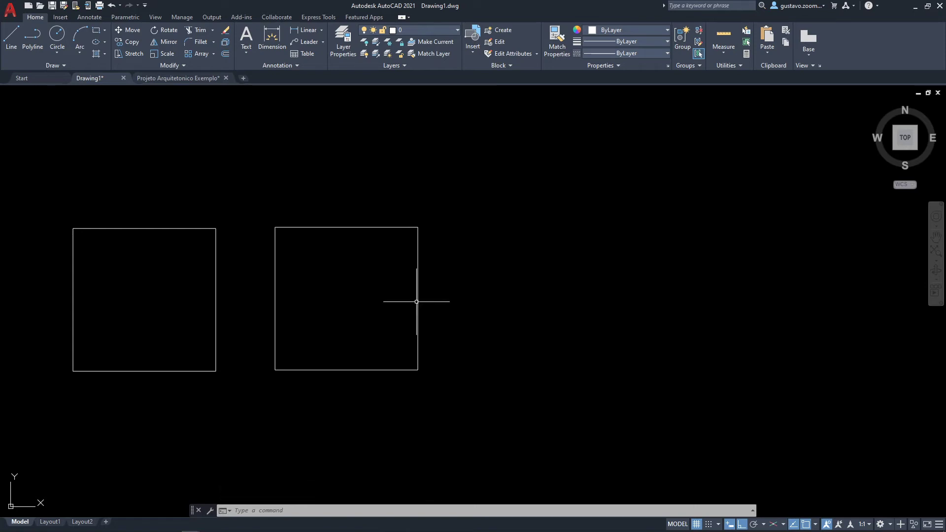
Step: Select the polyline square, and individually the line square's top, bottom and right sides, clearing the selection each time, to compare them
middle_drag(415, 302, 509, 272)
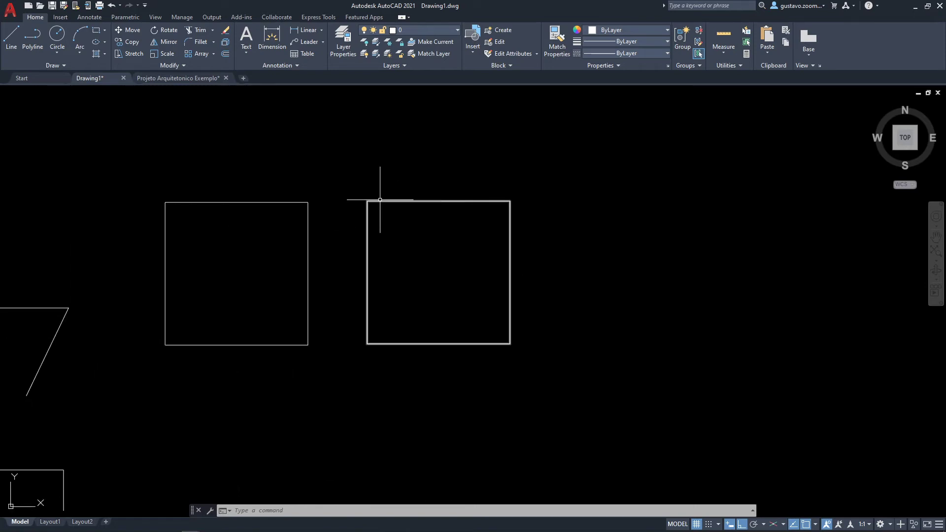
middle_drag(376, 200, 391, 208)
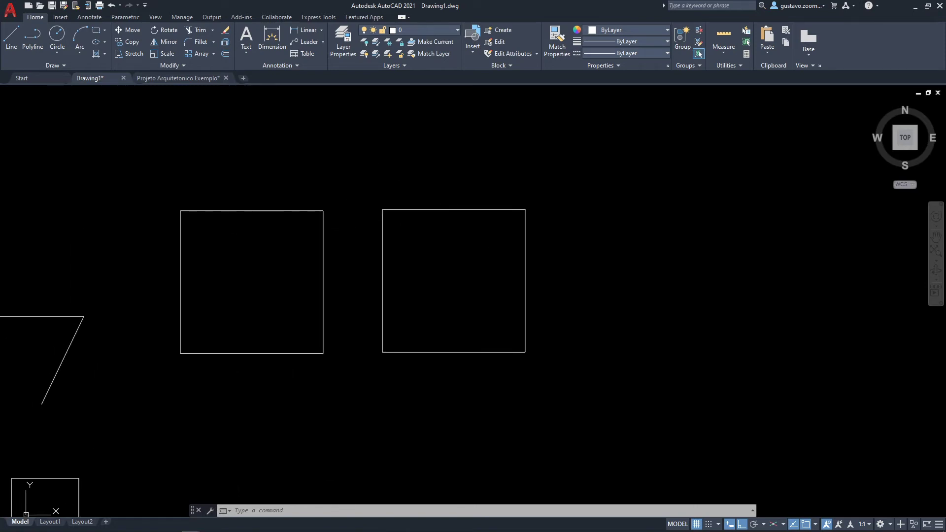
click(381, 213)
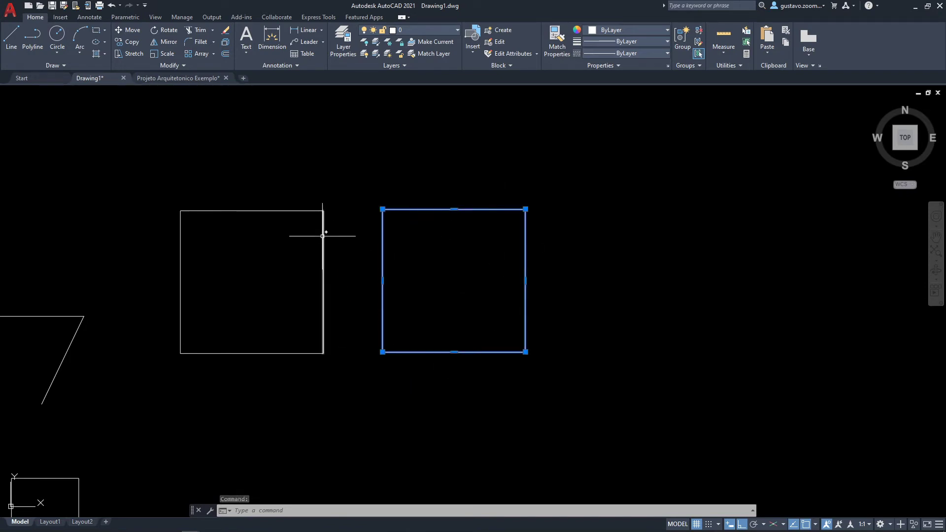
key(Escape)
click(301, 211)
key(Escape)
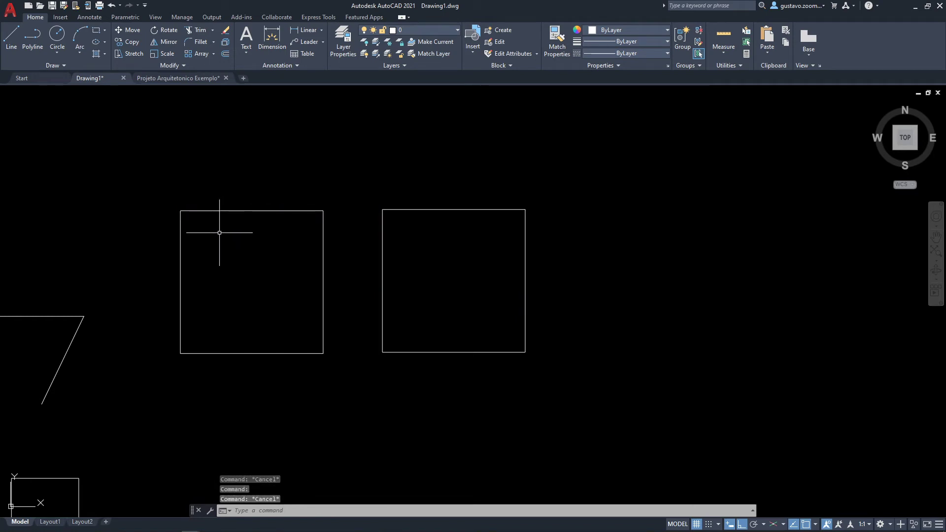
click(206, 342)
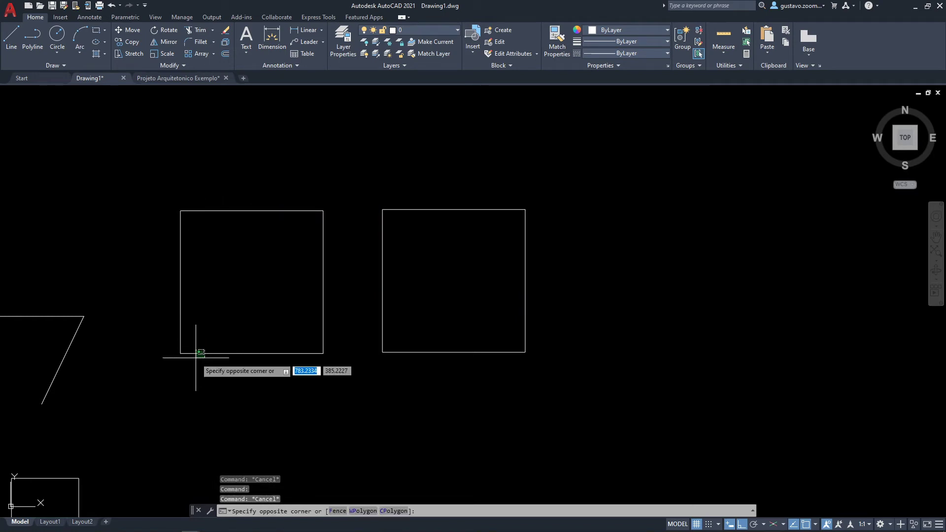
click(191, 362)
key(Escape)
click(323, 288)
key(Escape)
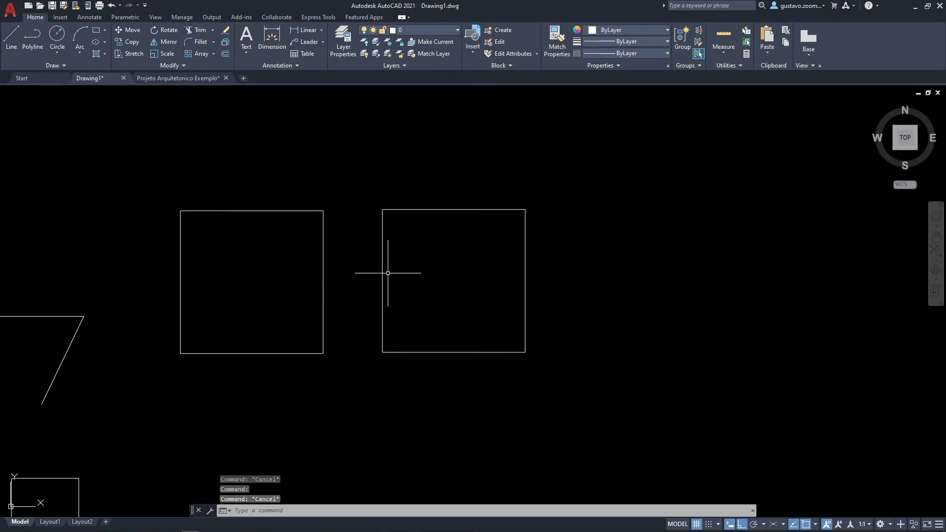
Step: Join the left square's four separate lines into a single polyline
mouse_move(382, 266)
middle_down()
mouse_move(415, 306)
mouse_move(382, 297)
mouse_move(424, 287)
middle_up()
scroll(383, 295, down, 2)
scroll(382, 295, up, 2)
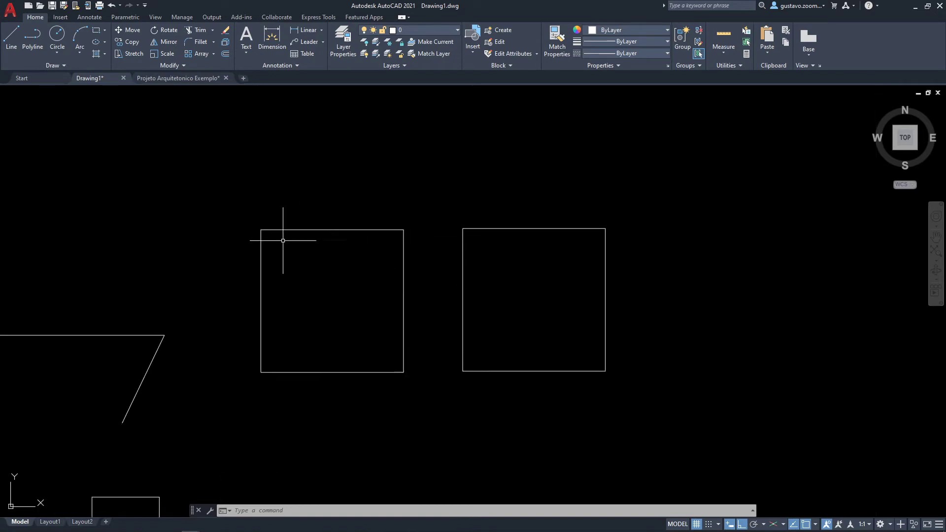
click(261, 253)
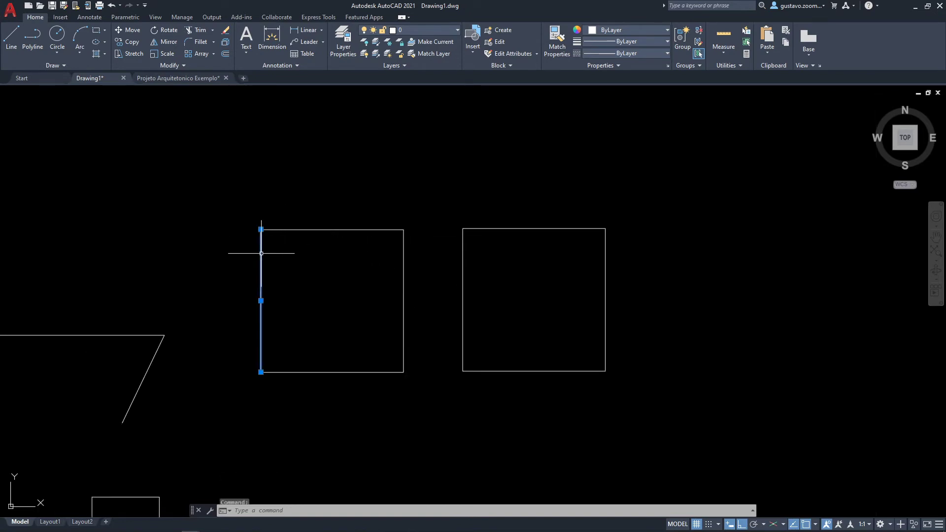
click(291, 228)
click(290, 229)
click(404, 258)
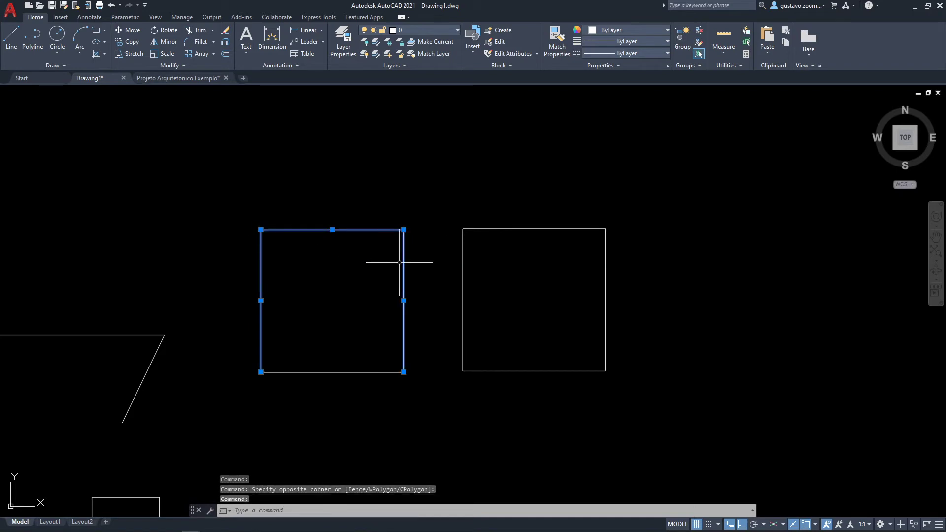
click(367, 372)
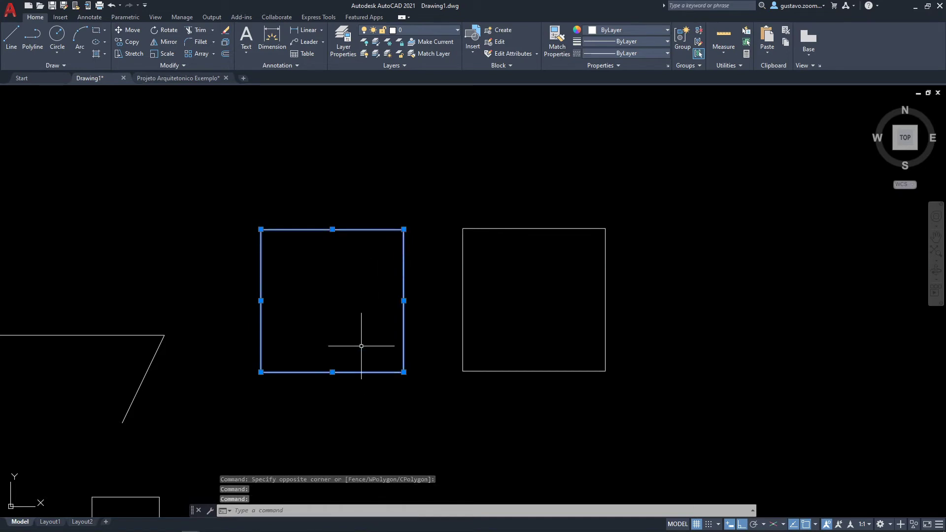
middle_drag(395, 344, 379, 341)
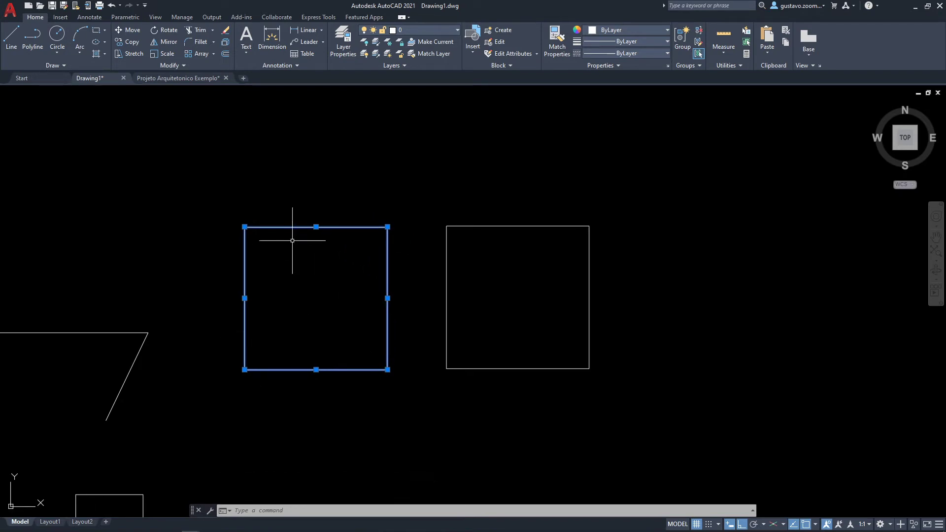
scroll(292, 345, up, 2)
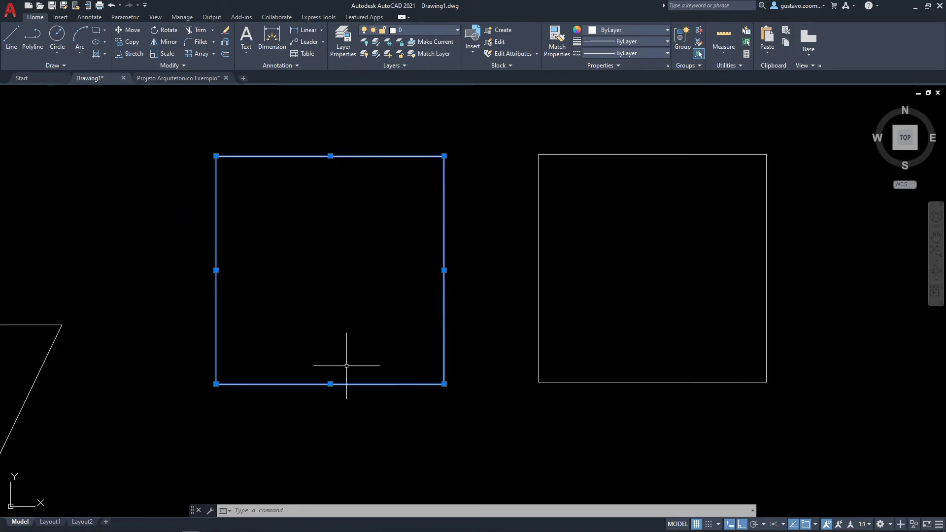
middle_drag(390, 308, 362, 316)
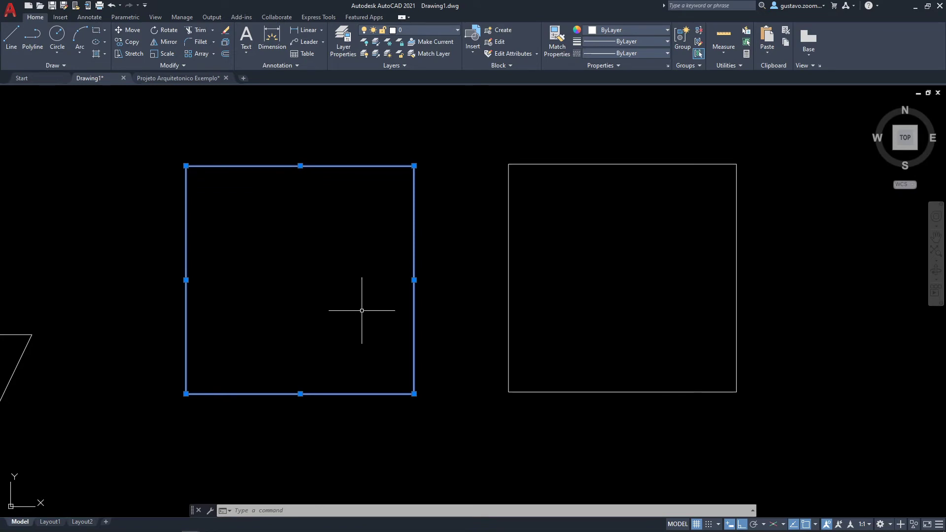
click(170, 65)
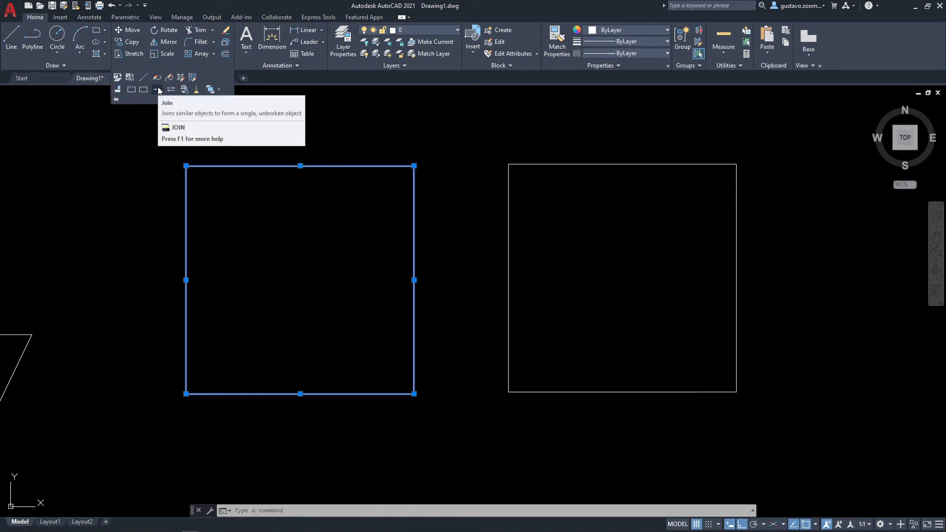
middle_drag(402, 208, 369, 213)
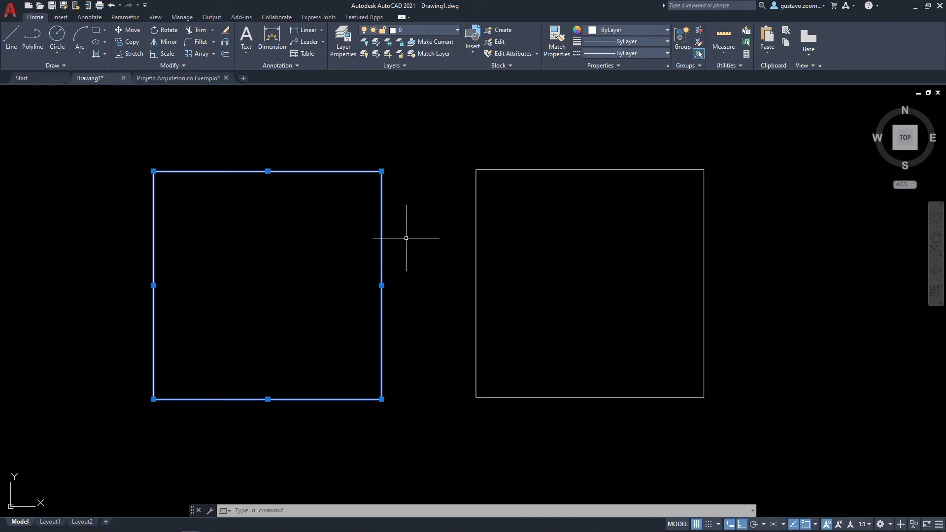
text(j)
key(Return)
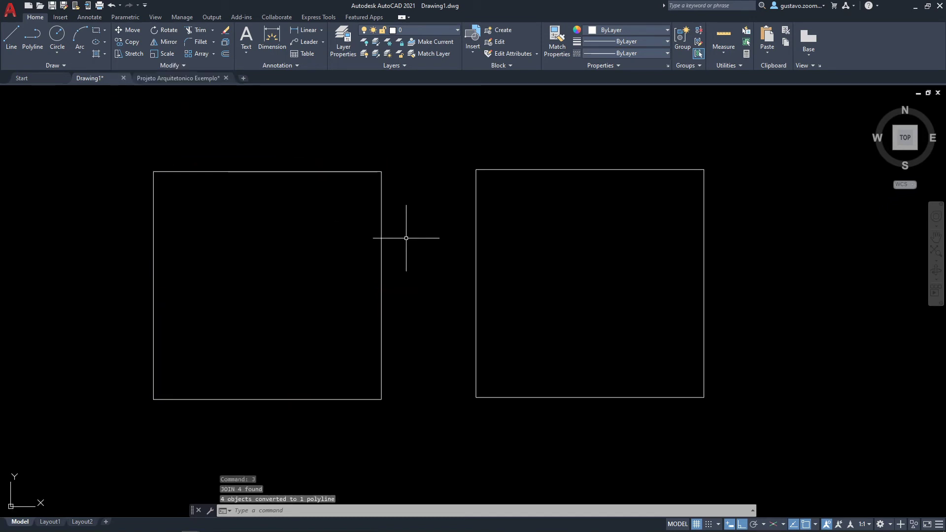
Step: Select the joined left square by one side to check that it behaves as one object, and deselect it
click(381, 213)
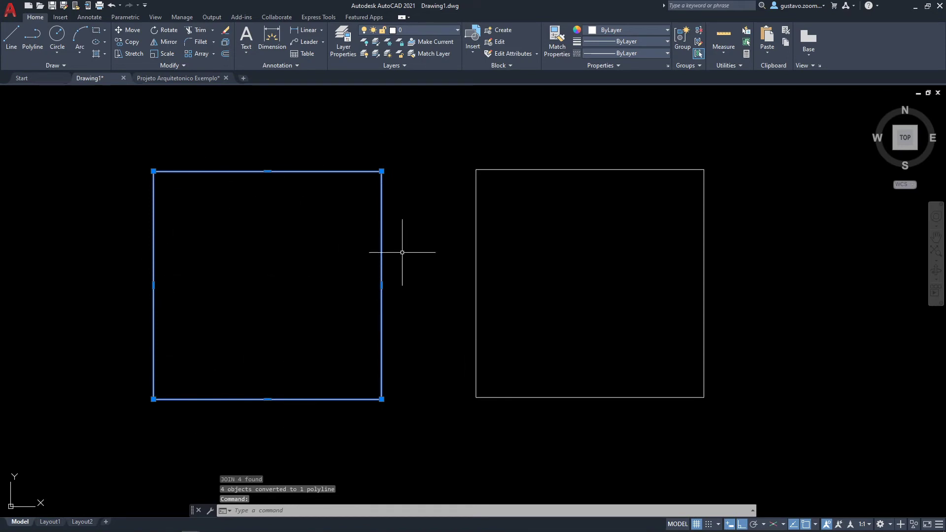
middle_drag(429, 263, 317, 262)
key(Escape)
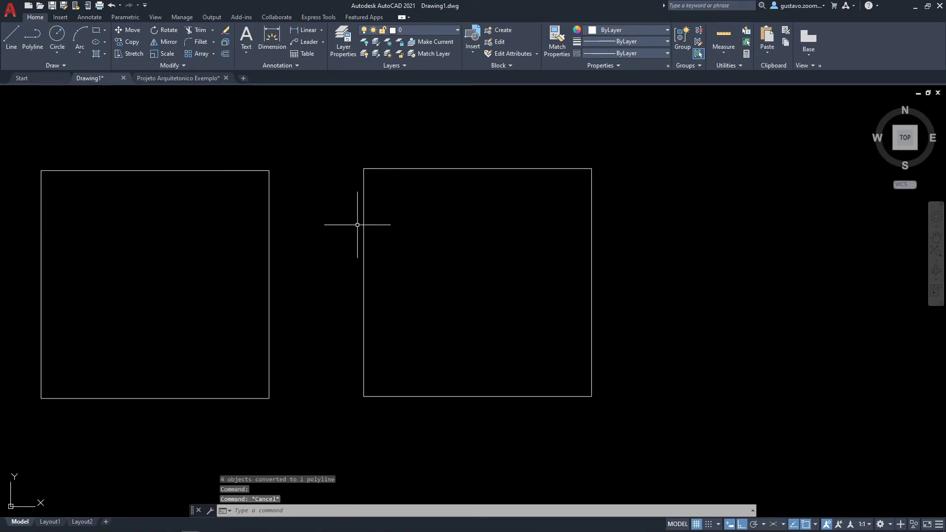
Step: Explode the right square's polyline into separate lines
click(363, 221)
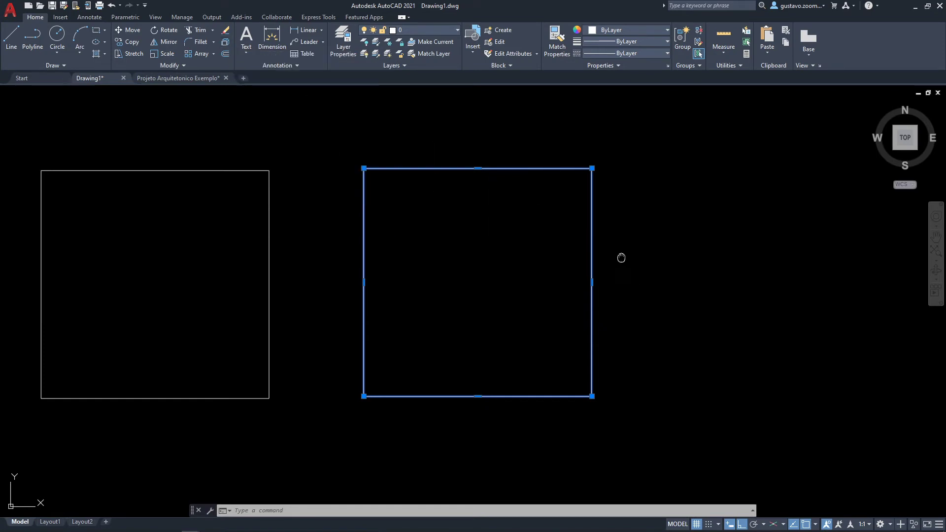
text(x)
key(Return)
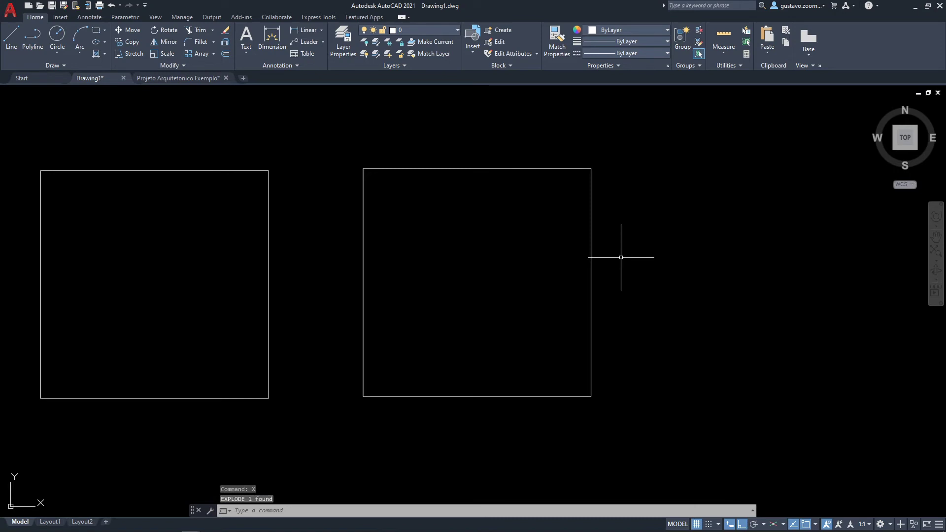
Step: Select the exploded square's right, top and bottom sides one at a time, clearing each selection, to check that they are independent lines
click(585, 221)
click(585, 221)
click(593, 215)
click(593, 215)
click(586, 210)
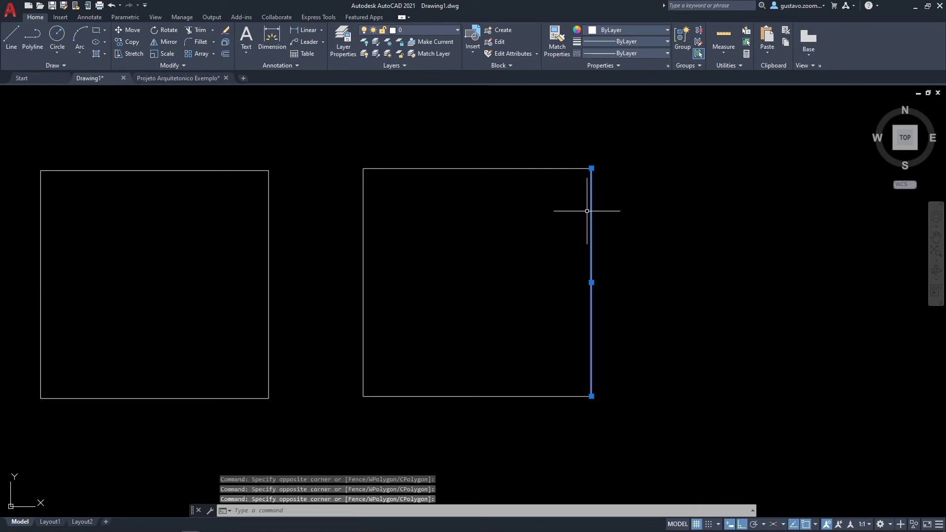
key(Escape)
click(560, 191)
click(530, 157)
key(Escape)
click(383, 428)
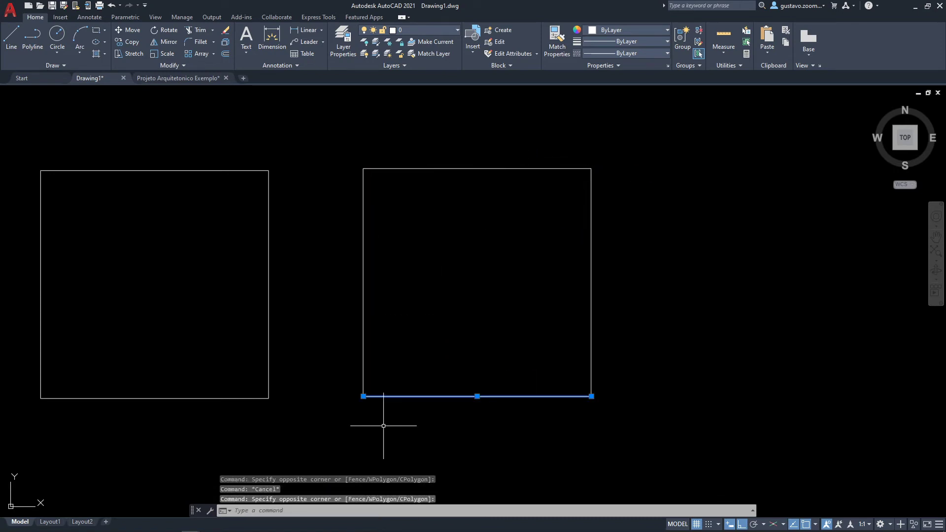
key(Escape)
Step: Move the exploded square's top line straight up by its midpoint grip, detaching it from the other sides, and deselect it
middle_drag(459, 372, 672, 387)
scroll(634, 360, down, 2)
middle_drag(746, 392, 688, 385)
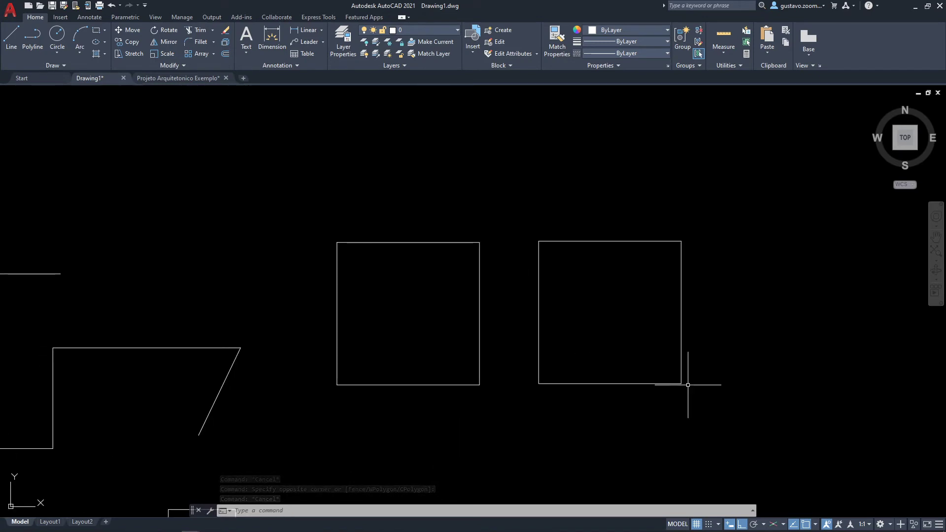
middle_drag(476, 234, 437, 266)
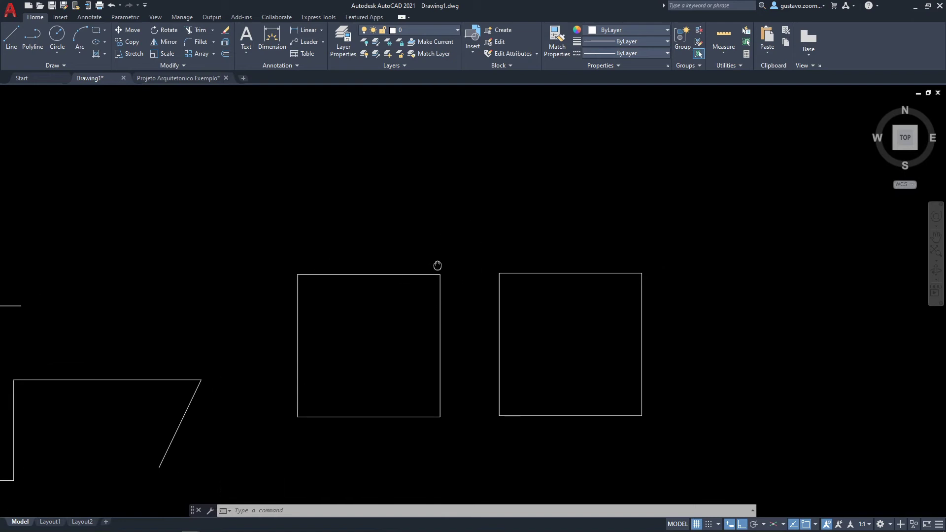
click(590, 257)
click(552, 316)
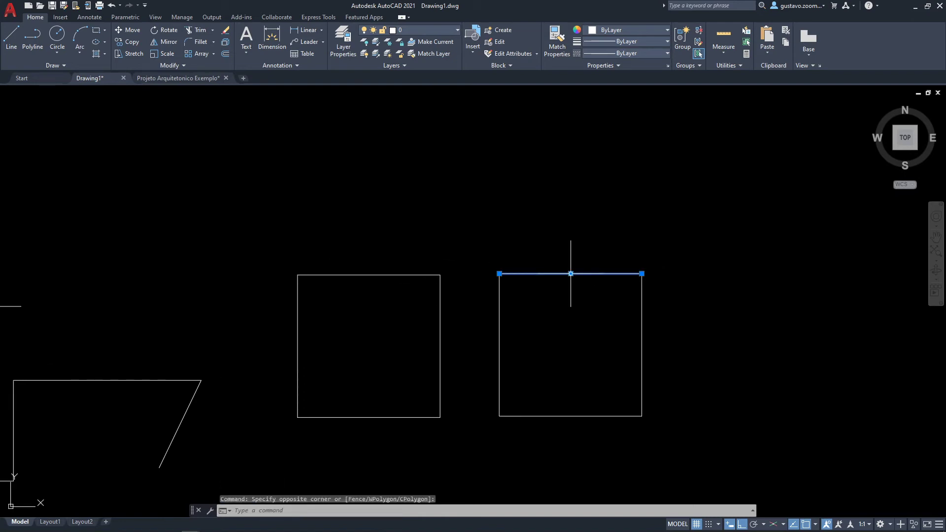
click(570, 273)
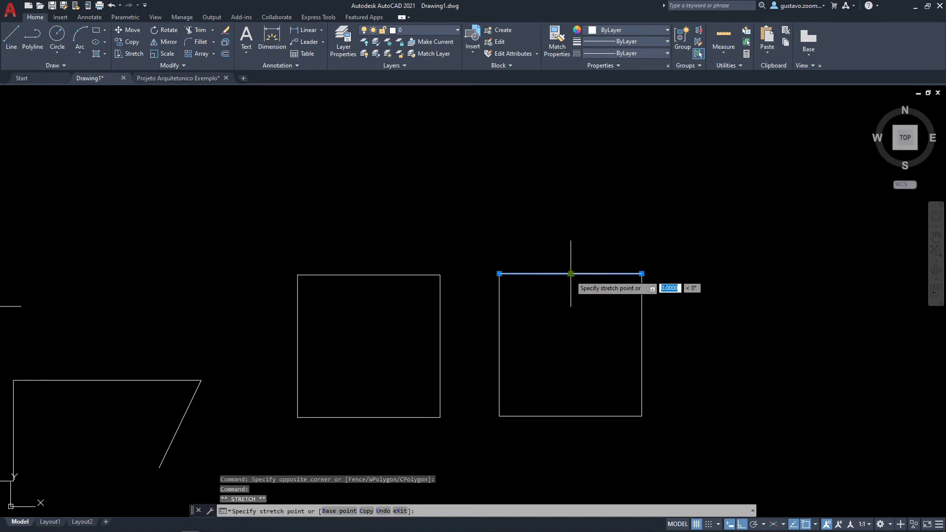
click(570, 217)
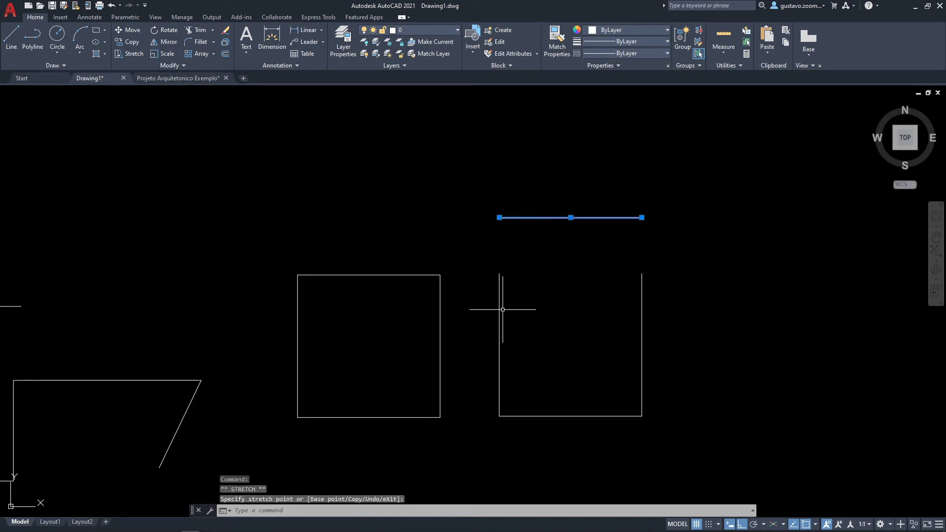
key(Escape)
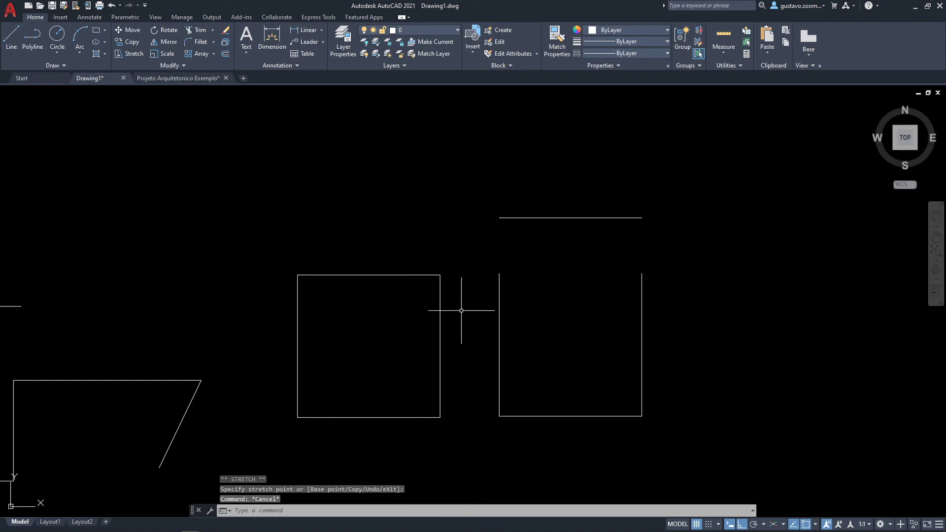
Step: Stretch the left polyline square's top edge upward by its midpoint grip to form a tall rectangle, and deselect it
click(405, 275)
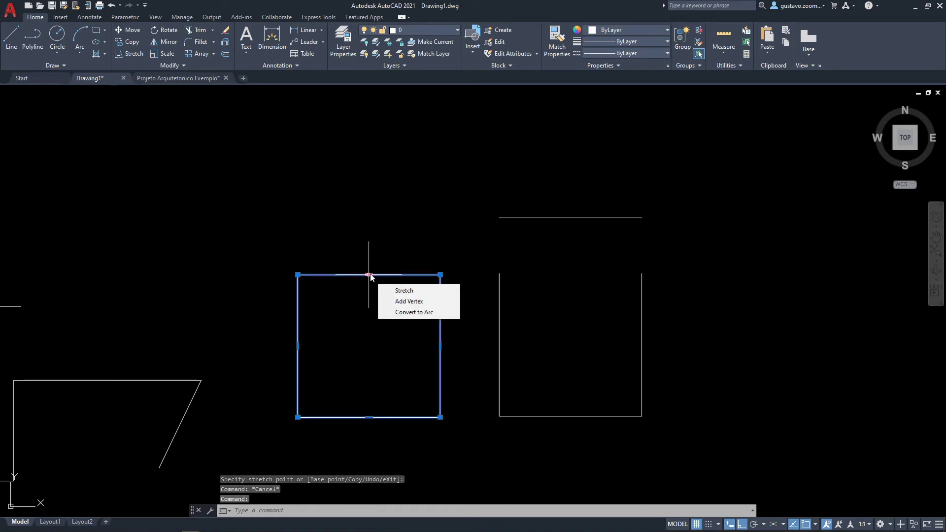
click(369, 275)
click(370, 174)
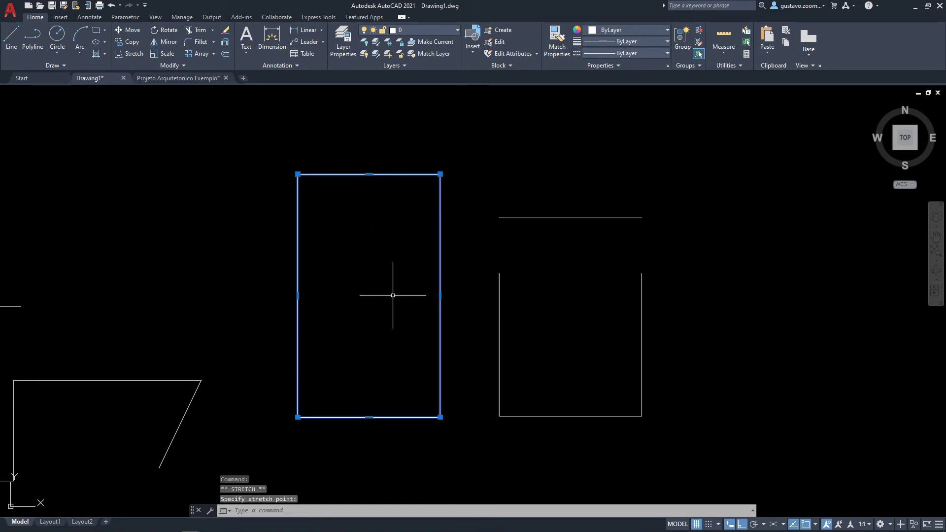
key(Escape)
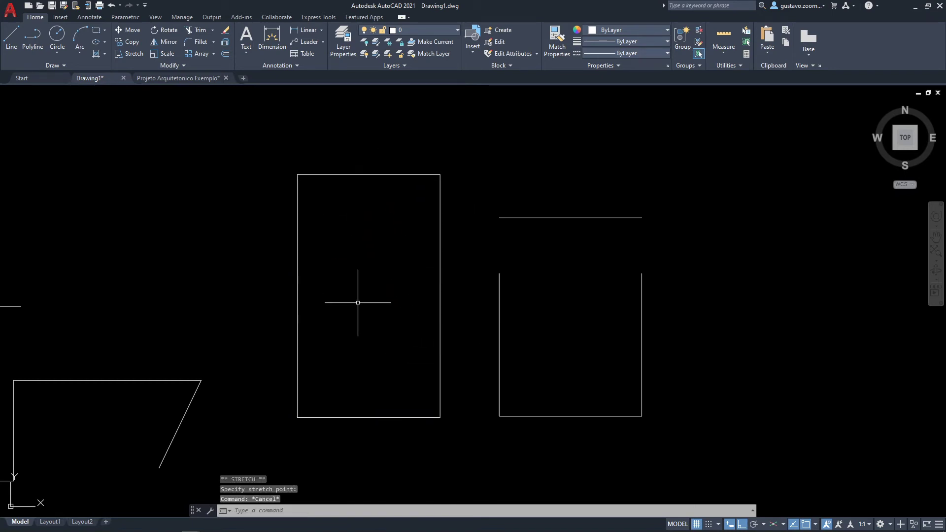
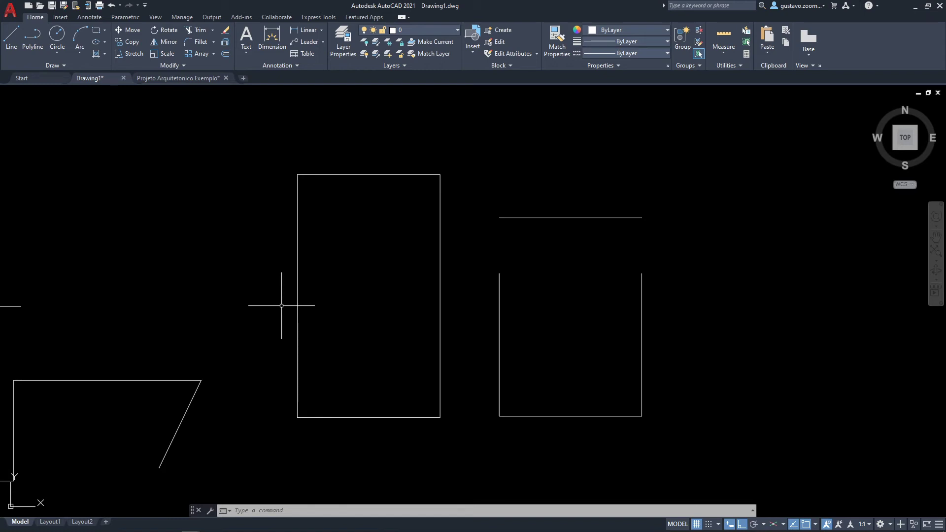
Step: Draw a circle with a radius of 0.5 in the empty area to the right of the exploded square
mouse_move(660, 276)
middle_down()
mouse_move(627, 285)
mouse_move(419, 266)
middle_up()
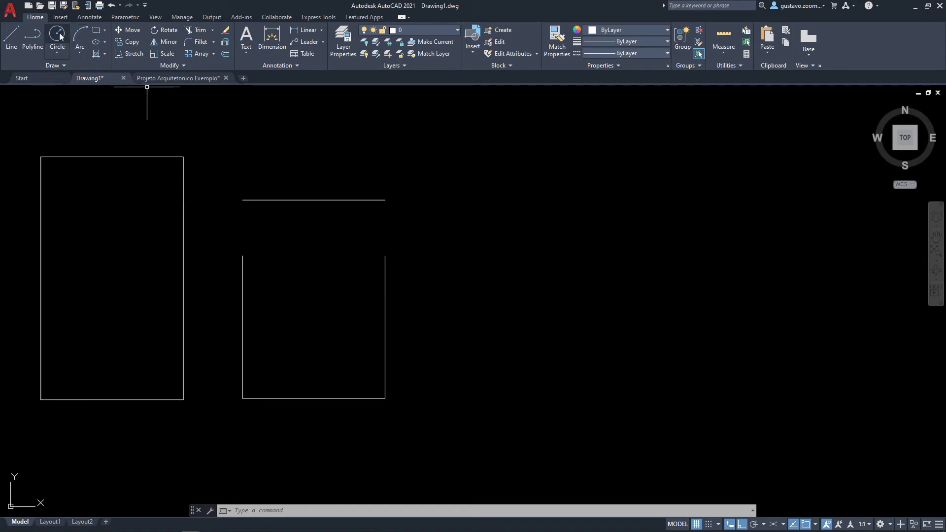
mouse_move(437, 236)
middle_down()
mouse_move(376, 289)
mouse_move(407, 348)
middle_up()
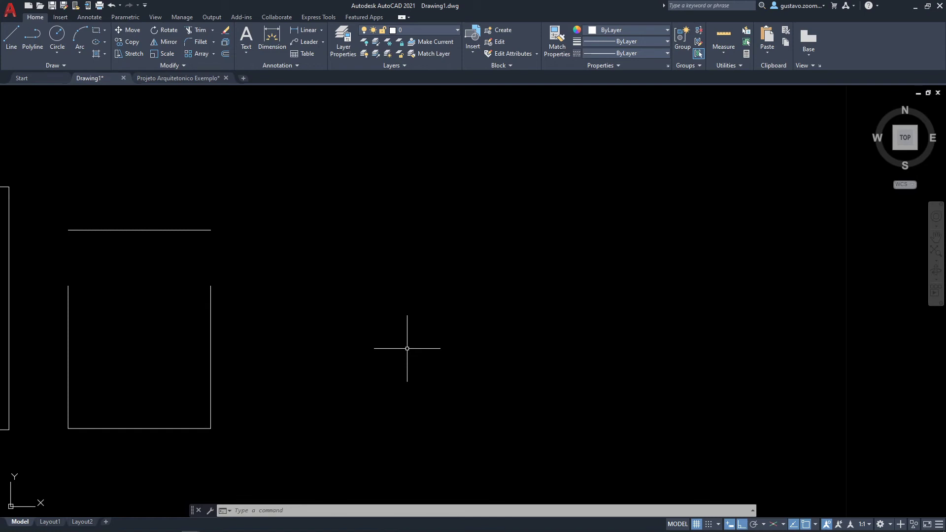
text(c)
key(Return)
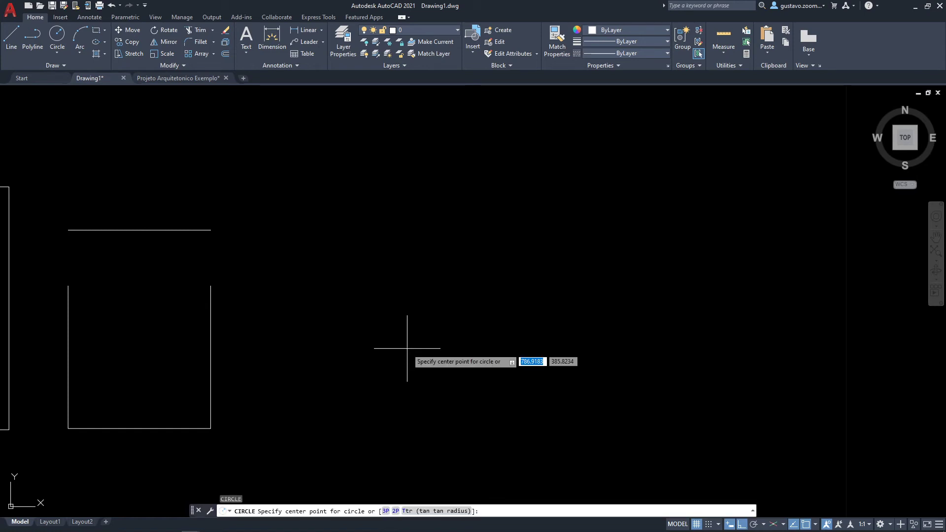
click(478, 237)
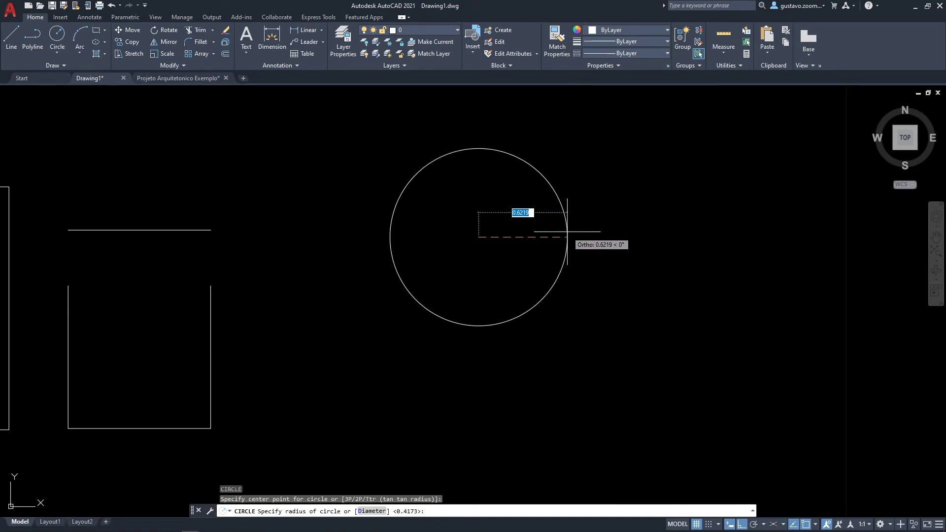
key(BackSpace)
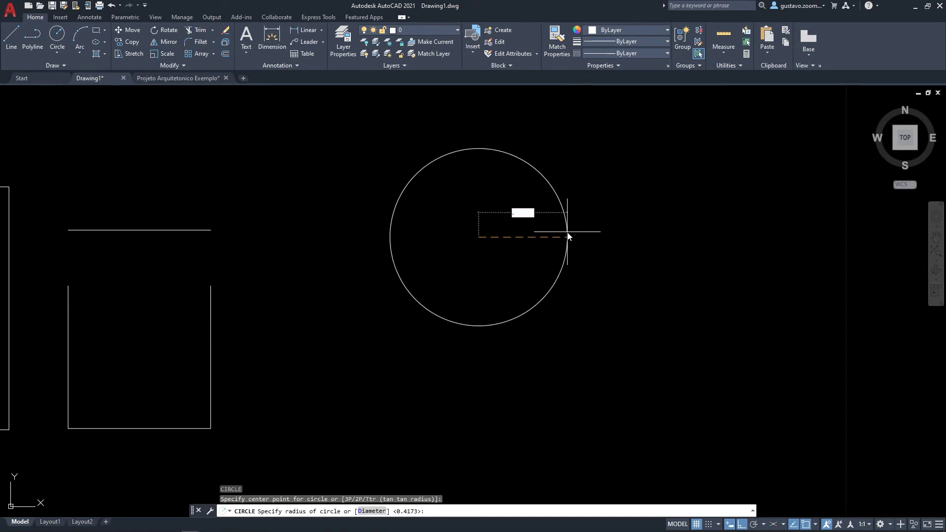
key(Return)
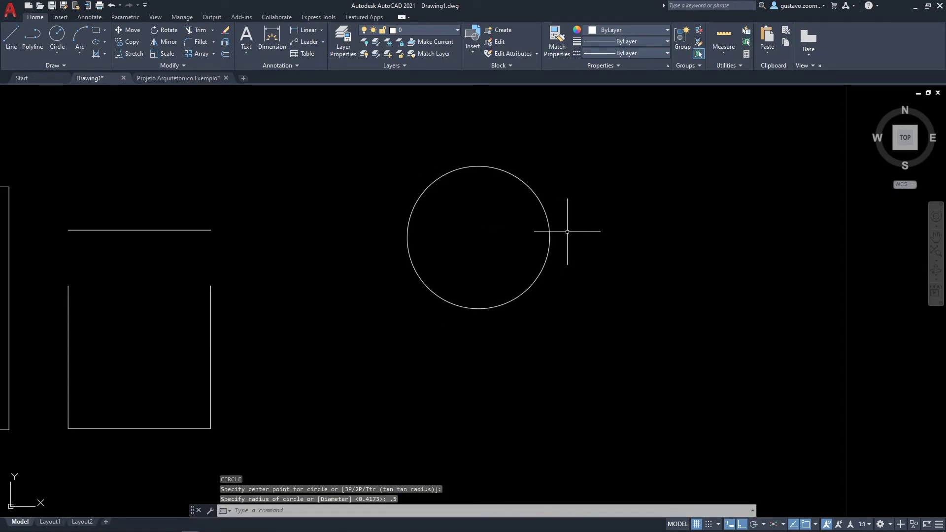
Step: Resize the circle repeatedly by its right quadrant grip, leaving it larger than its original size
middle_drag(529, 192, 517, 202)
click(518, 202)
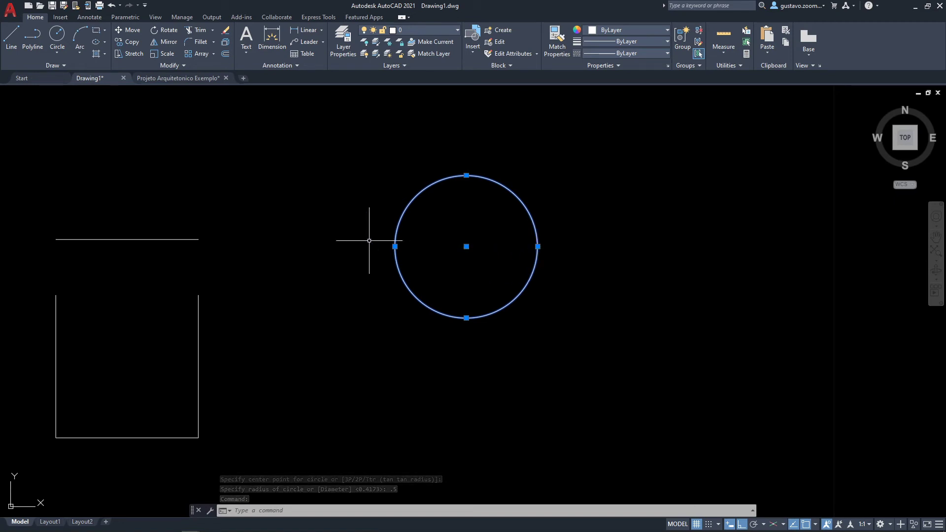
middle_drag(534, 237, 506, 256)
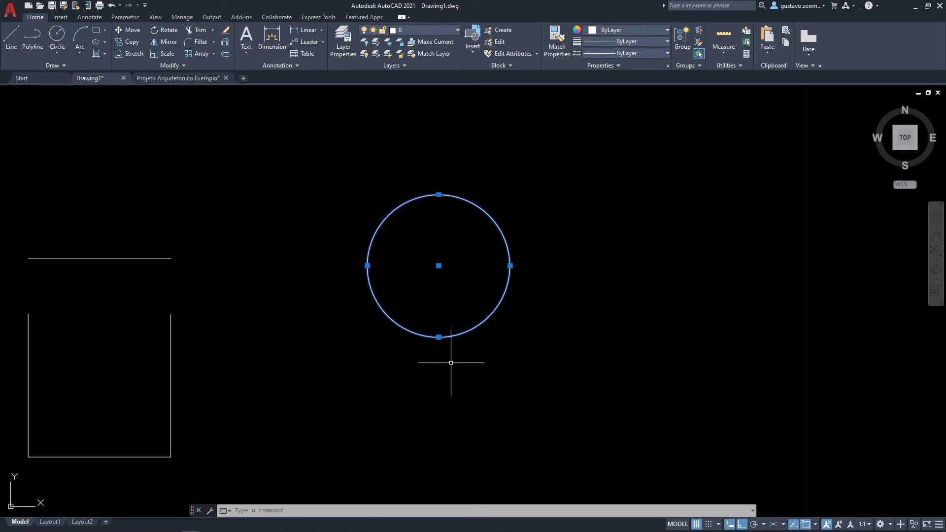
click(510, 265)
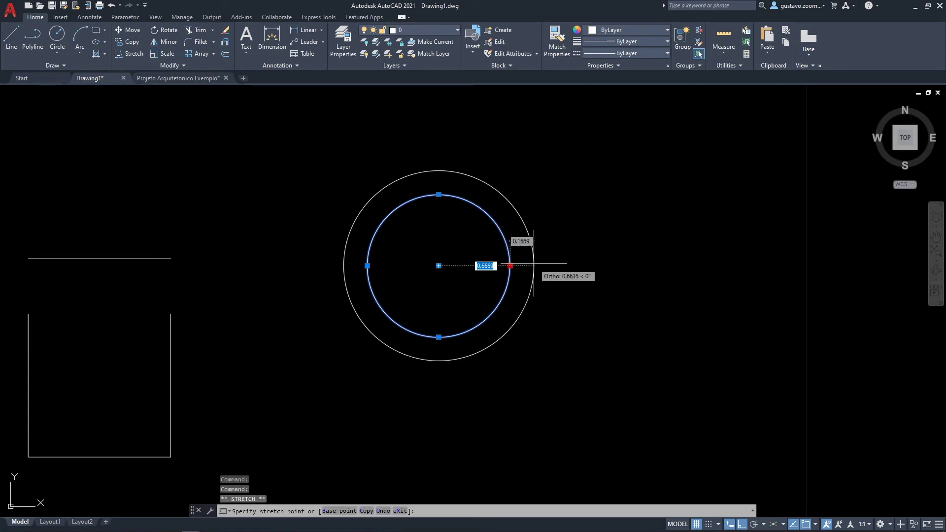
click(534, 263)
click(534, 266)
click(510, 270)
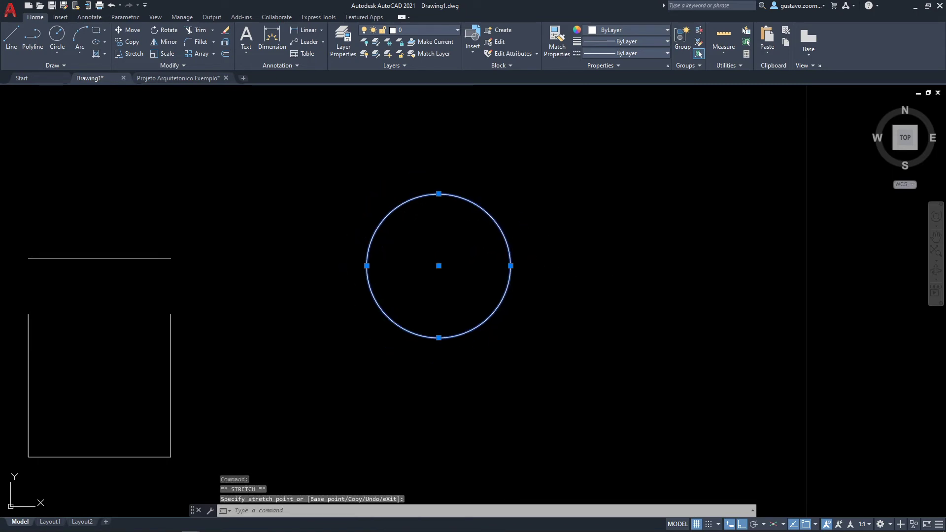
click(510, 266)
click(537, 267)
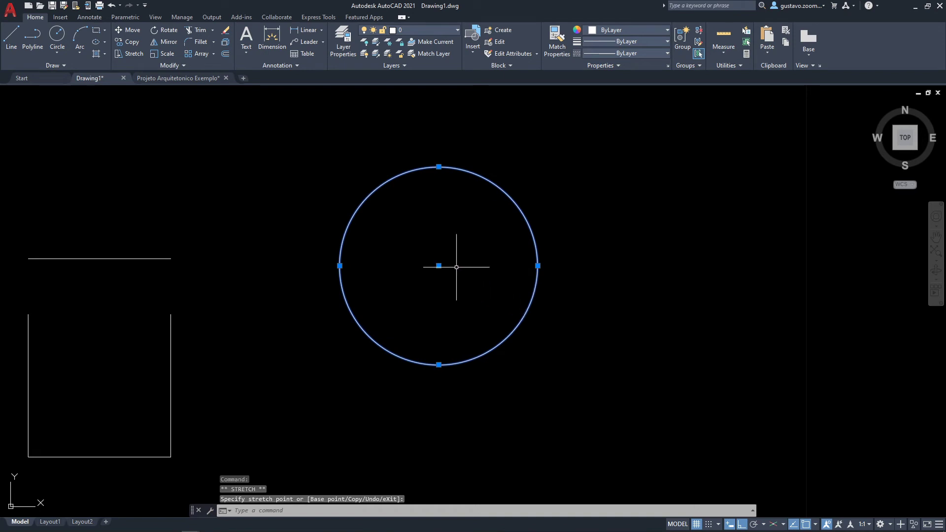
Step: Move the circle up, left, down and back right by its center grip, and deselect it
click(438, 265)
click(432, 222)
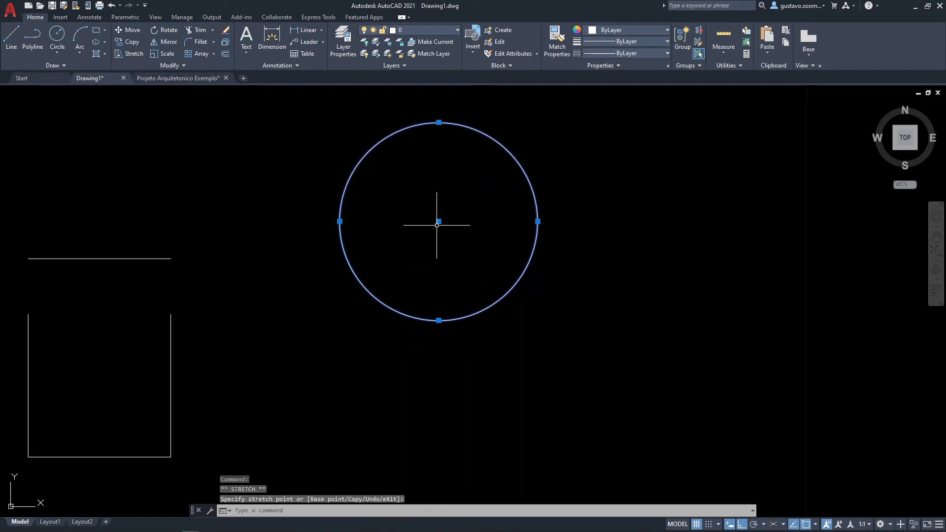
click(438, 221)
click(399, 221)
click(399, 221)
click(405, 273)
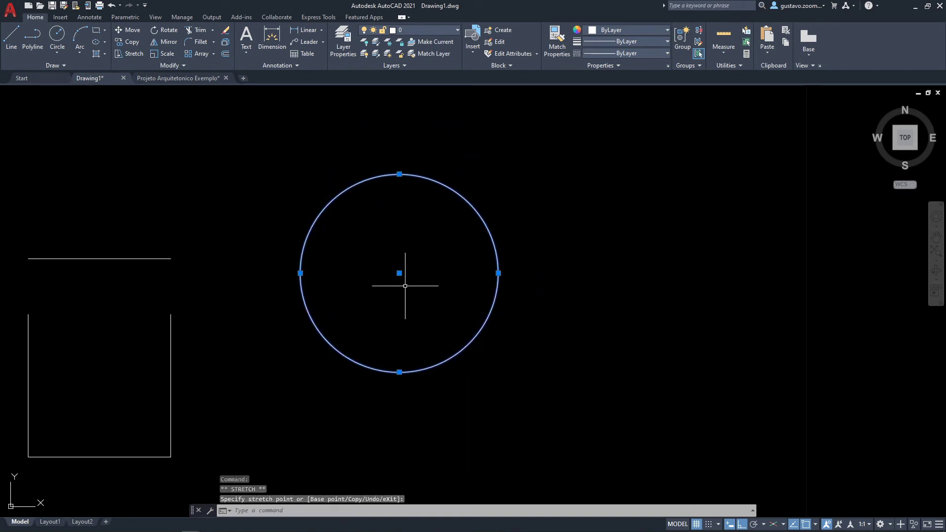
click(399, 273)
click(429, 273)
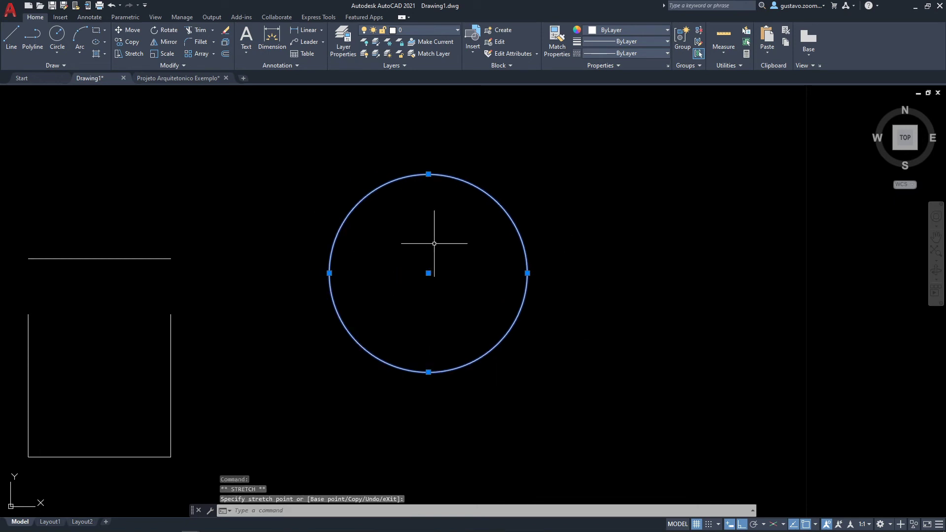
middle_drag(520, 291, 545, 292)
key(Escape)
key(Escape)
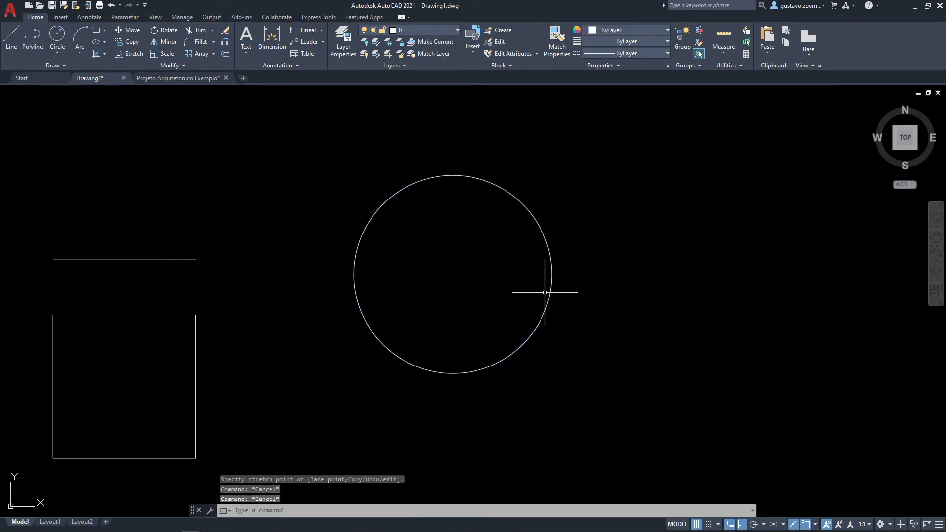
Step: Draw a 2-Point circle spanning from the midpoint of the exploded square's left side to the midpoint of its right side
click(60, 51)
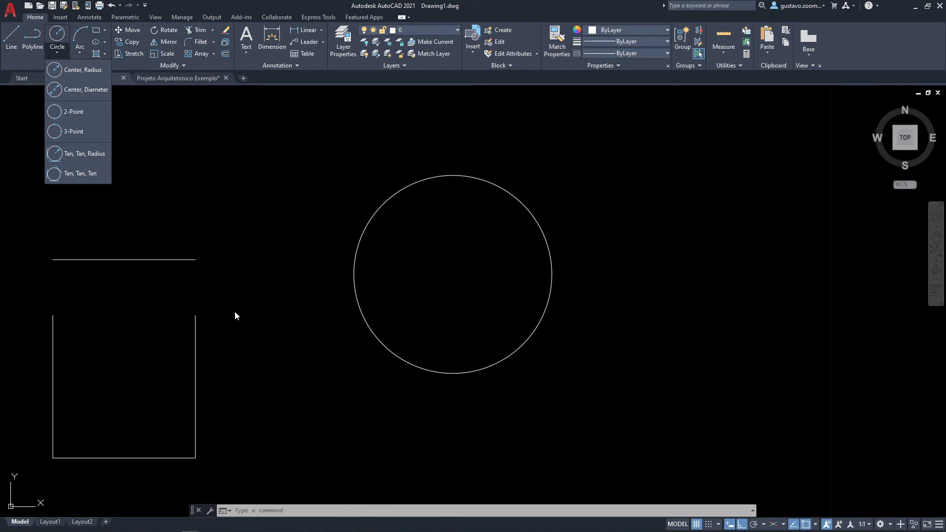
click(90, 113)
middle_drag(202, 368, 416, 296)
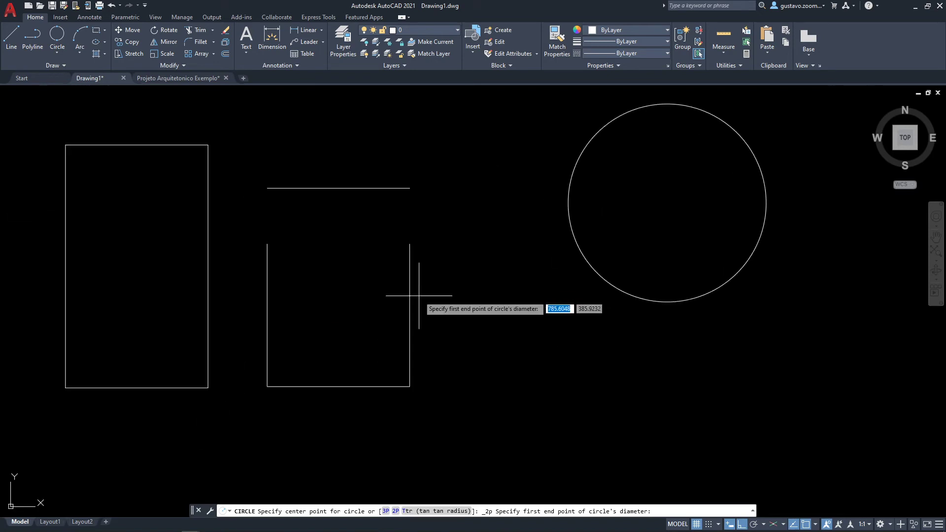
click(267, 314)
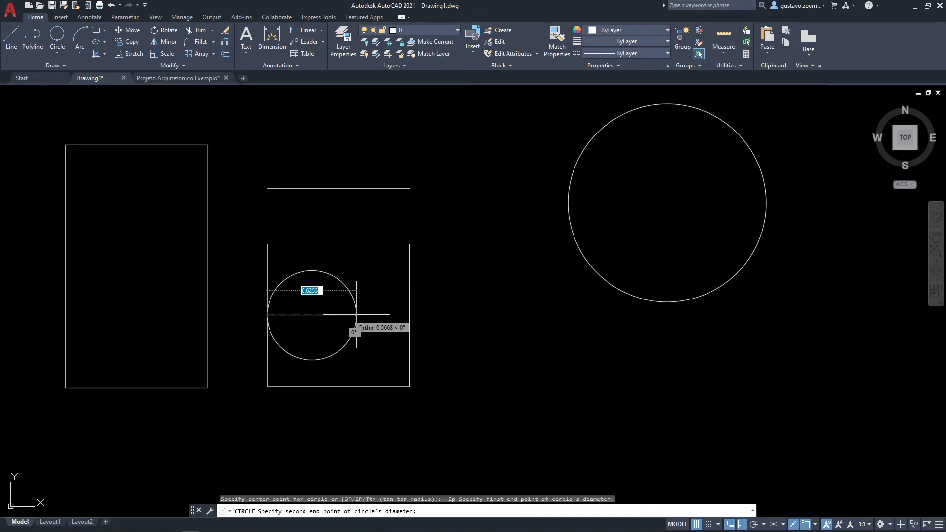
click(409, 315)
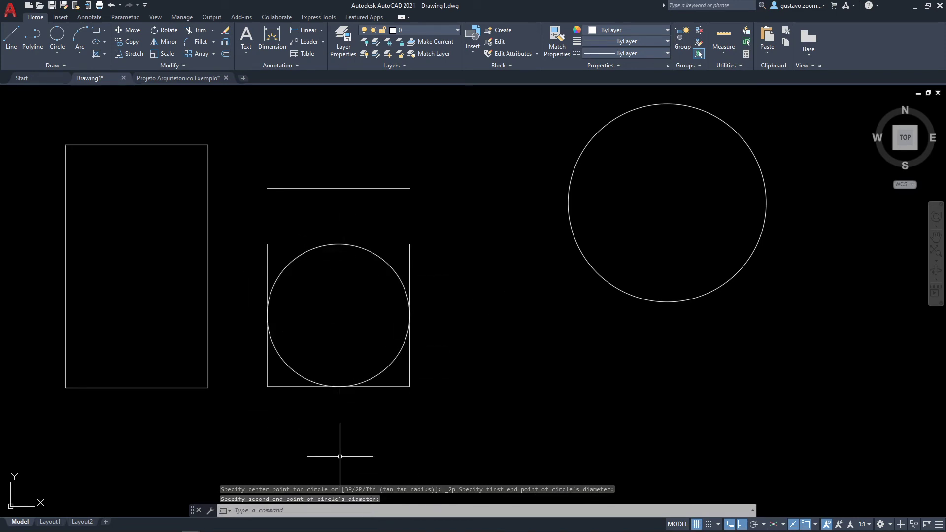
mouse_move(261, 342)
middle_down()
mouse_move(376, 334)
mouse_move(399, 354)
middle_up()
scroll(376, 335, down, 4)
scroll(377, 339, up, 4)
scroll(394, 352, down, 4)
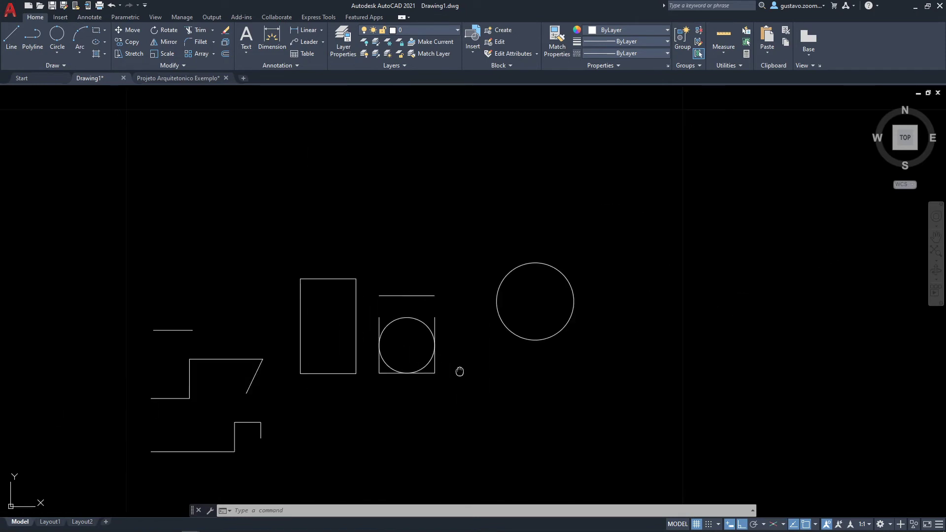
scroll(460, 369, up, 2)
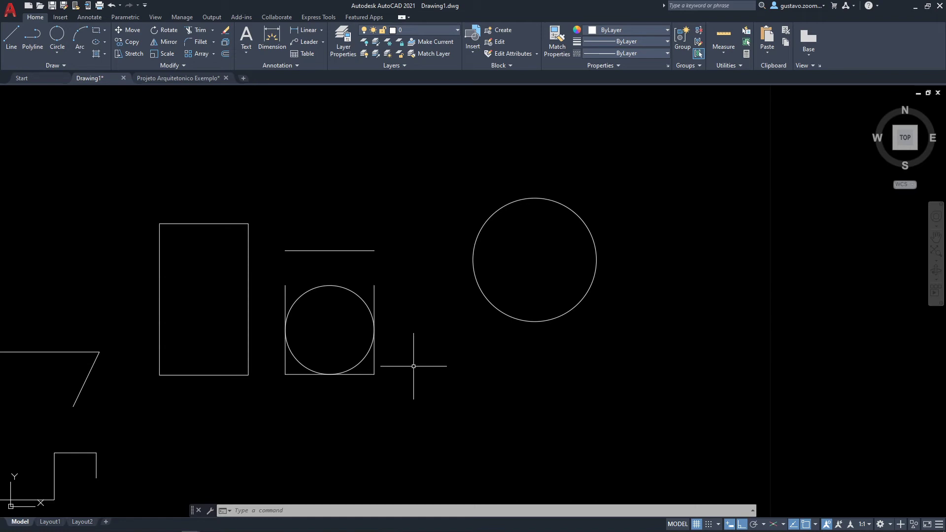
Step: Examine the Circle command's construction options, including 2-Point, 3-Point and Tan, Tan, Radius, without drawing a circle
text(c)
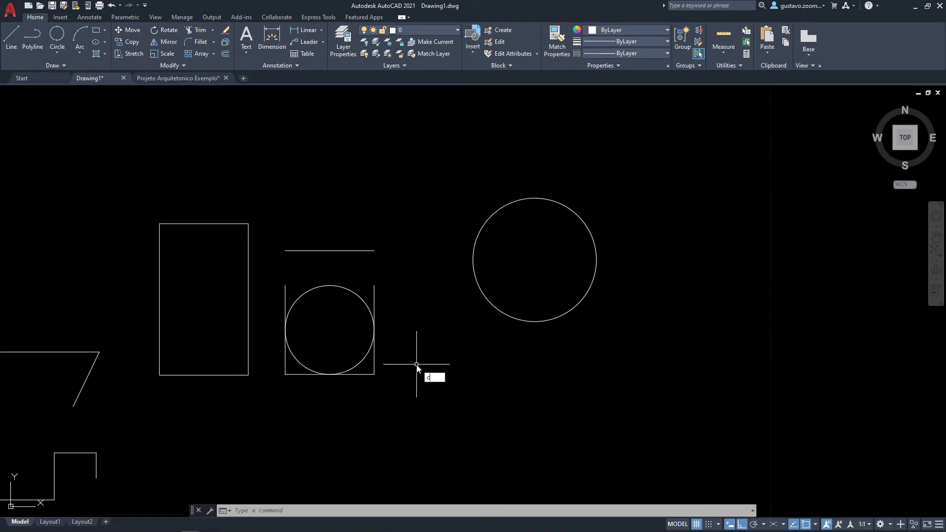
key(Return)
middle_drag(431, 374, 428, 344)
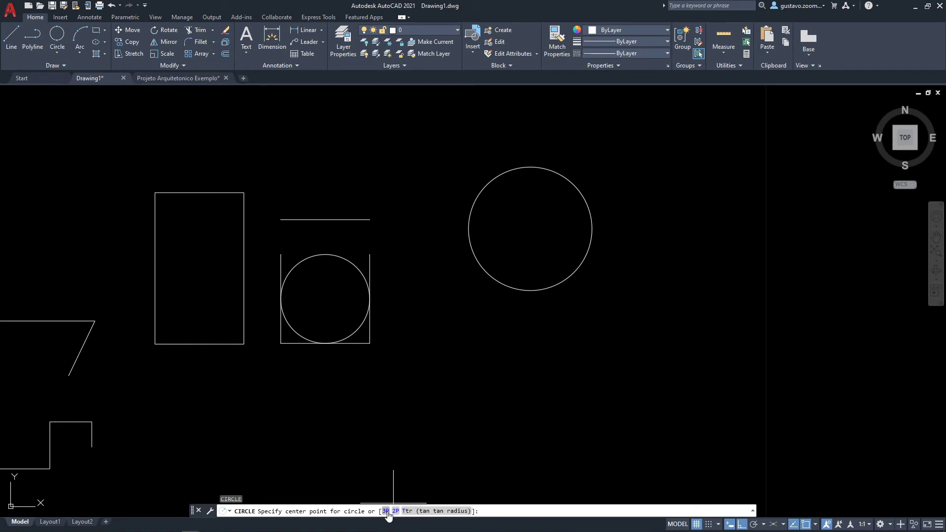
click(66, 50)
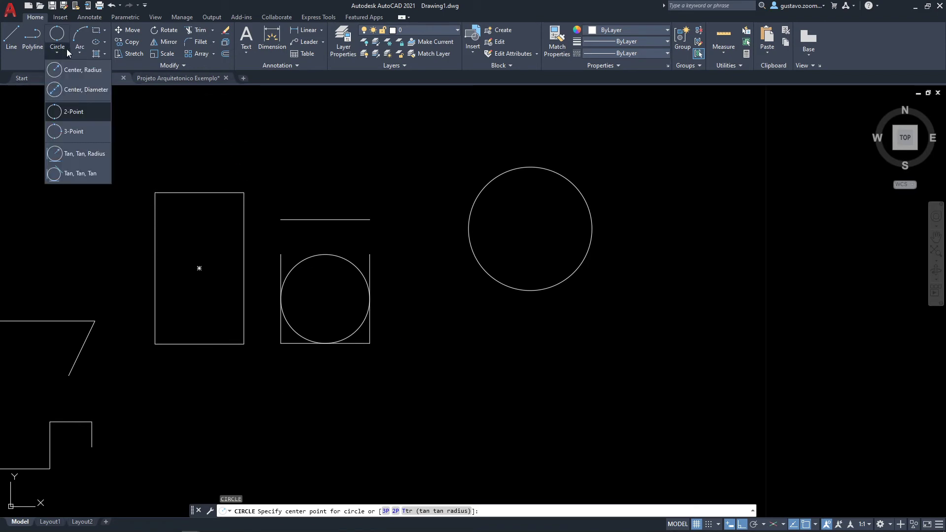
click(87, 147)
key(Escape)
key(Escape)
key(Escape)
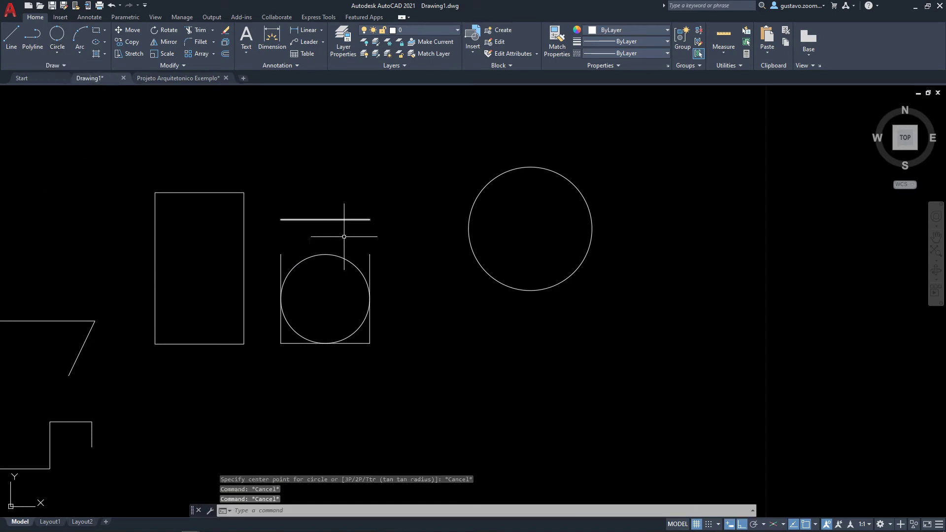
Step: Turn off Ortho mode so that points can be placed freely at any angle
mouse_move(357, 363)
middle_down()
mouse_move(310, 376)
mouse_move(371, 370)
middle_up()
mouse_move(397, 320)
middle_down()
mouse_move(422, 296)
mouse_move(545, 330)
middle_up()
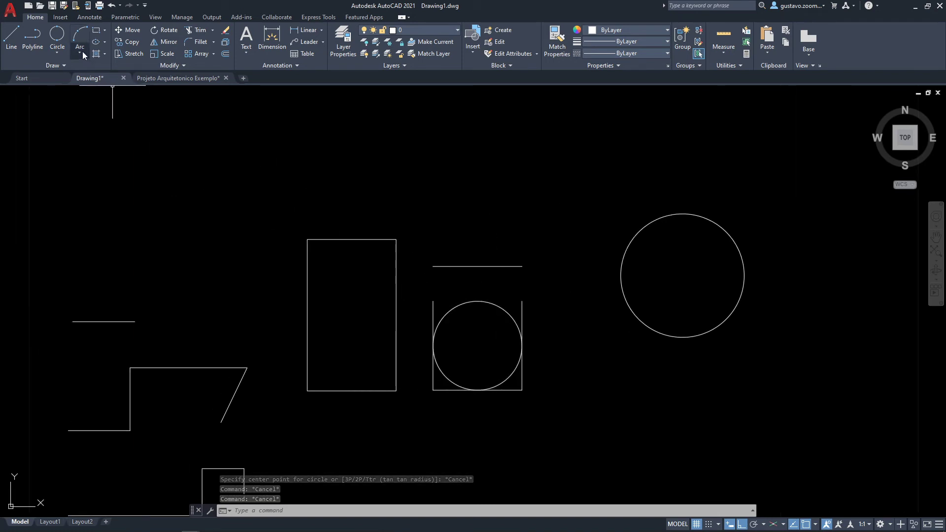
mouse_move(520, 330)
middle_down()
mouse_move(314, 174)
mouse_move(193, 124)
middle_up()
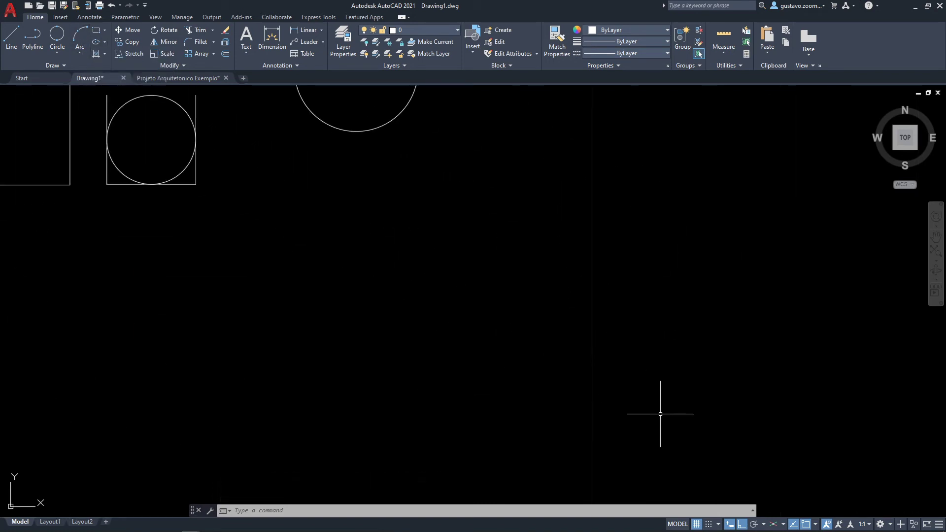
mouse_move(708, 422)
middle_down()
mouse_move(697, 446)
mouse_move(632, 443)
middle_up()
middle_drag(709, 445, 661, 474)
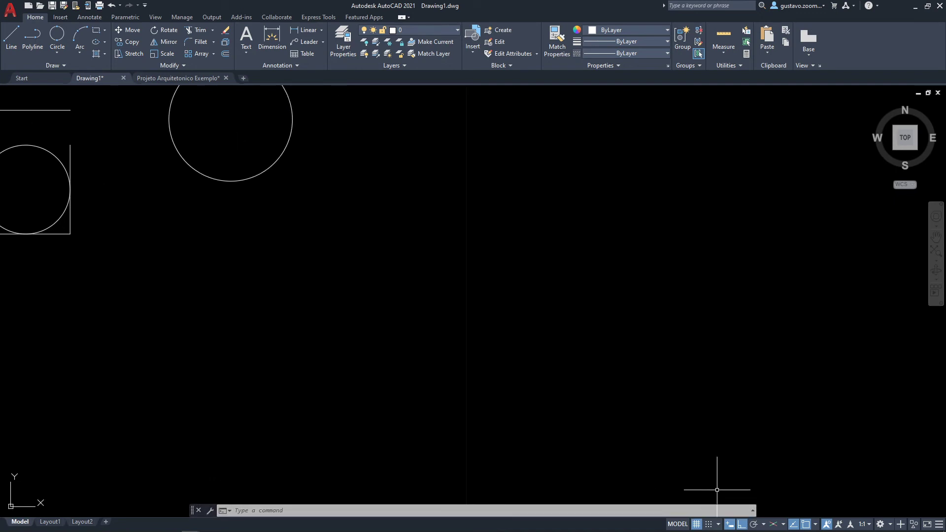
click(740, 525)
Step: Draw a large three-point arc, open at its bottom, below and to the right of the standalone circle
mouse_move(538, 443)
middle_down()
mouse_move(538, 348)
mouse_move(504, 317)
middle_up()
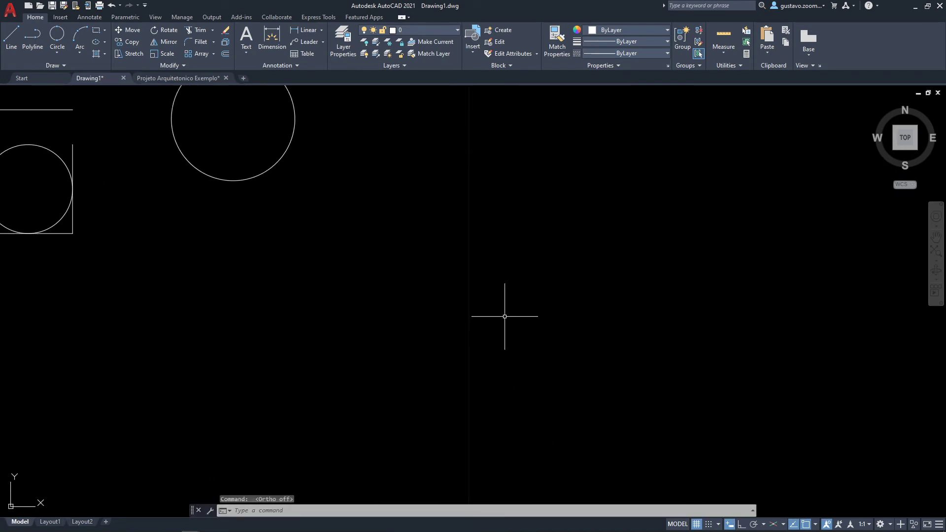
middle_drag(407, 285, 426, 323)
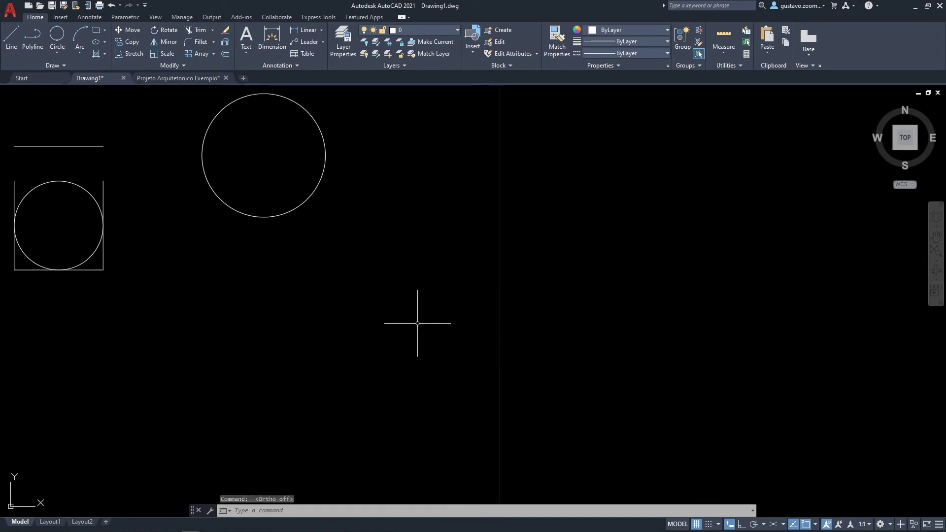
text(a)
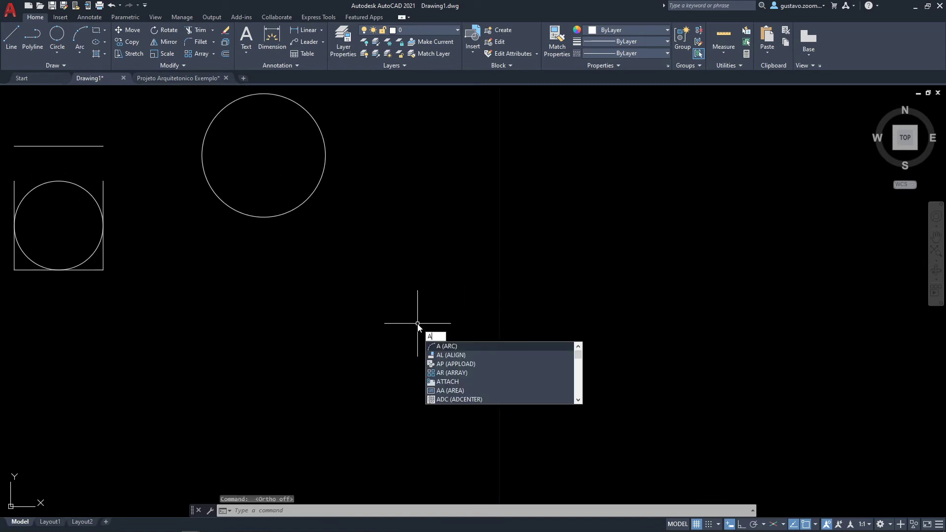
key(Return)
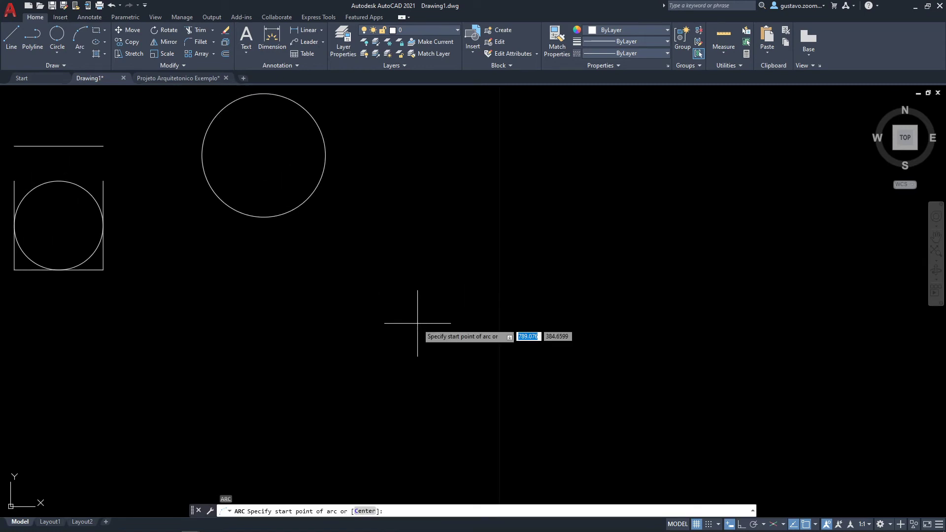
click(322, 412)
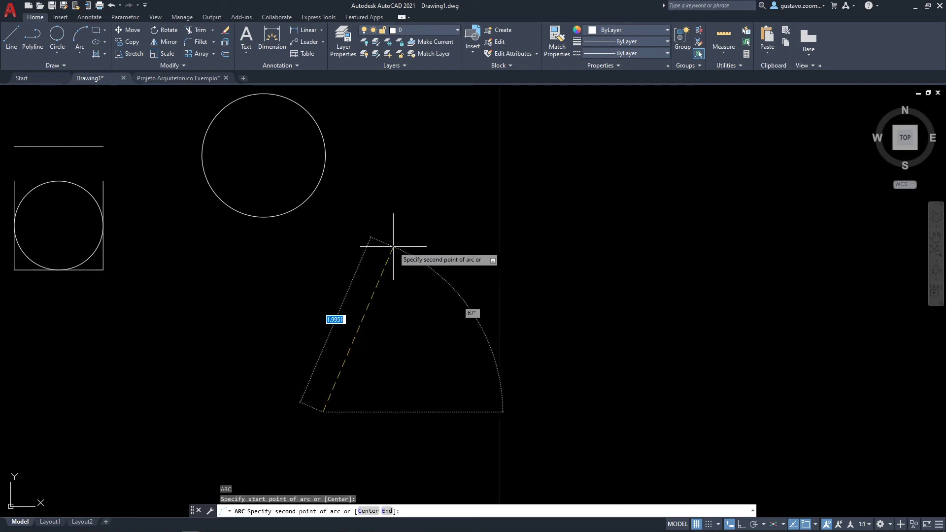
click(400, 236)
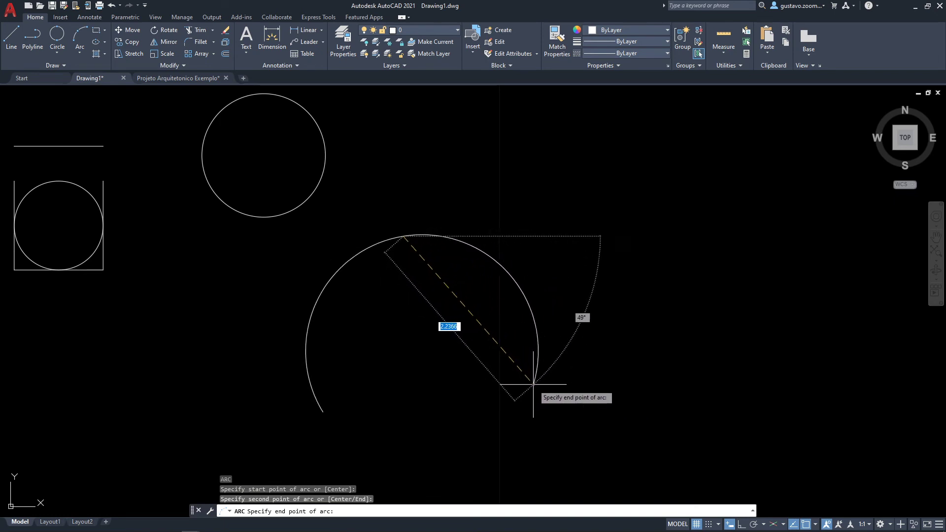
click(500, 378)
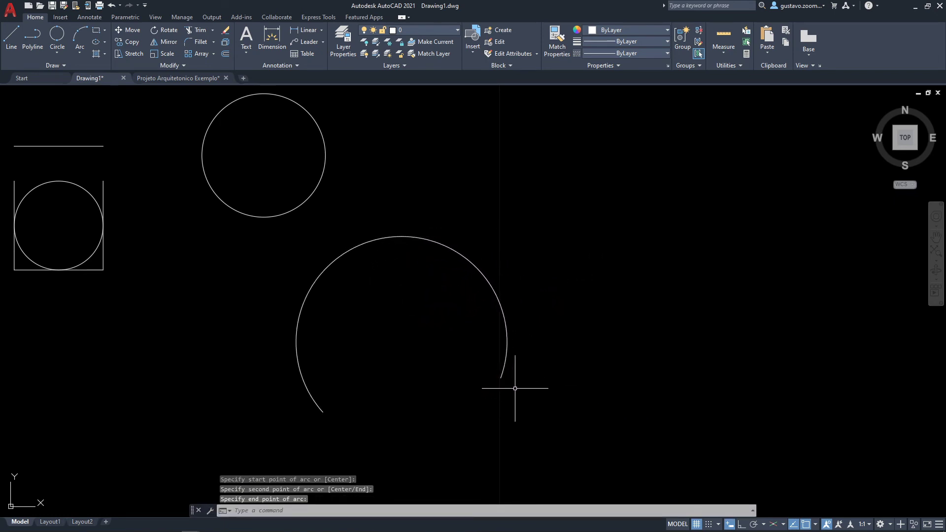
Step: Draw a second, larger three-point arc in the empty area to the right of the first arc
middle_drag(572, 389, 495, 387)
key(Return)
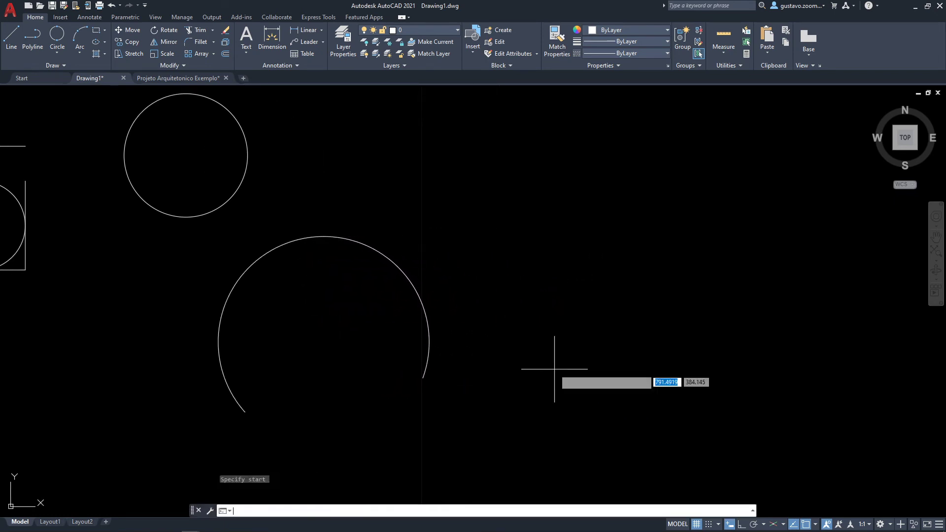
click(535, 365)
click(538, 176)
click(742, 233)
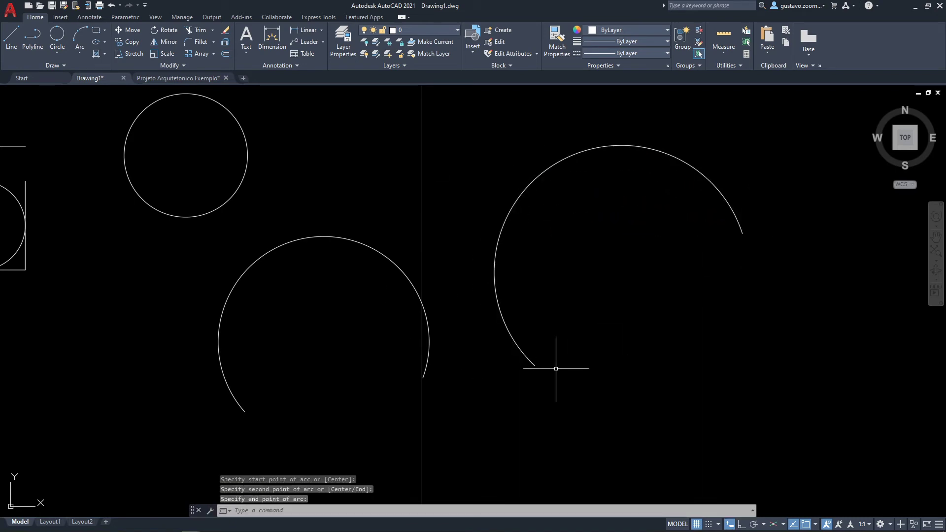
Step: Examine the available arc construction methods, such as Center, Start, End, without starting one
click(79, 53)
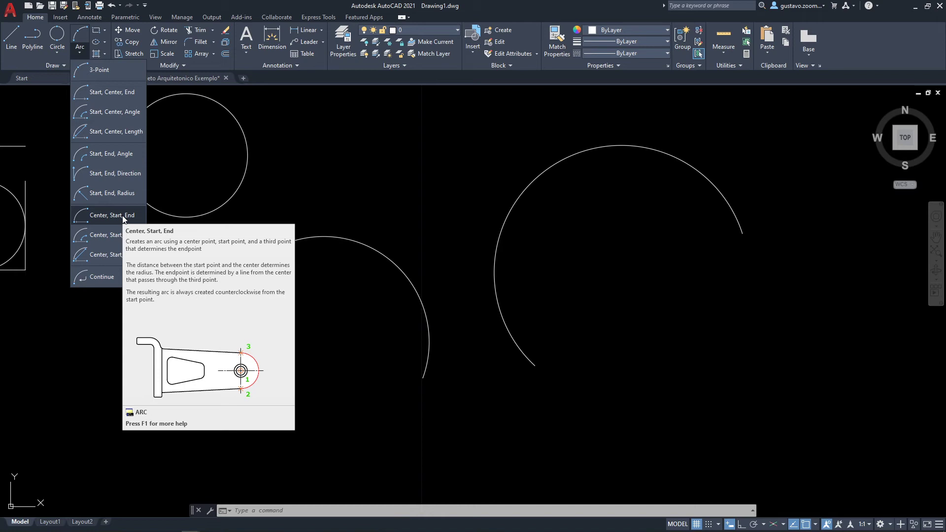
key(Escape)
mouse_move(560, 331)
middle_down()
mouse_move(517, 342)
mouse_move(545, 293)
middle_up()
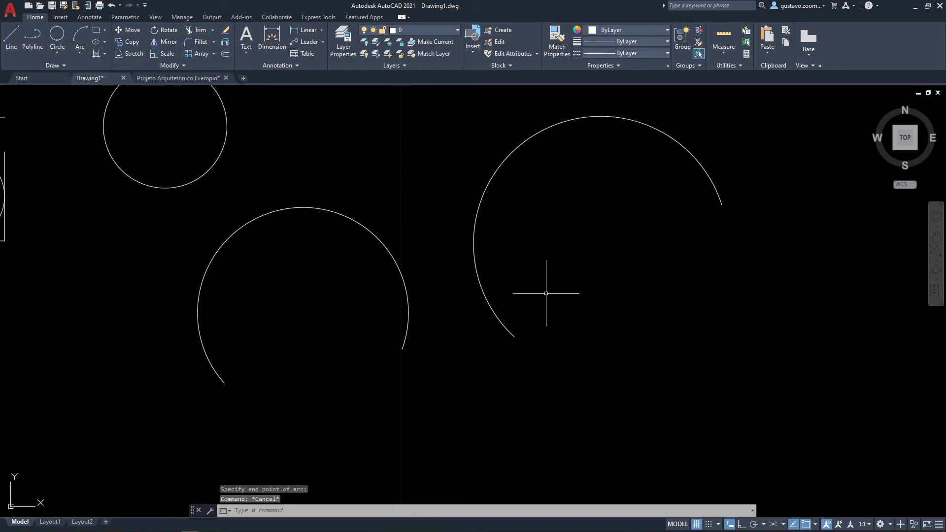
mouse_move(538, 351)
middle_down()
mouse_move(596, 401)
mouse_move(647, 357)
middle_up()
scroll(594, 375, down, 4)
click(626, 386)
click(612, 411)
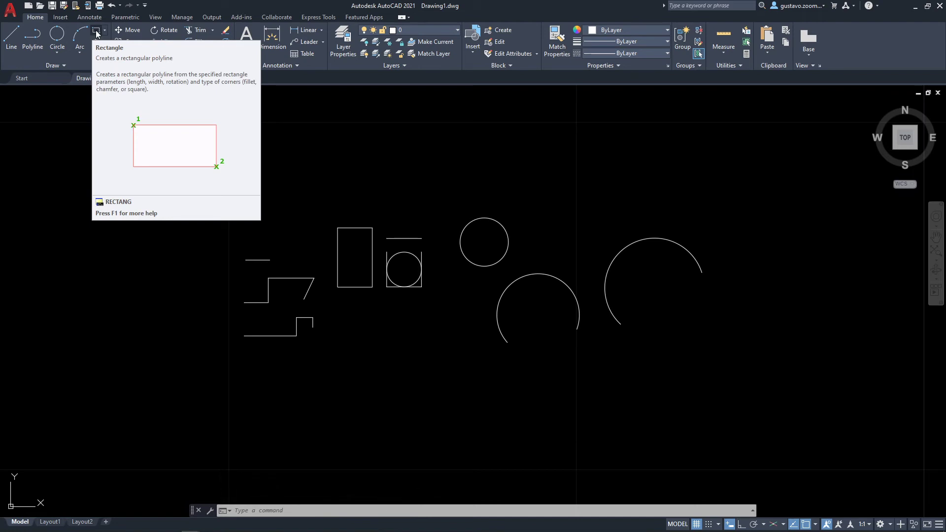
Step: Draw a horizontal rectangle by two opposite corners, above and to the right of the standalone circle
scroll(463, 256, up, 5)
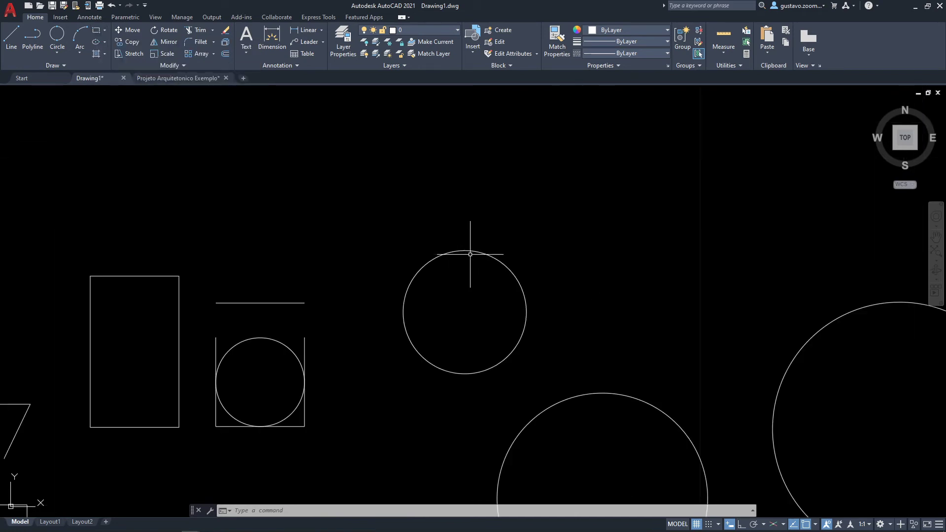
text(rec)
key(Return)
middle_drag(608, 282, 541, 314)
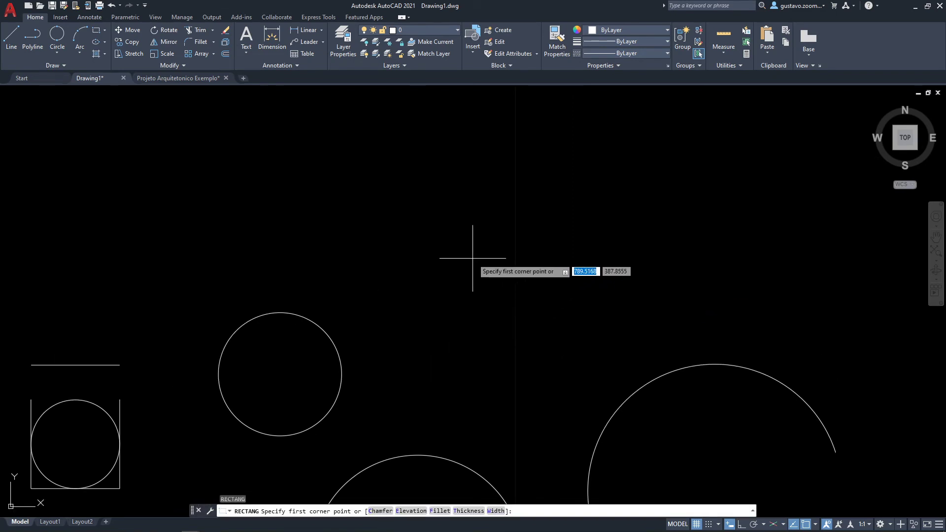
middle_drag(539, 259, 486, 265)
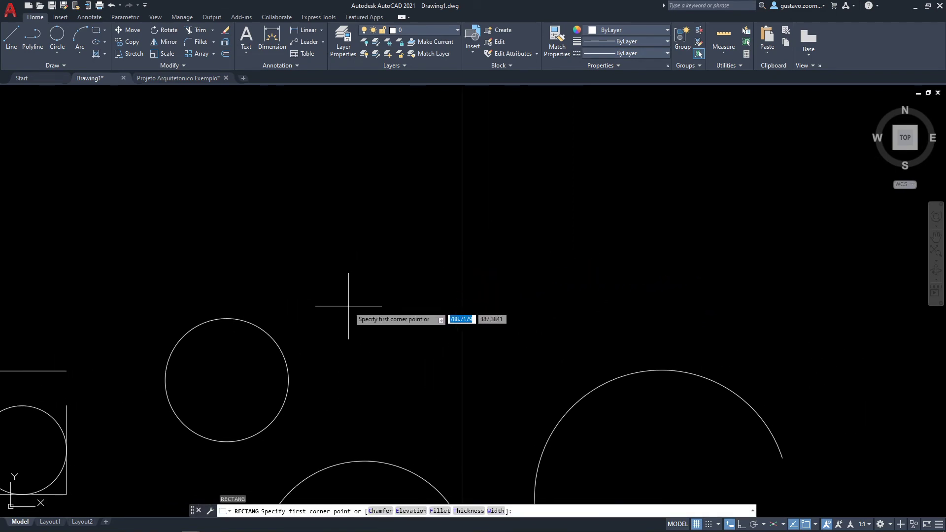
click(348, 306)
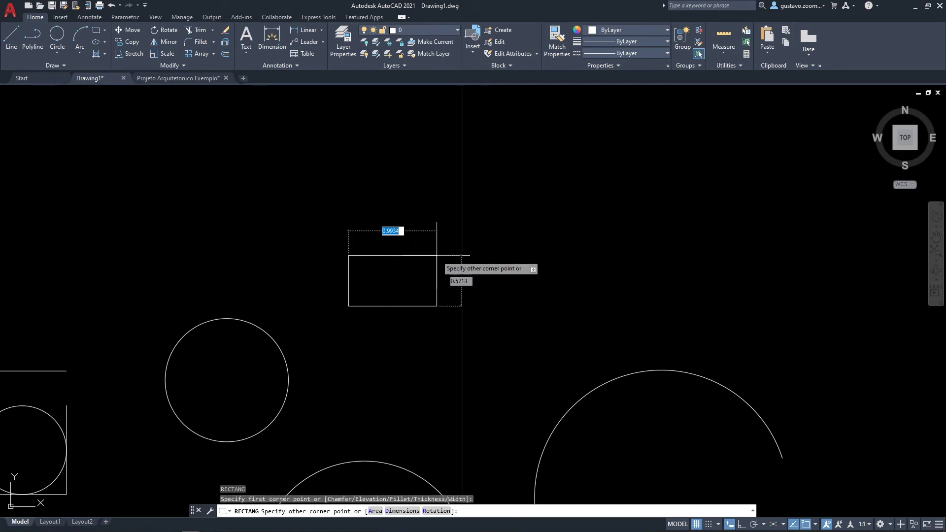
click(527, 214)
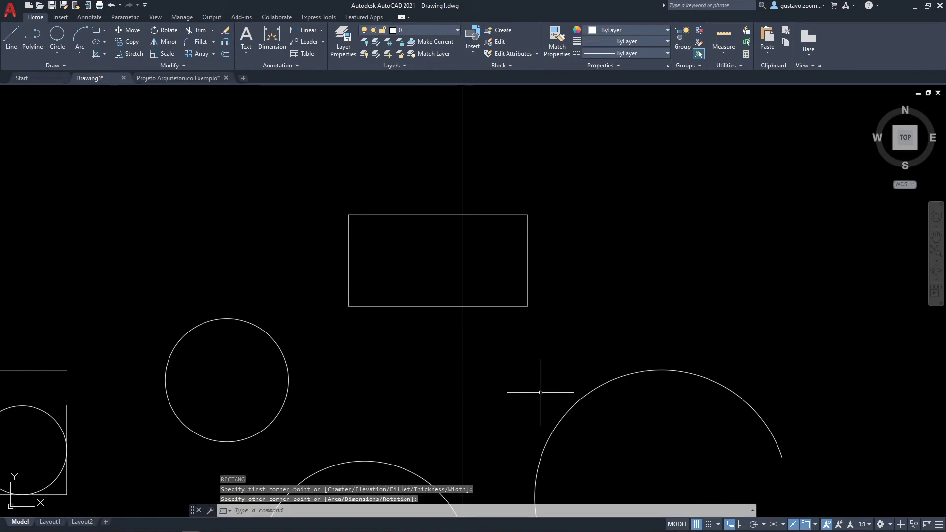
Step: Draw a rectangle 3 wide and 1 high to the right of the first horizontal rectangle
middle_drag(593, 389, 363, 410)
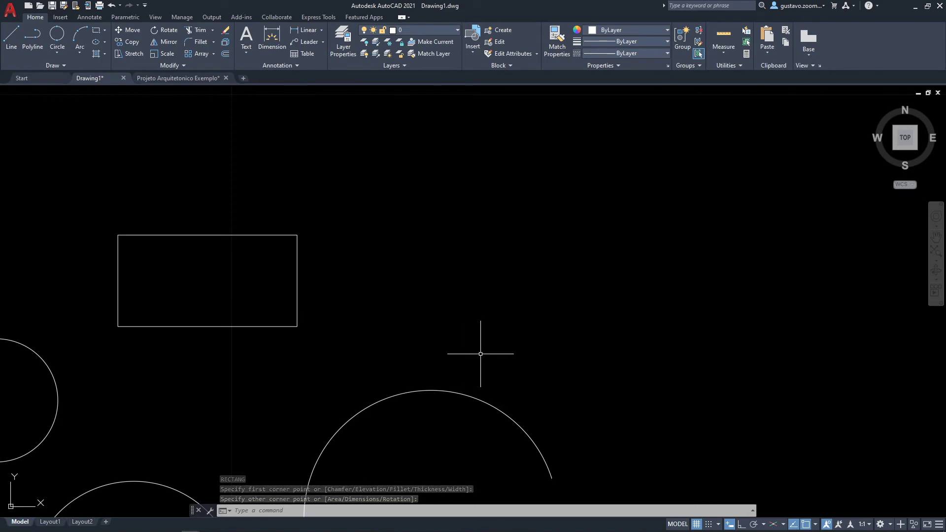
text(rec)
key(Return)
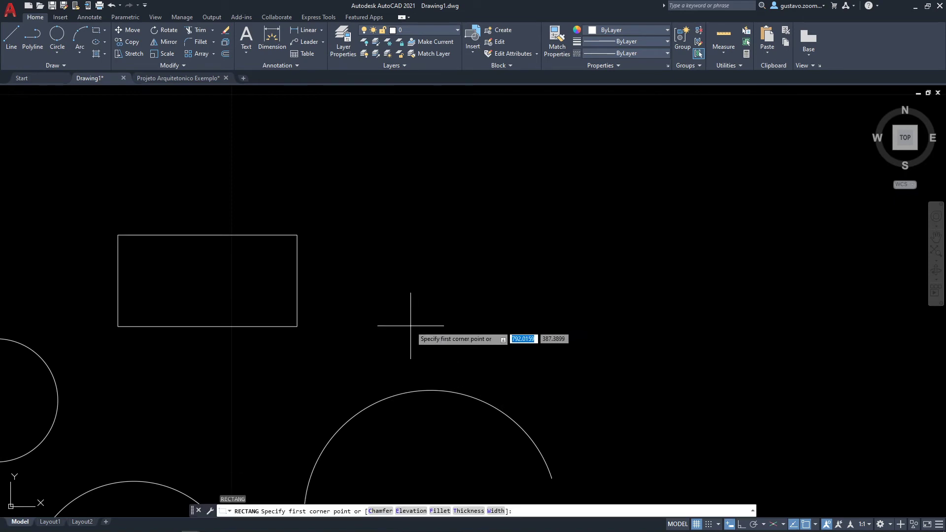
click(410, 326)
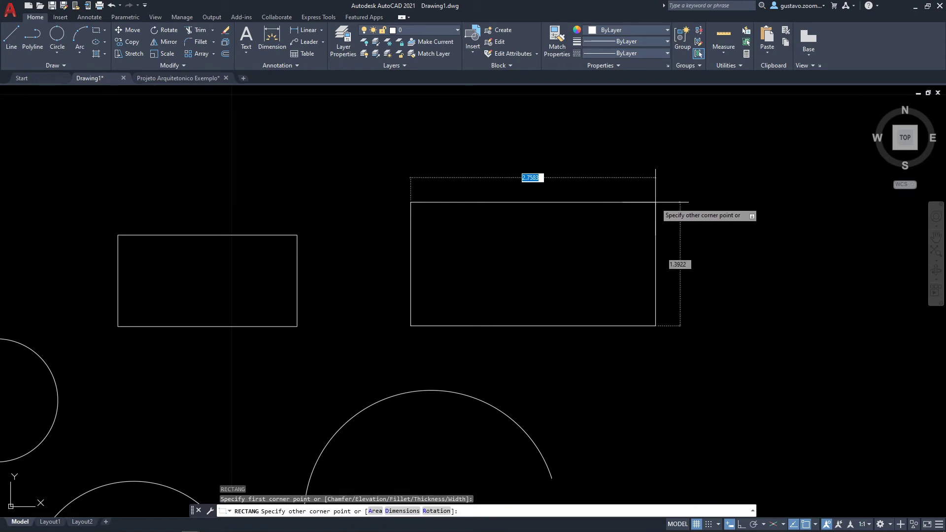
text(3)
key(Tab)
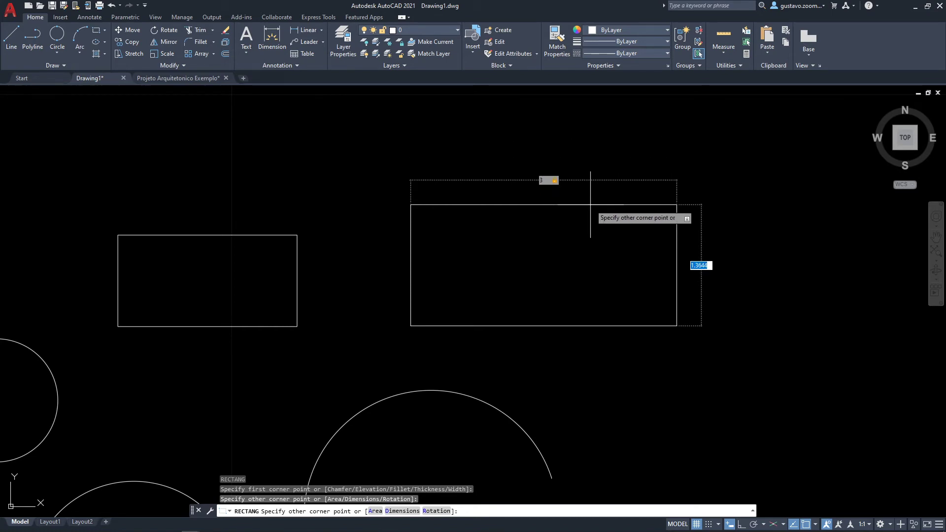
text(1)
key(Return)
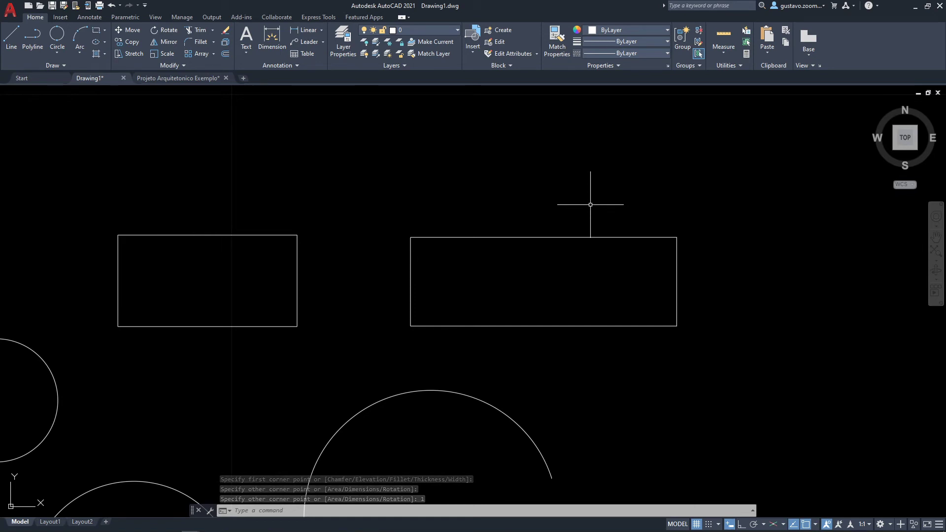
Step: Select the 3 by 1 rectangle to inspect it as a single polyline, and clear the selection
middle_drag(590, 204, 535, 220)
click(529, 240)
click(492, 332)
middle_drag(535, 334, 510, 335)
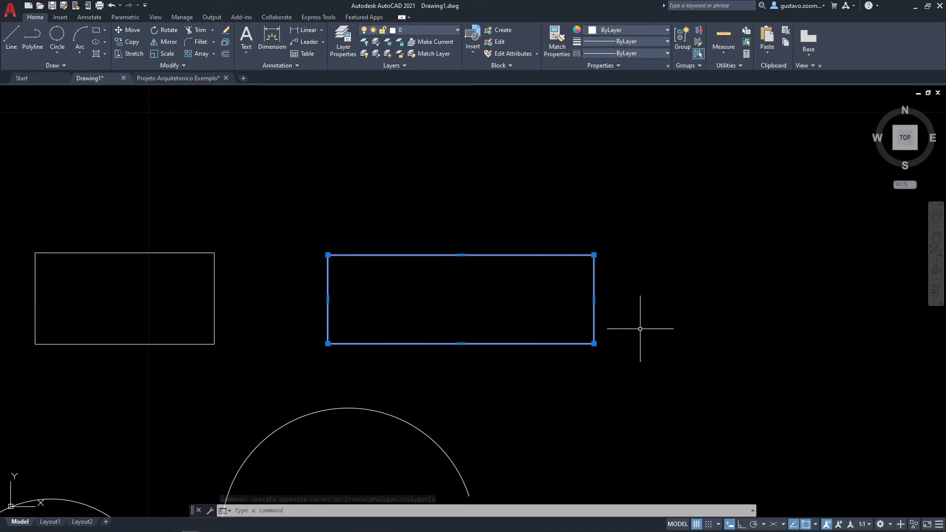
key(Escape)
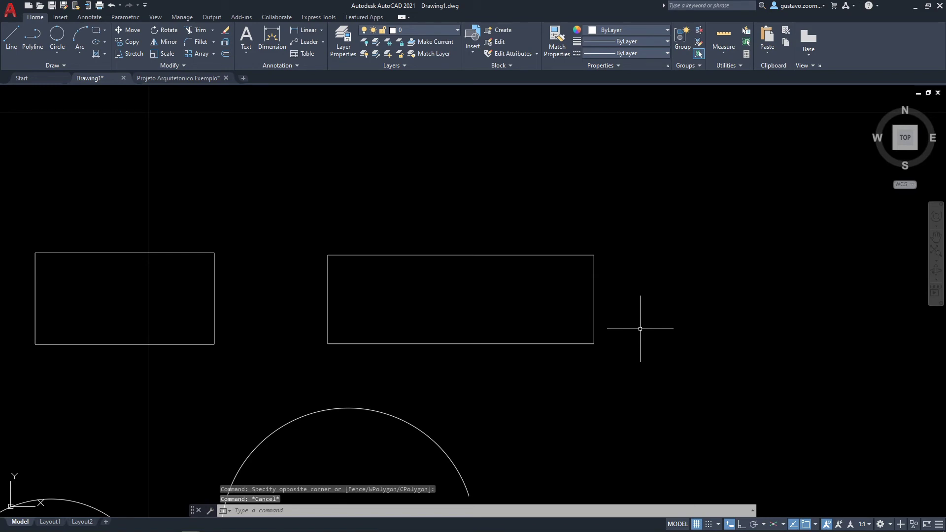
scroll(640, 328, down, 4)
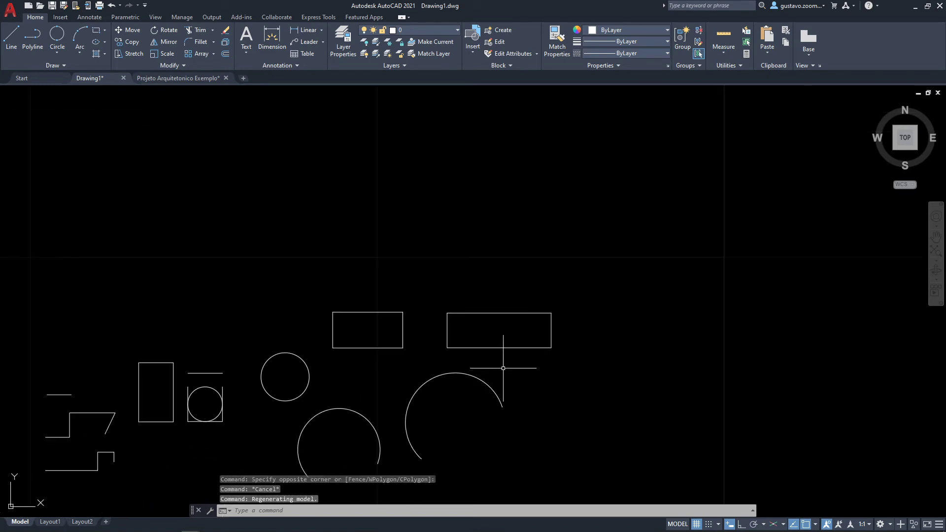
scroll(517, 340, up, 4)
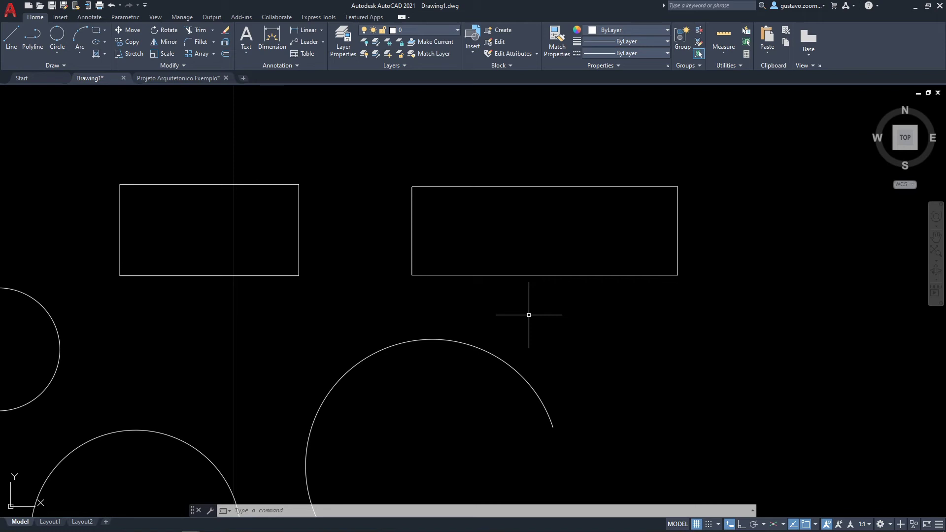
mouse_move(529, 314)
middle_down()
mouse_move(492, 256)
mouse_move(428, 248)
middle_up()
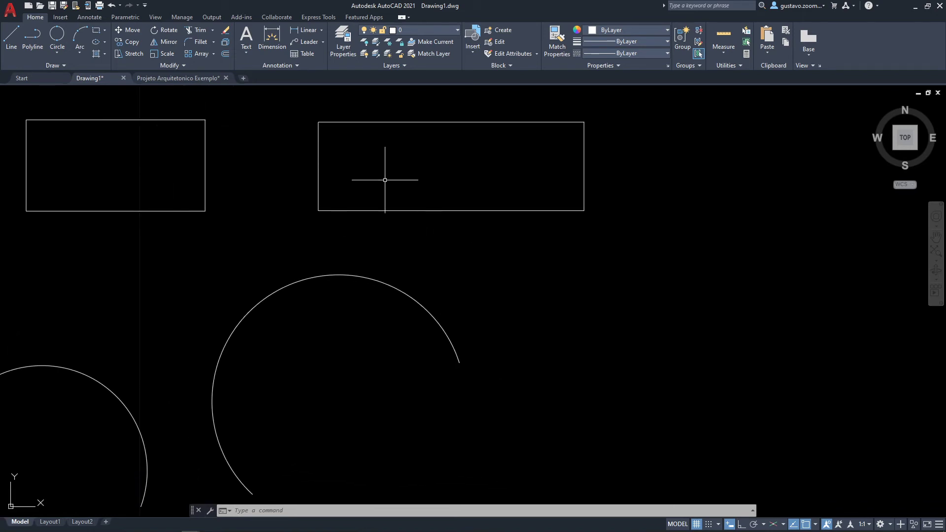
mouse_move(394, 178)
middle_down()
mouse_move(346, 216)
mouse_move(408, 262)
middle_up()
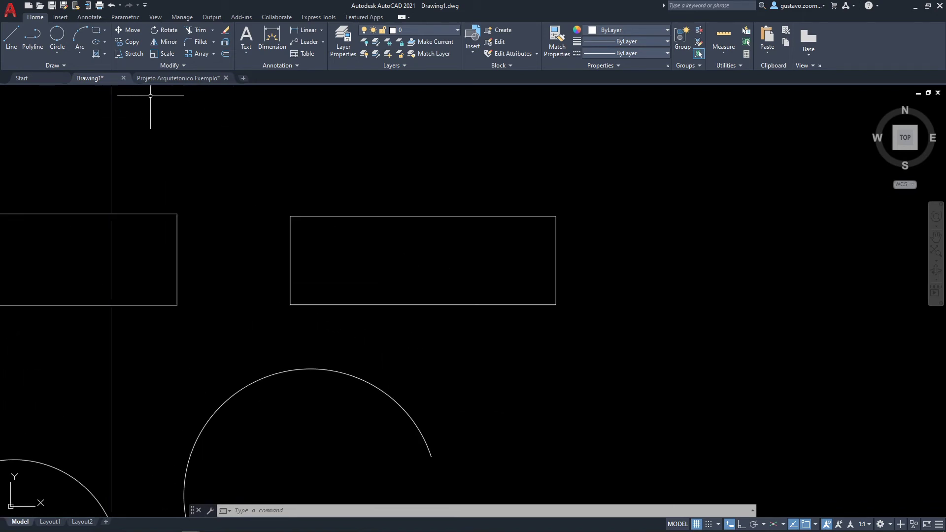
Step: Examine the Rectangle and Polygon drawing tools without starting either one
click(105, 31)
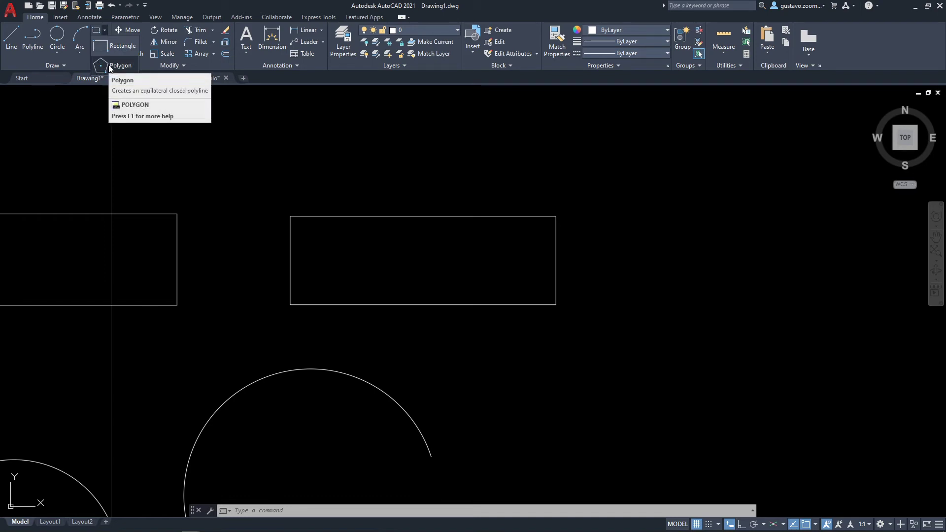
click(270, 201)
middle_drag(270, 200, 307, 206)
scroll(501, 222, down, 2)
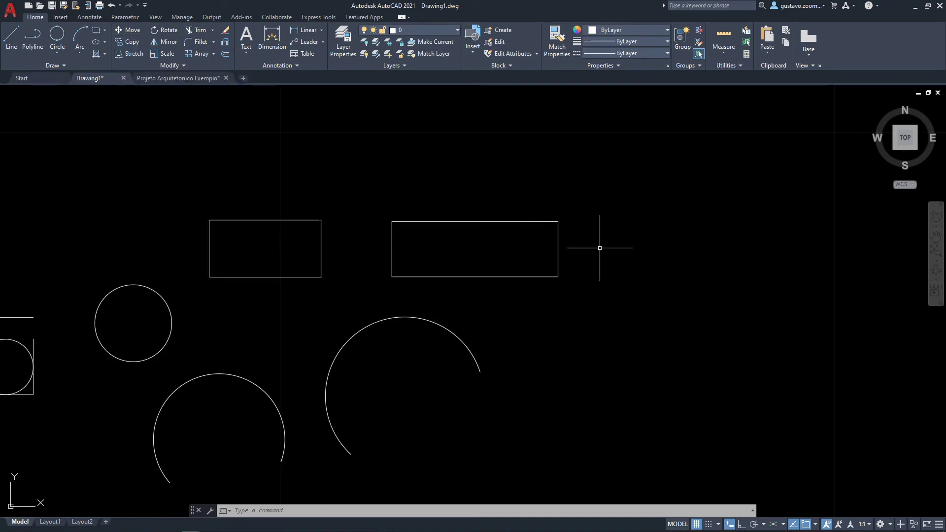
middle_drag(599, 248, 429, 276)
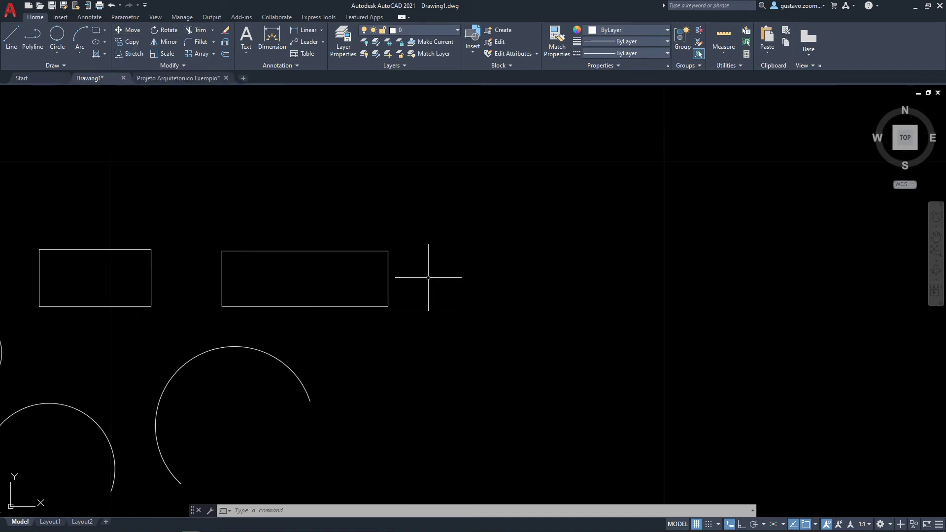
click(105, 31)
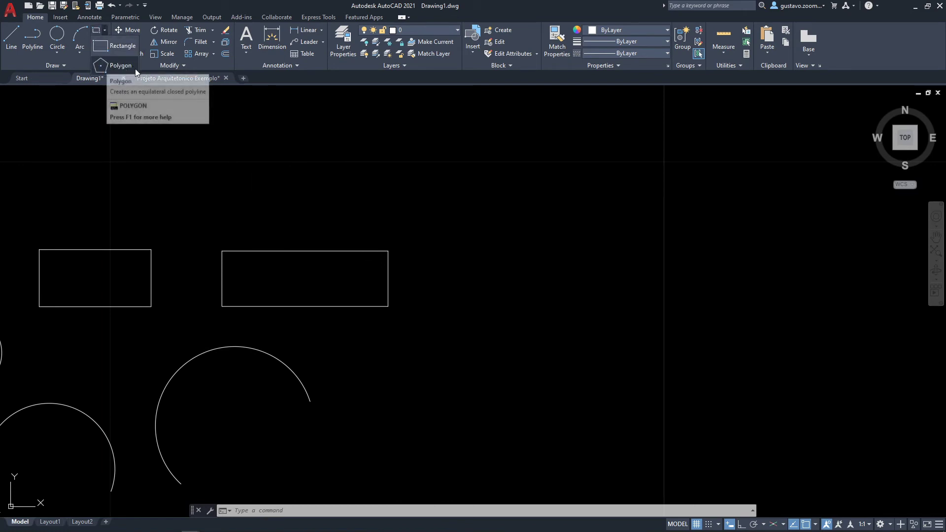
key(Escape)
key(Escape)
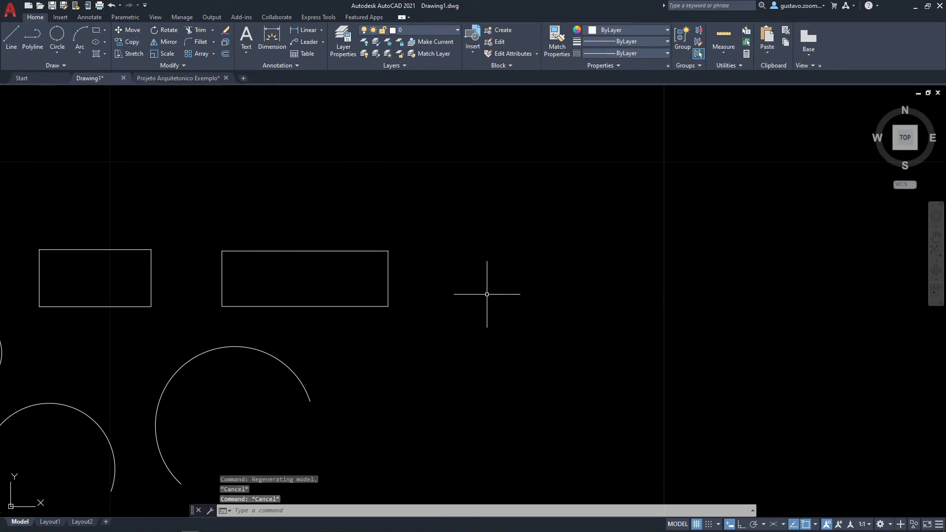
Step: With Ortho on, draw an upright 3-sided polygon inscribed in a circle of radius 1, to the right of the 3 by 1 rectangle
text(POL)
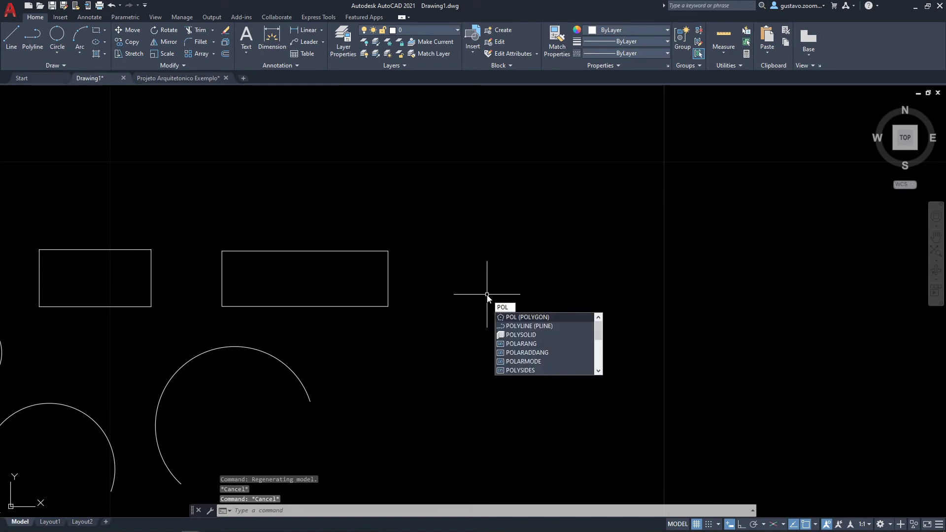
key(Return)
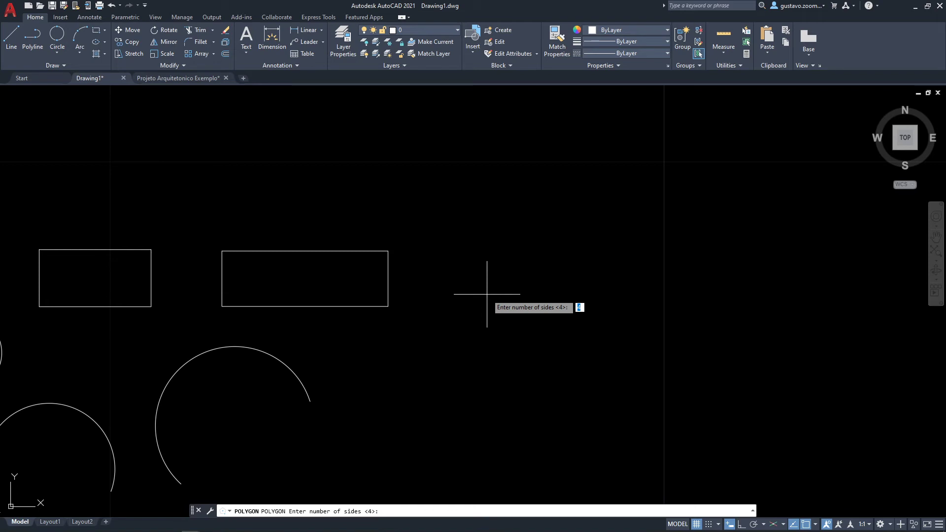
text(3)
key(Return)
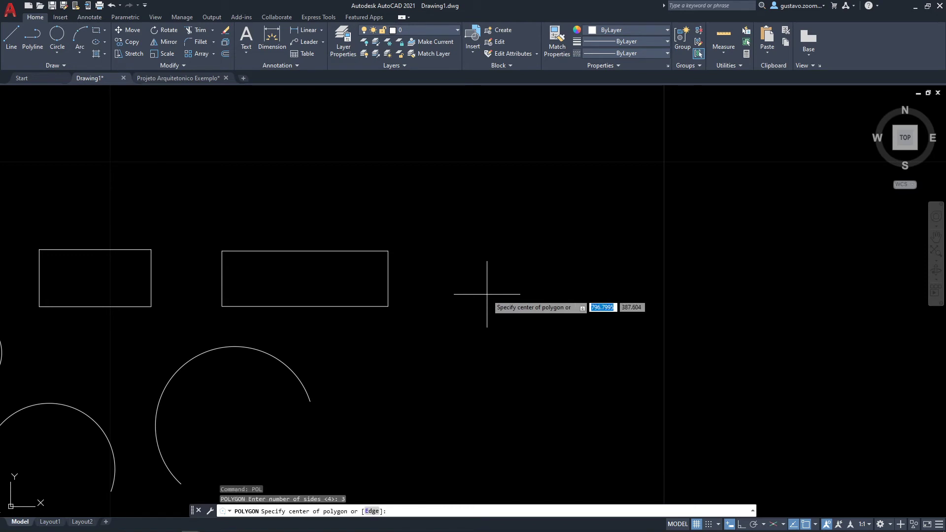
click(560, 285)
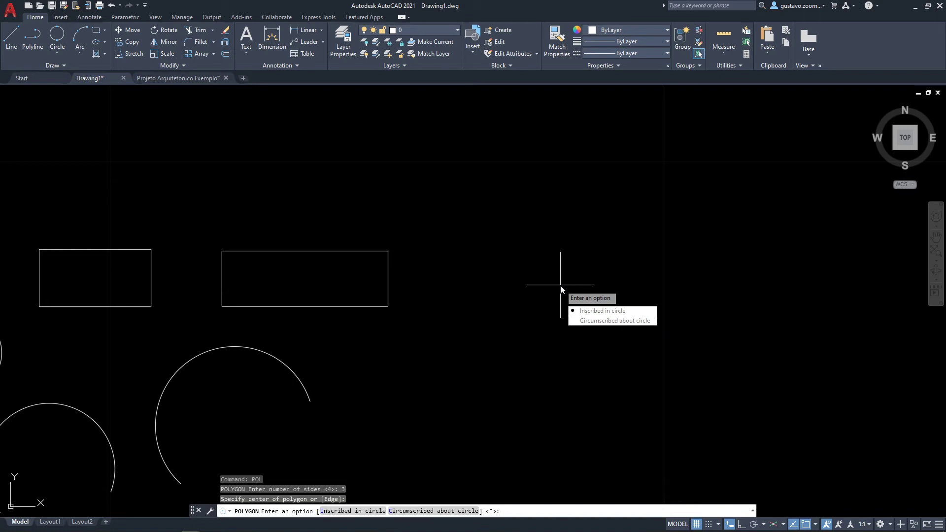
click(590, 315)
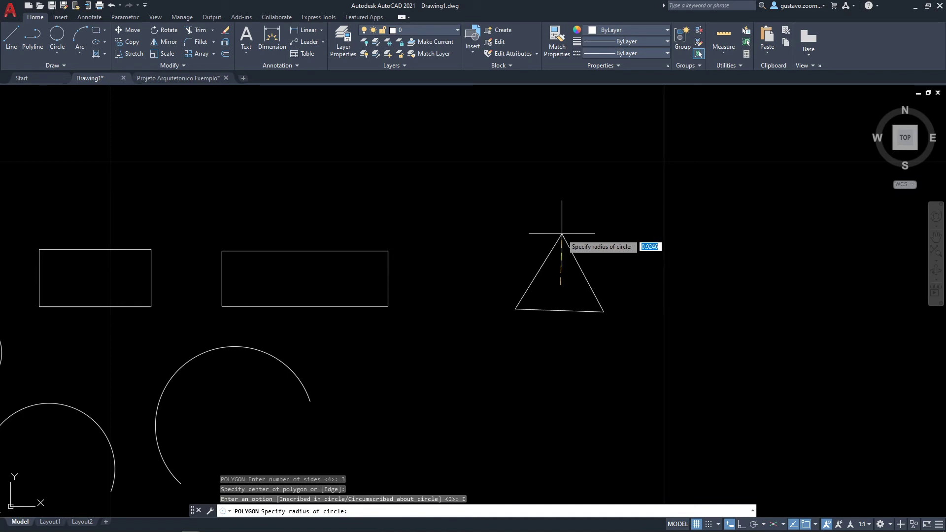
click(741, 524)
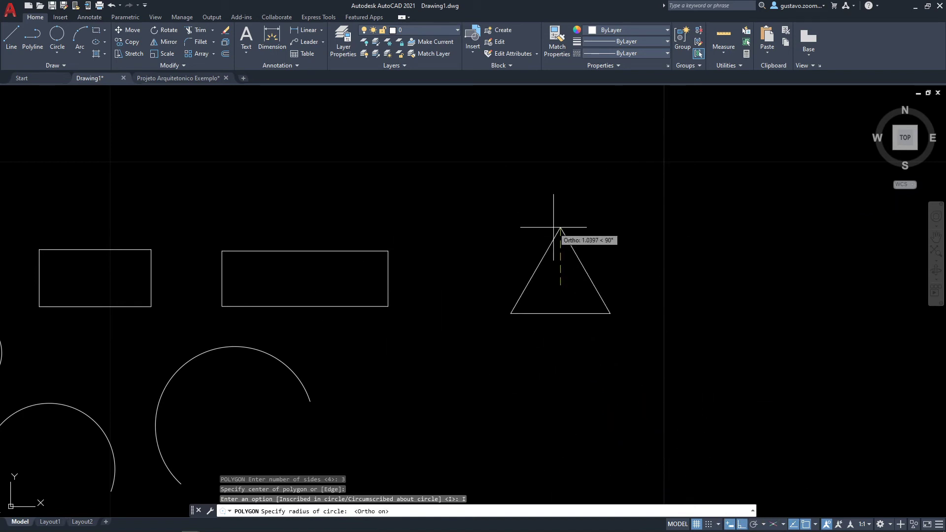
text(1)
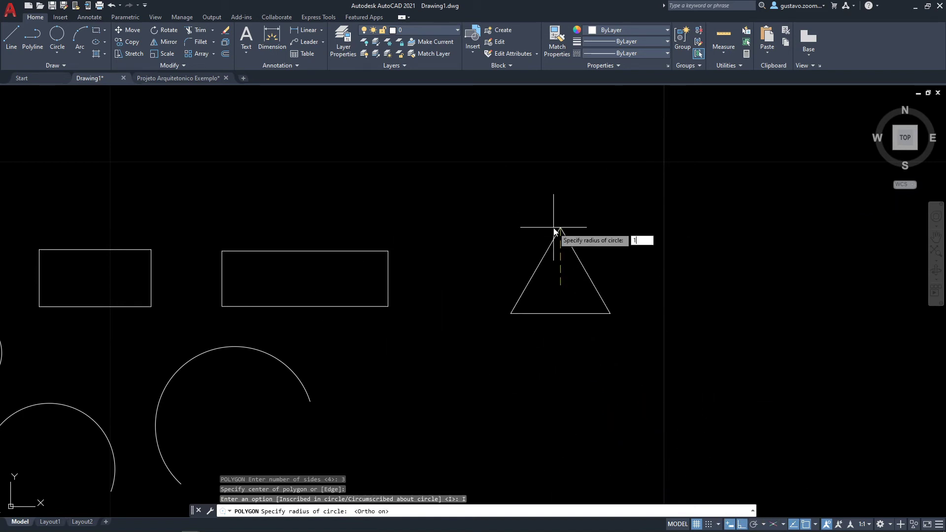
key(Return)
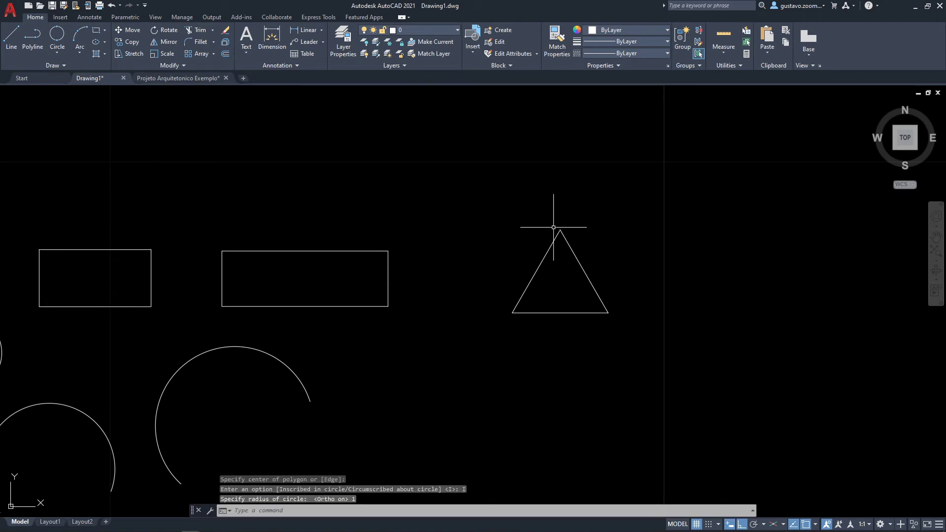
Step: Draw a 3-sided polygon circumscribed about a circle of radius 1, to the right of the first triangle
middle_drag(553, 227, 269, 247)
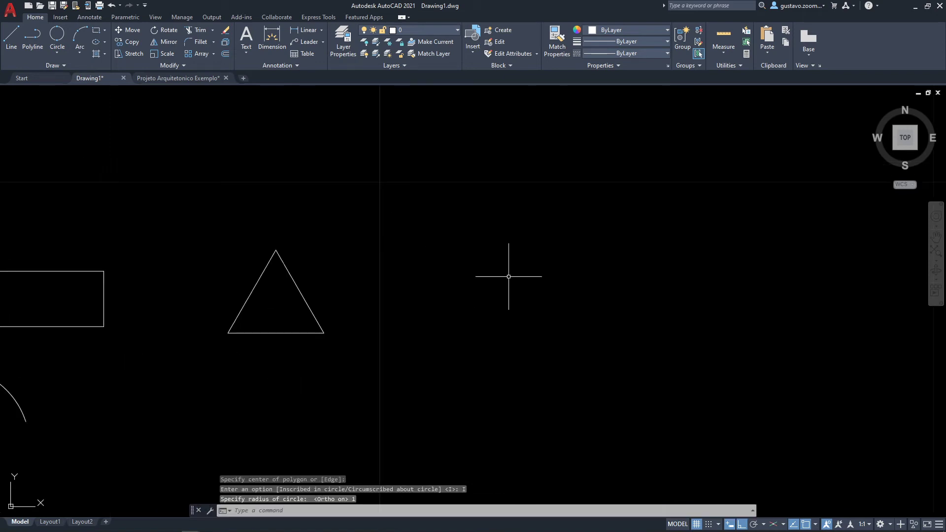
text(pol)
key(Return)
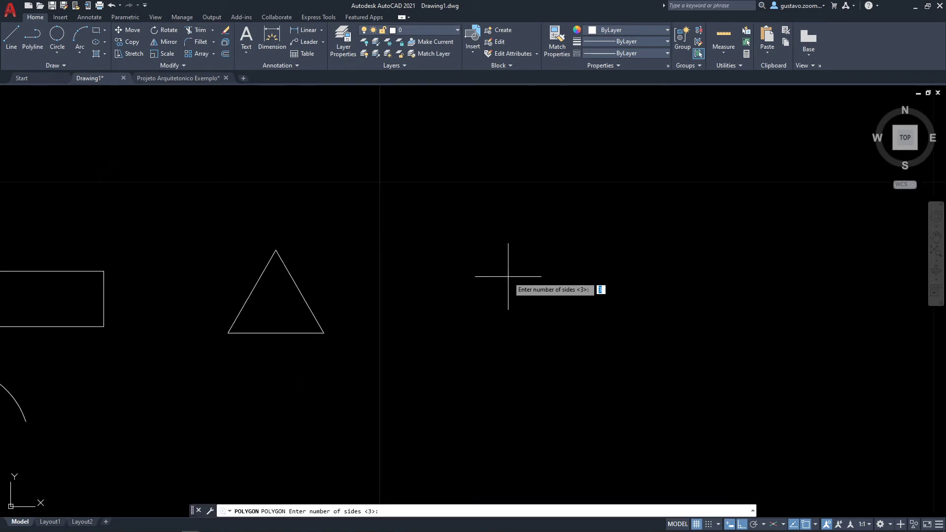
key(Return)
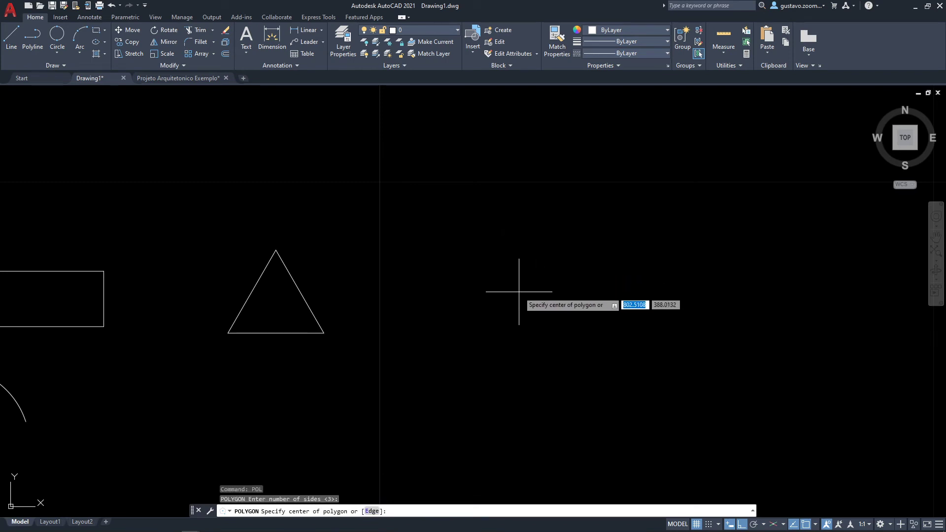
click(520, 293)
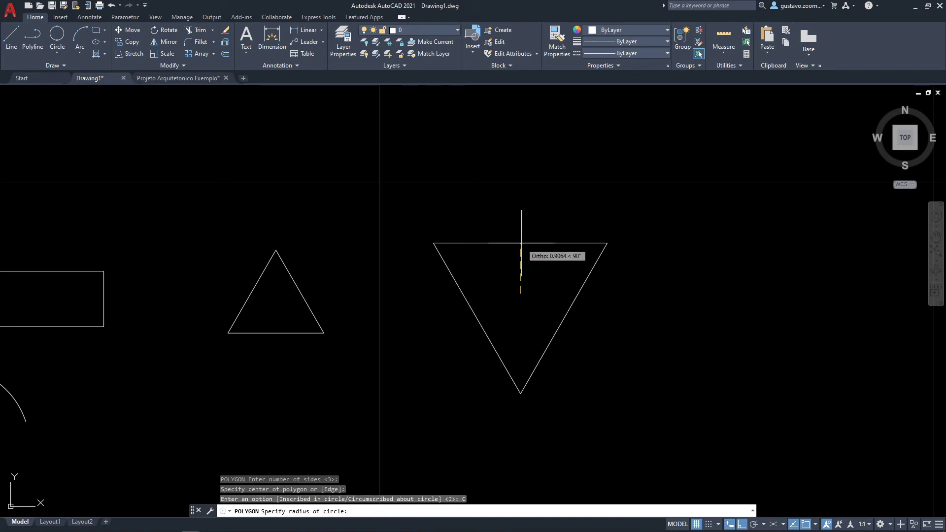
text(1)
key(Return)
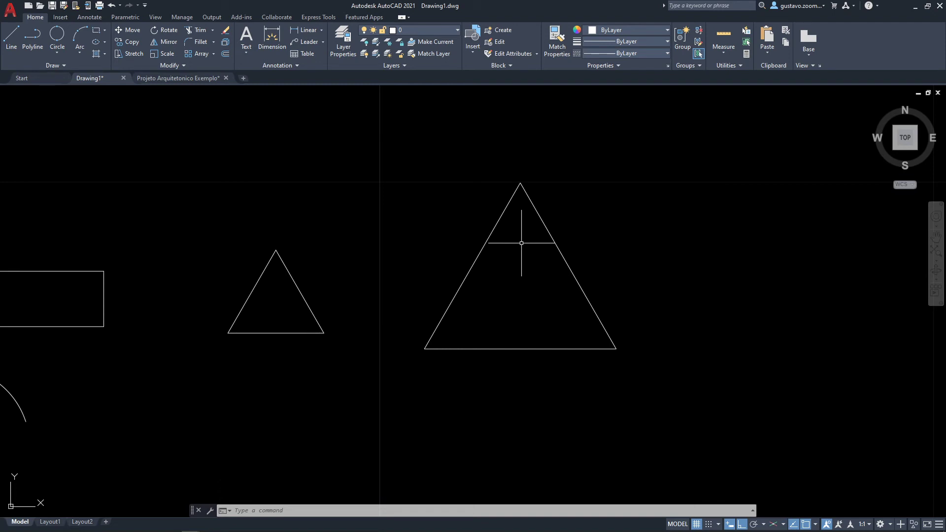
Step: Draw a circle of radius 1 centred on the smaller triangle's geometric centre
middle_drag(430, 284, 524, 228)
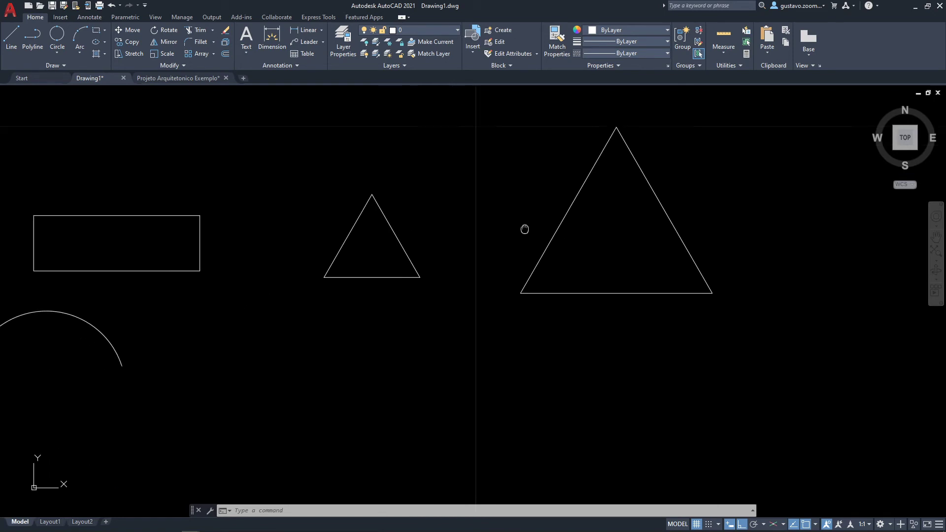
middle_drag(437, 235, 437, 264)
text(c)
key(Return)
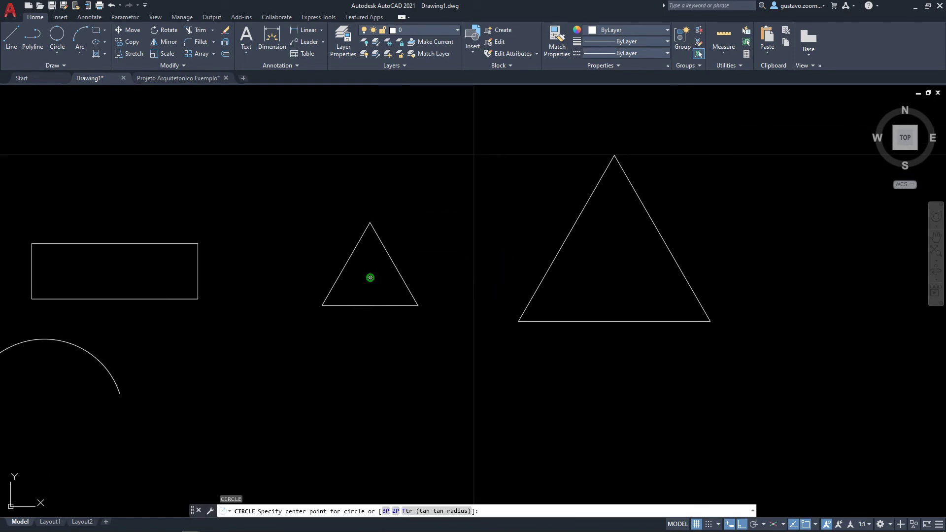
click(370, 277)
click(390, 209)
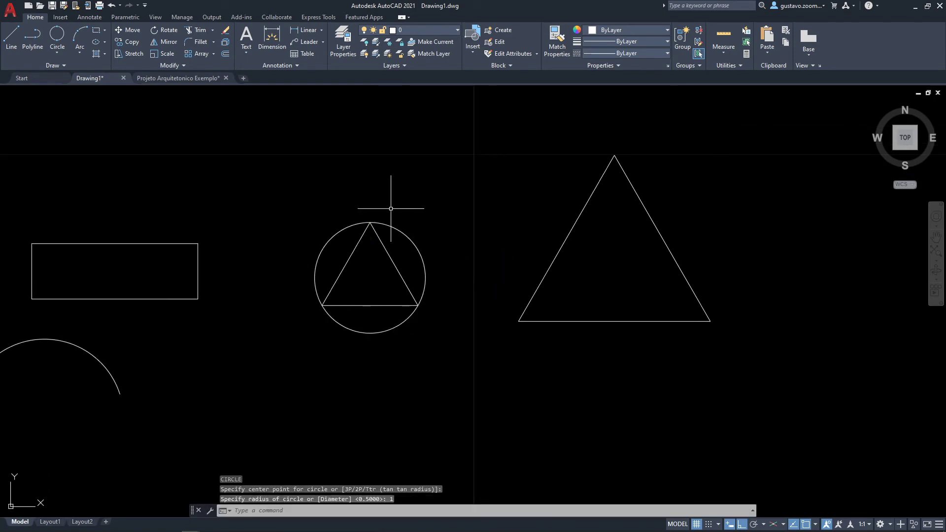
Step: Draw a circle of radius 1 centred on the larger triangle's geometric centre
middle_drag(608, 233, 528, 265)
key(Return)
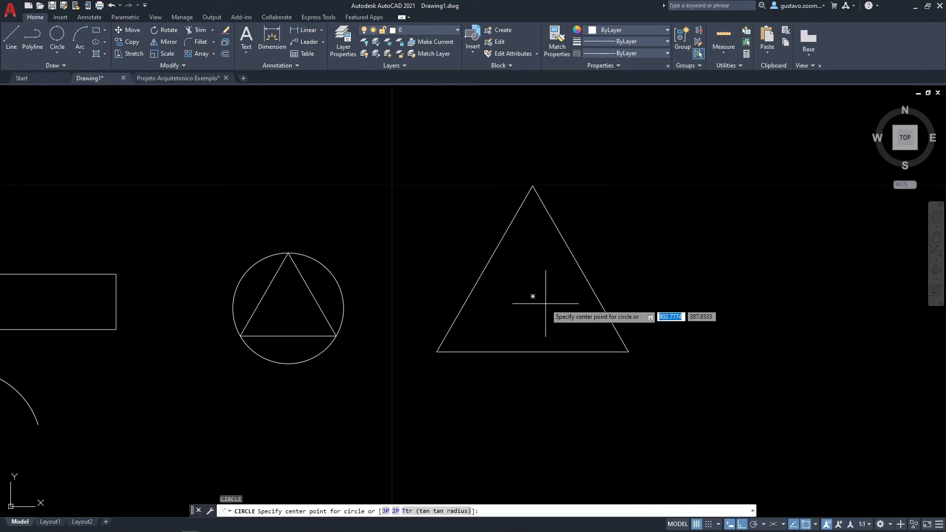
click(531, 296)
text(1)
key(Return)
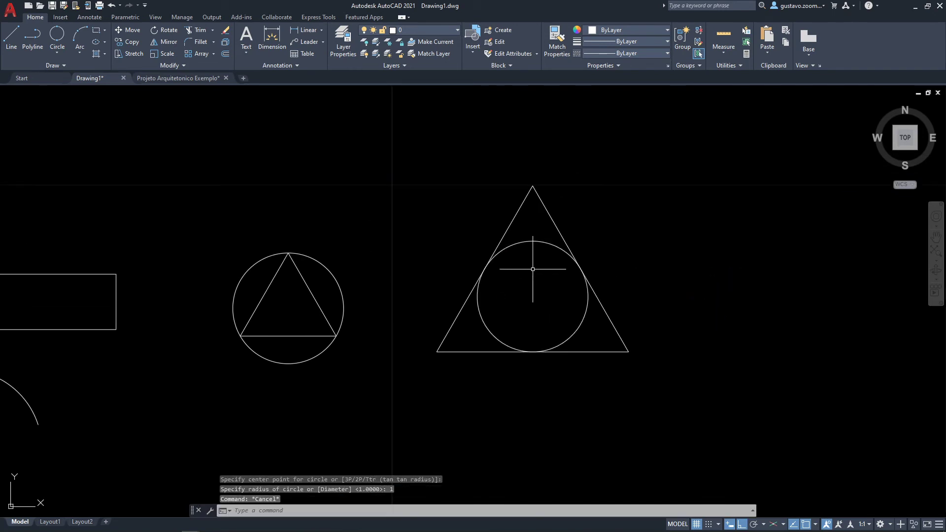
key(Escape)
Step: Compare both triangles with their circles and measure from the smaller triangle's circle centre to its upper vertex
middle_drag(346, 256, 387, 248)
scroll(351, 284, up, 2)
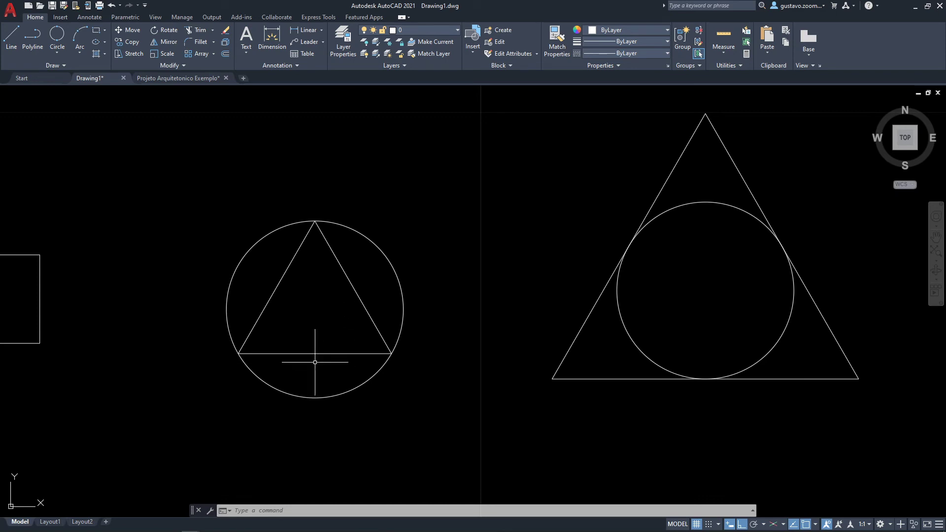
middle_drag(662, 334, 519, 369)
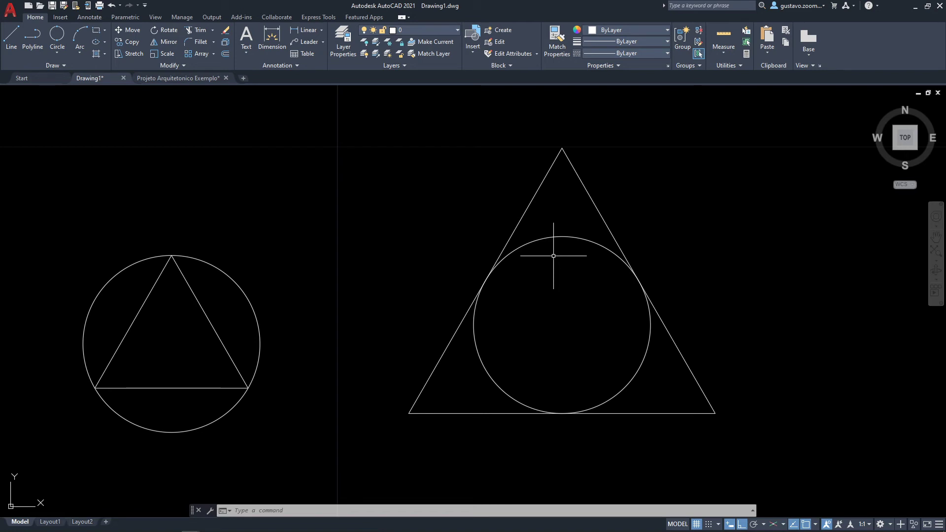
middle_drag(180, 323, 327, 301)
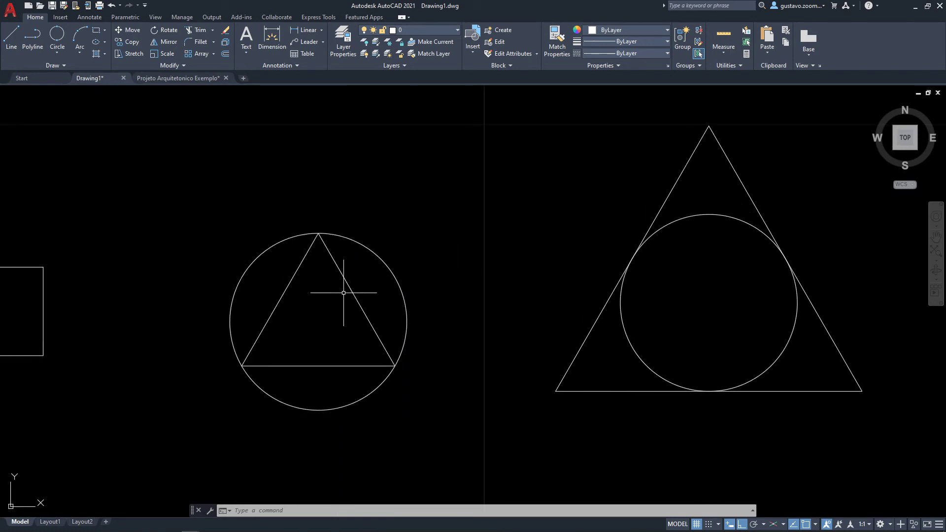
key(Return)
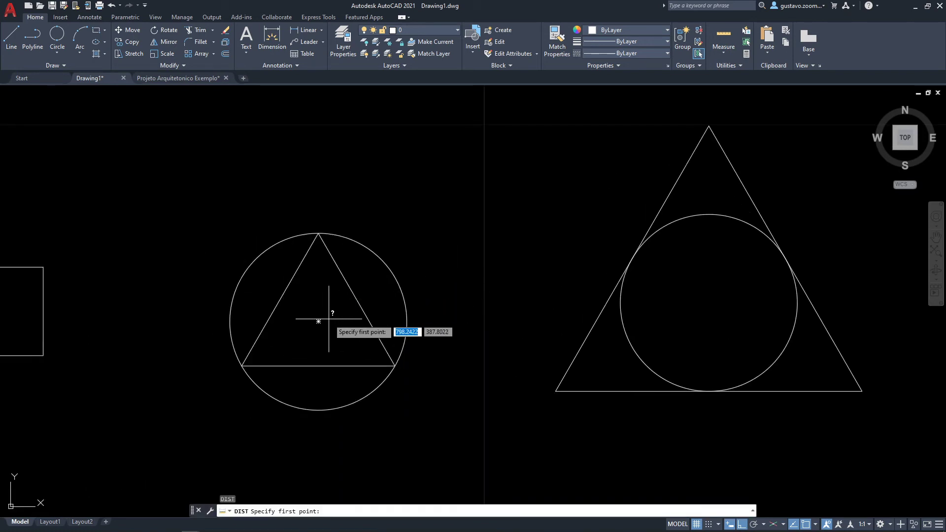
click(318, 321)
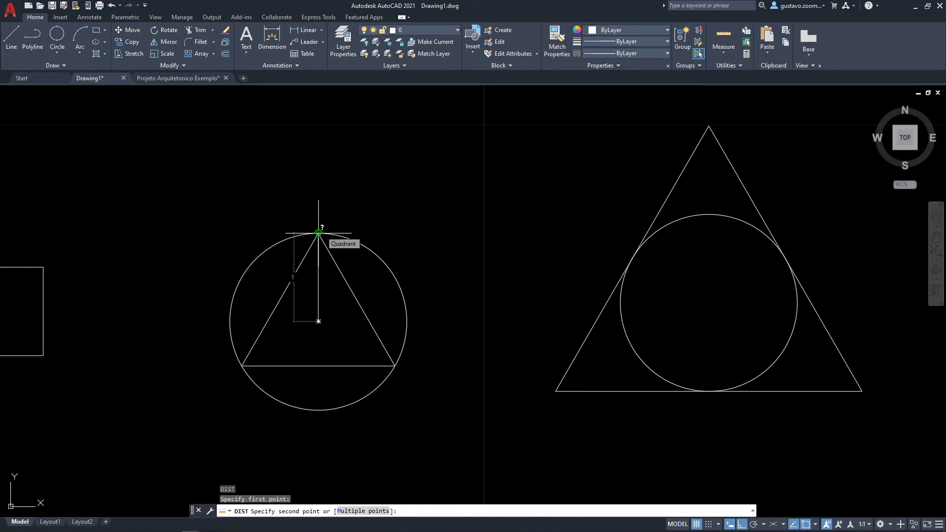
click(319, 232)
Step: Check the distance from the centre of the larger triangle's circle to its tangent point on the right side
middle_drag(312, 186, 187, 210)
key(Return)
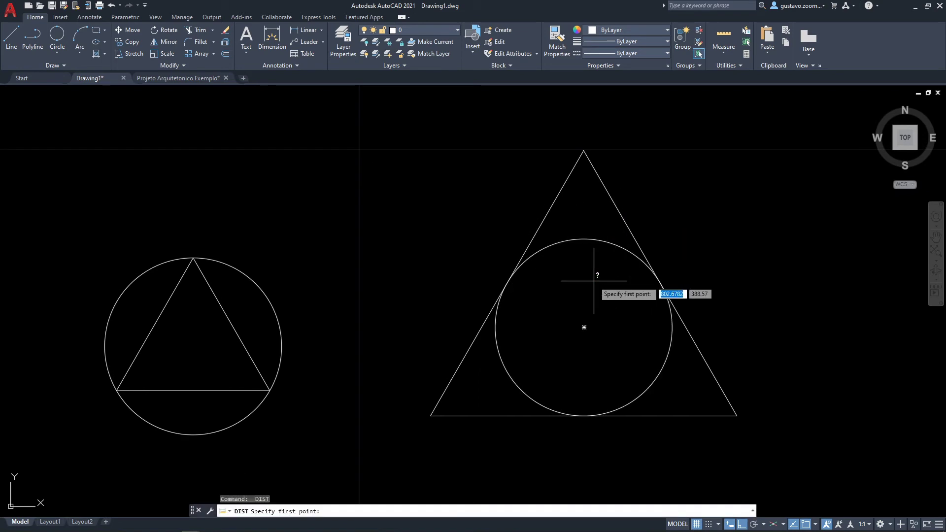
click(585, 325)
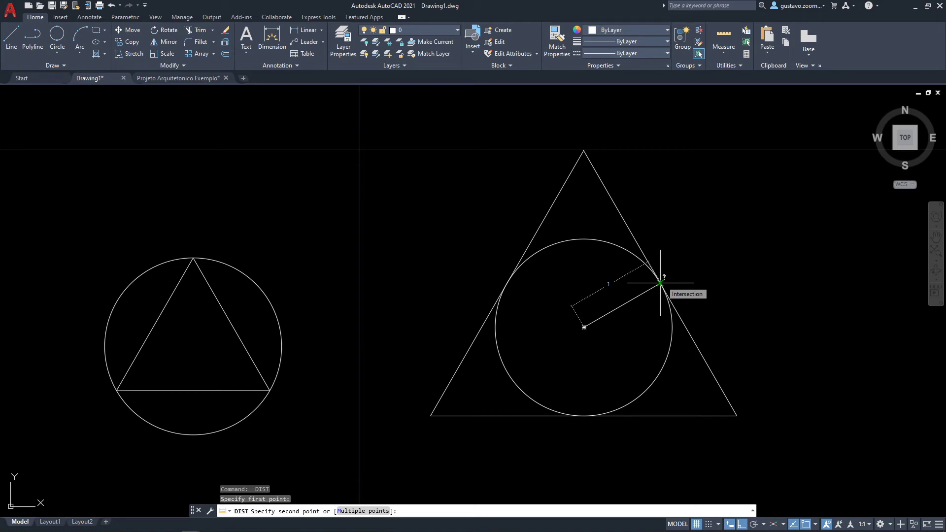
scroll(660, 282, down, 4)
key(Escape)
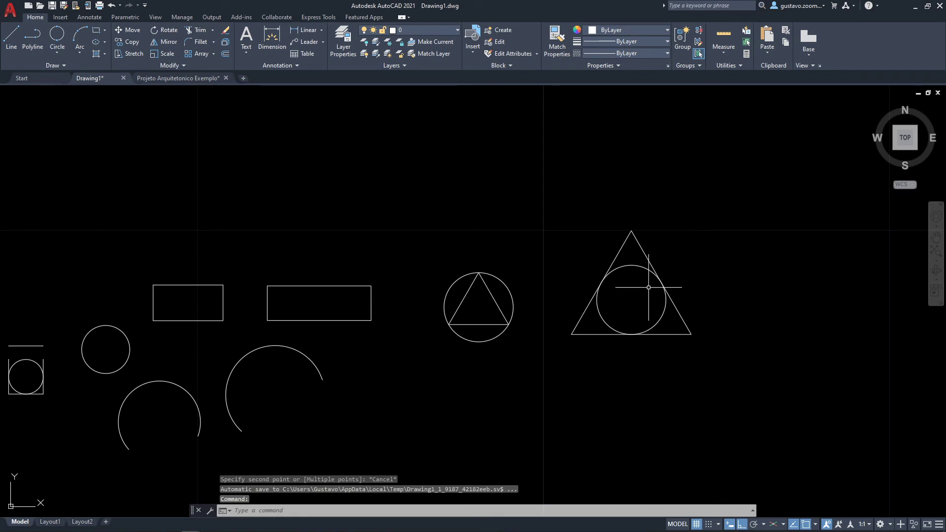
Step: Draw a tall ellipse below the larger triangle from its axis endpoints, with a horizontal axis about 1.9 long and a longer vertical axis
middle_drag(655, 276, 642, 224)
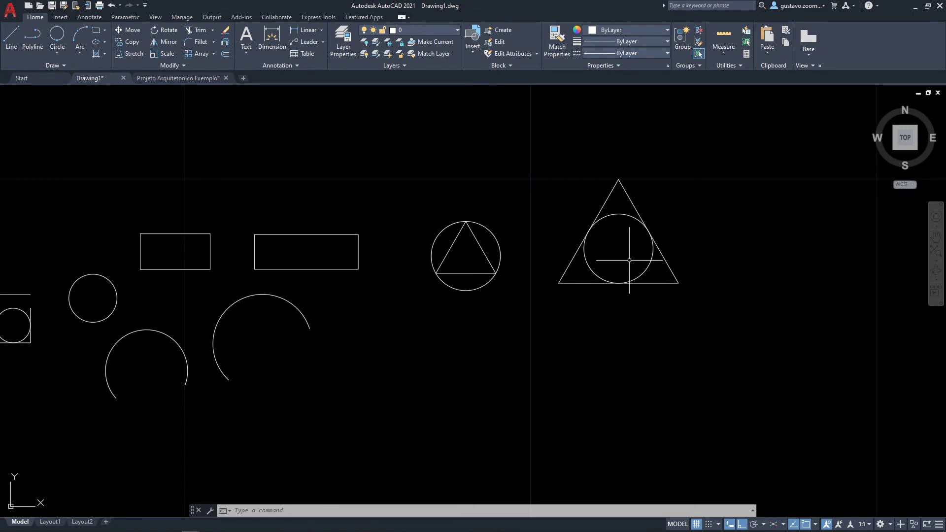
click(104, 42)
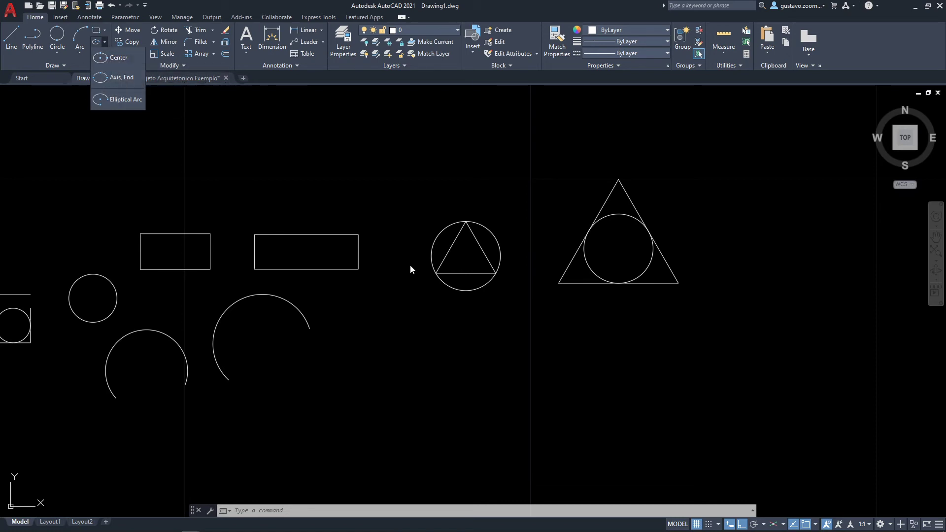
click(554, 301)
middle_drag(626, 324, 610, 327)
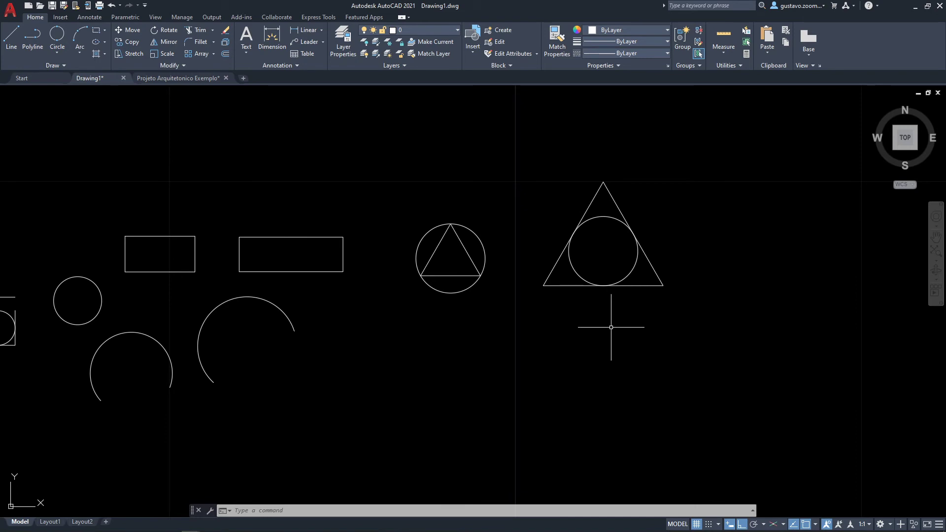
text(el)
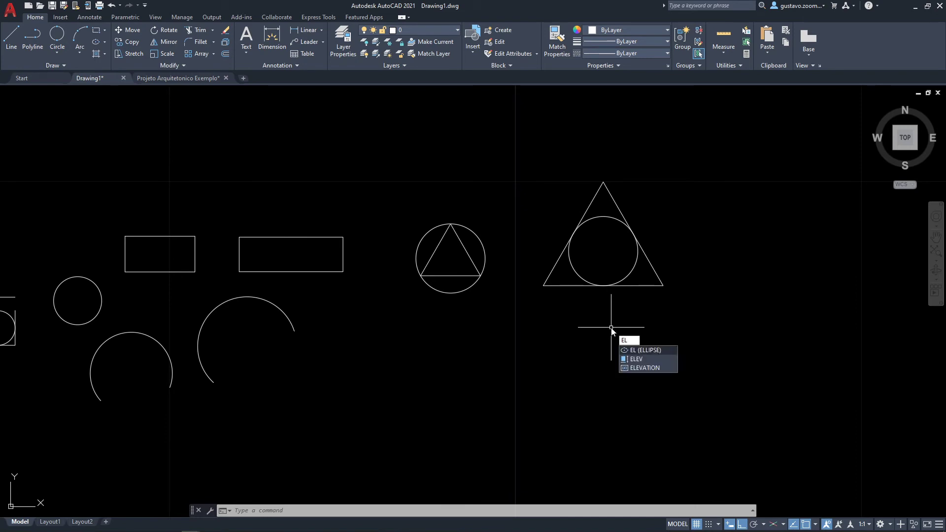
key(Return)
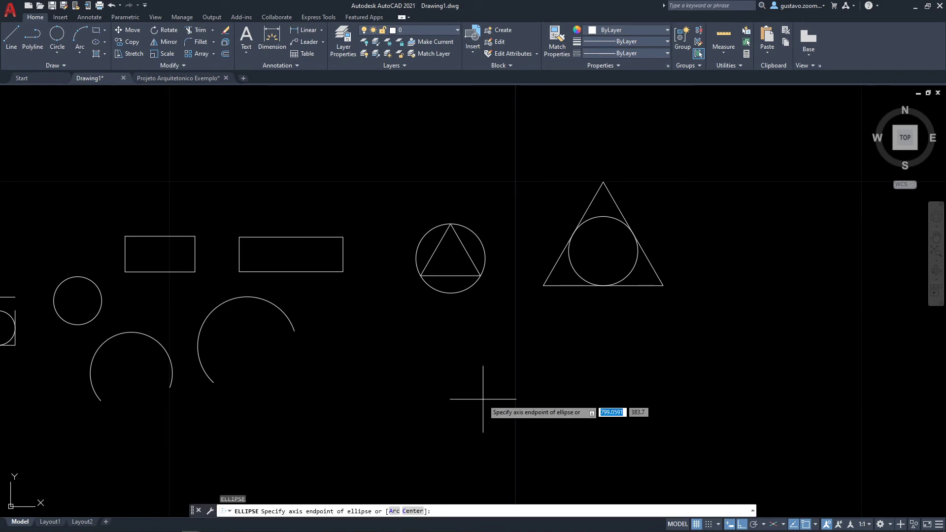
middle_drag(483, 399, 504, 318)
scroll(576, 327, up, 2)
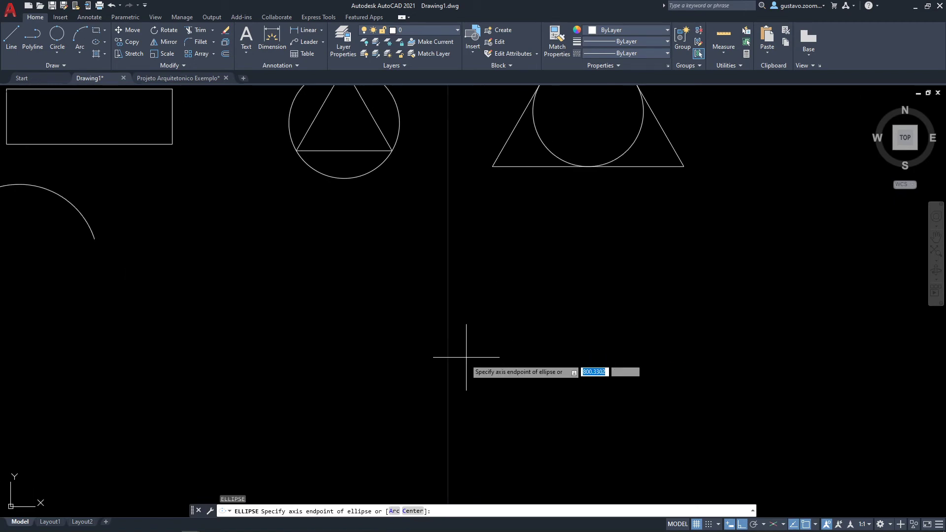
click(458, 370)
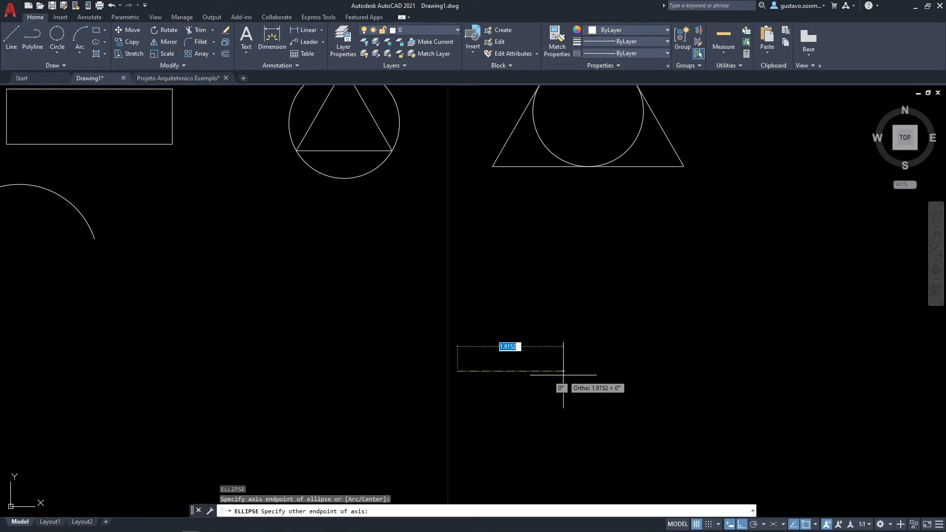
click(563, 371)
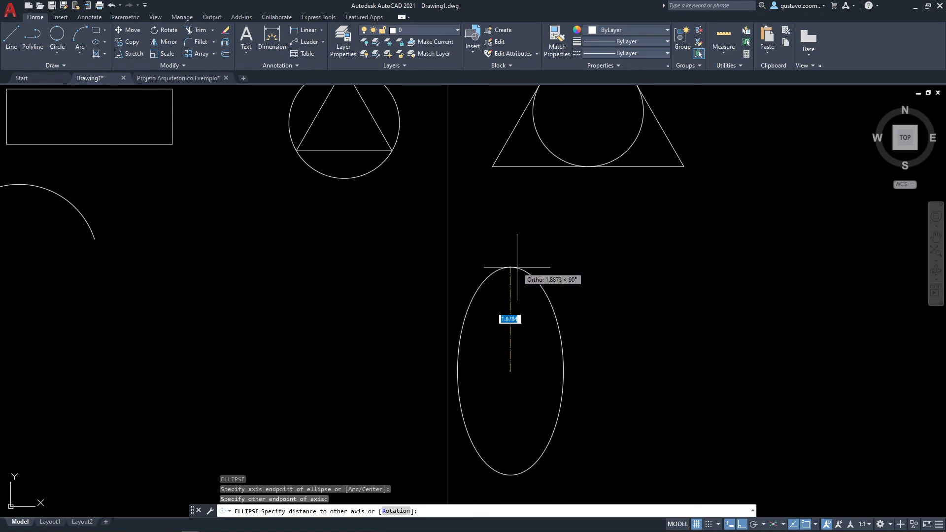
click(515, 235)
scroll(596, 334, down, 2)
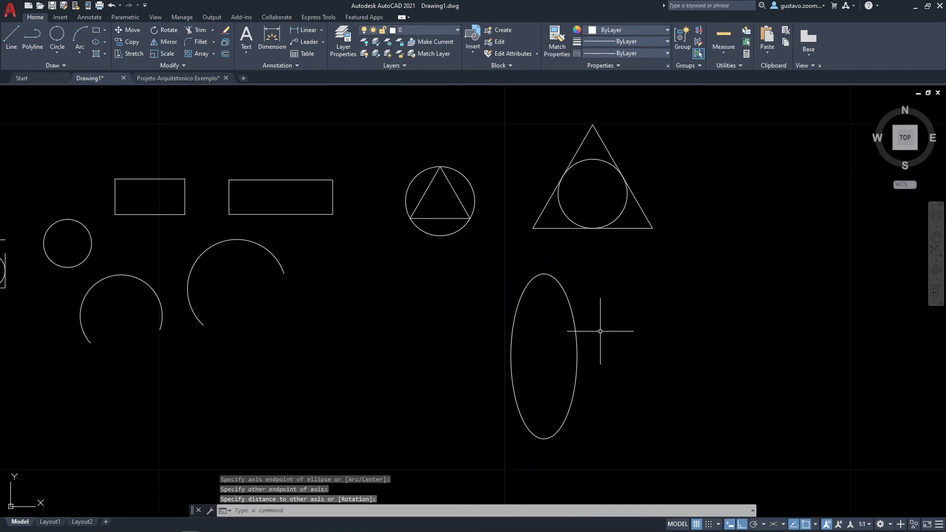
Step: Draw a horizontal line 1 unit long in the empty space to the right of the tall ellipse
mouse_move(749, 412)
middle_down()
mouse_move(836, 393)
mouse_move(575, 361)
middle_up()
scroll(598, 359, up, 5)
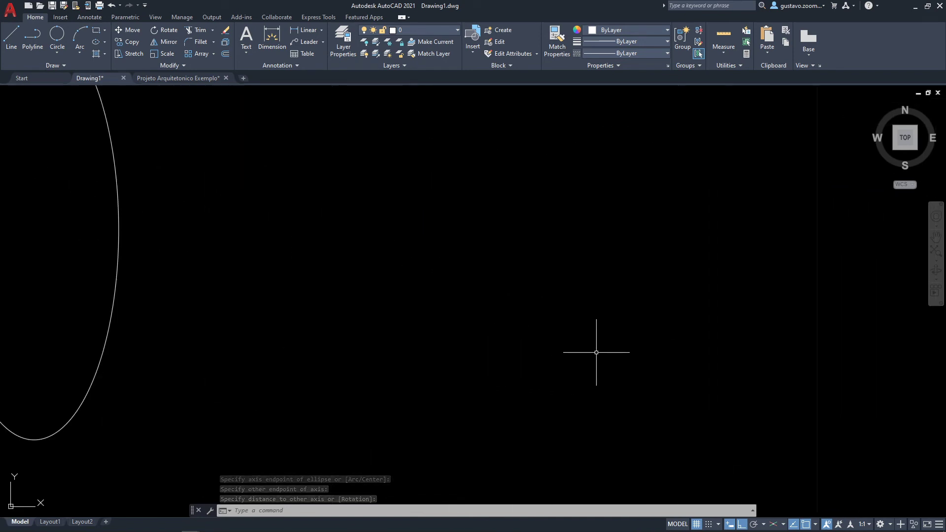
key(l)
key(Return)
click(354, 285)
text(1)
key(Return)
key(Escape)
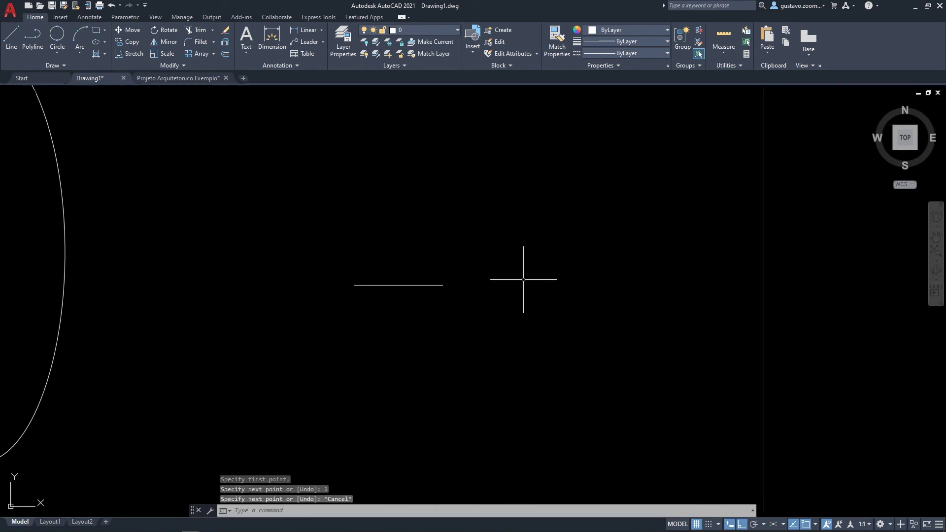
Step: Draw an ellipse using the horizontal line's two endpoints as one axis and a distance of 1 to the other axis
scroll(439, 307, up, 2)
middle_drag(438, 307, 442, 376)
scroll(419, 382, down, 2)
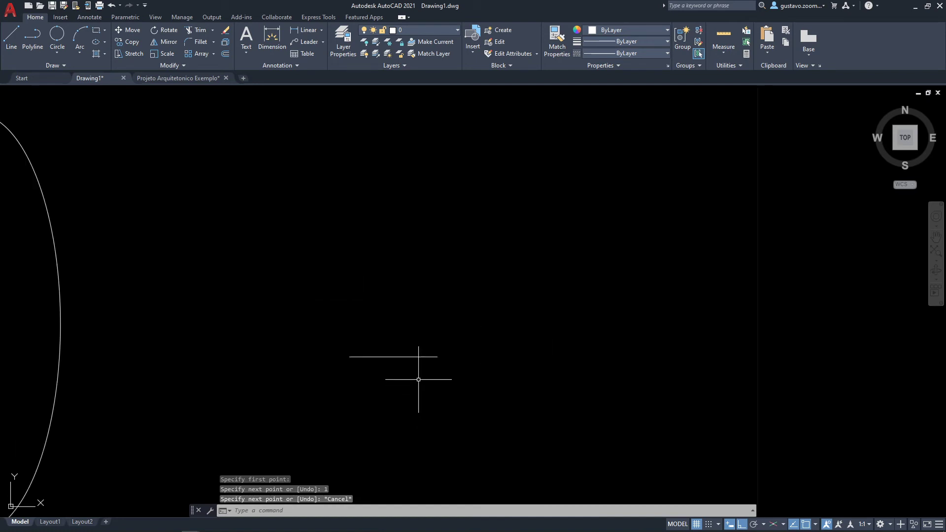
scroll(418, 379, up, 2)
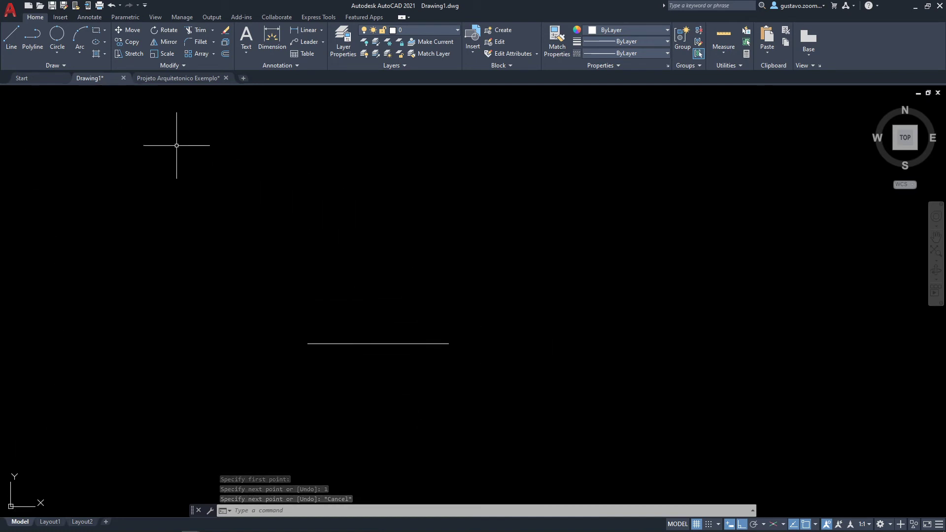
text(el)
key(Return)
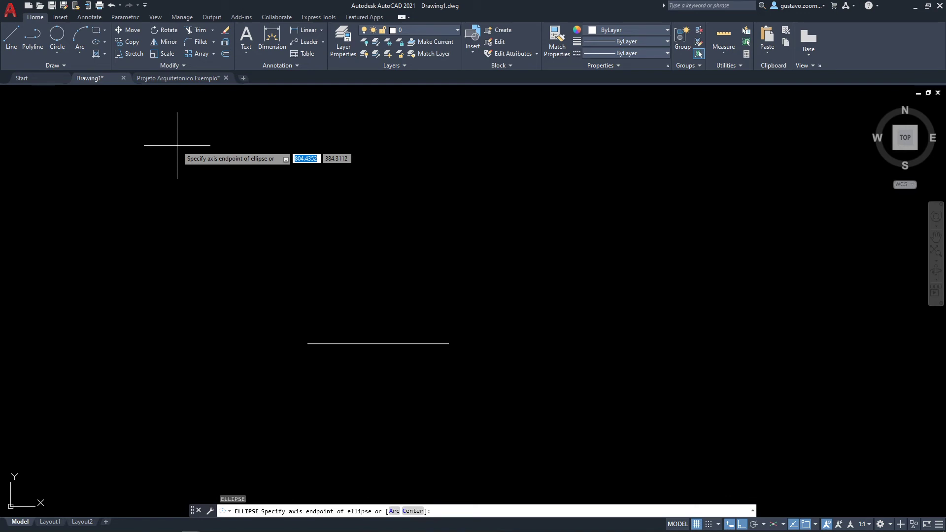
click(308, 343)
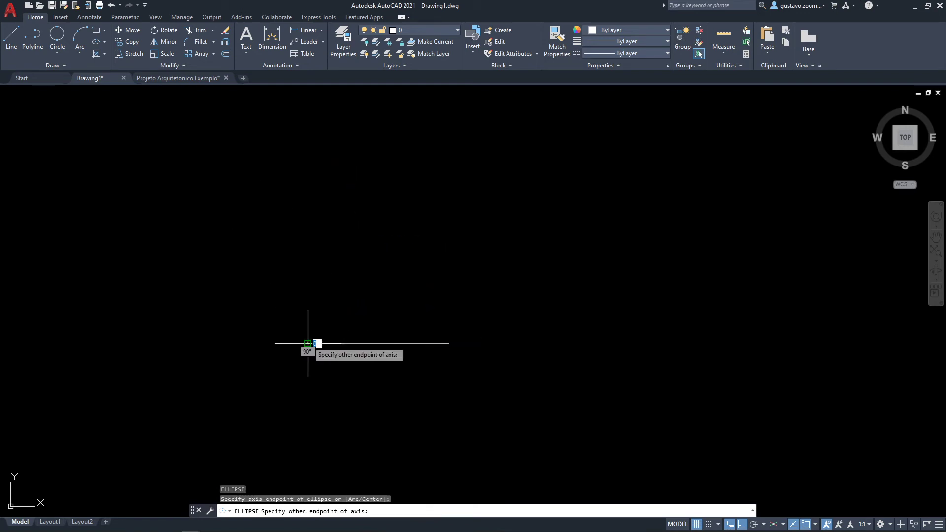
click(449, 343)
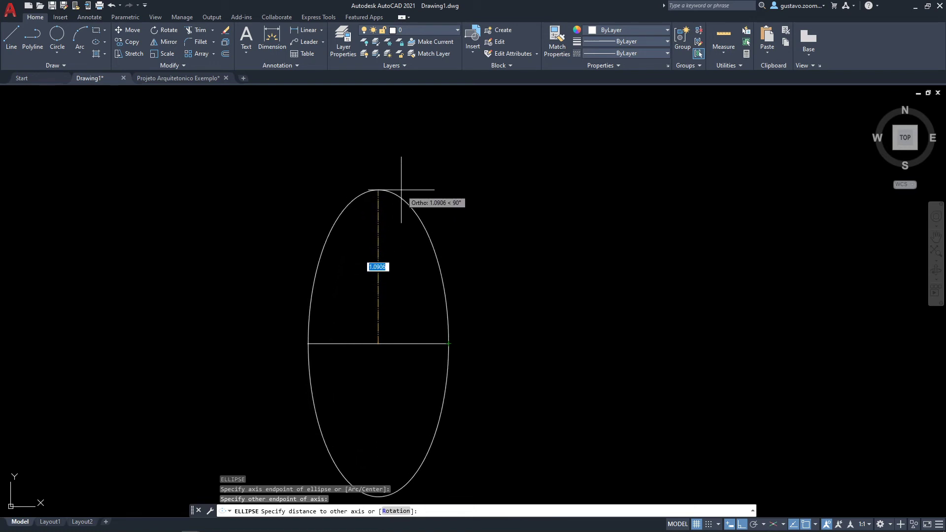
text(1)
key(Return)
Step: Measure the new ellipse's full height between its upper and lower quadrants and its width along the horizontal line
middle_drag(357, 232, 351, 152)
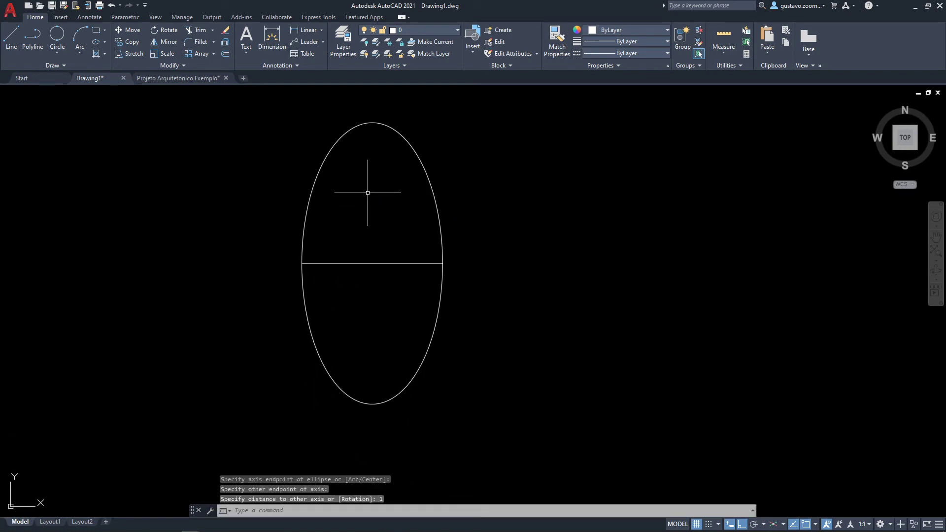
text(dist)
key(Return)
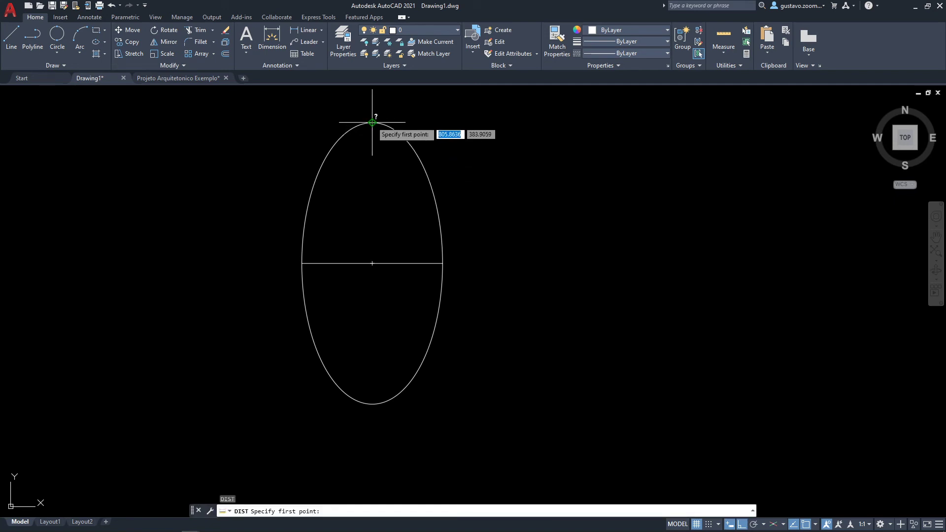
click(371, 123)
click(375, 404)
key(Return)
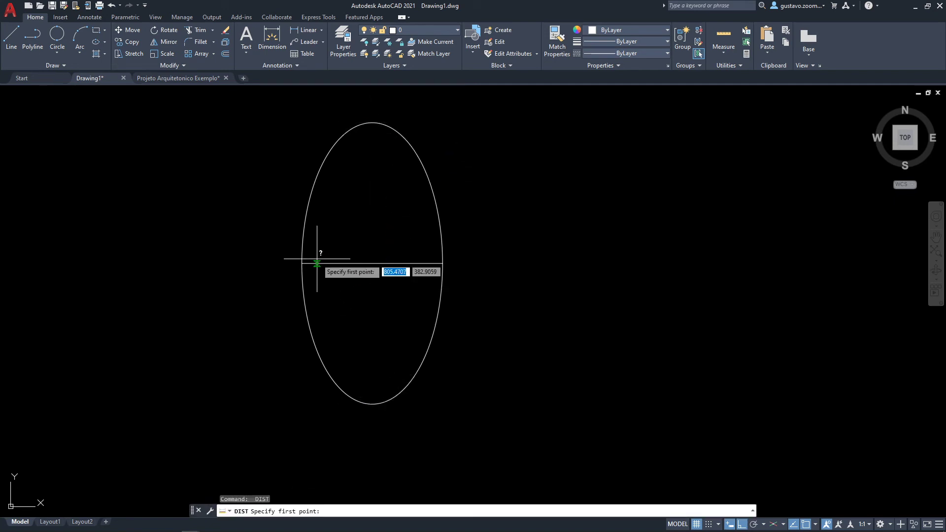
click(306, 263)
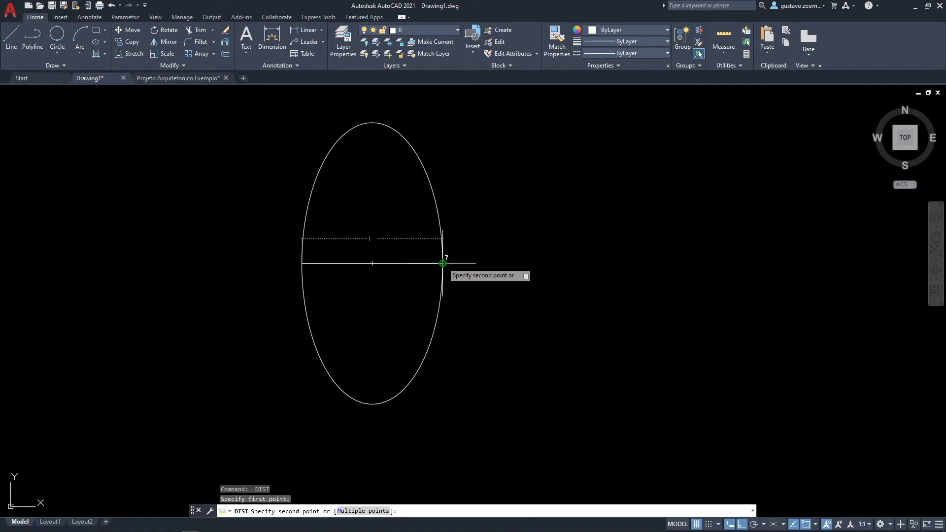
key(Escape)
scroll(442, 263, down, 4)
scroll(422, 232, up, 4)
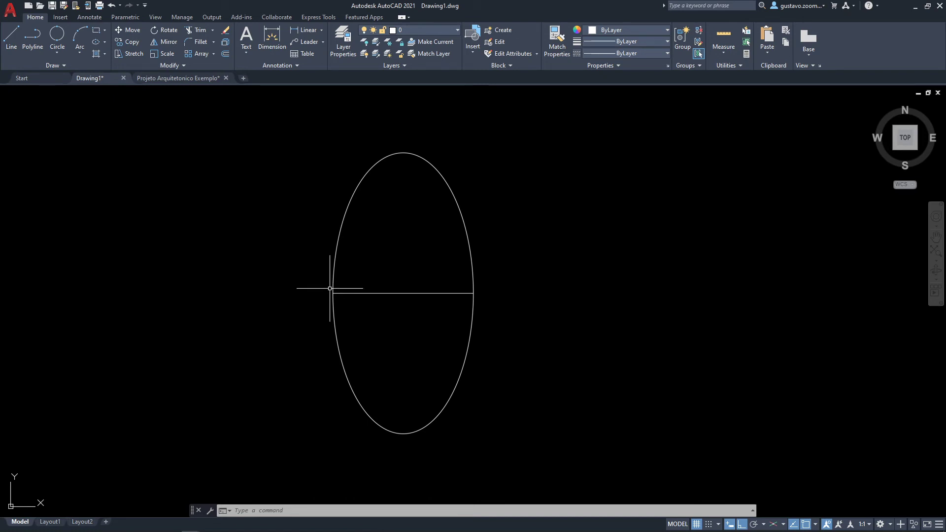
Step: Erase the horizontal line inside the smaller ellipse
scroll(469, 278, down, 3)
middle_drag(532, 295, 490, 296)
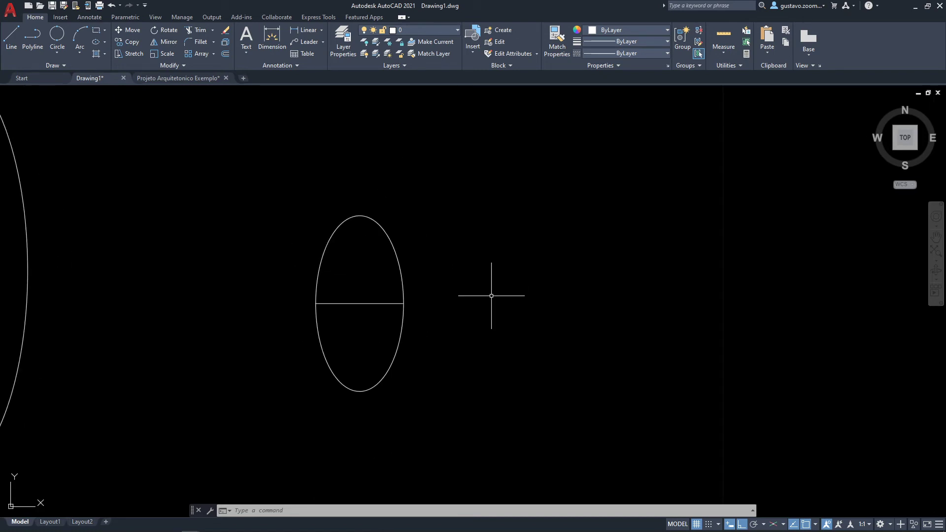
scroll(488, 295, up, 2)
click(321, 304)
click(301, 322)
key(Delete)
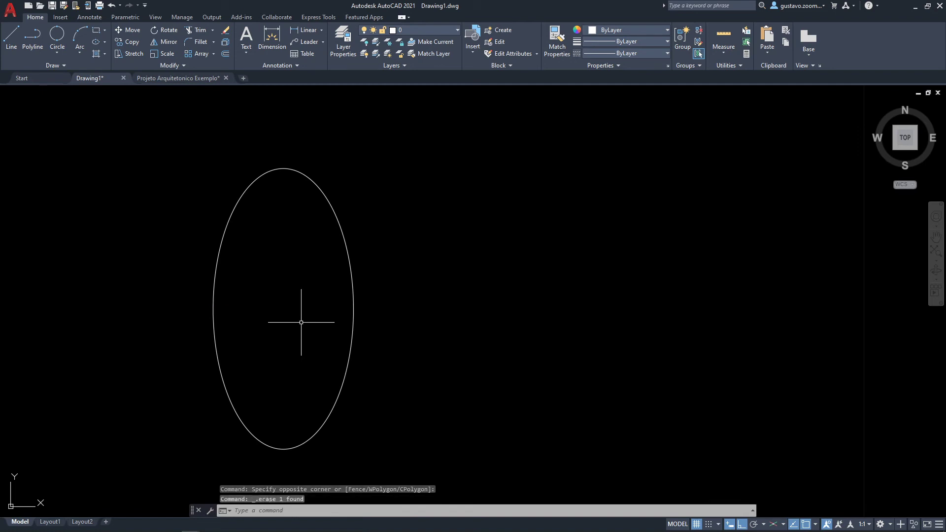
Step: With Ortho off, draw a tall elliptical arc right of the smaller ellipse, its horizontal axis about 0.9 long and its right side open
mouse_move(579, 283)
middle_down()
mouse_move(512, 253)
mouse_move(384, 247)
middle_up()
click(105, 43)
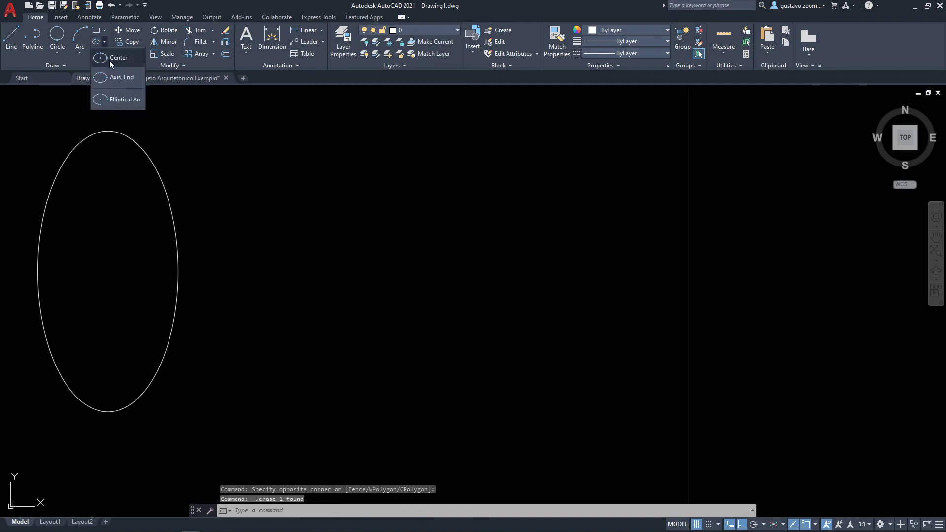
click(120, 104)
middle_drag(463, 338, 436, 350)
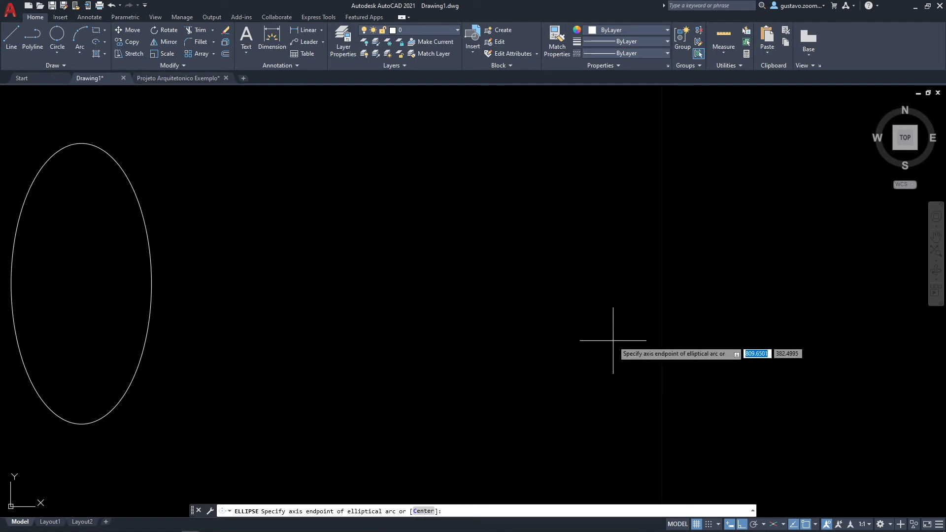
click(742, 525)
middle_drag(511, 285, 464, 300)
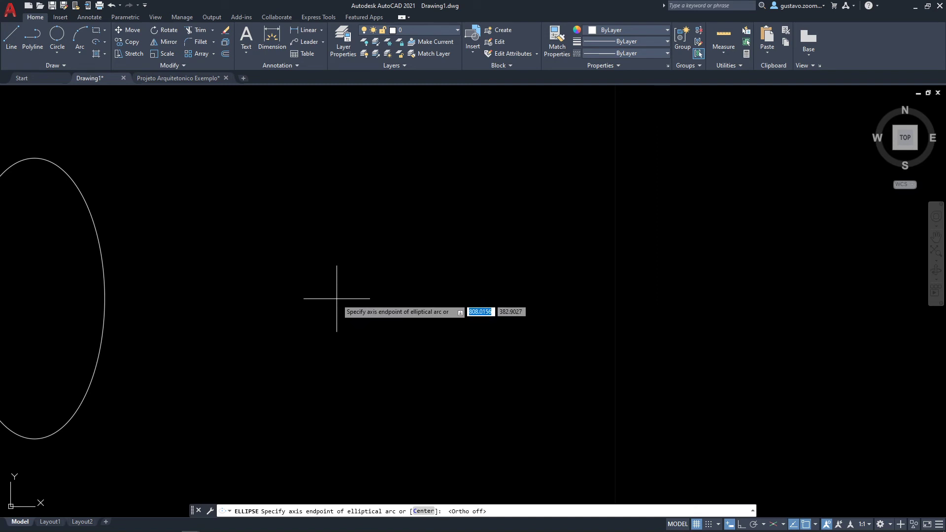
click(328, 296)
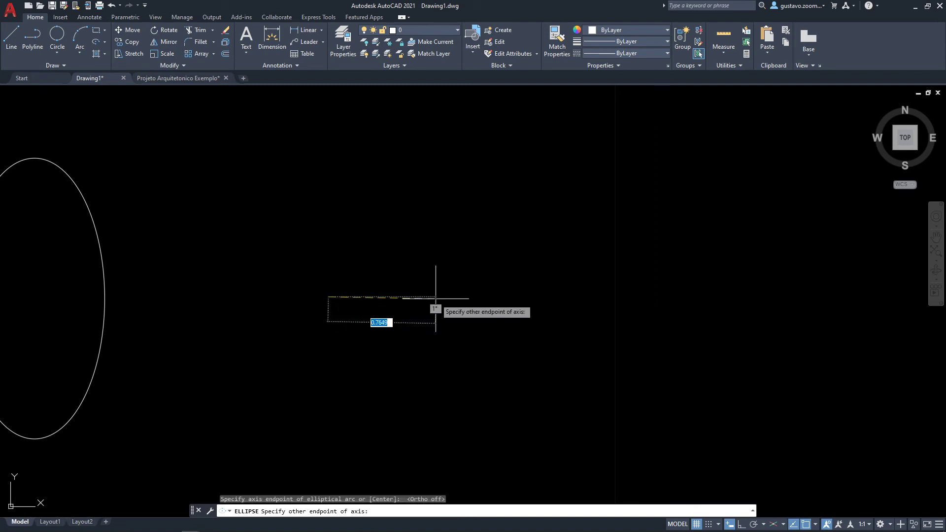
click(450, 297)
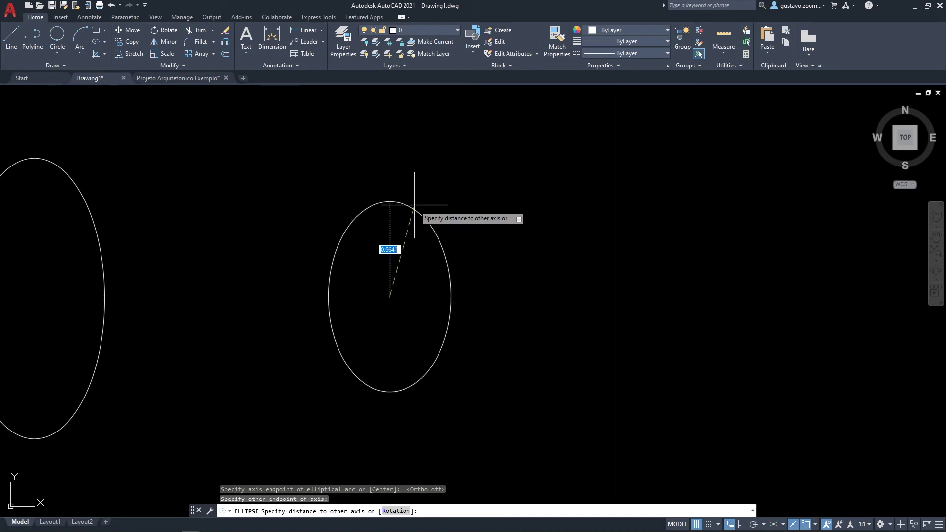
click(394, 137)
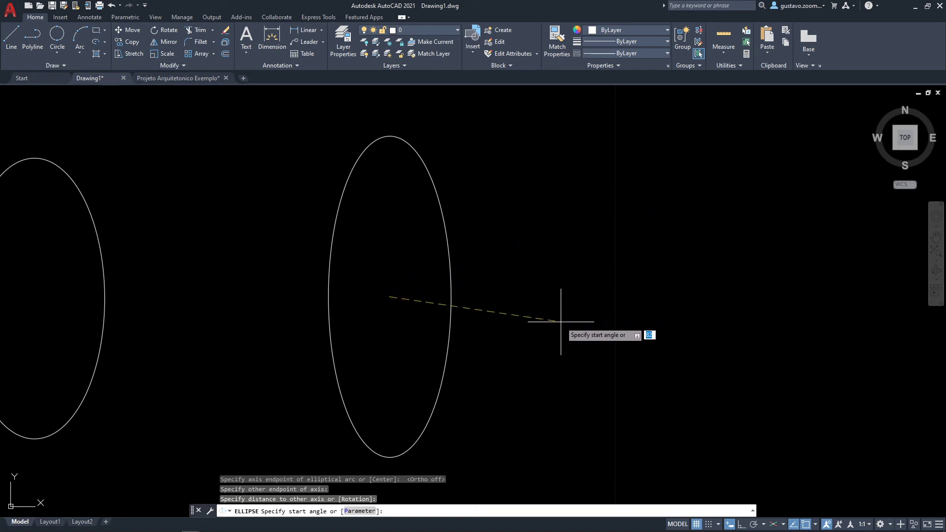
click(563, 152)
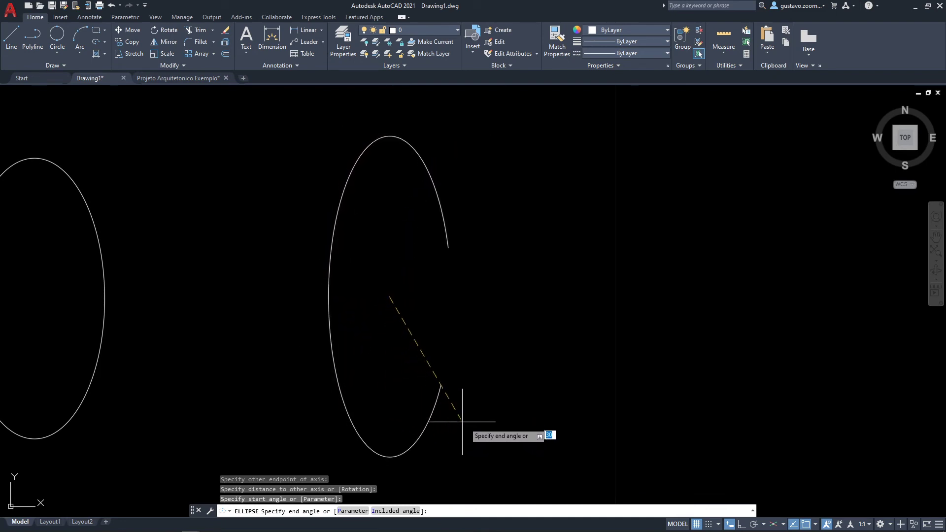
click(469, 461)
mouse_move(468, 453)
middle_down()
mouse_move(427, 315)
mouse_move(401, 359)
middle_up()
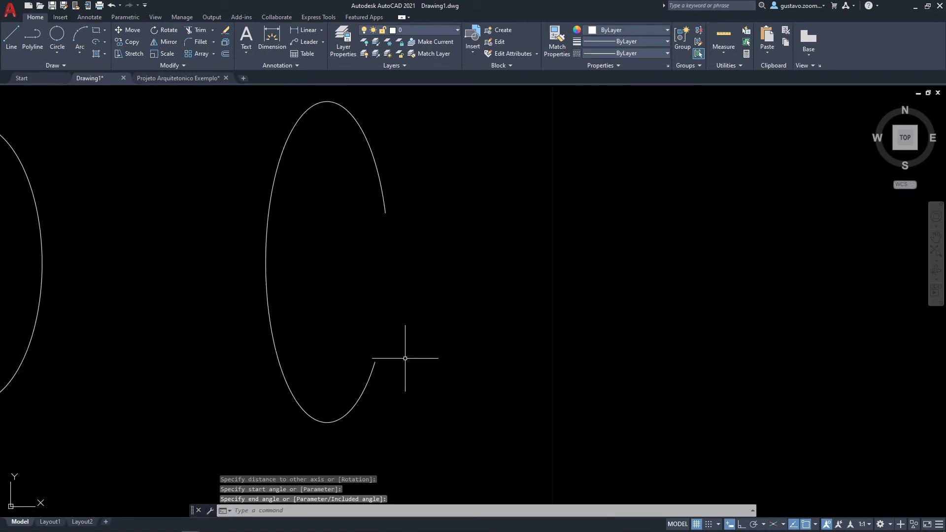
Step: Select the elliptical arc to examine its grips and missing segment, and clear the selection
click(374, 142)
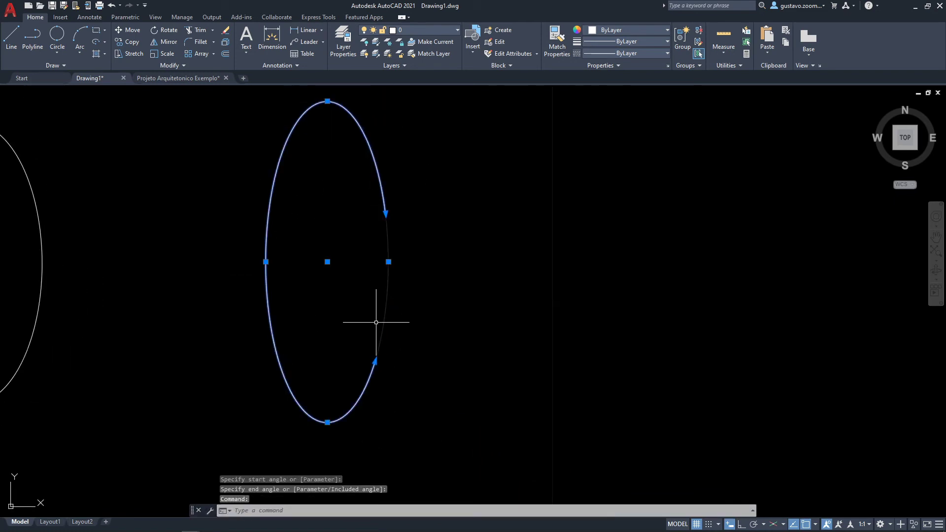
key(Escape)
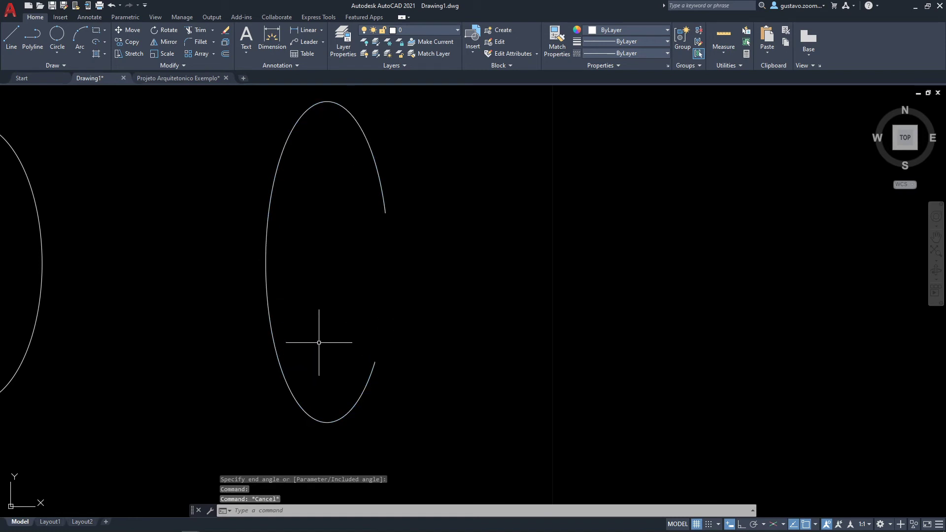
scroll(513, 380, down, 3)
click(514, 388)
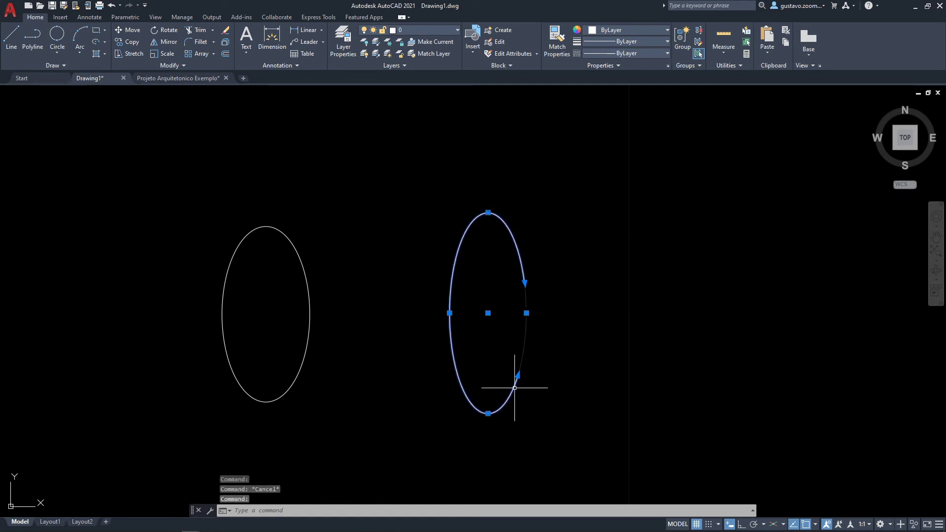
middle_drag(559, 422, 544, 407)
key(Escape)
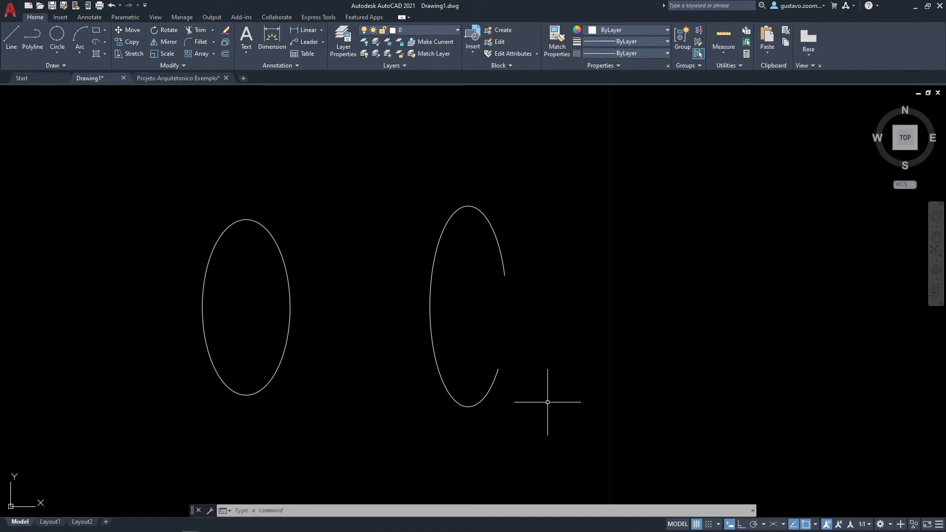
middle_drag(527, 287, 393, 290)
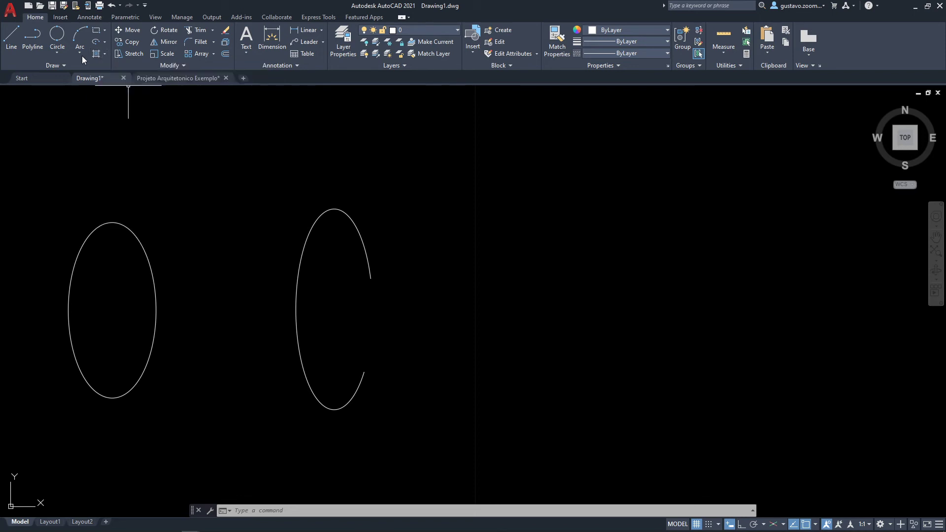
click(72, 64)
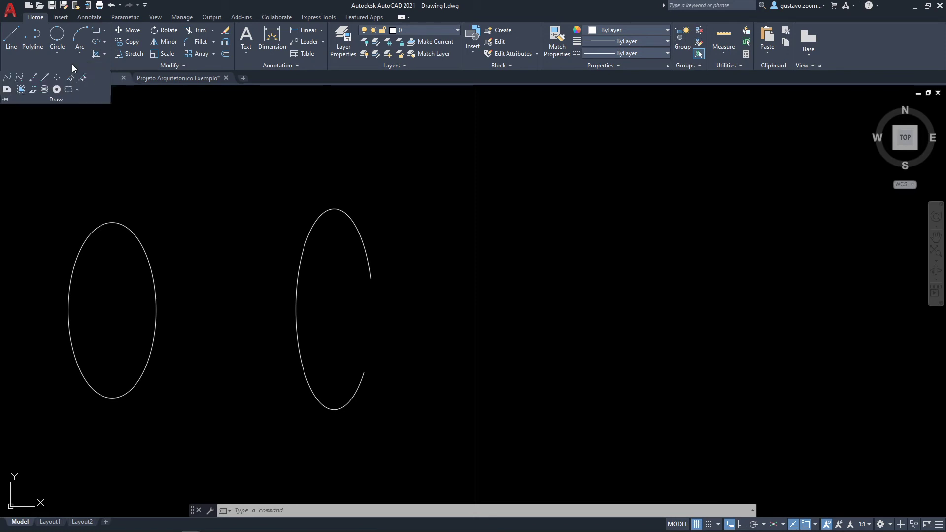
click(152, 138)
click(135, 142)
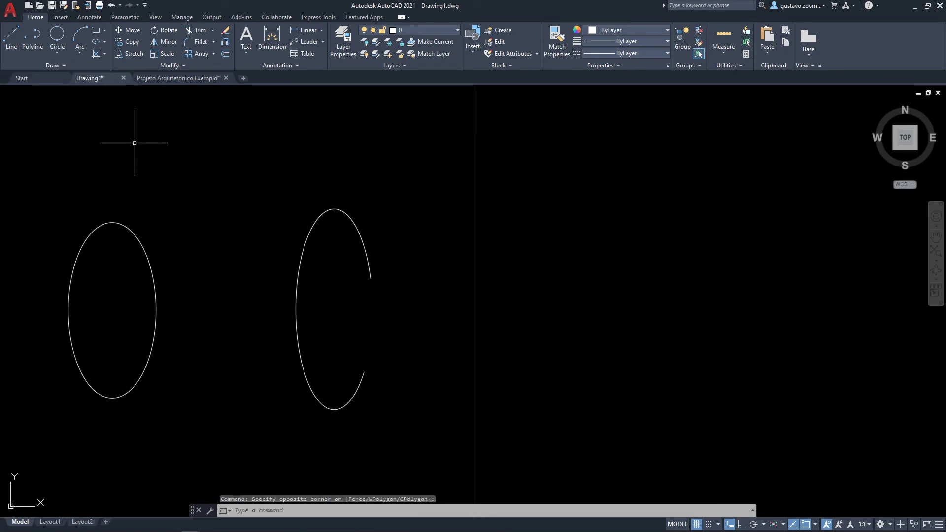
Step: Draw an open wavy fit spline through eleven points right of the elliptical arc, with three peaks and its tail curling back underneath
mouse_move(72, 64)
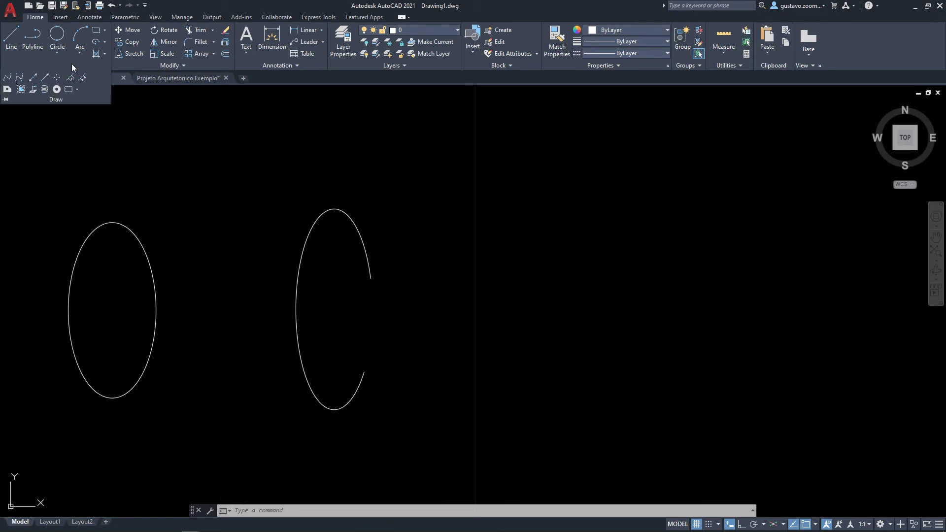
click(8, 79)
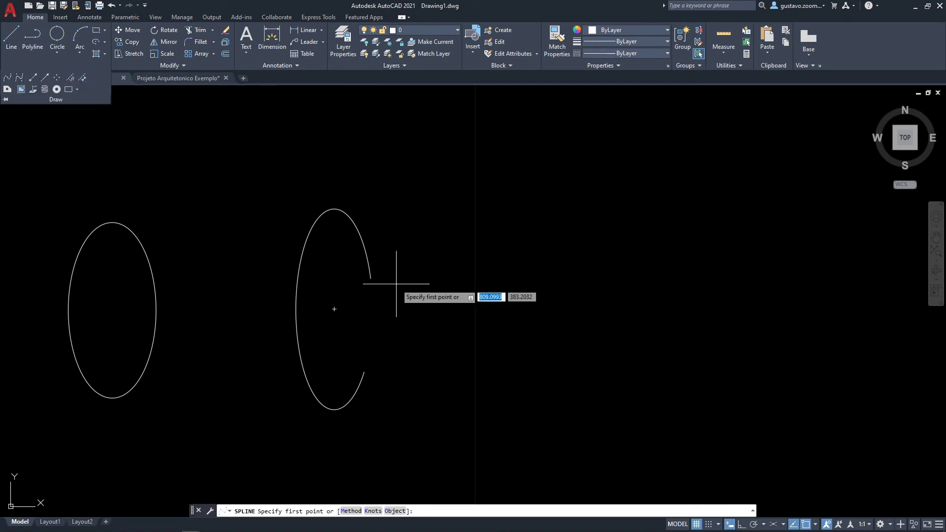
middle_drag(401, 274, 128, 265)
click(228, 392)
click(329, 149)
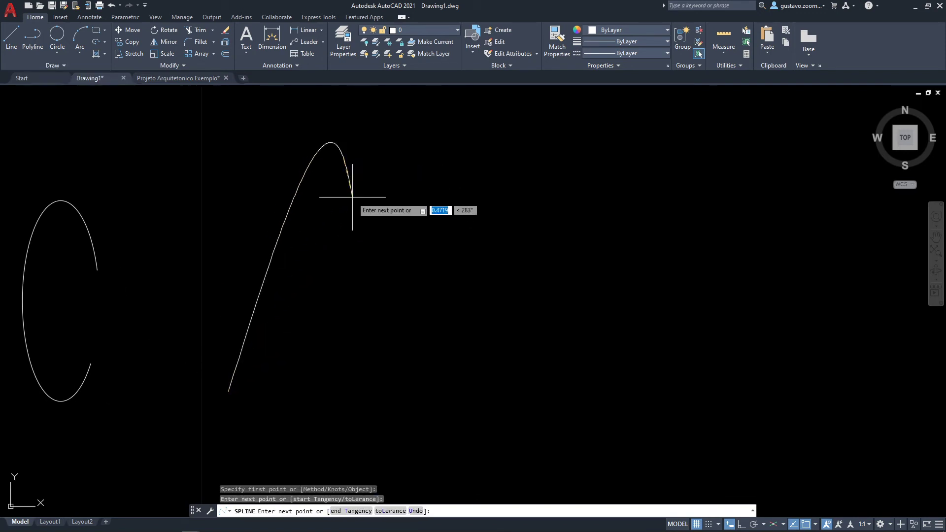
click(448, 376)
click(576, 146)
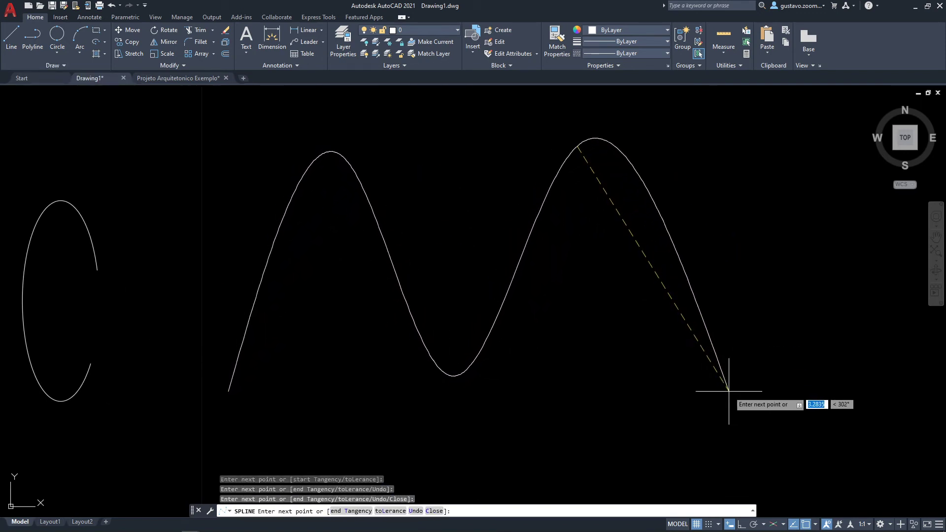
click(735, 408)
click(835, 189)
middle_drag(817, 413, 636, 283)
click(526, 412)
click(415, 326)
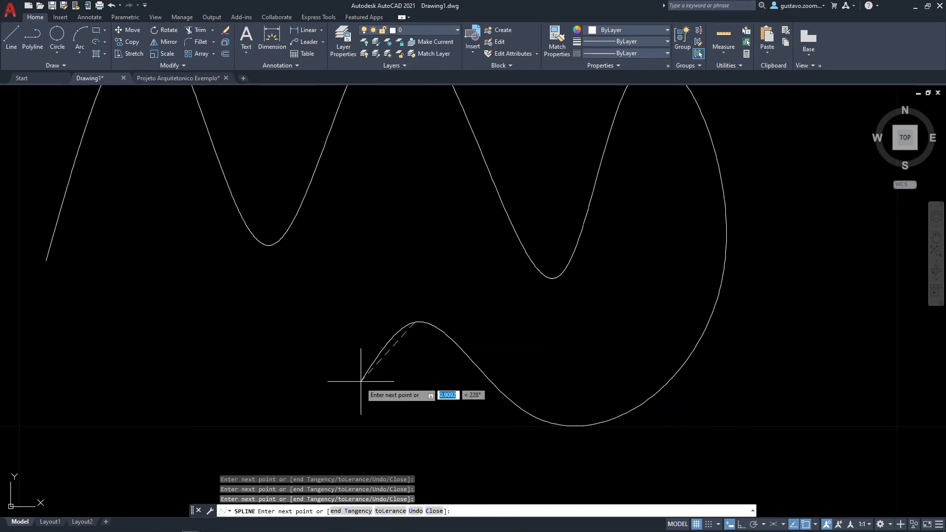
click(221, 364)
scroll(271, 309, down, 4)
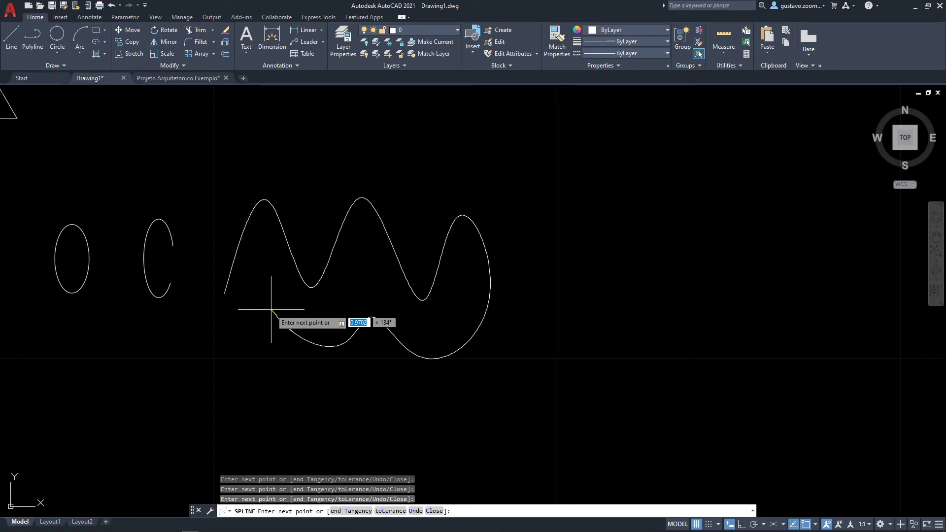
key(Return)
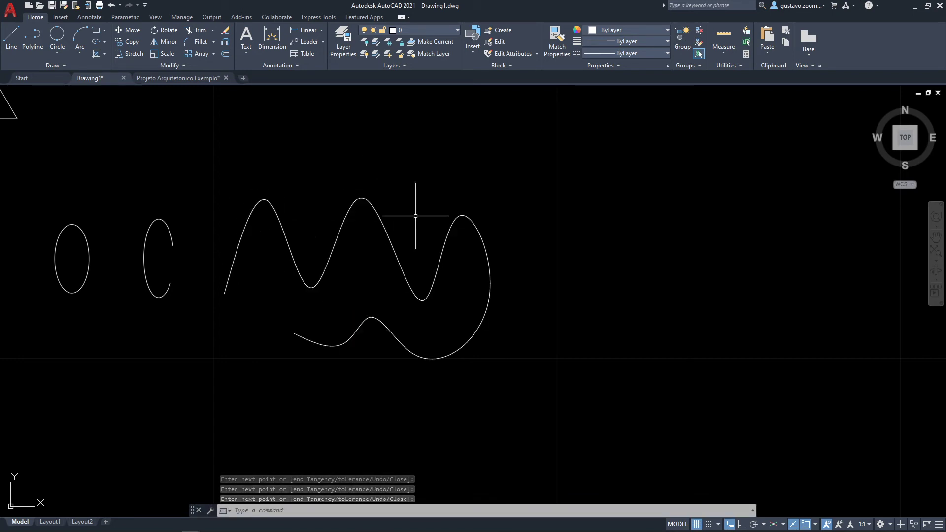
Step: Start a second spline and set its creation method to CV
middle_drag(572, 317, 517, 334)
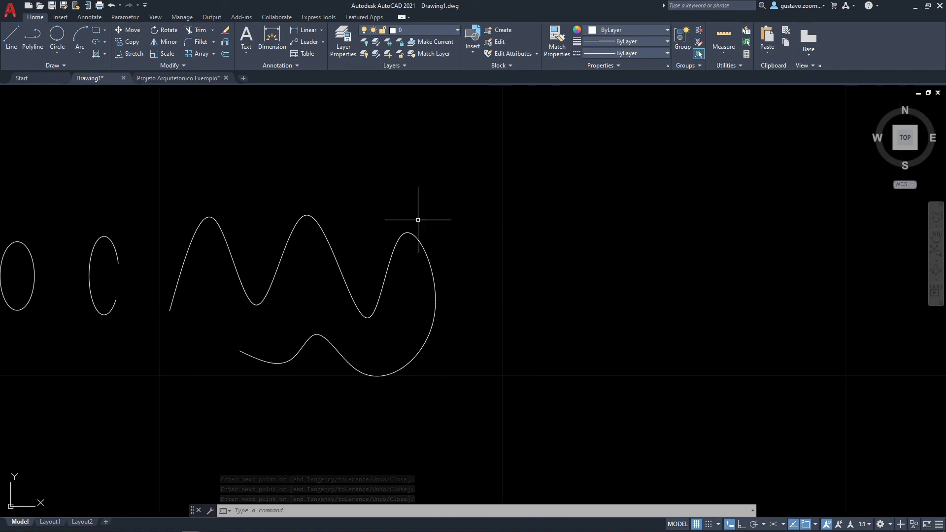
click(59, 67)
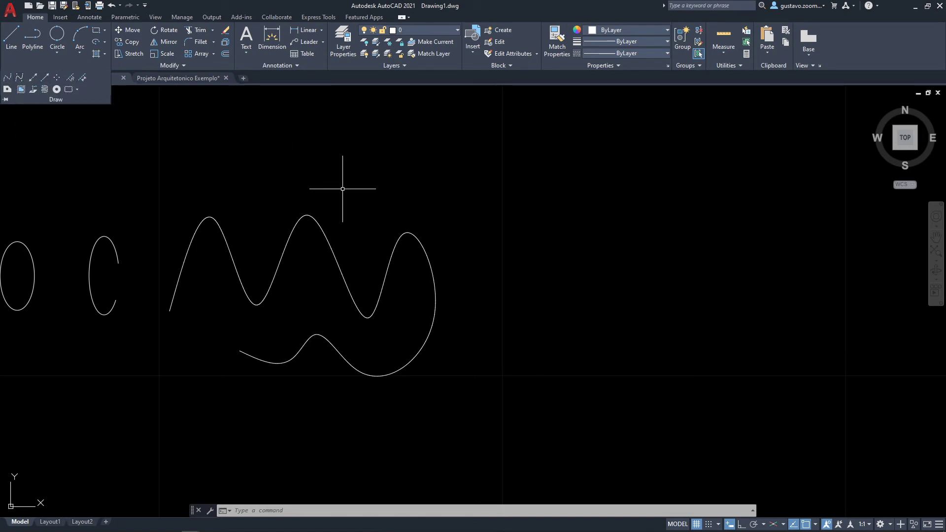
middle_drag(540, 222, 514, 237)
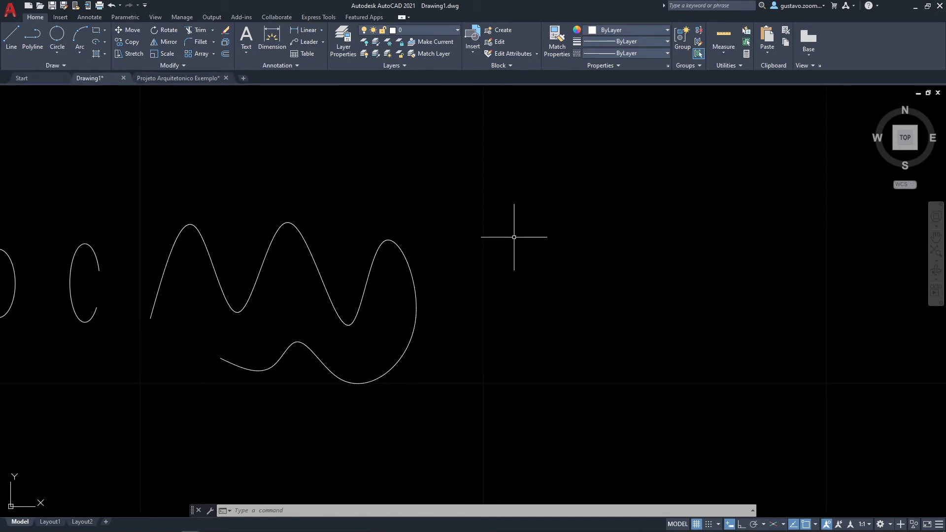
text(PL)
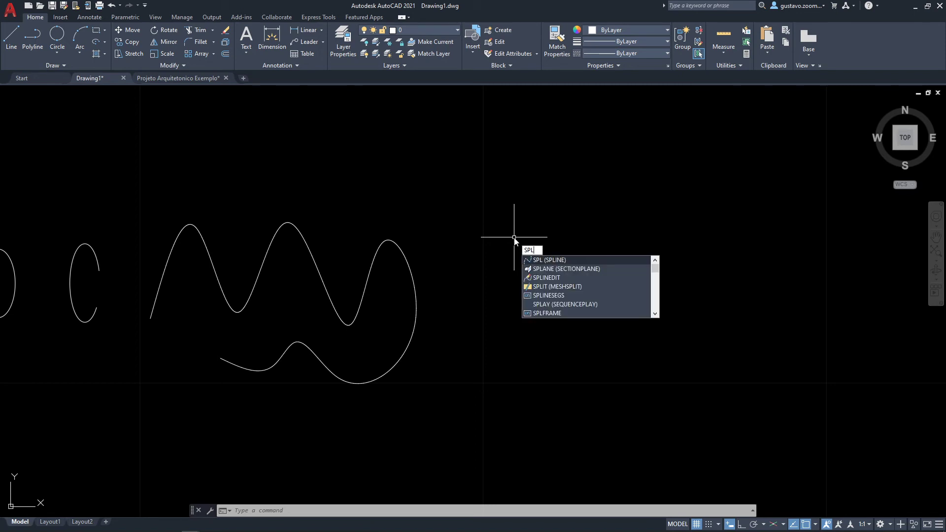
key(Return)
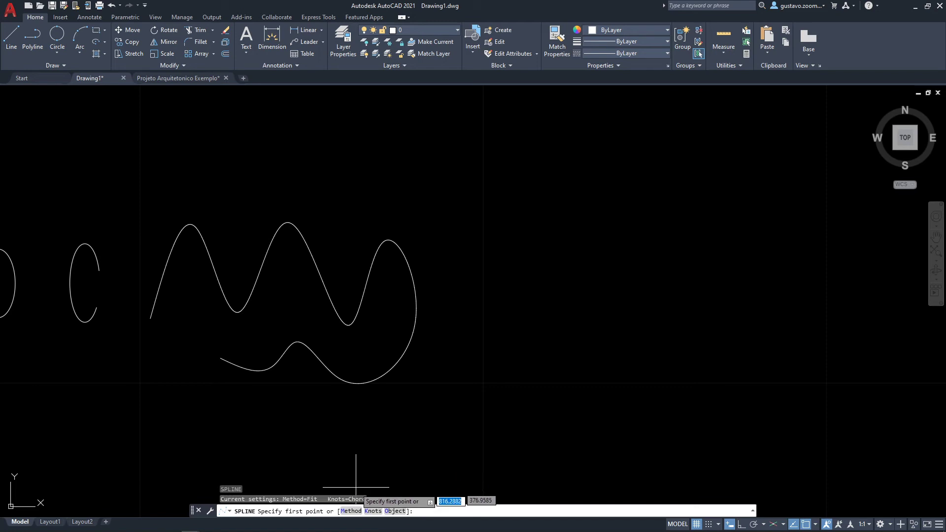
click(348, 511)
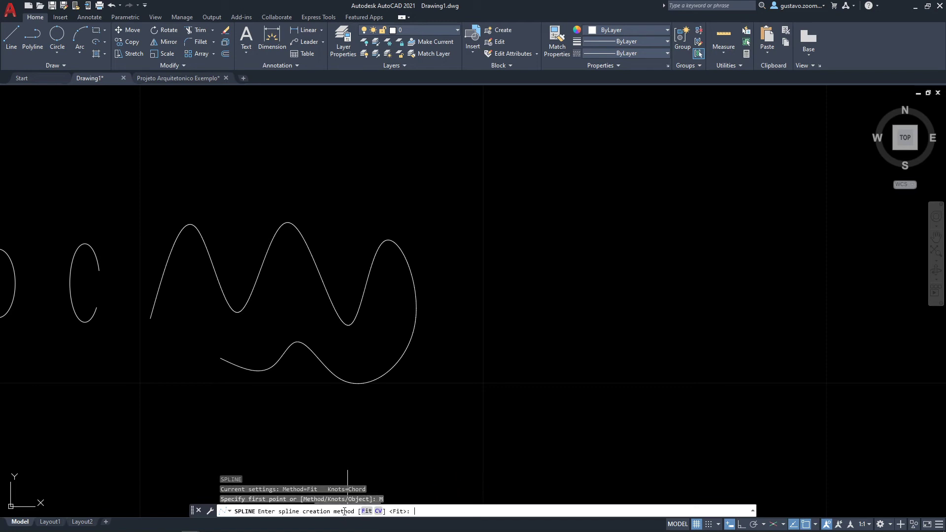
click(378, 511)
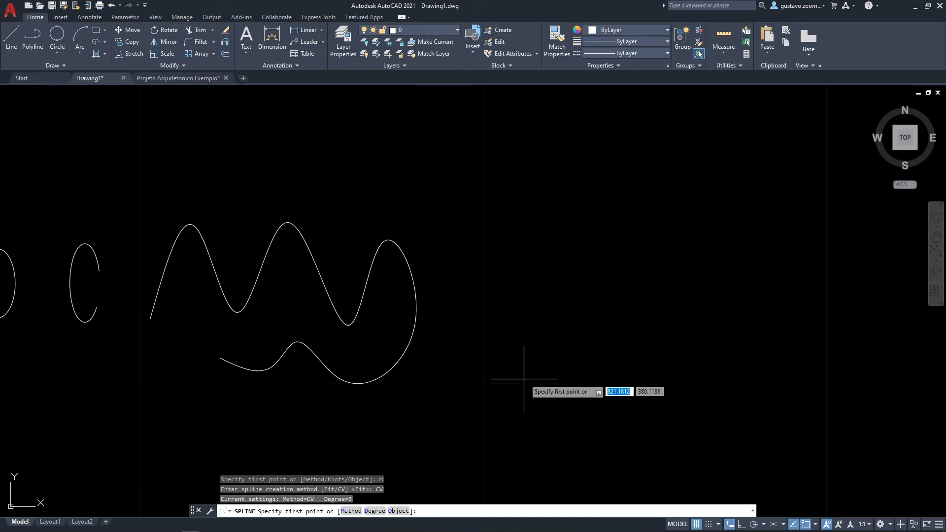
Step: Draw an open spline with nine control vertices right of the first one, zigzagging rightward and curving back to end below its start
middle_drag(523, 379, 479, 388)
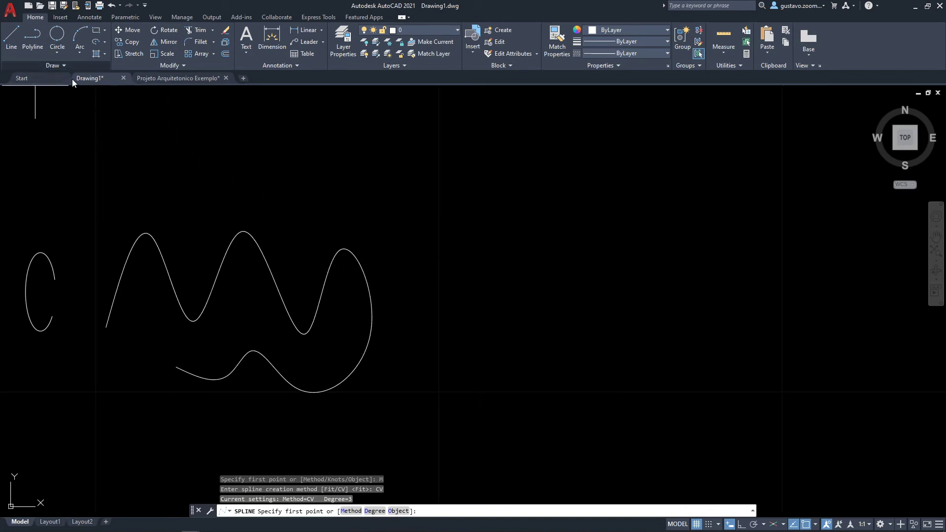
click(433, 405)
click(579, 231)
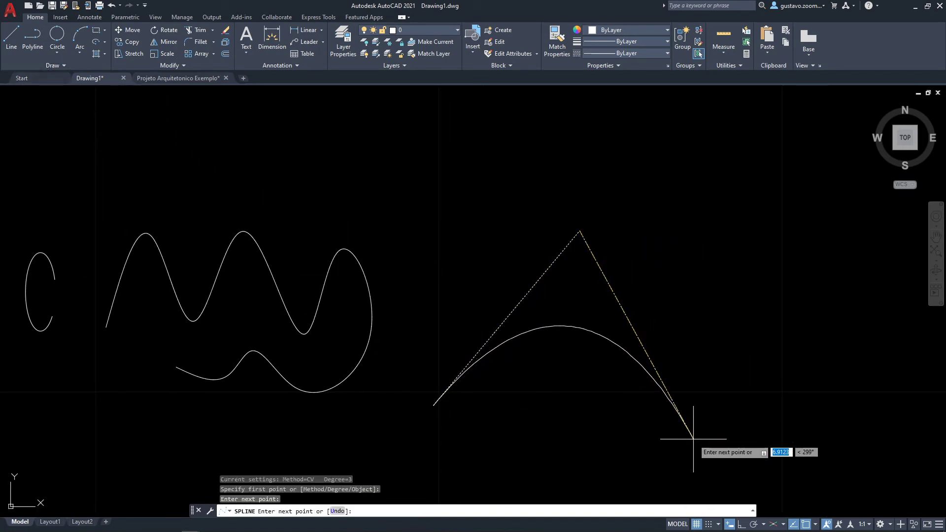
click(693, 438)
click(777, 203)
click(871, 417)
click(646, 460)
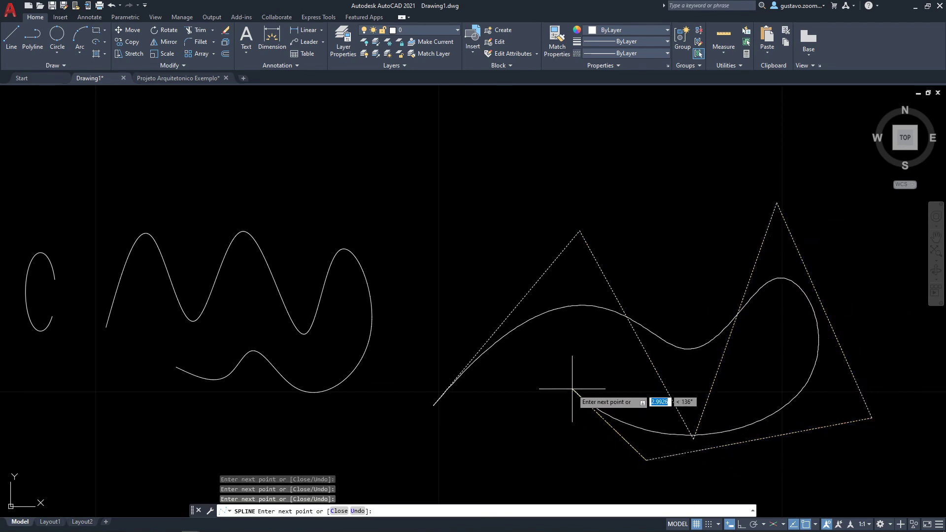
click(572, 389)
middle_drag(563, 434, 574, 249)
click(496, 368)
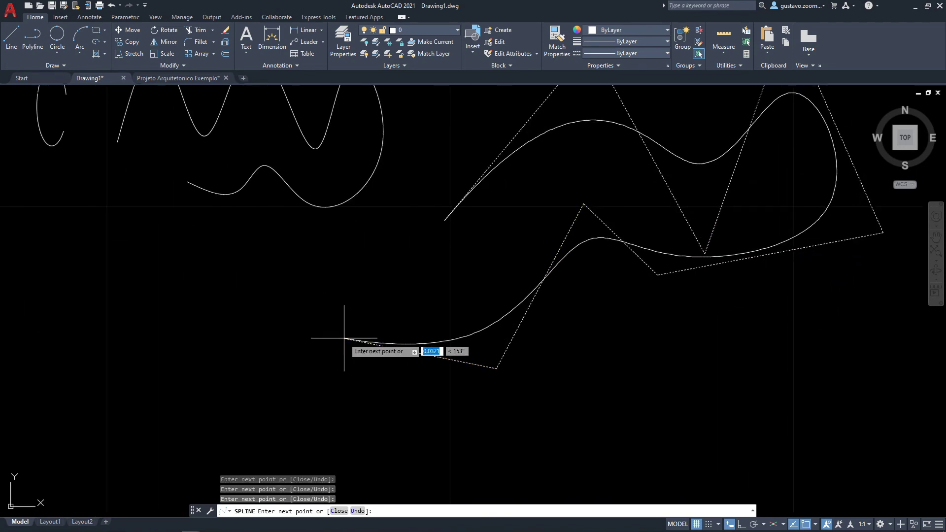
click(344, 339)
key(Return)
scroll(538, 386, down, 2)
scroll(491, 311, up, 2)
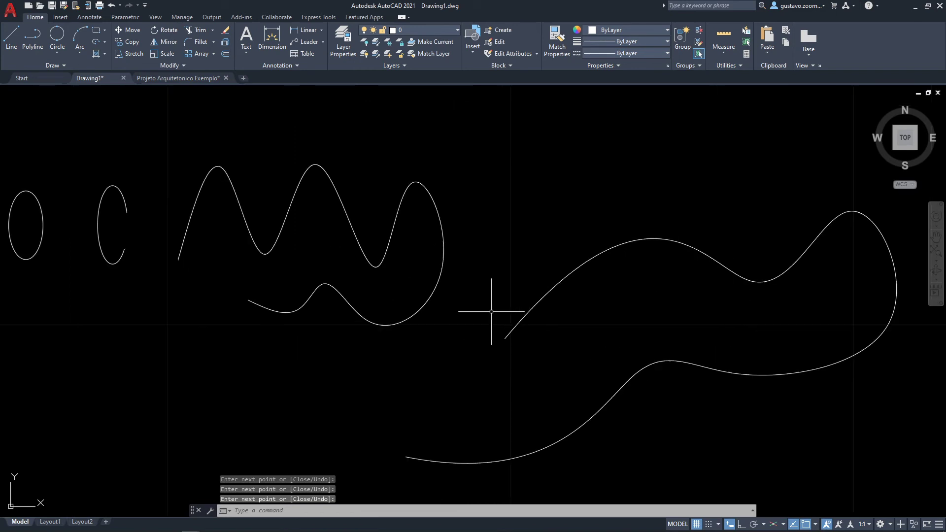
Step: Reshape the fit spline by lowering its second peak, raising its second valley and shifting its third peak slightly up and left
middle_drag(522, 311, 499, 337)
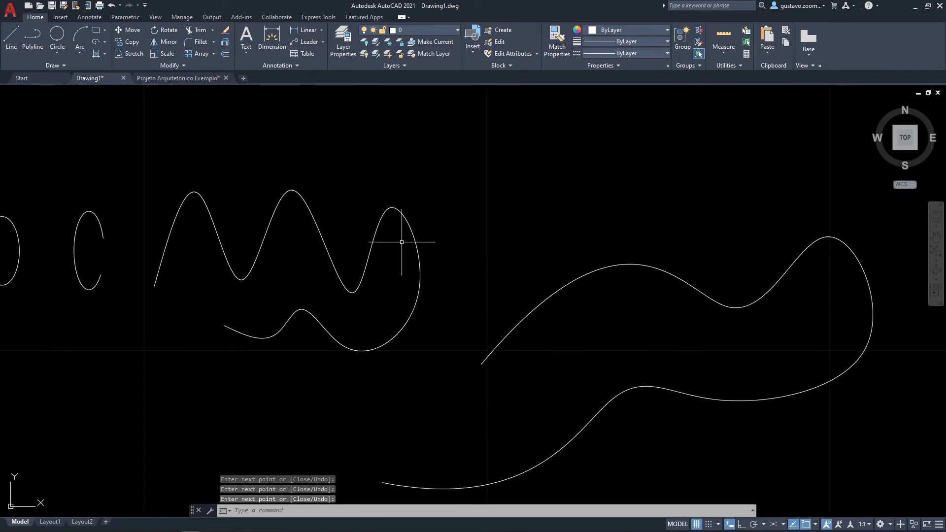
click(384, 222)
click(365, 249)
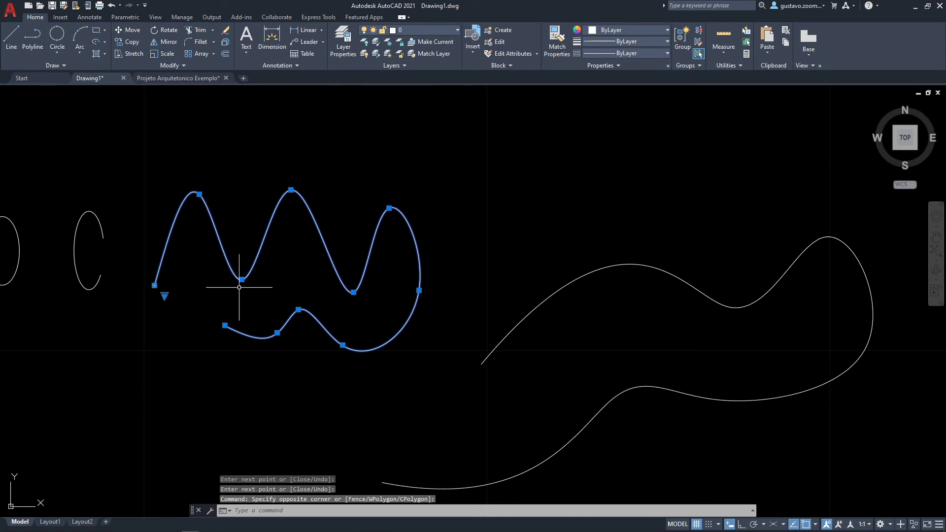
click(291, 189)
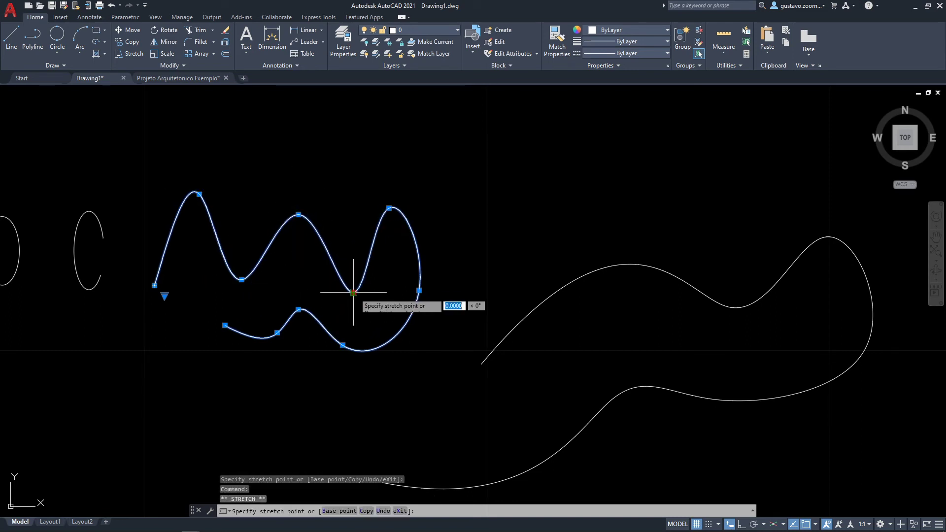
click(369, 200)
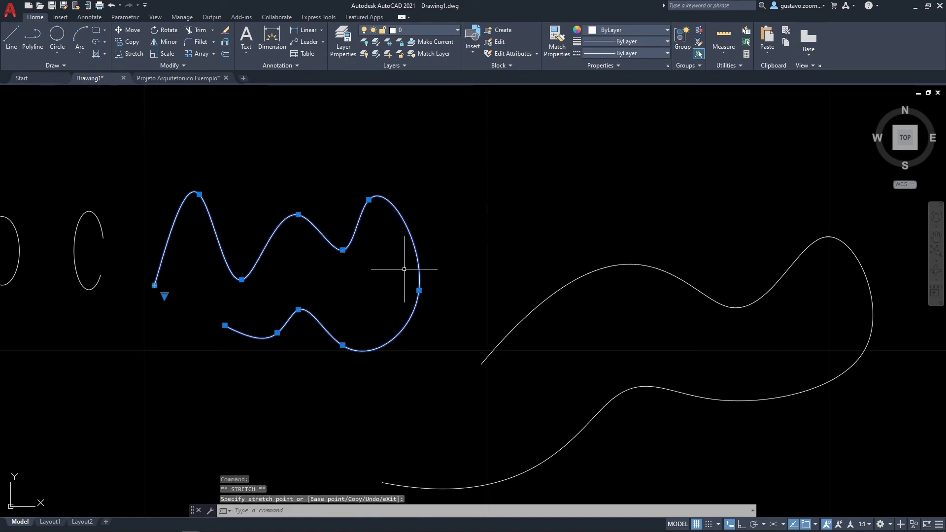
Step: Select the CV spline and move its two uppermost control vertices farther apart and its rightmost vertex down
click(569, 281)
middle_drag(571, 318, 413, 280)
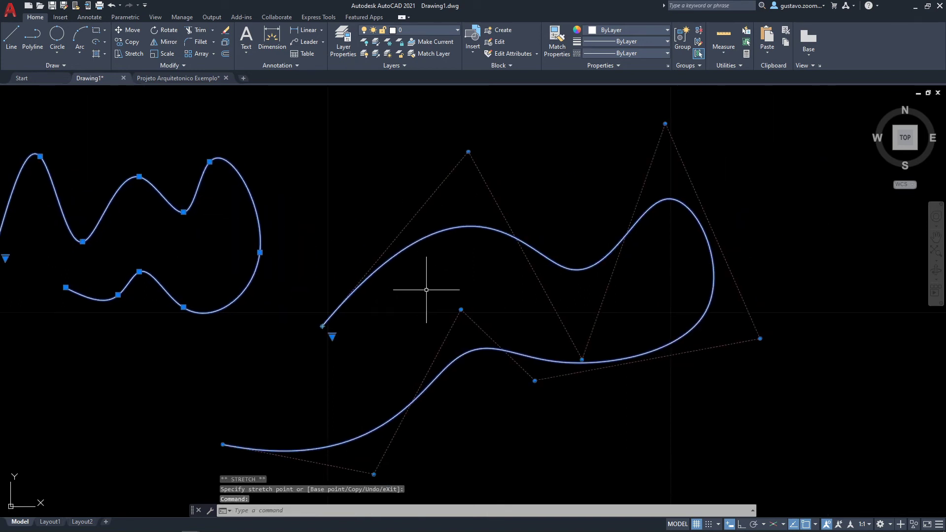
scroll(426, 289, down, 2)
scroll(450, 207, up, 2)
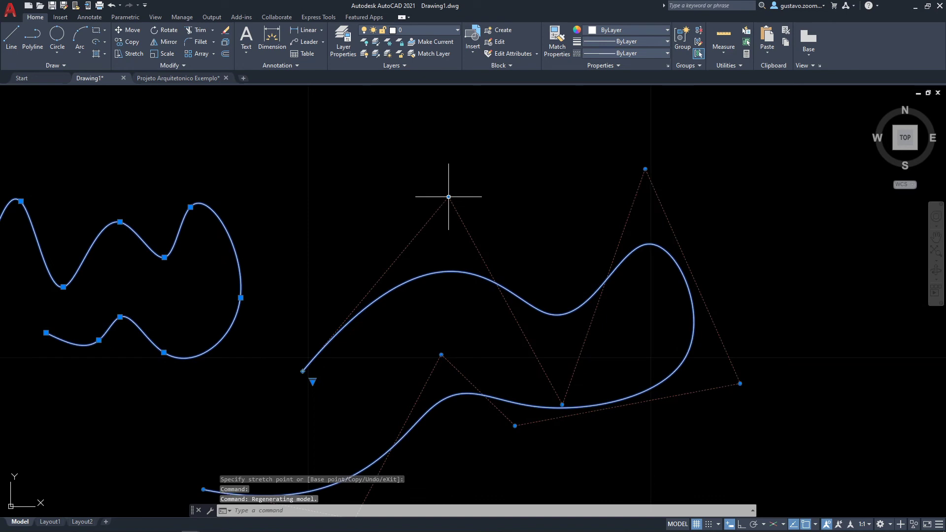
click(448, 196)
click(403, 177)
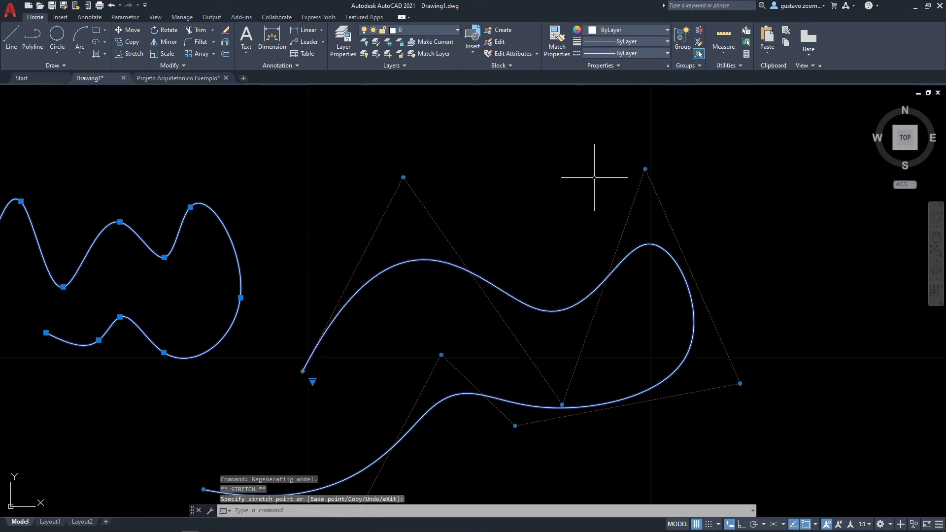
click(645, 169)
click(686, 162)
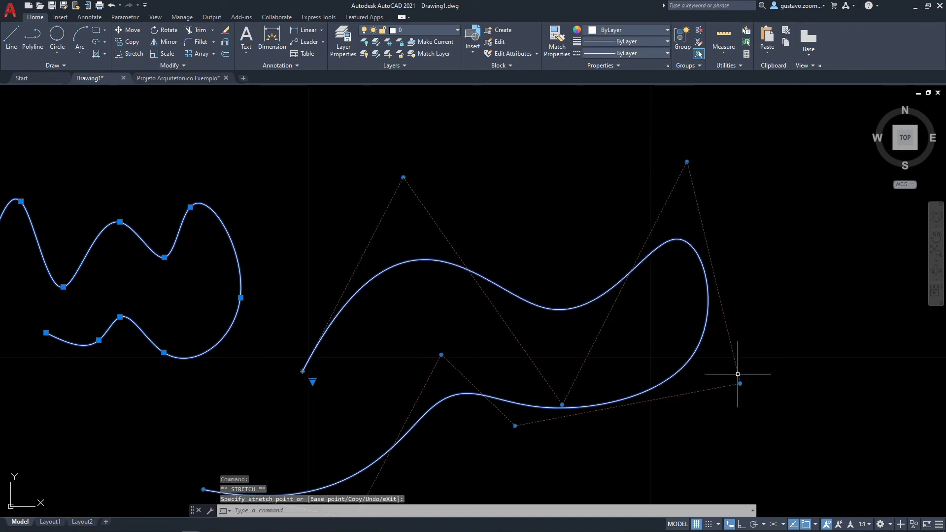
click(739, 383)
click(723, 436)
Step: Move the CV spline's lower middle vertex down, the vertex between its lower bends left, and its tail endpoint up and right
middle_drag(585, 453, 613, 302)
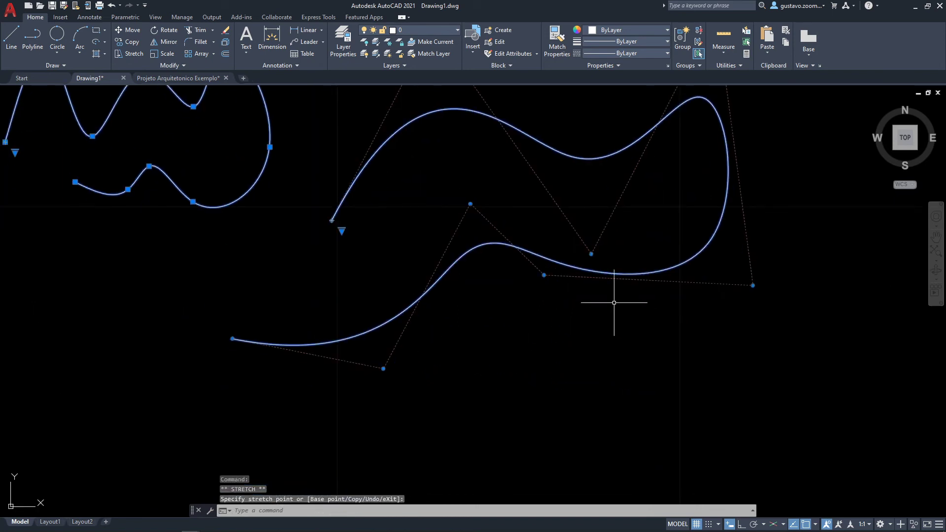
click(544, 275)
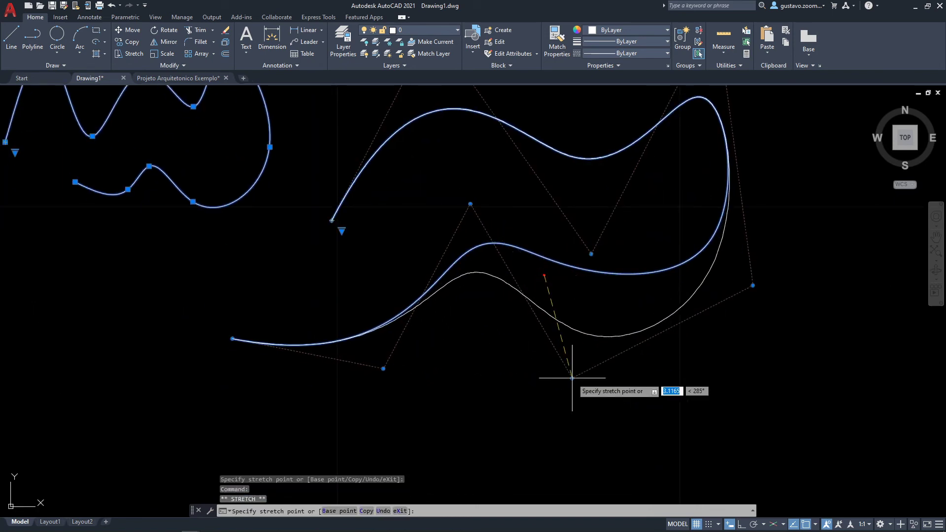
click(572, 378)
middle_drag(527, 288, 491, 371)
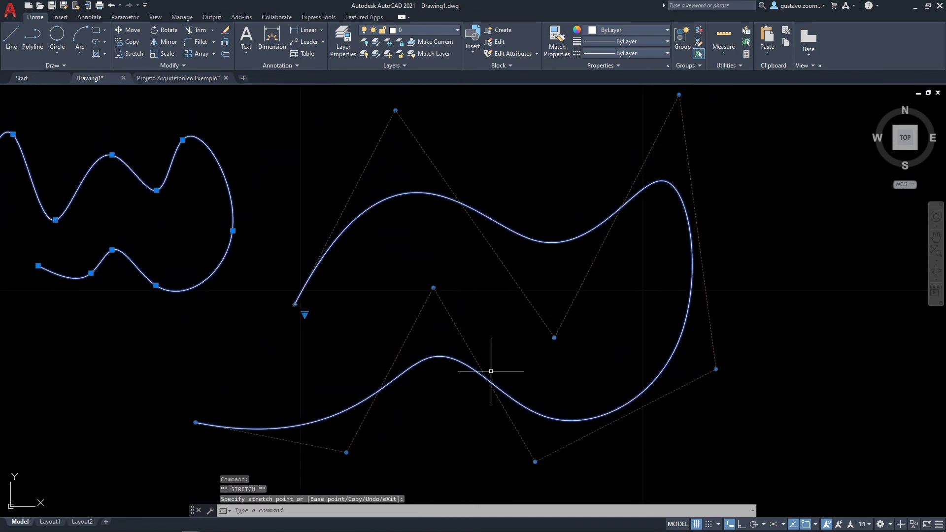
click(434, 287)
click(369, 268)
scroll(383, 351, down, 2)
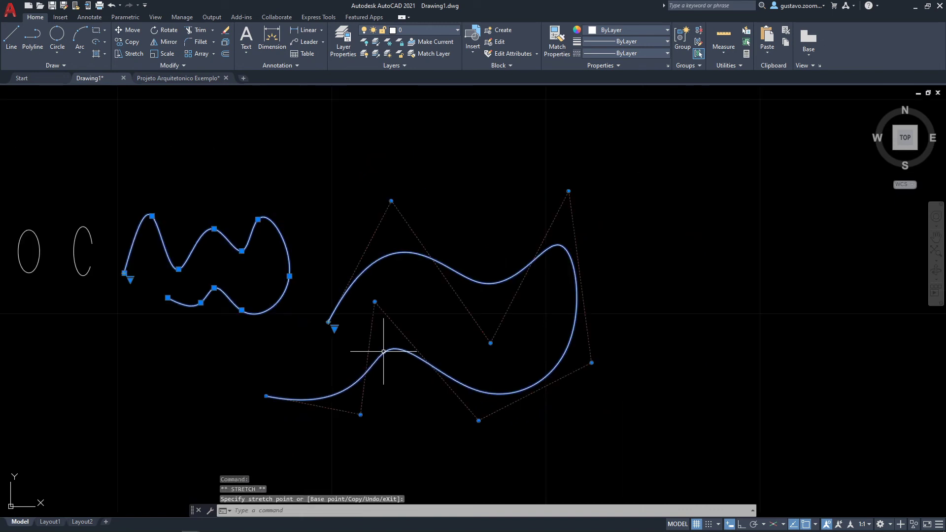
click(266, 396)
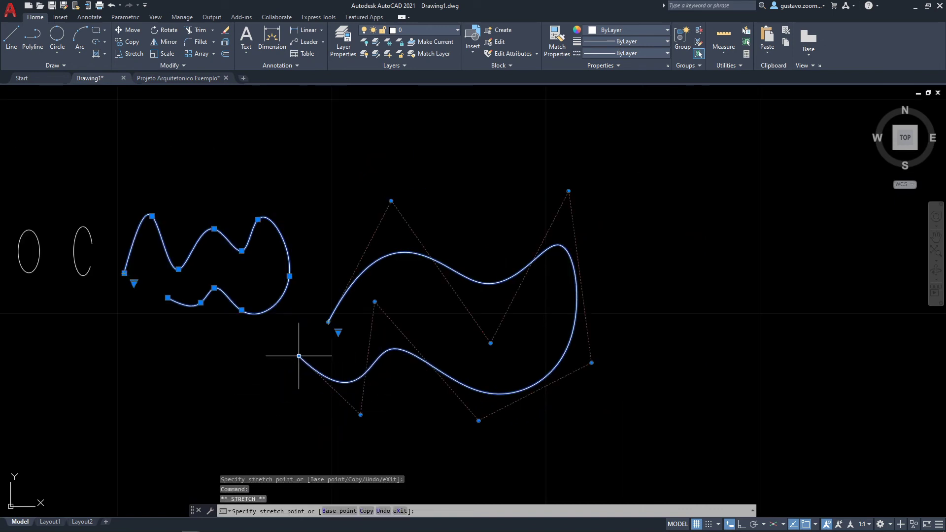
Step: Place the CV spline's tail endpoint to the lower left of its start point and clear the selection of both splines
click(299, 355)
scroll(372, 384, down, 2)
middle_drag(406, 374, 498, 358)
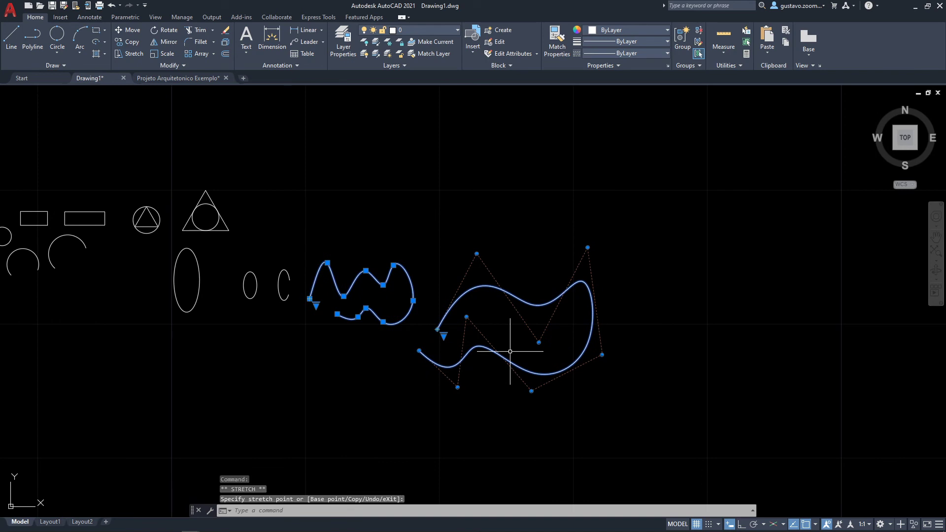
key(Escape)
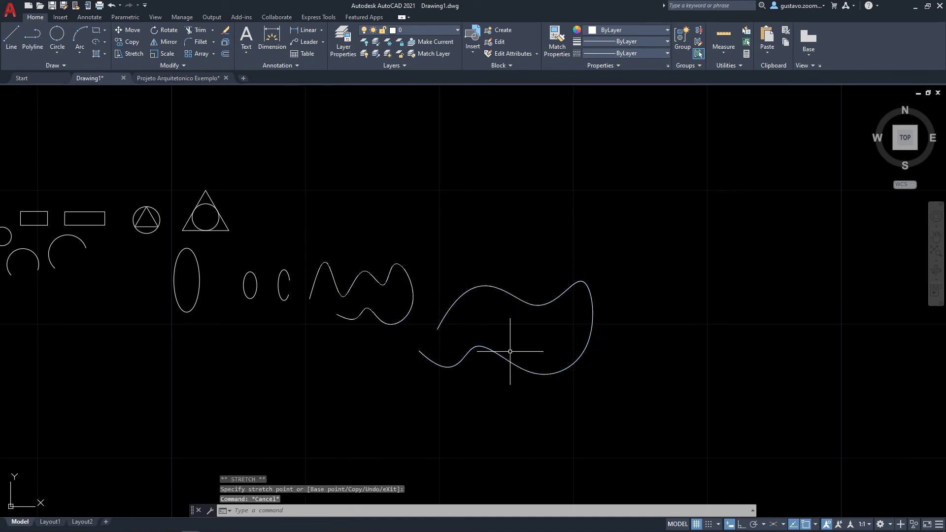
Step: Review the two finished splines and the rectangles, arcs, circles, polygons and ellipses drawn across the sheet
scroll(510, 351, up, 3)
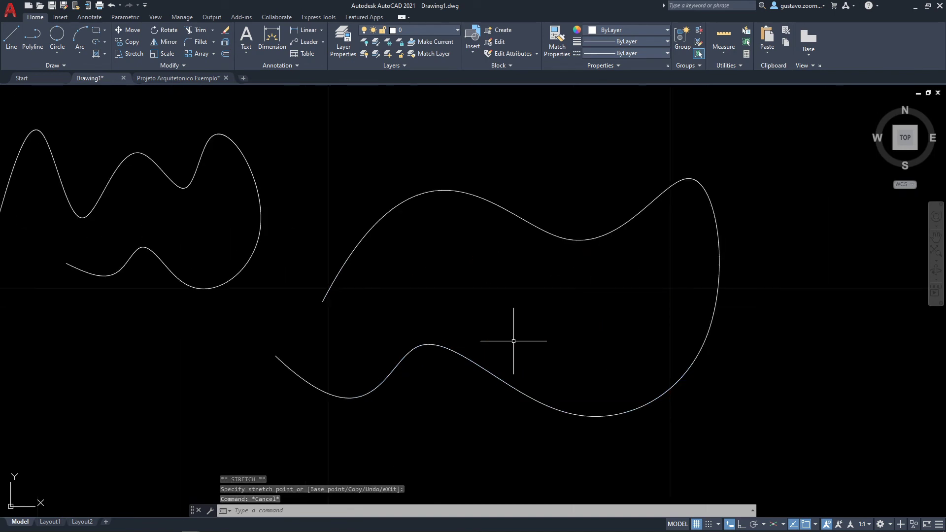
scroll(513, 333, down, 2)
middle_drag(483, 338, 511, 368)
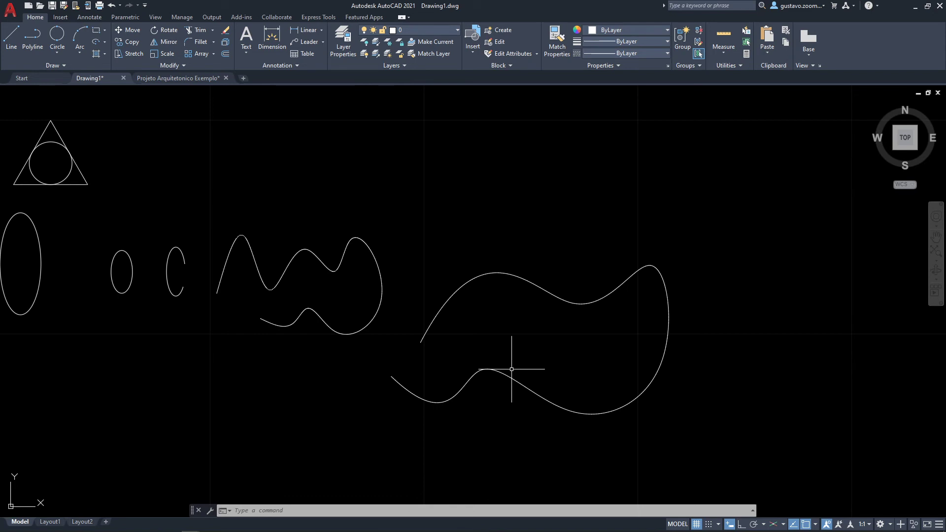
middle_drag(544, 302, 545, 321)
middle_drag(696, 327, 675, 346)
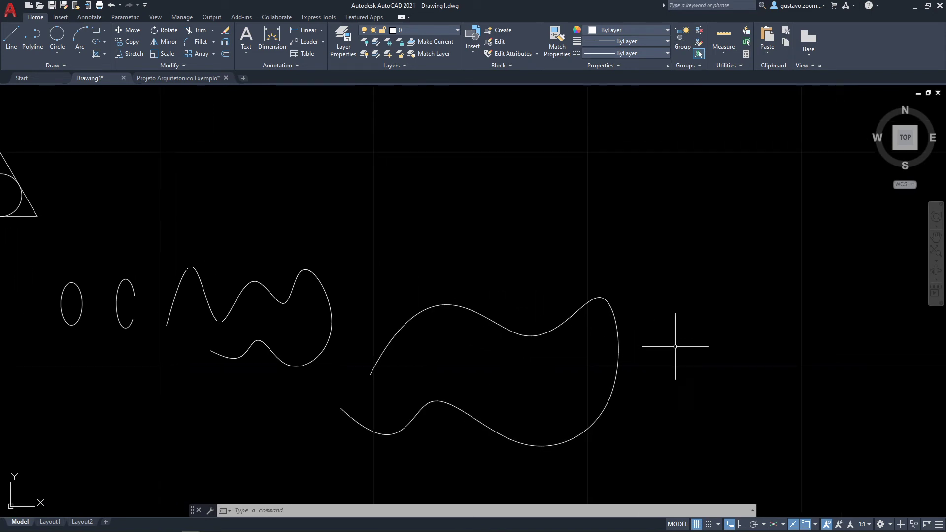
scroll(667, 337, down, 4)
mouse_move(477, 201)
middle_down()
mouse_move(527, 208)
mouse_move(548, 177)
middle_up()
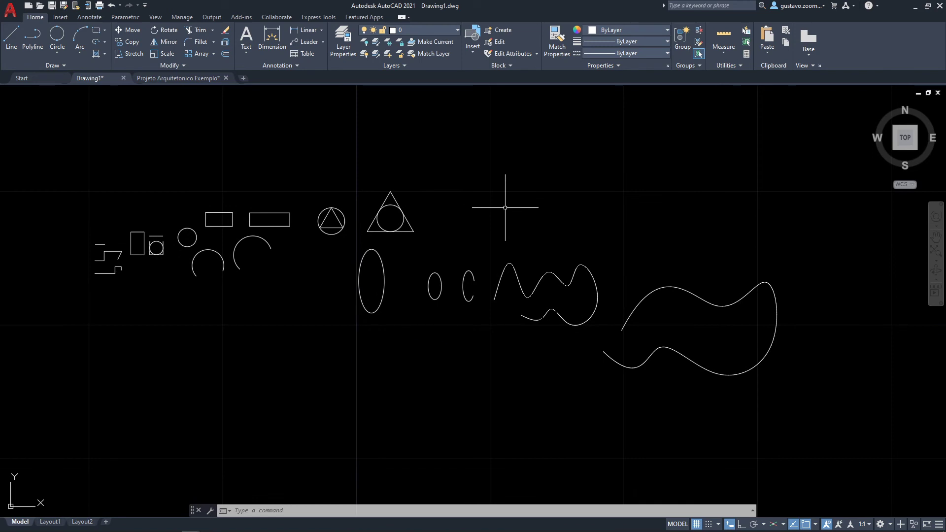
scroll(270, 261, up, 2)
scroll(271, 261, up, 2)
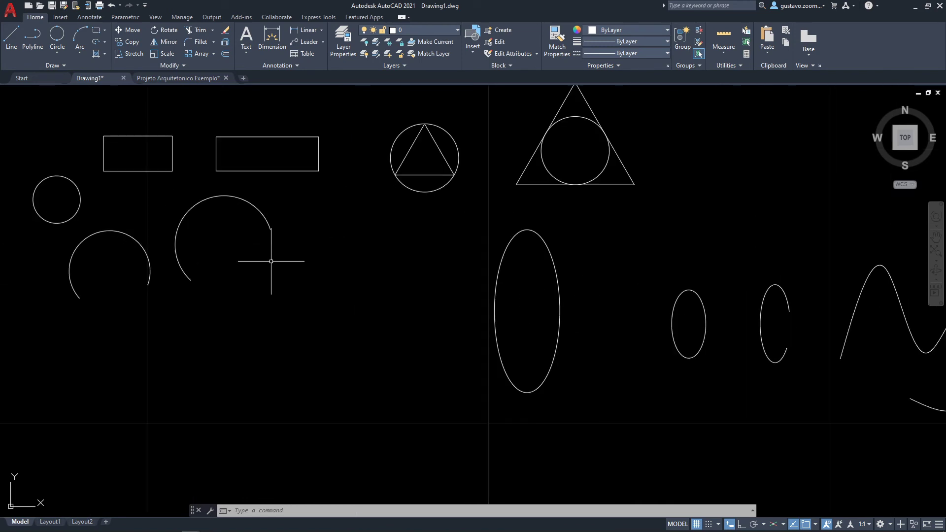
scroll(270, 263, down, 5)
middle_drag(271, 261, 346, 292)
scroll(357, 291, up, 4)
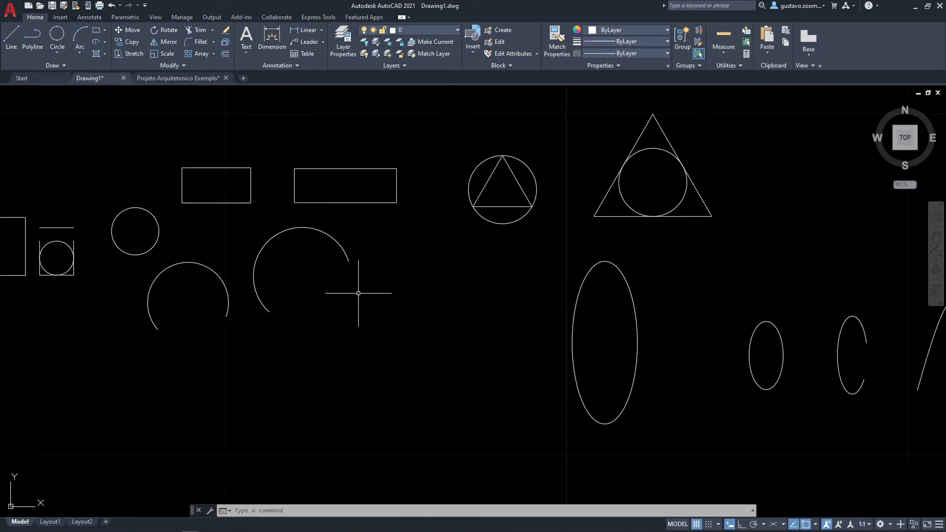
scroll(358, 291, down, 2)
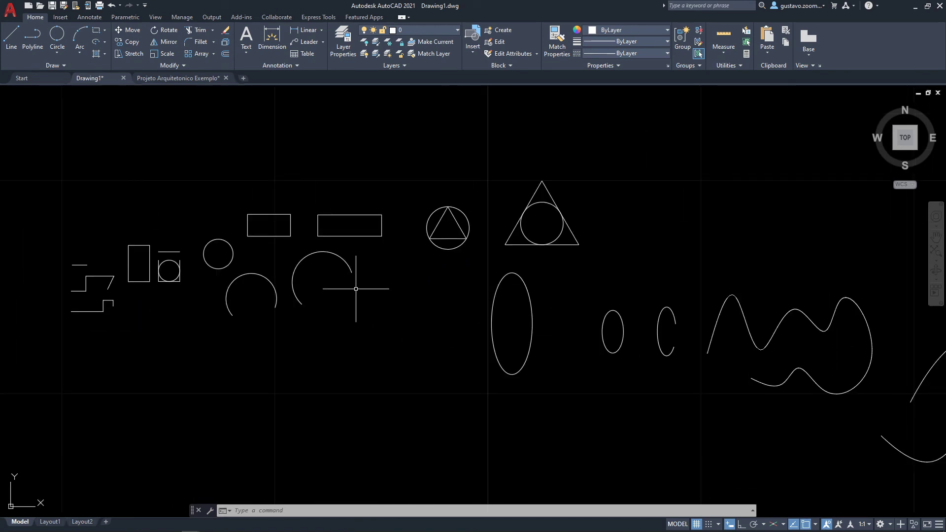
Step: Select the two arcs, the two horizontal rectangles and the standalone circle one after another, and clear the selection
click(349, 265)
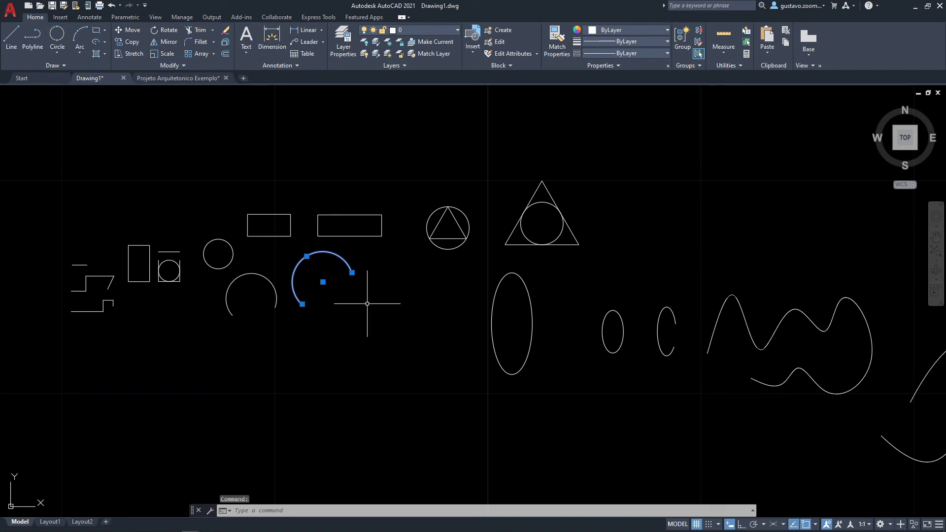
click(371, 237)
click(283, 236)
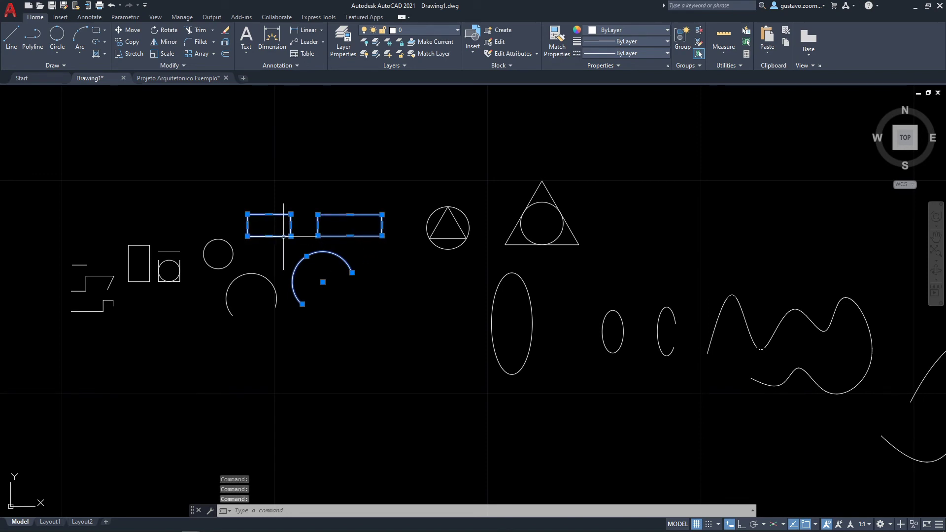
click(278, 297)
click(244, 266)
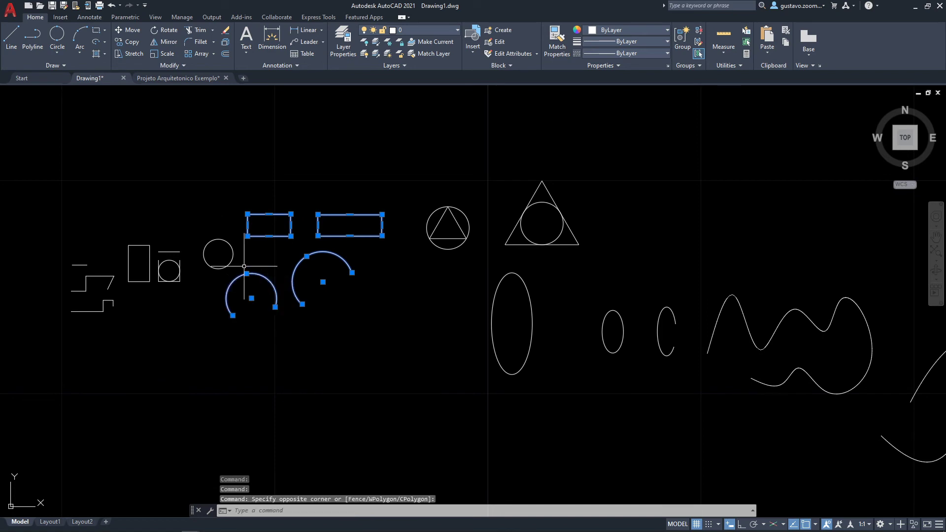
click(218, 252)
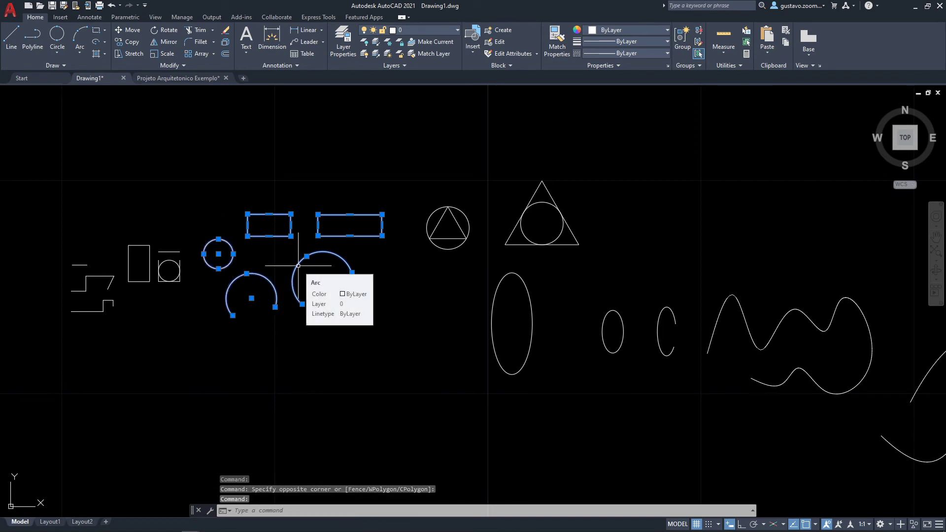
key(Escape)
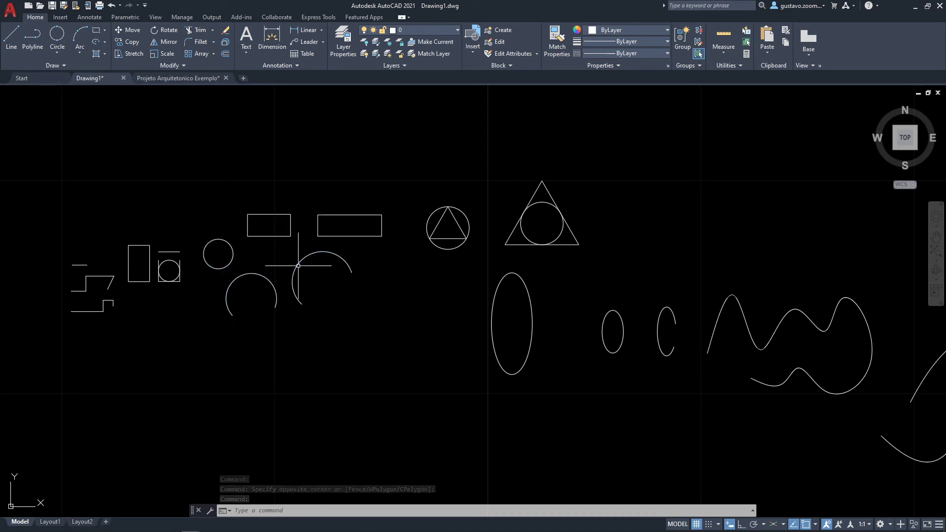
key(Escape)
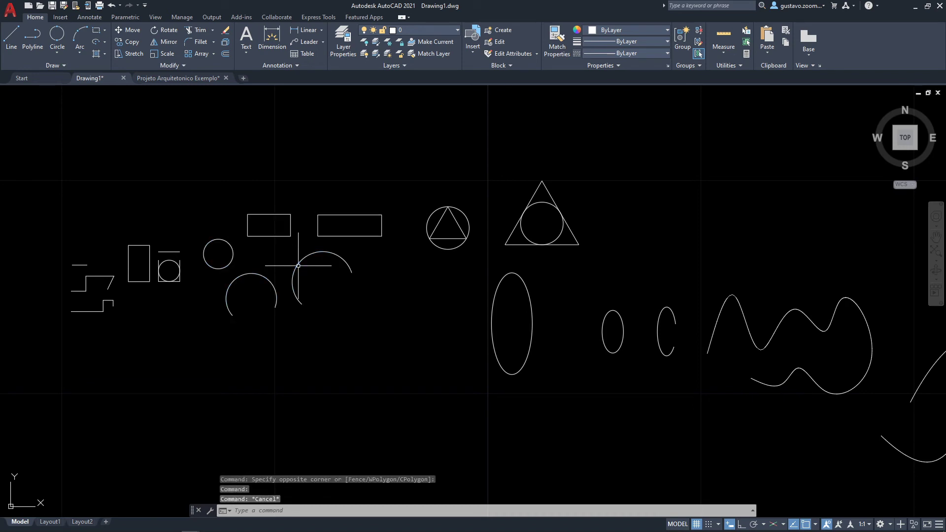
Step: Select every object in the drawing with one crossing window from the lower right, and clear the selection
scroll(197, 271, down, 2)
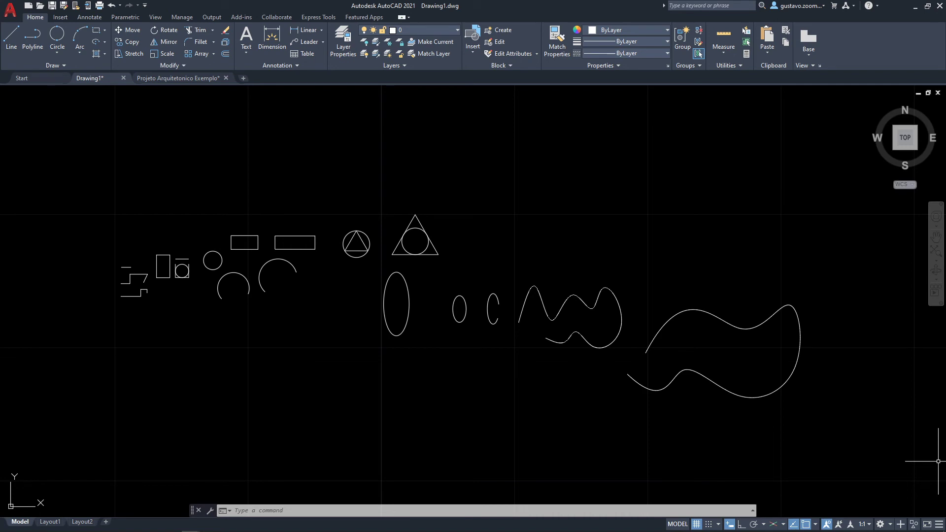
click(902, 460)
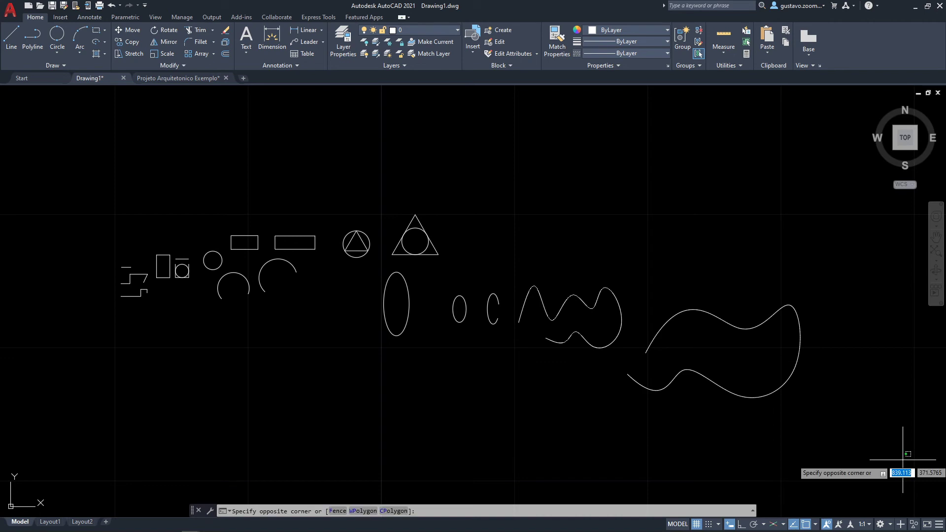
click(34, 145)
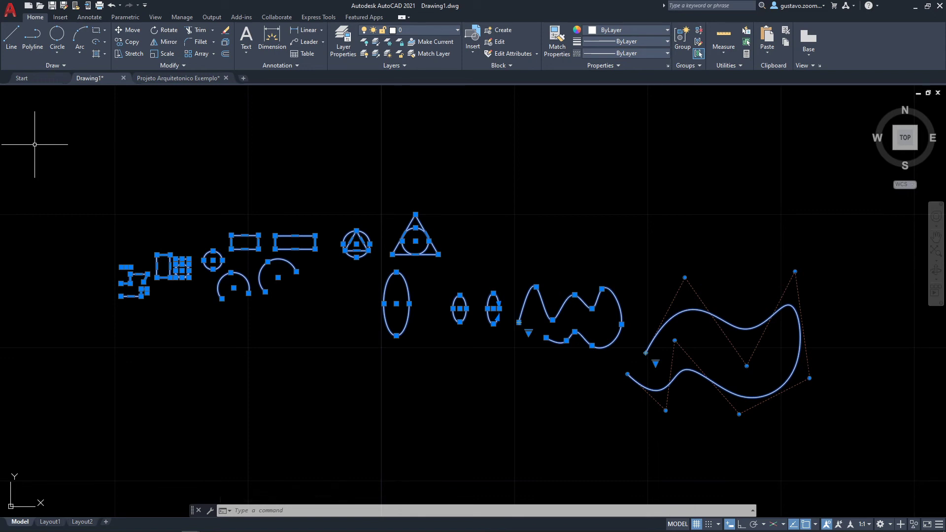
key(Escape)
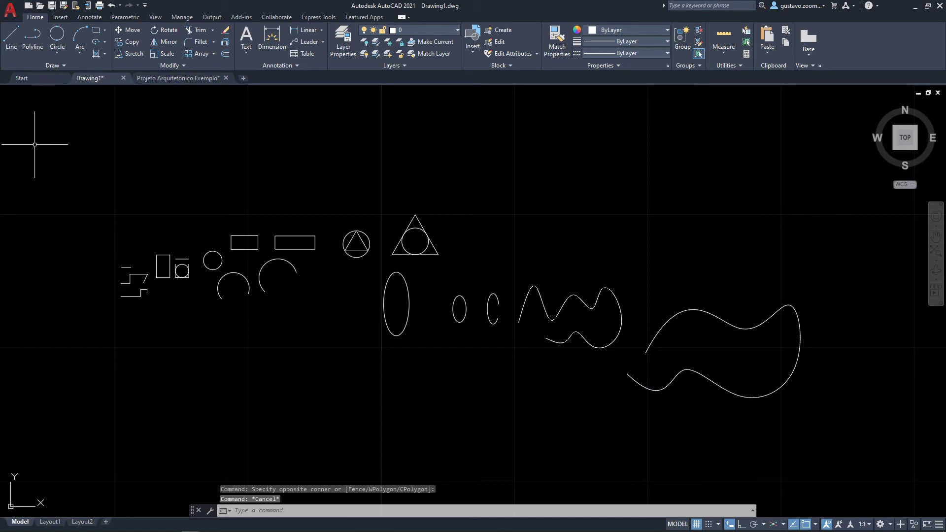
scroll(127, 274, up, 7)
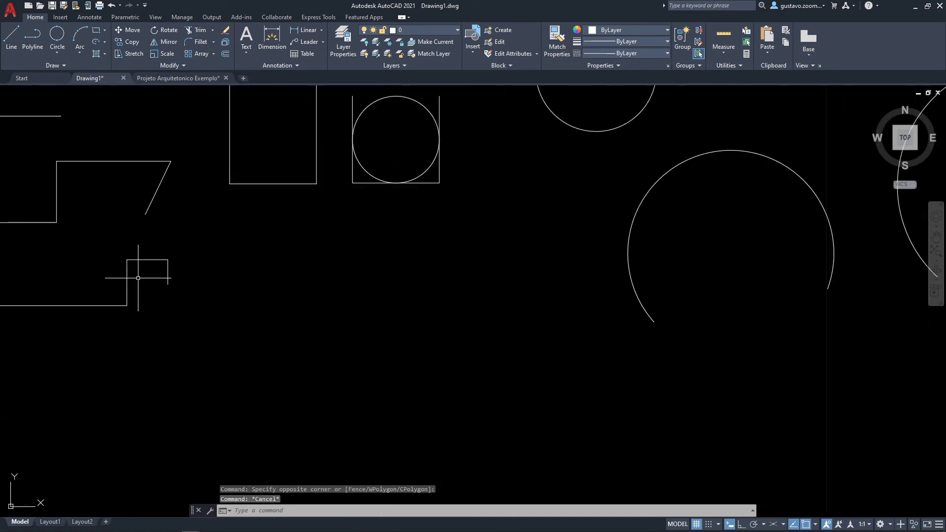
middle_drag(127, 274, 445, 309)
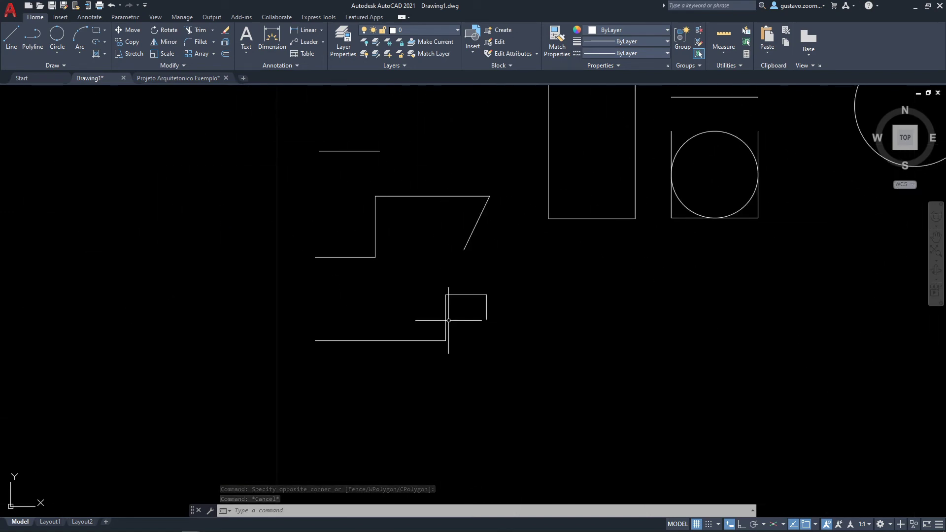
text(m)
key(Return)
click(458, 320)
click(438, 337)
key(Return)
middle_drag(441, 368, 418, 296)
key(Escape)
key(Escape)
Step: Draw a four-segment line chain in the empty area below the polylines: up, right about 1.85 units, down, and right again
middle_drag(468, 357, 394, 202)
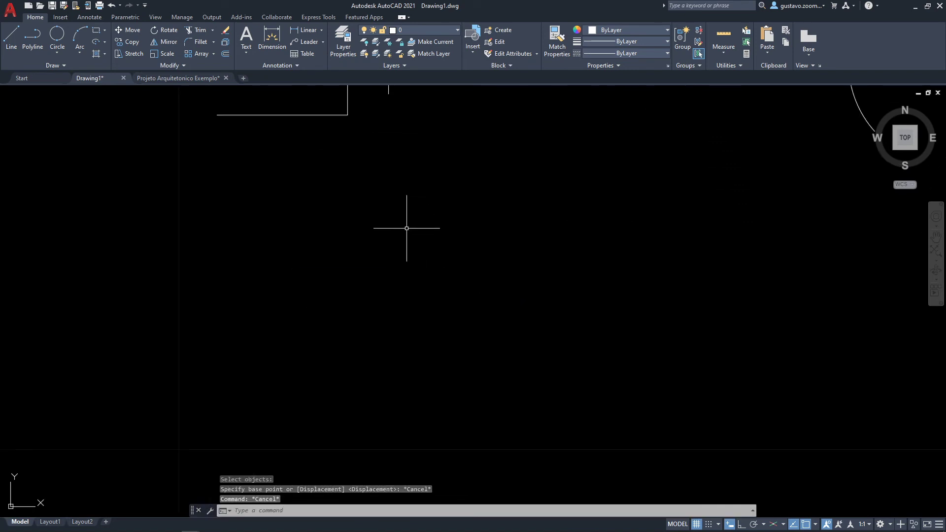
text(l)
key(Return)
click(352, 354)
click(354, 174)
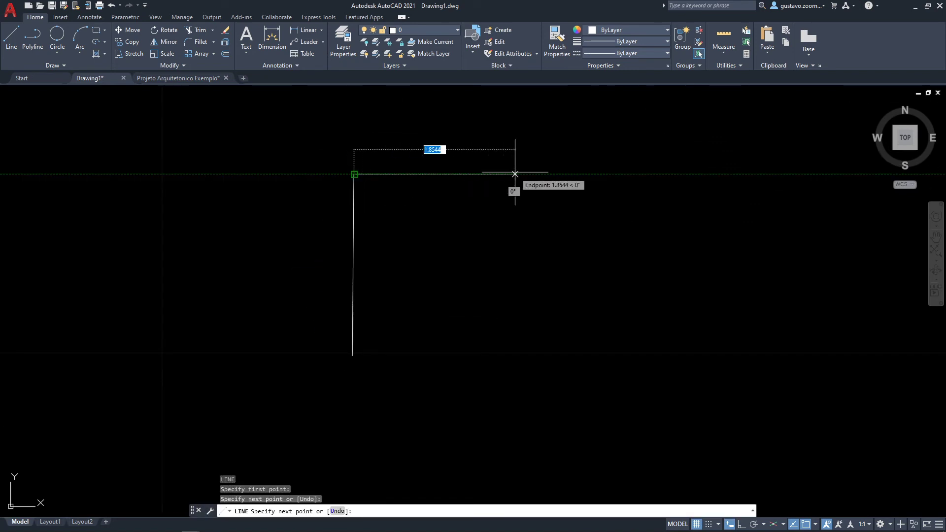
click(514, 175)
click(514, 274)
click(623, 283)
key(Escape)
Step: Check the new chain's segments individually with small selection windows, from the last segment back to the first, clearing each selection
middle_drag(682, 352, 569, 337)
click(479, 282)
click(457, 295)
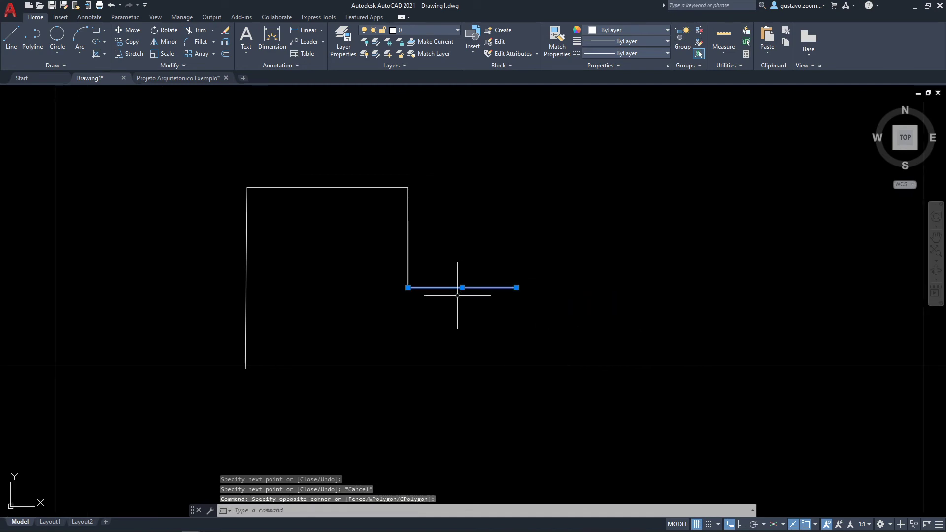
key(Escape)
click(414, 246)
click(395, 251)
key(Escape)
click(366, 168)
click(347, 205)
key(Escape)
click(293, 247)
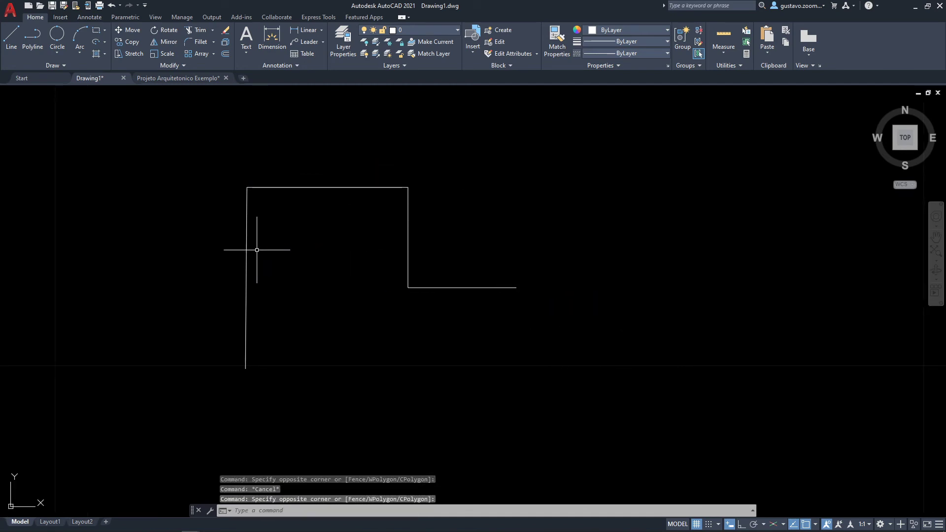
key(Escape)
middle_drag(460, 269, 466, 298)
middle_drag(564, 330, 557, 324)
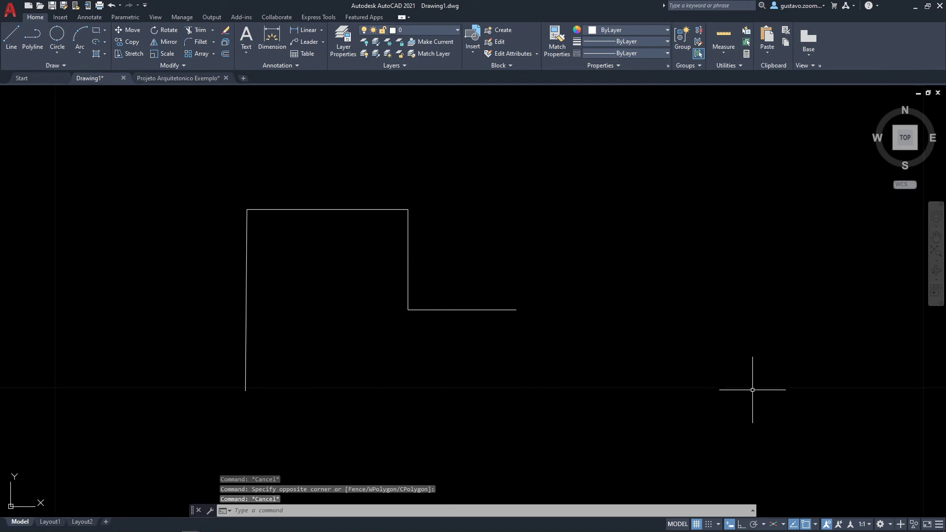
Step: Try a crossing box and a window box in the empty areas on either side of the stepped line figure
click(811, 418)
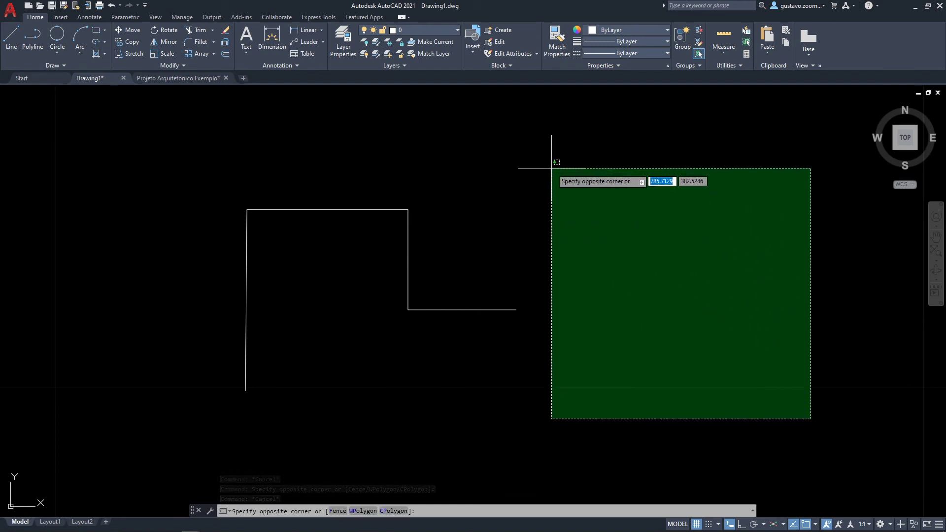
click(551, 167)
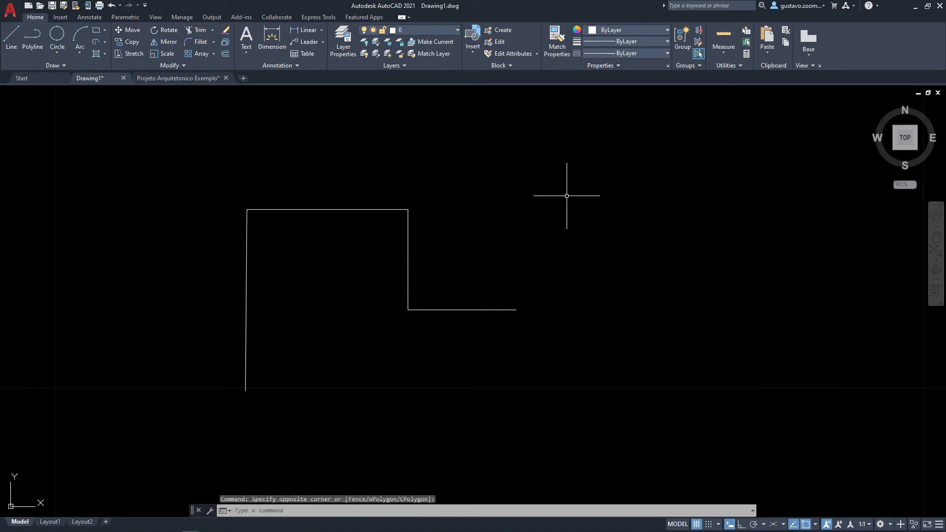
click(74, 133)
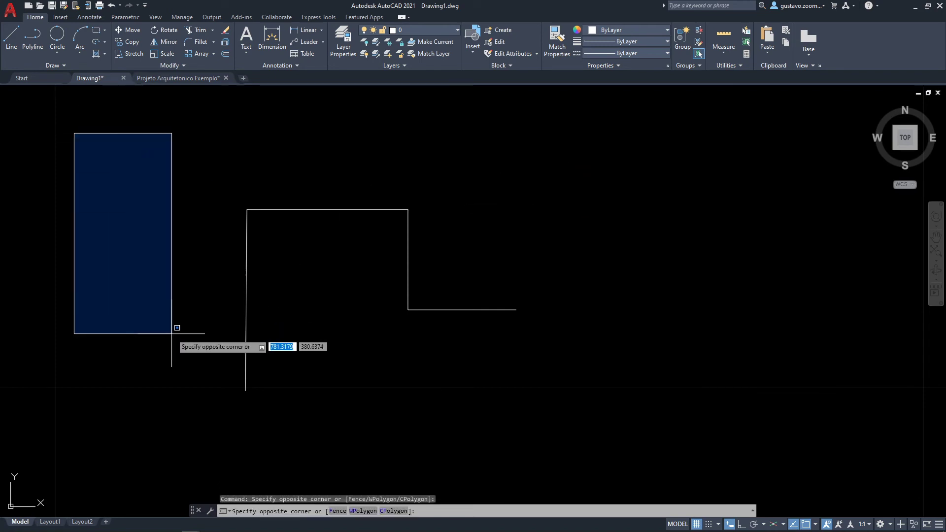
click(219, 345)
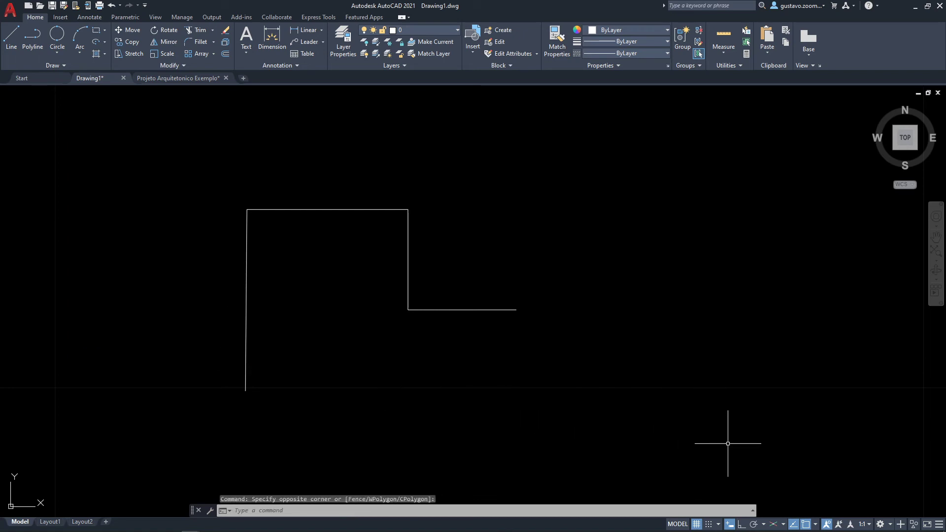
Step: Select the two lines forming the lower step with a crossing box from the lower right, and clear the selection
click(746, 465)
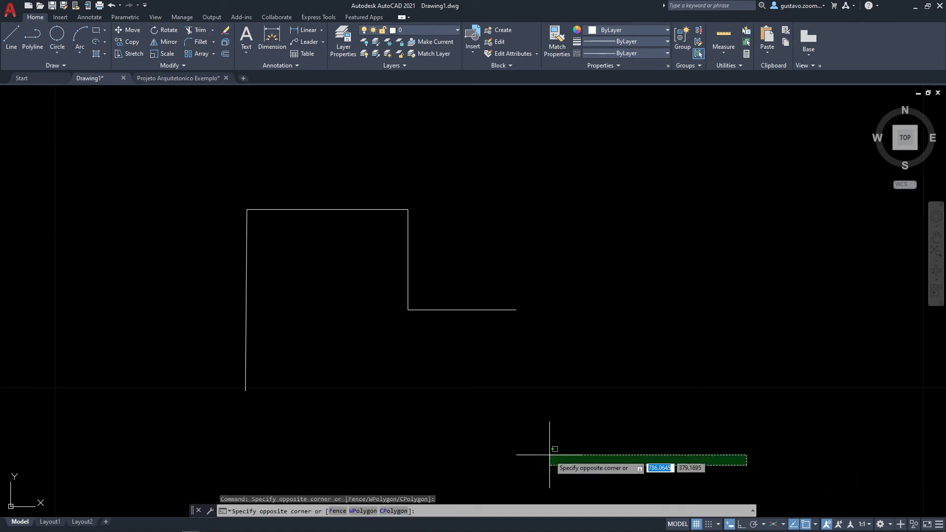
click(384, 308)
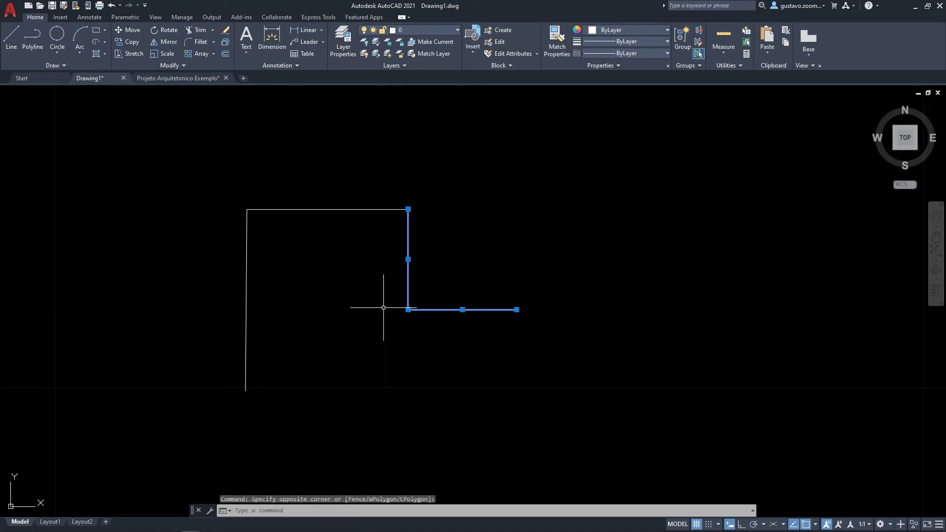
key(Escape)
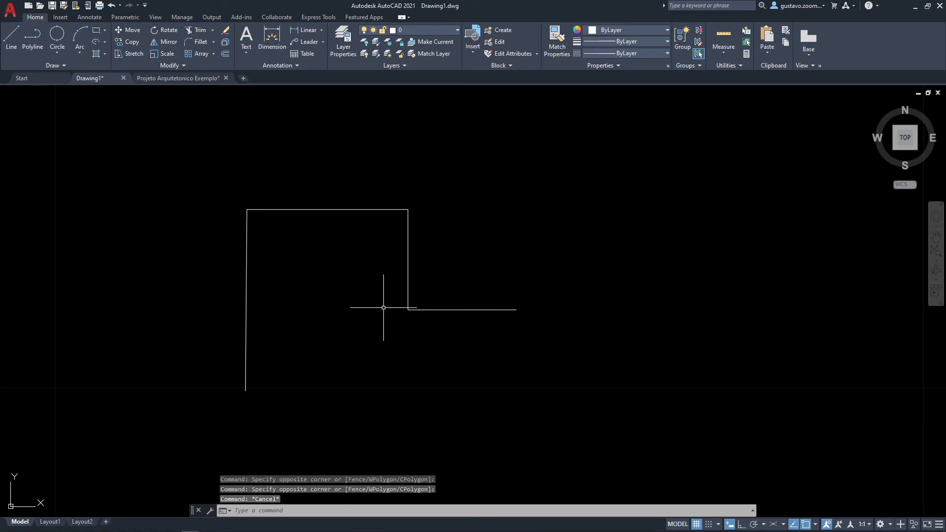
Step: Select only the short lower horizontal line by fully enclosing it in a window box, and clear the selection
click(195, 264)
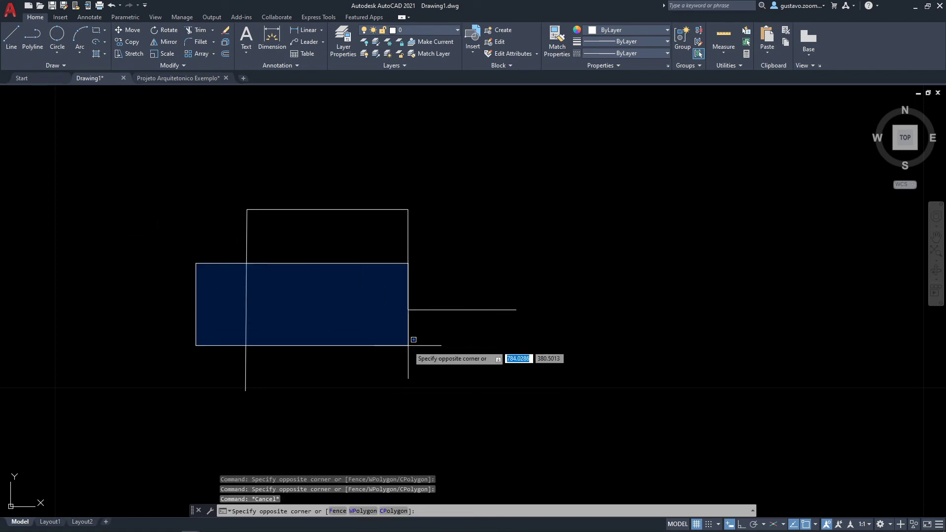
click(557, 414)
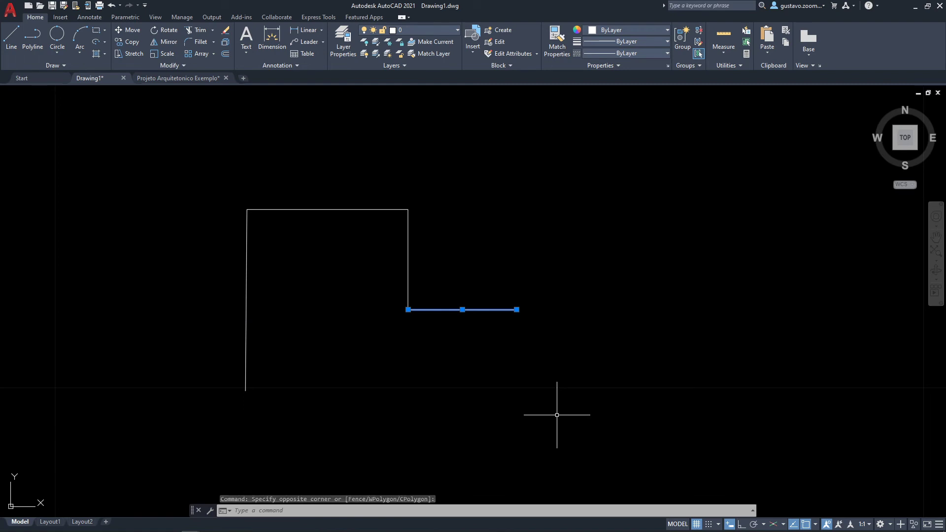
key(Escape)
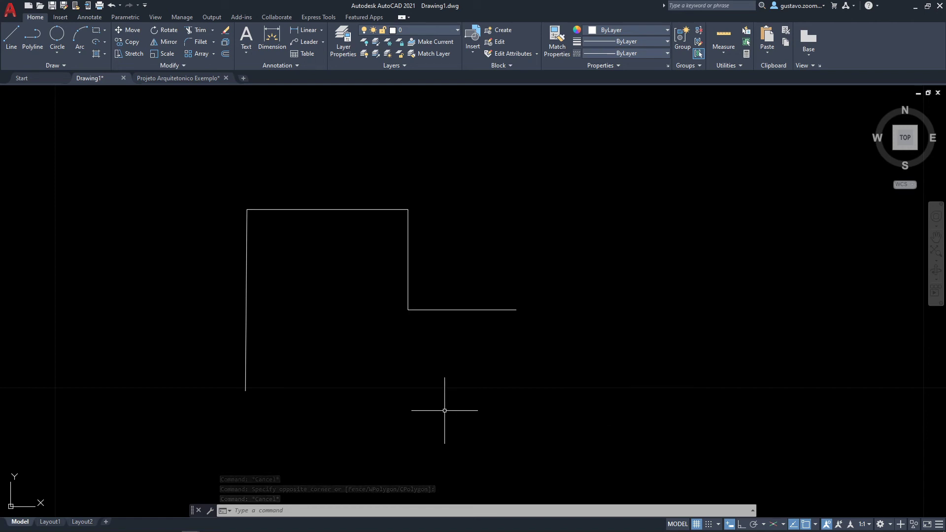
Step: Try several window boxes that enclose only part of the figure's long left vertical line
scroll(462, 331, down, 2)
middle_drag(462, 331, 503, 321)
scroll(394, 361, up, 2)
click(258, 232)
click(409, 384)
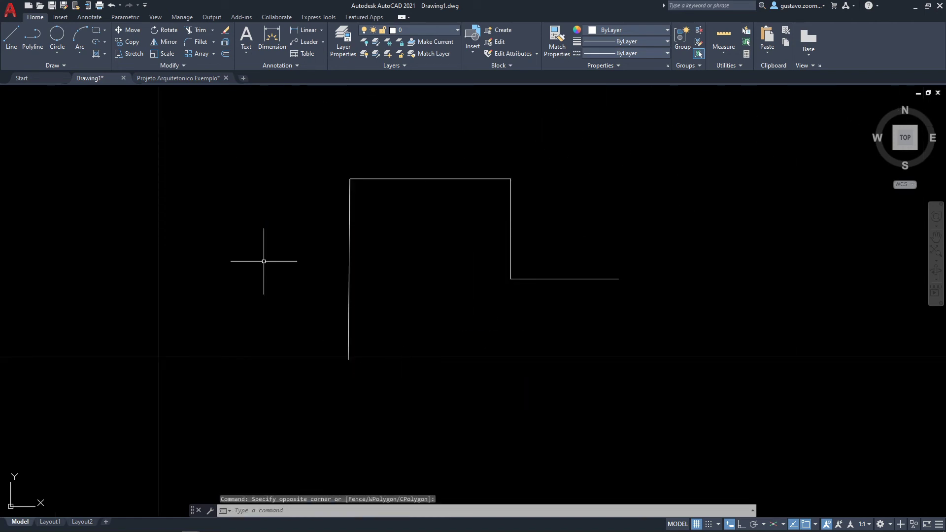
click(260, 208)
click(395, 379)
click(283, 200)
click(422, 413)
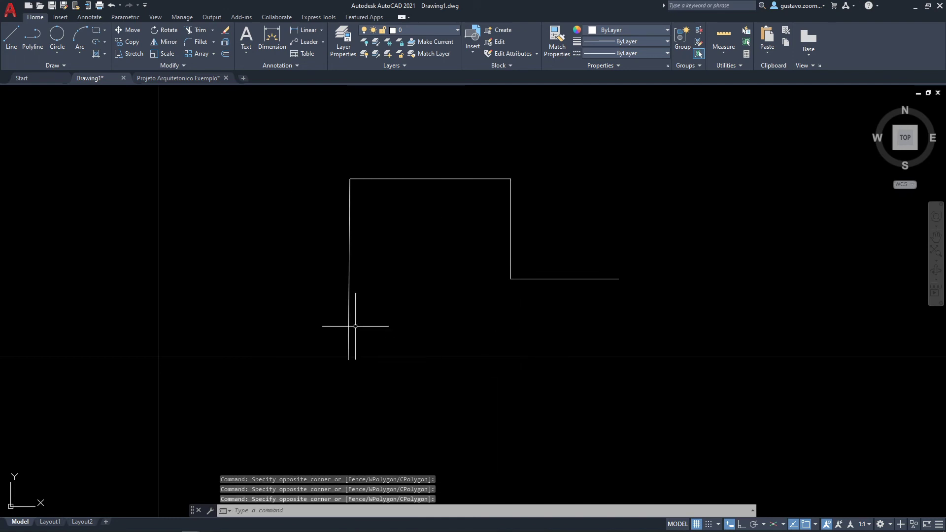
click(283, 193)
click(346, 269)
click(401, 416)
click(347, 362)
Step: Select the long left vertical line by enclosing its full length in a window box, and clear the selection
click(292, 150)
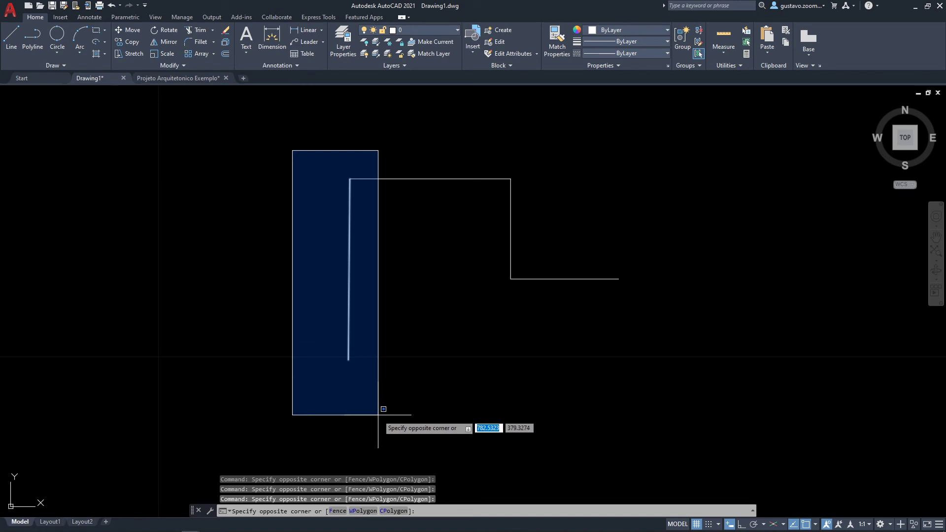
click(378, 415)
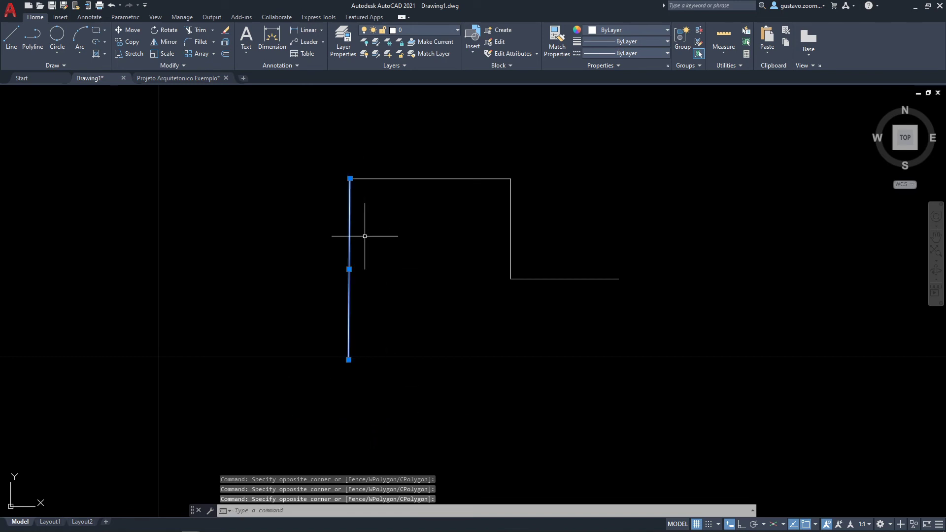
key(Escape)
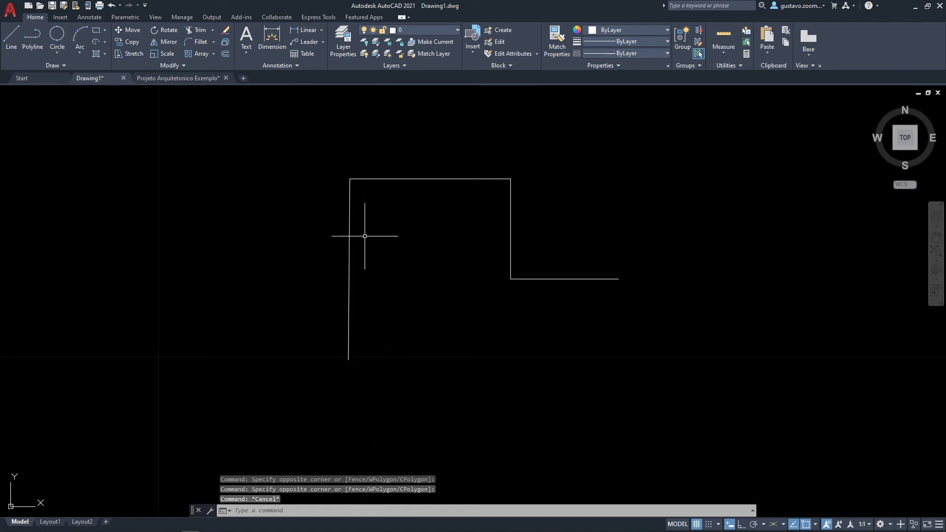
Step: Select both vertical lines and the lower horizontal line with one crossing box, and clear the selection
click(538, 396)
click(338, 276)
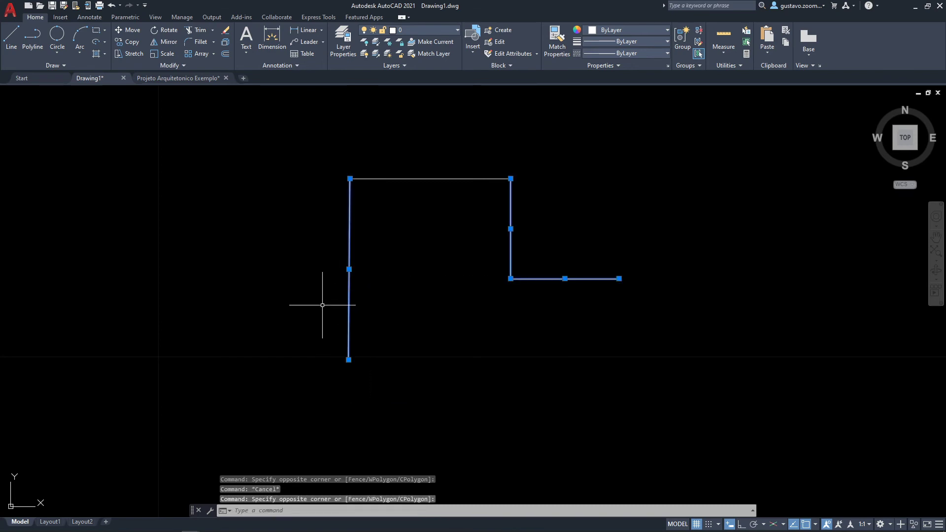
key(Escape)
Step: Select the triangle drawn around a circle, together with its circle, using a crossing lasso, and clear the selection
scroll(322, 305, down, 6)
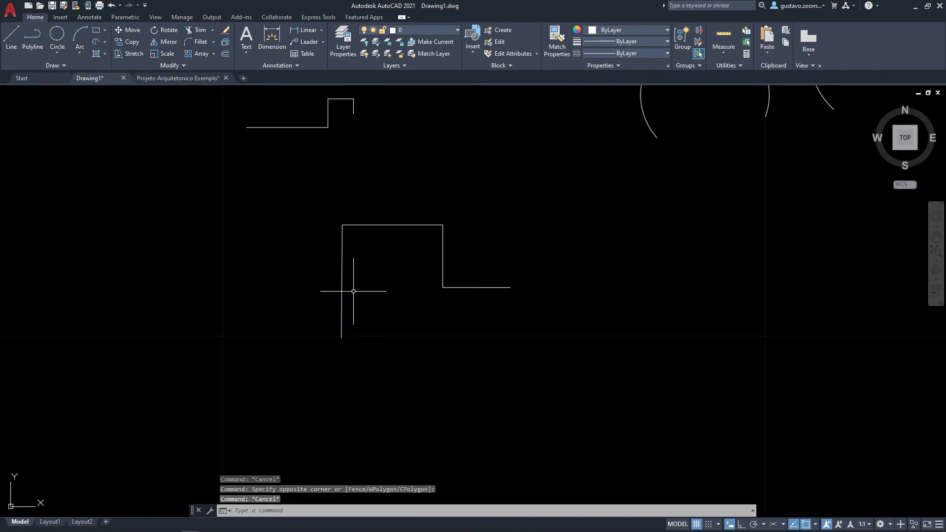
middle_drag(470, 220, 368, 292)
scroll(368, 292, up, 4)
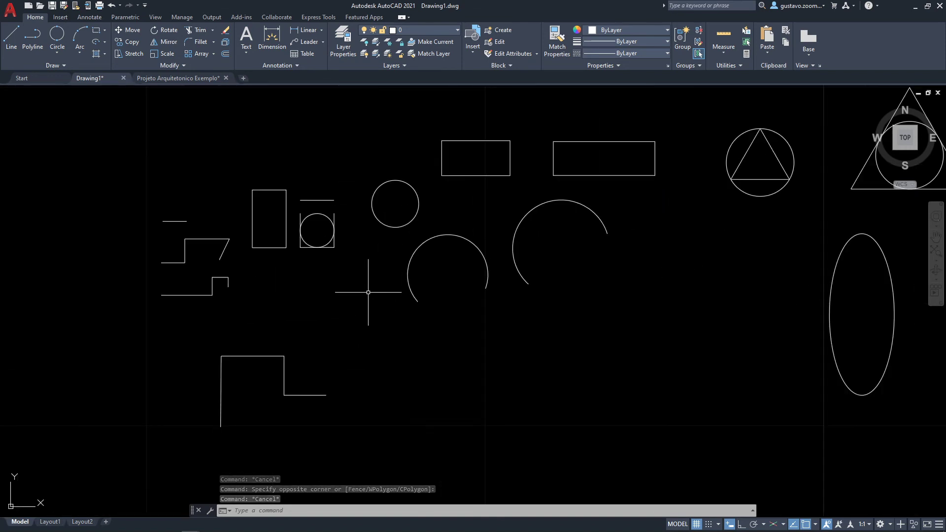
scroll(368, 292, down, 6)
middle_drag(494, 267, 407, 260)
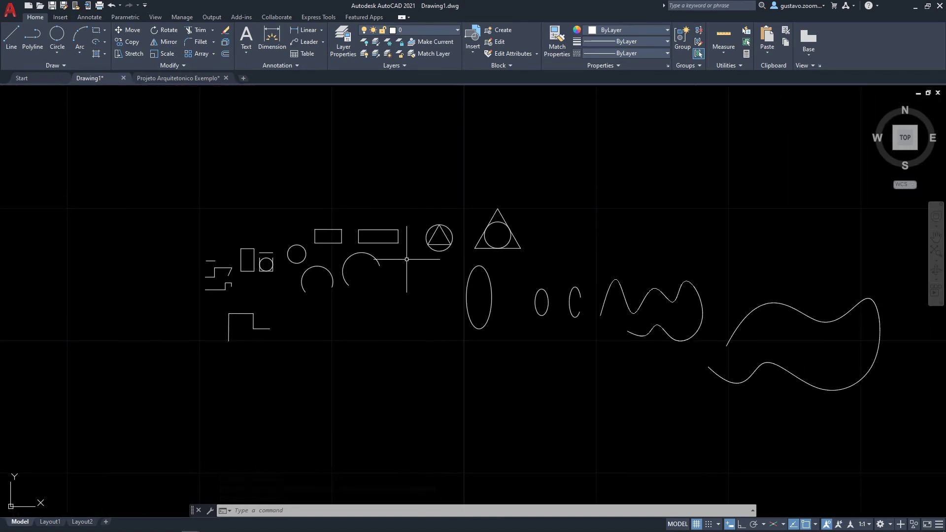
scroll(473, 312, up, 2)
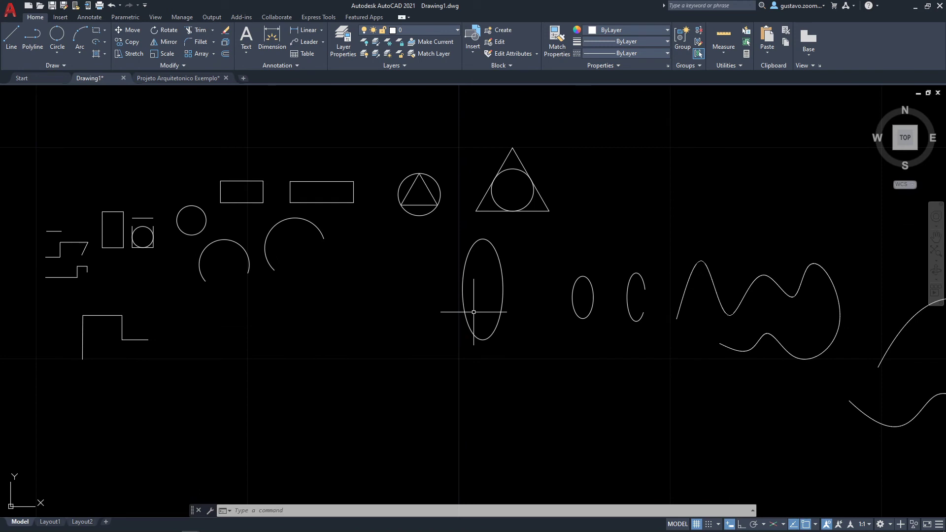
middle_drag(472, 312, 517, 308)
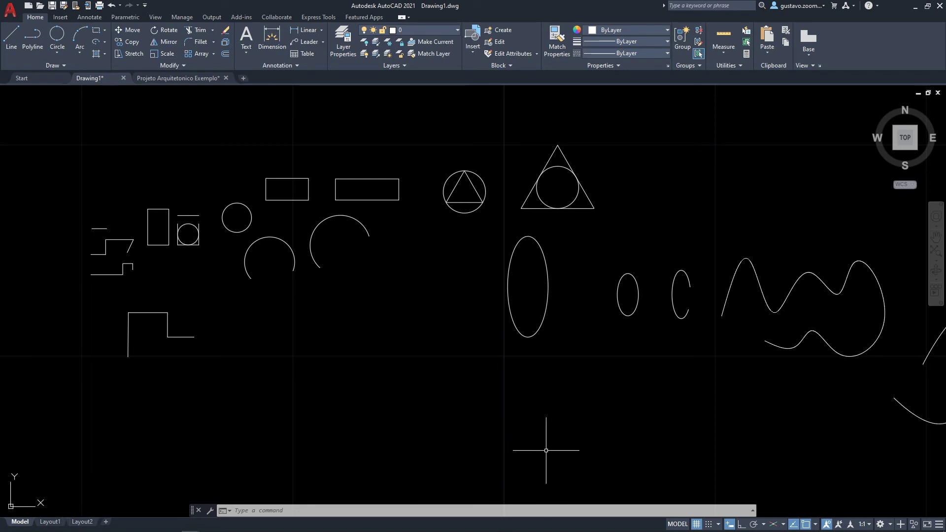
click(584, 436)
mouse_move(520, 427)
mouse_down()
mouse_move(482, 349)
mouse_move(401, 384)
mouse_move(397, 320)
mouse_move(447, 273)
mouse_move(513, 359)
mouse_move(569, 338)
mouse_move(576, 241)
mouse_move(619, 219)
mouse_move(627, 197)
mouse_move(555, 104)
mouse_move(517, 158)
mouse_move(515, 211)
mouse_move(542, 231)
mouse_move(559, 345)
mouse_move(515, 349)
mouse_move(492, 320)
mouse_move(479, 322)
mouse_move(473, 345)
mouse_up()
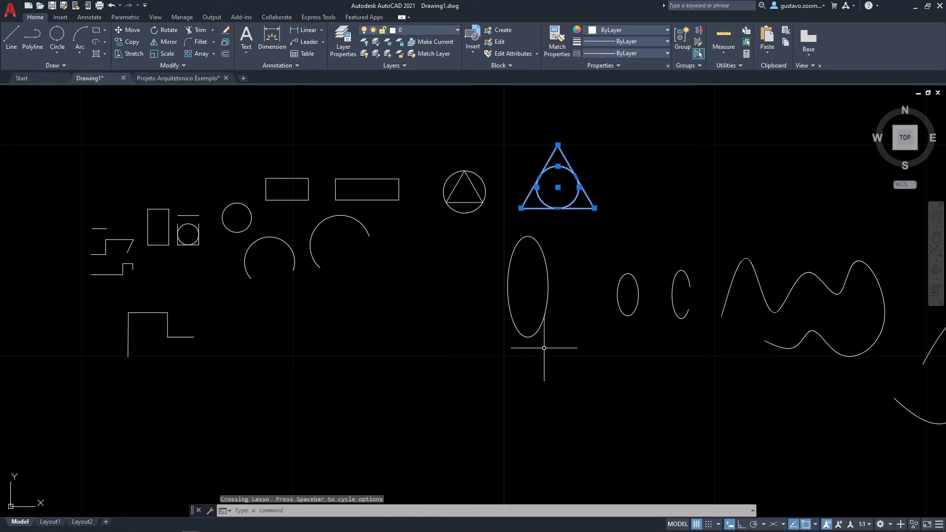
middle_drag(526, 351, 537, 354)
key(Escape)
Step: Select the circle with the inscribed triangle by enclosing both in a window lasso, and clear the selection
mouse_move(448, 286)
mouse_down()
mouse_move(518, 340)
mouse_move(580, 288)
mouse_move(536, 205)
mouse_move(514, 232)
mouse_move(437, 211)
mouse_move(454, 143)
mouse_move(519, 186)
mouse_move(515, 193)
mouse_up()
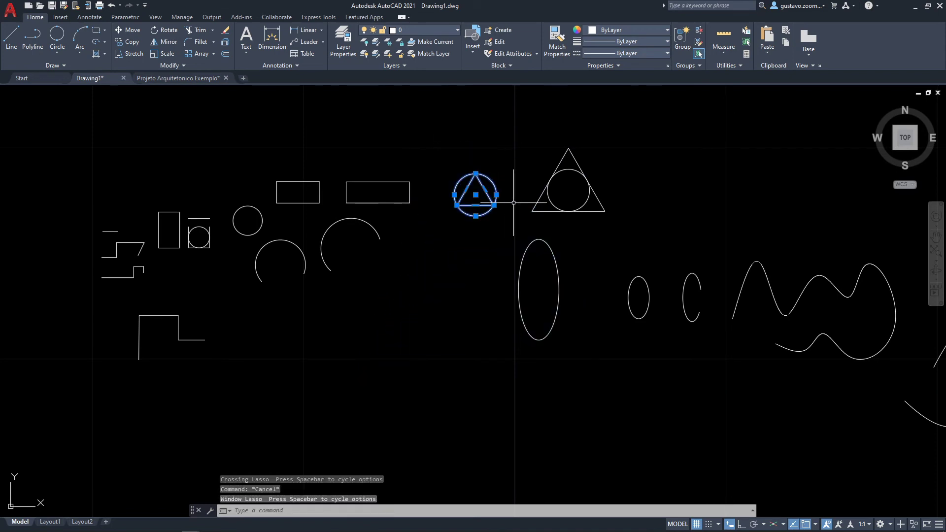
middle_drag(532, 270, 357, 267)
scroll(399, 262, down, 2)
key(Escape)
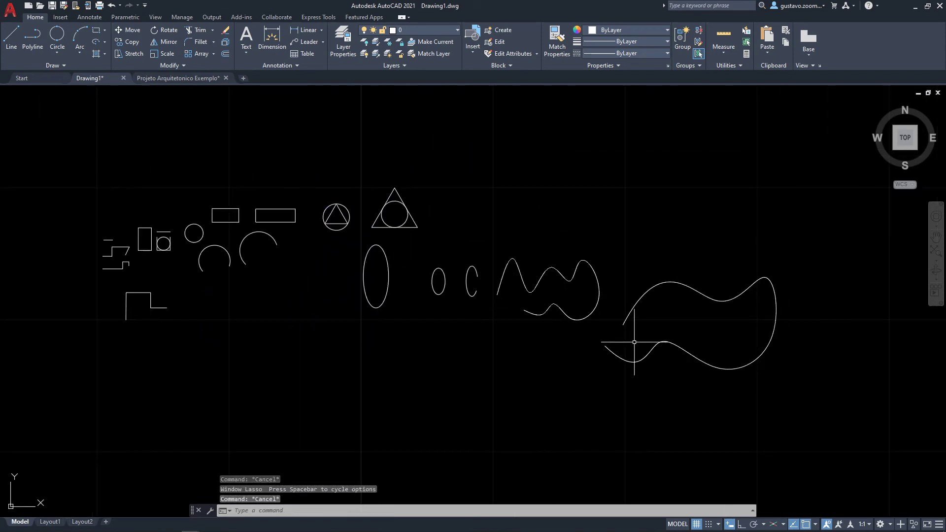
Step: Select the large vertical ellipse with a crossing box over its lower part, and clear the selection
middle_drag(381, 324, 419, 341)
scroll(419, 341, up, 4)
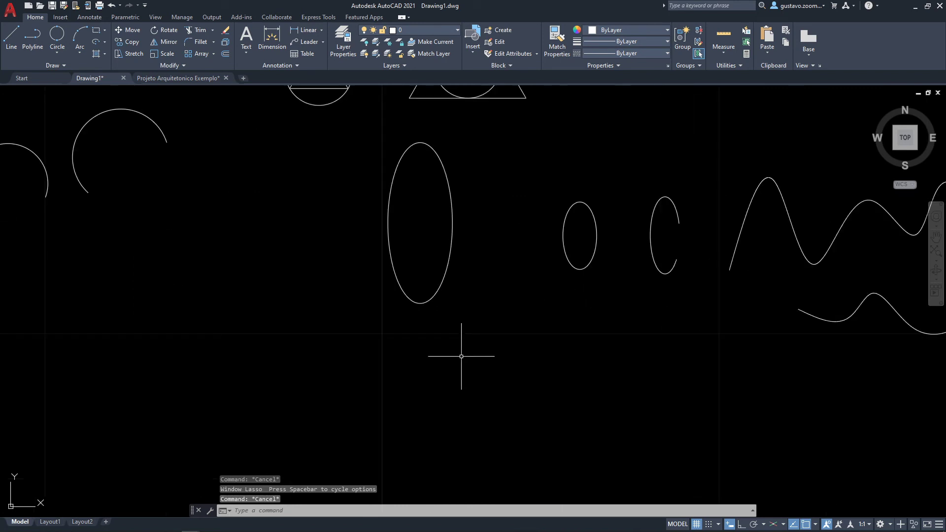
click(525, 356)
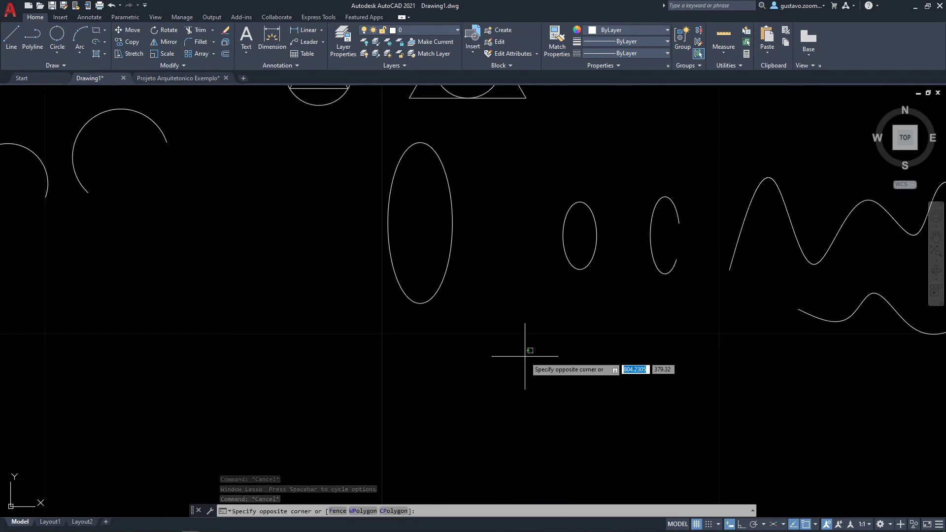
click(329, 241)
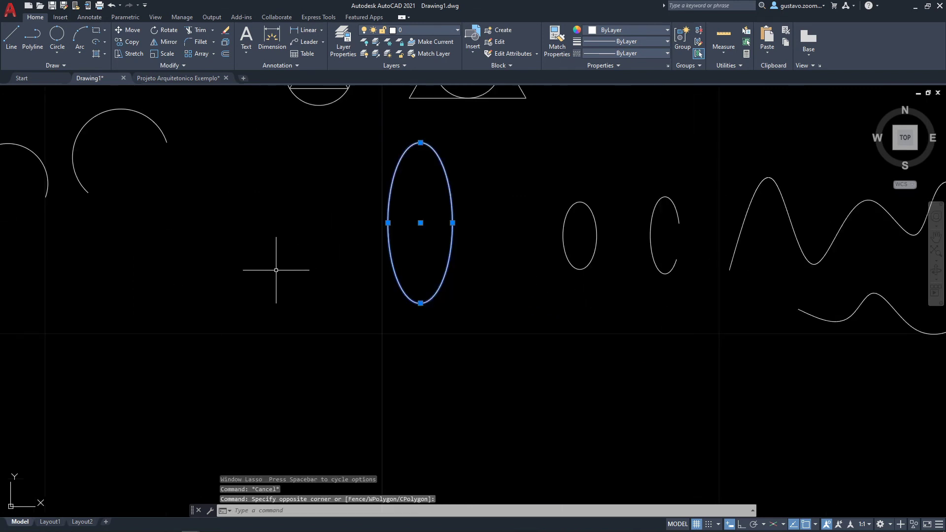
key(Escape)
Step: Try a crossing box and a window box in the empty area below the arcs
click(304, 387)
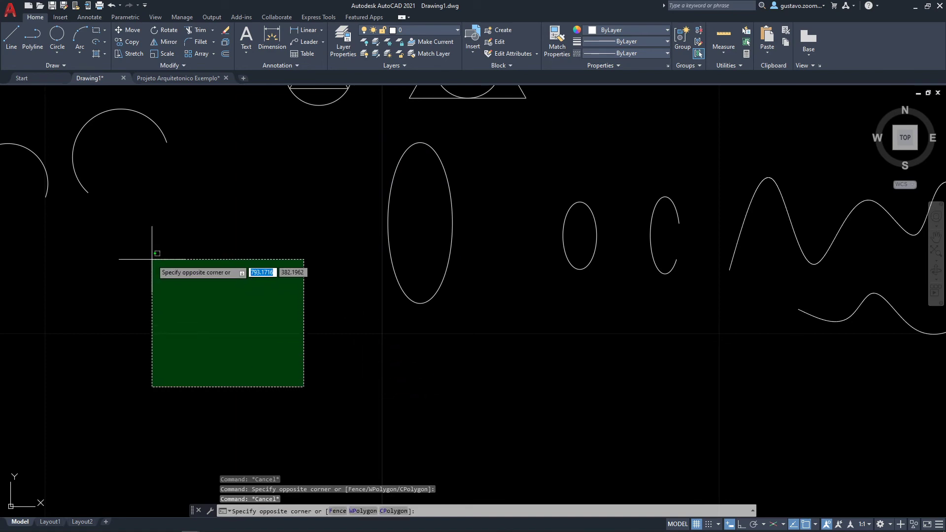
key(Escape)
click(57, 240)
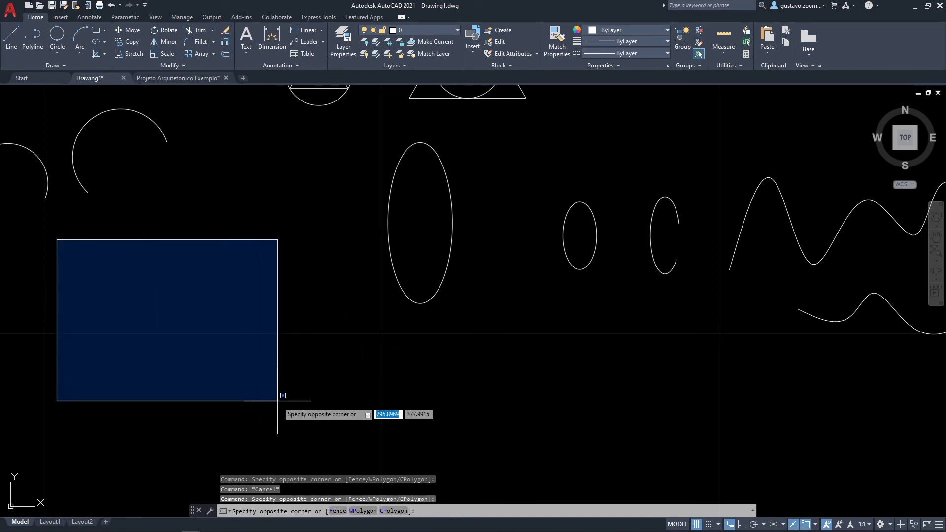
click(284, 406)
Step: Move the triangle drawn around the circle 15 units to the right, using its lower-right corner as base point and Ortho on
middle_drag(275, 238, 512, 334)
scroll(513, 333, down, 3)
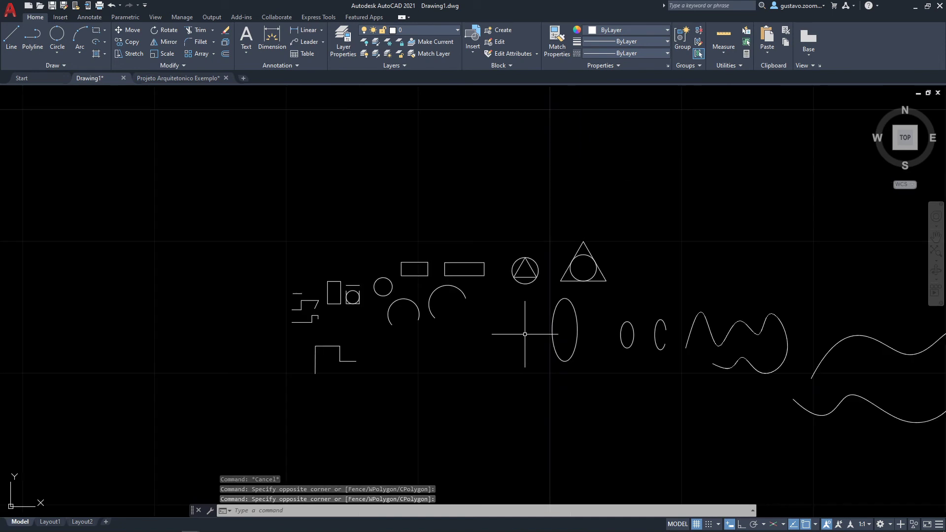
scroll(630, 271, up, 4)
scroll(503, 320, up, 2)
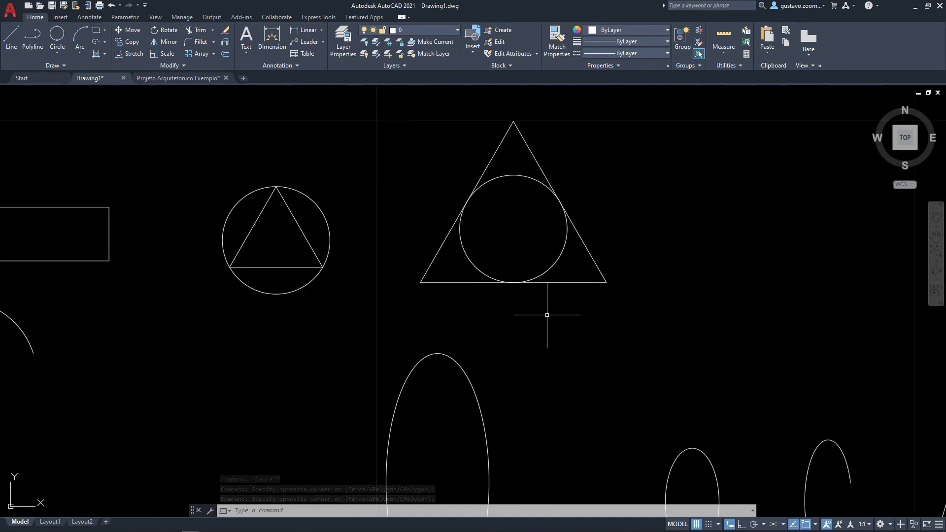
middle_drag(547, 317, 505, 373)
mouse_move(629, 345)
middle_down()
mouse_move(606, 354)
mouse_move(545, 327)
mouse_move(340, 323)
middle_up()
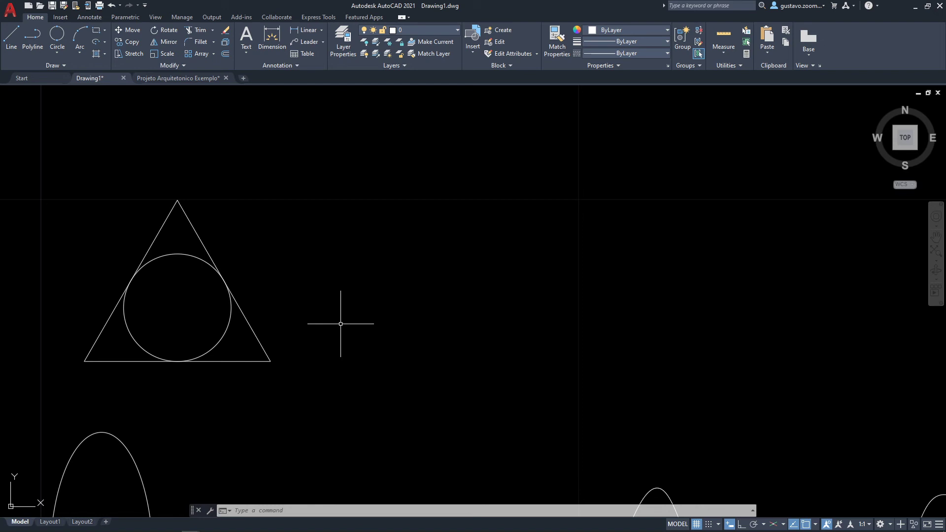
middle_drag(340, 324, 401, 317)
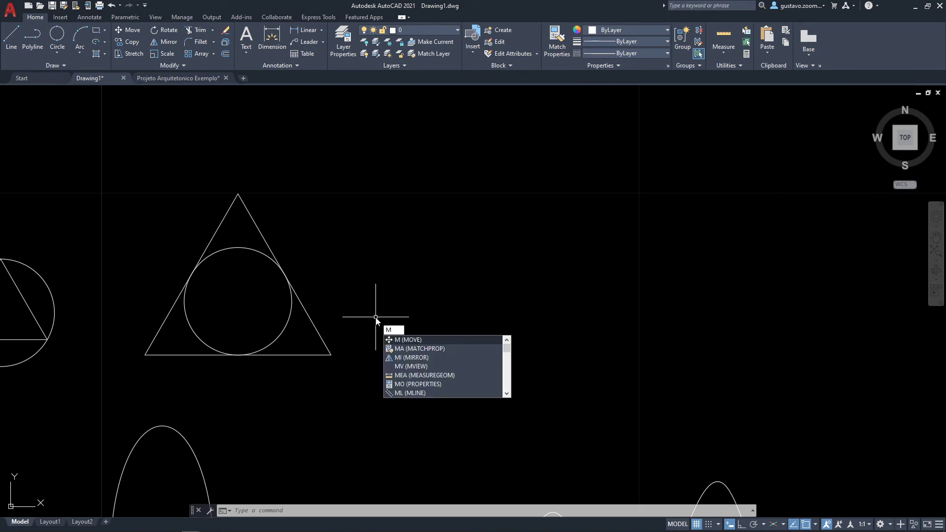
key(Return)
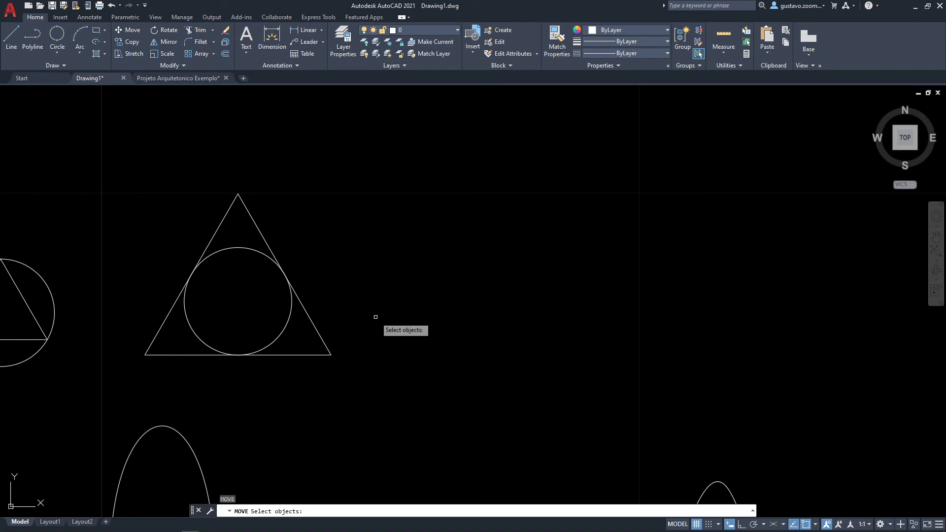
click(323, 331)
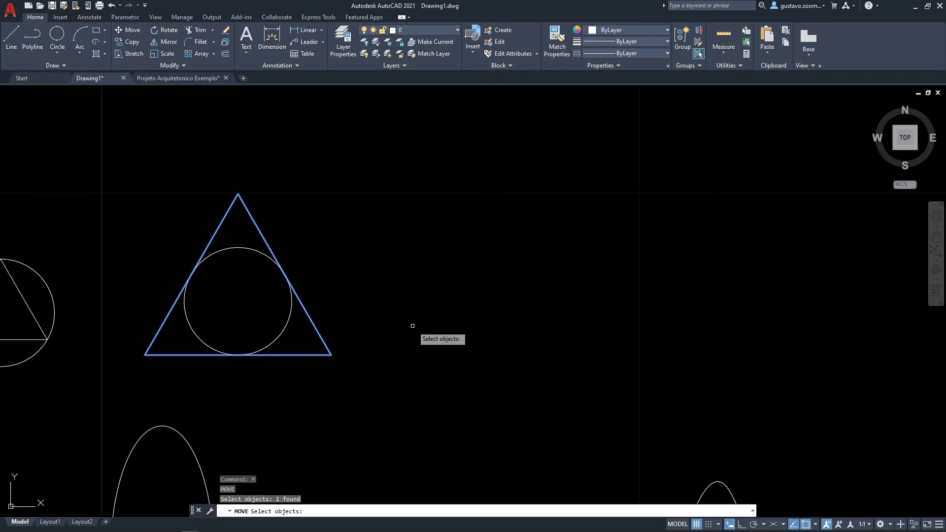
key(Return)
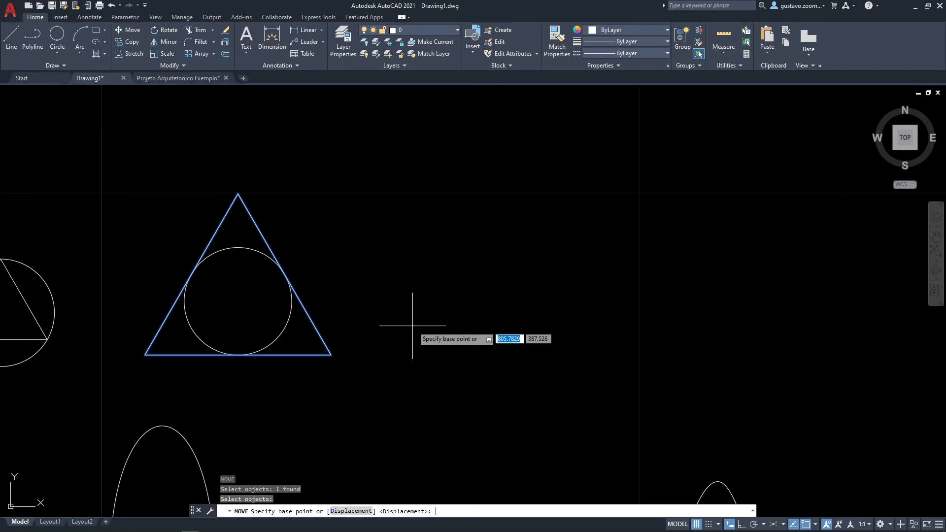
click(331, 354)
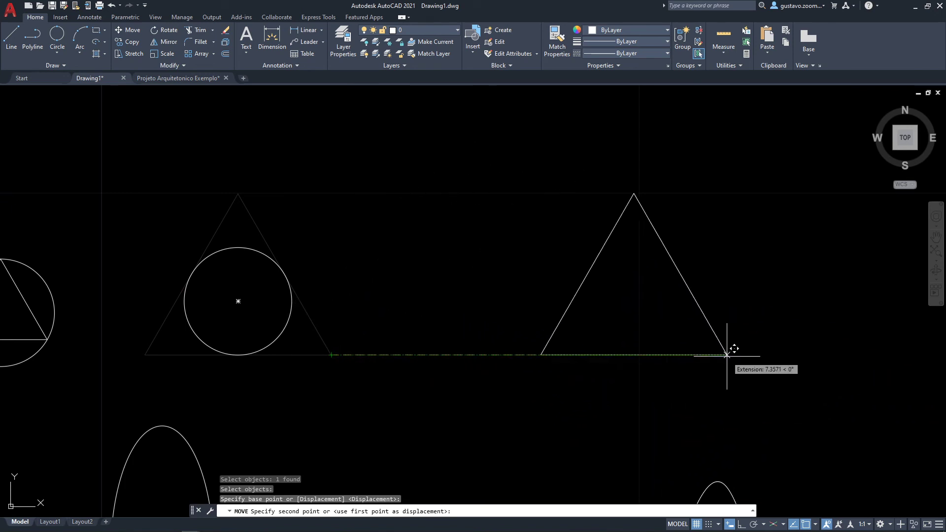
scroll(726, 354, down, 4)
mouse_move(729, 344)
middle_down()
mouse_move(490, 229)
mouse_move(534, 296)
middle_up()
scroll(426, 240, up, 2)
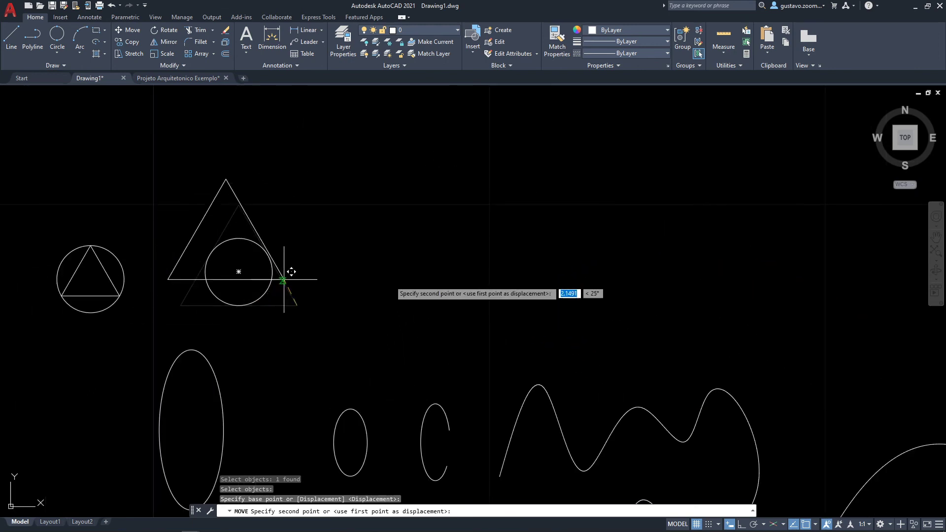
click(742, 524)
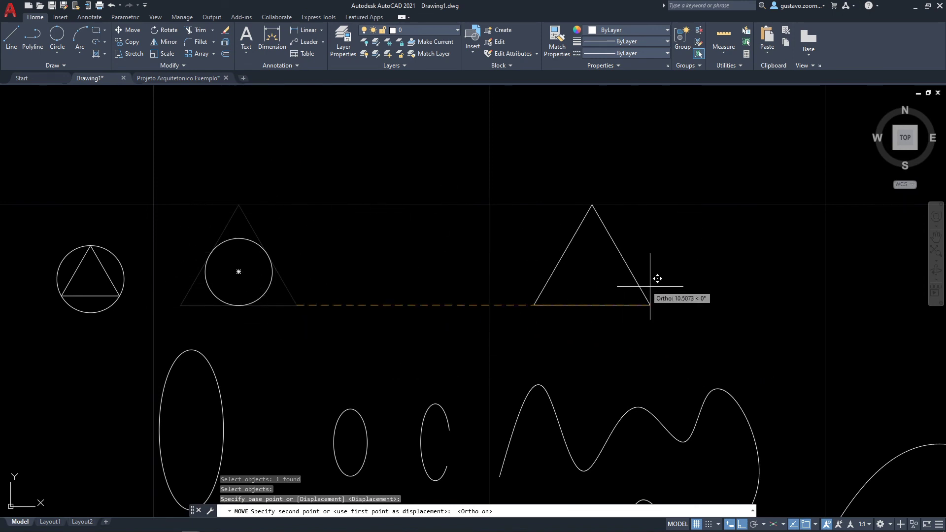
middle_drag(649, 286, 670, 341)
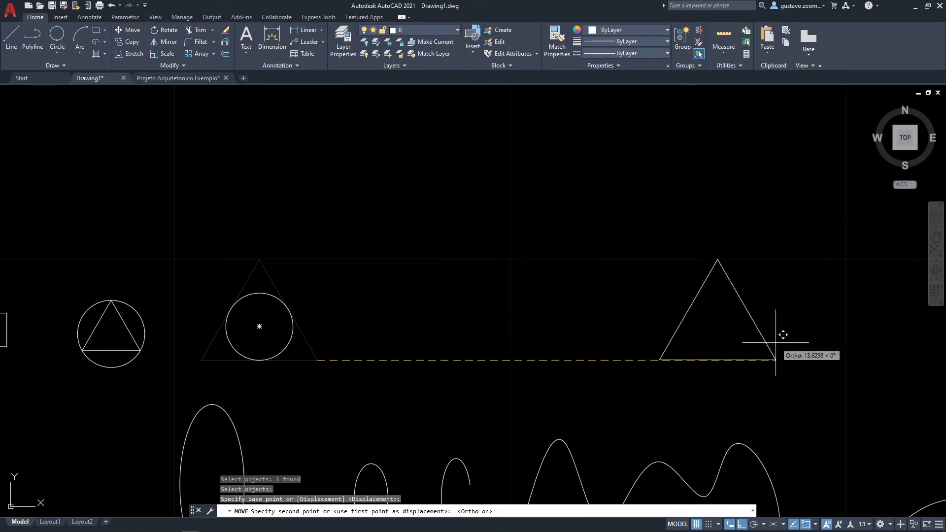
text(15)
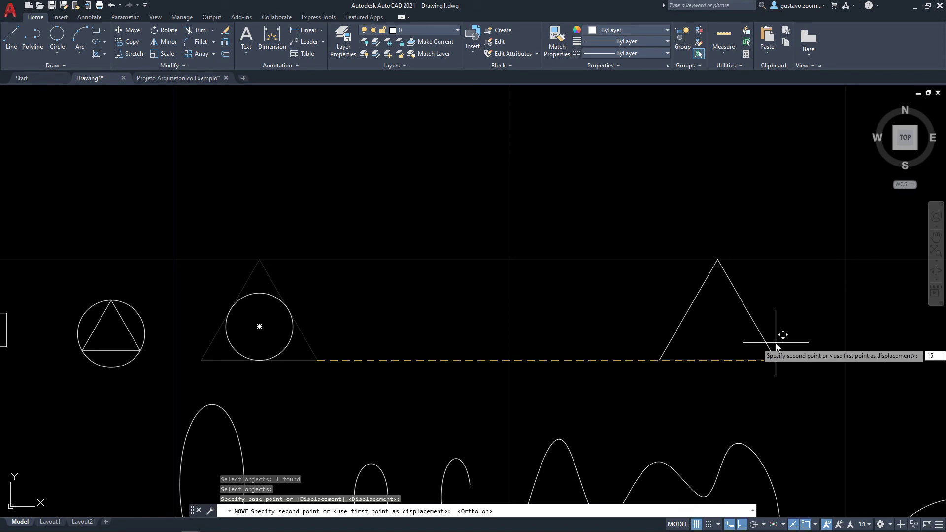
key(Return)
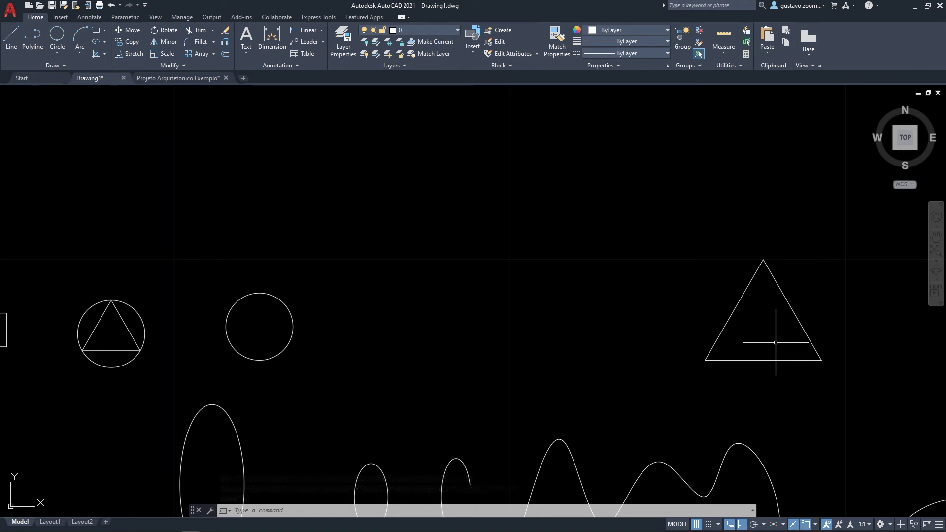
Step: Move the triangle out of its enclosing circle, from its apex to the bottom quadrant of the large vertical ellipse
middle_drag(492, 321, 815, 257)
middle_drag(517, 273, 608, 255)
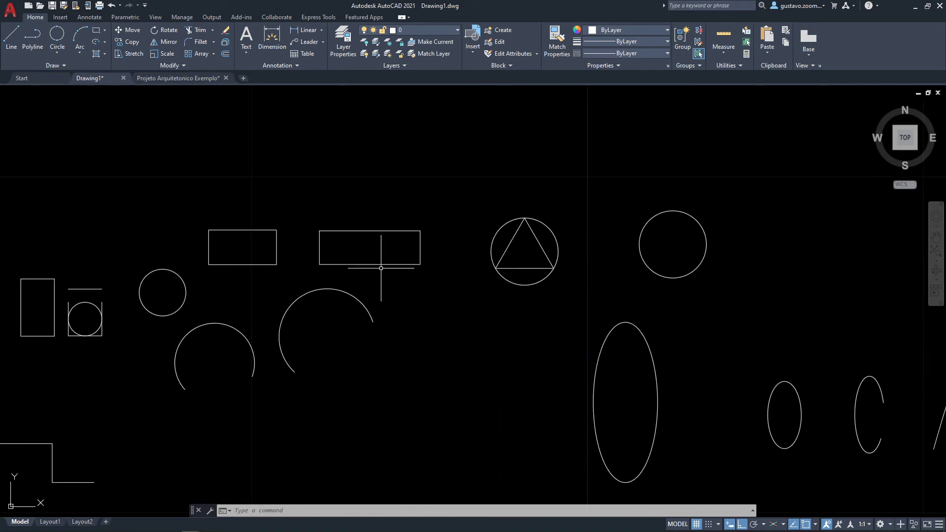
scroll(476, 267, up, 2)
middle_drag(542, 250, 478, 320)
text(m)
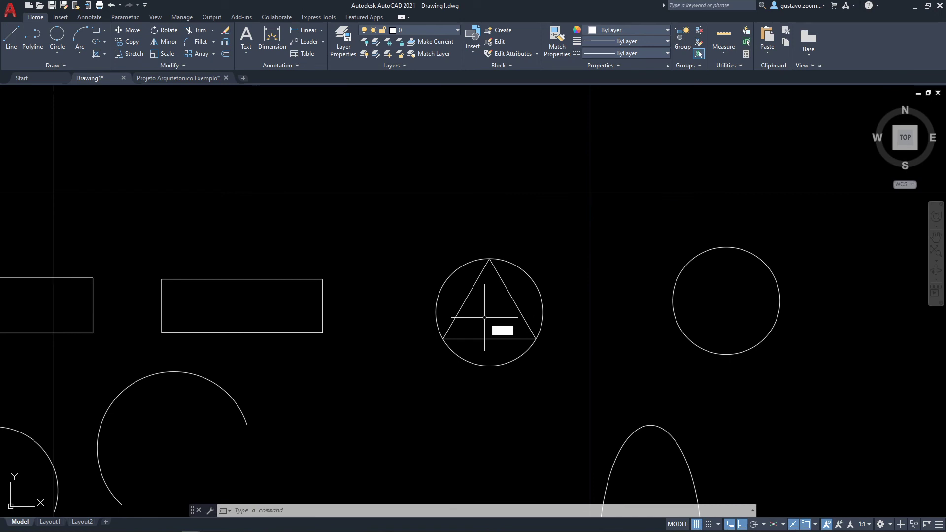
key(Return)
click(508, 290)
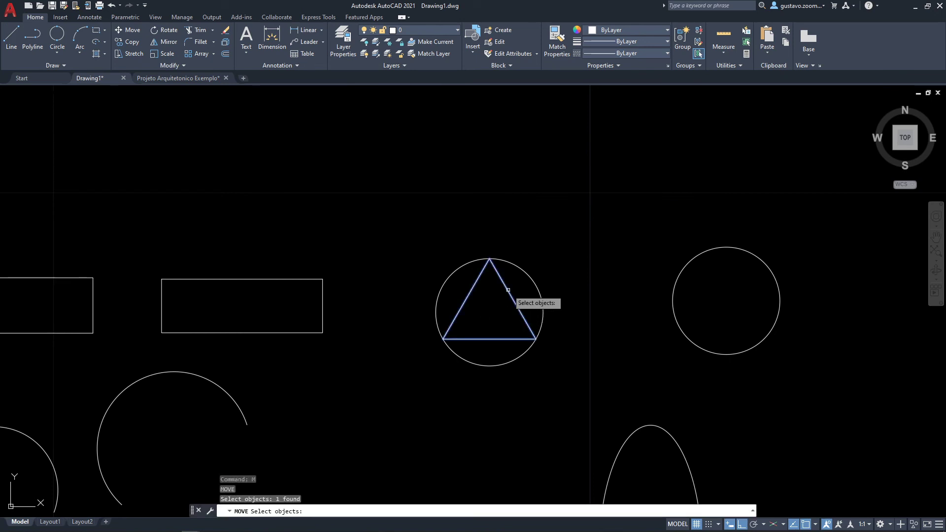
key(Return)
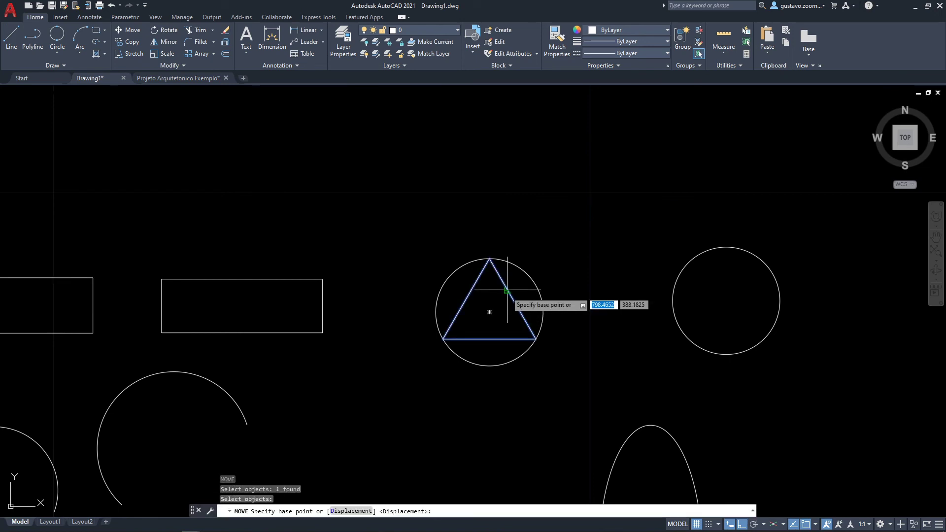
click(489, 258)
scroll(493, 243, down, 5)
scroll(494, 221, up, 1)
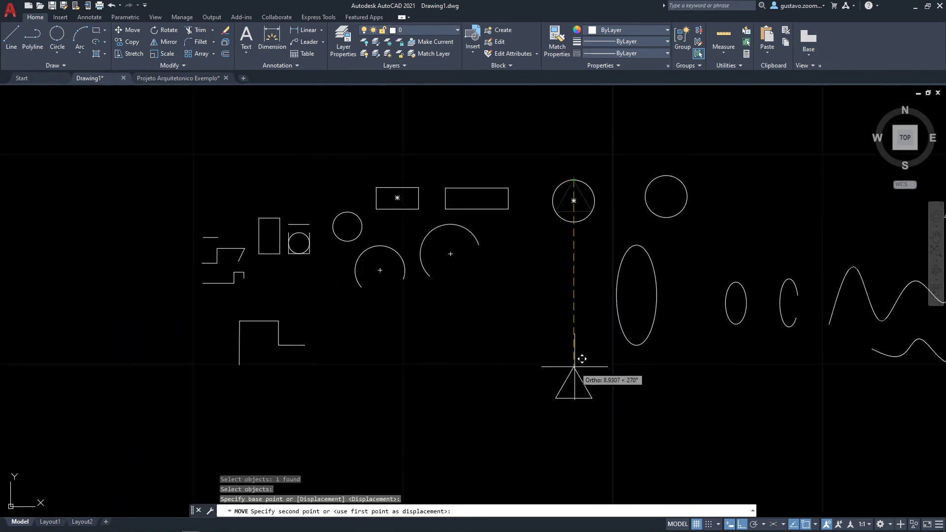
scroll(628, 360, up, 4)
scroll(627, 365, down, 2)
middle_drag(627, 365, 500, 388)
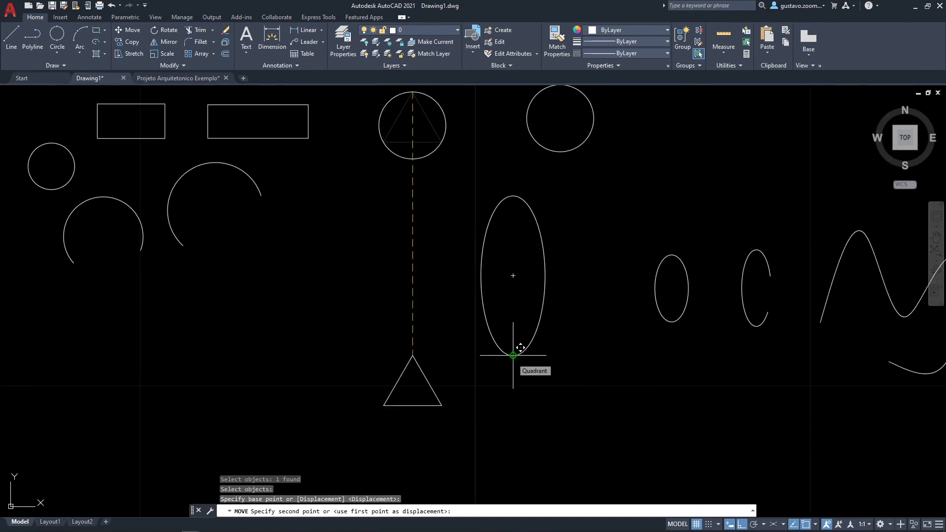
middle_drag(443, 373, 382, 379)
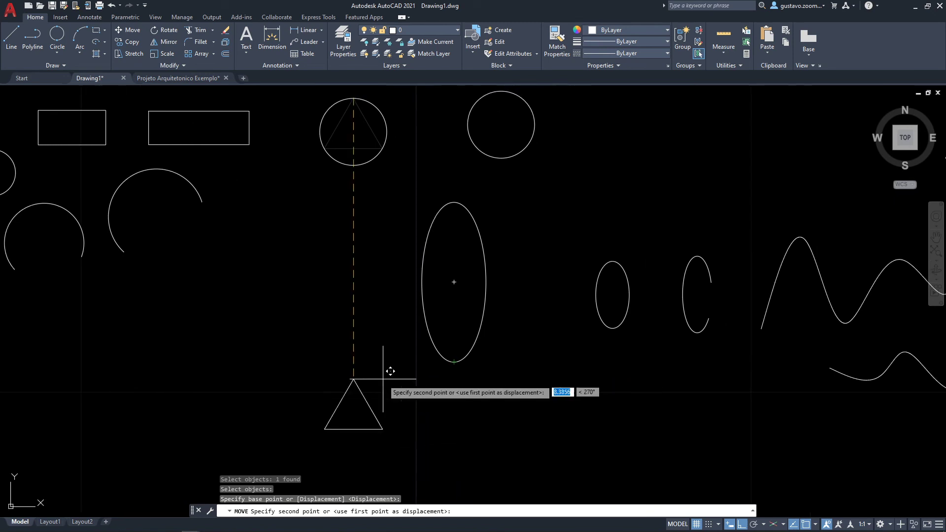
scroll(415, 368, up, 2)
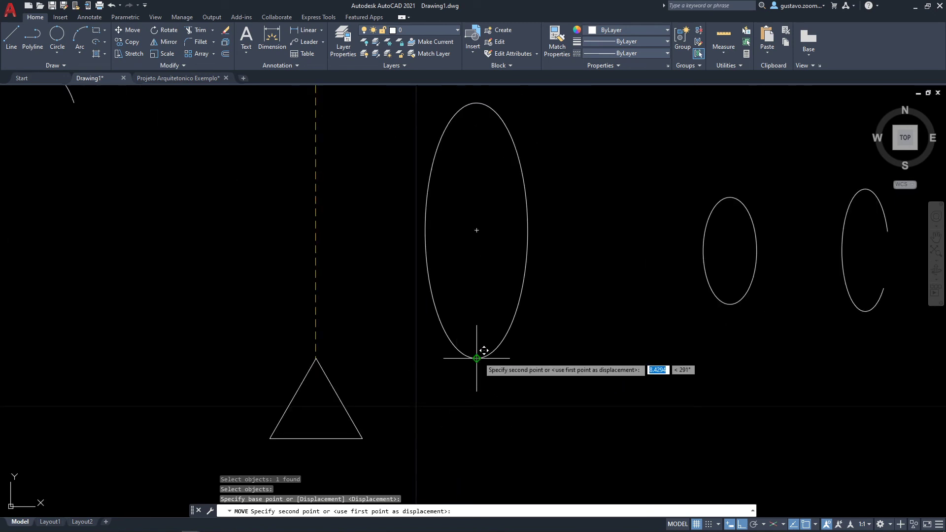
scroll(476, 358, down, 2)
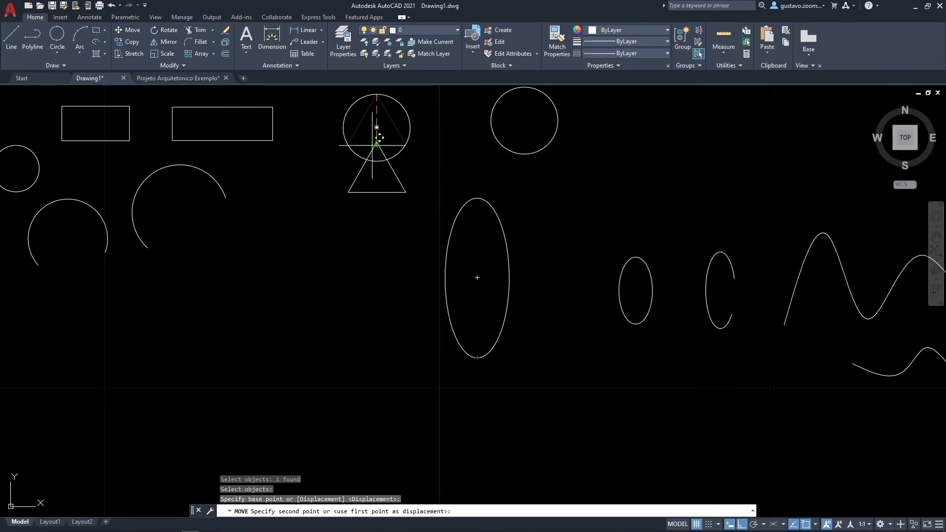
click(477, 360)
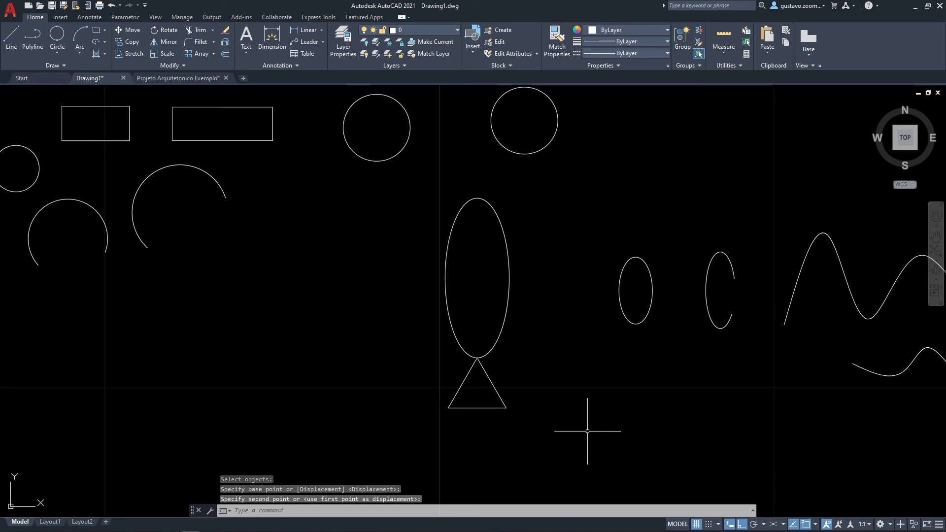
Step: Move the triangle below the ellipse to the empty area above the open stepped lines, from a free base point with Ortho off, and re-enable Ortho
scroll(572, 444, up, 1)
scroll(444, 428, up, 5)
middle_drag(502, 310, 453, 346)
scroll(441, 256, down, 4)
middle_drag(513, 289, 565, 354)
middle_drag(505, 380, 483, 396)
text(m)
key(Return)
click(505, 396)
click(486, 376)
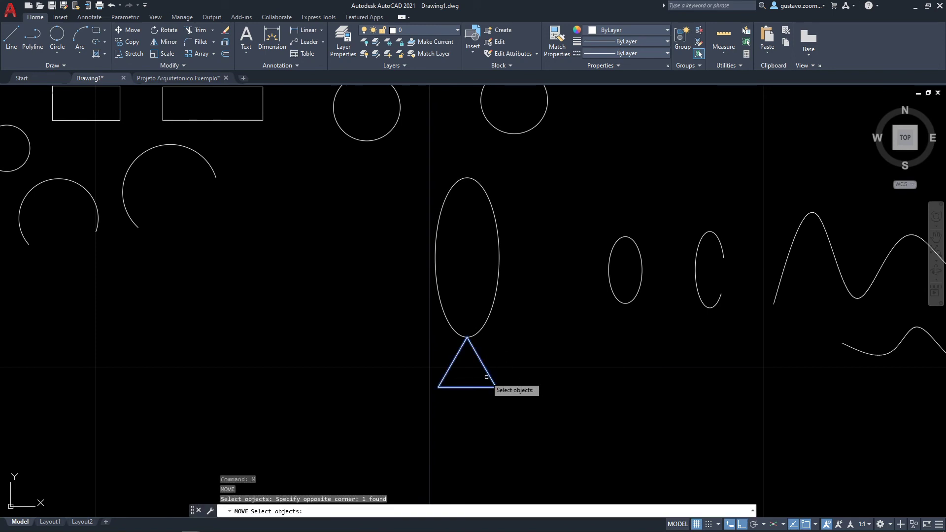
key(Return)
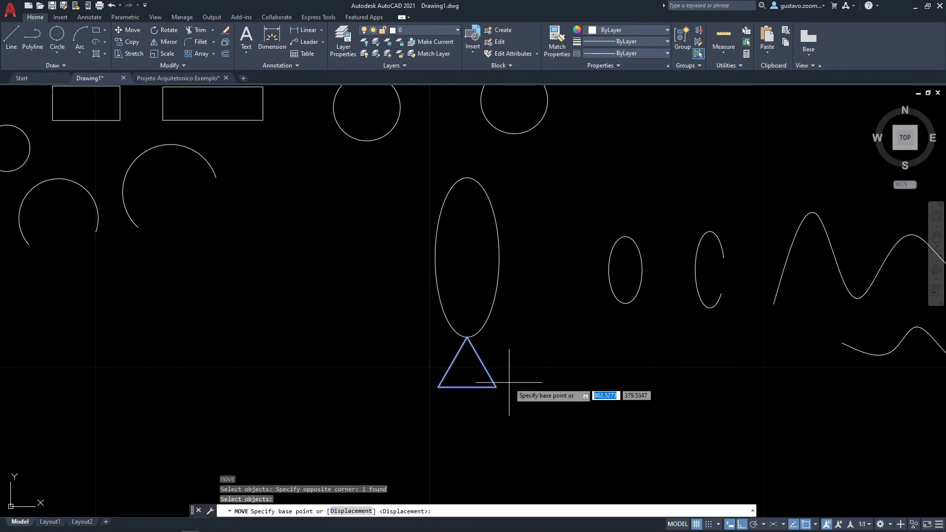
middle_drag(682, 396, 624, 387)
middle_drag(638, 302, 590, 309)
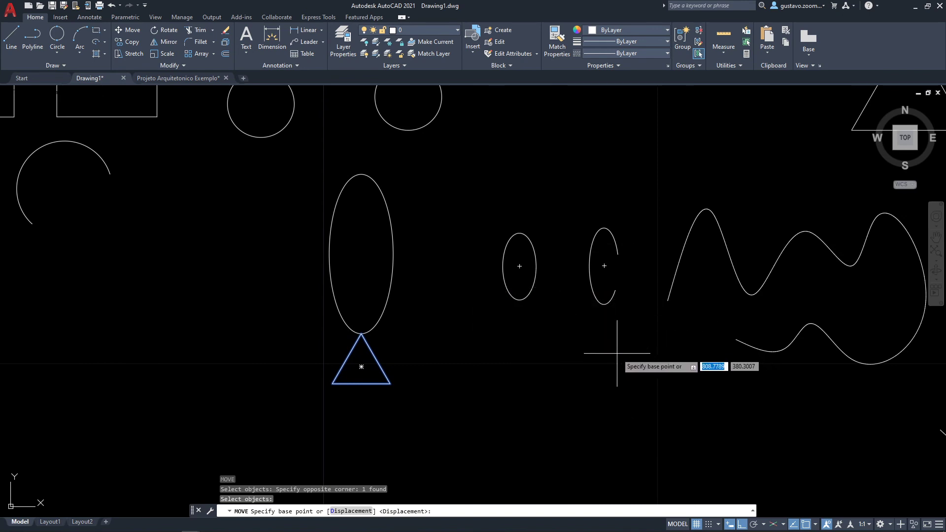
click(648, 359)
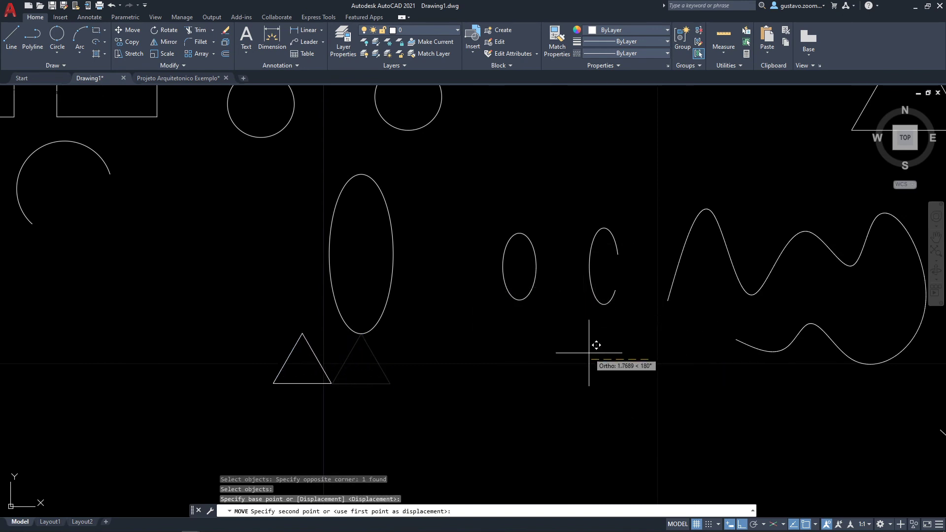
key(F8)
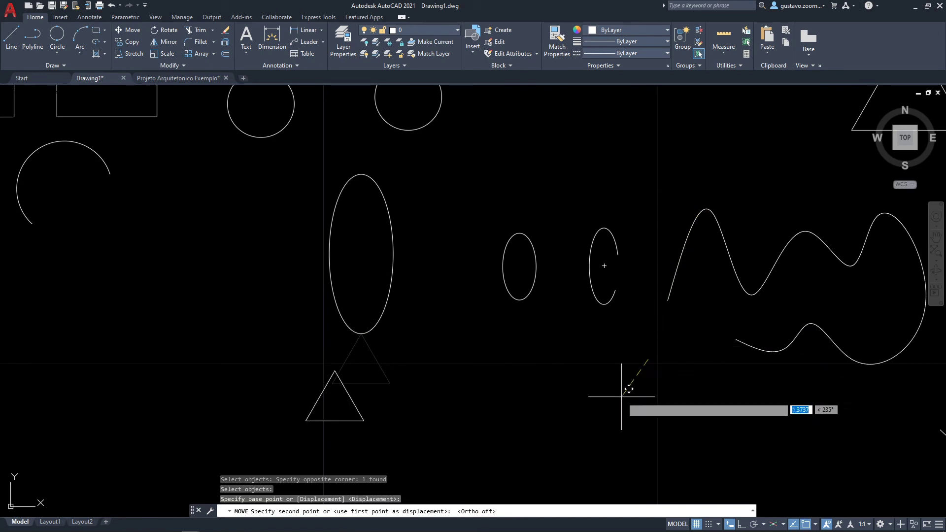
middle_drag(290, 276, 485, 295)
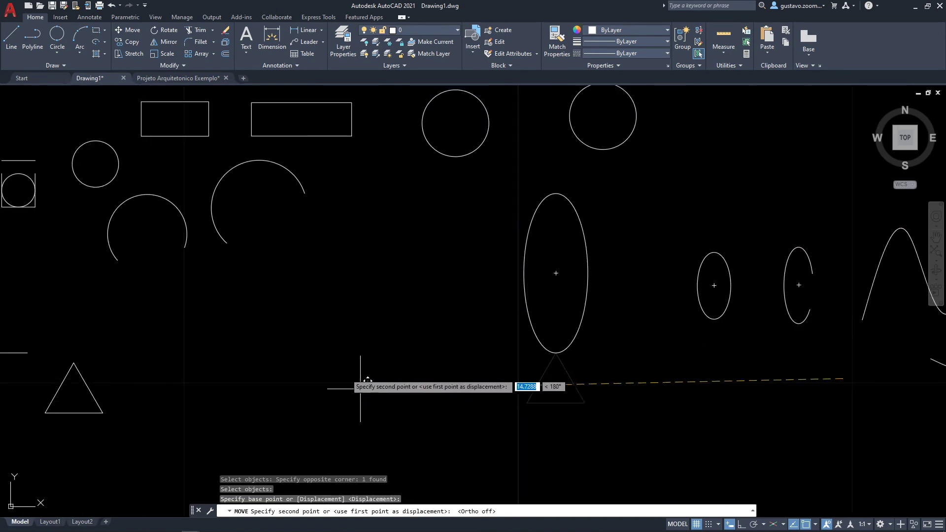
middle_drag(290, 295, 476, 320)
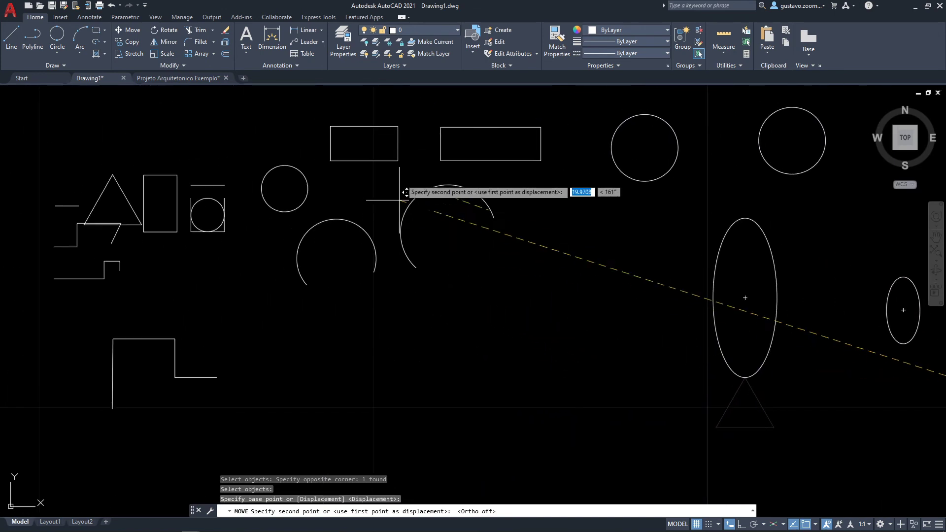
click(331, 126)
middle_drag(310, 148, 348, 181)
key(F8)
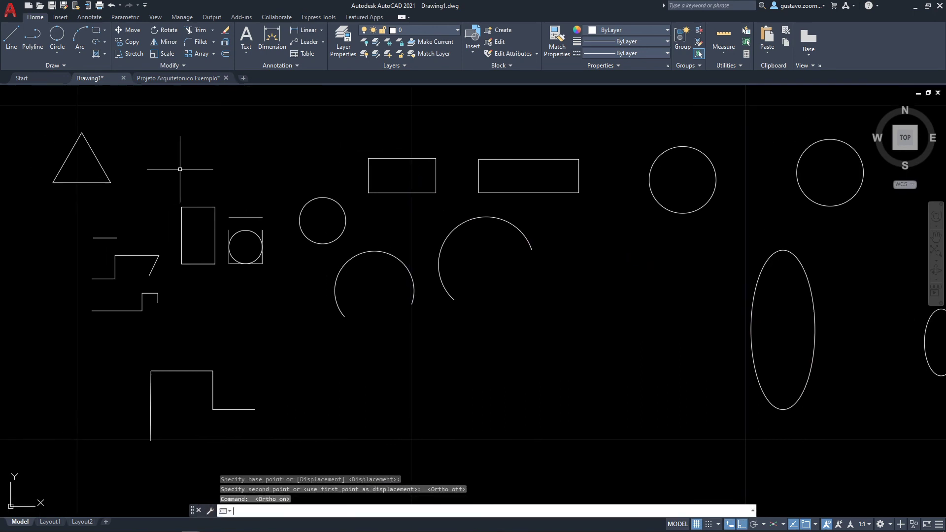
middle_drag(142, 170, 290, 217)
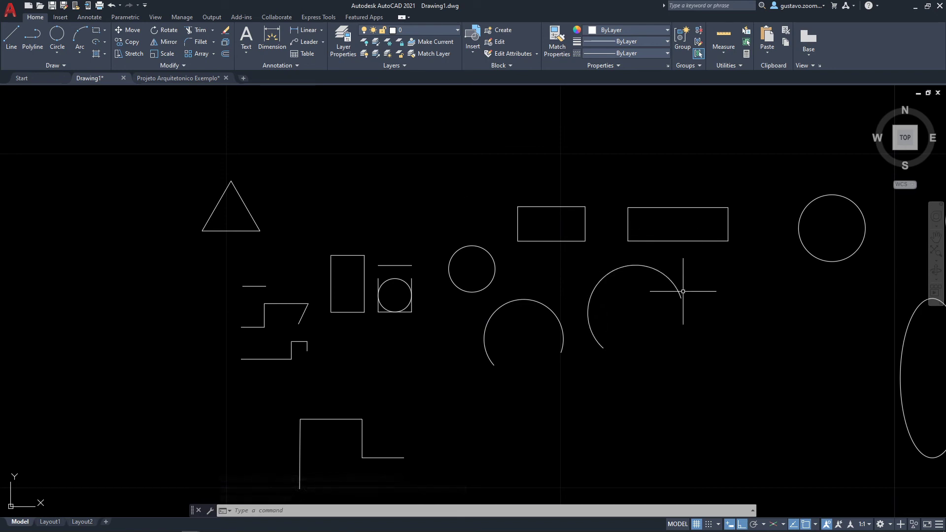
middle_drag(776, 317, 675, 300)
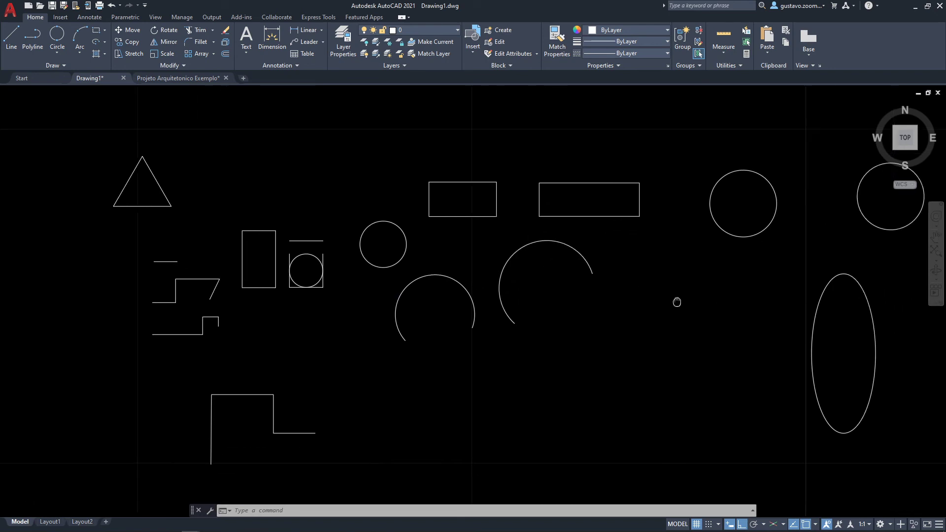
middle_drag(348, 187, 351, 236)
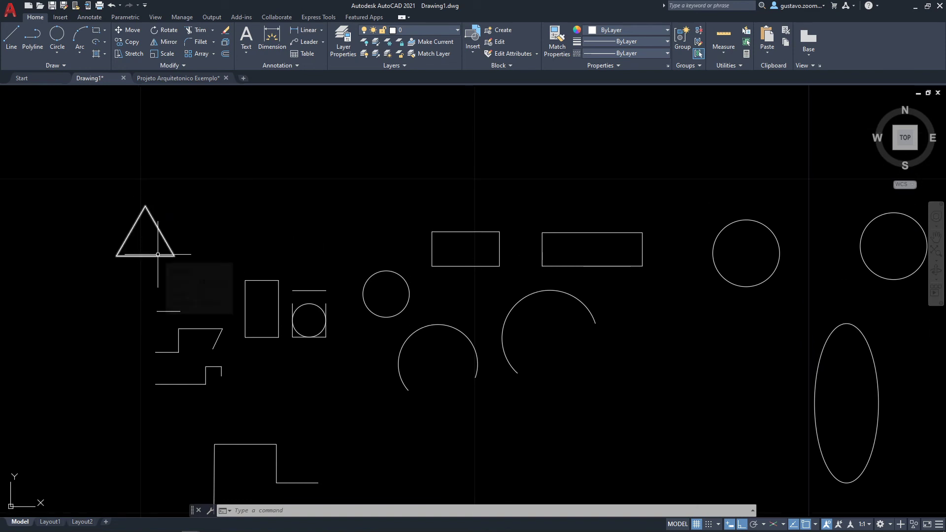
scroll(211, 261, up, 2)
middle_drag(86, 231, 228, 307)
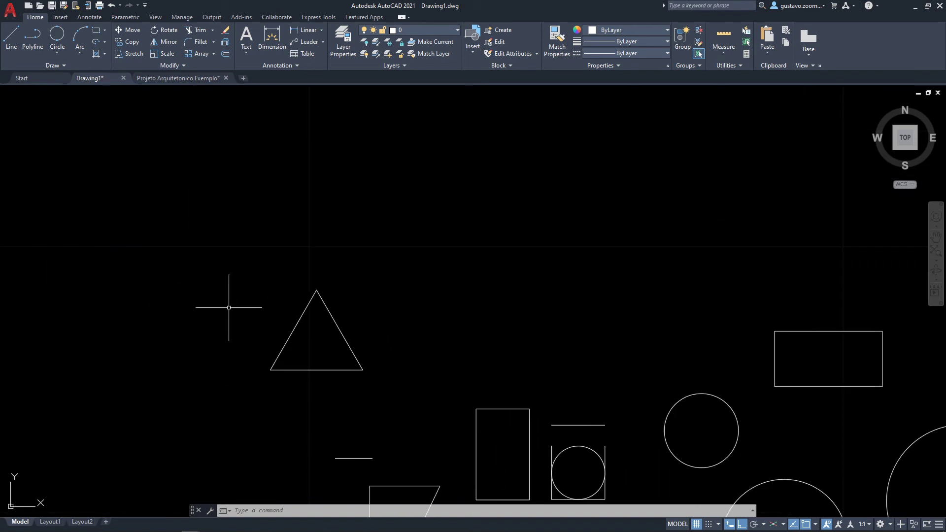
Step: Move the triangle above the stepped lines straight up with Ortho on, using its apex as base point
scroll(237, 310, up, 3)
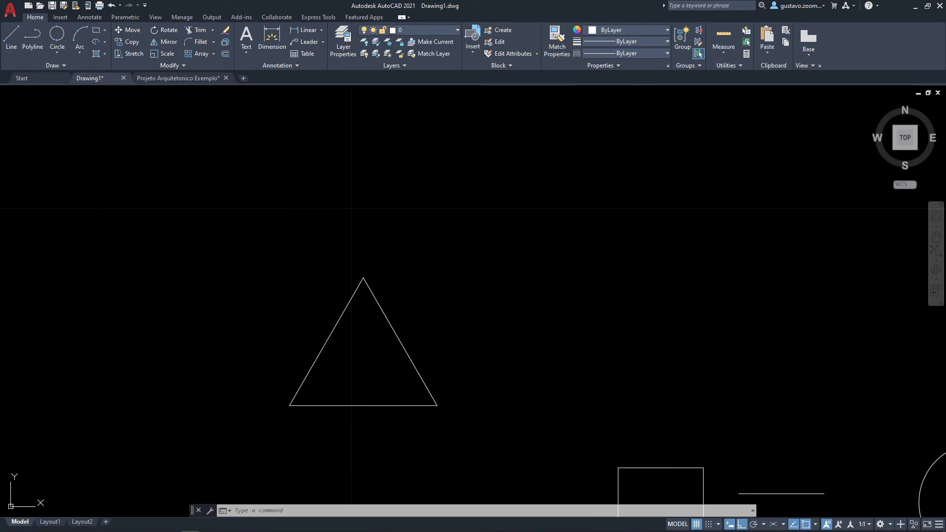
text(m)
key(Return)
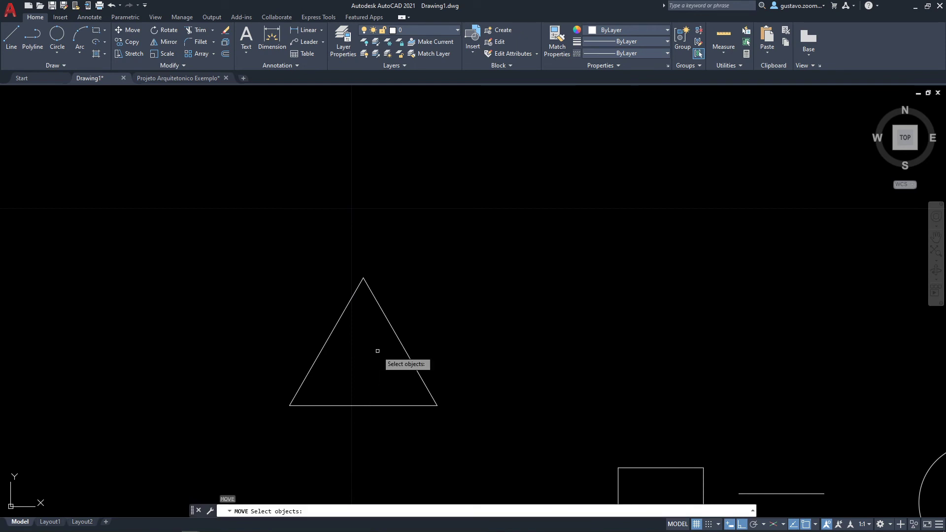
click(394, 328)
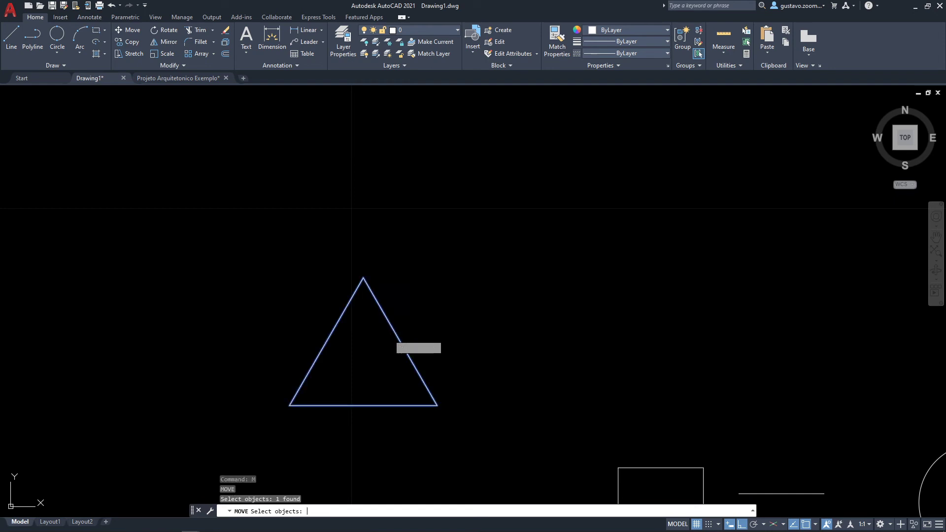
key(Return)
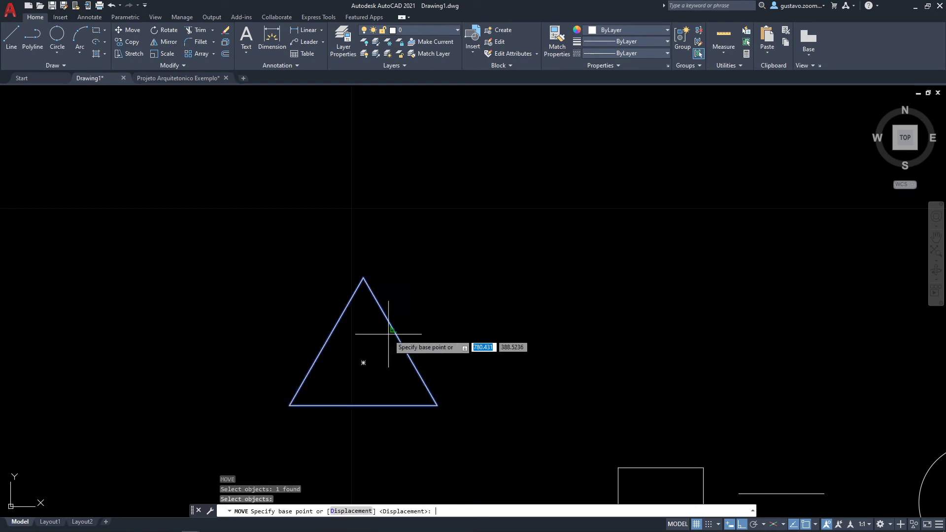
click(363, 278)
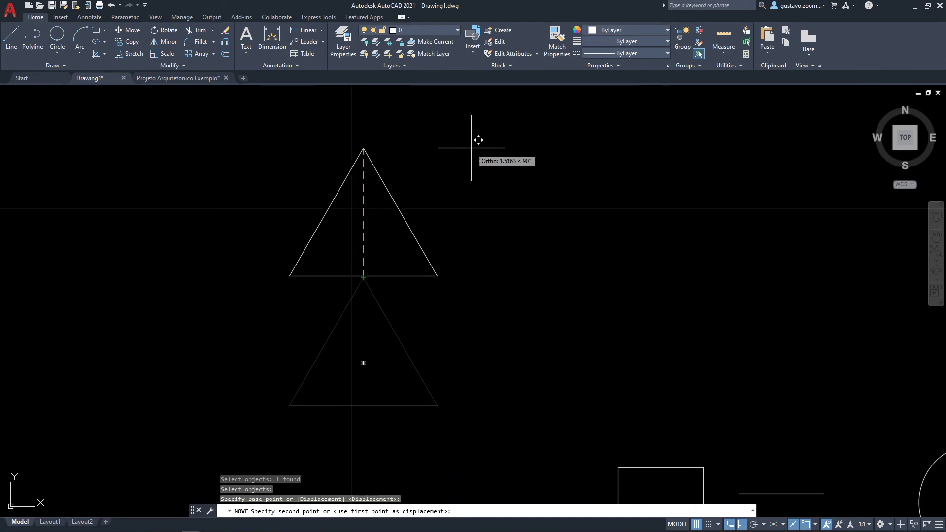
click(363, 128)
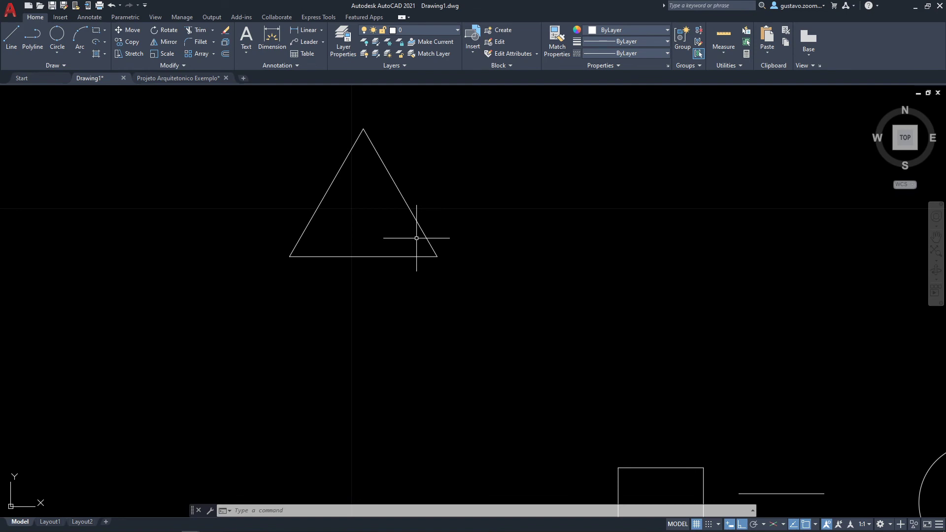
Step: Copy the triangle with its apex as base point and place two copies in a horizontal row to its right
middle_drag(416, 238, 391, 284)
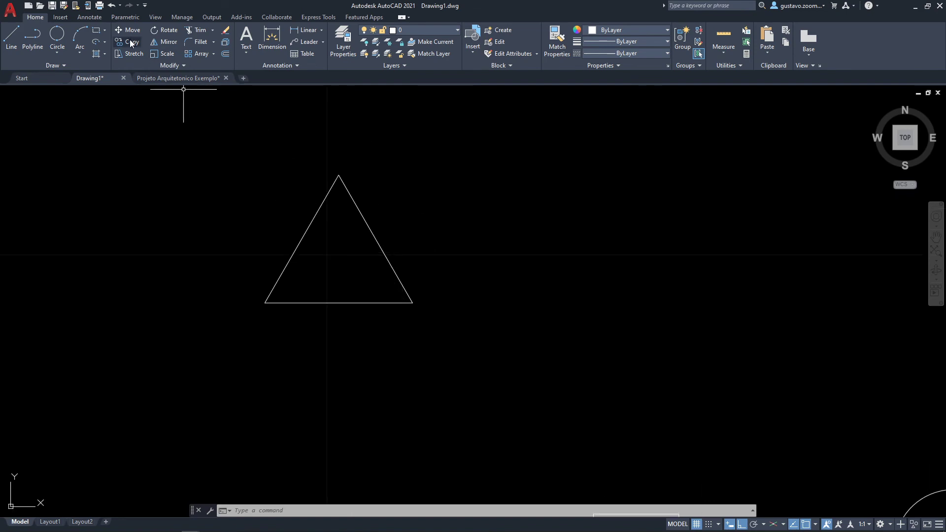
middle_drag(467, 295, 407, 300)
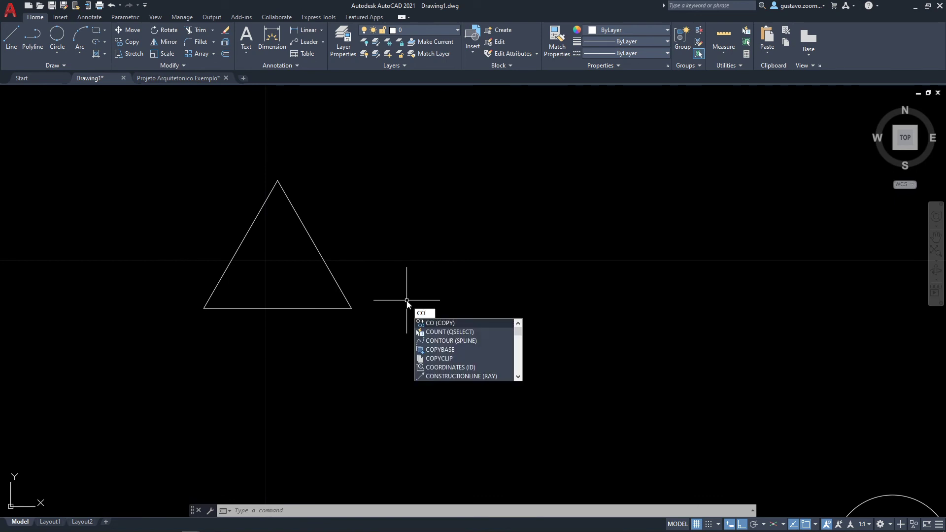
key(Return)
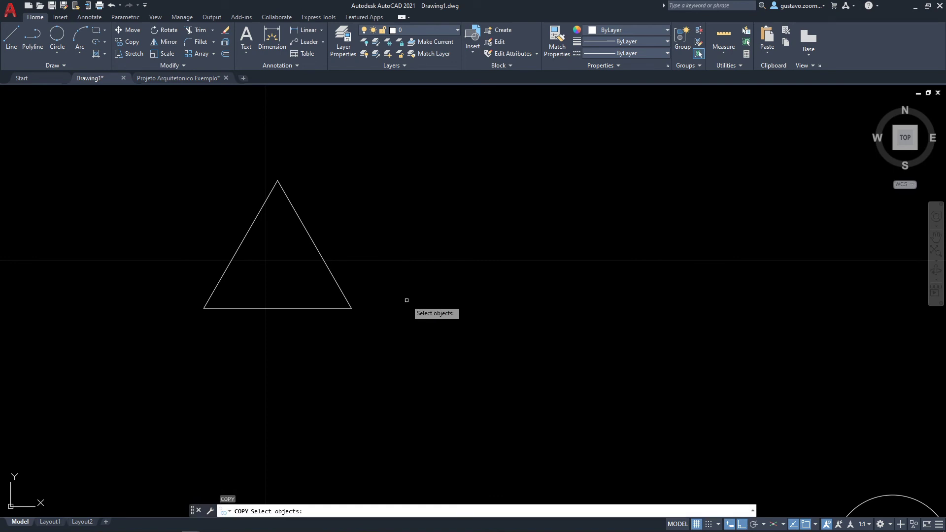
click(323, 261)
middle_drag(445, 292, 415, 304)
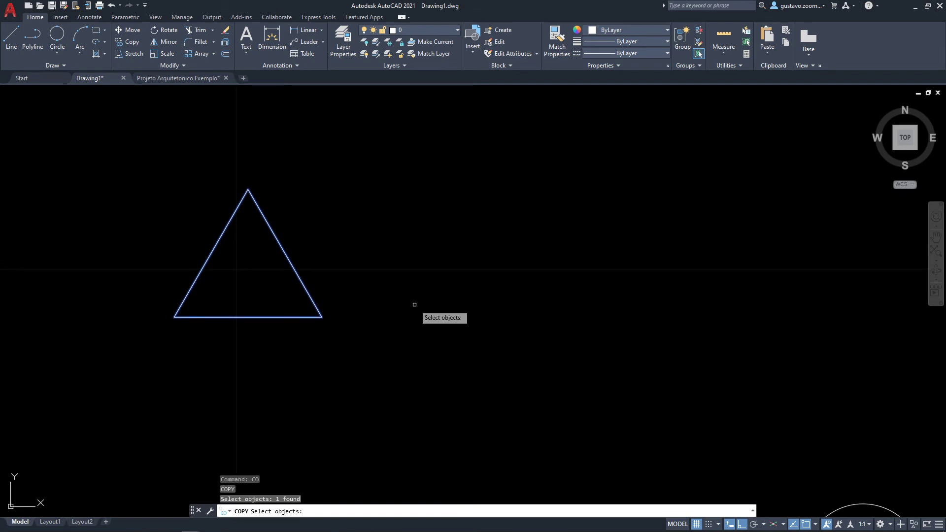
key(Return)
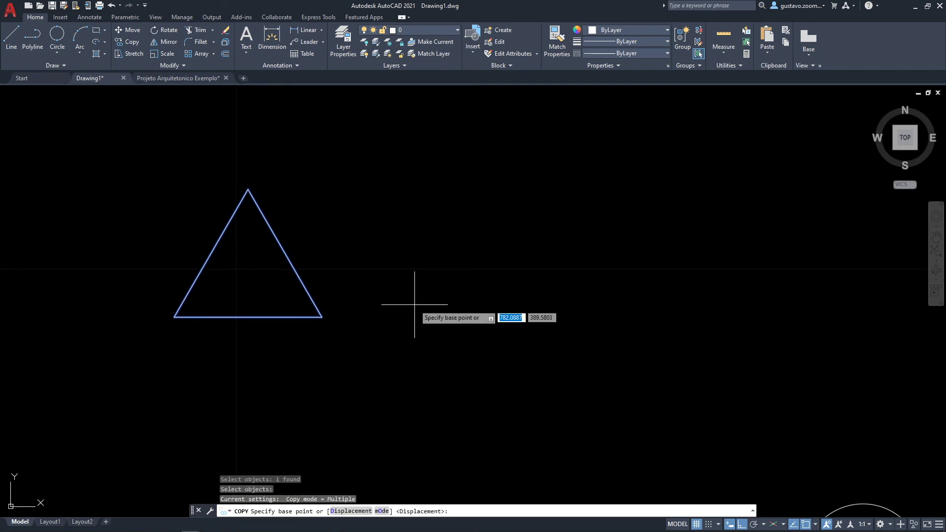
click(248, 189)
middle_drag(523, 186, 306, 200)
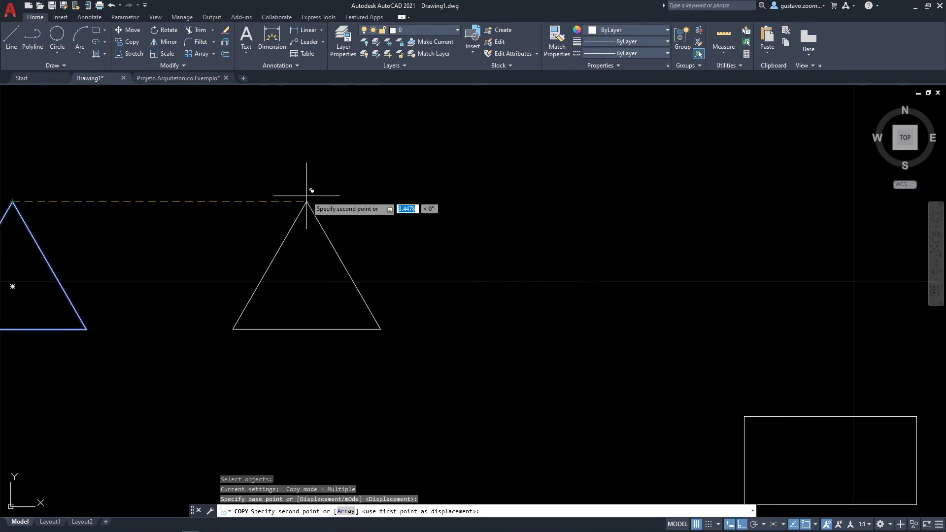
scroll(306, 196, down, 2)
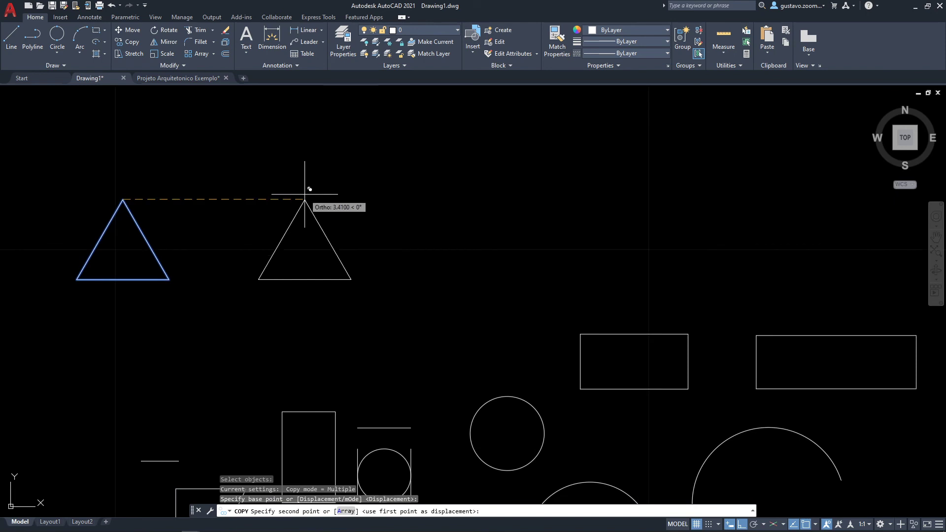
click(408, 196)
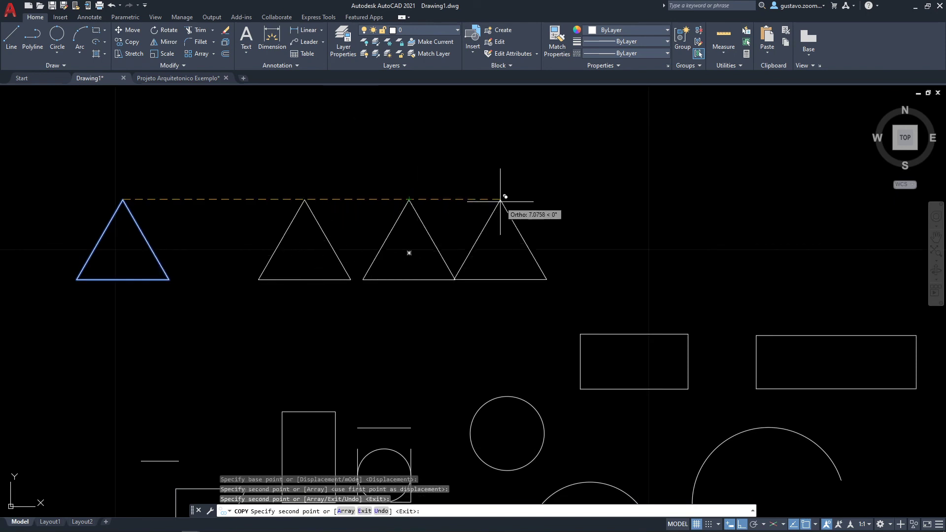
Step: Extend the horizontal row with five more copies of the triangle, spaced freely to the right
click(521, 198)
click(680, 198)
click(801, 198)
middle_drag(799, 250, 563, 246)
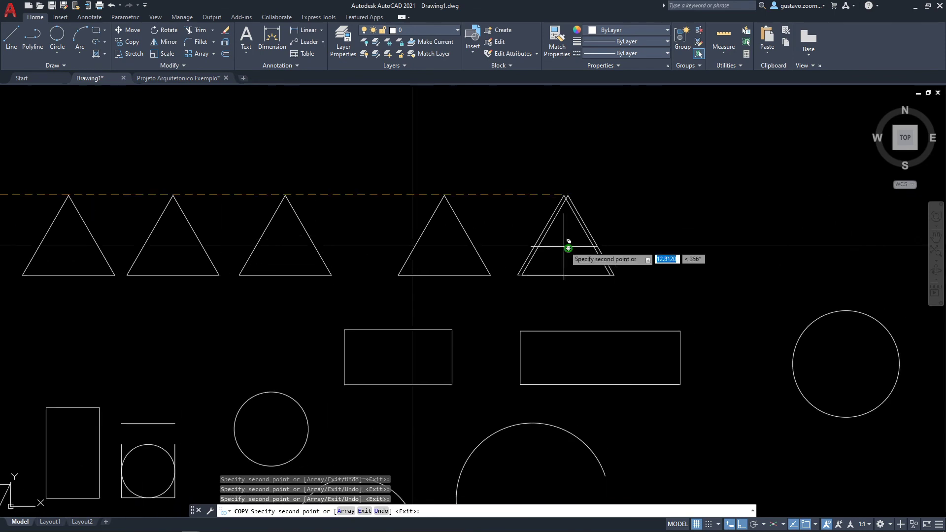
click(682, 195)
click(815, 195)
scroll(759, 202, down, 2)
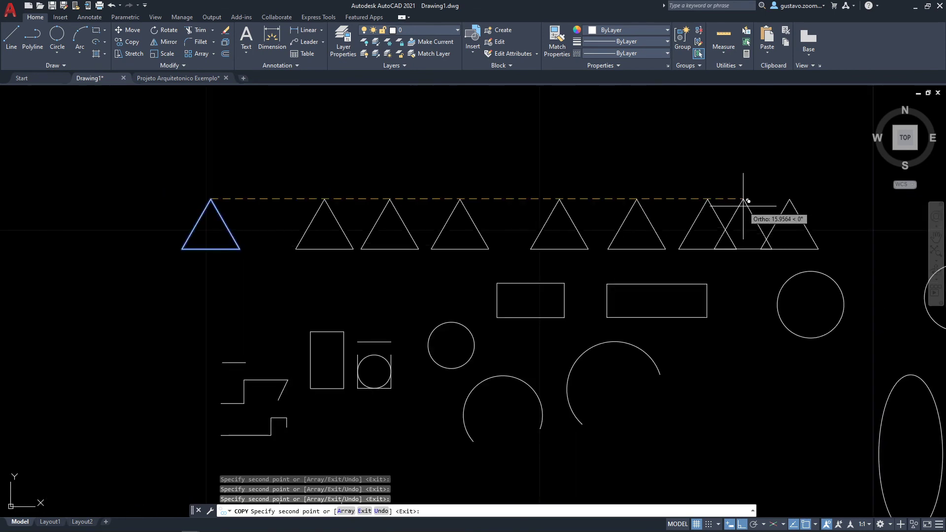
Step: Place five copies of the triangle in a vertical column straight below the original and end the Copy command
scroll(744, 200, down, 2)
click(394, 254)
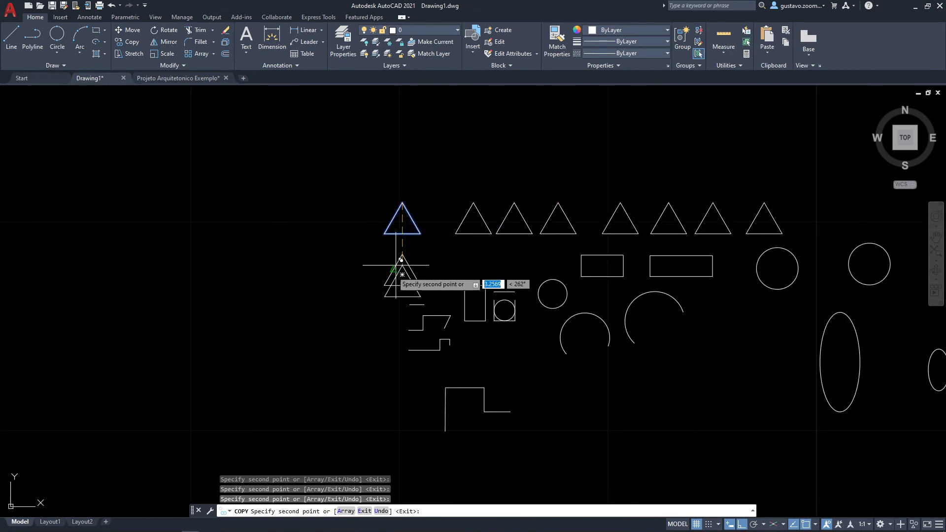
click(382, 298)
click(372, 332)
click(369, 367)
click(391, 404)
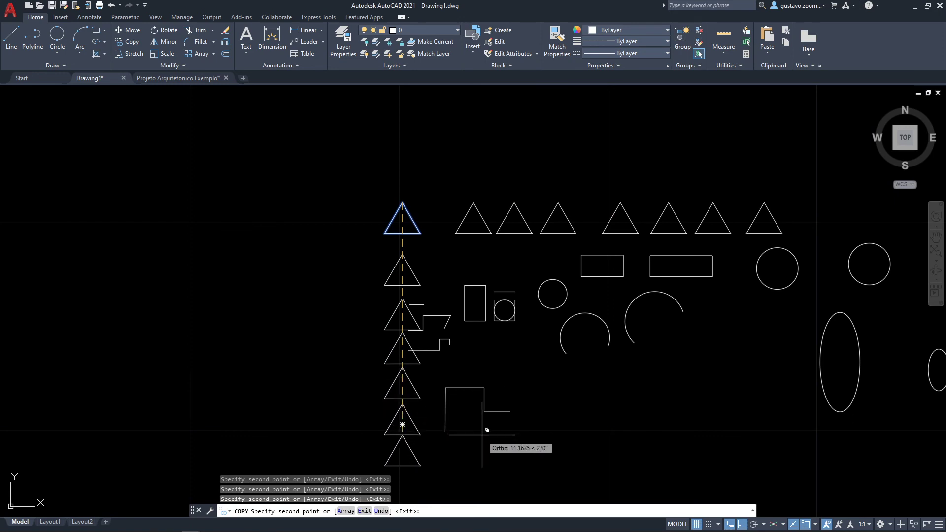
key(Escape)
Step: Draw an open L-shaped polyline of six orthogonal segments in the empty area to the right of the lowest stepped line
middle_drag(493, 301, 379, 288)
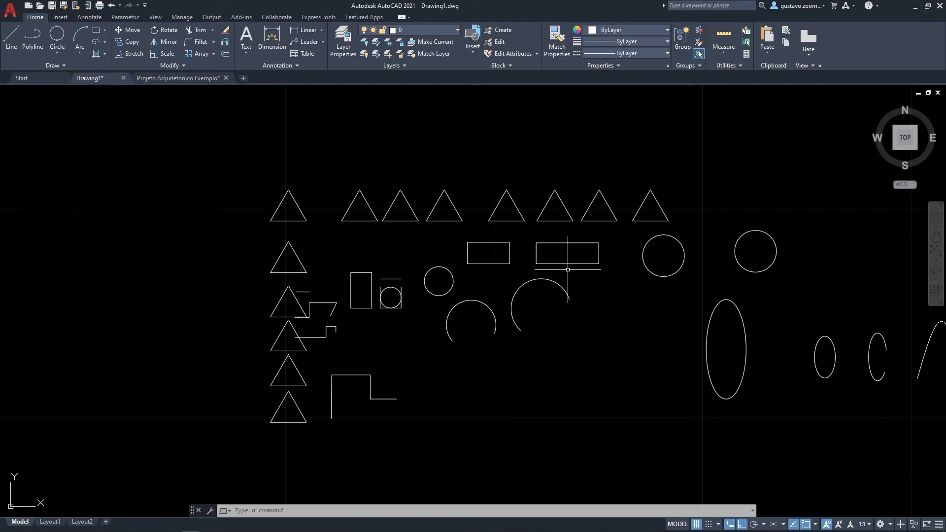
middle_drag(371, 197, 340, 195)
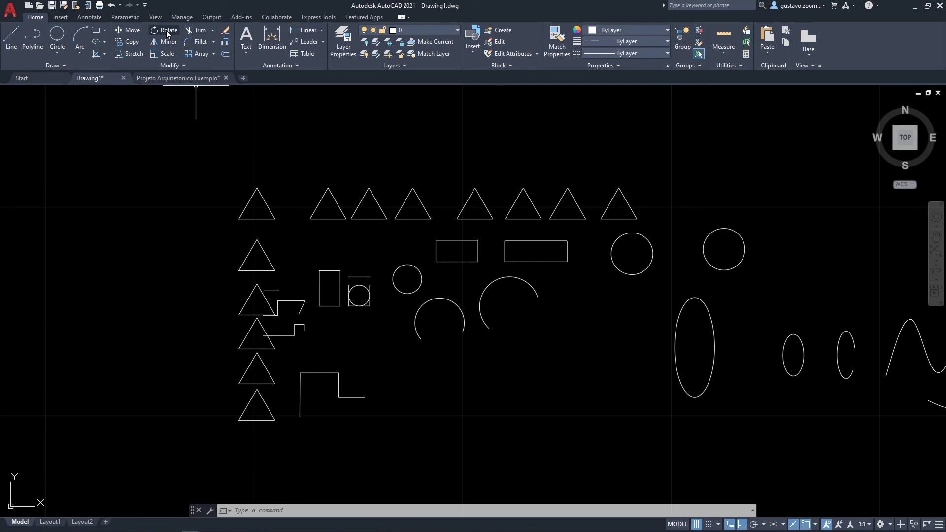
scroll(427, 382, up, 3)
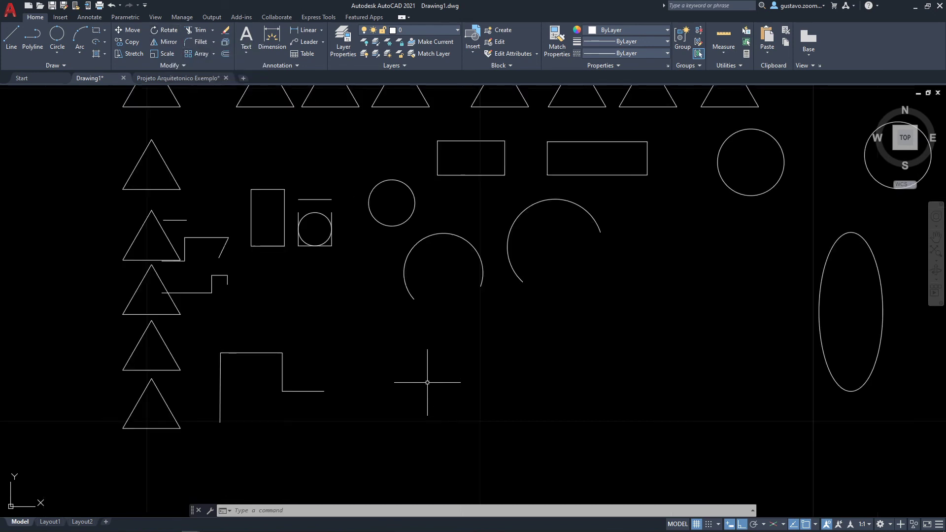
scroll(427, 382, up, 2)
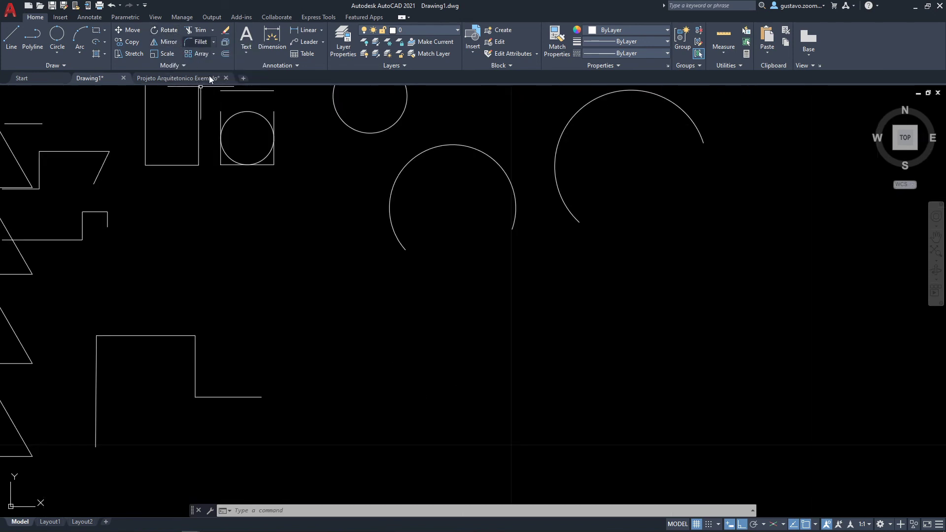
middle_drag(447, 283, 419, 197)
middle_drag(464, 307, 457, 240)
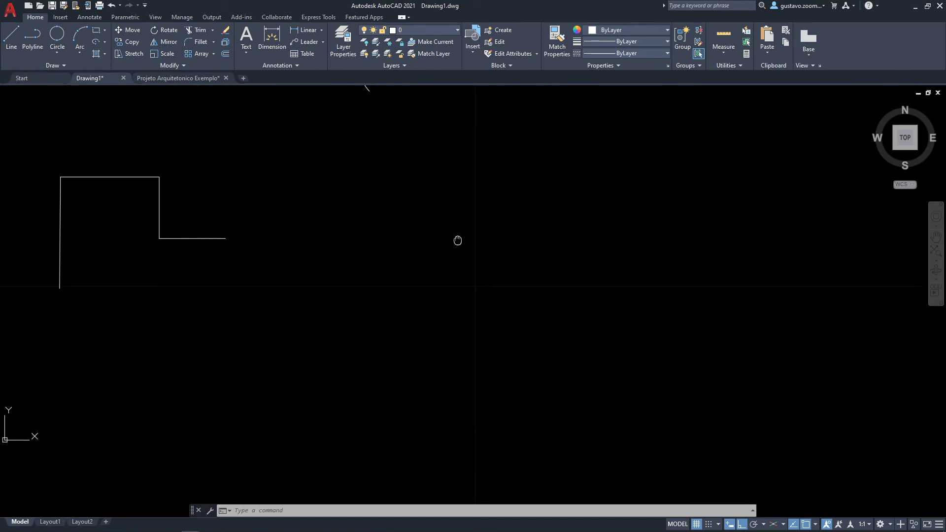
scroll(429, 296, up, 2)
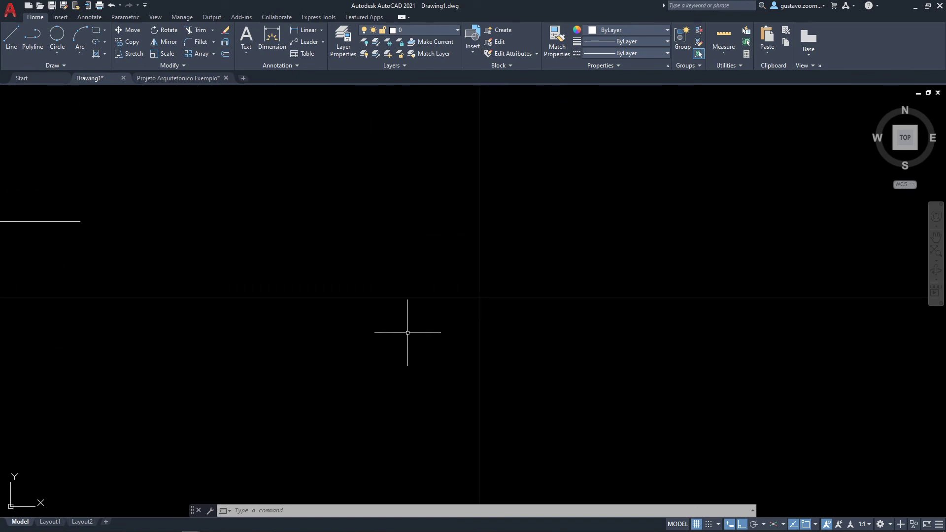
key(Return)
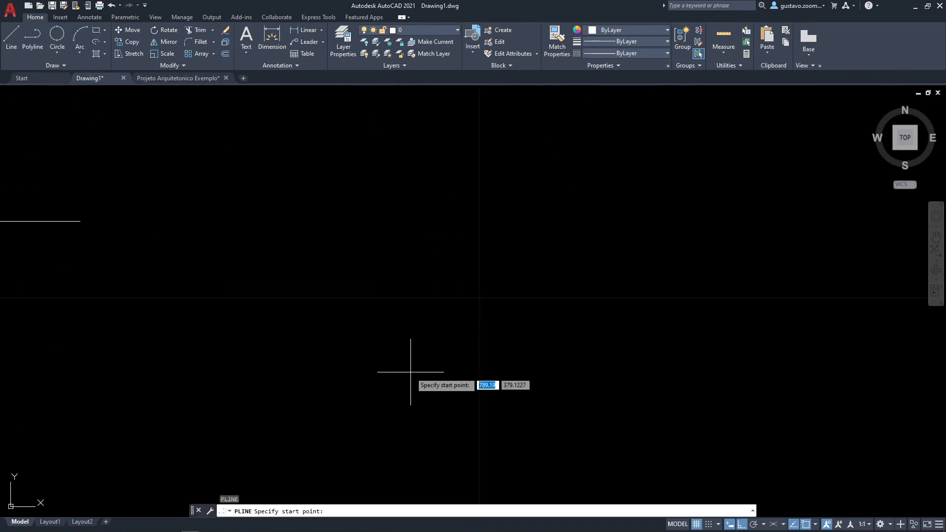
click(411, 372)
click(419, 163)
click(455, 164)
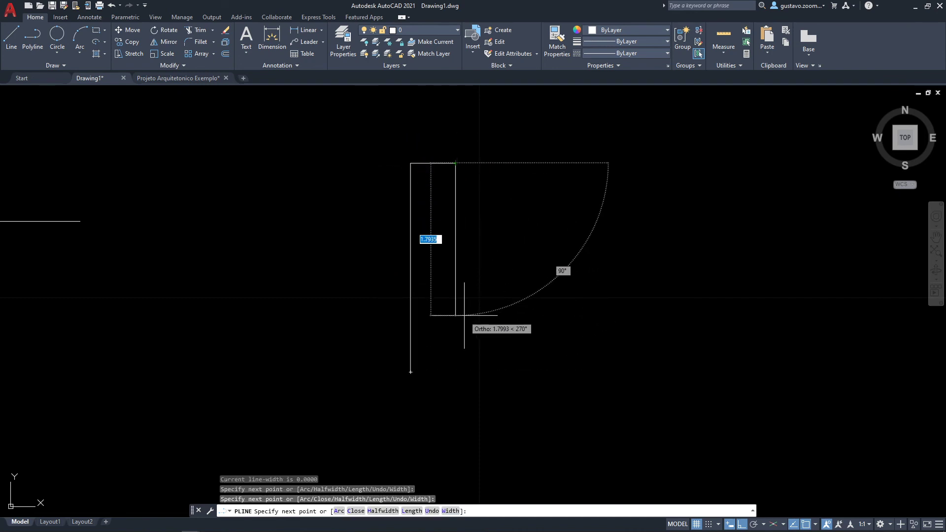
click(456, 315)
click(574, 316)
click(571, 369)
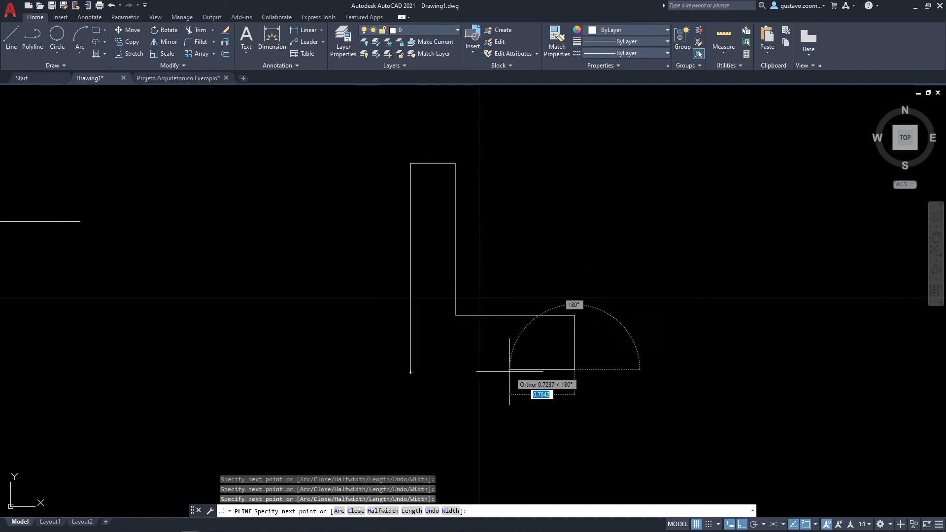
click(480, 370)
key(Return)
Step: Select the new L-shaped polyline with a crossing box over its right corner, and clear the selection
middle_drag(584, 282, 498, 308)
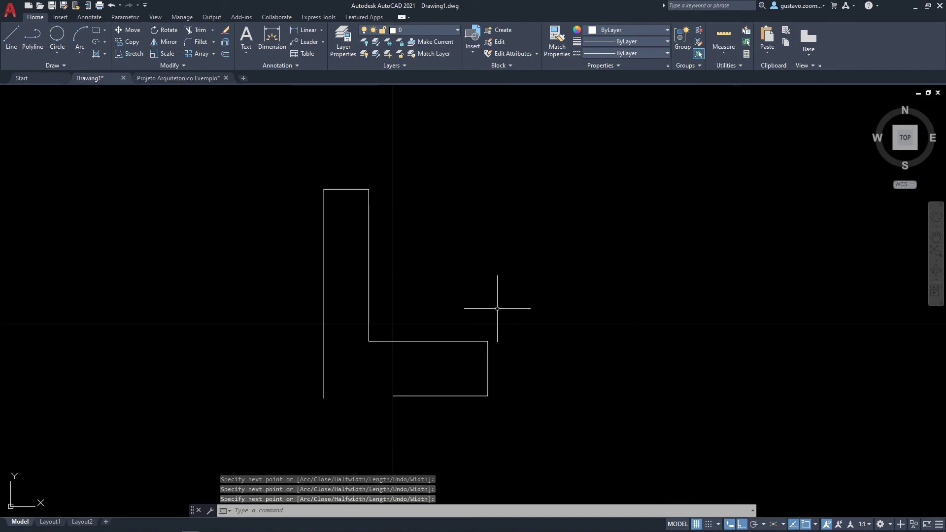
middle_drag(501, 323, 518, 312)
click(524, 350)
click(507, 332)
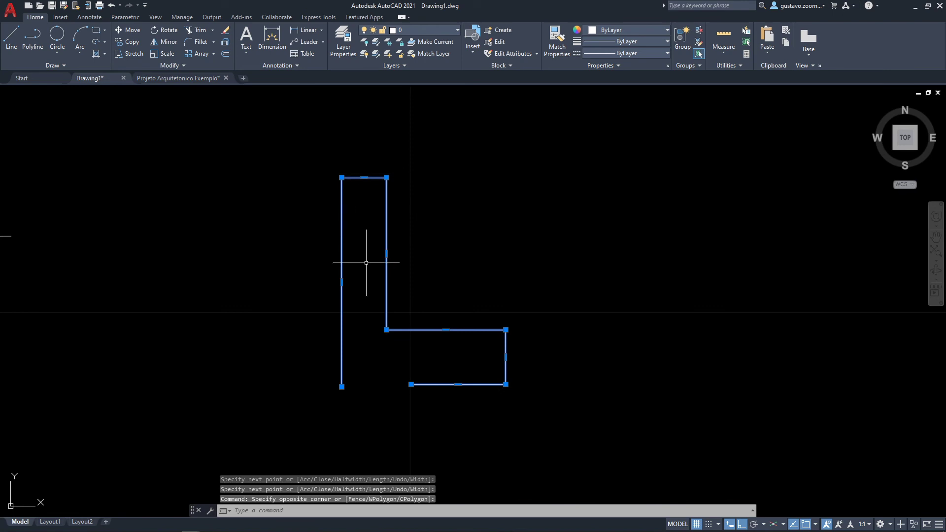
key(Escape)
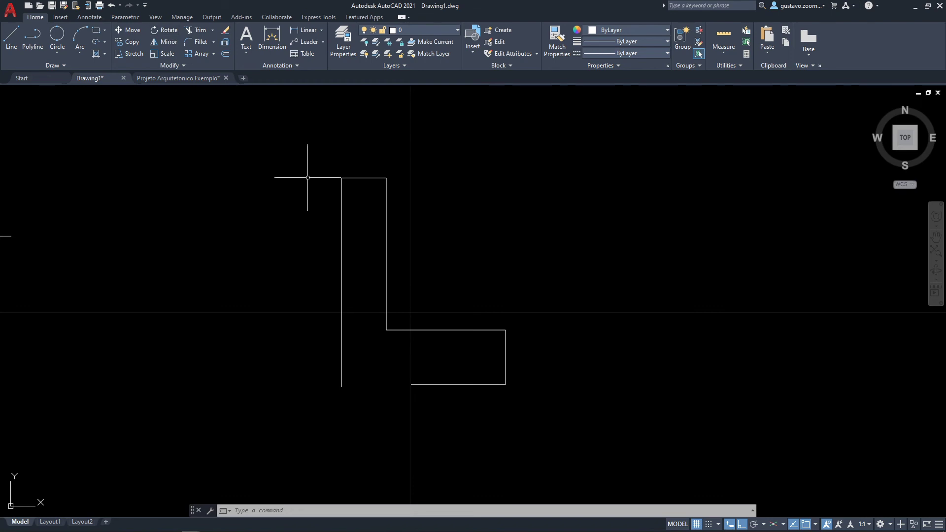
Step: Try a freehand clockwise rotation of the L-shaped polyline about the lower end of its long segment with Ortho off, and undo it
key(Return)
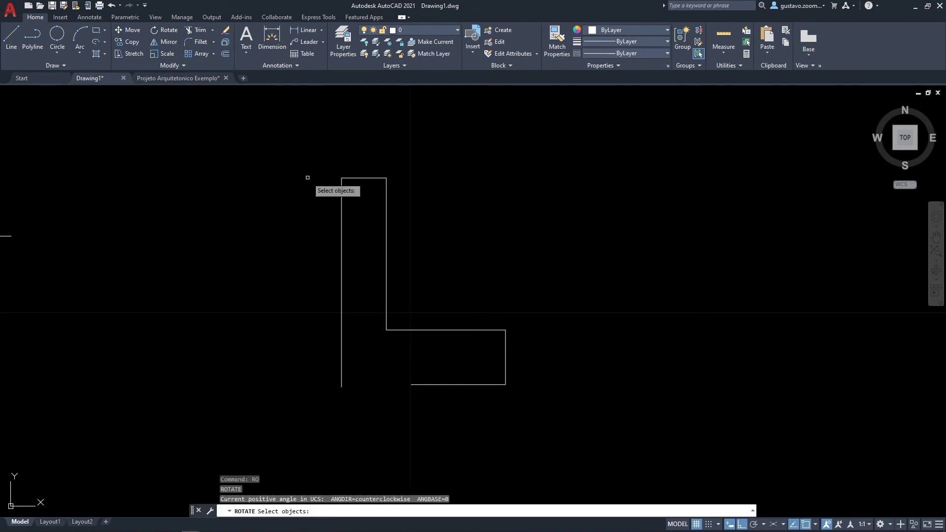
click(308, 178)
click(571, 422)
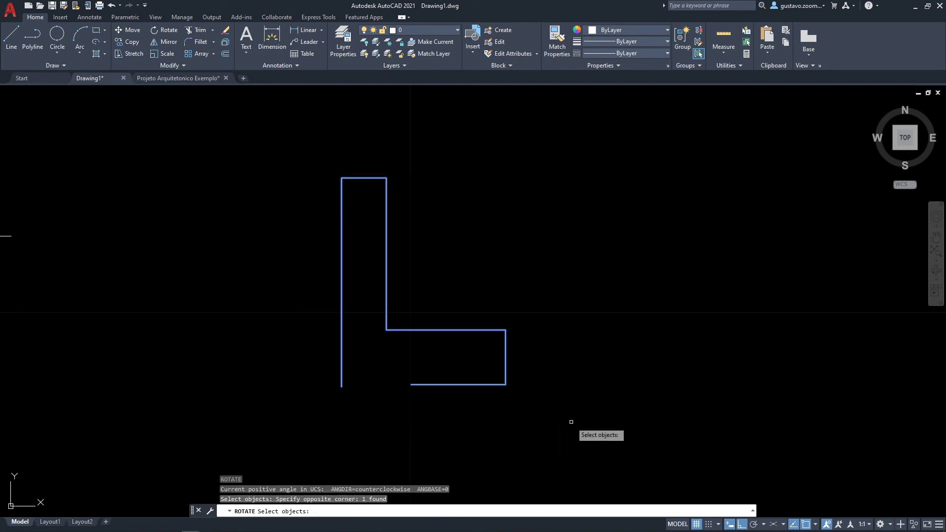
key(Return)
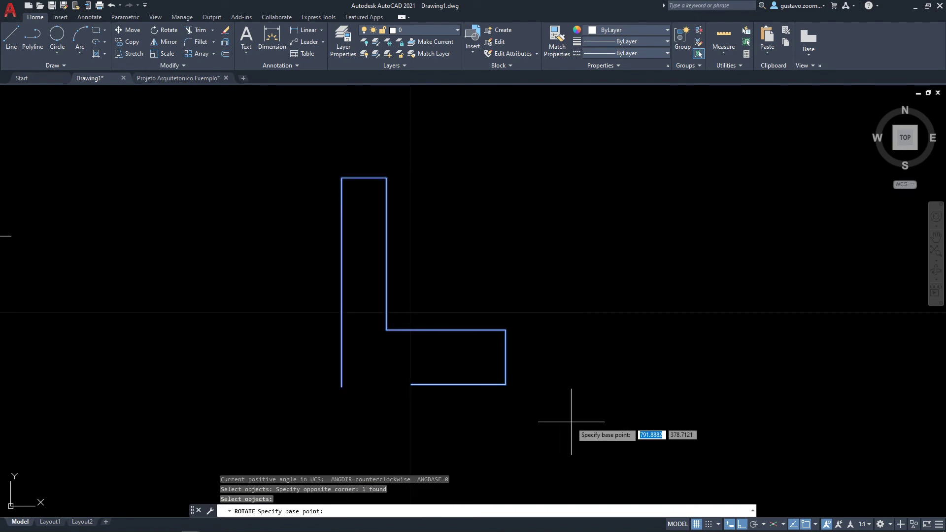
click(341, 387)
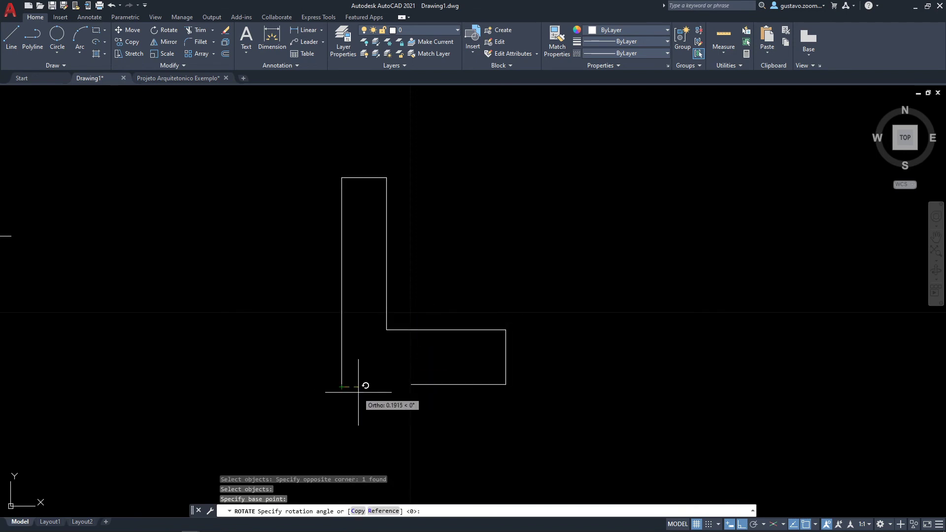
middle_drag(358, 393, 512, 342)
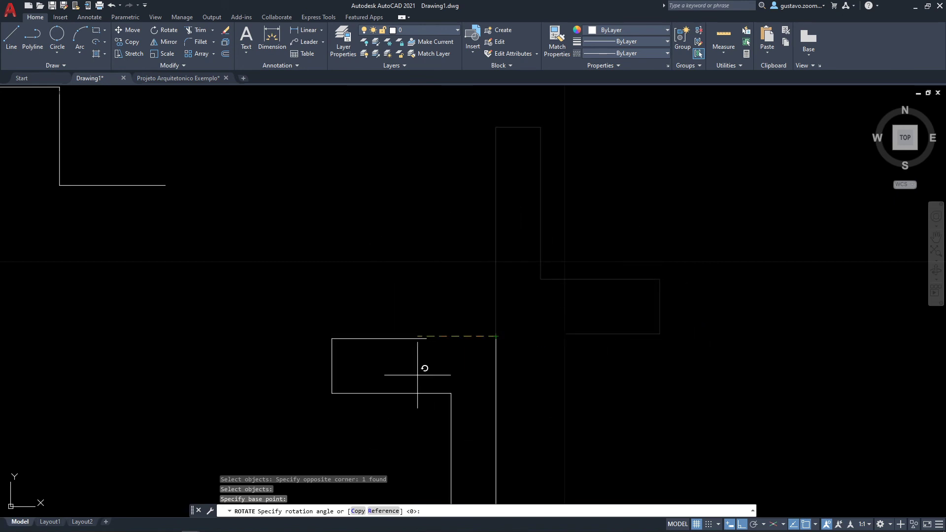
click(740, 526)
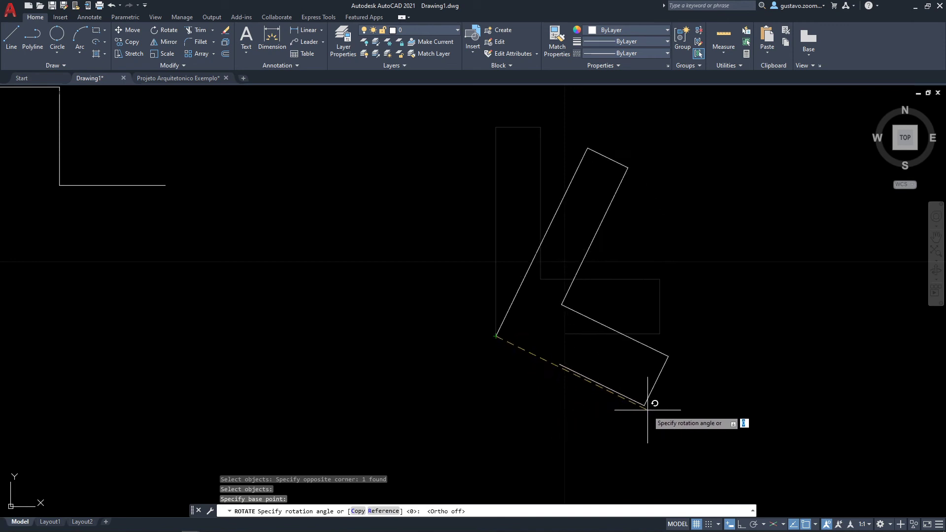
click(679, 414)
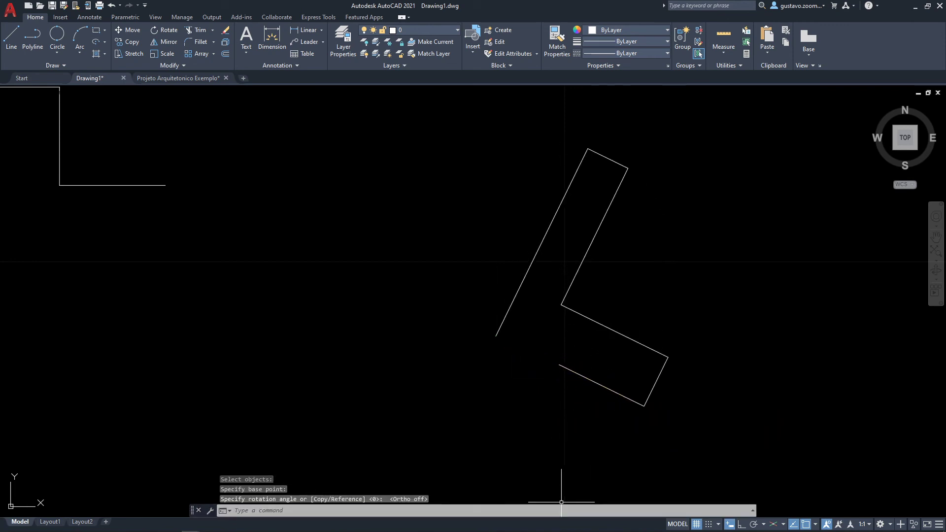
middle_drag(636, 435, 571, 437)
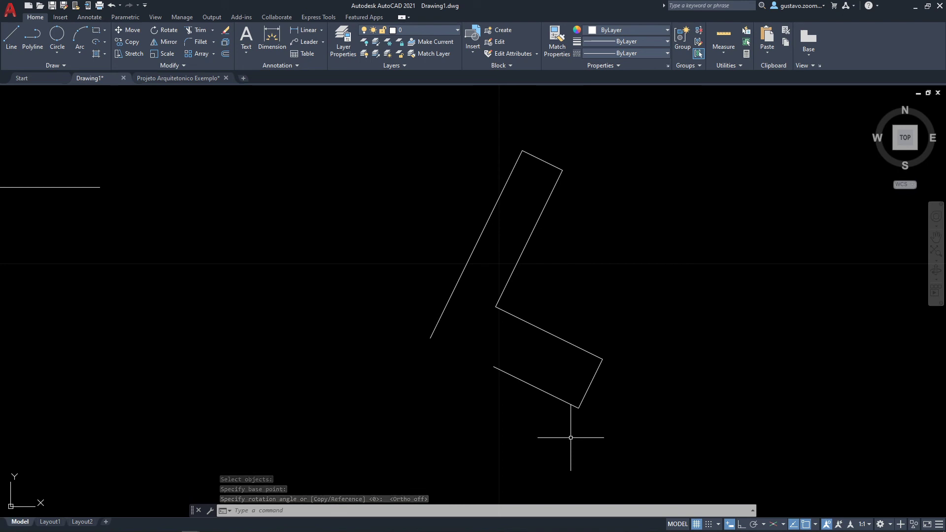
key(ctrl+z)
key(ctrl+z)
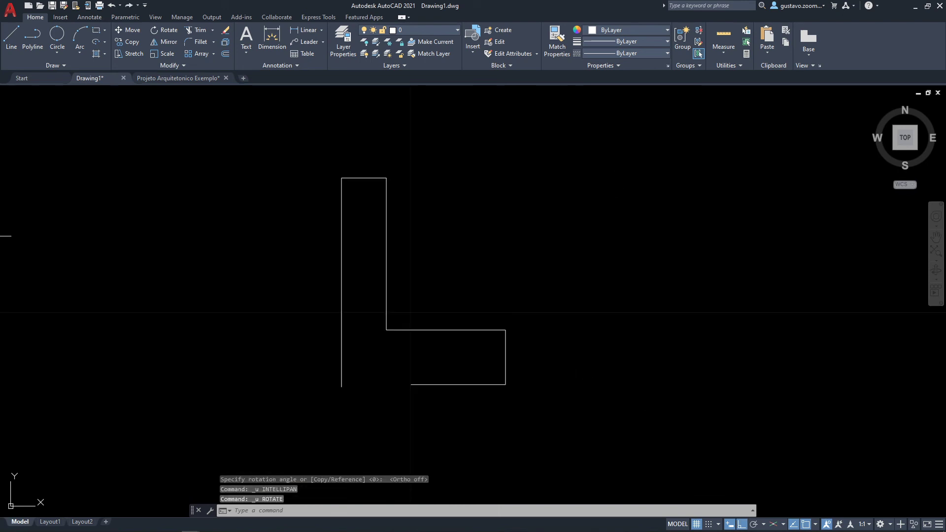
Step: Rotate the L-shaped polyline by 30 degrees about the lower end of its long segment, with Ortho turned off
middle_drag(553, 299, 563, 307)
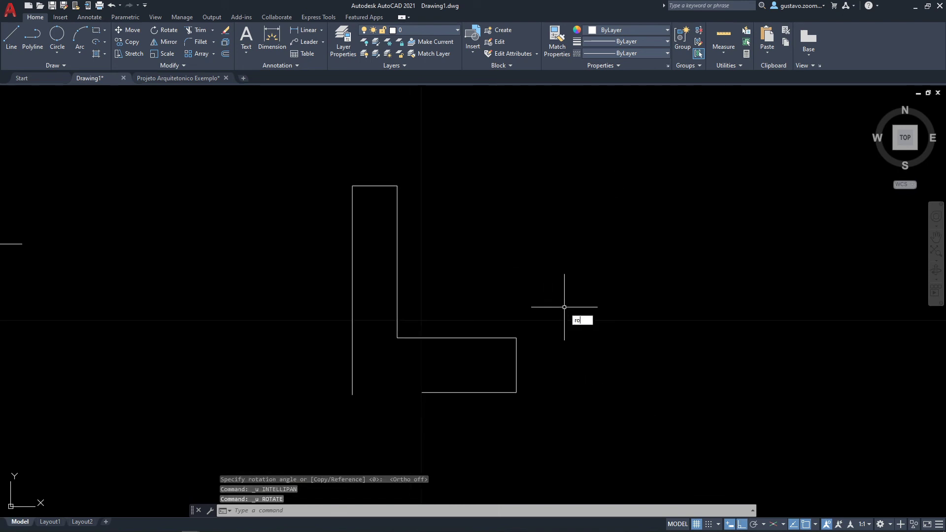
key(Return)
click(528, 374)
click(500, 339)
key(Return)
click(353, 395)
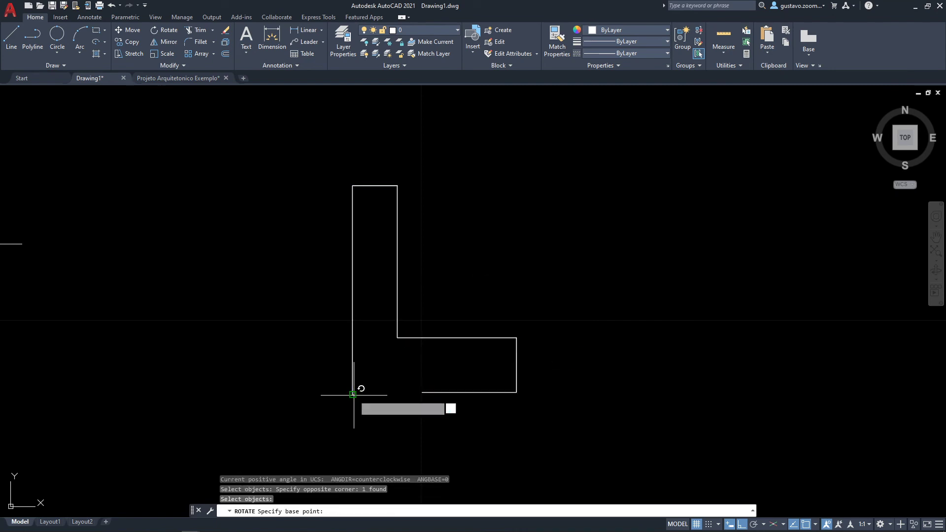
click(354, 395)
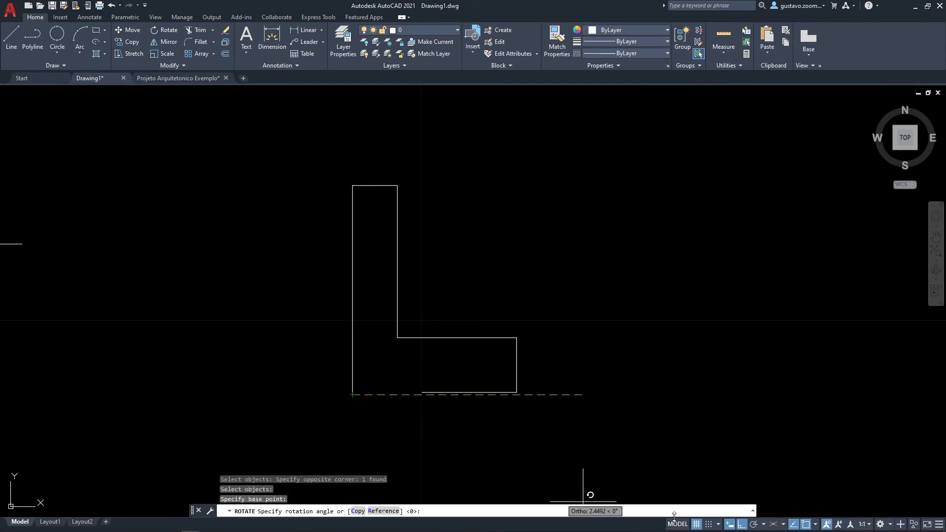
middle_drag(759, 395, 734, 321)
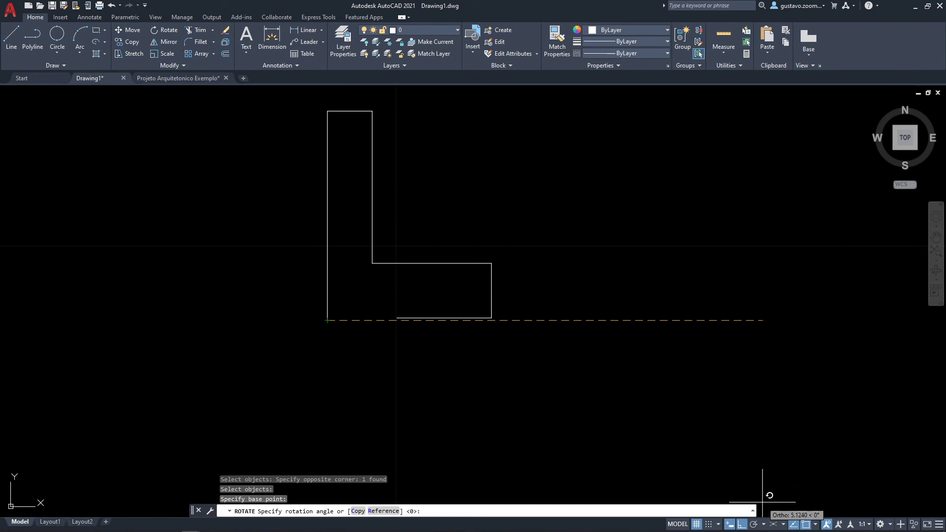
click(741, 523)
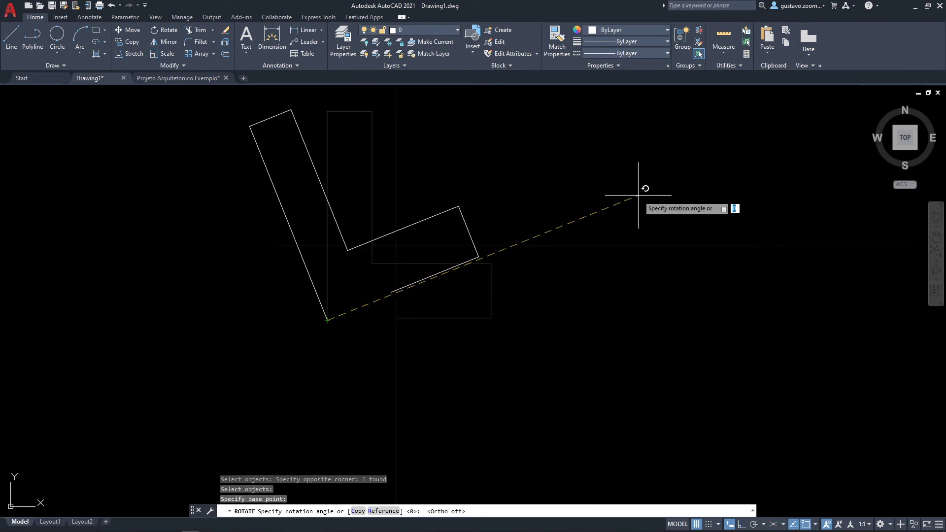
middle_drag(638, 297, 661, 363)
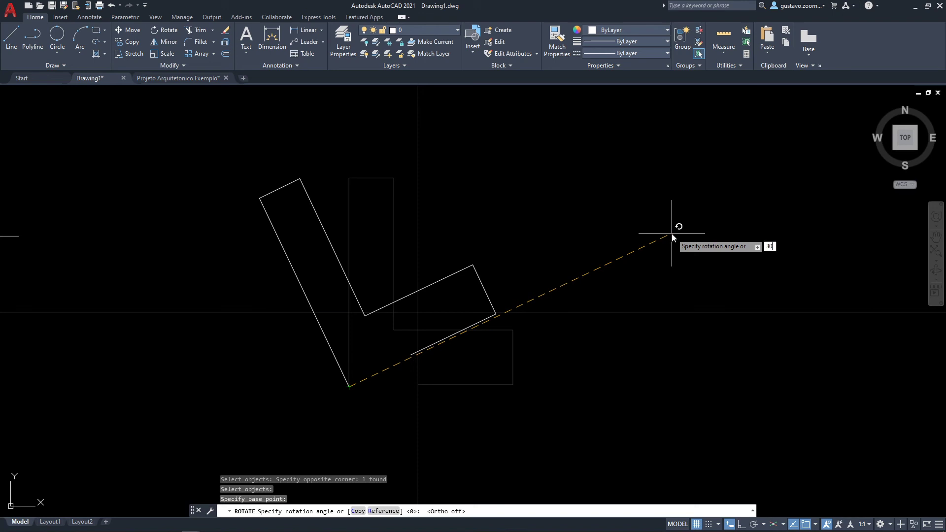
key(Return)
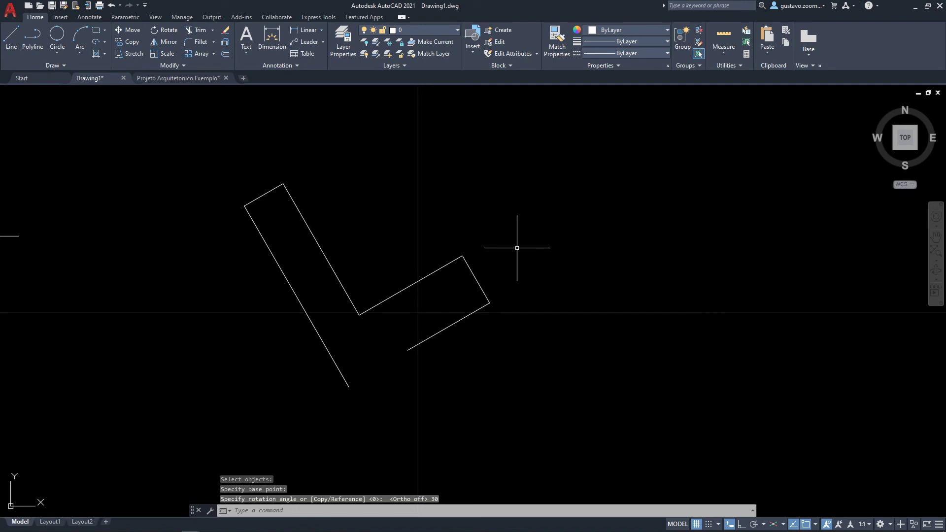
middle_drag(533, 321, 578, 309)
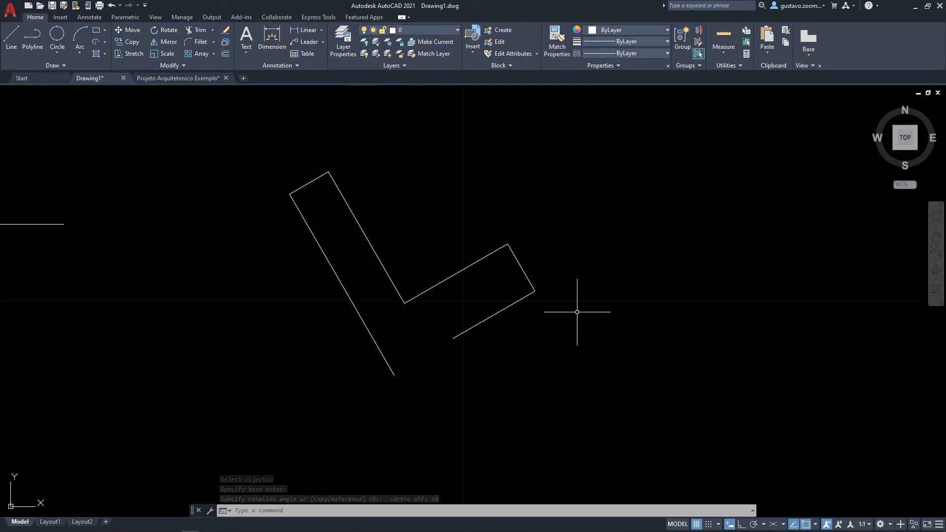
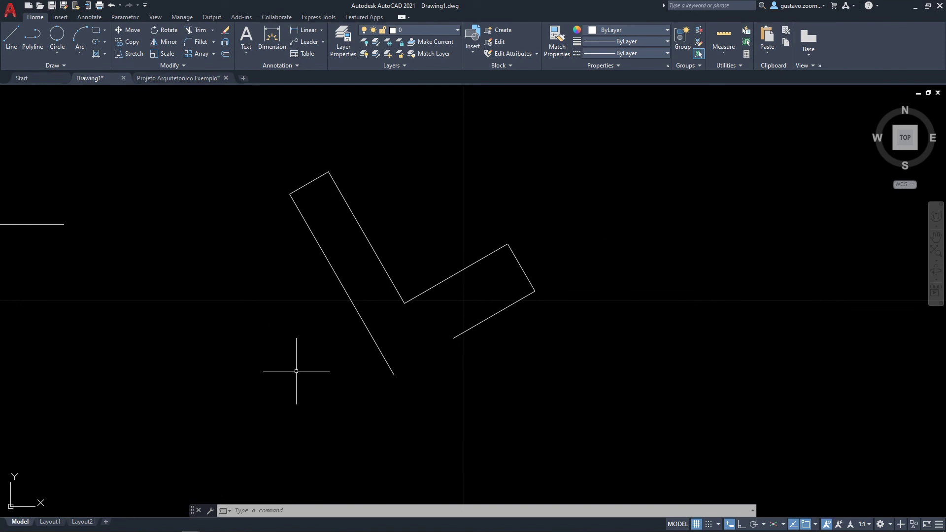
Step: Copy the tilted L-shaped polyline once into the empty area to its right and end the Copy command
middle_drag(382, 383, 325, 372)
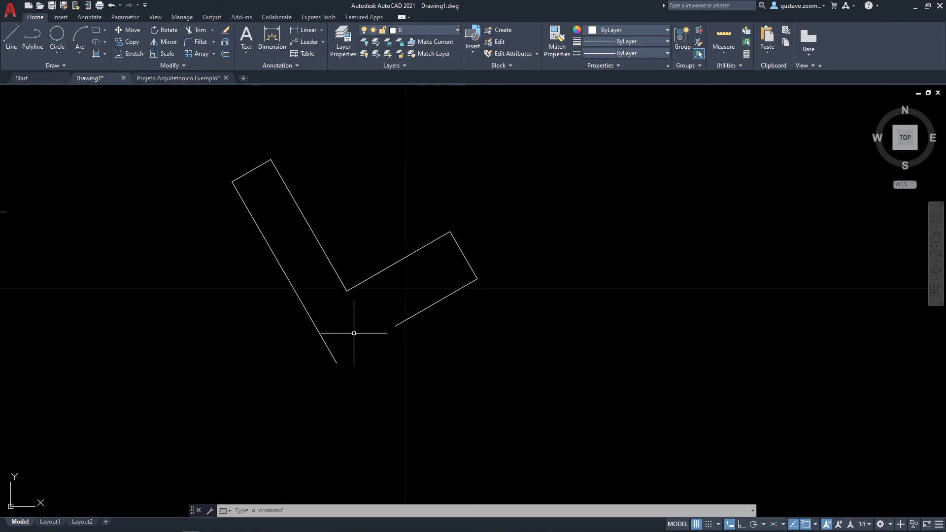
key(o)
key(Return)
click(400, 344)
click(352, 288)
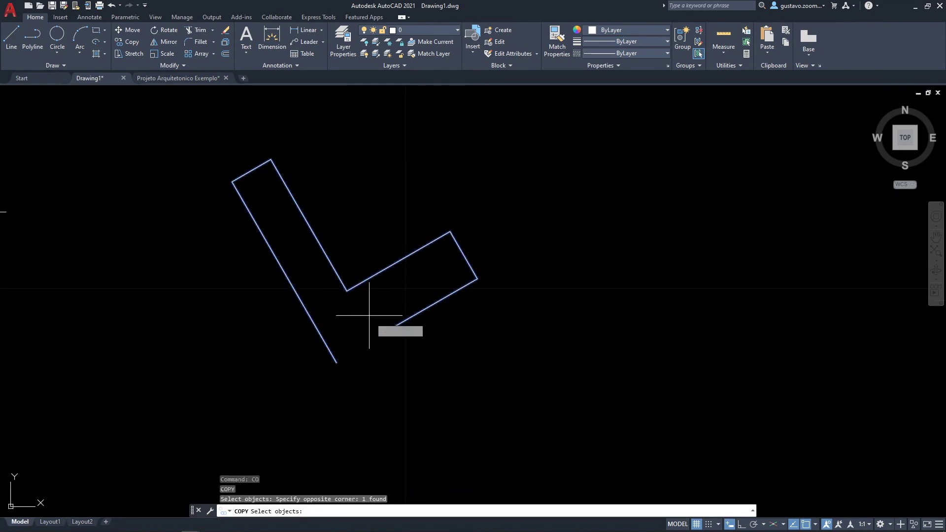
key(Return)
click(372, 320)
click(689, 356)
key(Escape)
Step: Rotate the copied polyline by -30 degrees about the lower end of its long segment
middle_drag(715, 346, 512, 334)
text(ro)
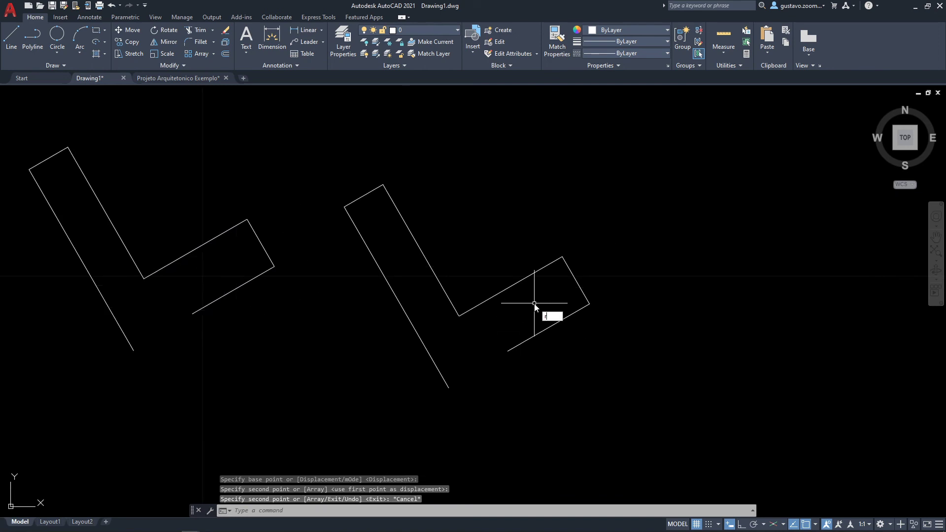
key(Return)
click(558, 303)
click(496, 254)
key(Return)
click(449, 388)
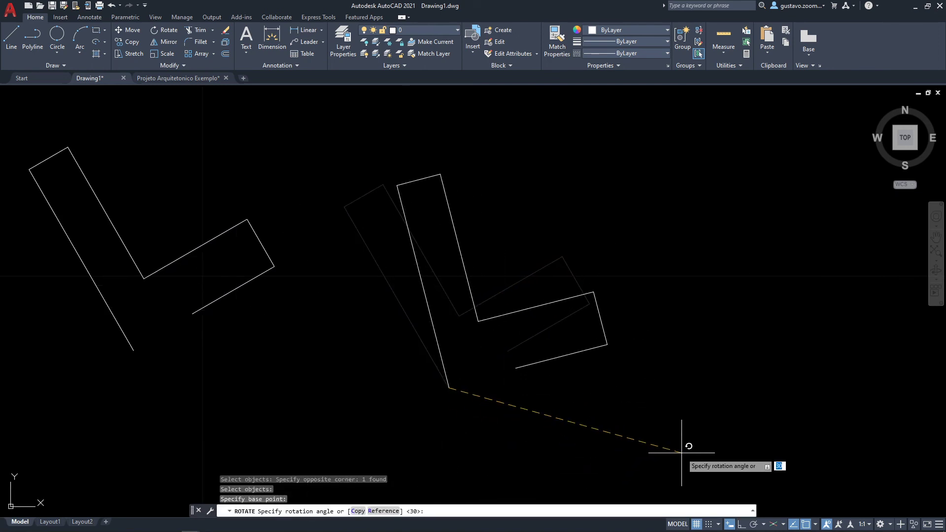
text(-30)
key(Return)
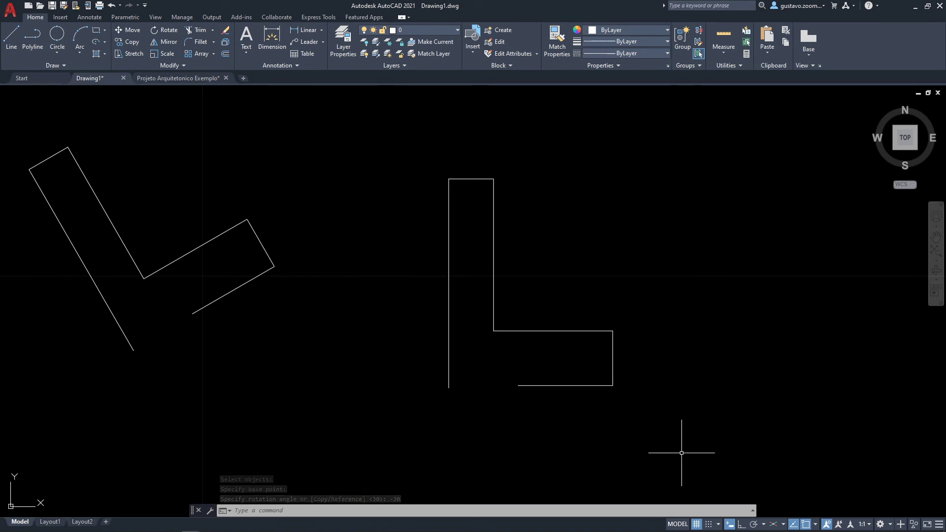
Step: Delete the upright copy of the L-shaped polyline, selecting it with a crossing box over its right corner
middle_drag(673, 449, 717, 461)
click(699, 433)
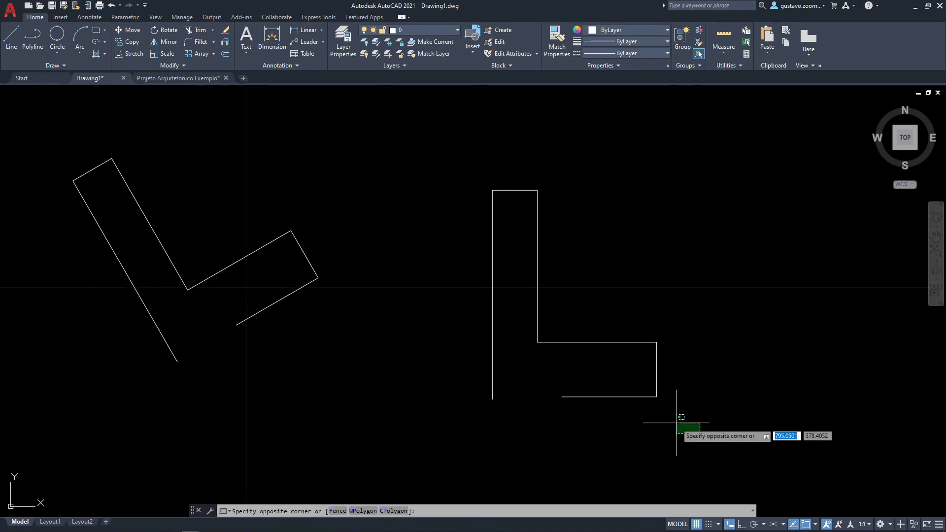
click(601, 297)
middle_drag(411, 352, 766, 350)
key(Delete)
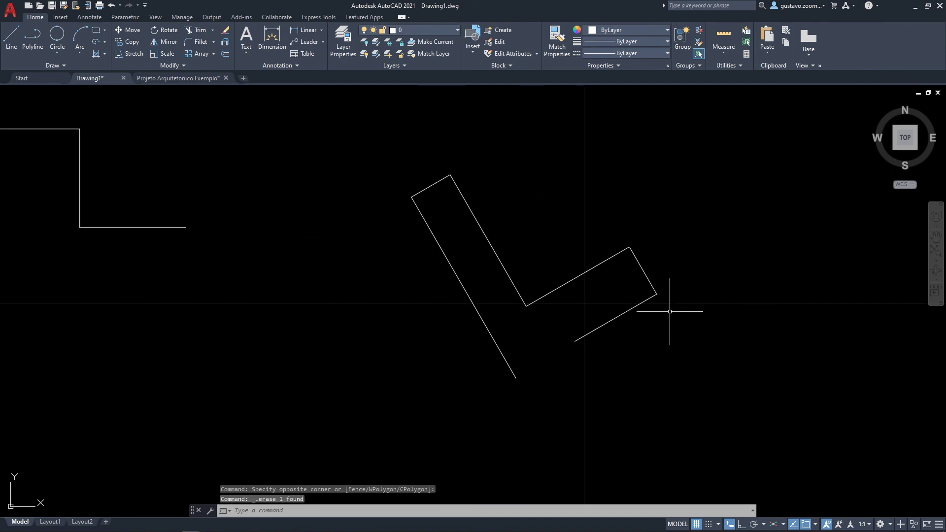
Step: Move the tilted L-shaped polyline freely to the right, away from the stepped line
text(m)
key(Return)
click(598, 331)
drag(581, 309, 568, 364)
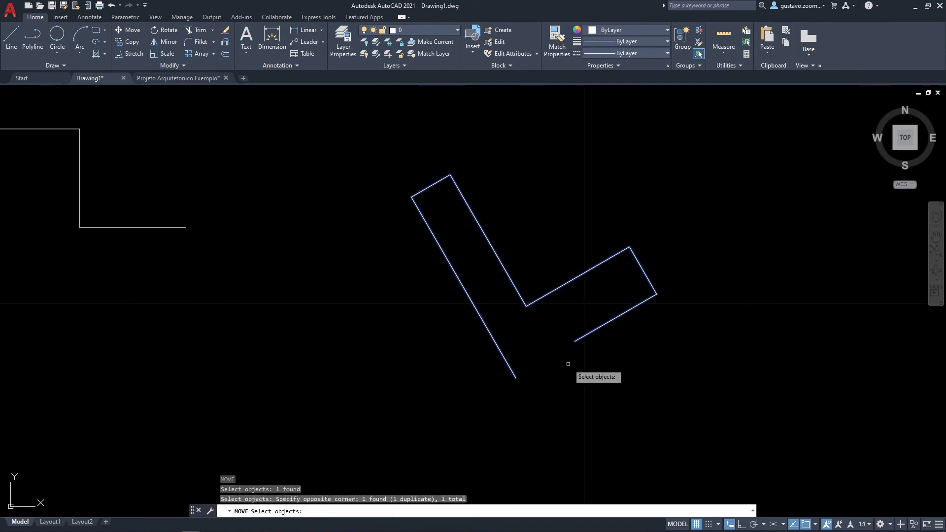
key(Return)
click(568, 363)
click(766, 380)
key(Escape)
middle_drag(813, 390, 654, 416)
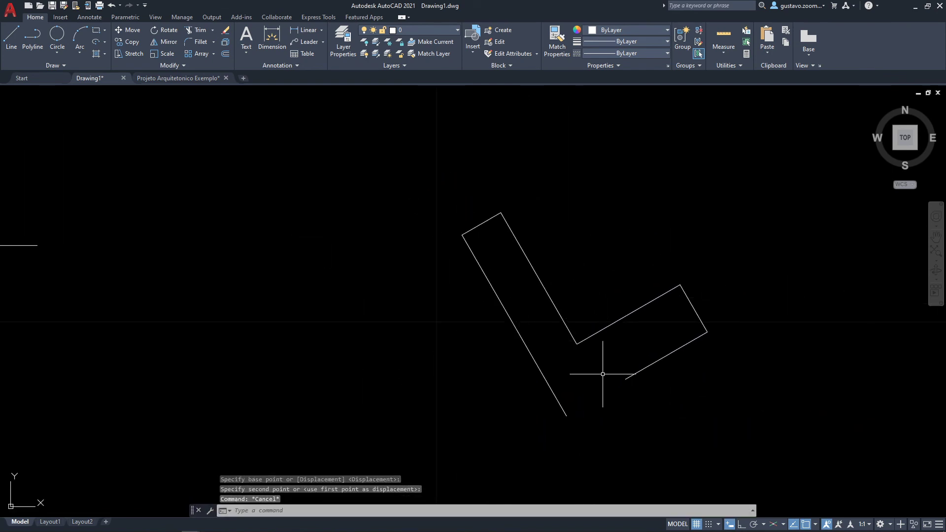
Step: With Ortho on, mirror the tilted L-shaped polyline about a vertical line through its upper-left corner, keeping the source object
middle_drag(603, 374, 547, 327)
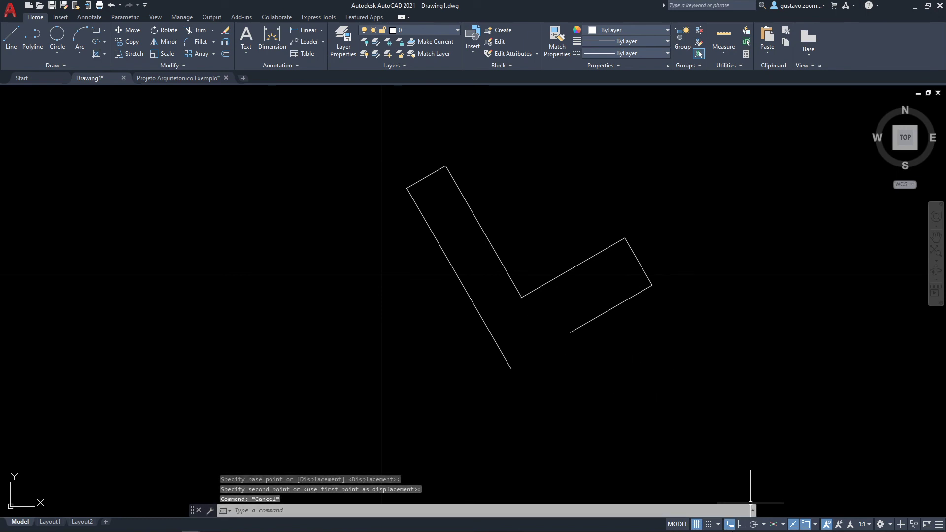
click(741, 524)
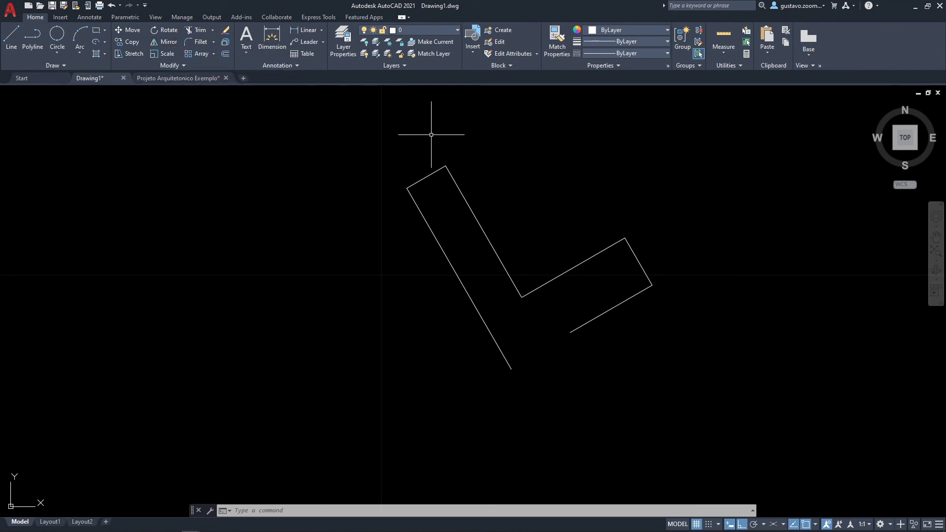
middle_drag(431, 134, 468, 169)
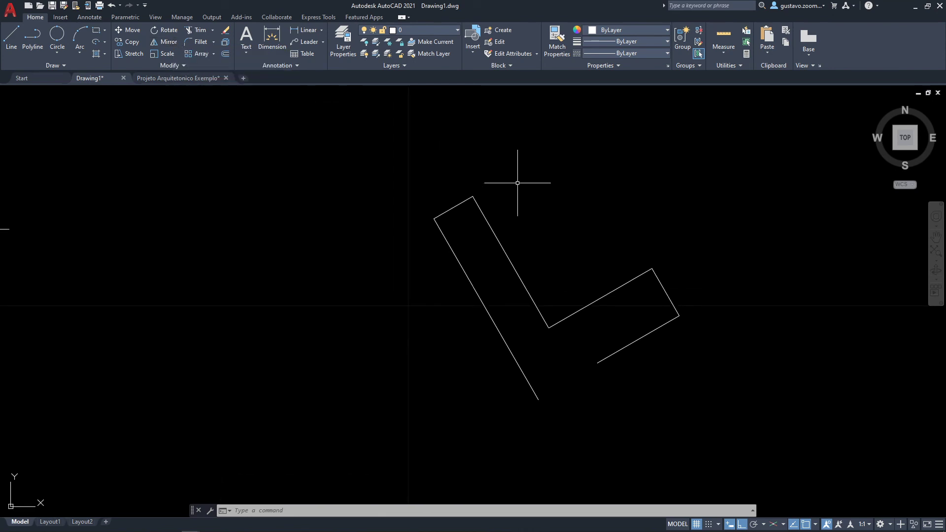
key(Return)
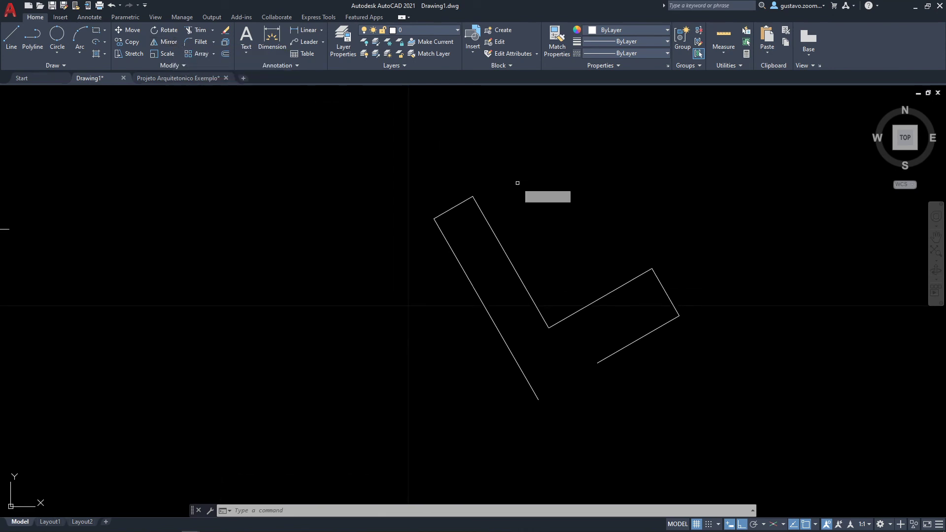
click(442, 213)
key(Return)
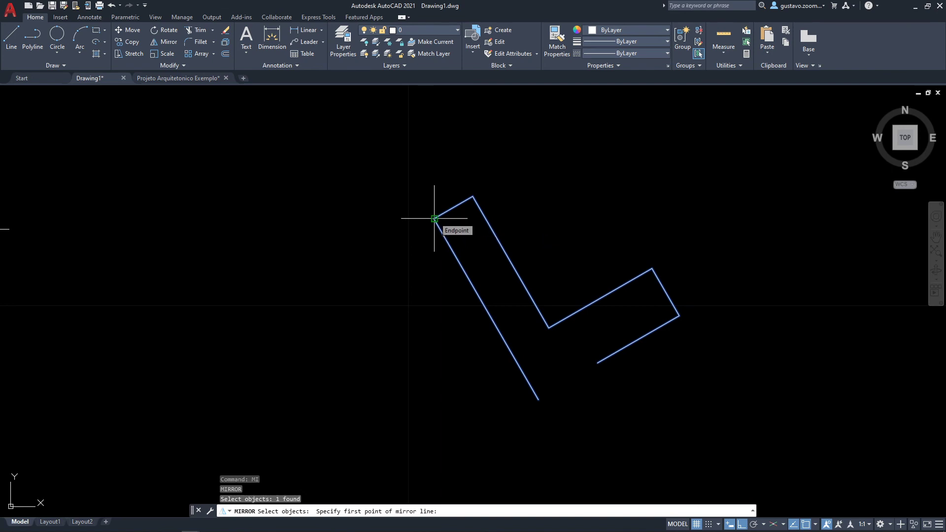
click(434, 219)
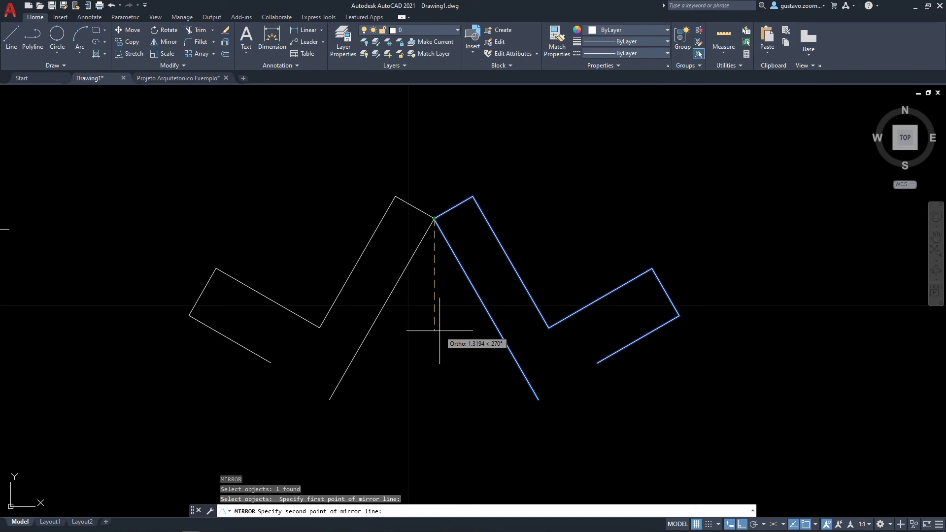
scroll(439, 331, up, 2)
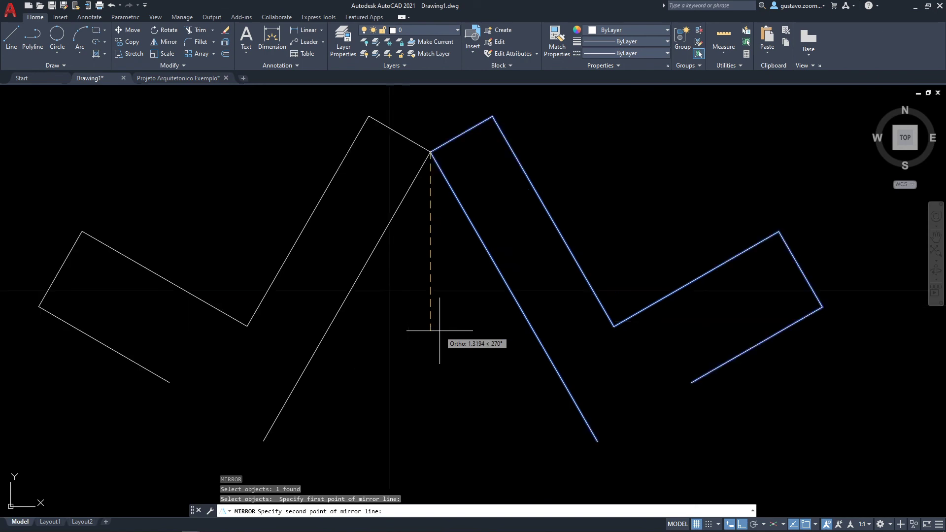
click(439, 331)
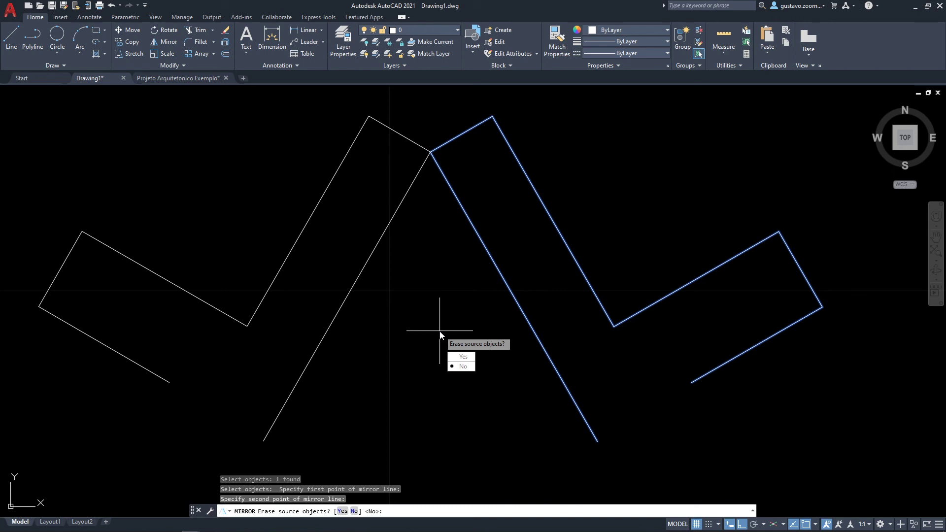
click(460, 366)
scroll(414, 237, down, 2)
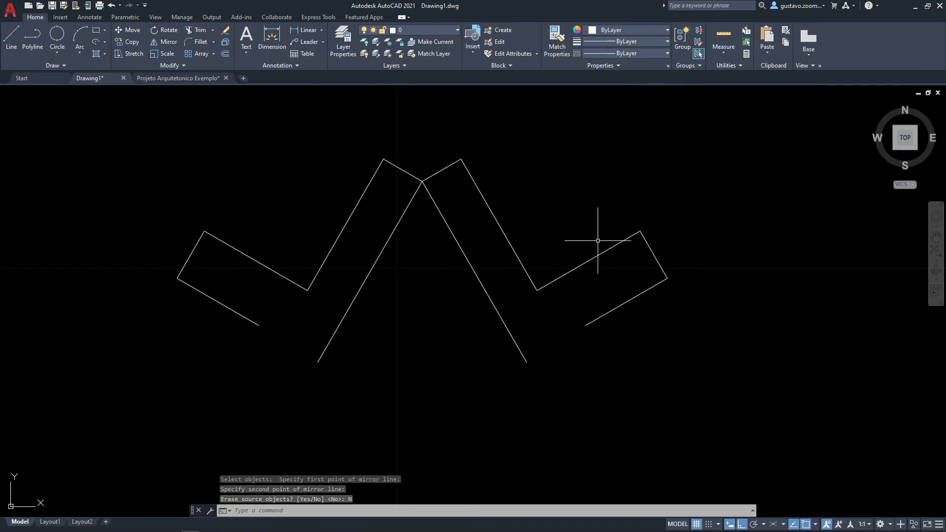
Step: Mirror both L-shaped polylines downward about a horizontal line through the lower end of the long segment, erasing the source objects
middle_drag(643, 270, 640, 285)
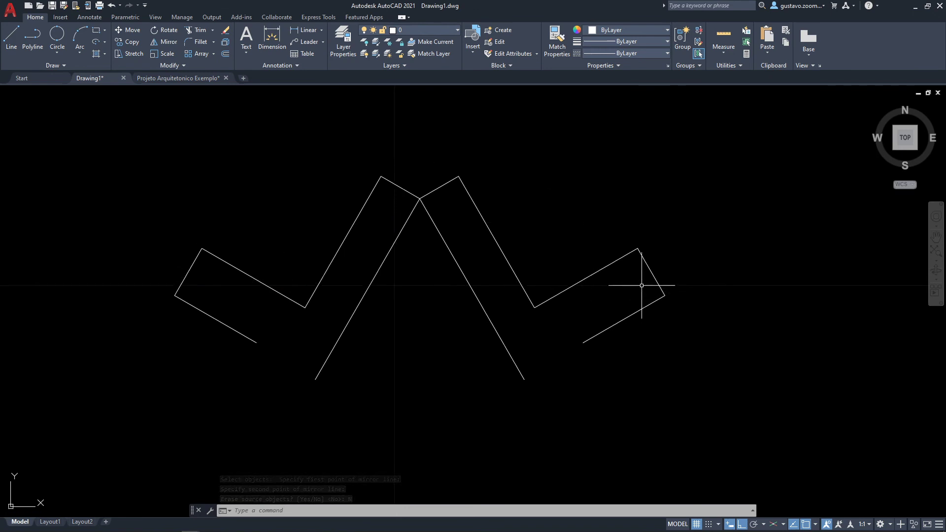
text(MI)
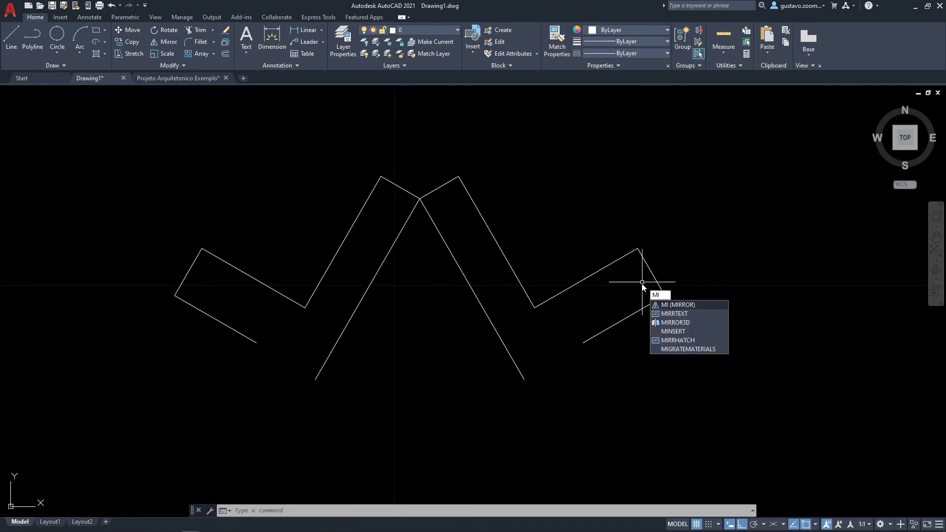
key(Return)
click(707, 348)
click(397, 258)
middle_drag(560, 380, 463, 313)
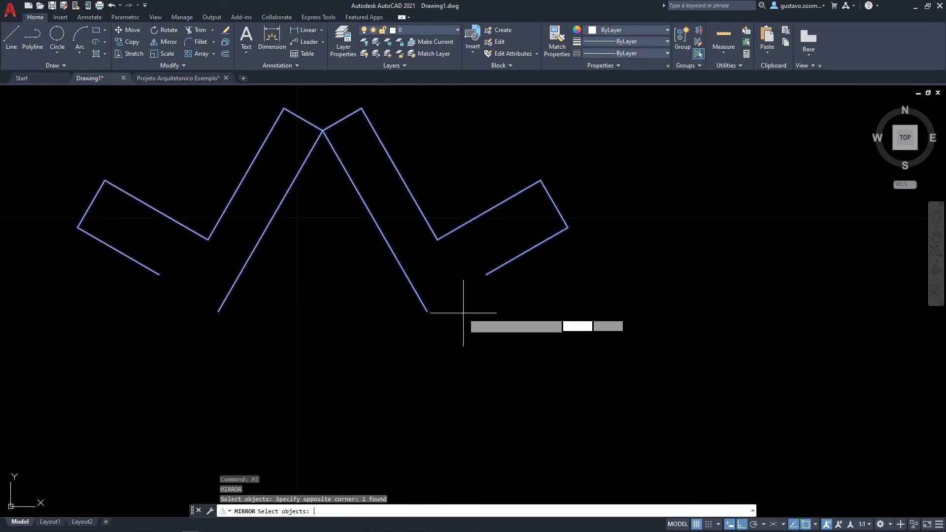
key(Return)
click(428, 312)
scroll(655, 313, down, 2)
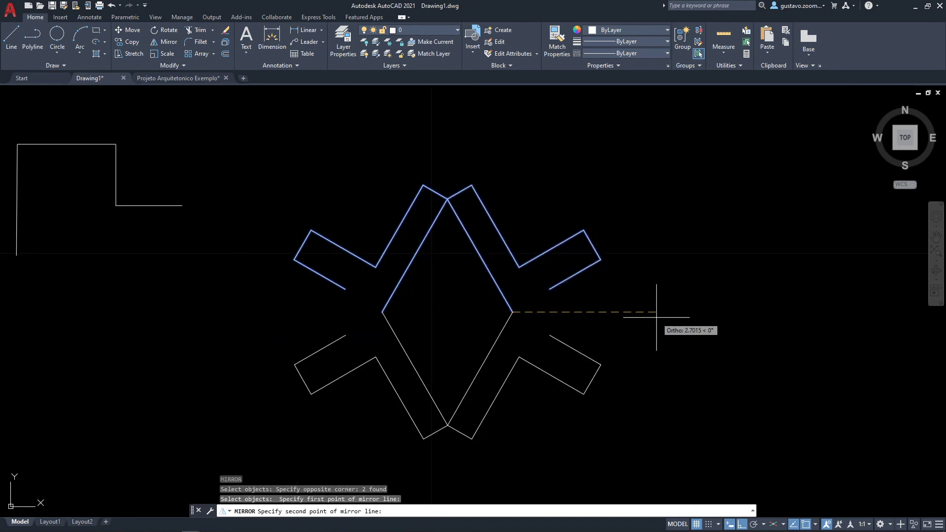
click(656, 317)
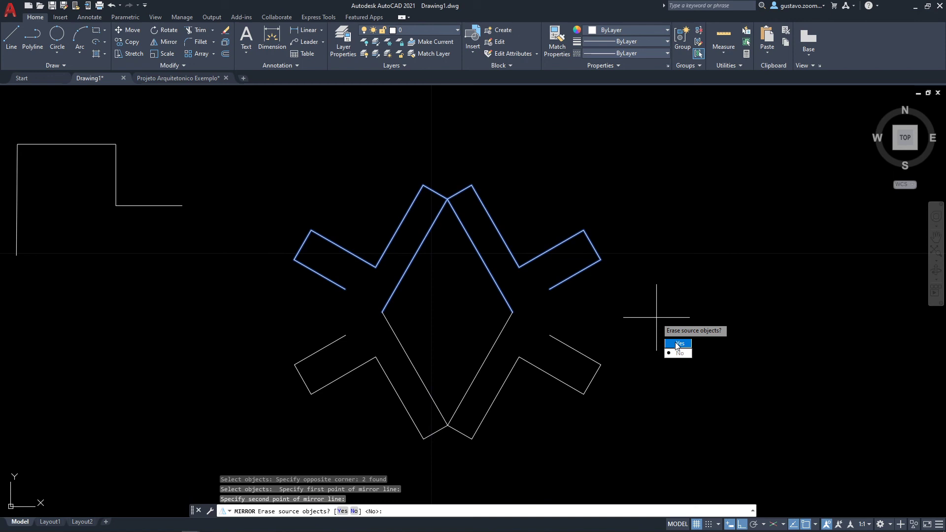
text(y)
key(Return)
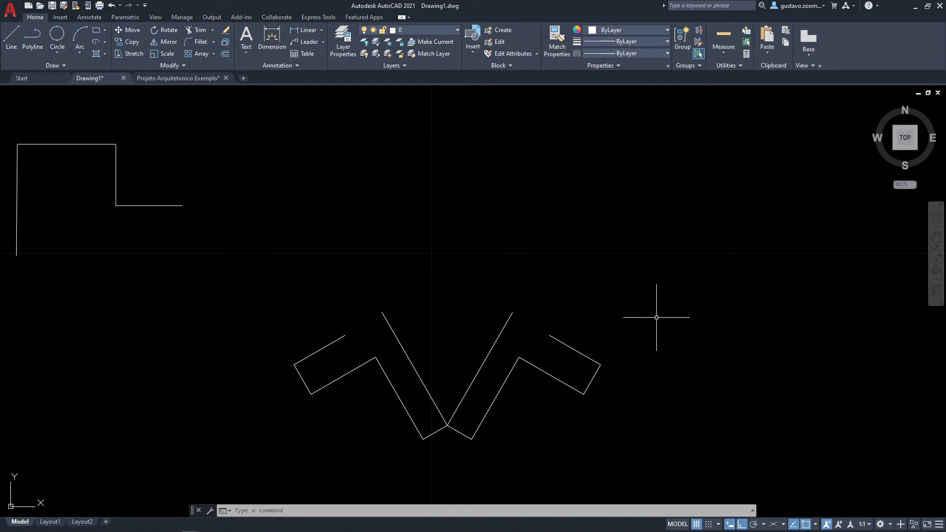
Step: Draw a separate horizontal line about 2.1 units long in the empty area above the mirrored polylines
middle_drag(638, 308, 574, 327)
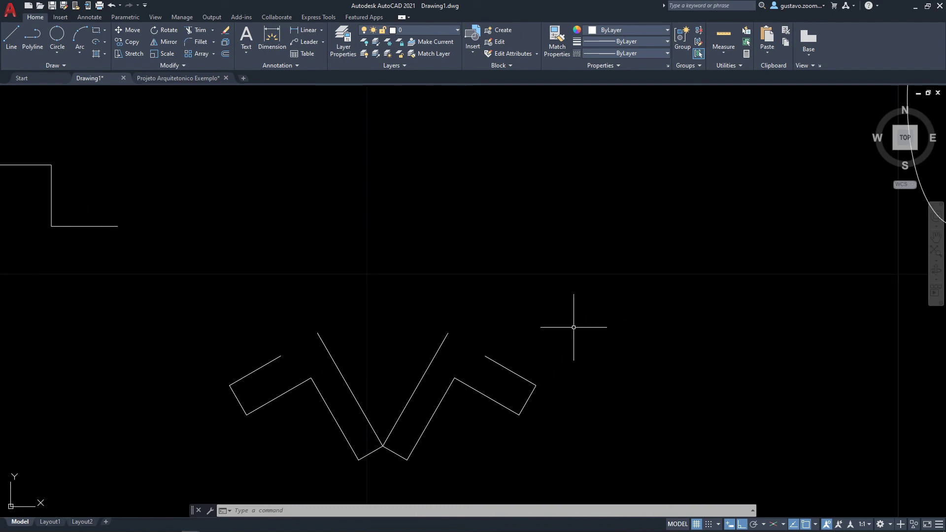
middle_drag(460, 279, 412, 272)
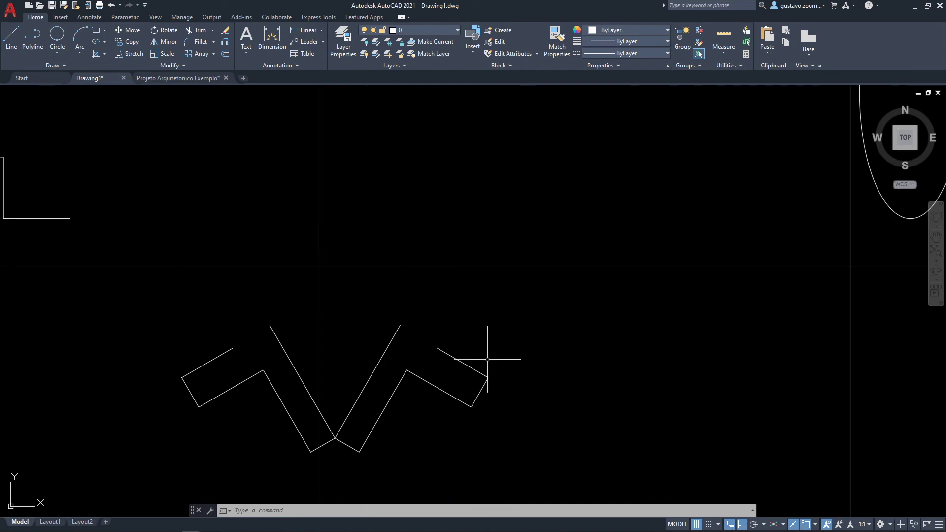
scroll(386, 302, up, 6)
text(l)
key(Return)
click(276, 263)
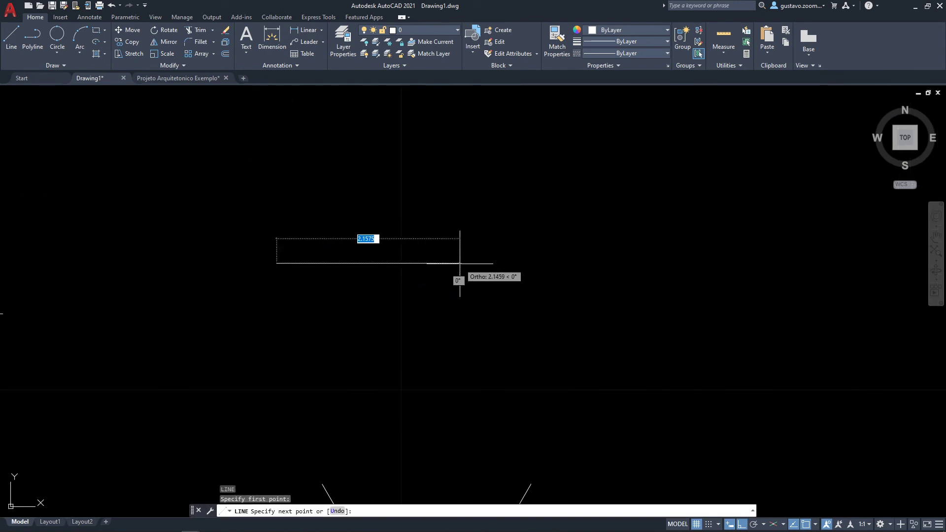
click(457, 266)
key(Escape)
Step: Draw a vertical line about 2.3 units long, starting slightly below and to the right of the horizontal line's right end
middle_drag(478, 296, 432, 264)
key(Return)
click(449, 249)
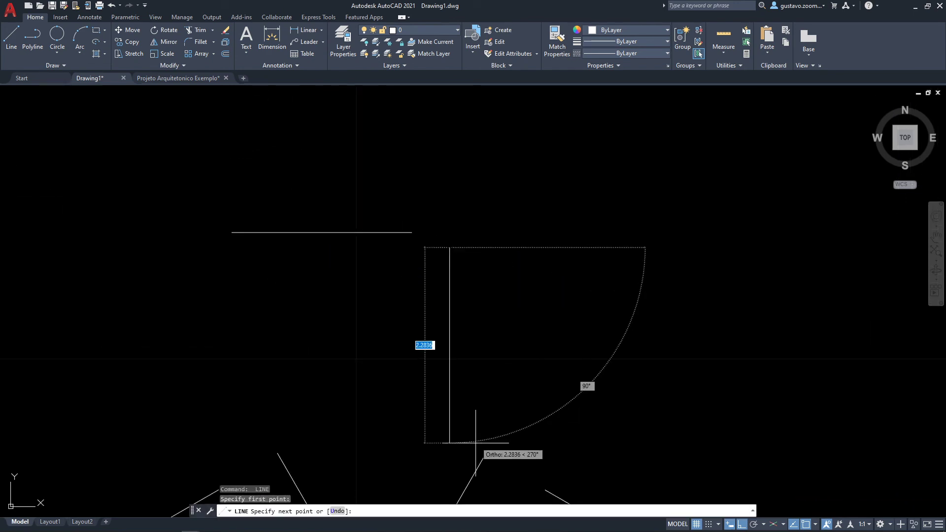
click(449, 446)
key(Escape)
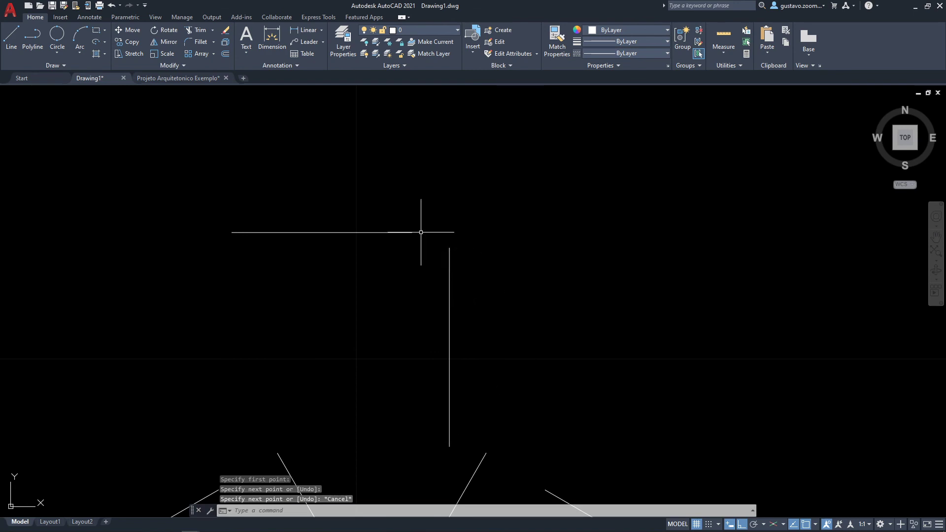
Step: Fillet the horizontal and vertical lines with radius 0 so that they meet in a sharp corner
scroll(470, 263, up, 2)
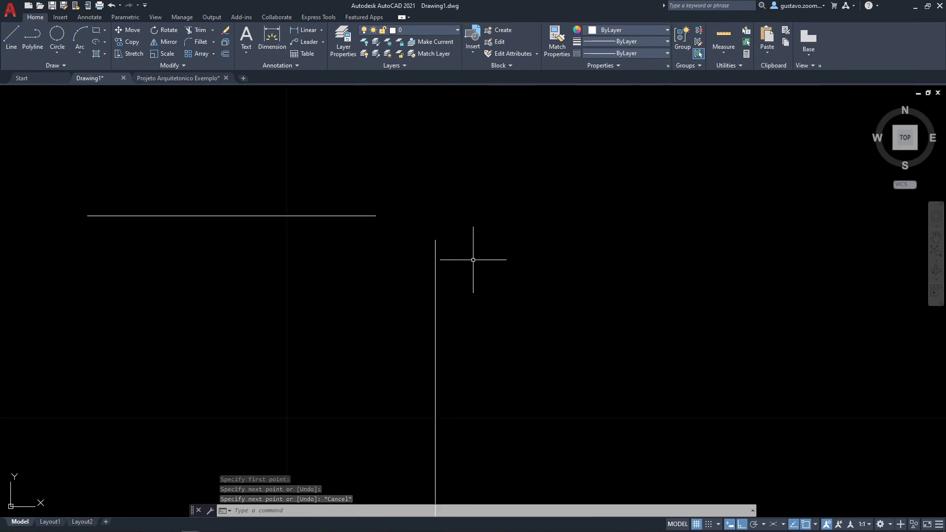
middle_drag(477, 262, 488, 277)
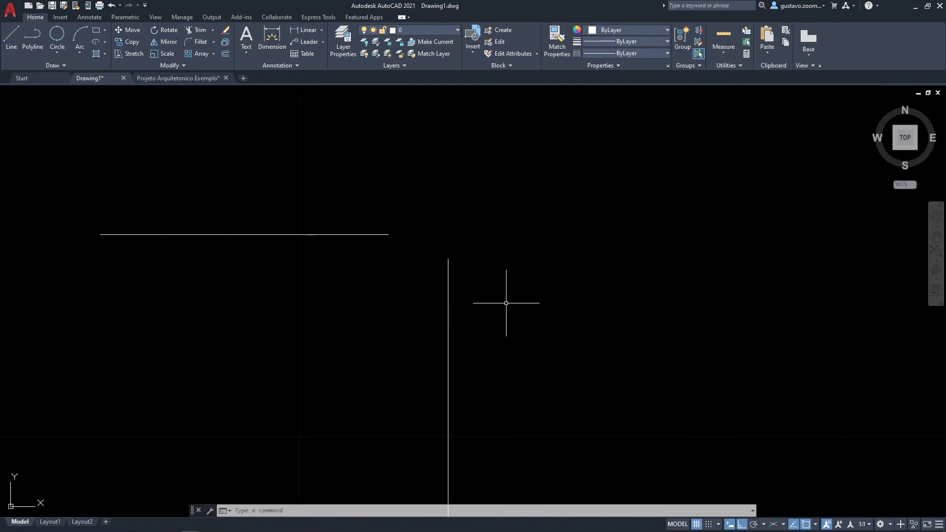
middle_drag(505, 296, 480, 283)
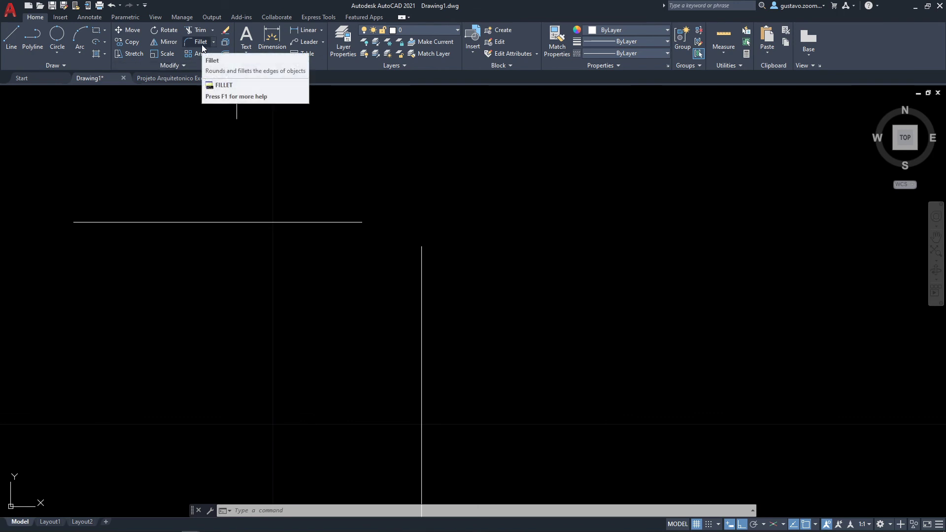
middle_drag(480, 271, 477, 299)
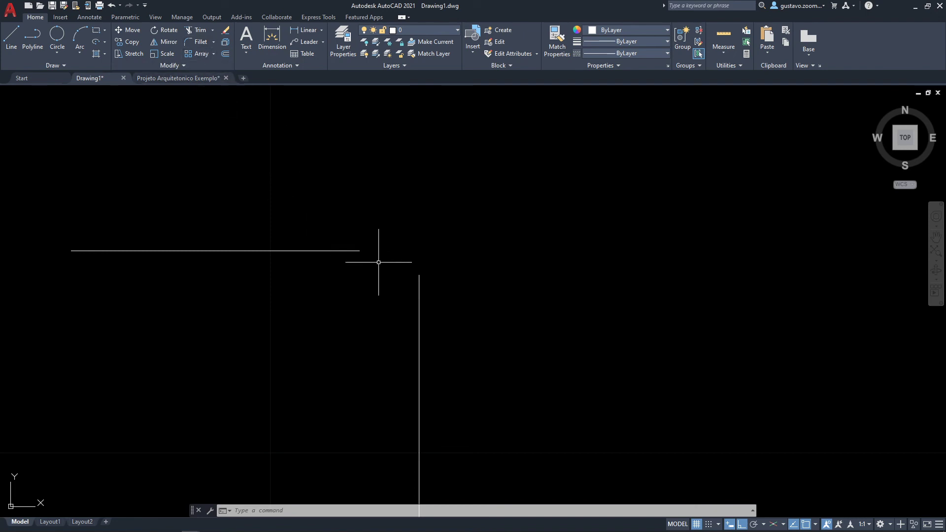
key(Return)
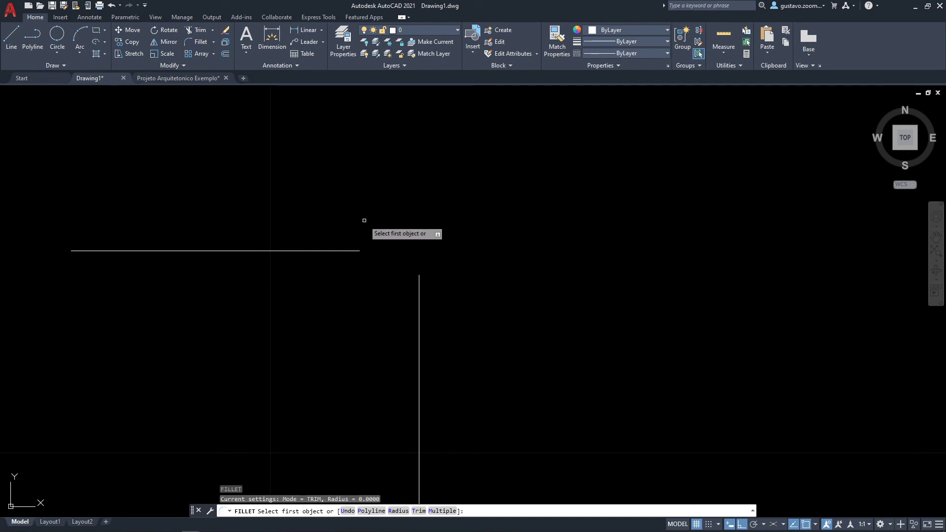
click(247, 249)
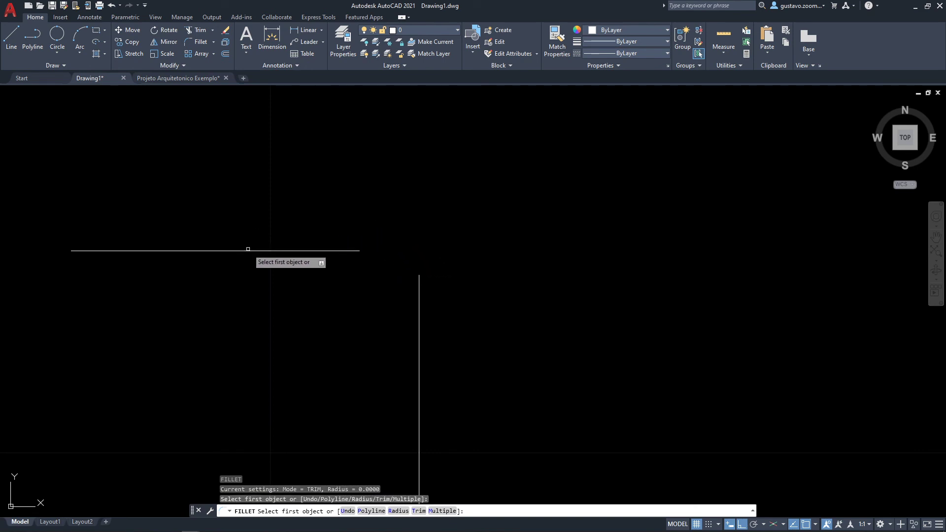
click(247, 250)
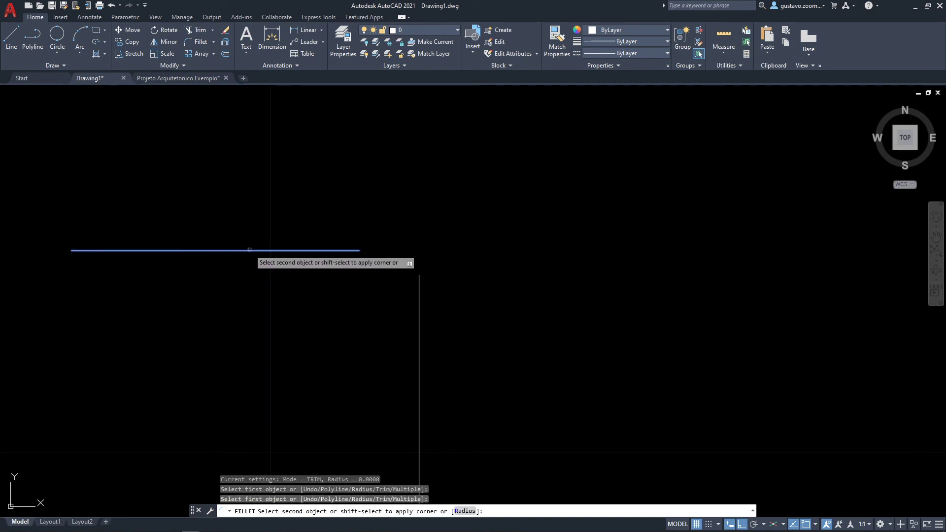
click(419, 292)
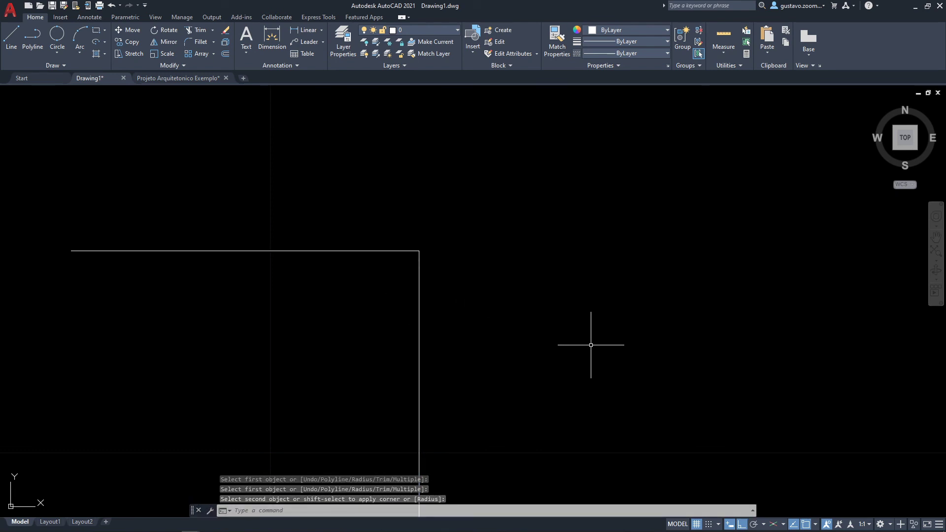
Step: Draw a new horizontal line in the empty area to the right of the joined corner
middle_drag(612, 315, 422, 262)
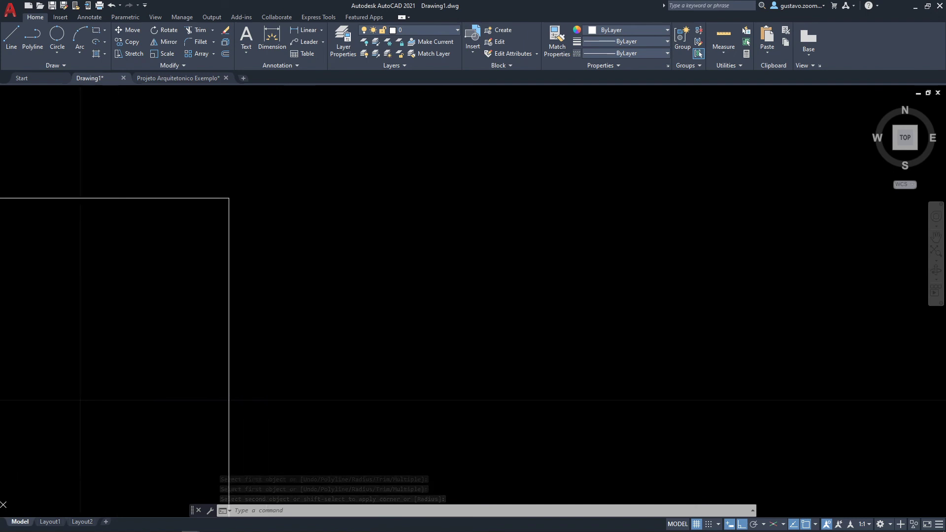
text(l)
key(Return)
click(372, 236)
click(636, 224)
key(Return)
Step: Draw a line below the new horizontal one, rising to the right at about 10 degrees with Ortho off
key(Return)
click(365, 352)
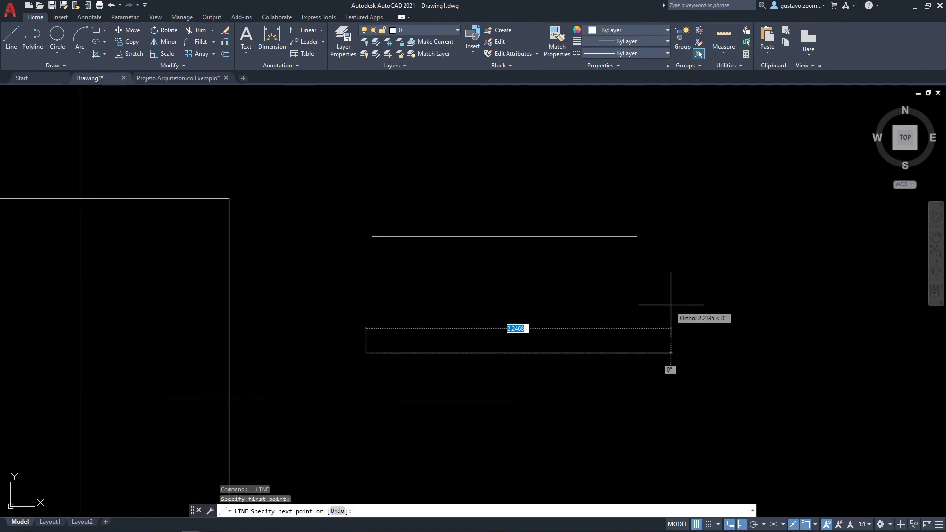
key(F8)
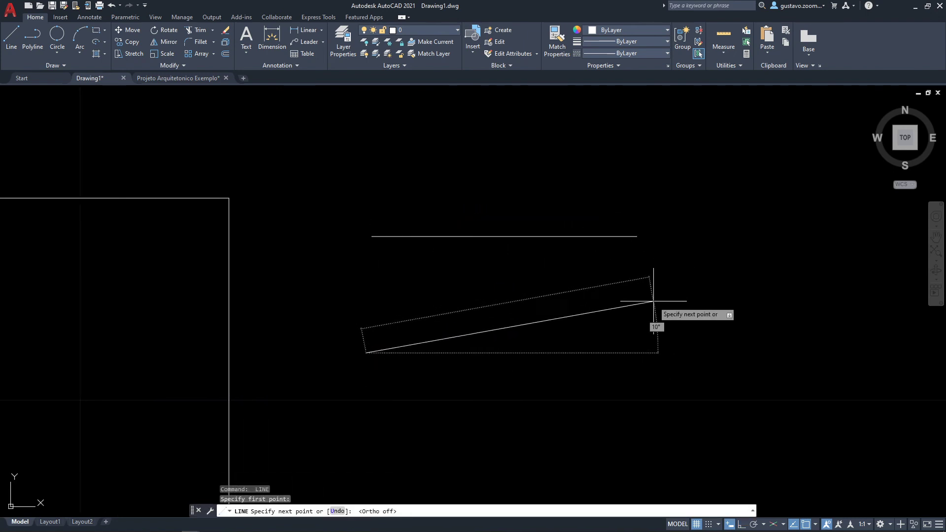
click(653, 301)
key(Escape)
Step: Fillet the right ends of the horizontal and sloping lines with radius 0 so that they meet in a point
middle_drag(796, 337, 573, 359)
scroll(540, 337, down, 2)
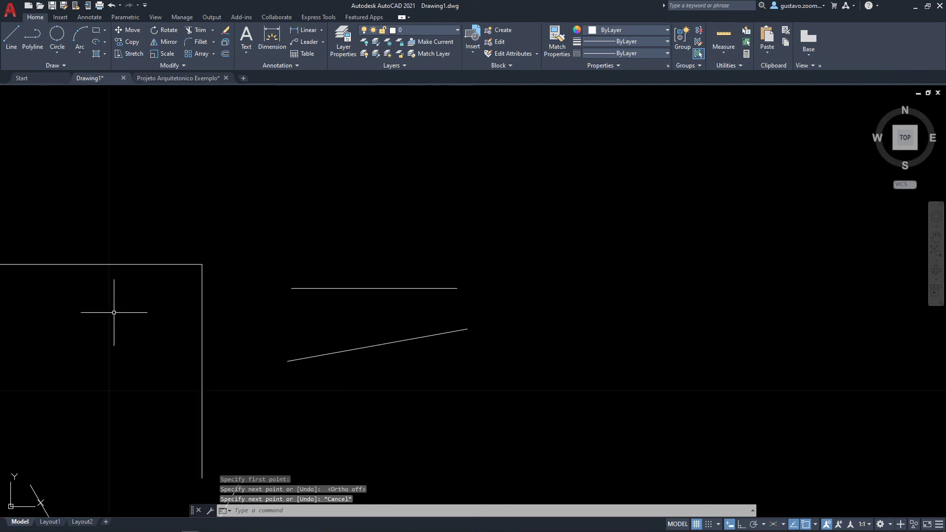
middle_drag(478, 366, 369, 344)
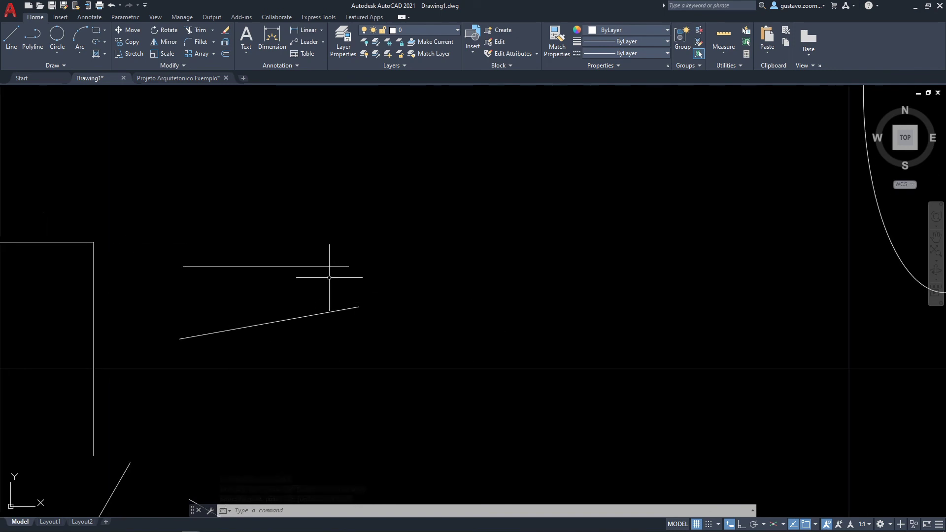
text(f)
key(Return)
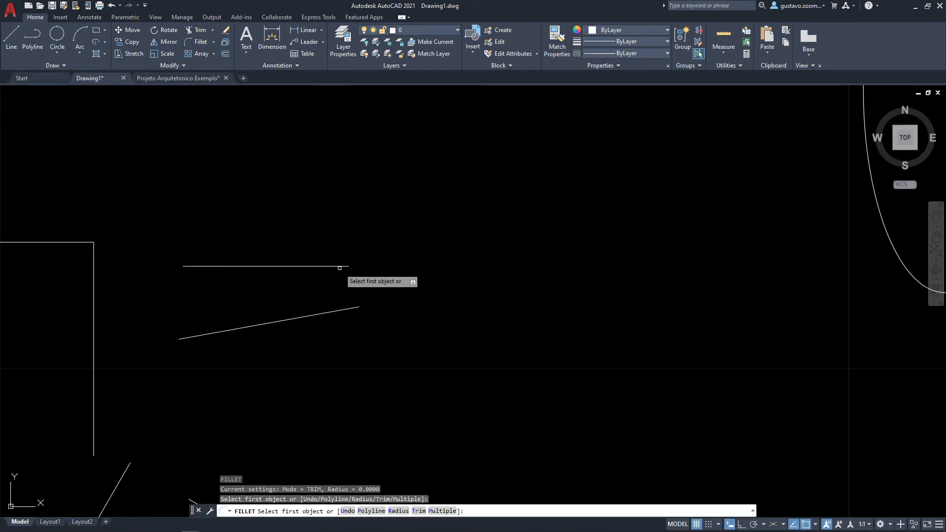
click(341, 268)
click(353, 309)
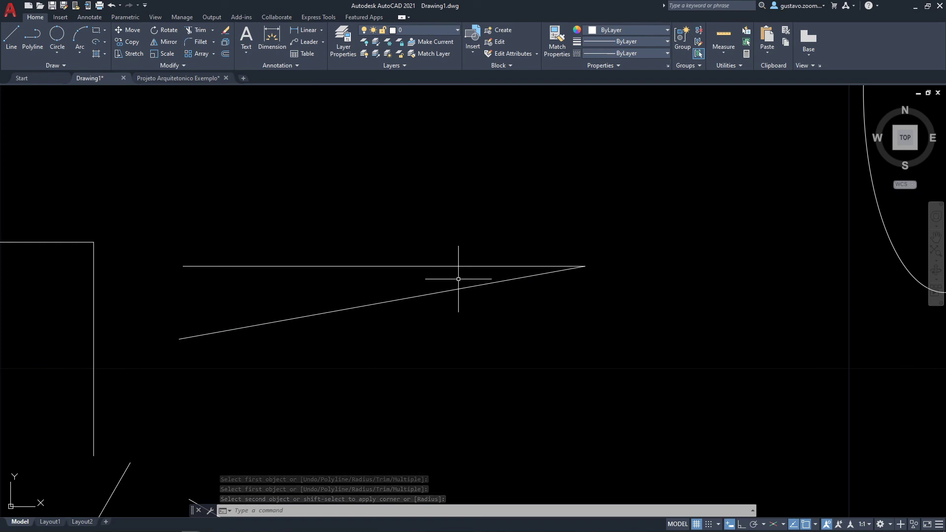
Step: Draw a horizontal line with Ortho on, below the two lines that meet in a point
text(l)
key(Return)
middle_drag(179, 384, 205, 331)
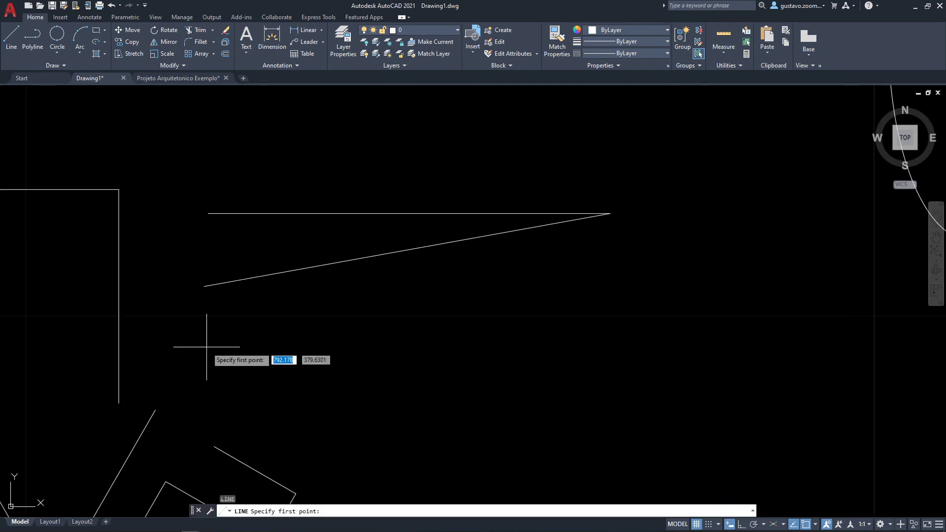
click(212, 347)
key(F8)
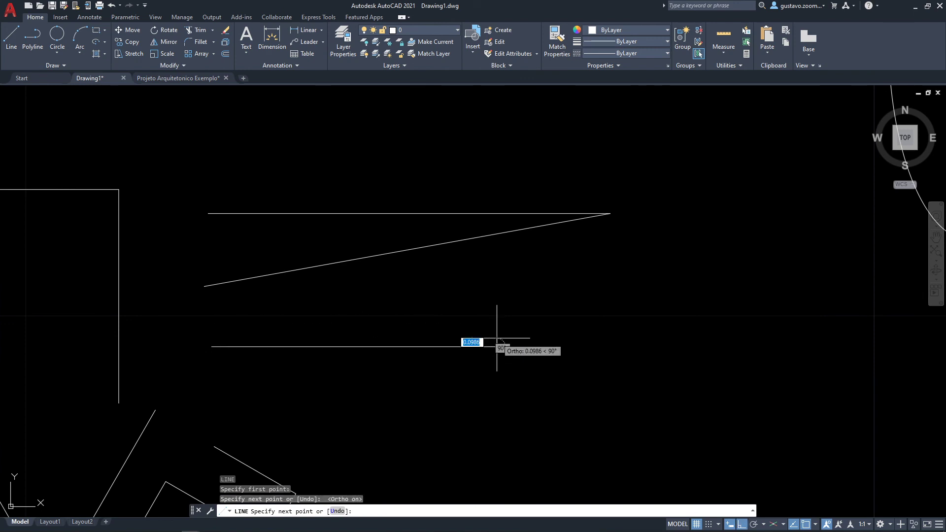
click(496, 349)
key(Escape)
Step: Draw a second, parallel horizontal line slightly longer than and just below the previous one
middle_drag(331, 387, 336, 374)
text(l)
key(Return)
click(219, 369)
click(514, 368)
key(Escape)
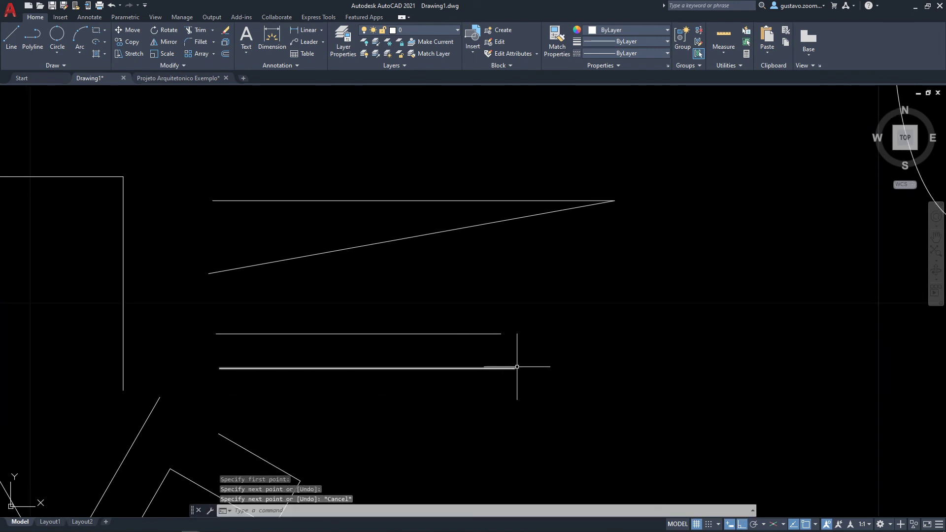
Step: Fillet the right ends of the two parallel horizontal lines to close them with a semicircular arc
scroll(521, 365, up, 2)
middle_drag(520, 365, 245, 343)
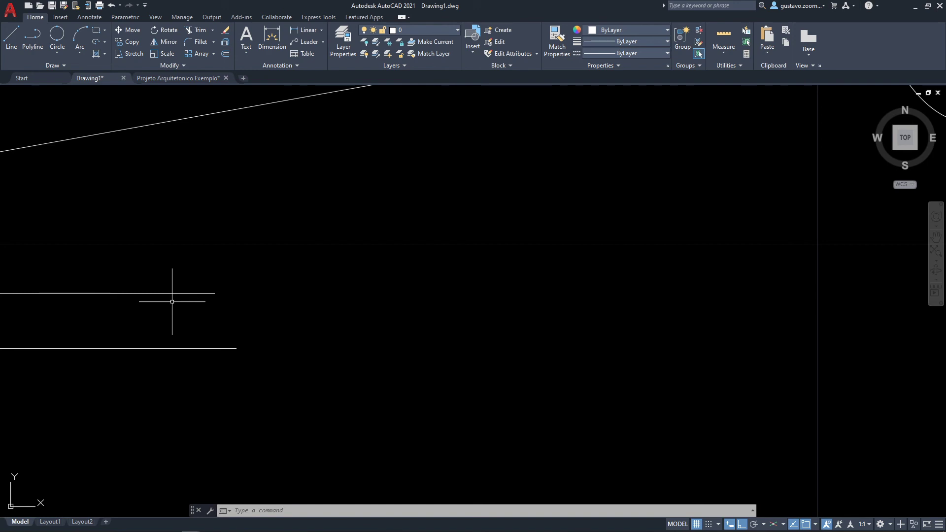
text(f)
key(Return)
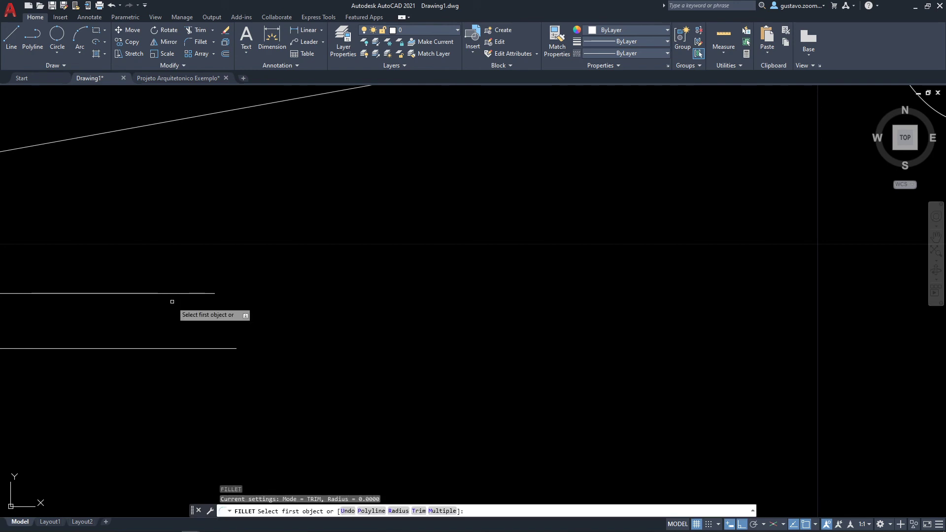
click(206, 293)
click(190, 348)
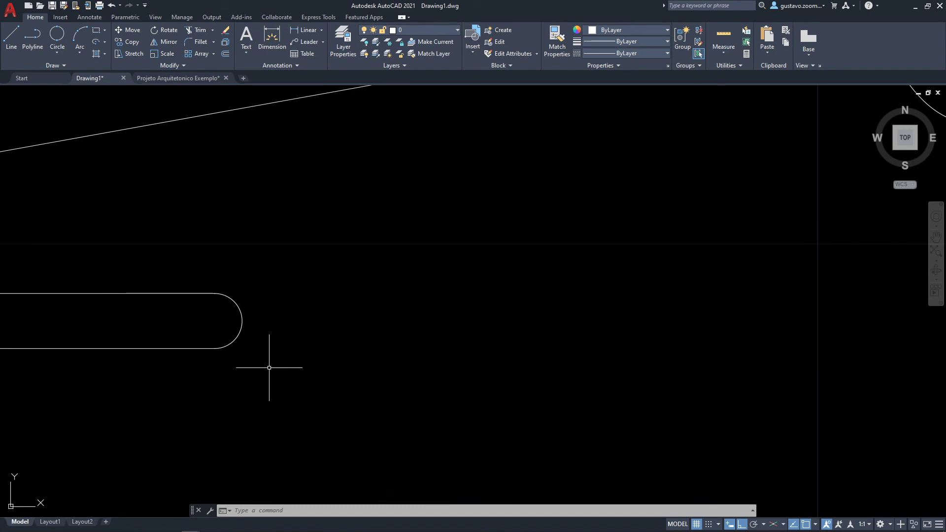
Step: Draw a vertical line in the empty area to the right of the round-ended parallel lines
scroll(268, 368, down, 2)
scroll(270, 356, down, 2)
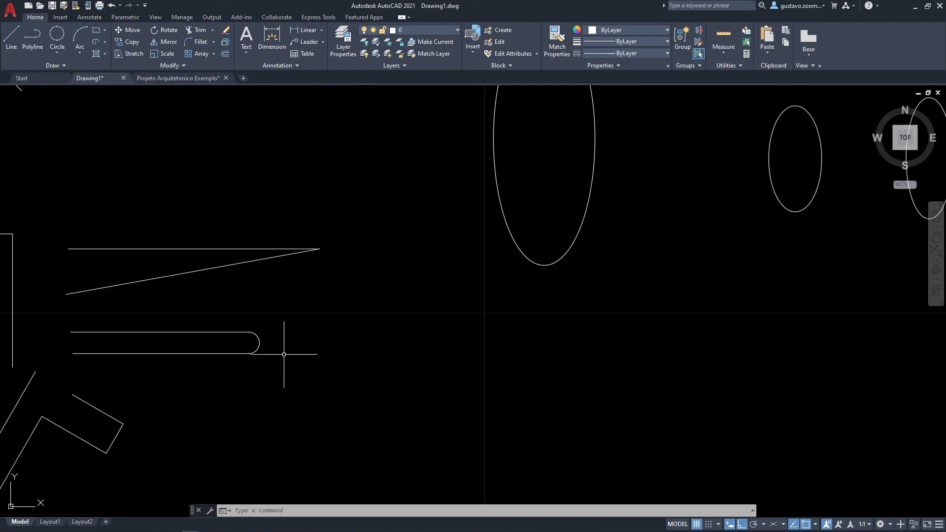
mouse_move(281, 353)
middle_down()
mouse_move(492, 345)
mouse_move(391, 317)
mouse_move(571, 289)
middle_up()
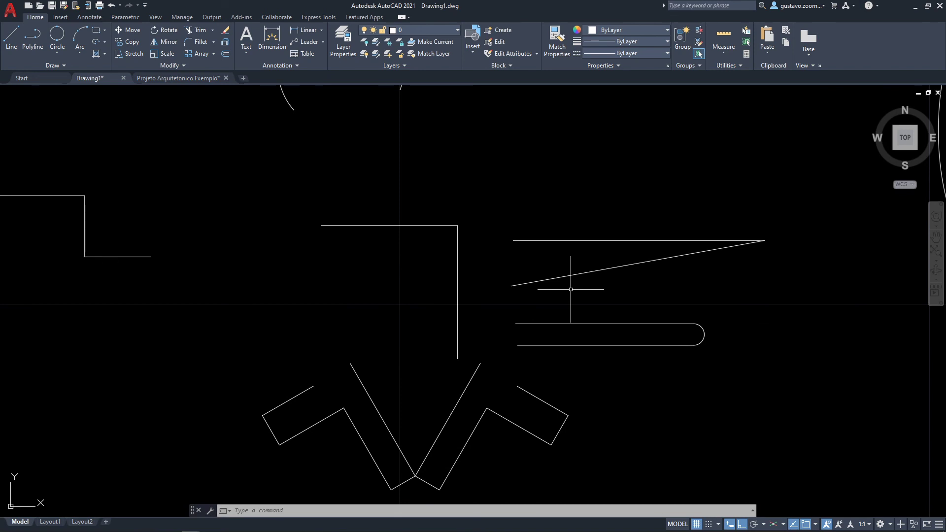
mouse_move(570, 289)
middle_down()
mouse_move(391, 258)
mouse_move(296, 210)
middle_up()
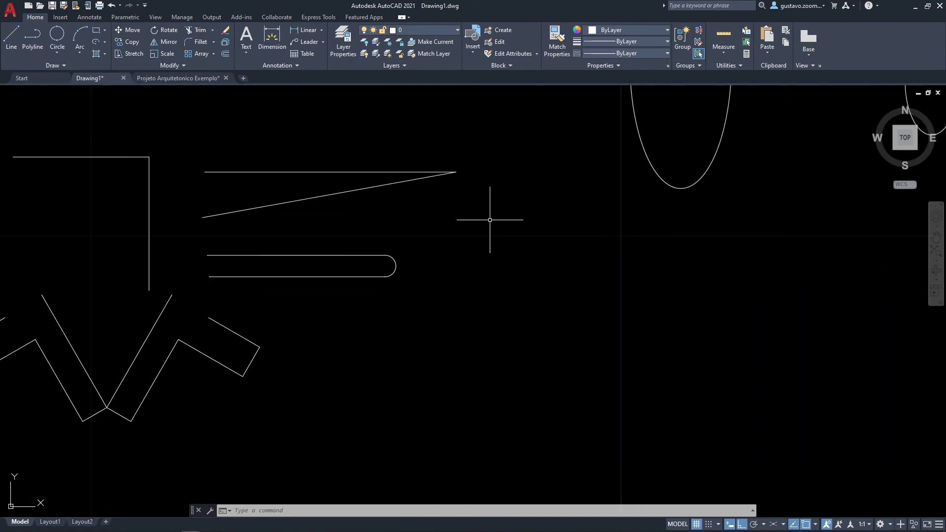
middle_drag(517, 238, 467, 255)
key(l)
key(Return)
click(487, 227)
click(487, 377)
key(Escape)
Step: Draw a horizontal line running right from near the vertical line's upper end, leaving a gap between them
middle_drag(628, 311, 606, 323)
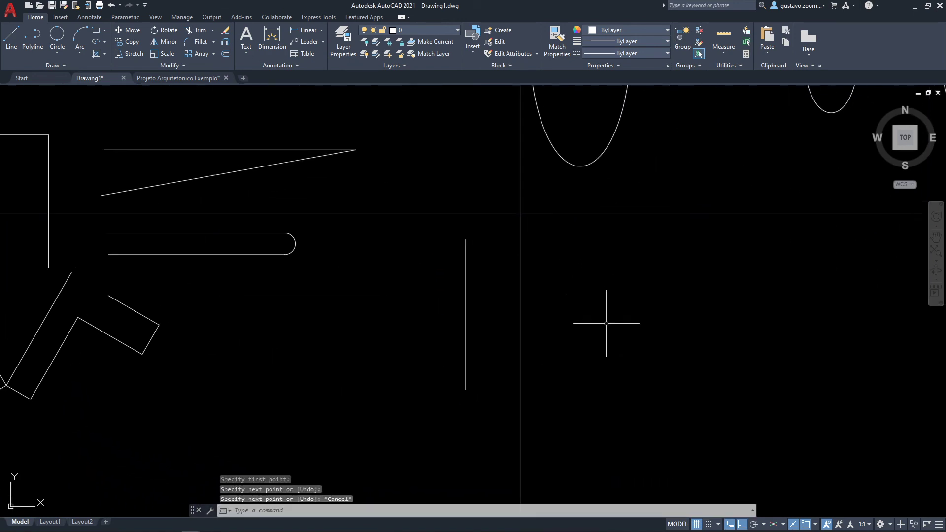
key(space)
click(488, 241)
click(665, 240)
key(Escape)
Step: Fillet the new horizontal and vertical lines with radius .5 to form a rounded corner
scroll(634, 289, up, 2)
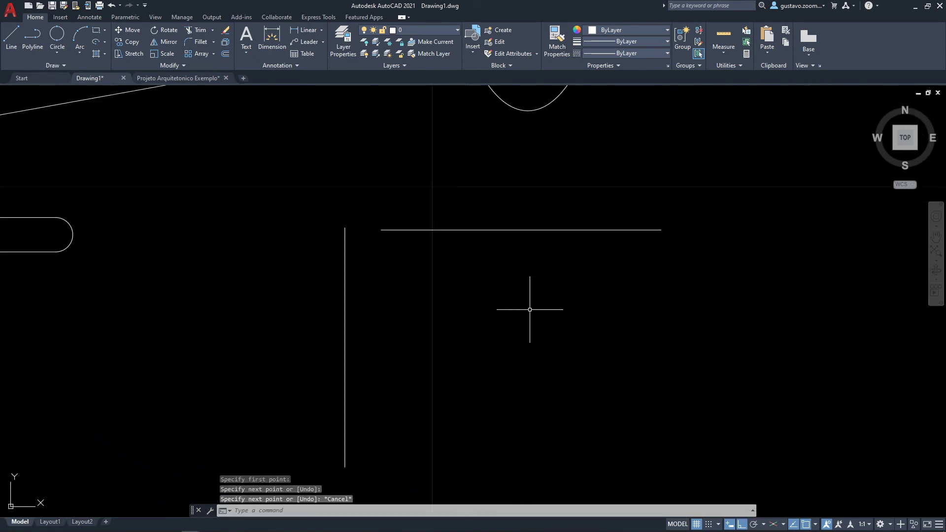
mouse_move(529, 310)
middle_down()
mouse_move(514, 279)
mouse_move(504, 293)
middle_up()
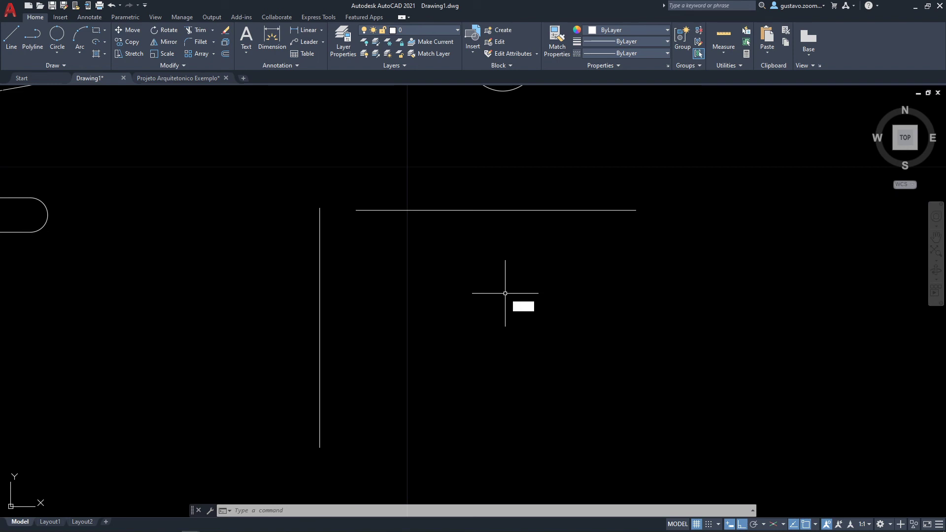
text(f)
key(Return)
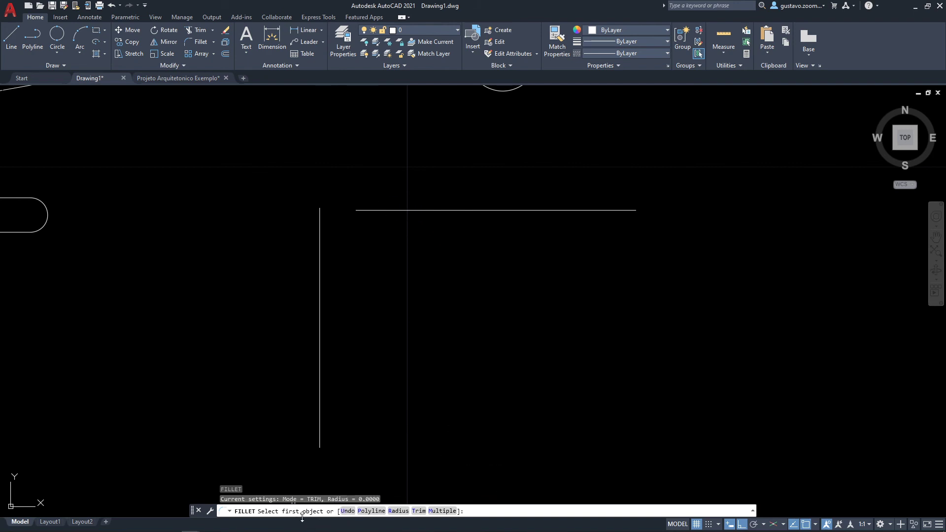
click(398, 511)
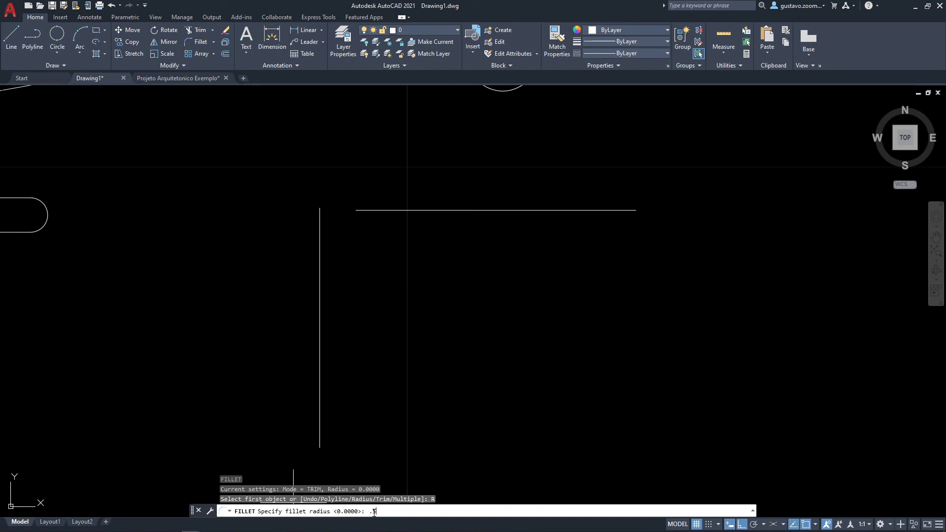
key(Return)
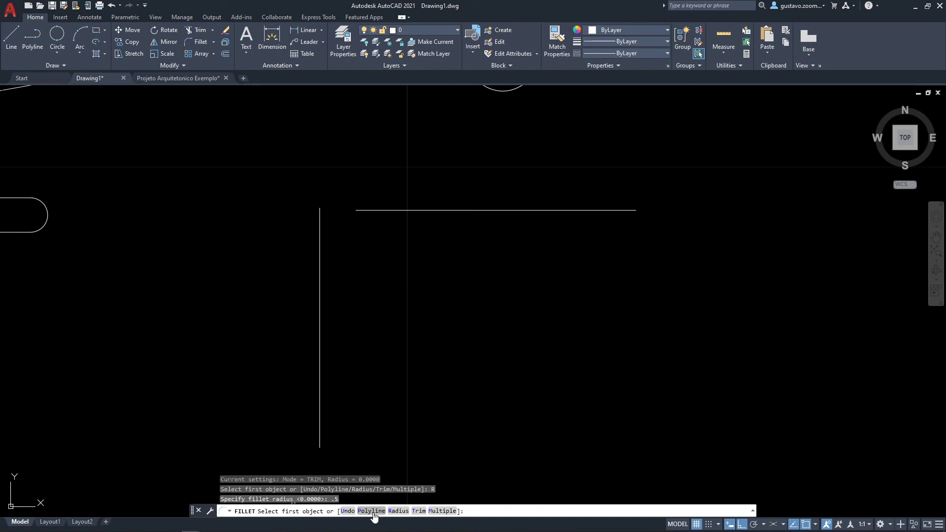
click(382, 211)
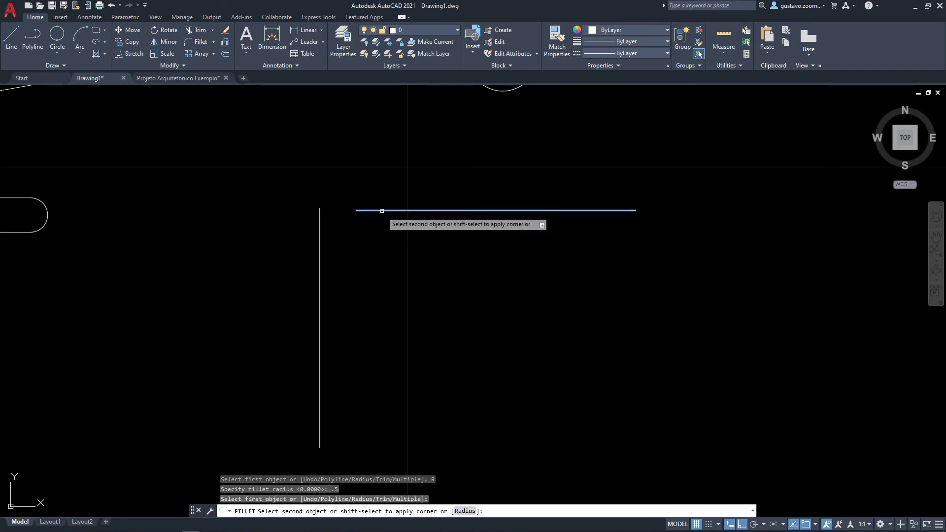
click(319, 252)
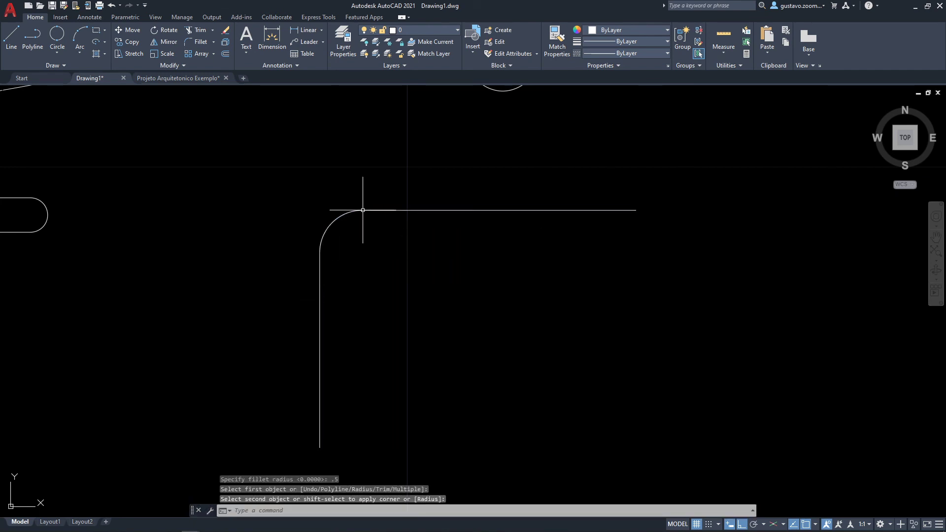
Step: Draw a horizontal line about 3.09 units long, below and to the right of the rounded corner
middle_drag(437, 271, 460, 250)
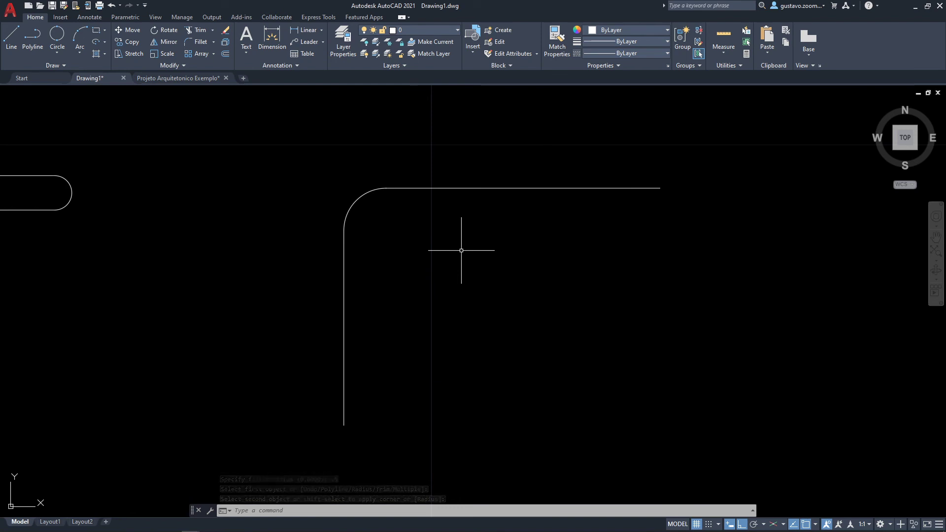
middle_drag(527, 158, 365, 192)
middle_drag(419, 232, 327, 245)
text(l)
key(Return)
click(340, 303)
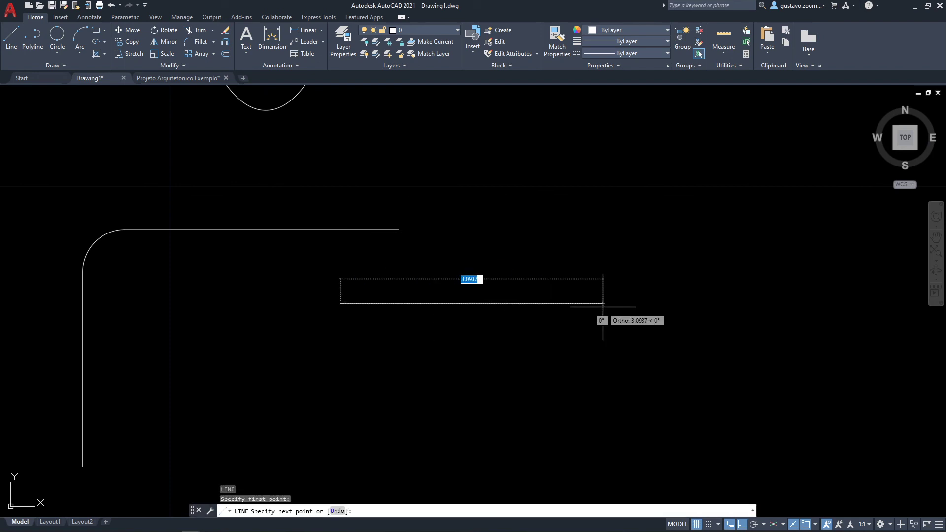
click(602, 307)
key(Escape)
Step: Draw a vertical line beyond the horizontal line's right end, starting slightly below its level
middle_drag(592, 334, 490, 220)
key(space)
click(543, 222)
click(561, 443)
key(Escape)
middle_drag(589, 390, 584, 408)
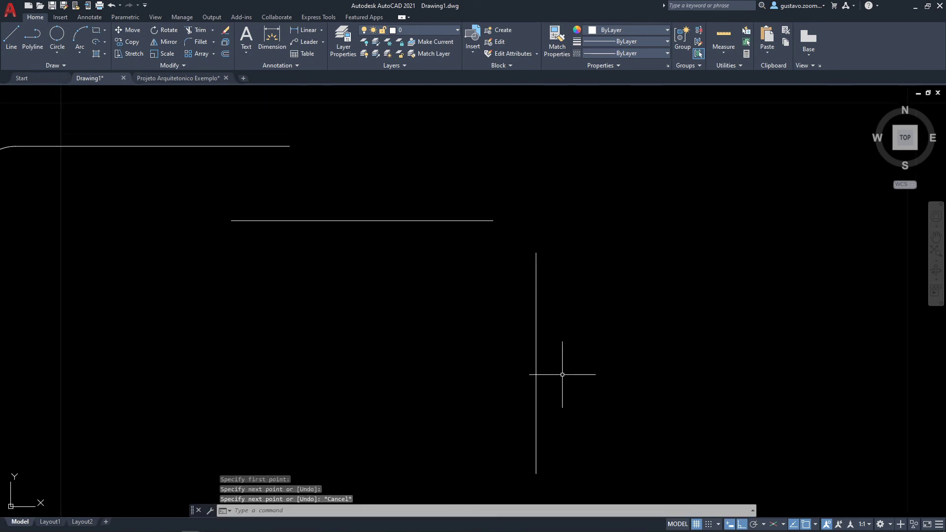
mouse_move(550, 348)
middle_down()
mouse_move(561, 373)
mouse_move(578, 319)
middle_up()
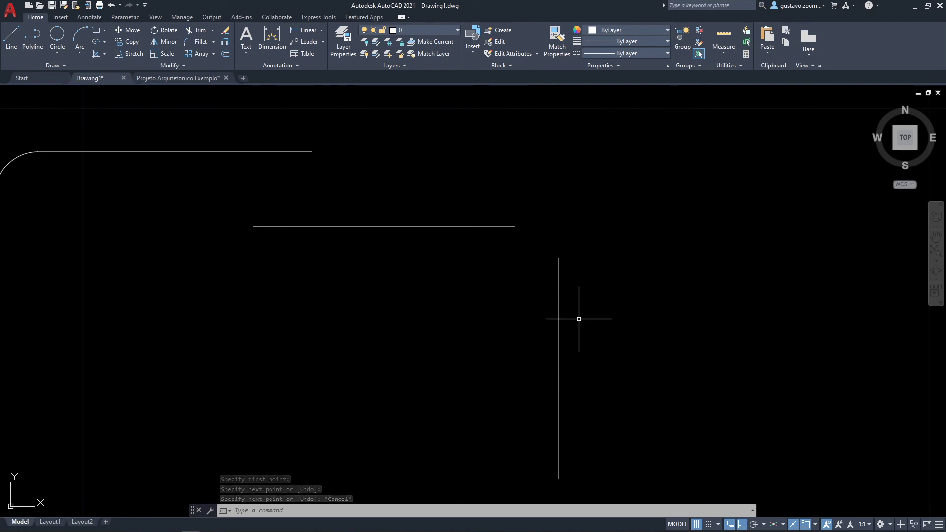
text(f)
key(space)
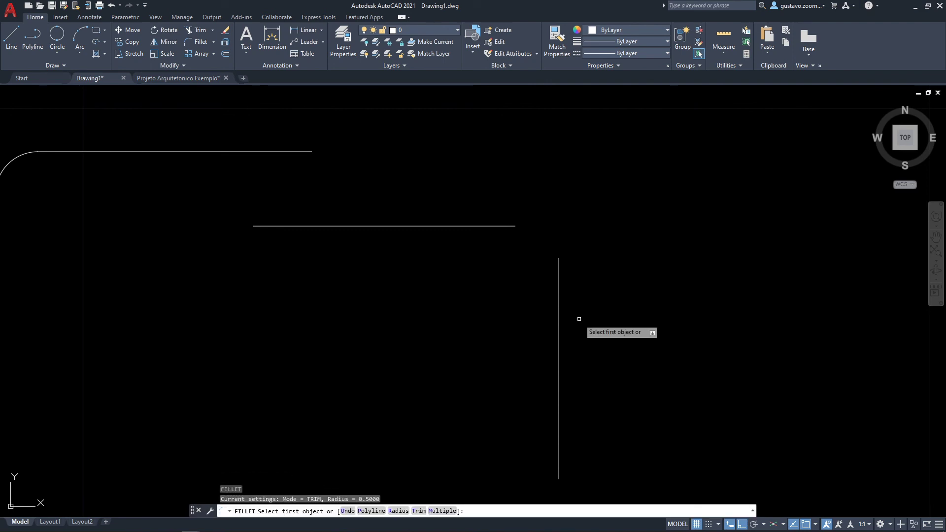
click(488, 227)
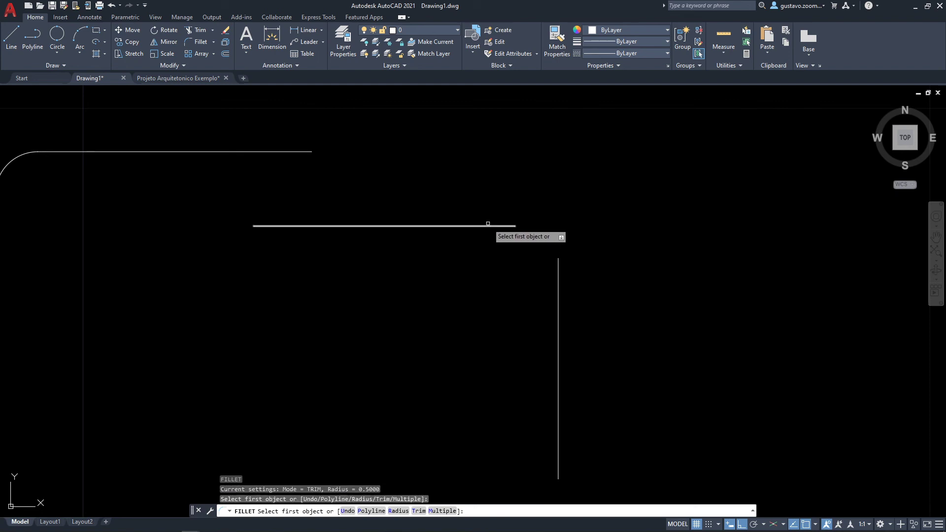
click(489, 227)
click(490, 228)
click(512, 227)
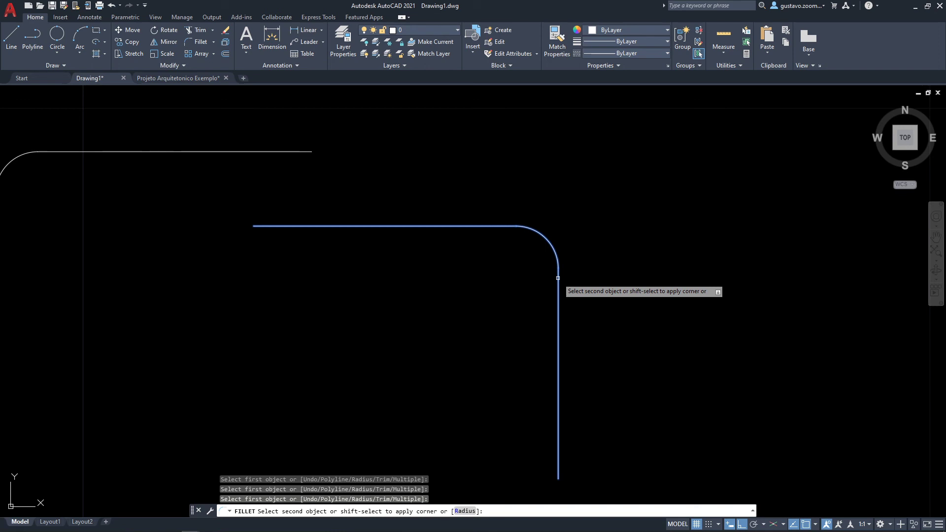
key(shift)
key(Escape)
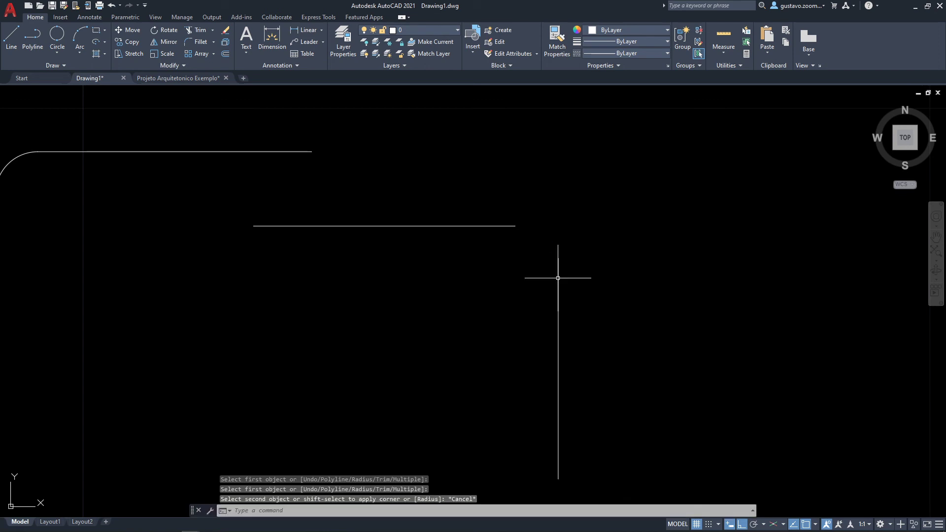
Step: Fillet the separate horizontal and vertical lines with radius 0 so that they meet in a sharp corner
key(Return)
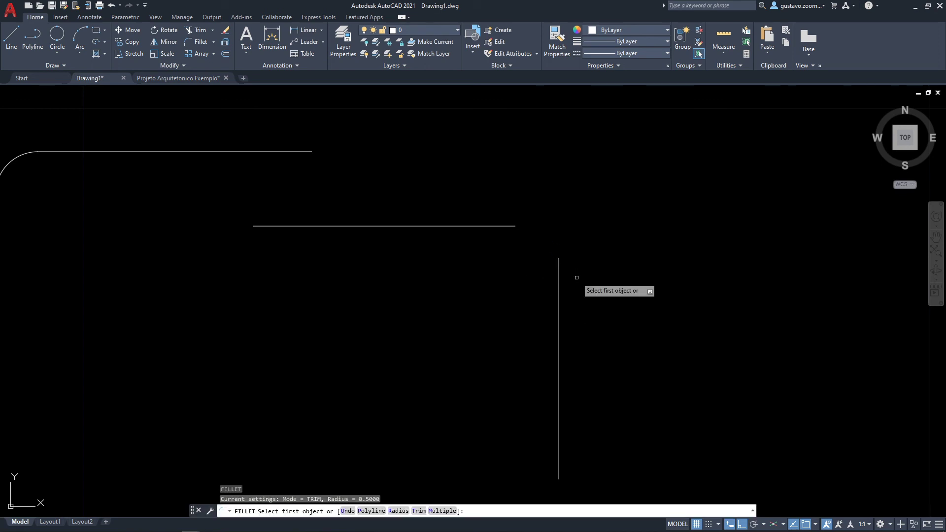
click(397, 510)
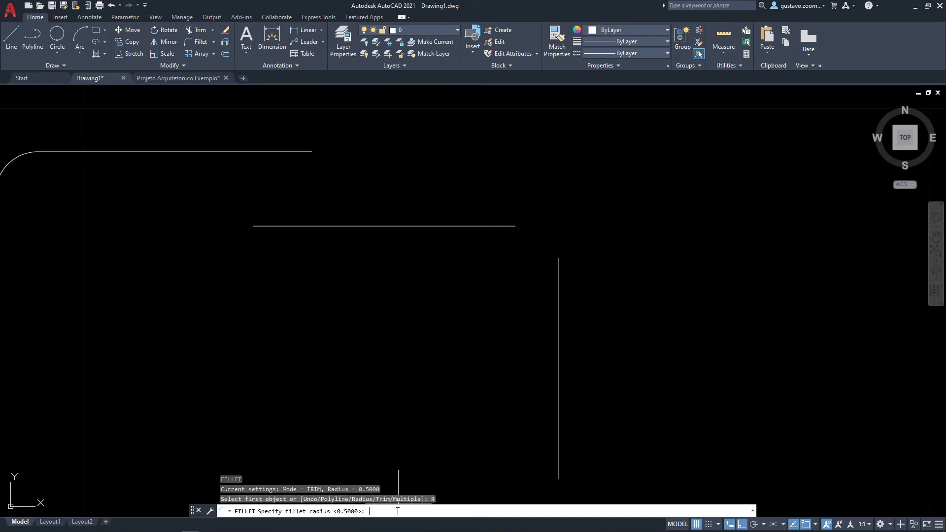
text(0)
key(Return)
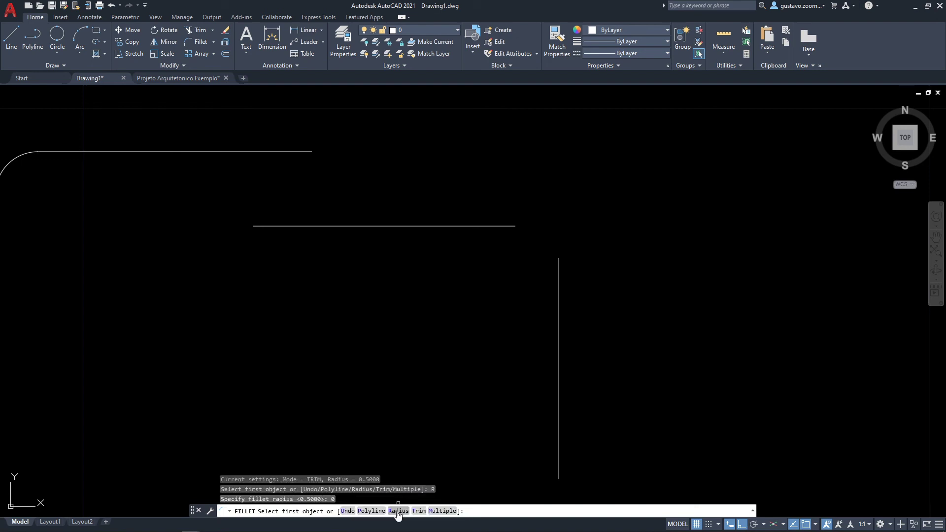
click(461, 225)
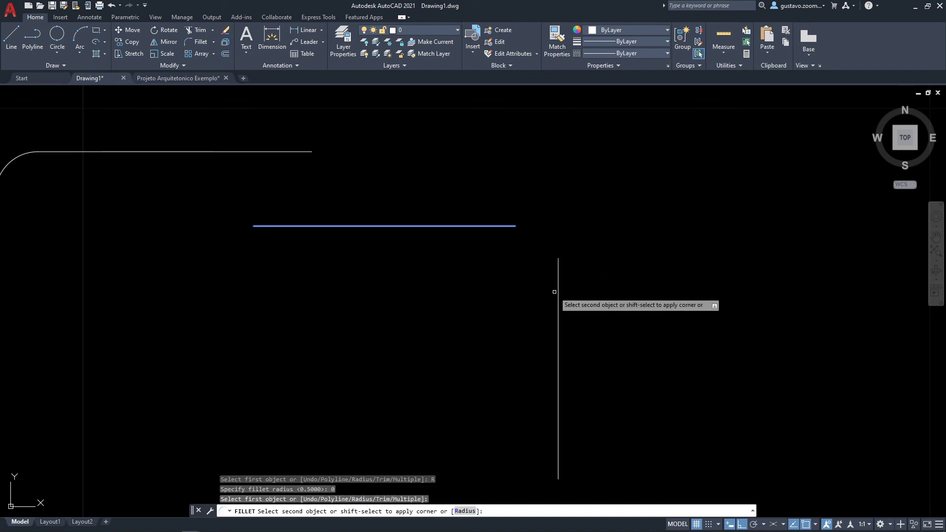
click(557, 291)
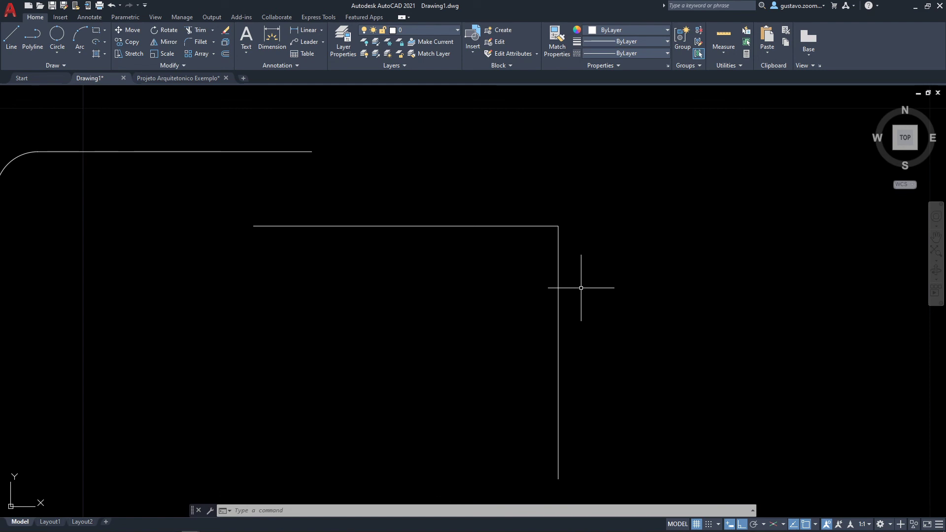
scroll(580, 288, down, 4)
middle_drag(620, 312, 387, 300)
scroll(492, 304, up, 4)
click(213, 43)
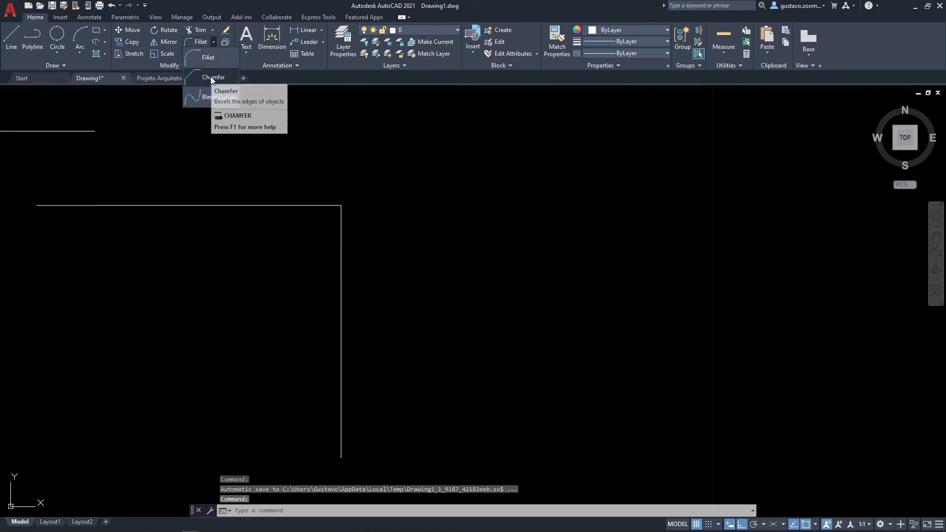
key(Escape)
key(Escape)
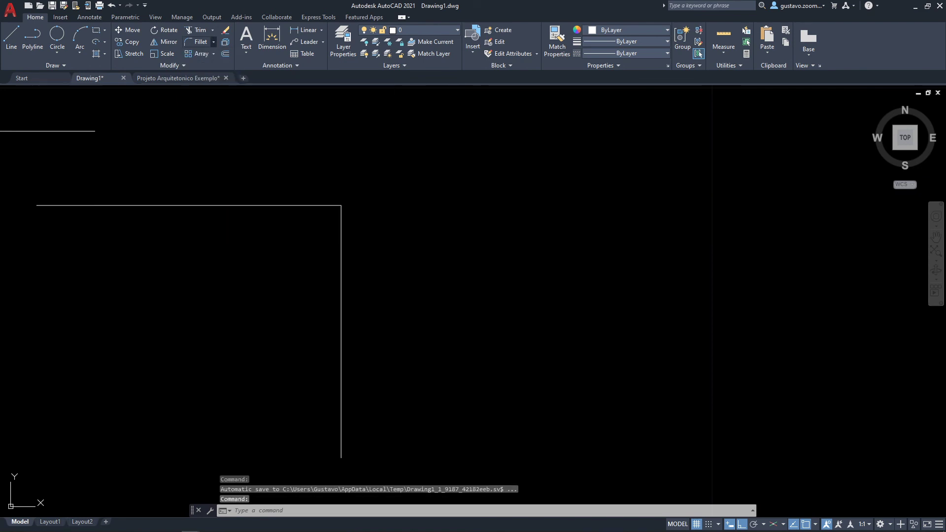
Step: Draw a vertical line in the empty area to the right of the latest sharp corner
middle_drag(509, 238, 432, 242)
text(l)
key(space)
click(458, 199)
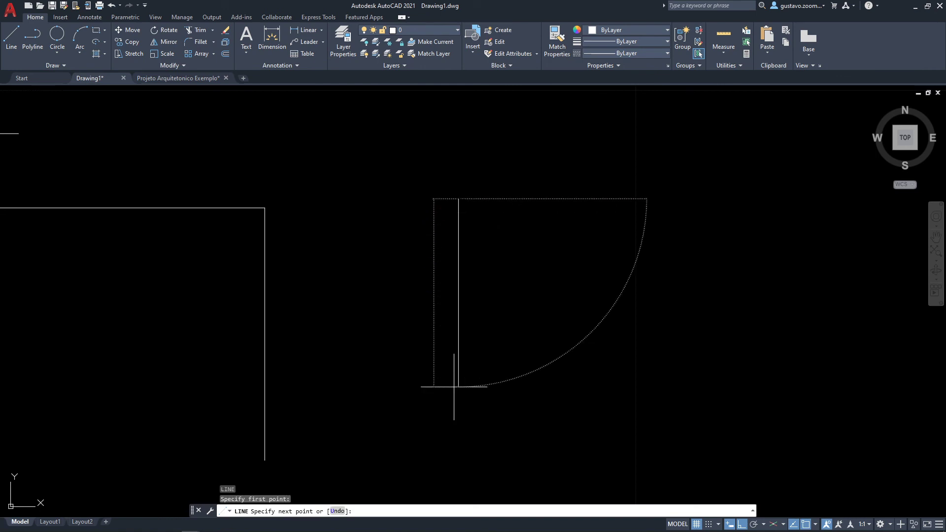
click(454, 387)
key(Escape)
Step: Draw a horizontal line about 1.58 units long, above and to the left of the new vertical line
mouse_move(591, 319)
middle_down()
mouse_move(661, 363)
mouse_move(703, 371)
middle_up()
key(space)
click(392, 221)
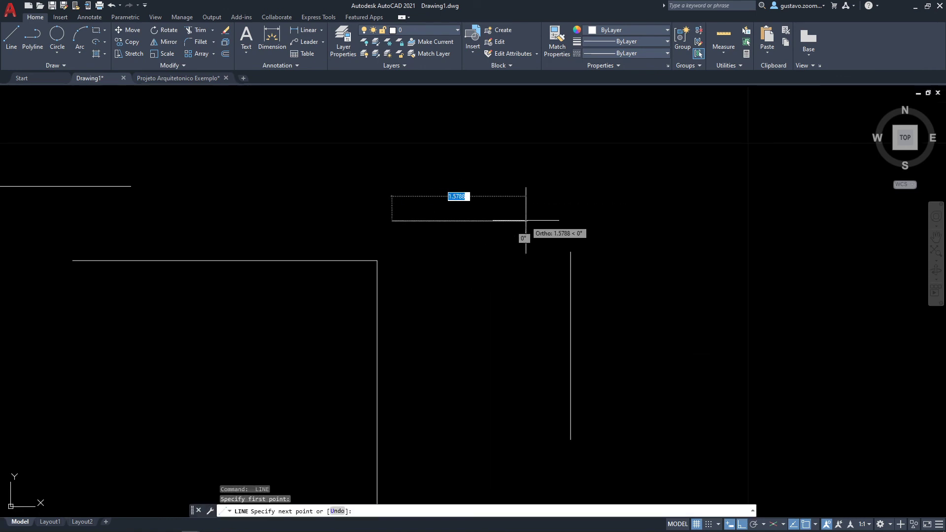
click(527, 221)
key(Escape)
mouse_move(544, 241)
middle_down()
mouse_move(505, 239)
mouse_move(496, 260)
middle_up()
scroll(510, 241, up, 2)
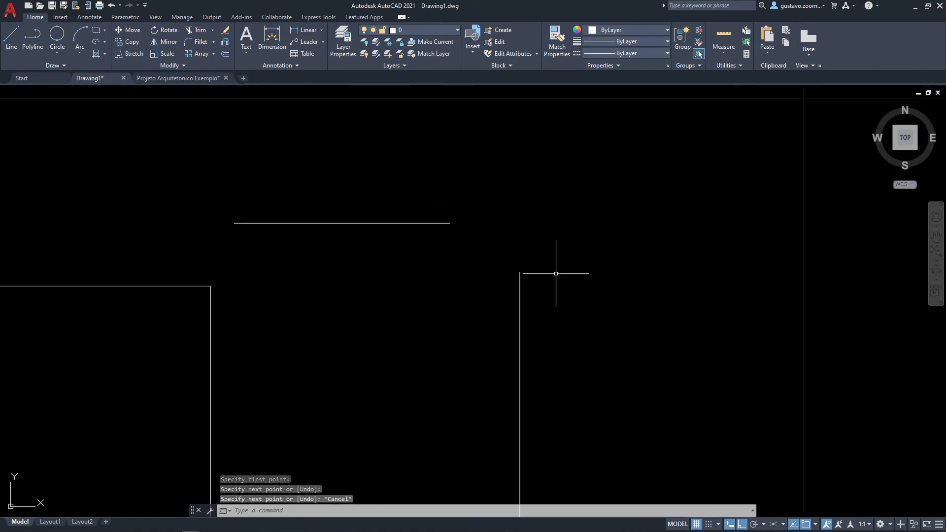
Step: Chamfer the horizontal line and the vertical line to its right with distances 0.3 and 0.5
click(214, 42)
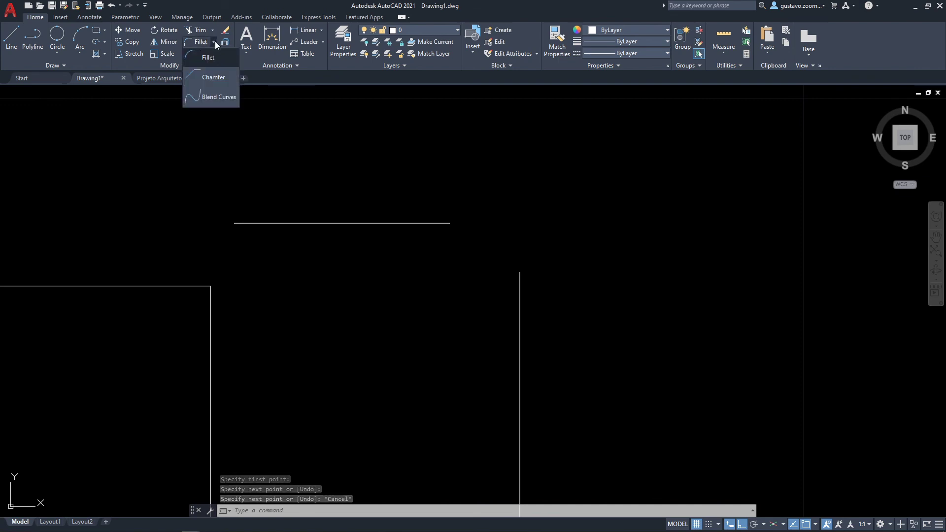
key(Escape)
key(Escape)
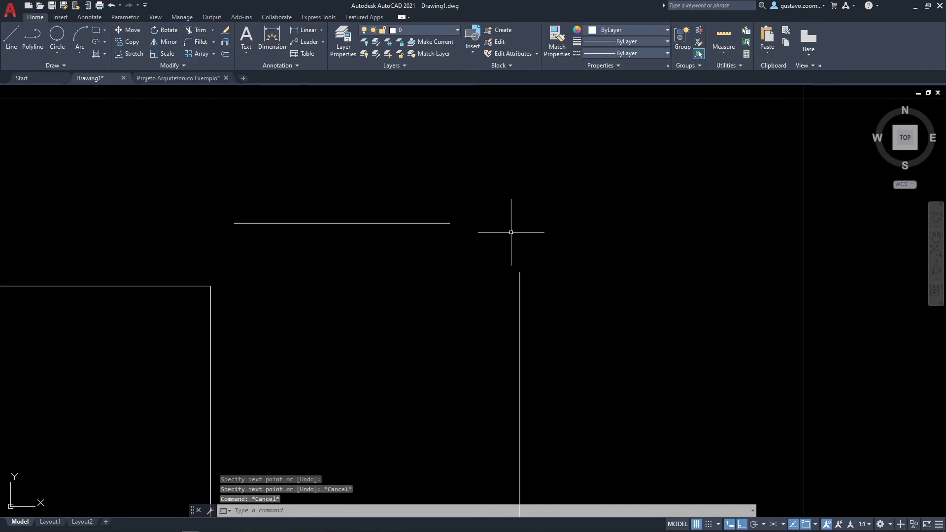
text(cha)
key(Return)
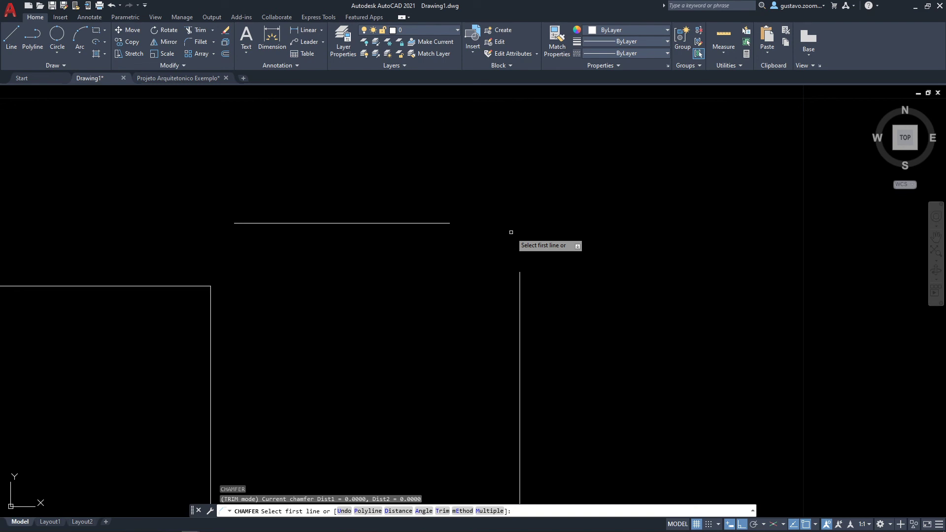
click(394, 512)
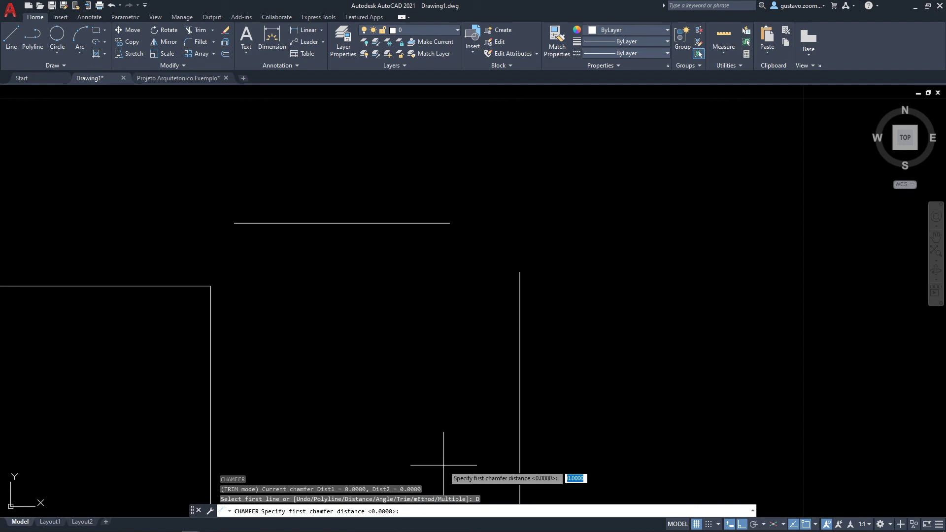
text(.3)
key(Return)
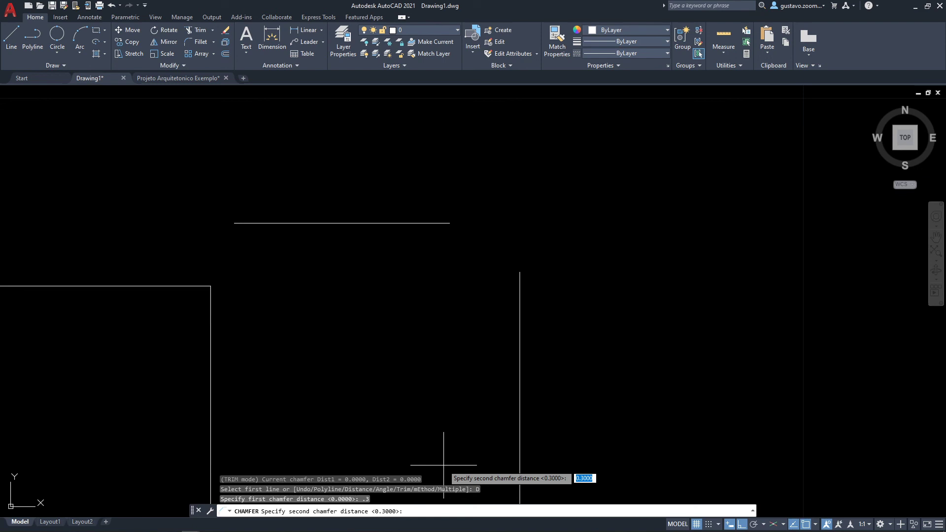
text(.5)
key(Return)
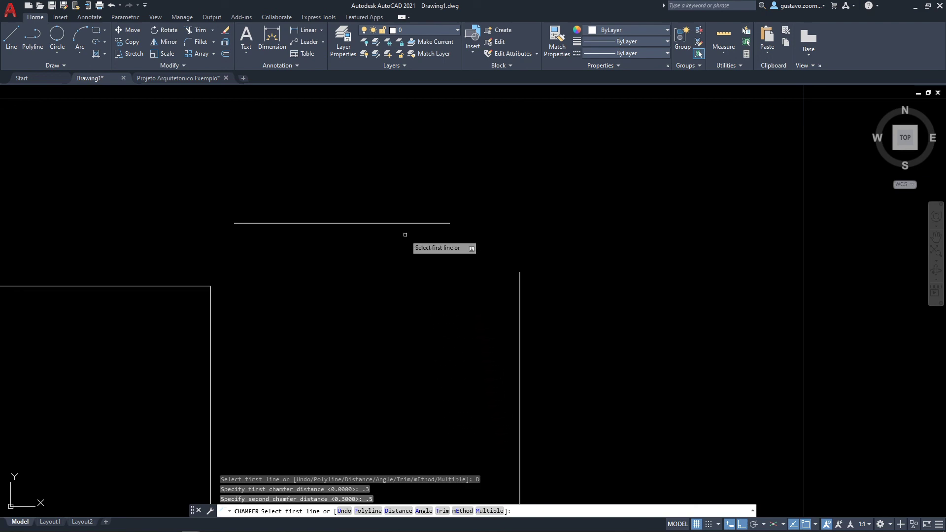
click(377, 223)
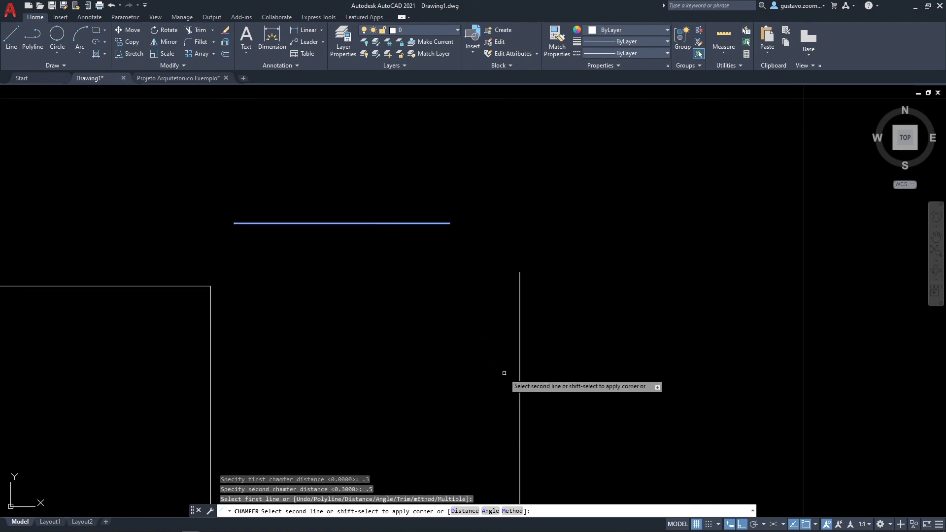
click(505, 435)
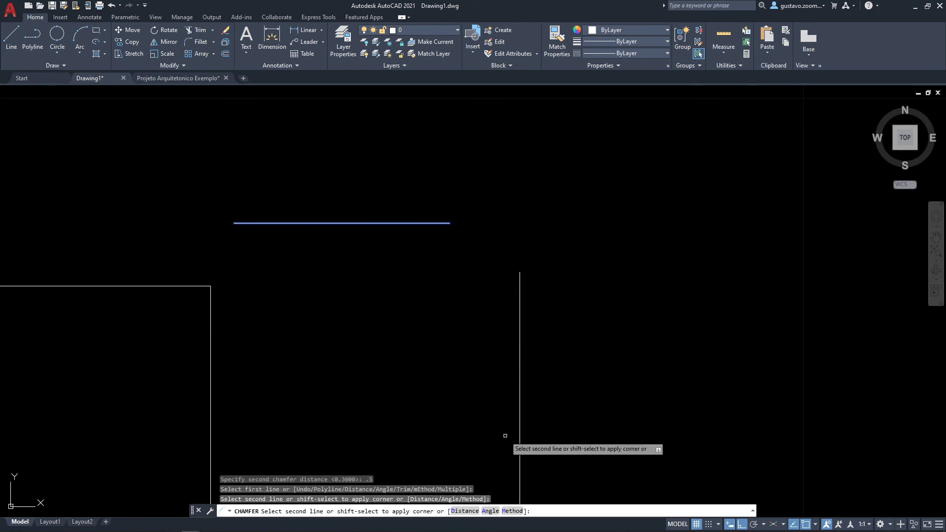
click(520, 367)
middle_drag(663, 364, 644, 372)
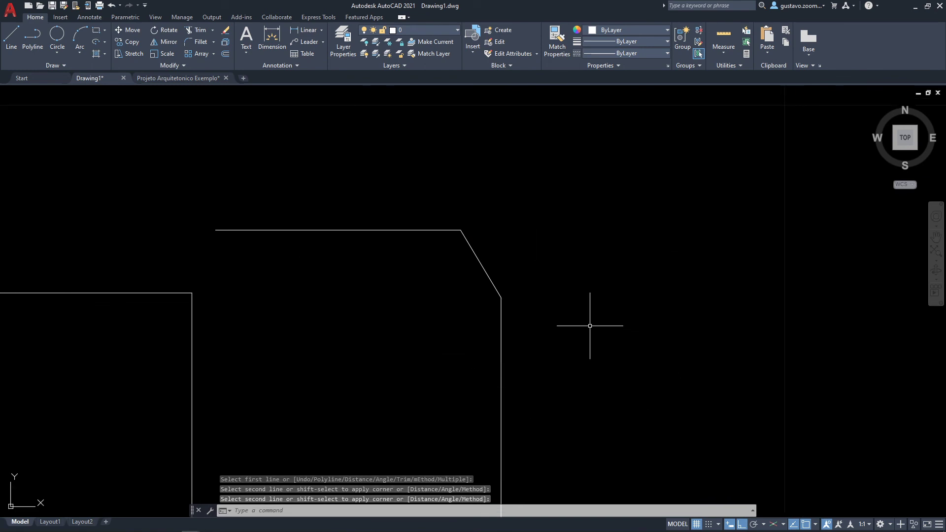
Step: Measure the chamfer's horizontal and vertical offsets from the lines' virtual corner
middle_drag(589, 327, 587, 331)
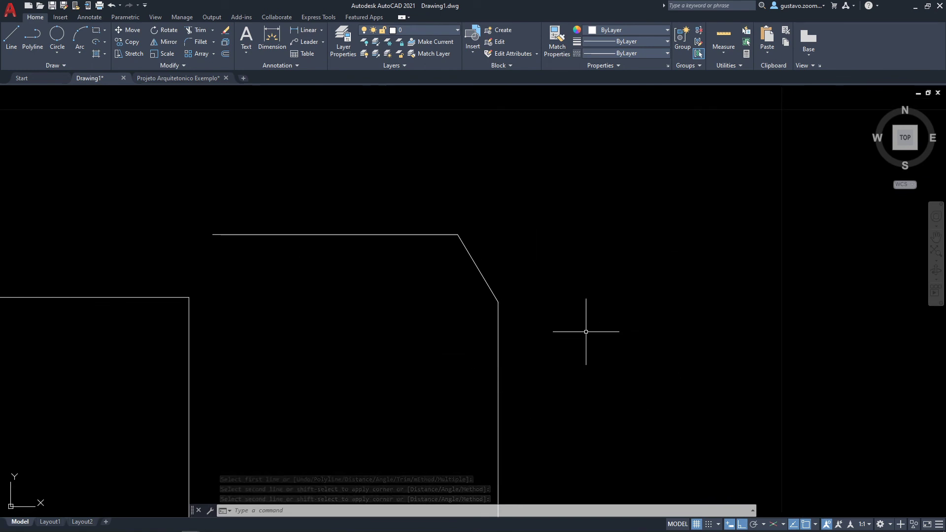
middle_drag(587, 324, 576, 333)
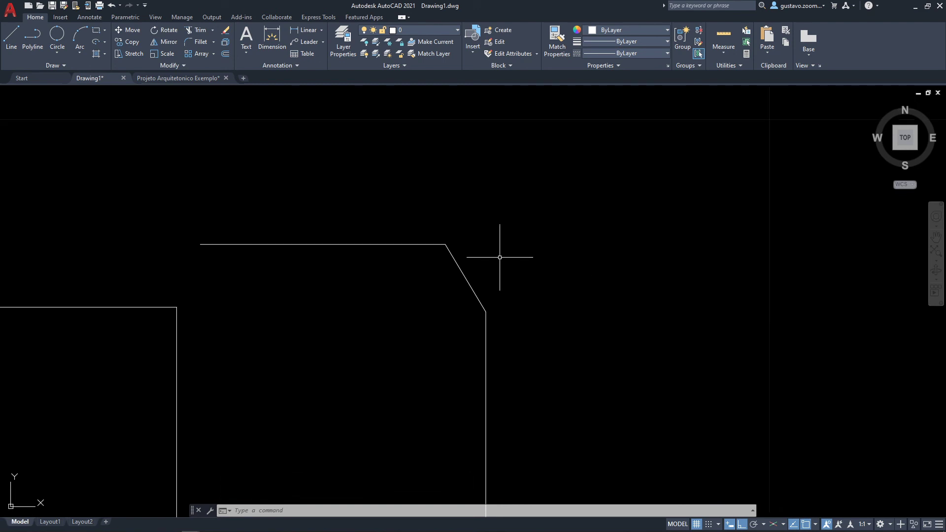
scroll(499, 257, up, 2)
text(dist)
key(Return)
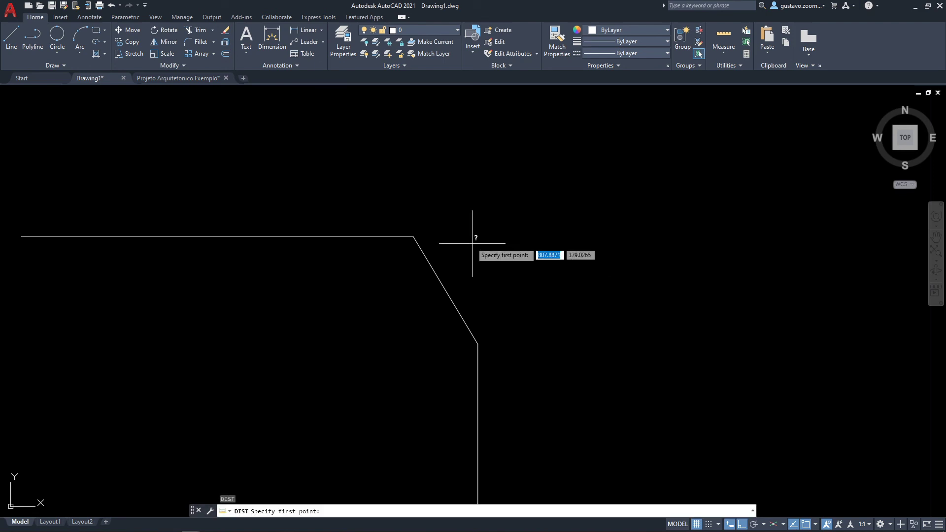
scroll(458, 219, down, 2)
click(429, 229)
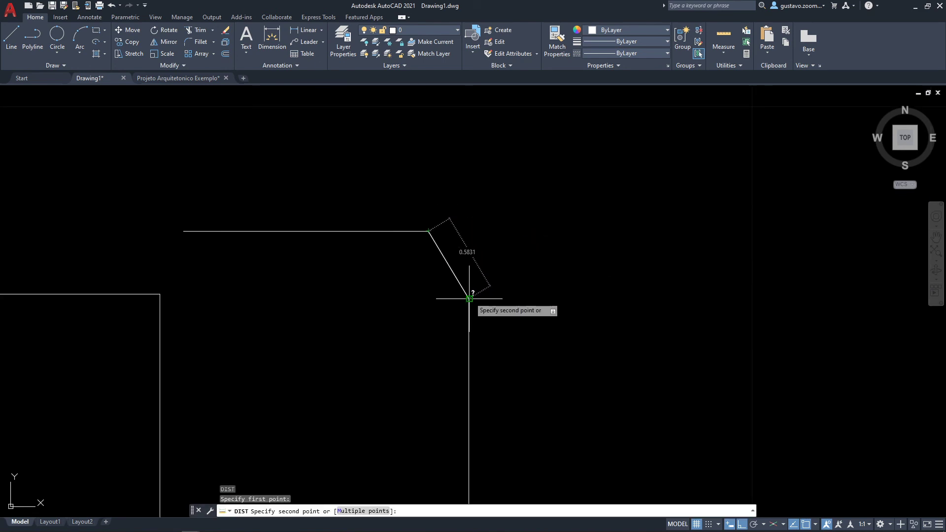
click(469, 231)
key(Return)
click(469, 299)
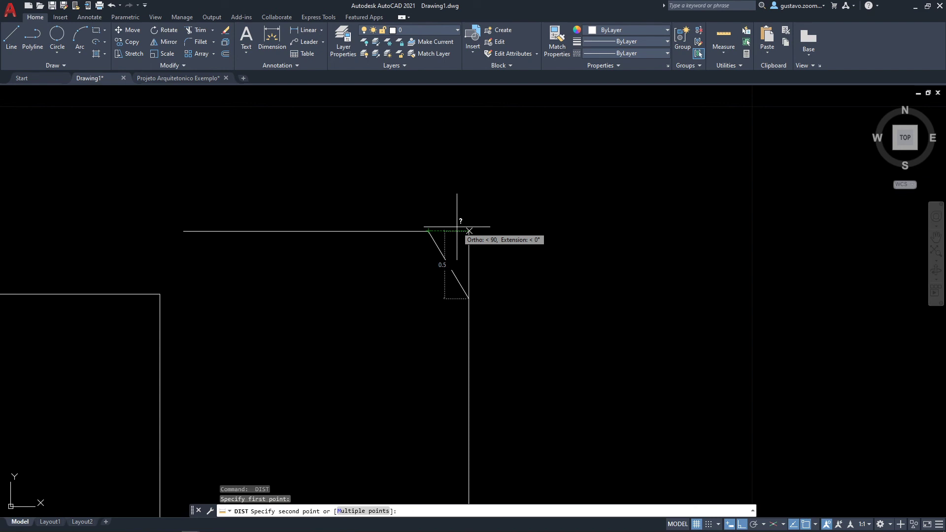
key(Escape)
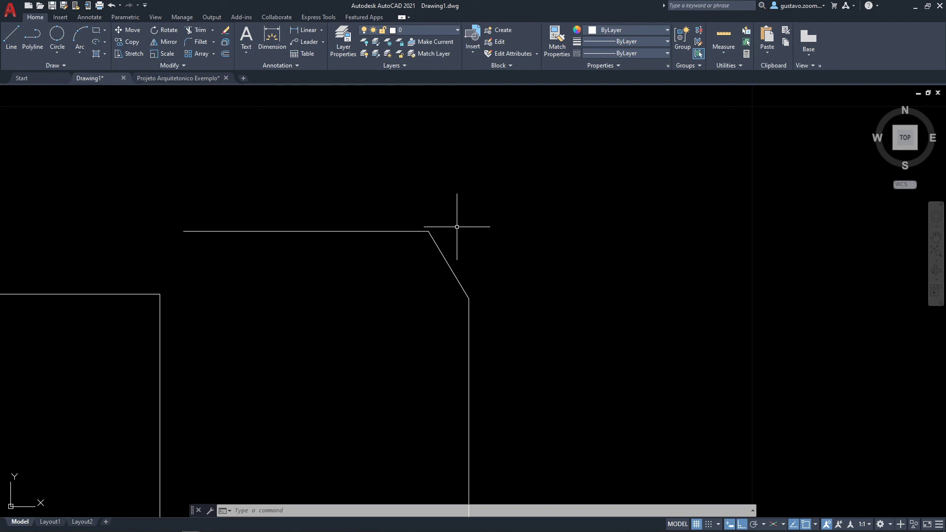
Step: Erase the small closed ellipse above the filleted and chamfered lines with the Erase command
mouse_move(457, 227)
middle_down()
mouse_move(546, 270)
mouse_move(363, 205)
mouse_move(322, 207)
middle_up()
scroll(361, 206, down, 2)
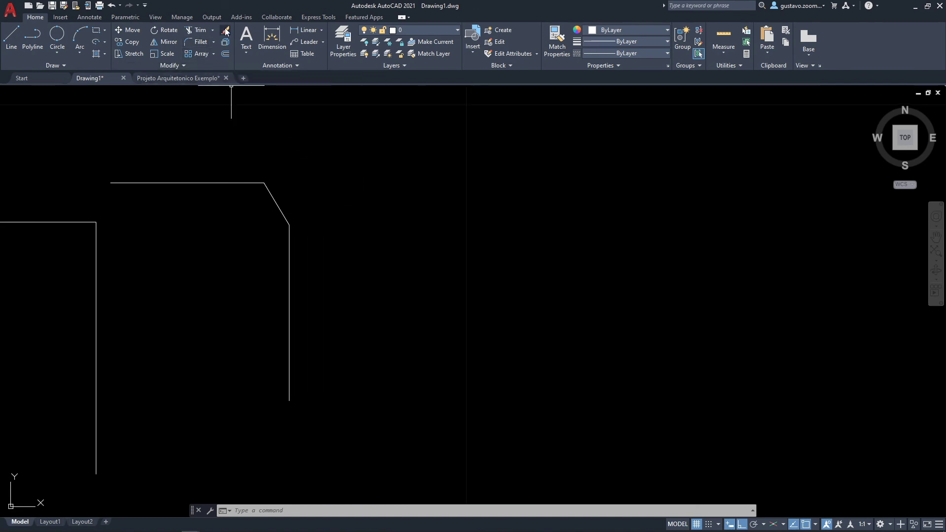
middle_drag(392, 195, 609, 263)
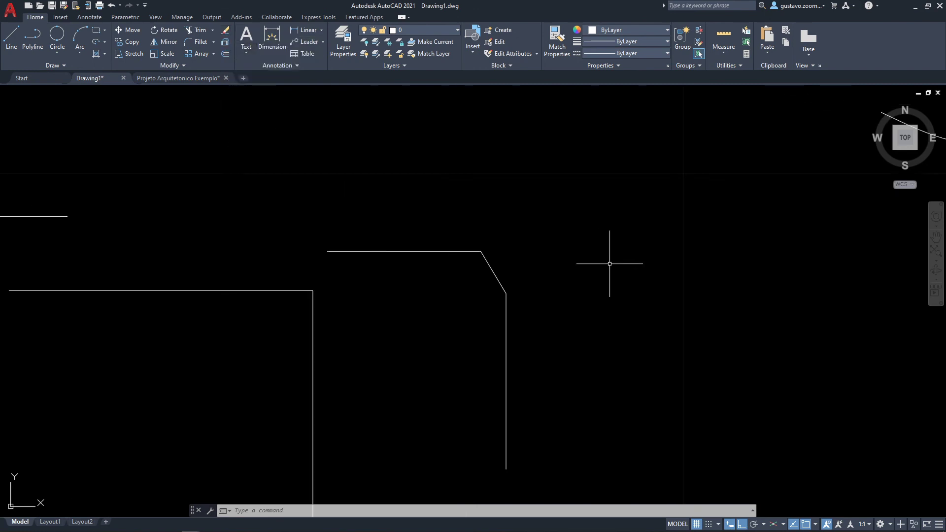
scroll(524, 230, down, 2)
mouse_move(413, 264)
middle_down()
mouse_move(456, 279)
mouse_move(435, 400)
middle_up()
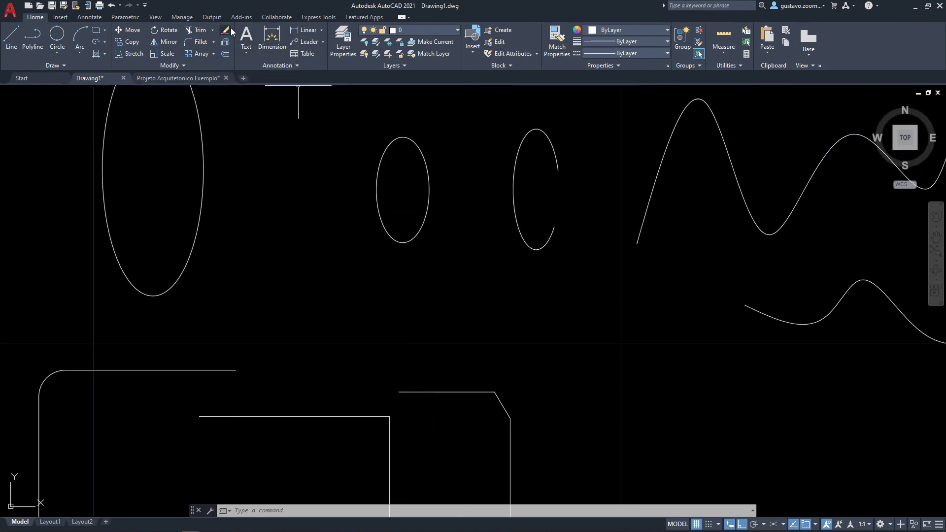
middle_drag(415, 146, 404, 200)
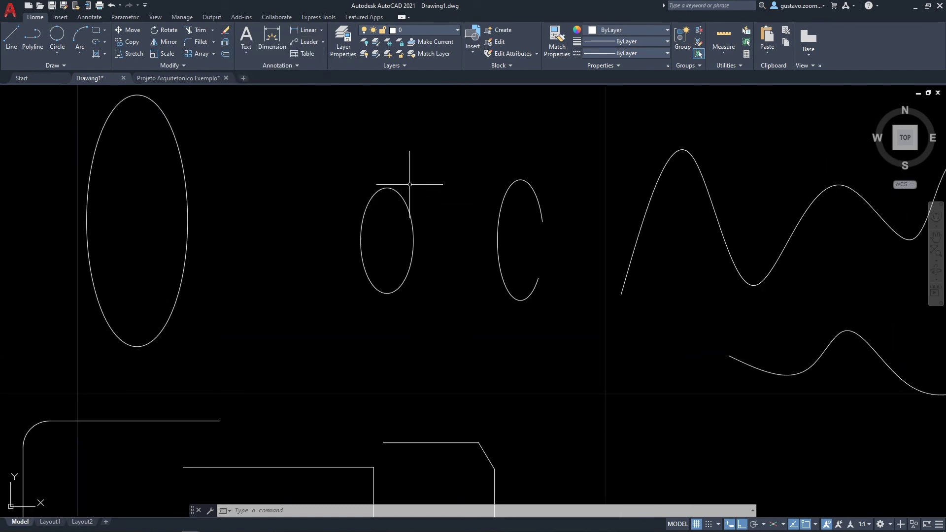
text(e)
key(Return)
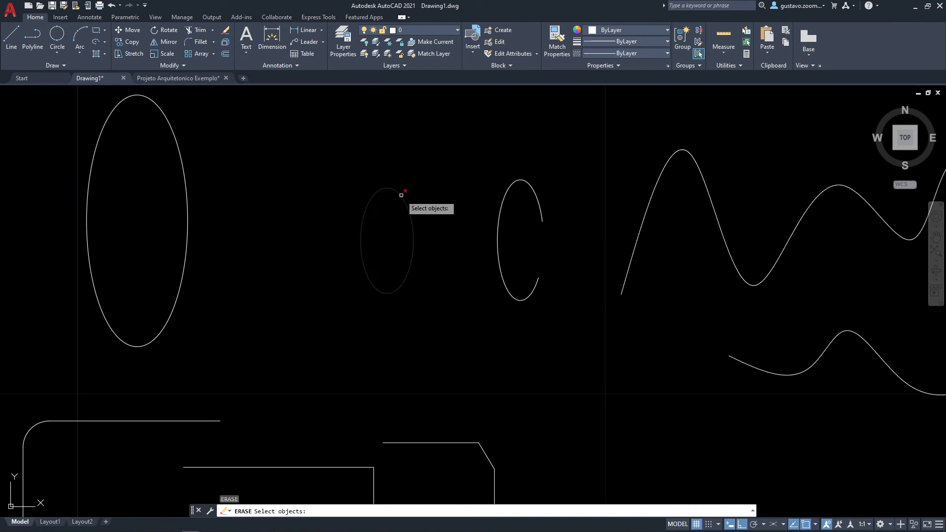
click(401, 195)
key(Return)
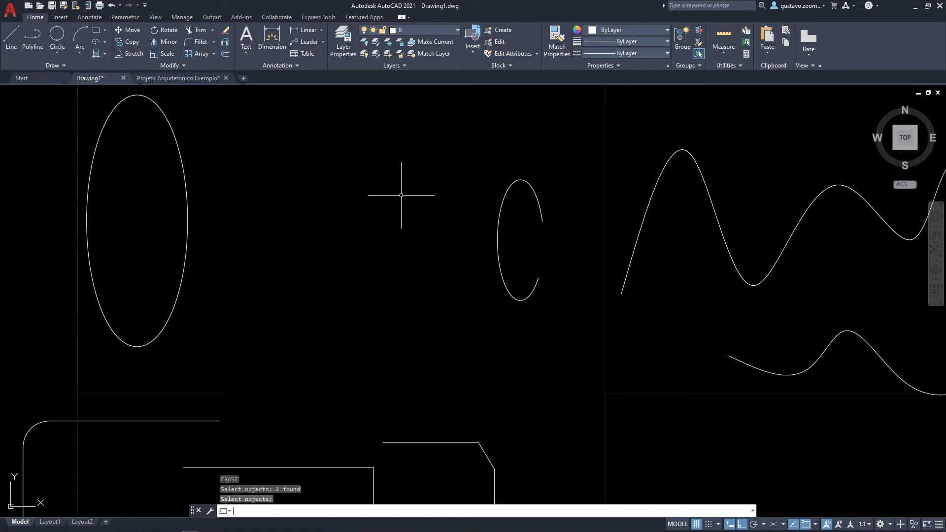
Step: Delete the elliptical arc between the large ellipse and the wavy spline
key(Return)
click(506, 187)
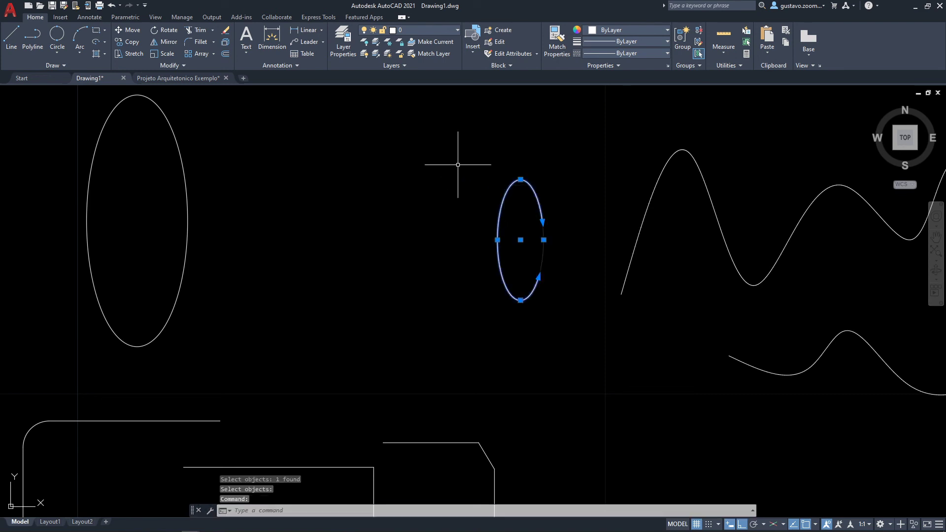
key(Delete)
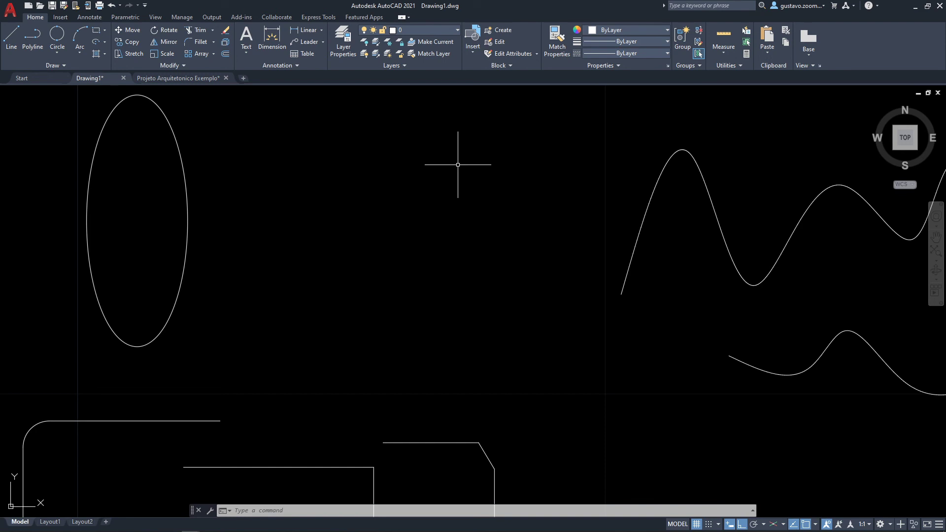
Step: Erase the large ellipse above the filleted corner with the Erase command
middle_drag(273, 223, 435, 238)
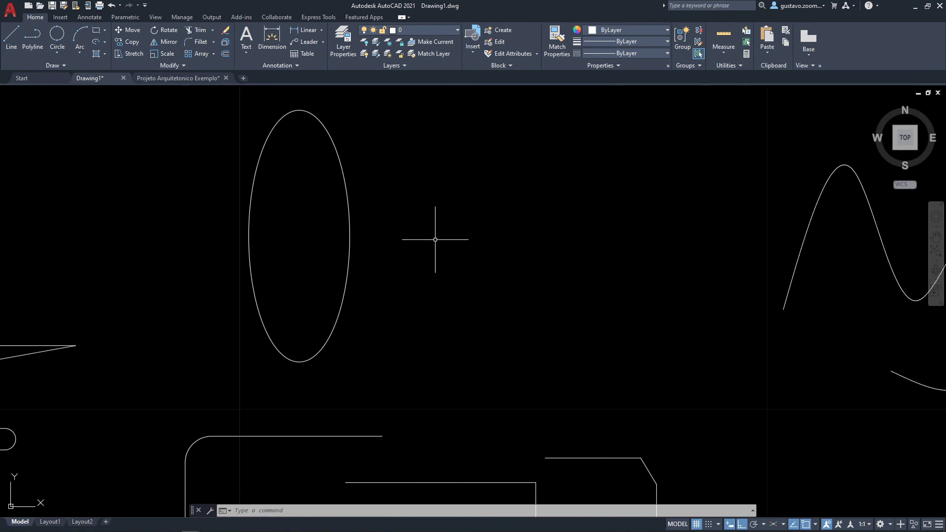
text(e)
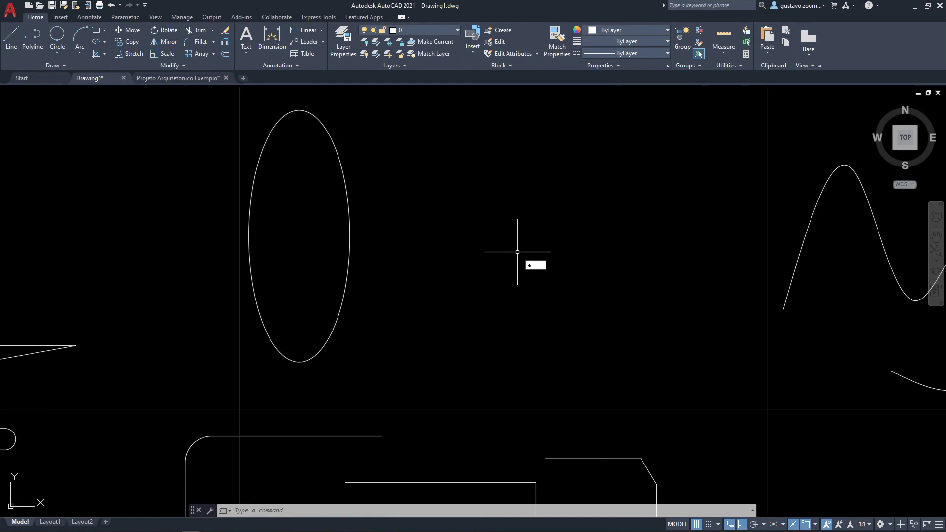
key(Return)
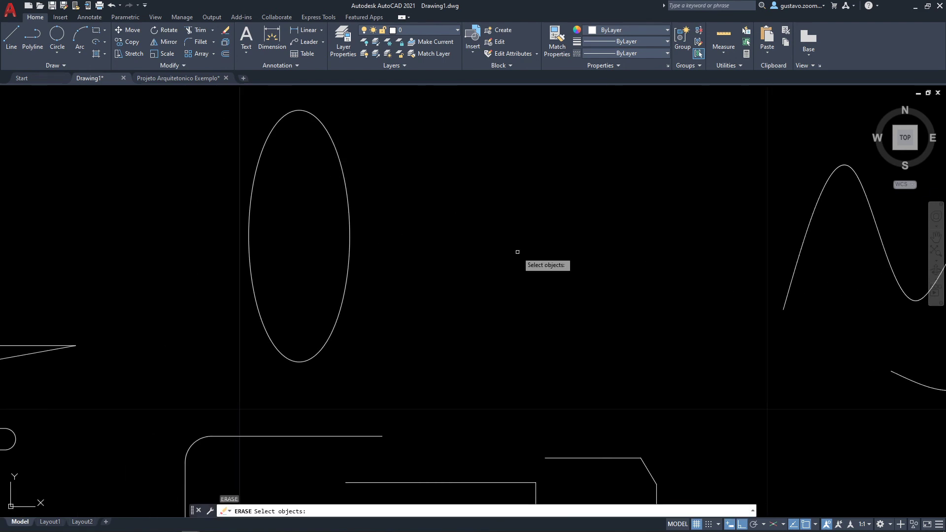
click(347, 192)
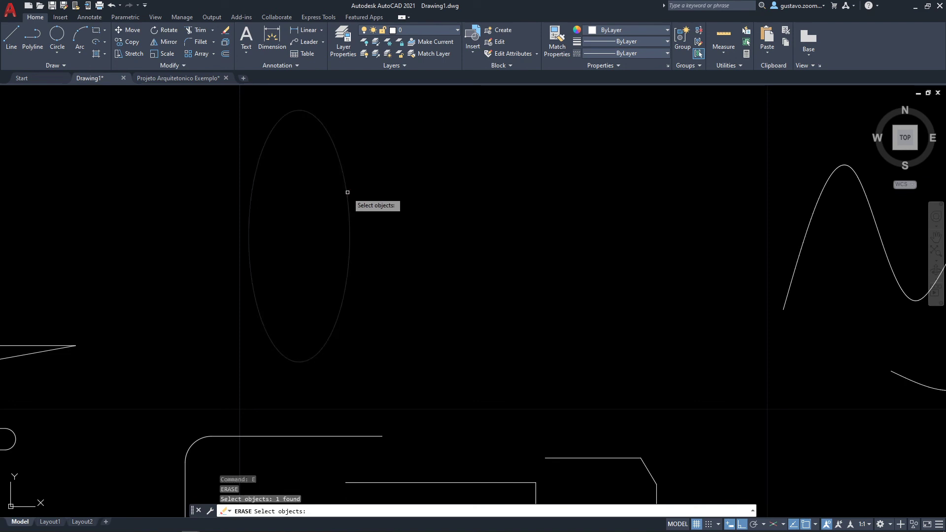
key(Return)
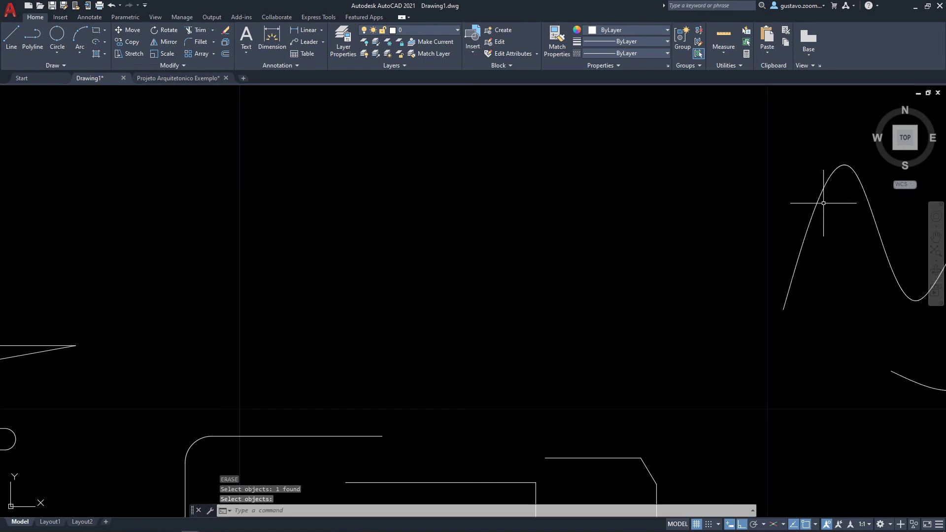
Step: Delete the wavy spline to the upper right of the chamfered lines
middle_drag(812, 204, 482, 203)
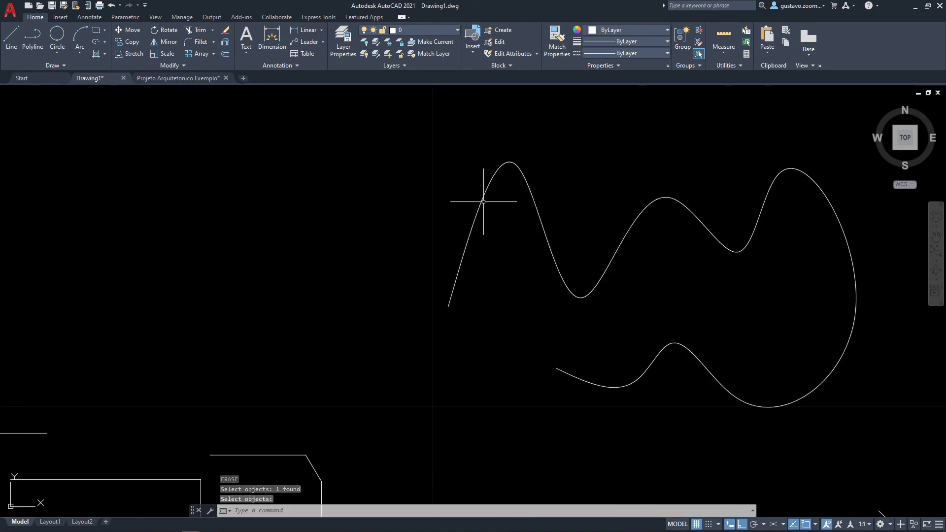
click(483, 201)
key(Delete)
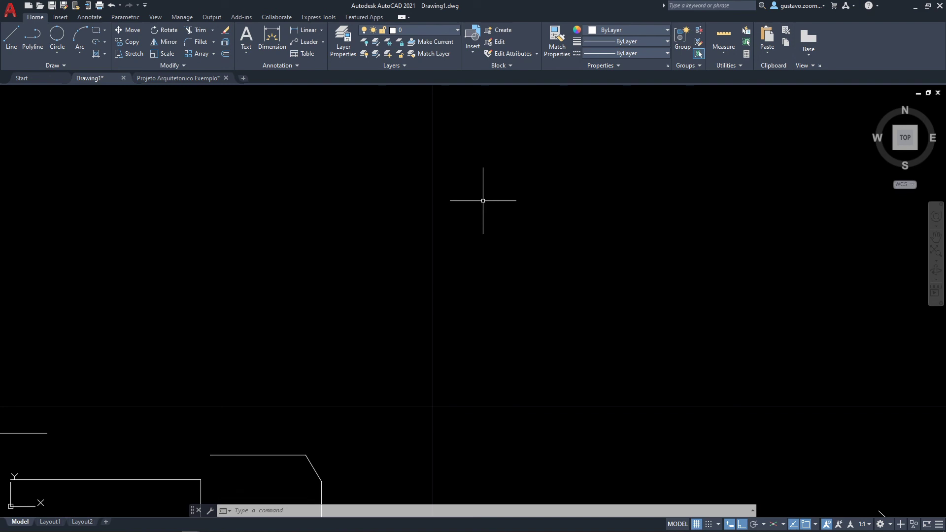
Step: Explode the isolated large triangle above the wavy spline into separate lines
scroll(483, 200, down, 5)
middle_drag(477, 200, 386, 331)
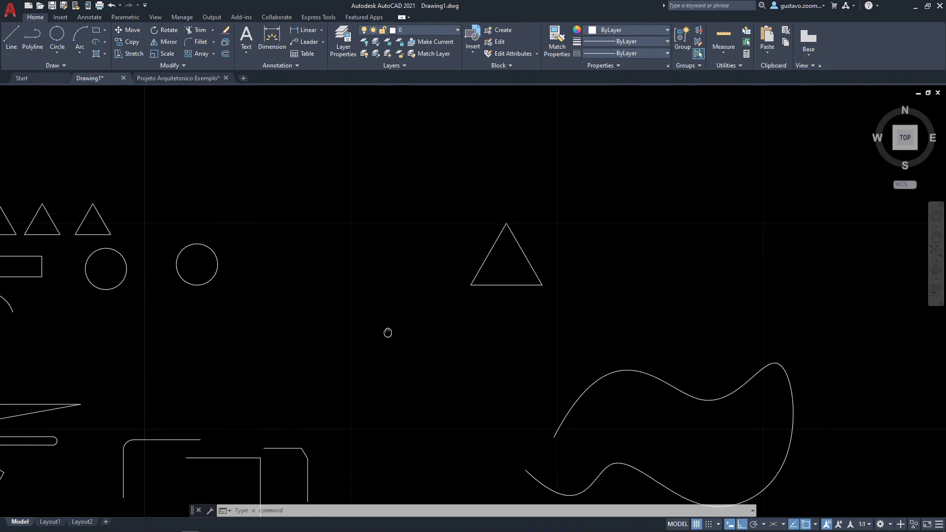
scroll(501, 239, up, 4)
middle_drag(526, 244, 492, 247)
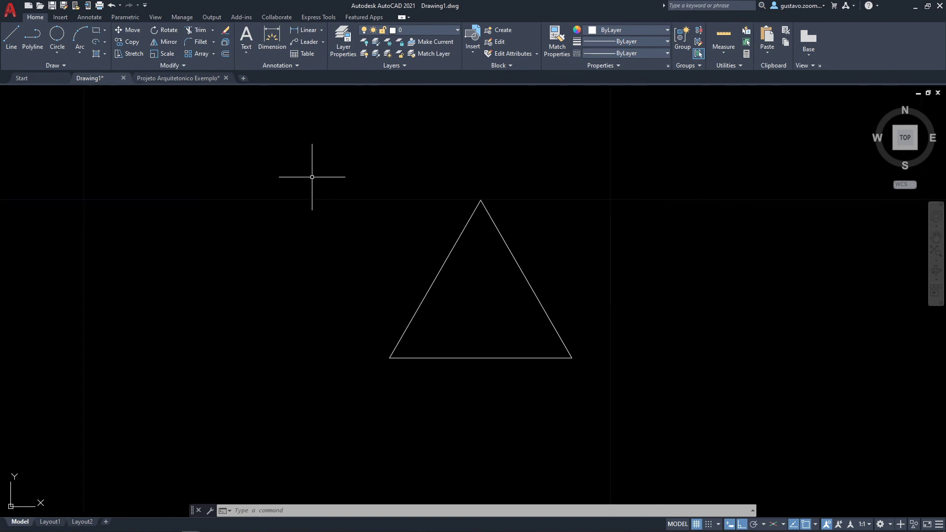
scroll(313, 177, up, 2)
middle_drag(430, 210, 292, 175)
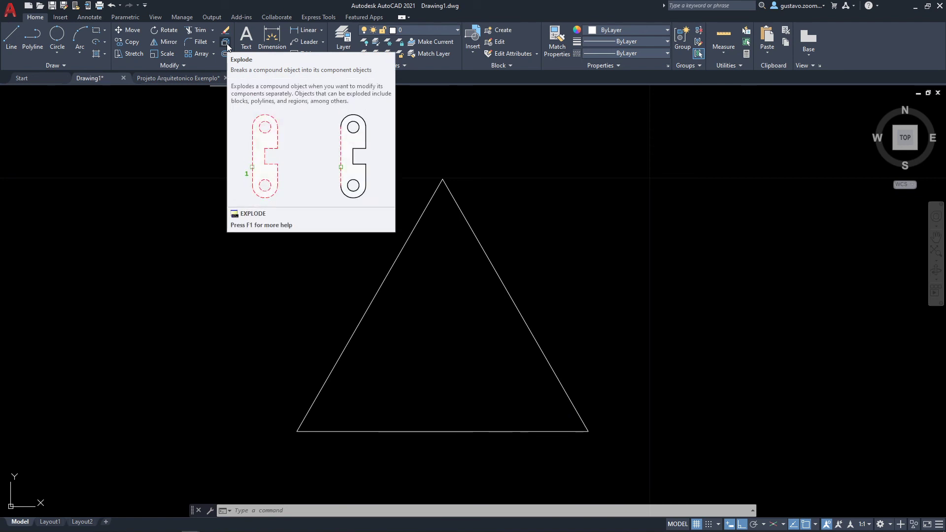
middle_drag(527, 325, 502, 308)
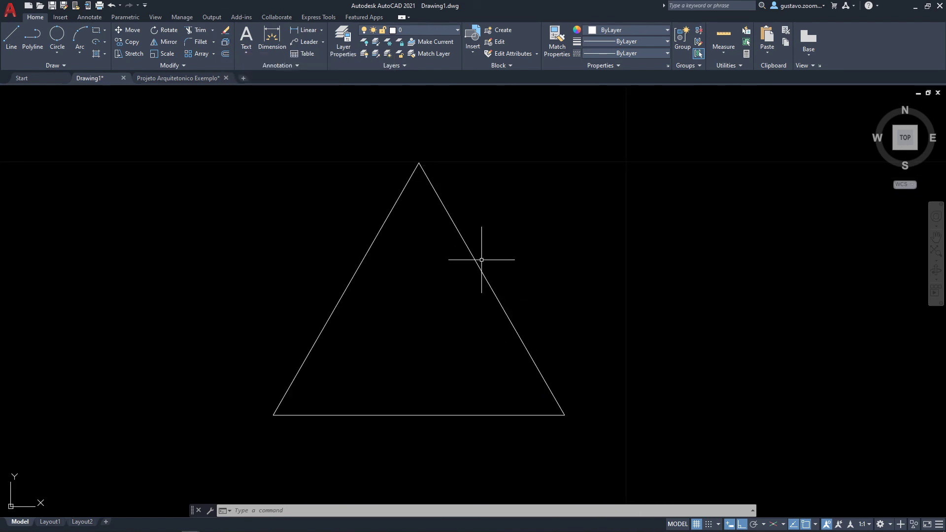
mouse_move(467, 248)
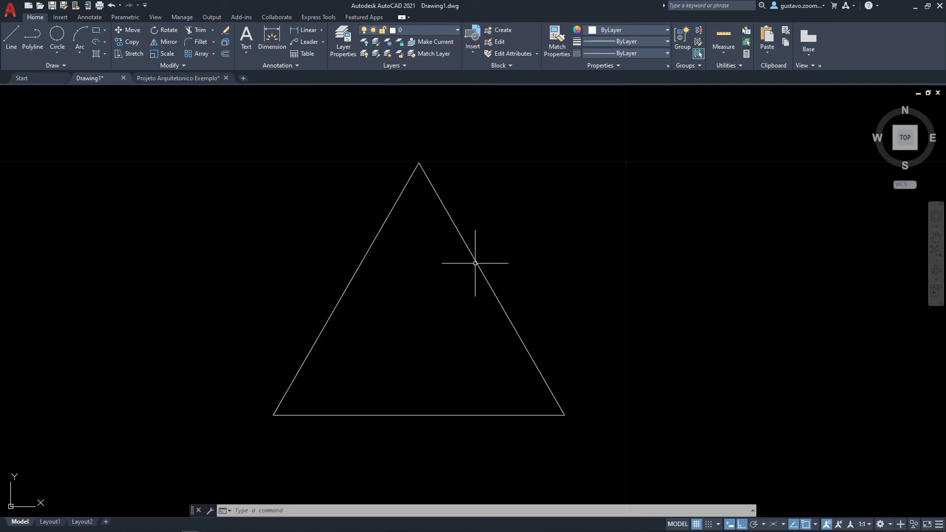
click(476, 264)
text(x)
key(Return)
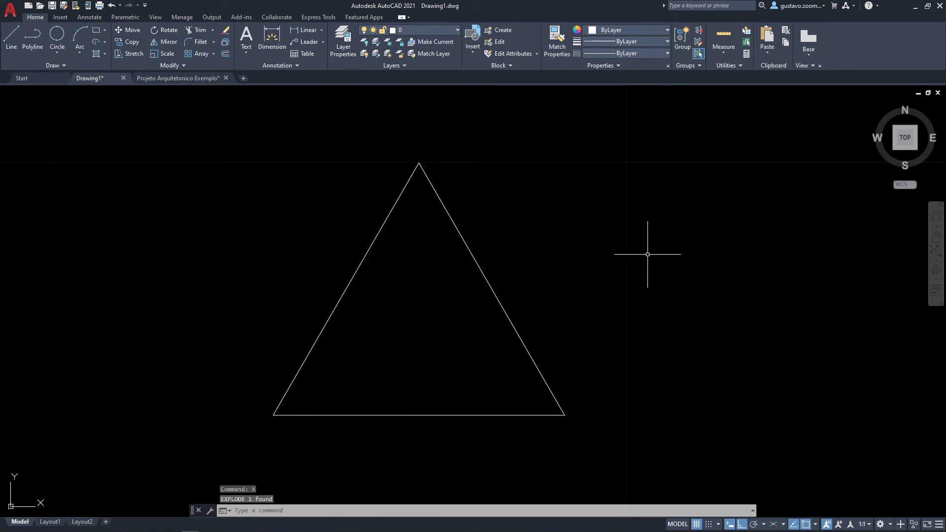
Step: Check the exploded triangle's sides as individual objects using crossing selection windows over its right side and base
click(590, 267)
click(429, 293)
key(Escape)
click(420, 355)
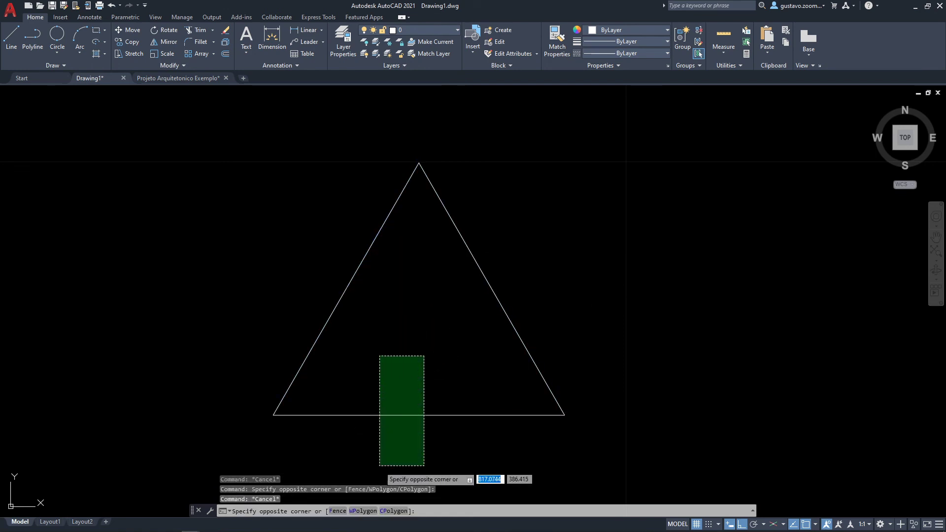
click(380, 466)
key(Escape)
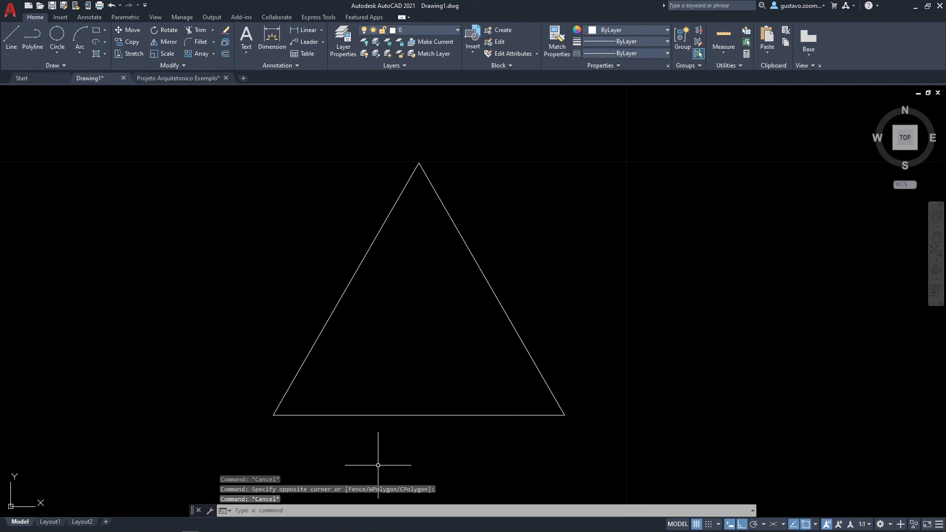
Step: Draw a 3 by 3 square in the empty area above the row of triangles and circles
scroll(253, 323, down, 5)
mouse_move(253, 324)
middle_down()
mouse_move(452, 259)
mouse_move(508, 343)
middle_up()
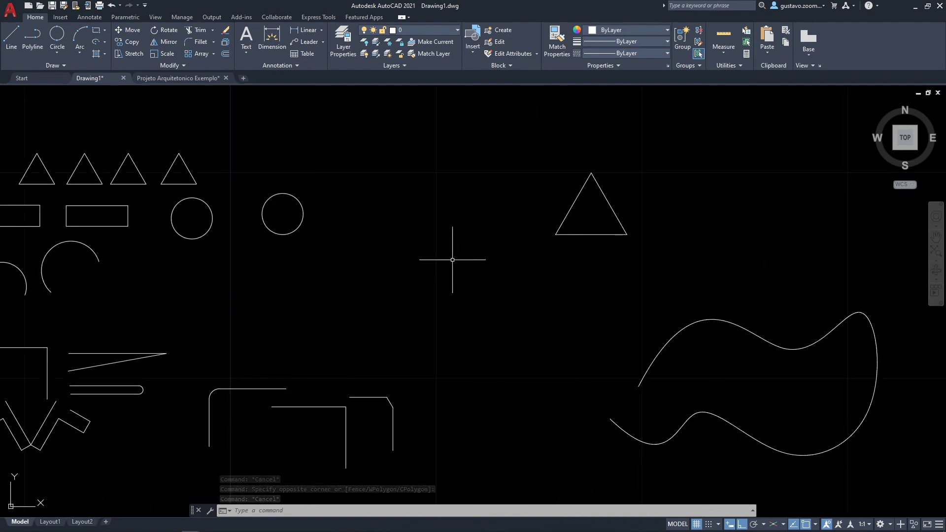
scroll(437, 255, up, 4)
middle_drag(437, 256, 549, 395)
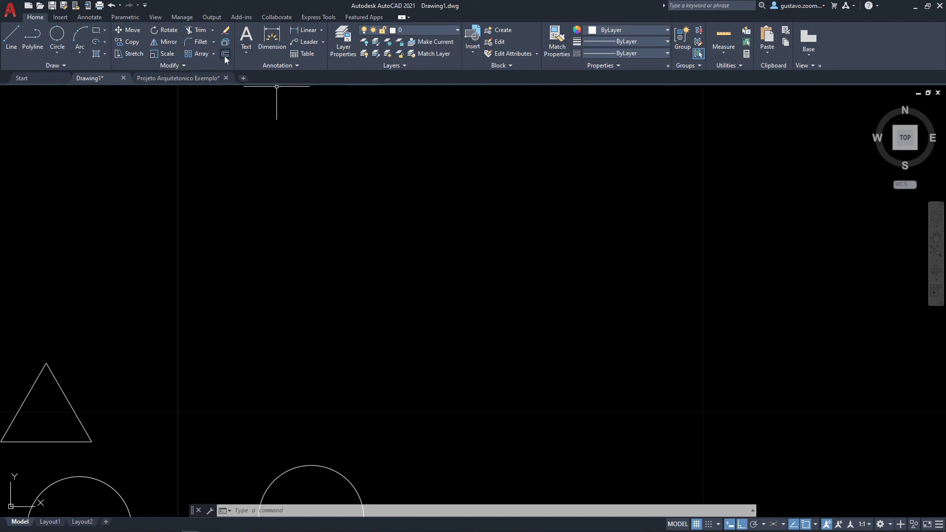
middle_drag(342, 218, 327, 232)
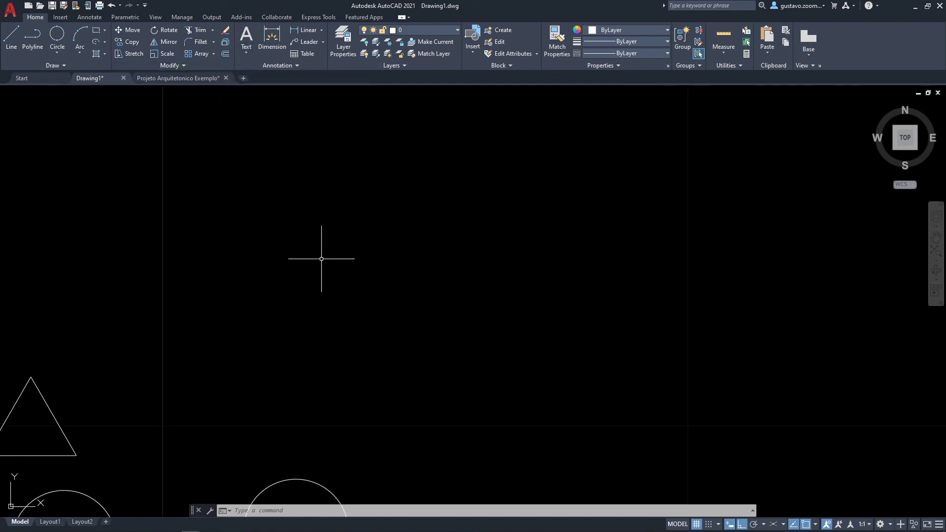
text(rec)
key(Return)
click(279, 347)
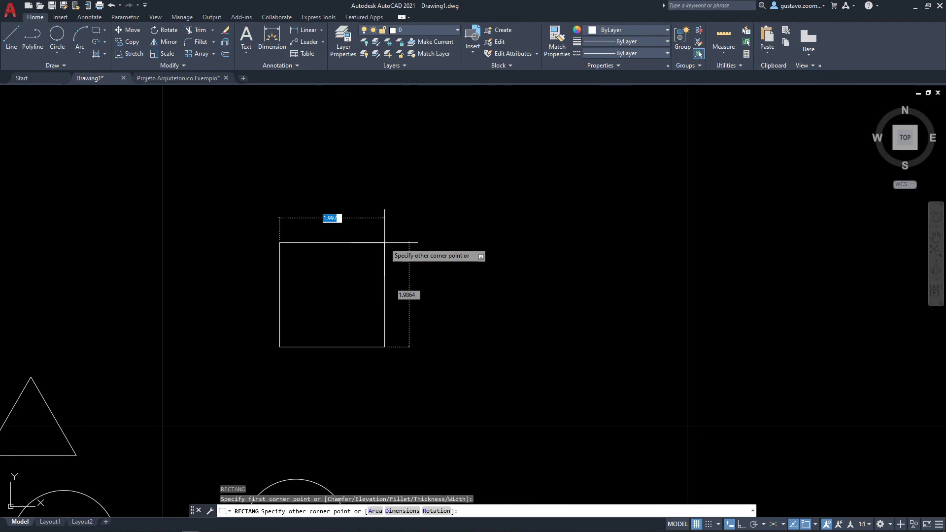
text(3)
key(Tab)
text(3)
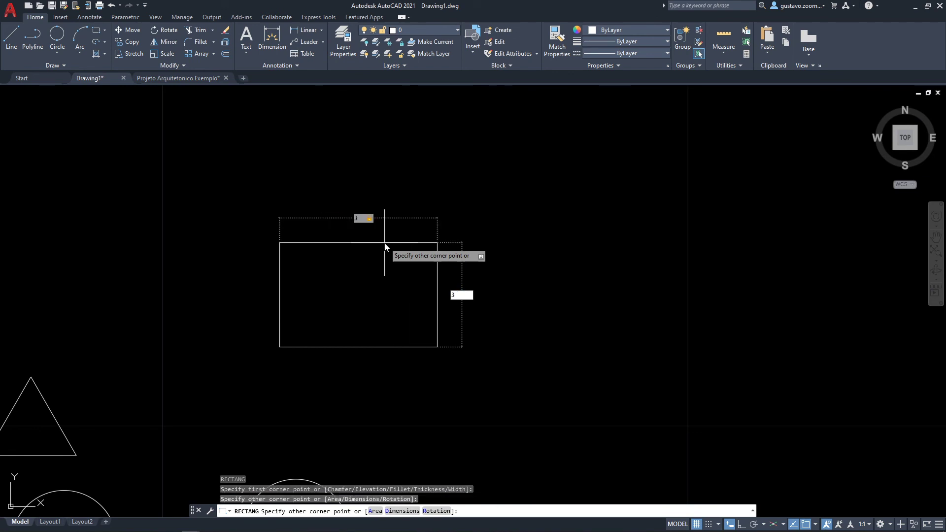
key(Return)
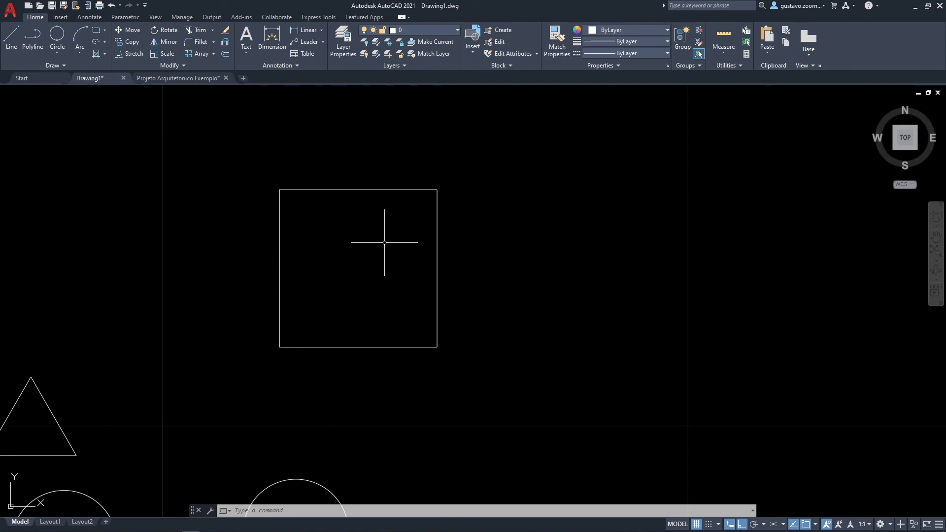
Step: Offset the new square outward by 0.15
click(228, 54)
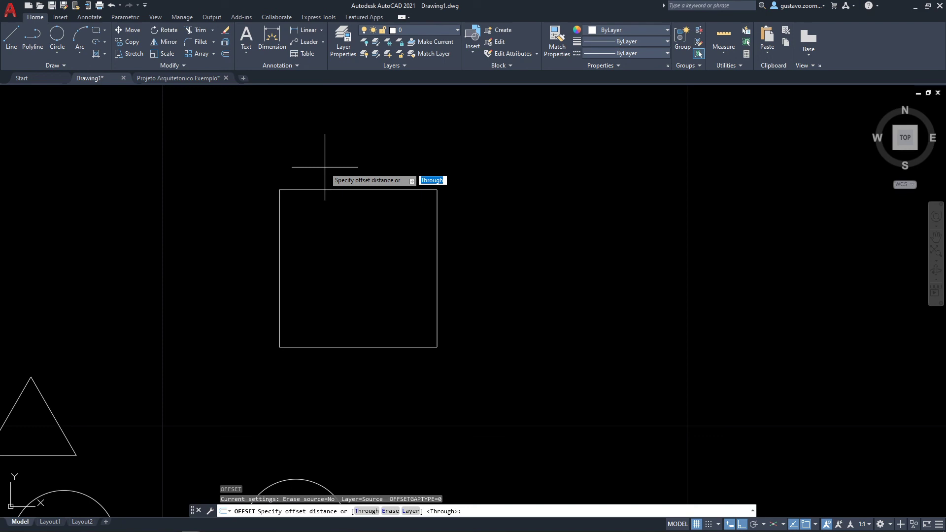
text(.15)
key(Return)
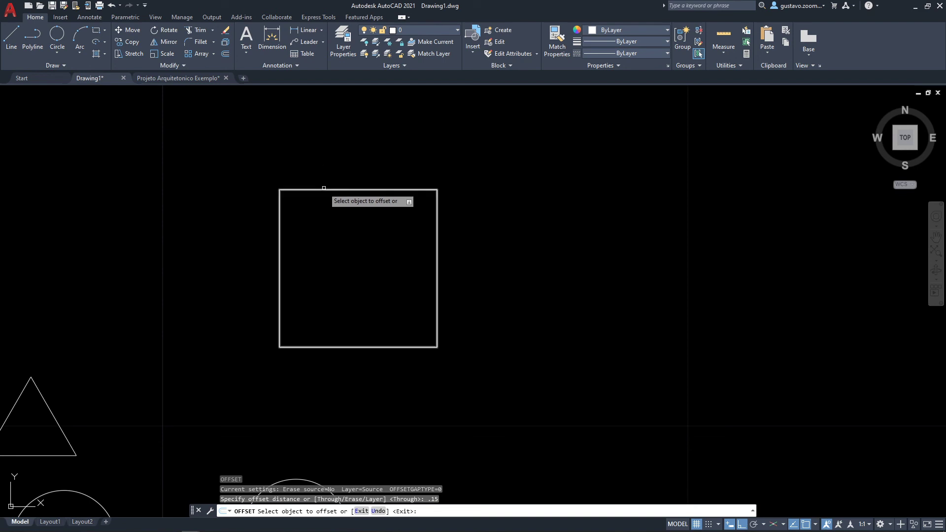
click(329, 190)
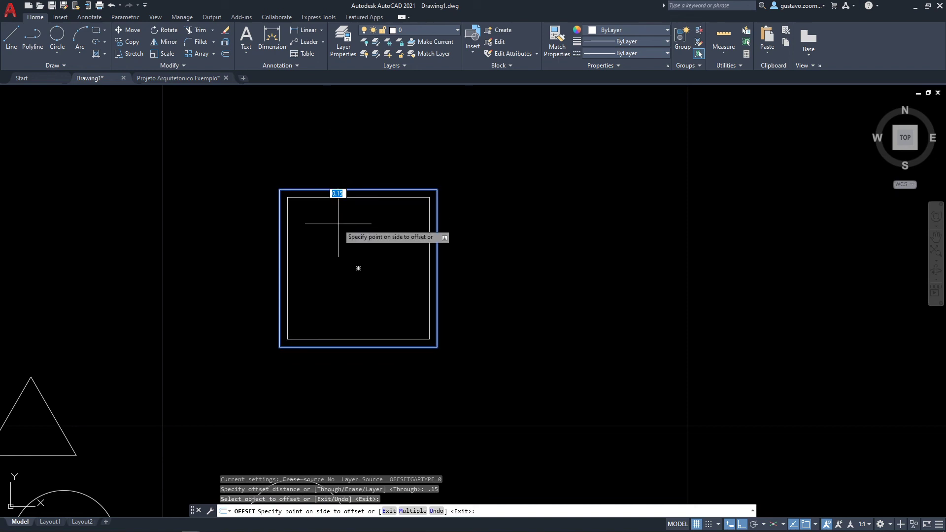
click(341, 165)
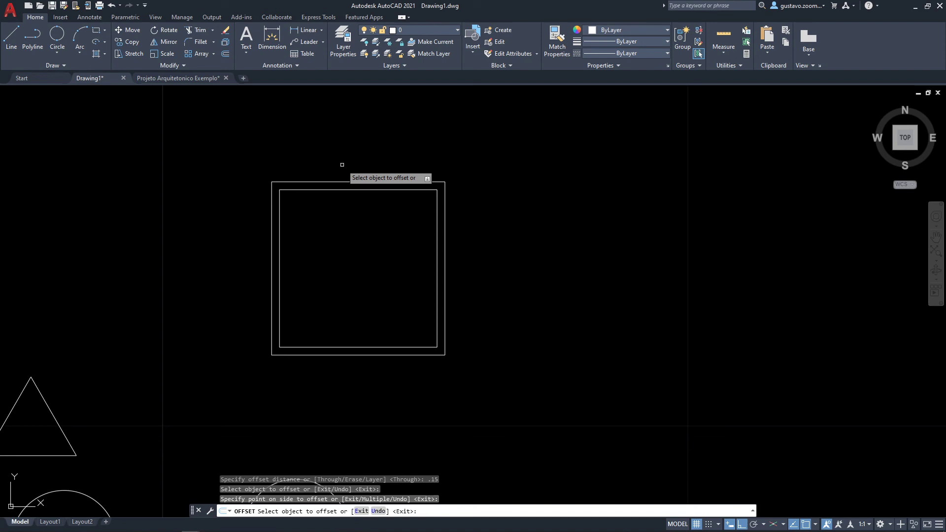
Step: Add three more concentric squares at 0.15 spacing by offsetting the outermost square outward each time
mouse_move(341, 165)
middle_down()
mouse_move(525, 219)
mouse_move(661, 236)
mouse_move(664, 260)
mouse_move(638, 262)
middle_up()
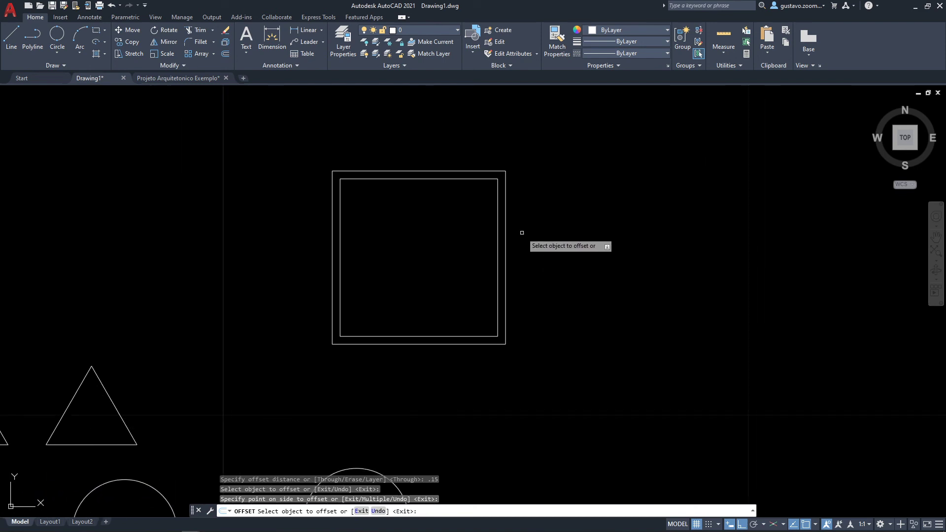
click(505, 222)
click(522, 212)
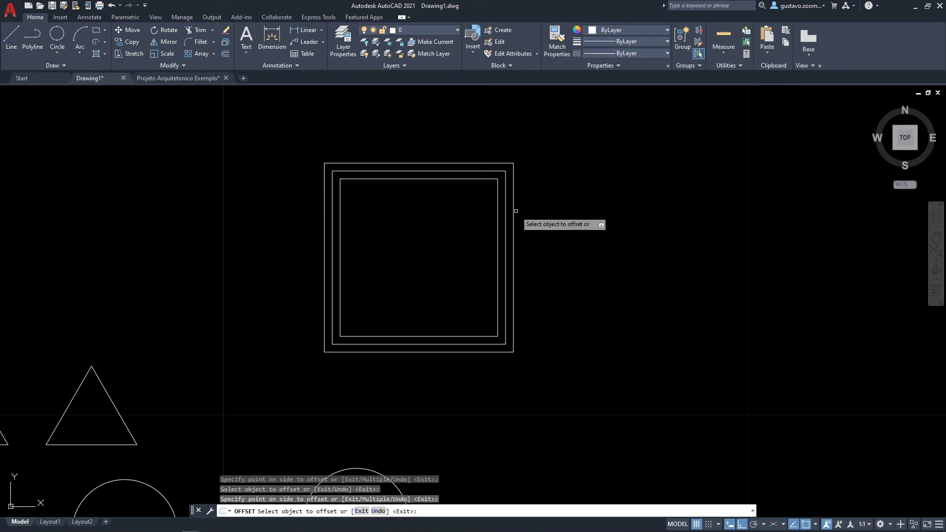
click(513, 206)
click(526, 205)
click(522, 205)
click(549, 203)
Step: Offset the rightmost triangle of the row outward three times in succession at 0.15 spacing
middle_drag(584, 245, 763, 249)
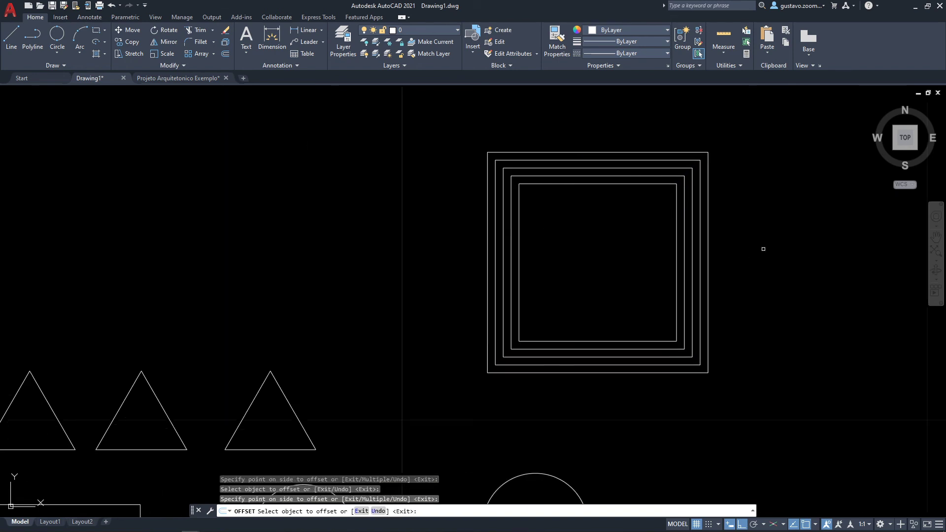
click(281, 385)
click(289, 382)
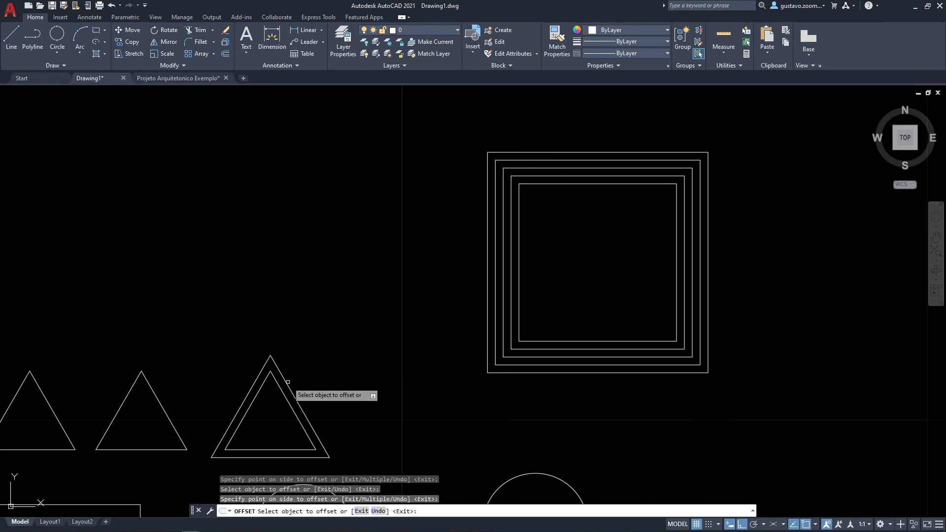
click(287, 381)
click(294, 380)
click(294, 377)
click(317, 366)
Step: Offset the circle below the concentric squares outward five times in succession at 0.15 spacing
middle_drag(342, 386, 597, 302)
middle_drag(656, 417, 314, 278)
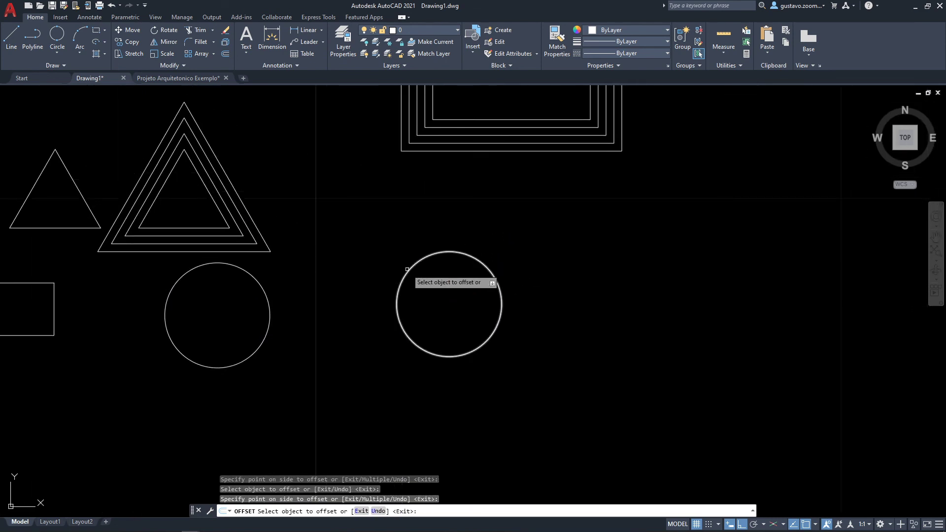
click(405, 274)
click(397, 264)
click(401, 265)
click(383, 250)
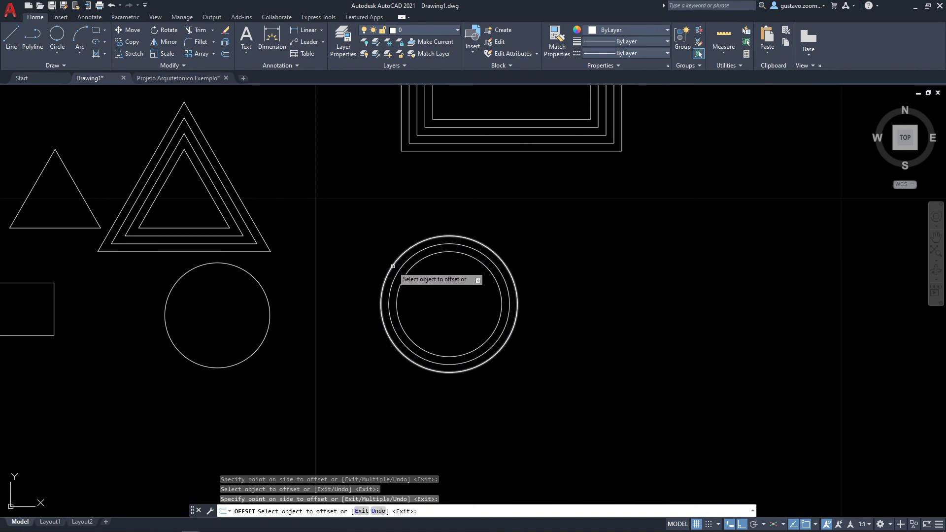
click(389, 270)
click(376, 253)
click(523, 289)
click(533, 293)
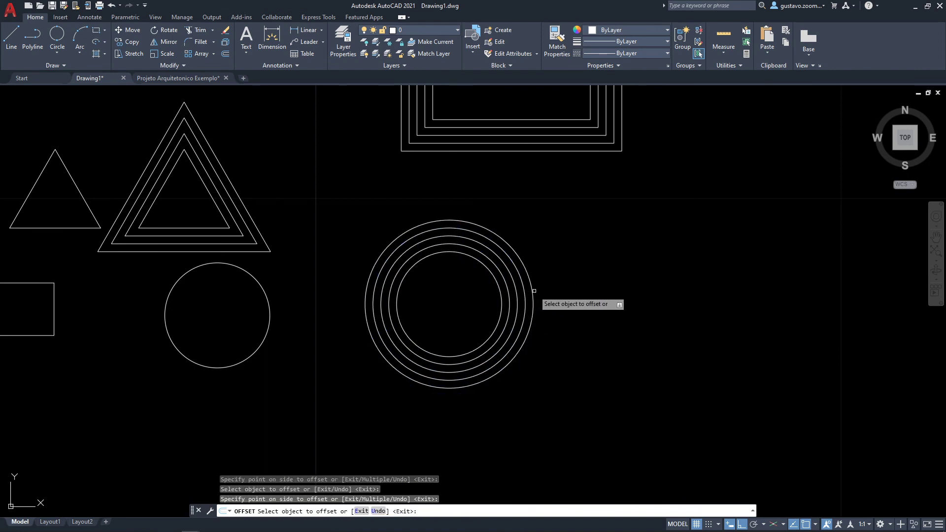
click(534, 294)
click(545, 292)
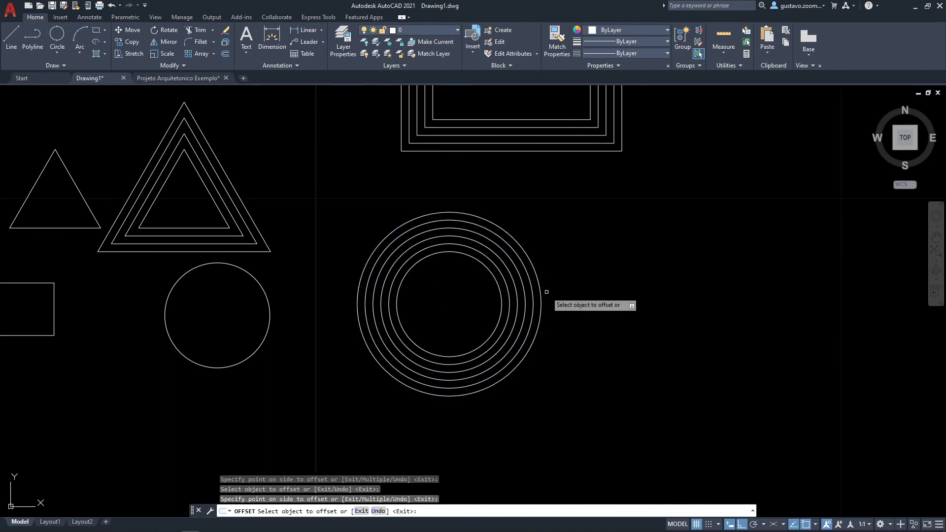
Step: Offset the outermost concentric circle outward by a distance of 1
click(539, 285)
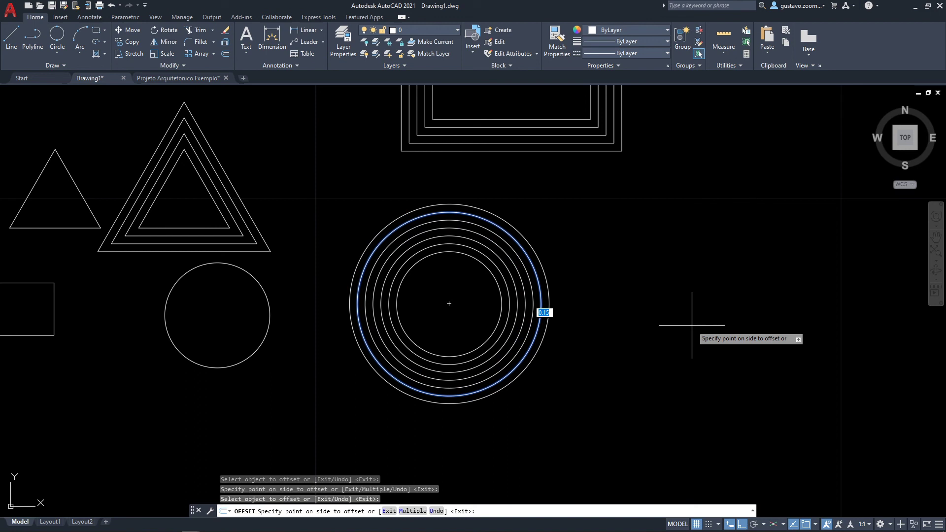
text(1)
key(Return)
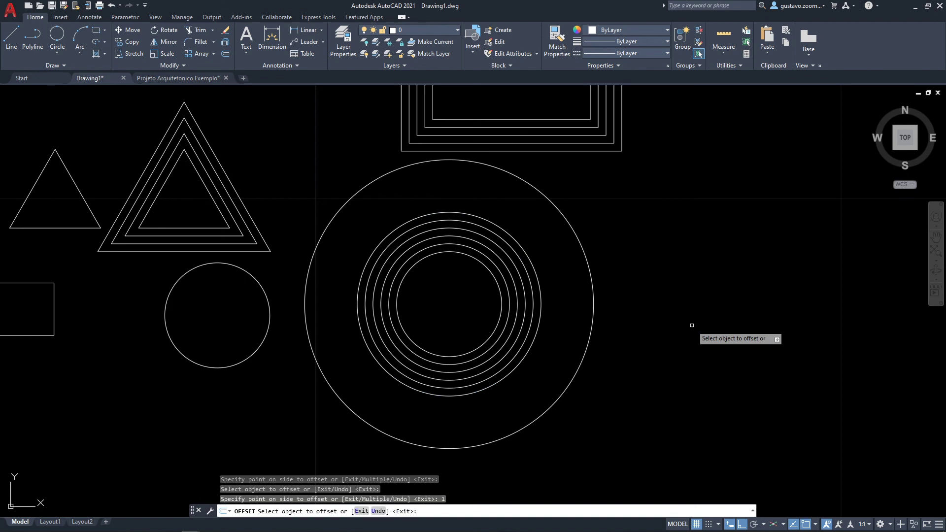
Step: Add three more circles at 0.15 spacing outside the large outer circle
click(587, 259)
click(598, 262)
click(599, 263)
click(616, 264)
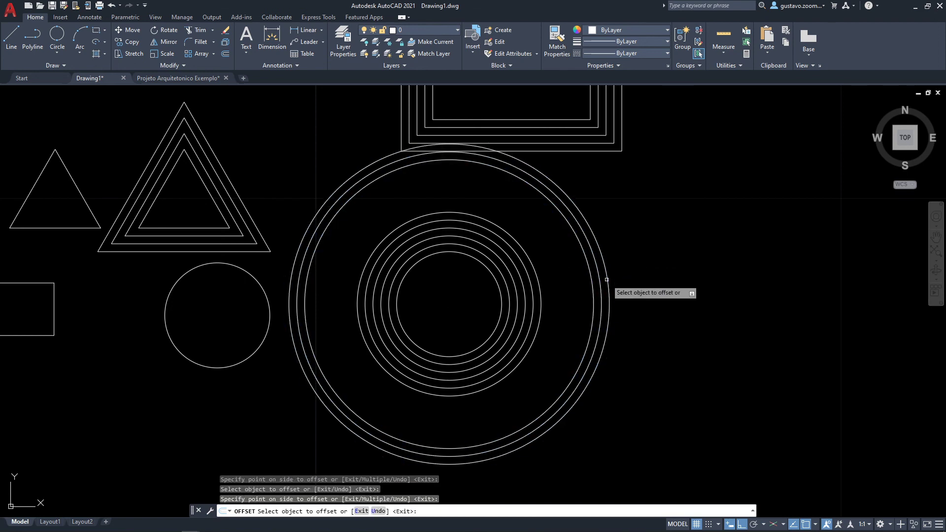
click(607, 279)
click(629, 275)
Step: Offset the outermost circle outward by 0.5 and end the Offset command
click(617, 283)
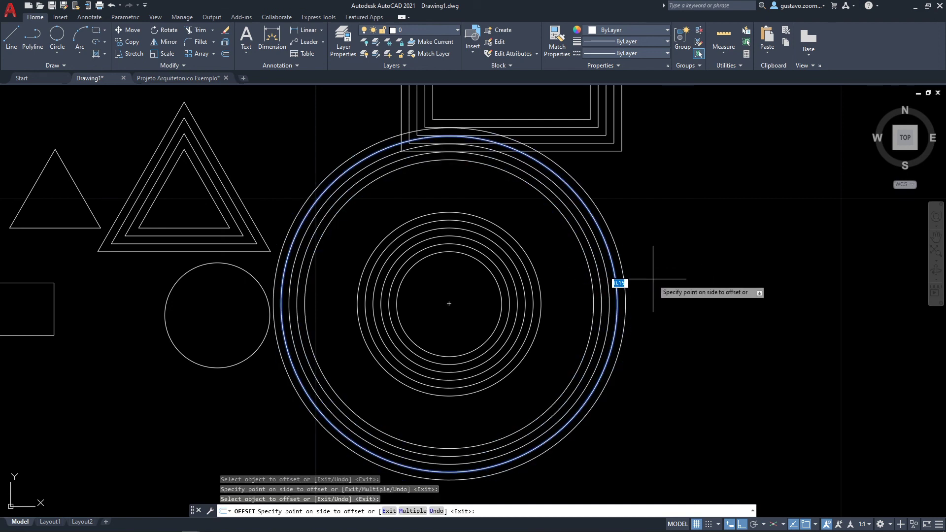
text(.5)
key(Return)
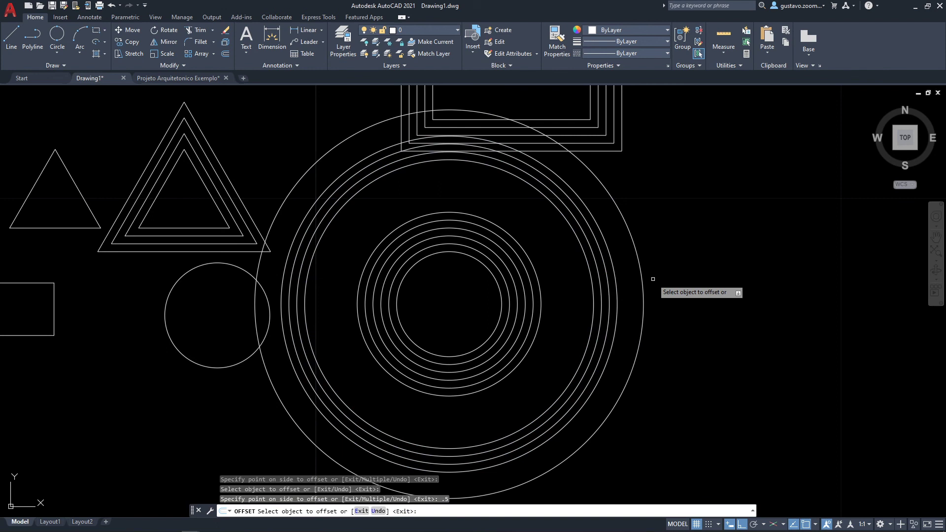
middle_drag(652, 279, 639, 288)
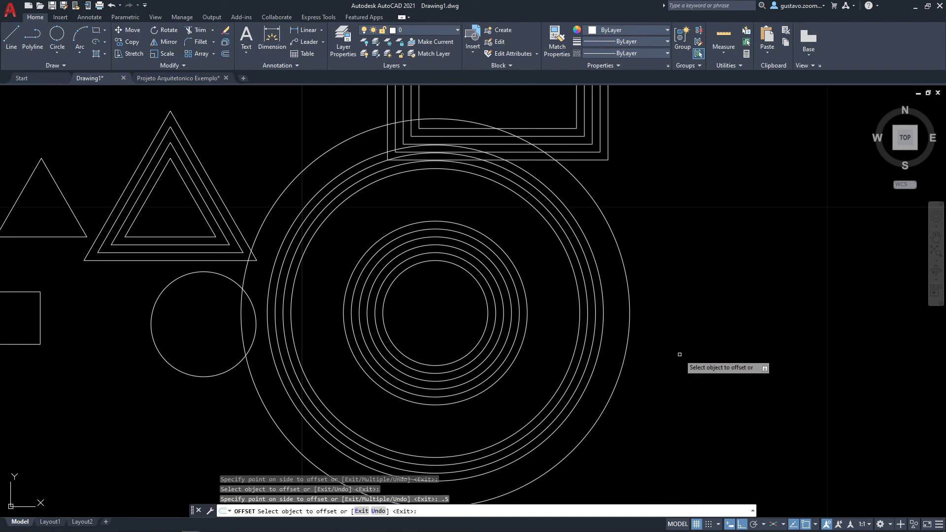
key(Escape)
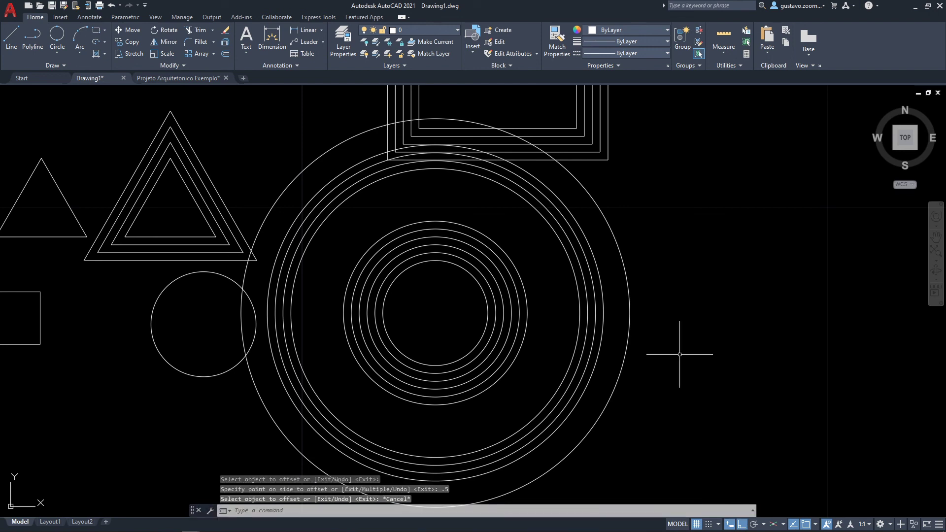
Step: Offset the outermost circle outward three times in succession at a distance of 1
key(Return)
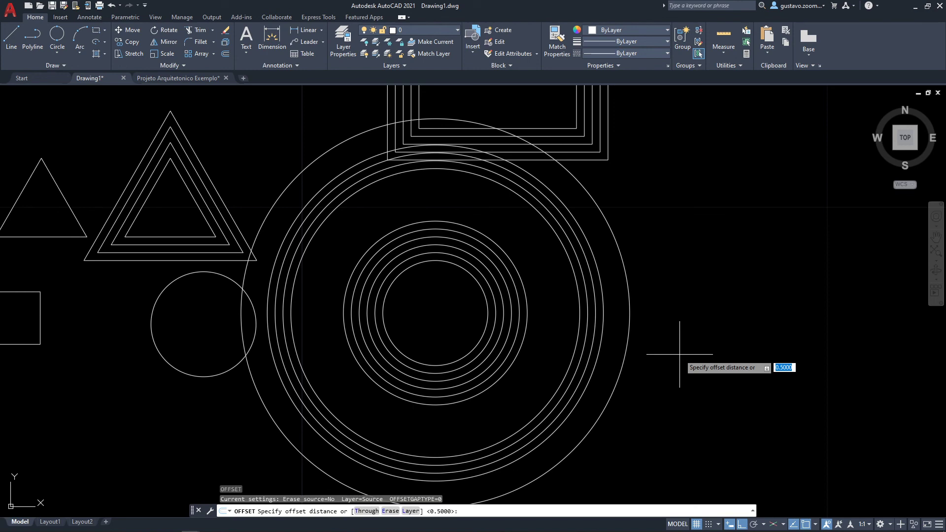
text(1)
key(Return)
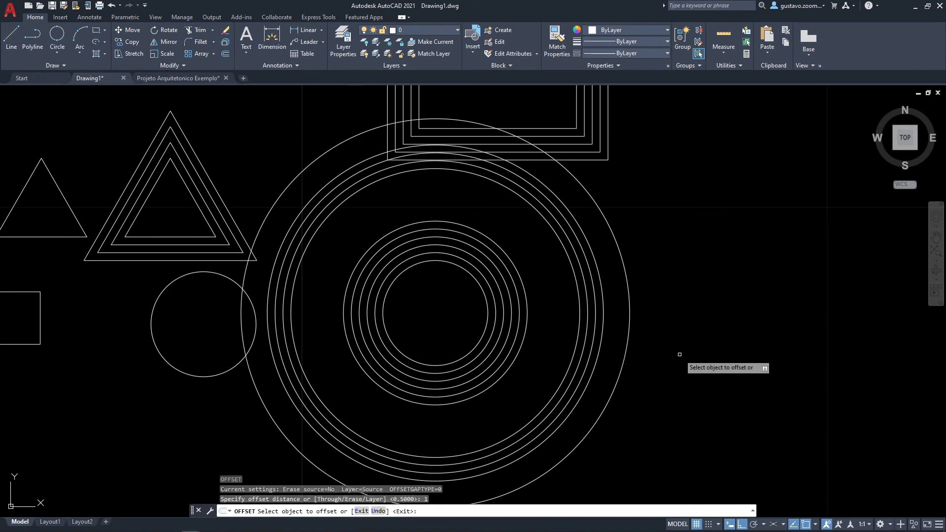
scroll(680, 355, down, 5)
scroll(636, 330, up, 1)
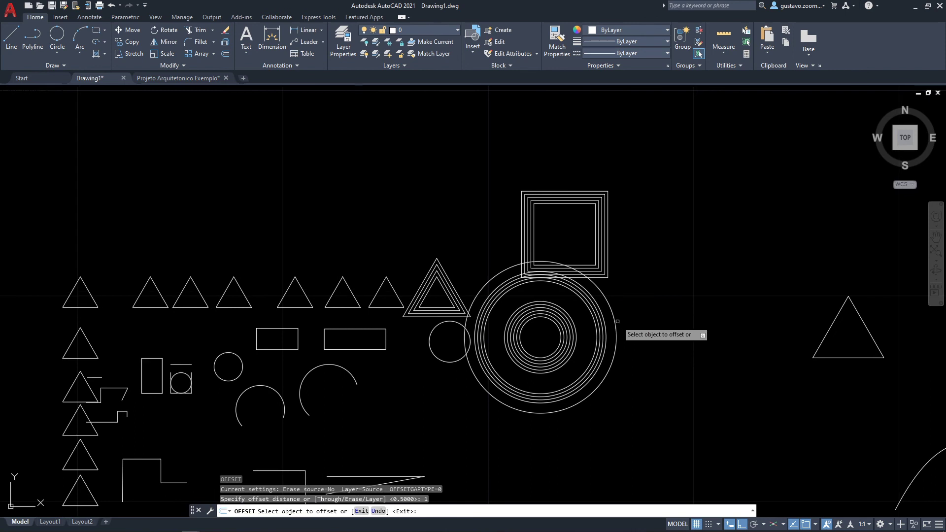
click(617, 322)
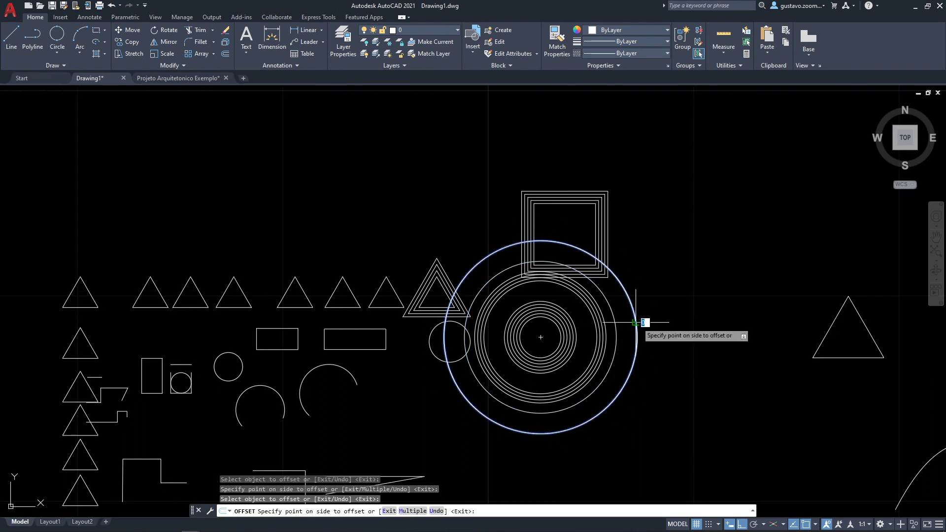
click(643, 324)
click(657, 324)
click(676, 327)
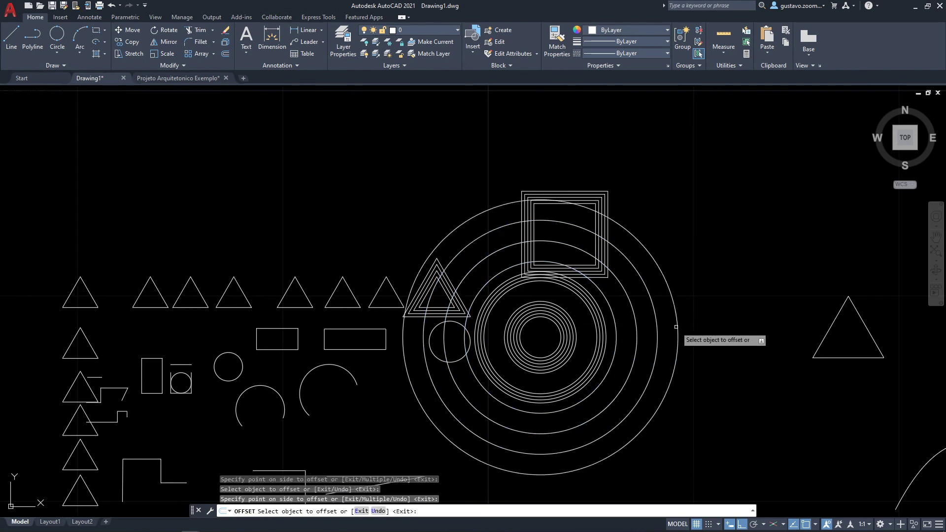
Step: Offset the outermost circle outward once by 0.15 and twice more by 1, and end the Offset command
click(676, 327)
click(708, 320)
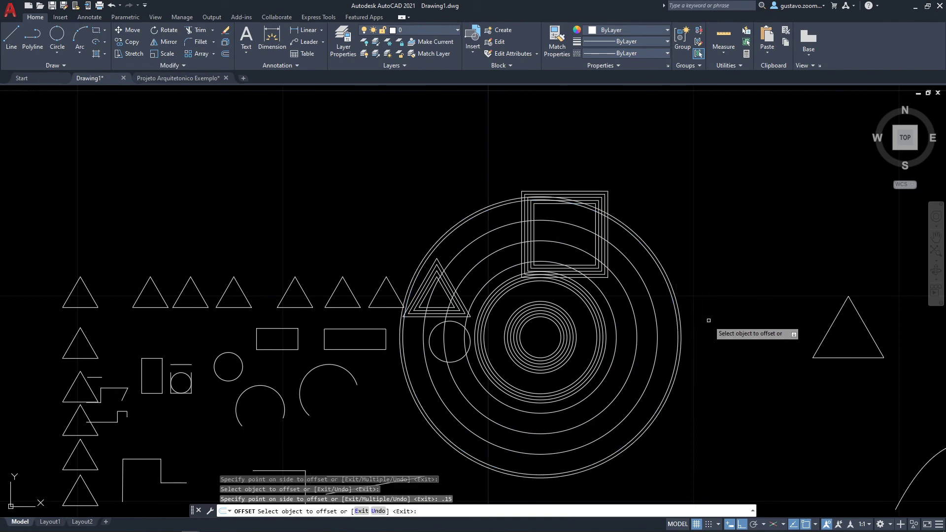
click(680, 323)
click(708, 313)
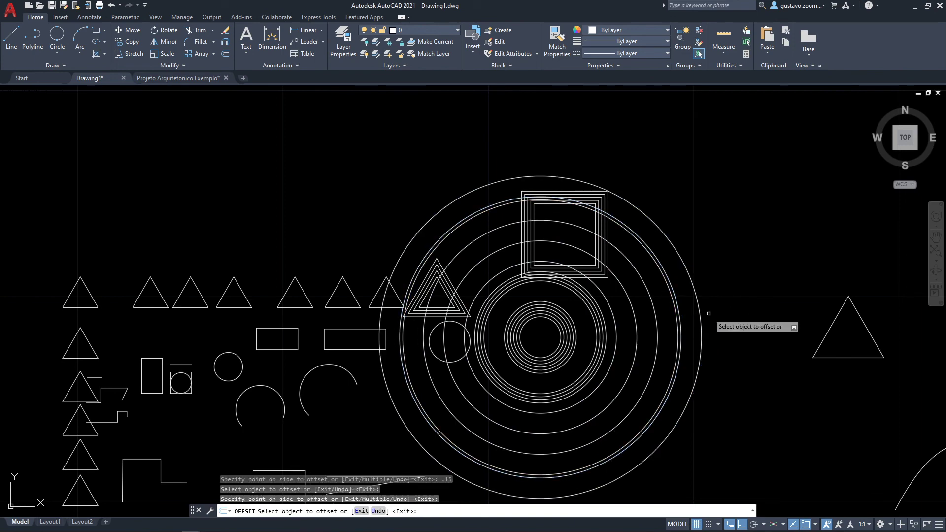
click(700, 315)
click(710, 298)
middle_drag(765, 338, 679, 292)
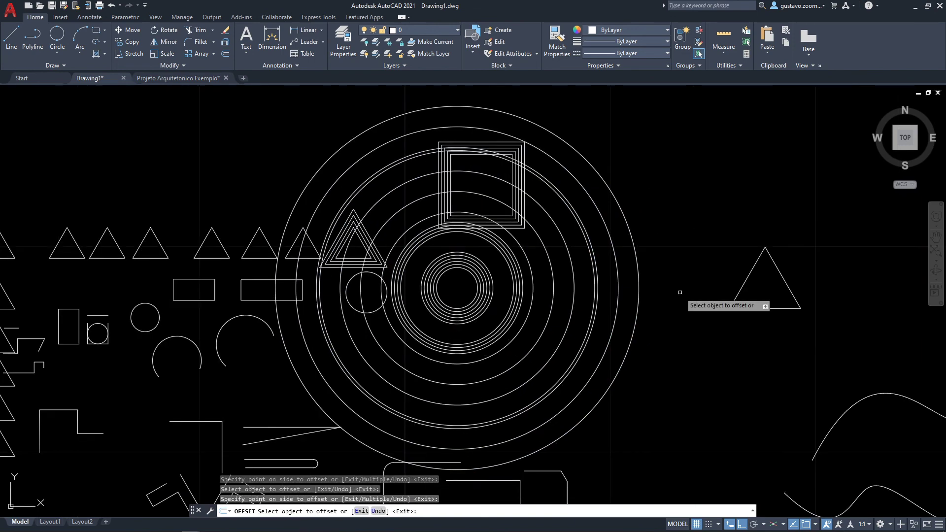
key(Escape)
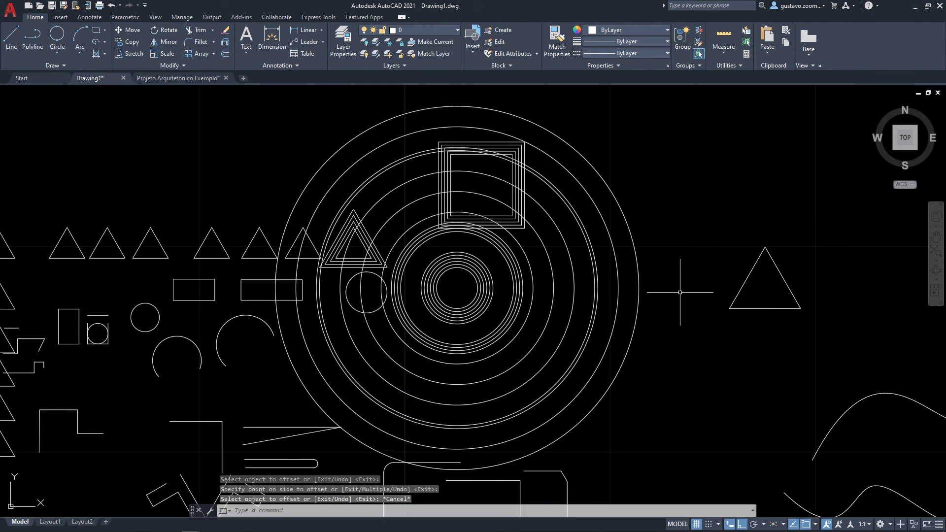
Step: Draw a single horizontal line in the empty area above the lone triangle beside the large circles
scroll(618, 304, down, 2)
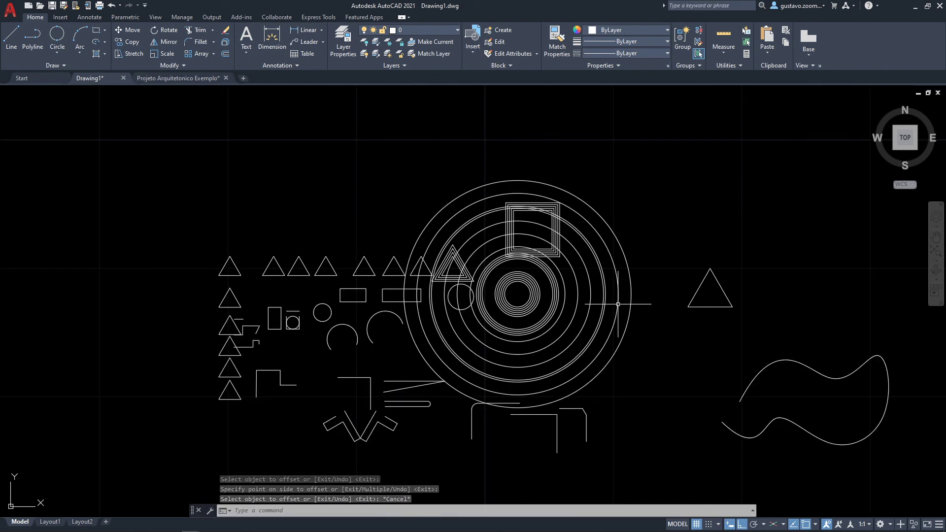
middle_drag(576, 333, 609, 335)
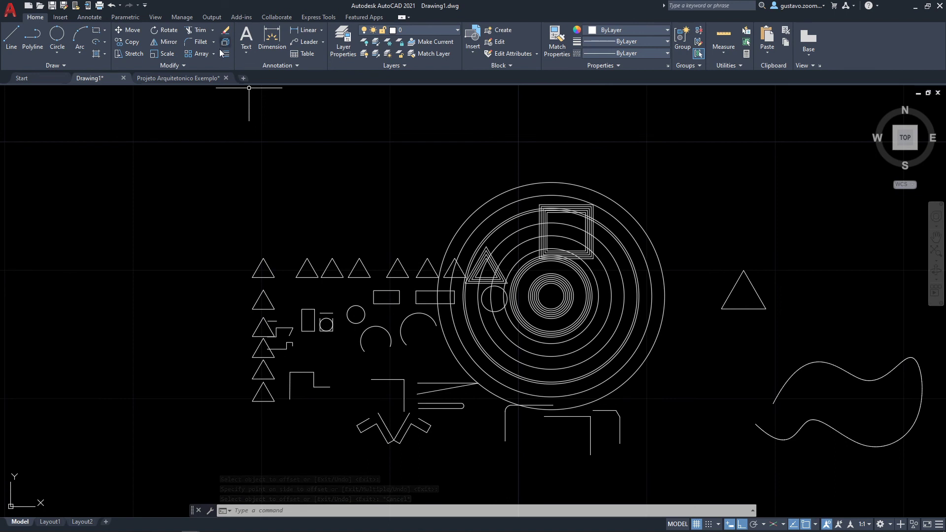
middle_drag(709, 296, 676, 292)
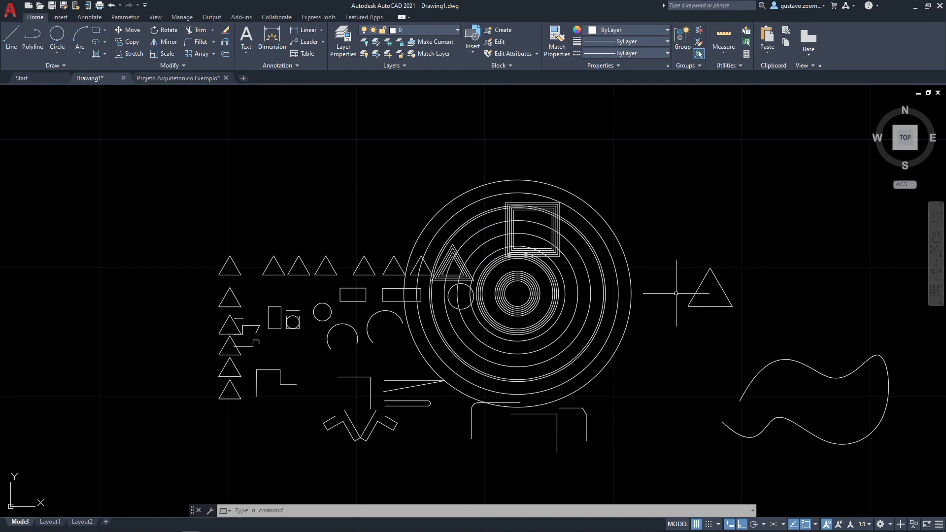
scroll(662, 284, up, 5)
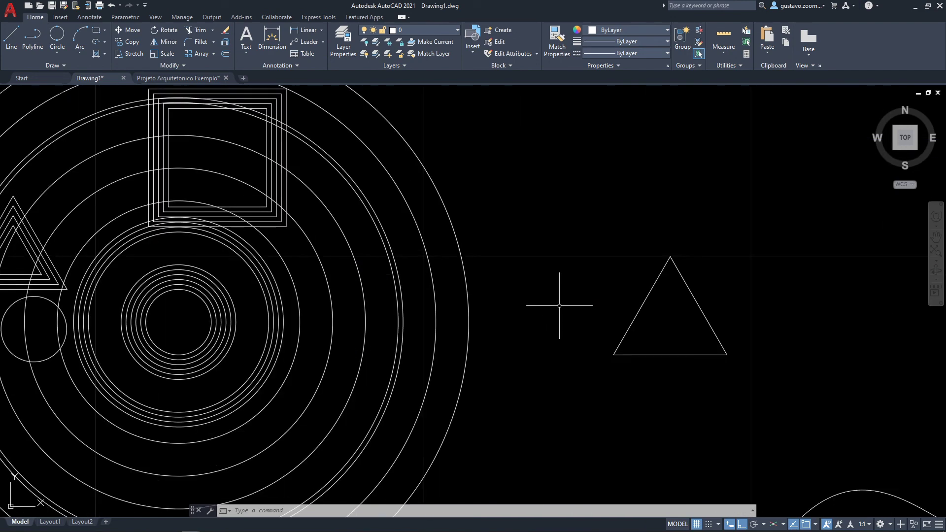
mouse_move(592, 370)
middle_down()
mouse_move(577, 281)
mouse_move(566, 316)
mouse_move(570, 458)
middle_up()
middle_drag(559, 336, 546, 451)
middle_drag(636, 339, 564, 369)
middle_drag(618, 299, 513, 313)
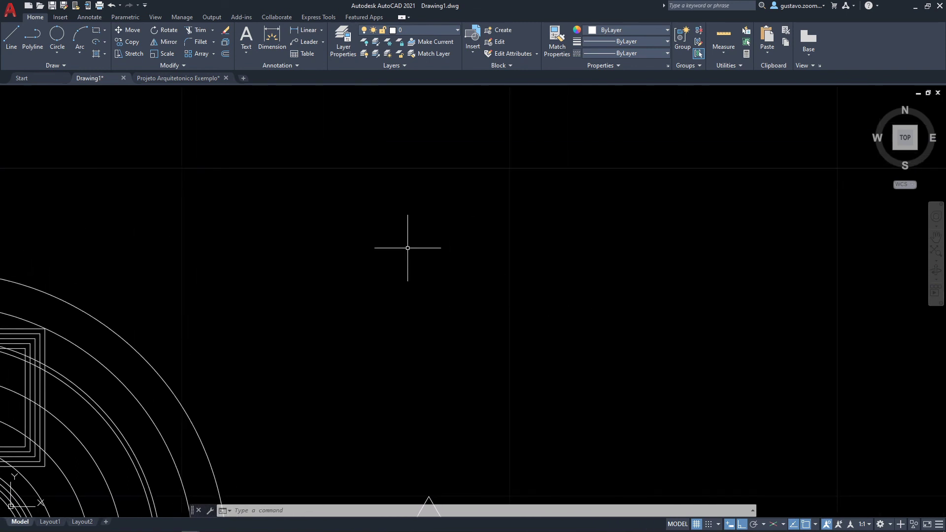
middle_drag(407, 247, 381, 271)
text(l)
key(Return)
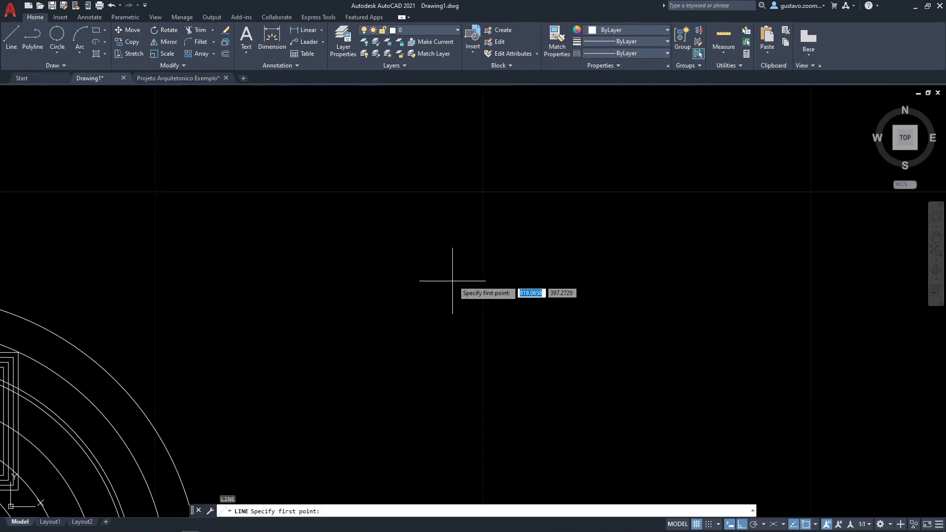
click(340, 278)
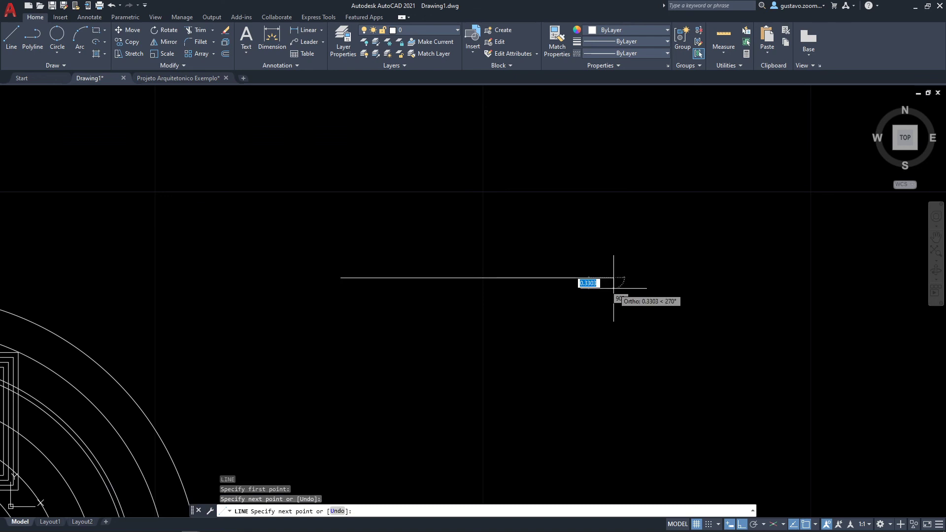
key(Escape)
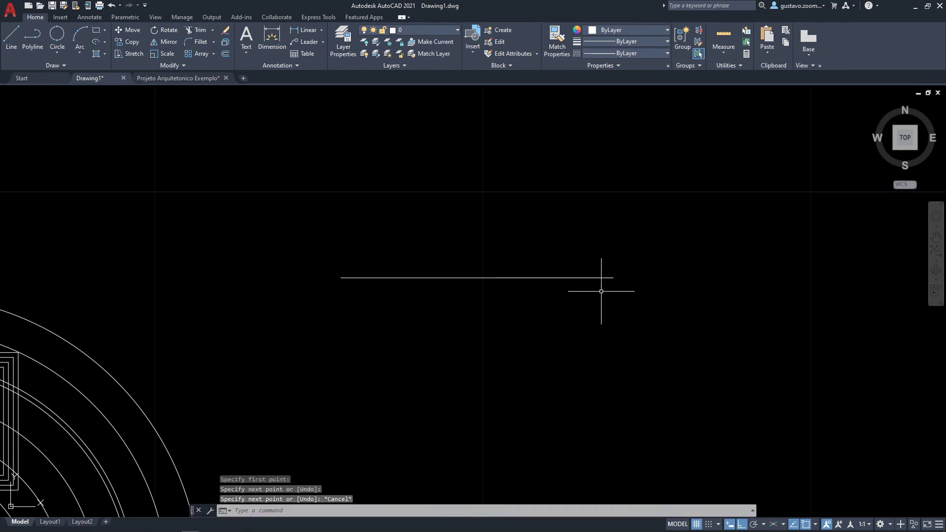
Step: Draw a second, slightly longer horizontal line just below the first one
middle_drag(518, 295, 477, 258)
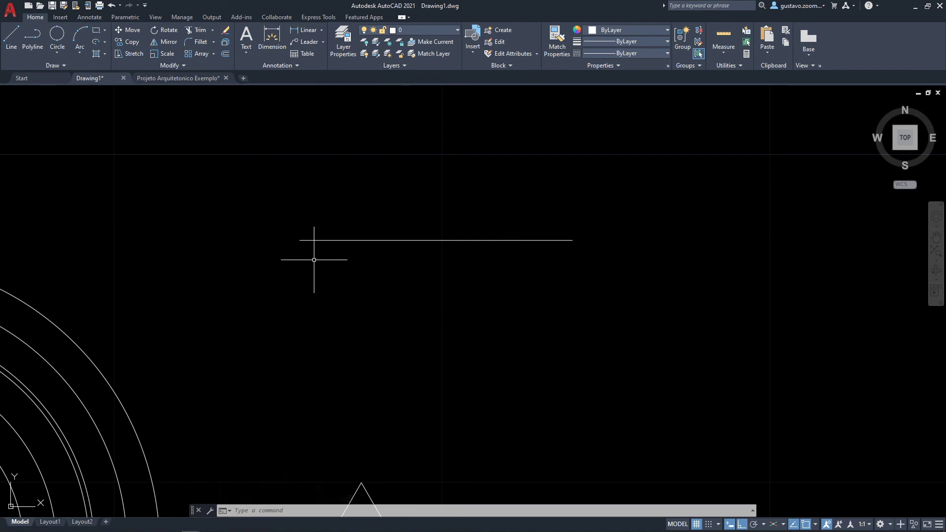
key(space)
click(296, 264)
click(586, 274)
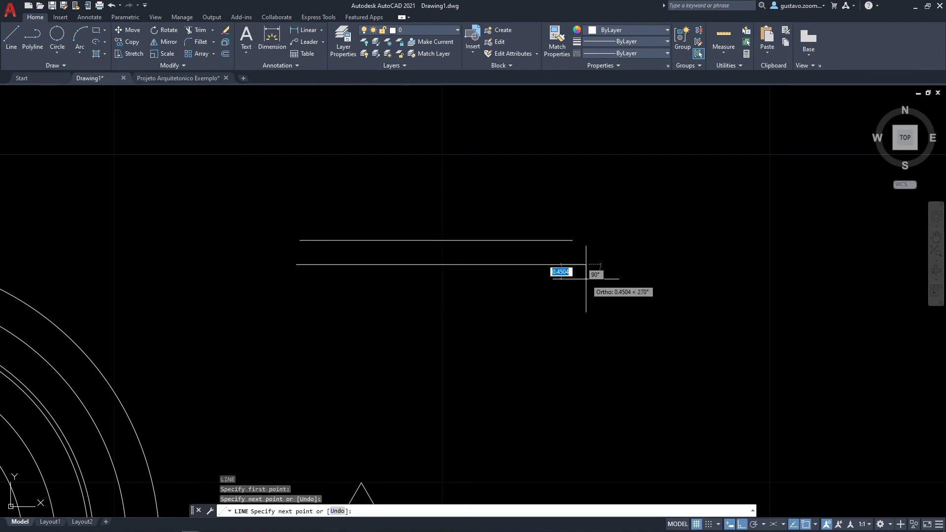
key(space)
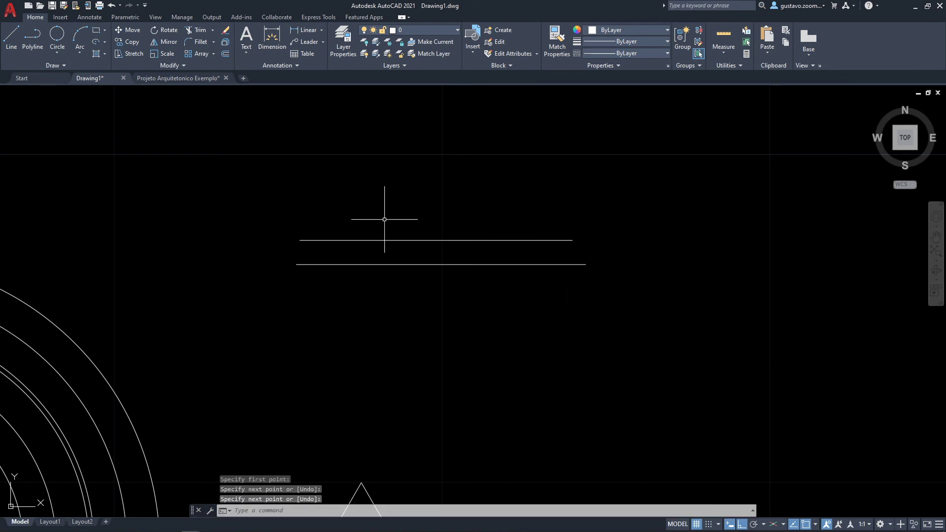
Step: Draw two closely spaced vertical lines crossing both horizontal lines near their left ends
key(space)
click(356, 109)
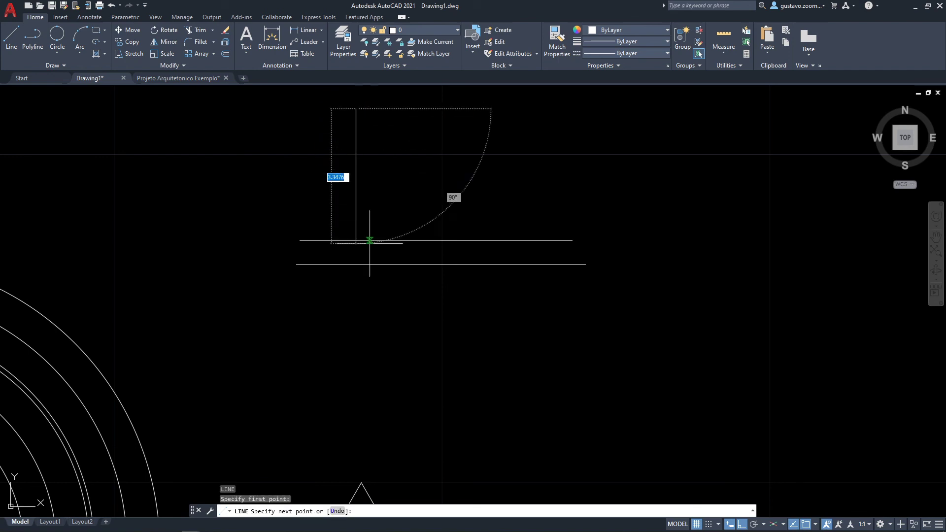
click(359, 350)
key(space)
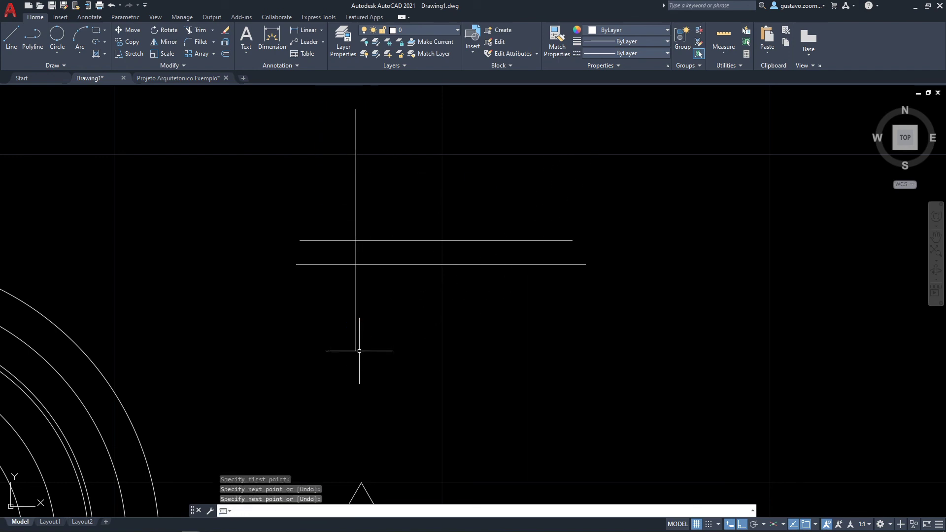
key(space)
click(383, 111)
click(383, 355)
key(Escape)
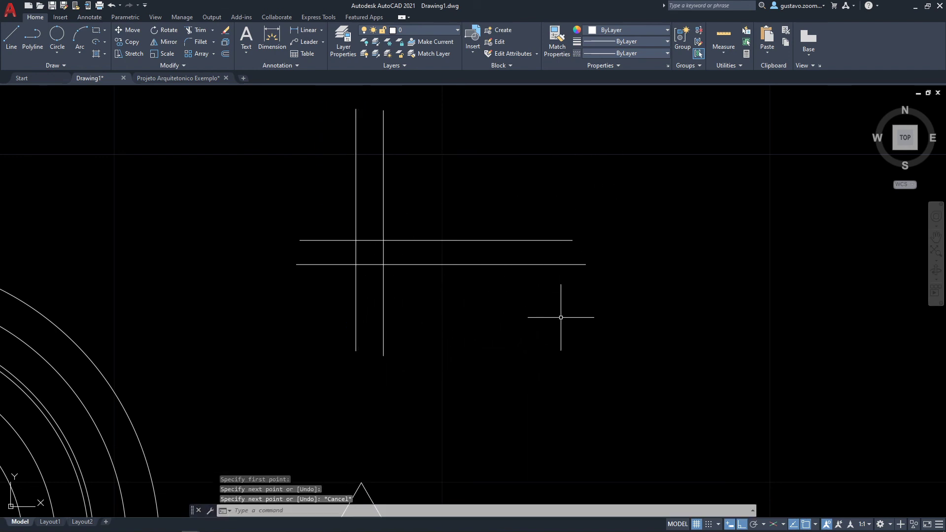
Step: Draw two closely spaced vertical lines in the empty area right of the crossing lines, the second about 8.77 long
middle_drag(561, 317, 500, 360)
middle_drag(592, 340, 504, 353)
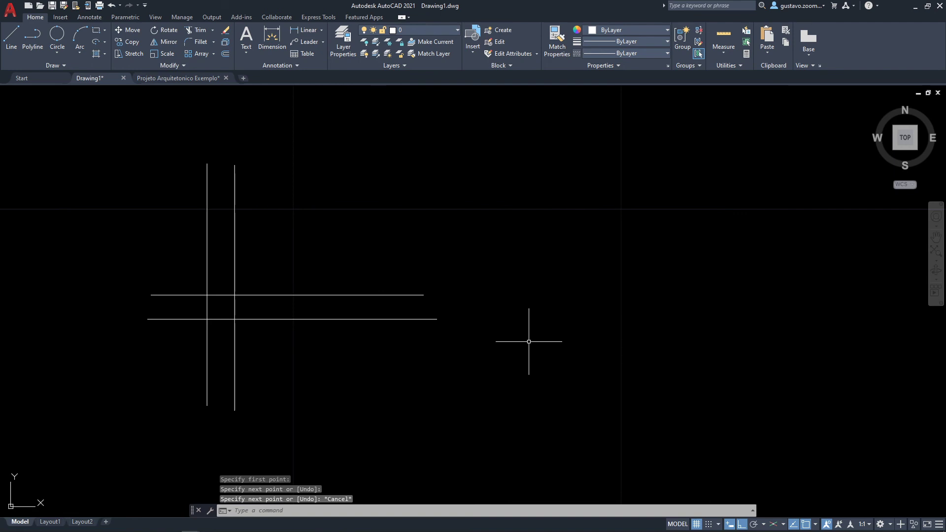
key(space)
middle_drag(580, 326, 338, 337)
click(350, 158)
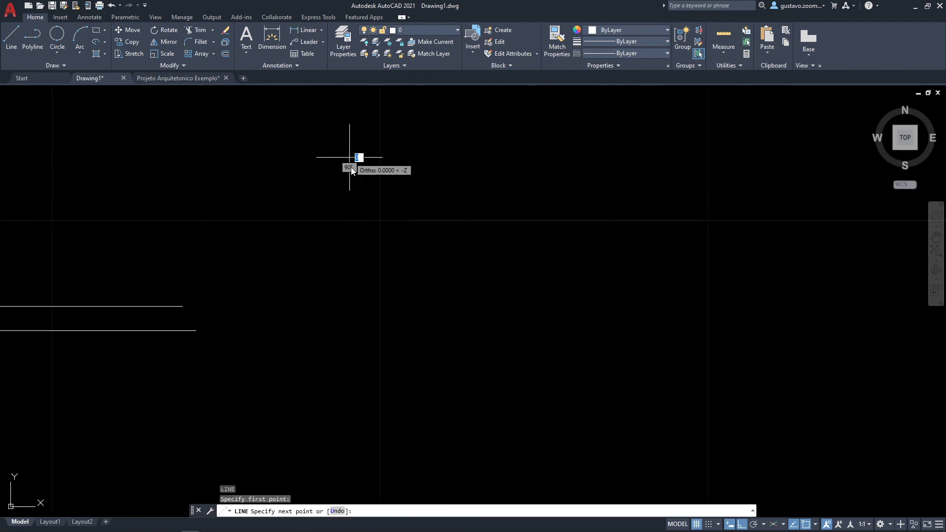
click(349, 440)
key(space)
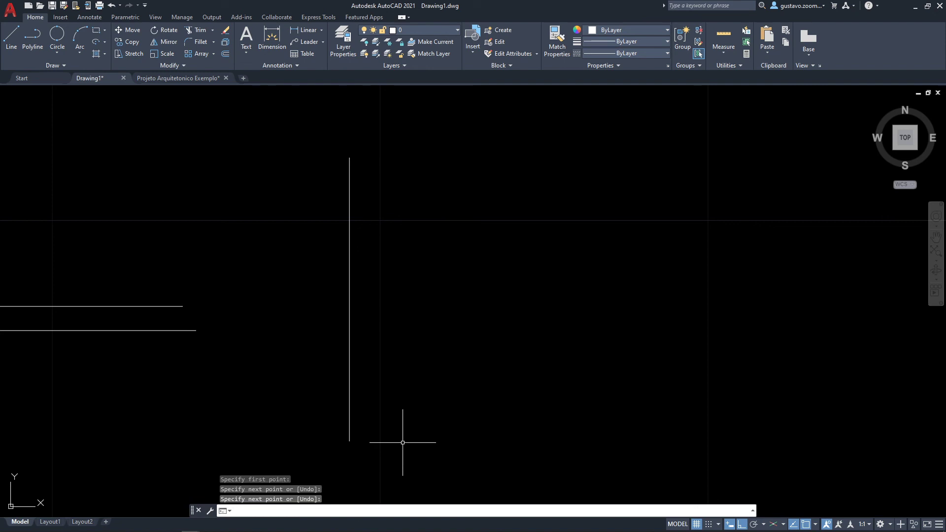
key(space)
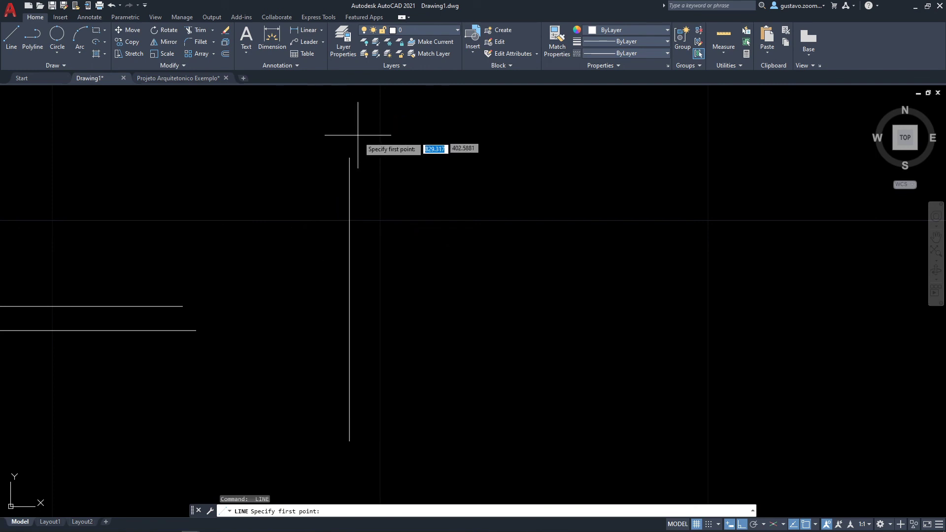
click(369, 157)
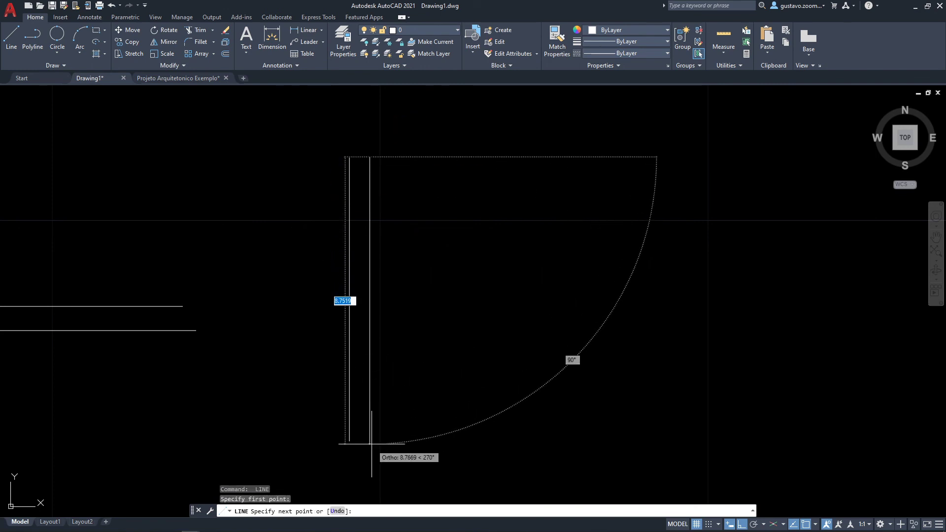
click(371, 444)
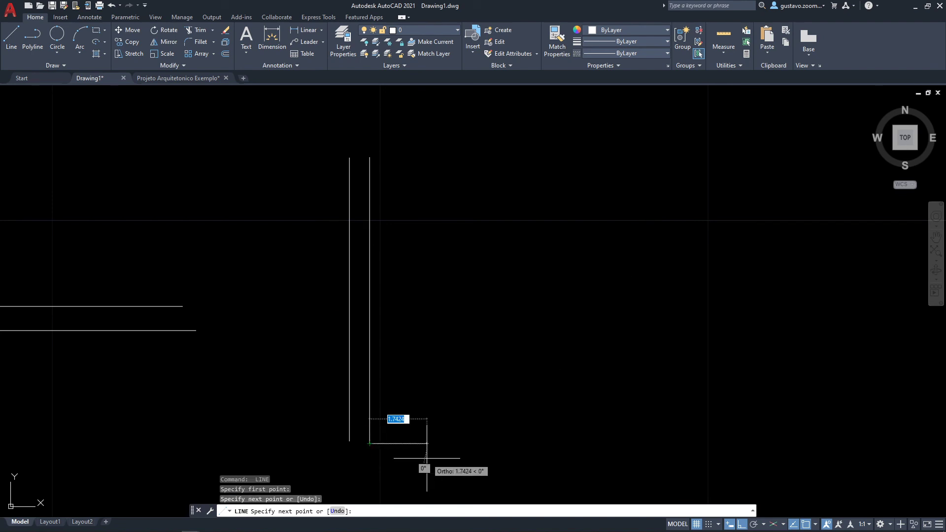
key(Escape)
Step: Draw two parallel horizontal lines right of the vertical pair without touching it, the lower one about 9.16 long
key(Return)
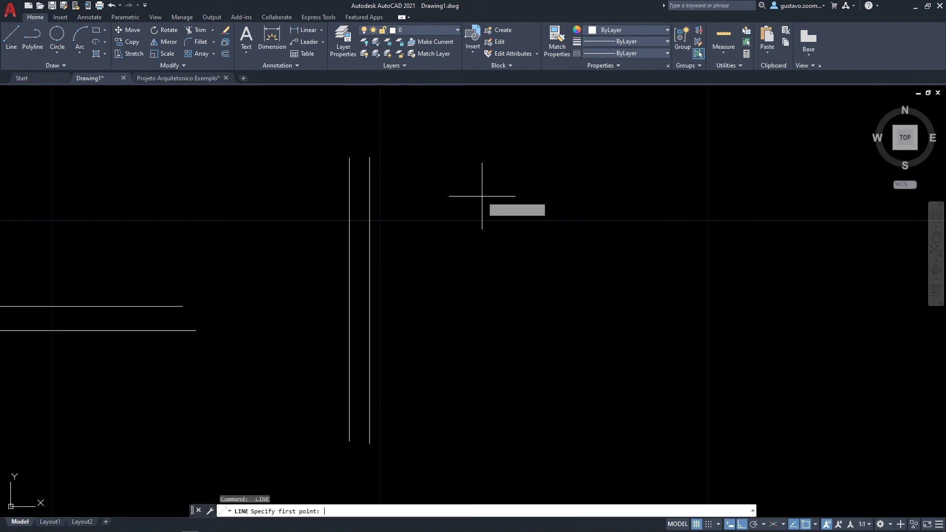
click(416, 213)
click(689, 212)
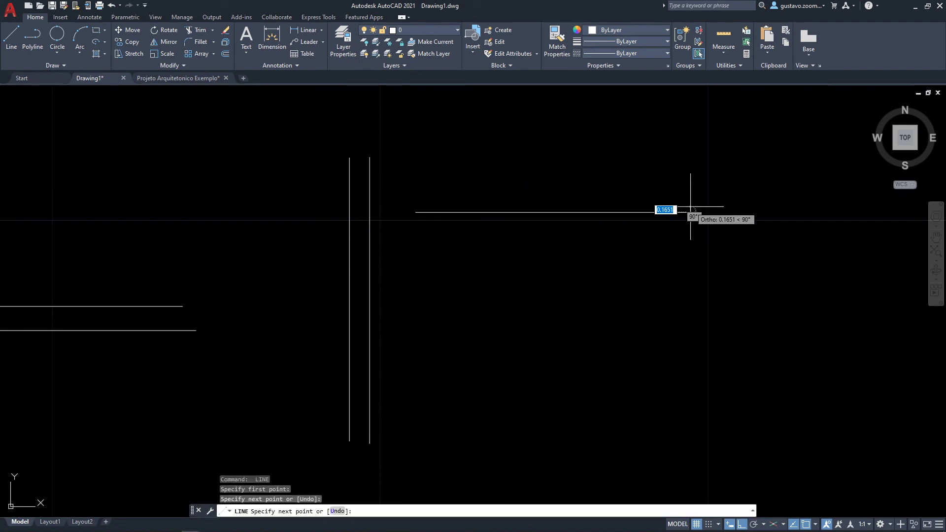
key(Return)
key(Return)
click(418, 236)
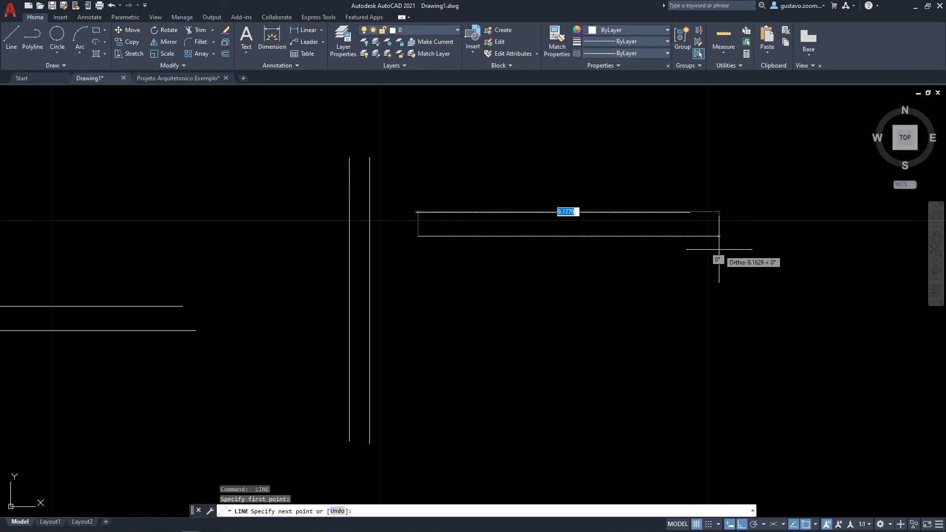
click(718, 249)
key(Escape)
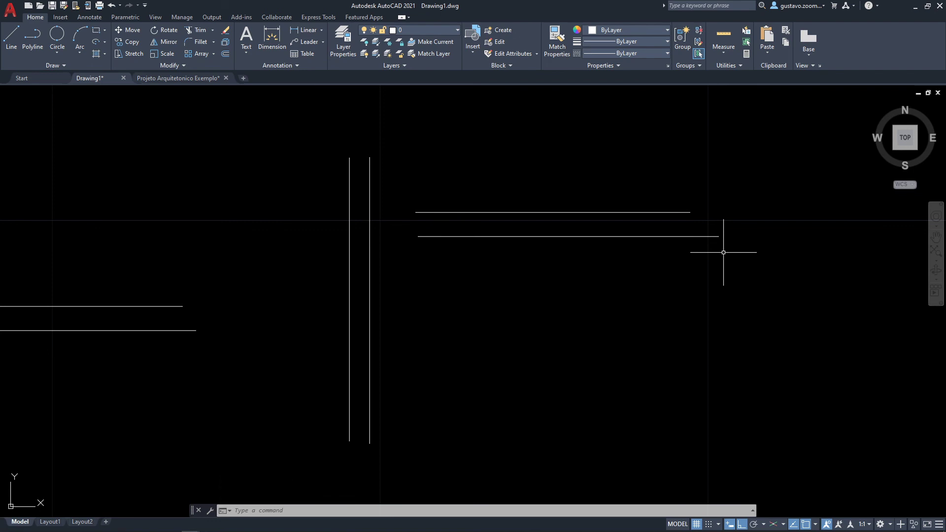
middle_drag(490, 309, 637, 312)
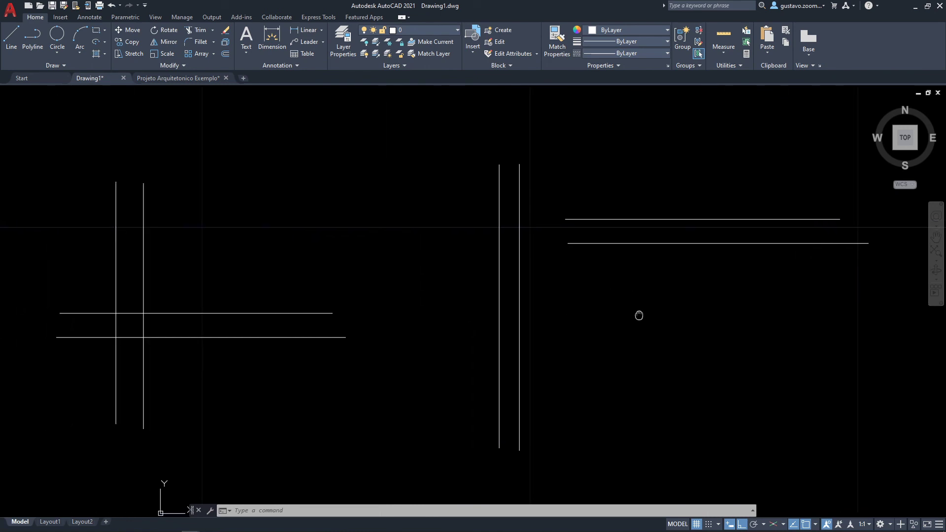
middle_drag(513, 333, 537, 335)
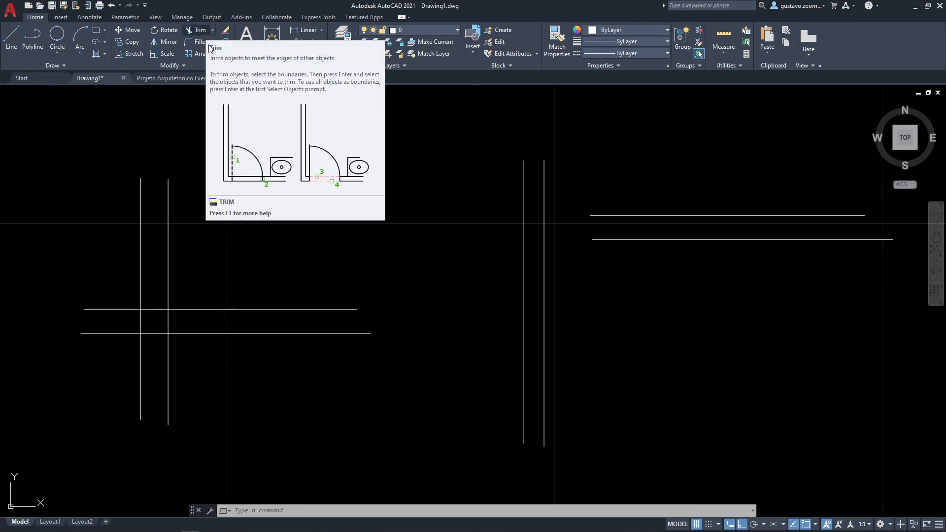
Step: Trim the line segments inside the left crossing so the two line pairs form an open four-way junction
middle_drag(234, 263, 317, 274)
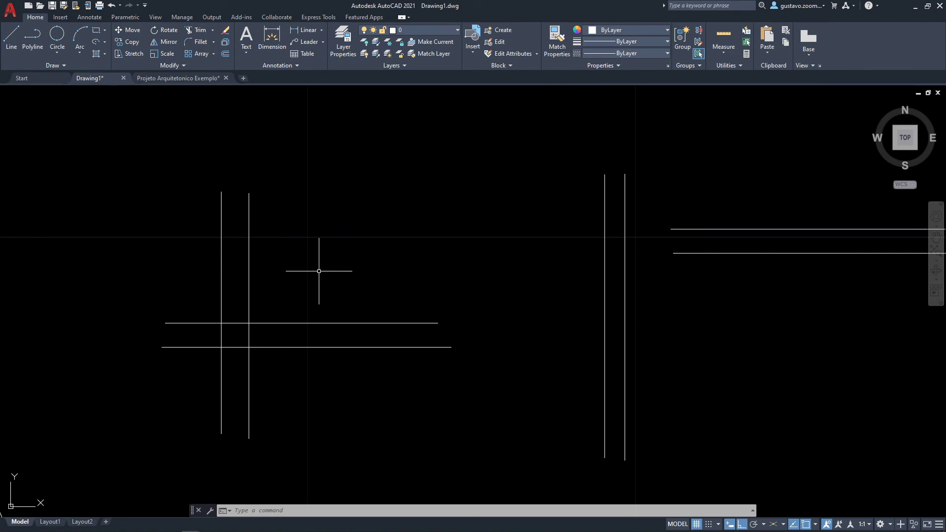
key(Return)
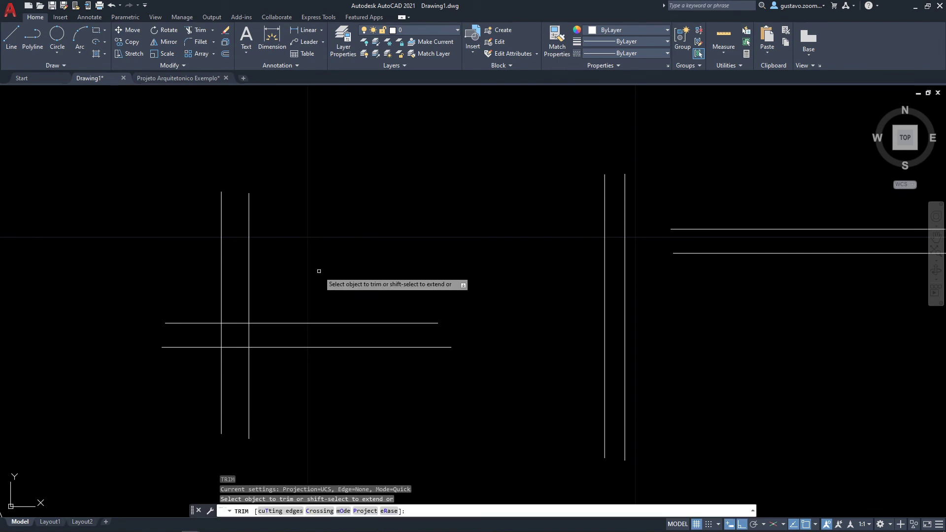
click(231, 325)
click(223, 333)
click(229, 347)
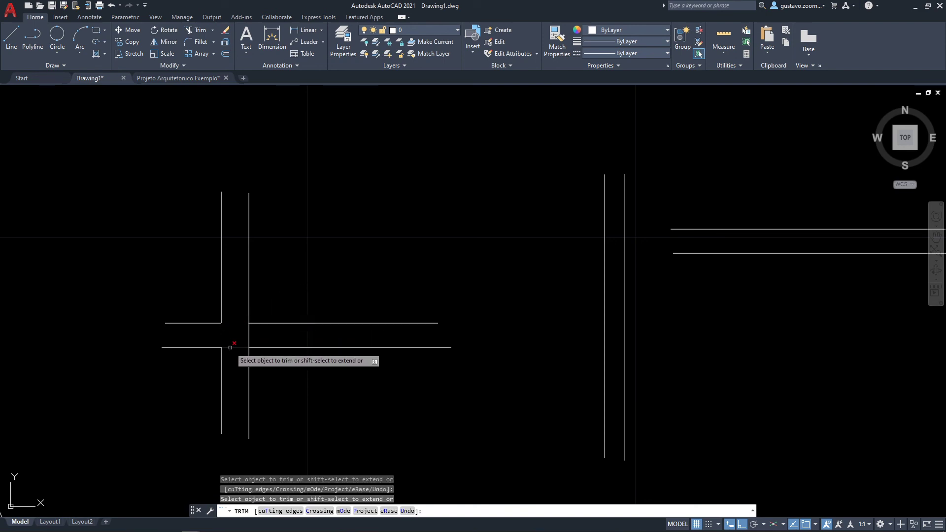
click(250, 336)
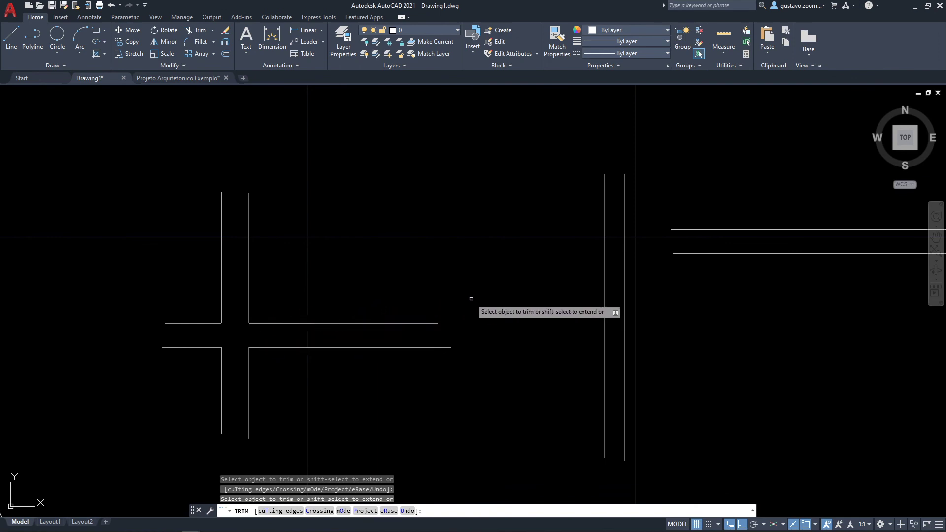
key(Escape)
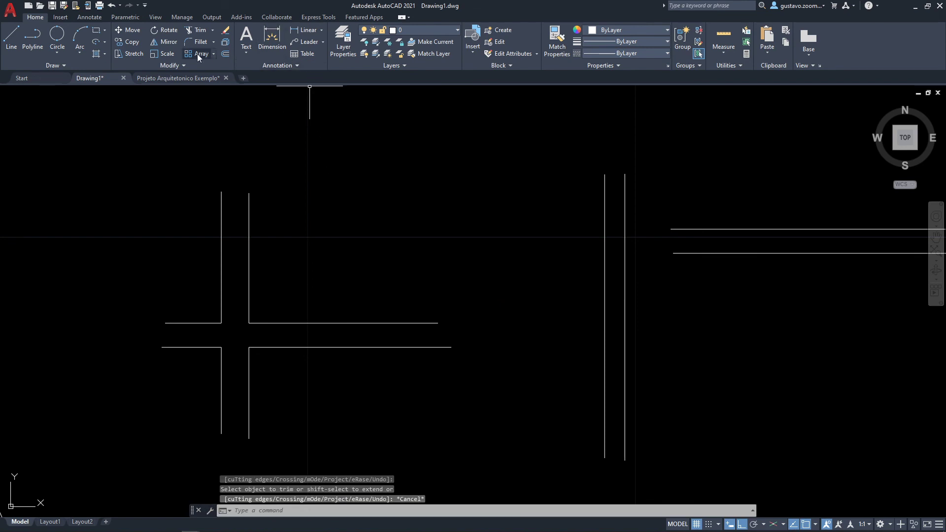
Step: Extend the two lower horizontal lines rightward to the near line, and on to the far line, of the right vertical pair
click(214, 30)
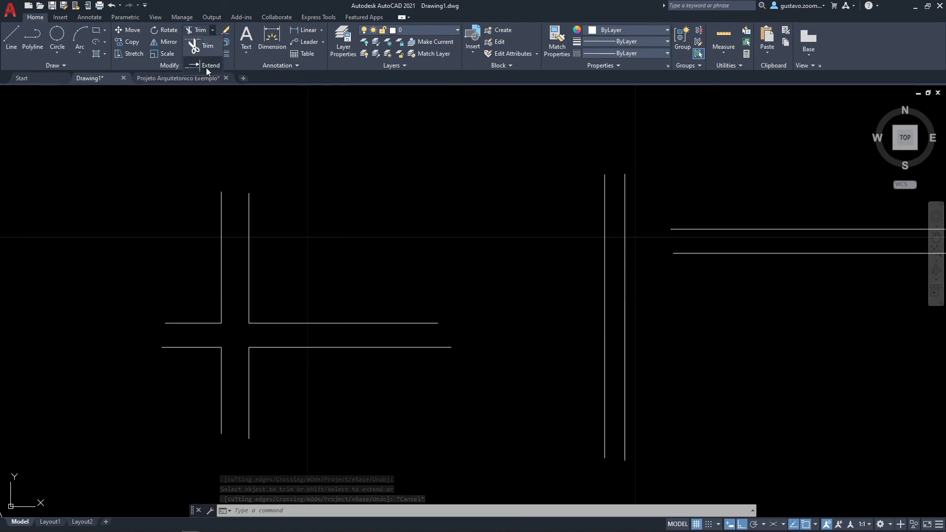
key(Escape)
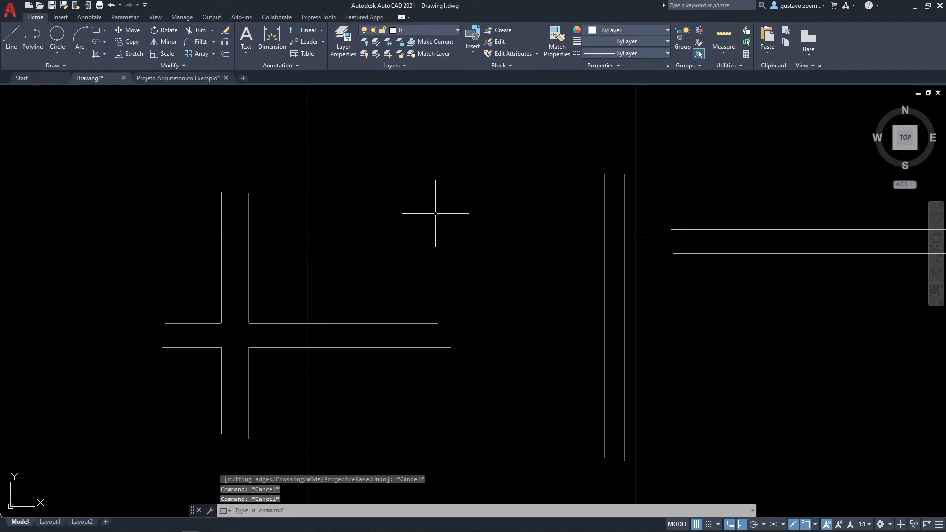
middle_drag(434, 214, 402, 221)
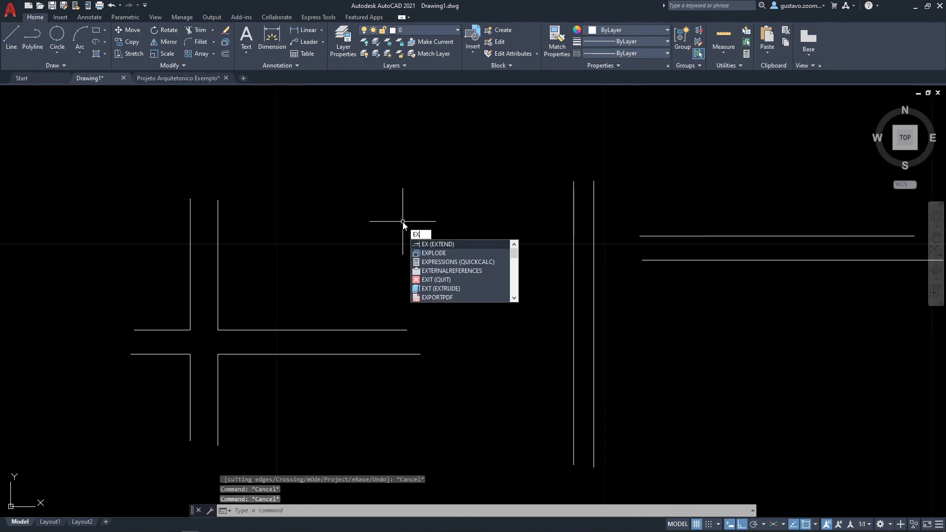
key(Return)
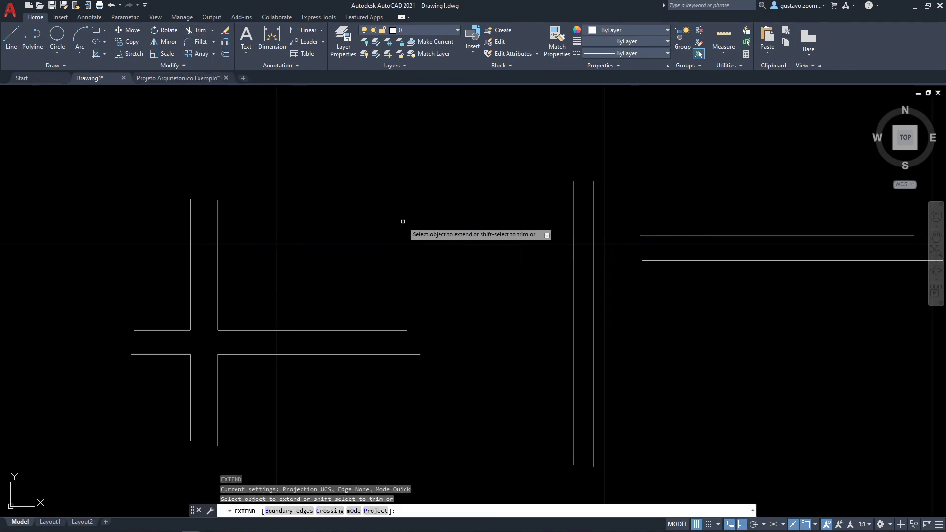
click(402, 330)
click(415, 354)
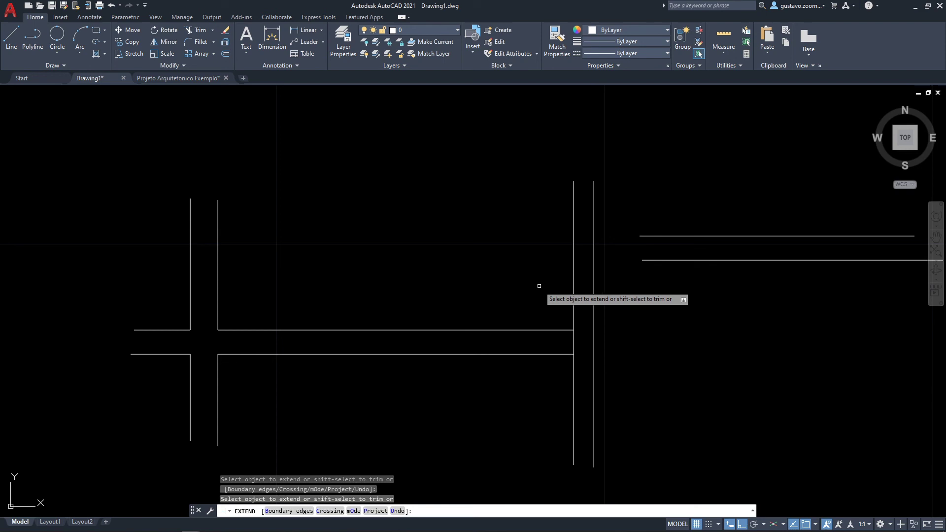
click(559, 325)
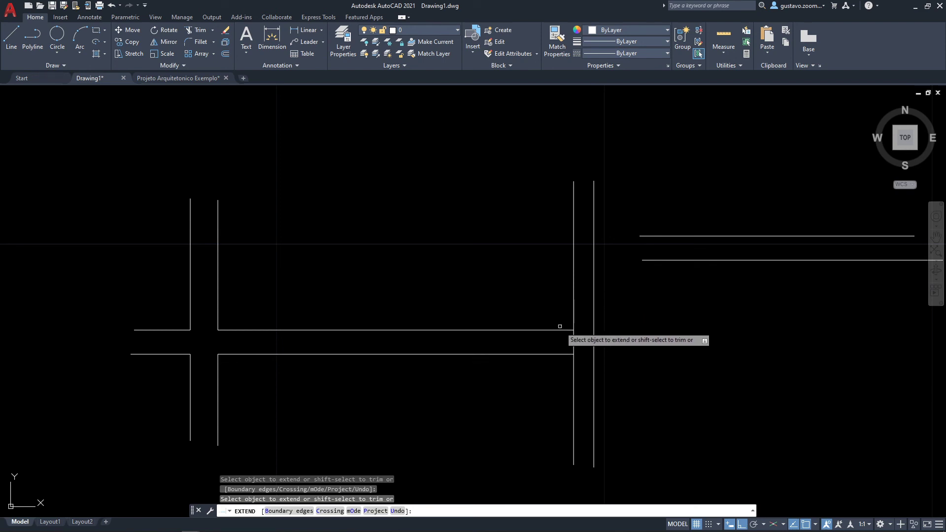
click(565, 354)
Step: Extend the upper-right horizontal pair leftward with fence selections to both lines of the adjacent vertical pair
click(644, 232)
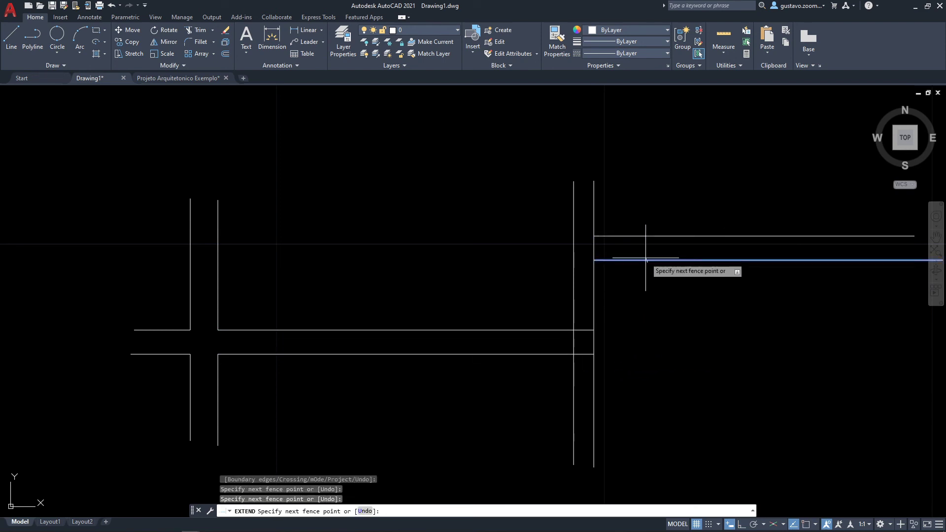
click(645, 255)
click(627, 214)
click(621, 265)
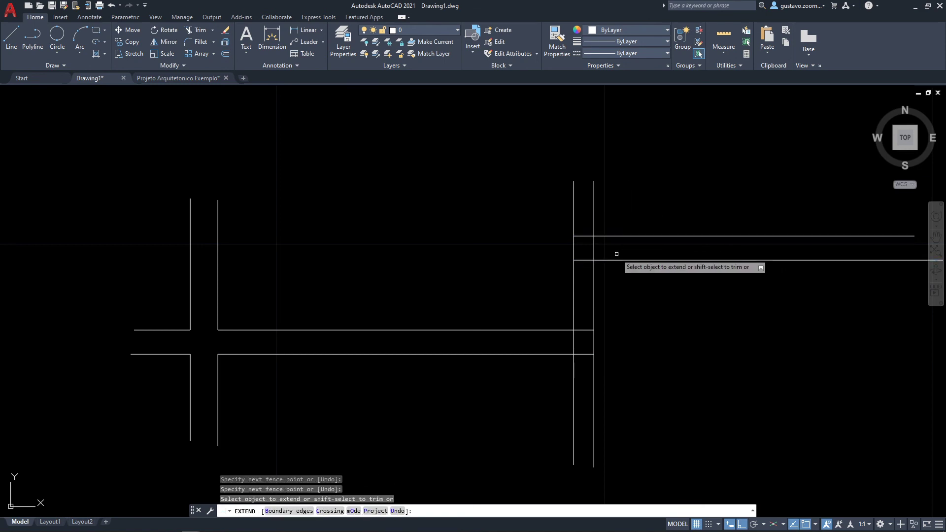
Step: Extend the upper horizontal pair farther left with fence selections, across the left vertical pair to its outer line
click(585, 227)
click(585, 243)
click(584, 252)
click(585, 270)
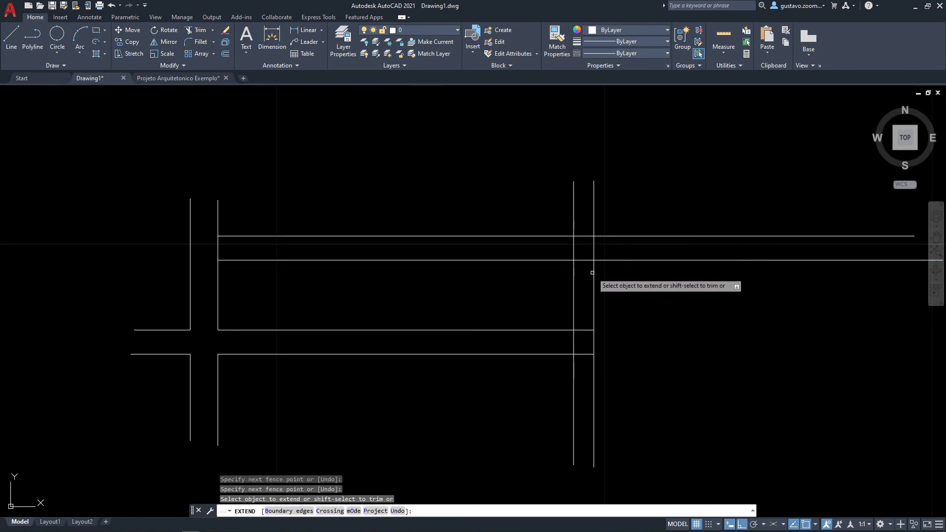
middle_drag(614, 260, 591, 255)
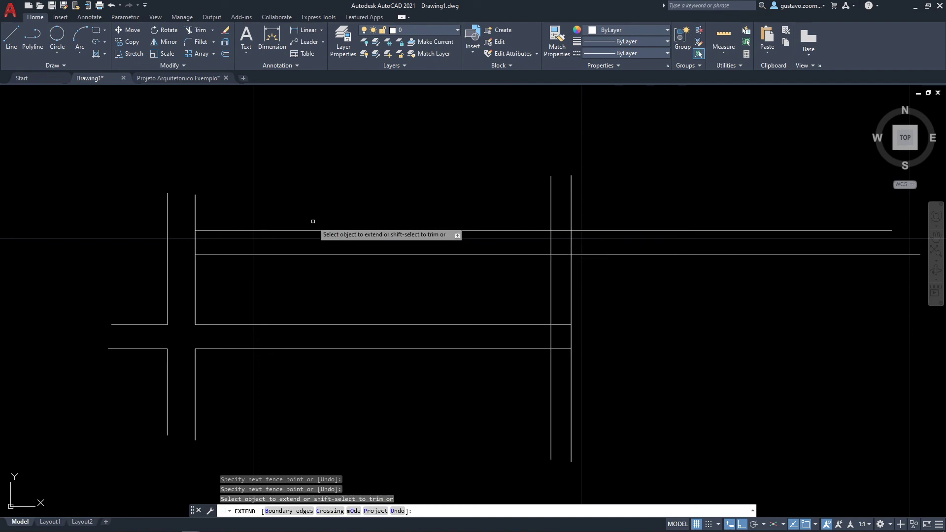
click(222, 213)
click(210, 268)
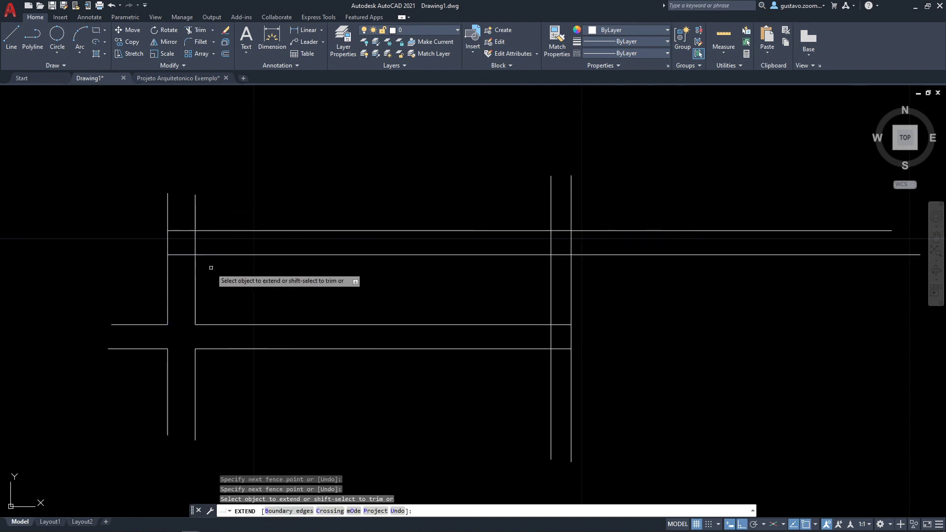
Step: Use Extend's trim override to open the upper-left junction at the inner vertical line and clear the upper-right crossing
shift+click(196, 242)
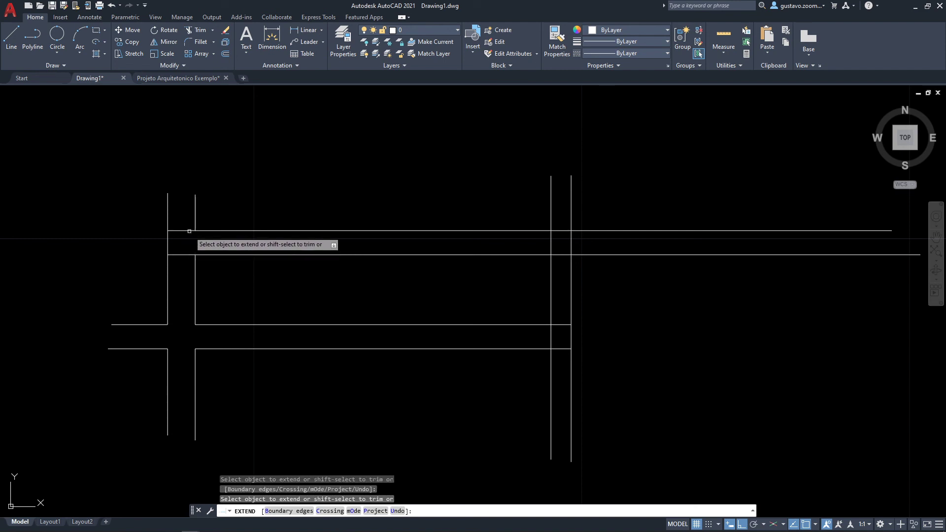
shift+click(190, 231)
shift+click(185, 254)
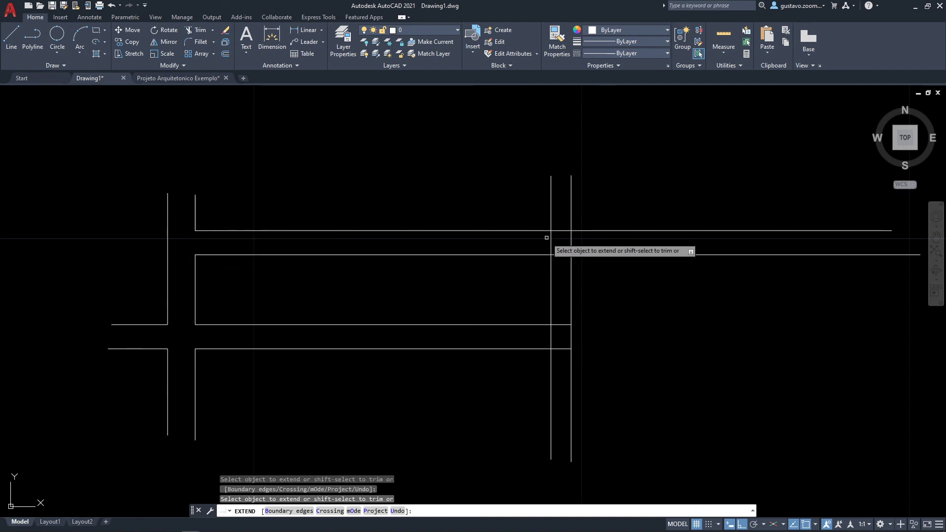
mouse_move(560, 226)
shift+mouse_down()
mouse_move(563, 256)
mouse_move(545, 242)
shift+mouse_up()
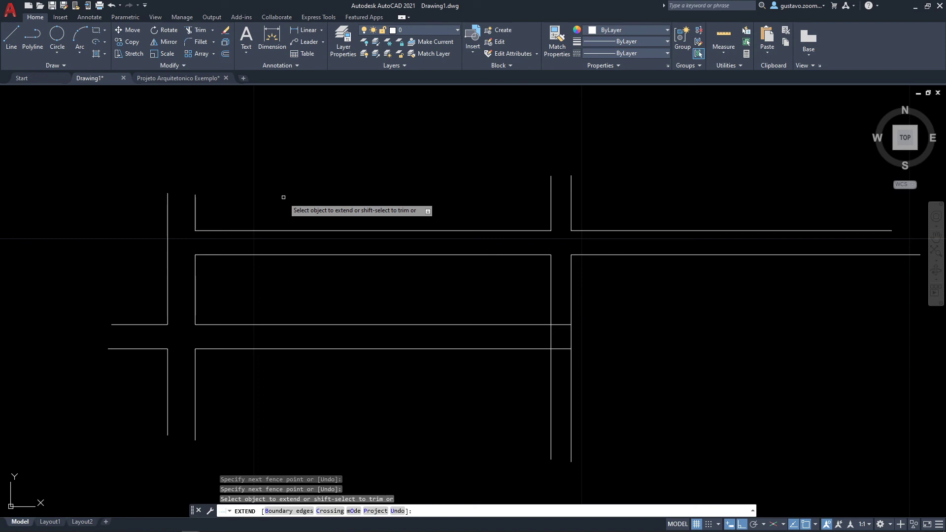
Step: Try to extend the upper horizontal pair's left ends again to the outer left vertical line
drag(200, 227, 202, 246)
click(202, 254)
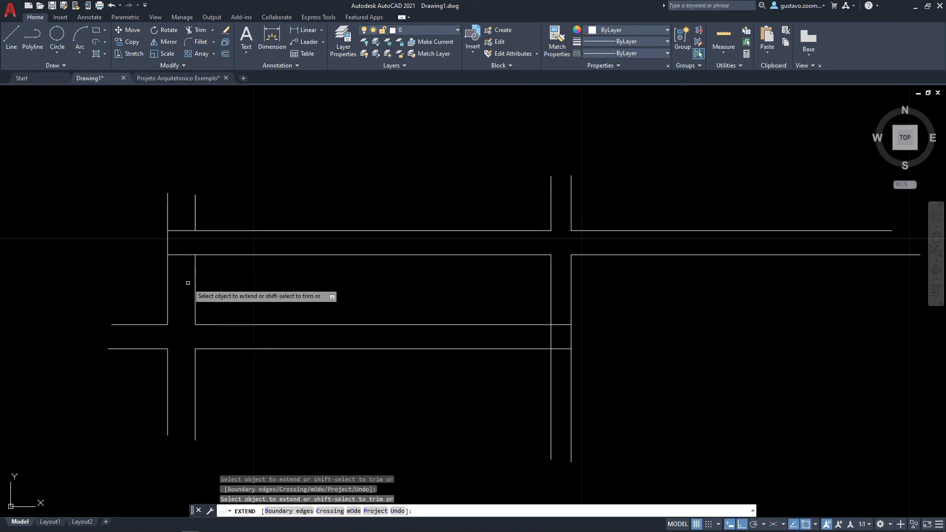
click(159, 325)
mouse_move(157, 337)
mouse_down()
mouse_move(154, 356)
mouse_move(169, 359)
mouse_move(156, 361)
mouse_move(181, 364)
mouse_move(198, 337)
mouse_move(161, 338)
mouse_move(180, 366)
mouse_up()
key(Escape)
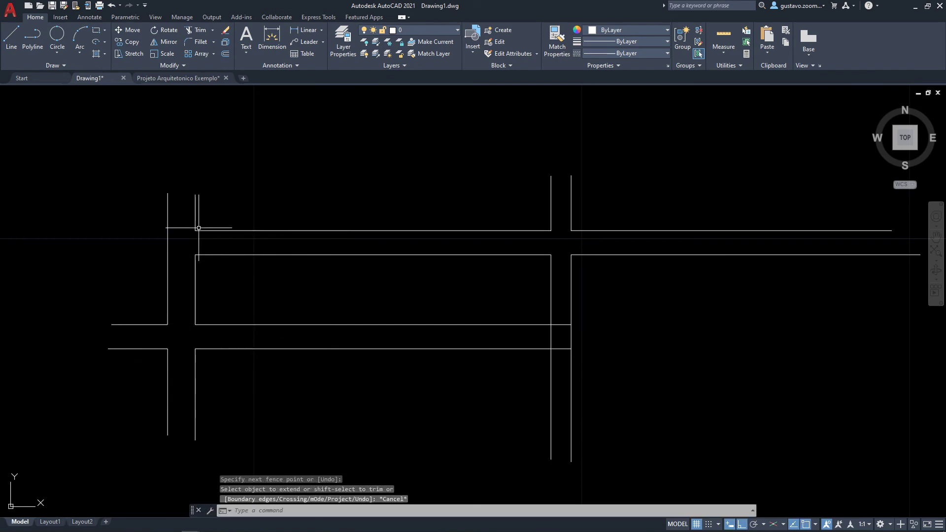
Step: Trim the overlapping segments at the lower-right junction so the lower horizontal pair opens into the vertical pair
text(TR)
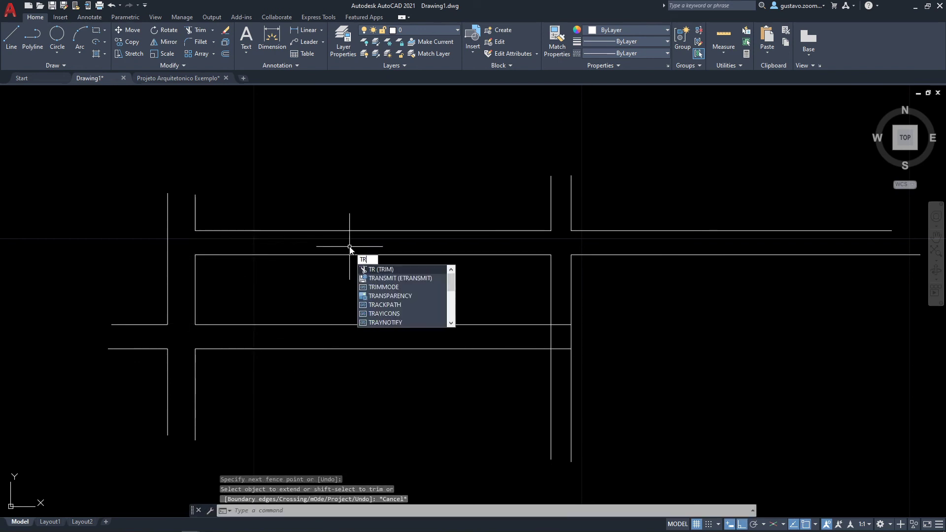
key(Return)
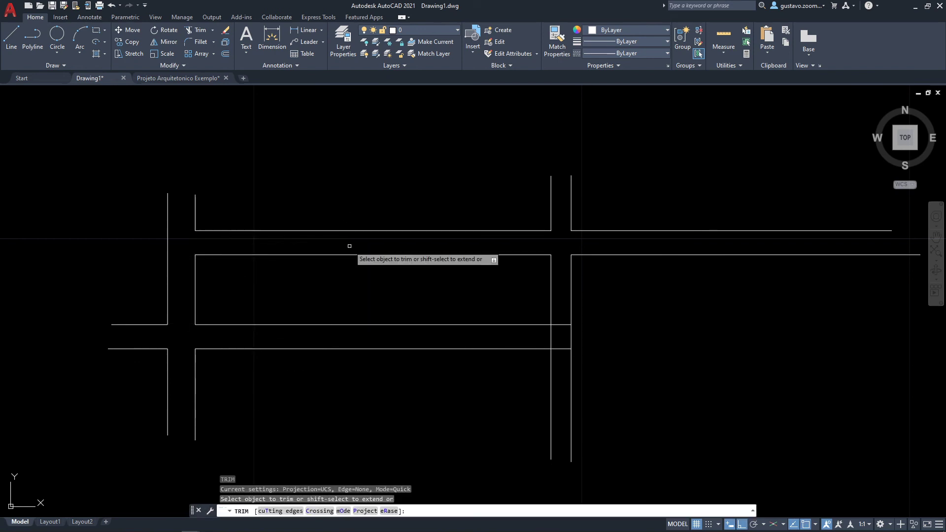
click(560, 324)
click(560, 348)
click(551, 332)
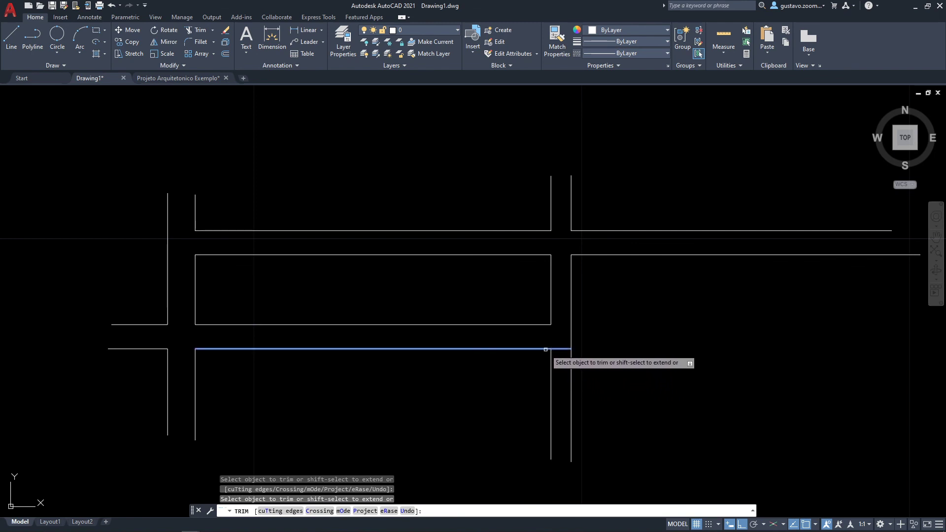
Step: Extend the line ends back across the two right-hand junctions using Trim's extend override, and trim them open again
shift+click(547, 325)
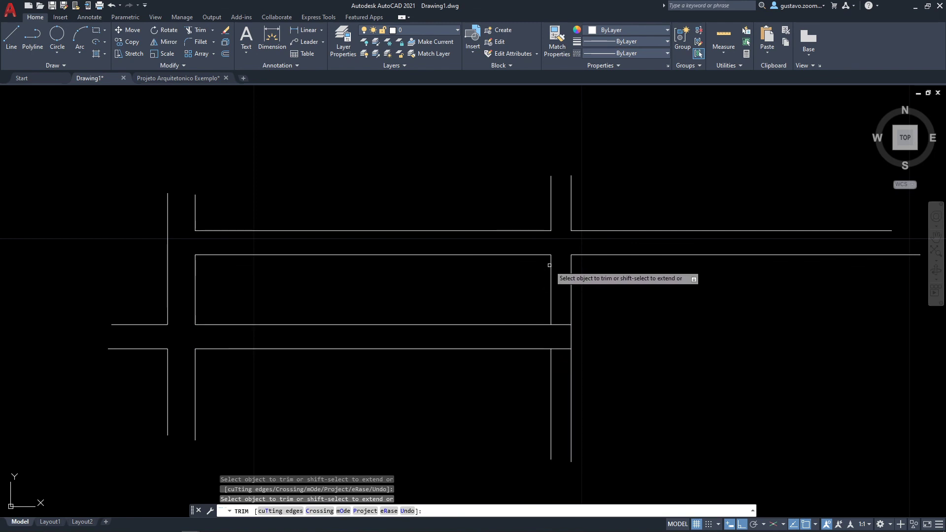
click(577, 242)
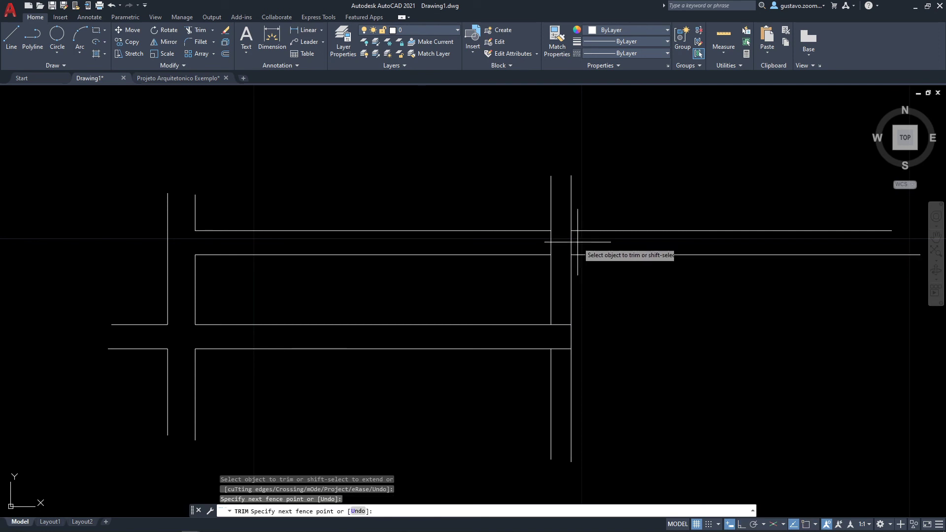
click(540, 243)
click(559, 383)
key(Return)
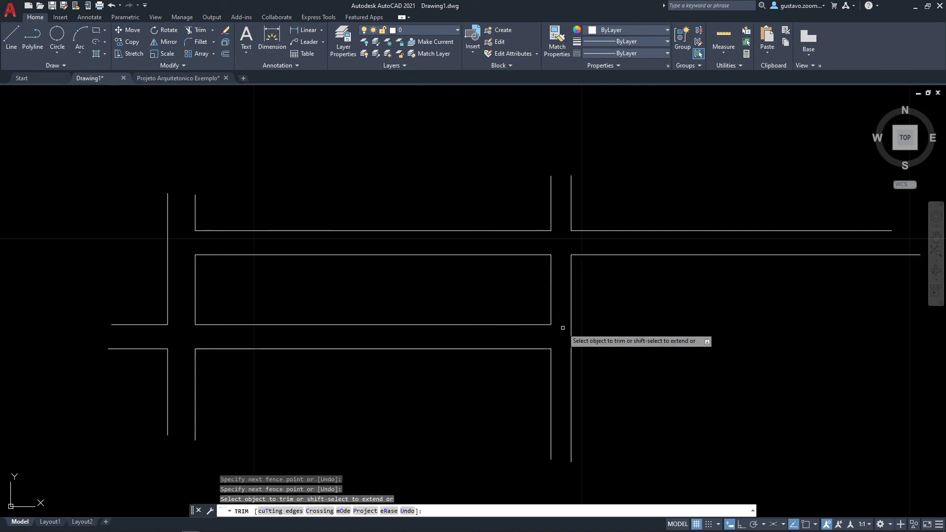
key(Escape)
key(Escape)
key(Escape)
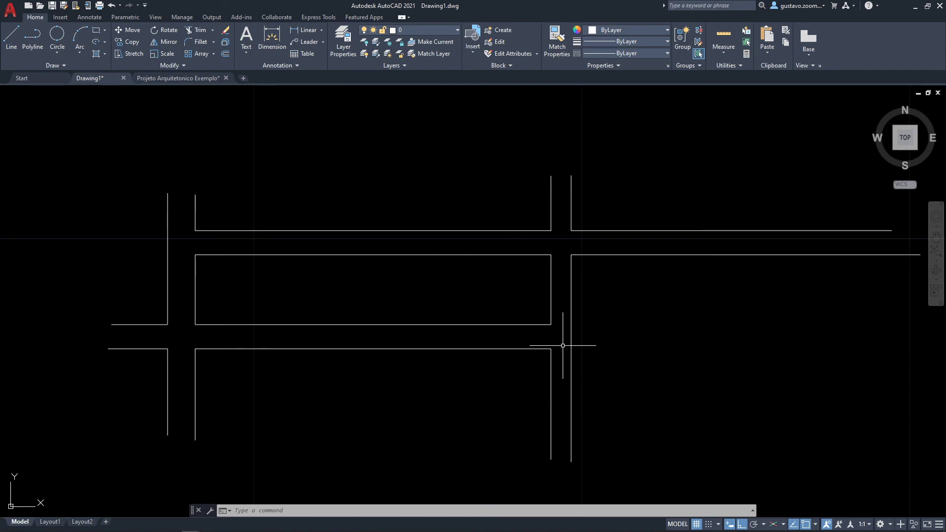
Step: Trim the right sides of the nested rectangles between the large circle arcs with a fence
key(Return)
scroll(560, 344, down, 2)
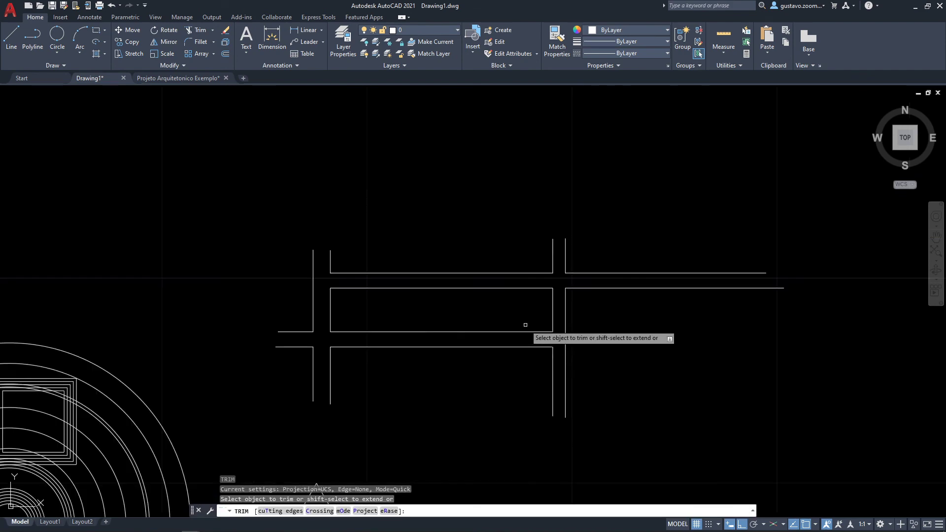
middle_drag(295, 319, 667, 183)
scroll(471, 263, up, 4)
scroll(439, 310, up, 4)
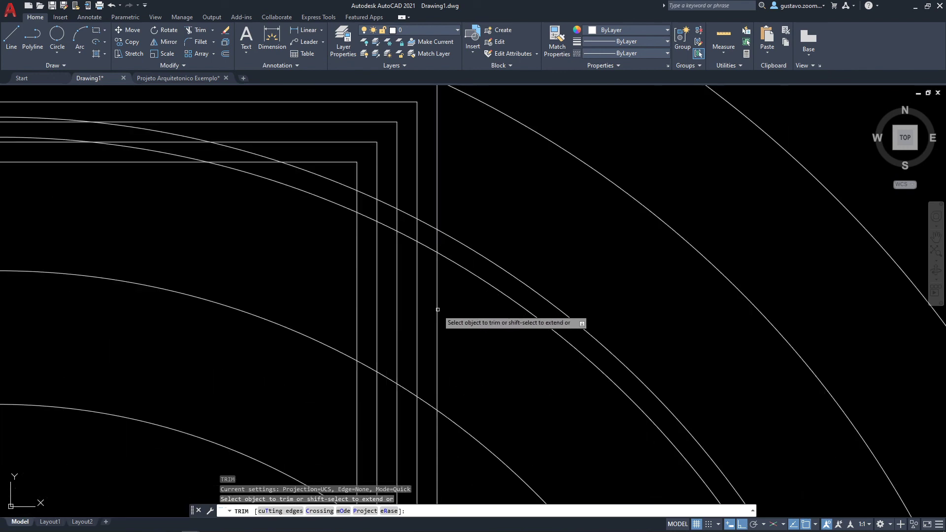
scroll(442, 318, down, 2)
click(451, 320)
click(382, 276)
Step: Trim the left sides of the nested rectangles between the circle arcs with two fences
middle_drag(379, 314, 606, 320)
click(487, 299)
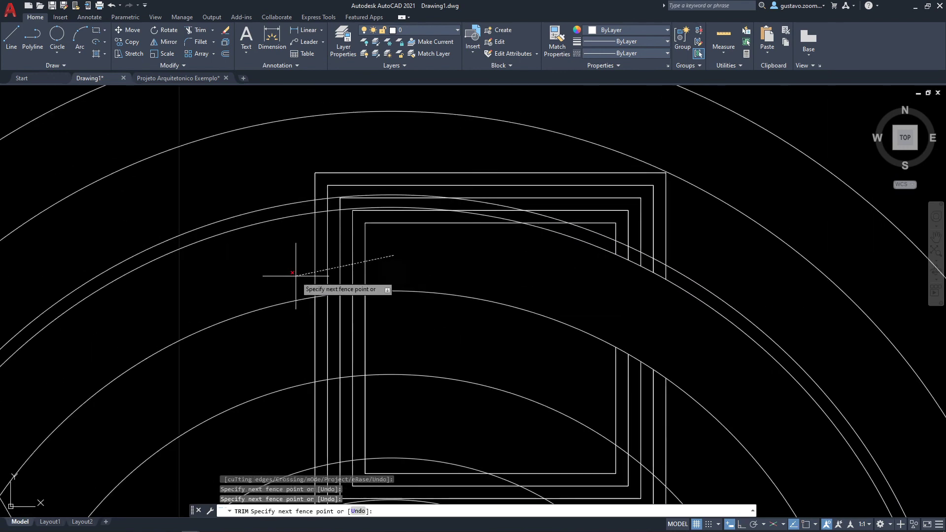
click(286, 281)
key(Return)
middle_drag(470, 272, 458, 203)
click(392, 253)
click(232, 281)
scroll(301, 264, down, 1)
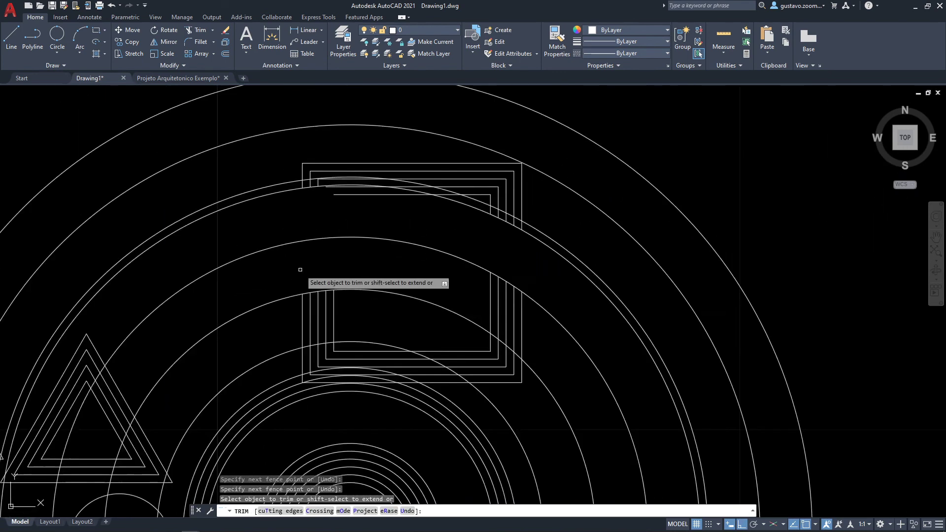
Step: Trim the right sides and bases of the nested triangles between the large circle arcs with fences
middle_drag(178, 363, 373, 266)
scroll(298, 300, up, 2)
click(403, 227)
click(249, 383)
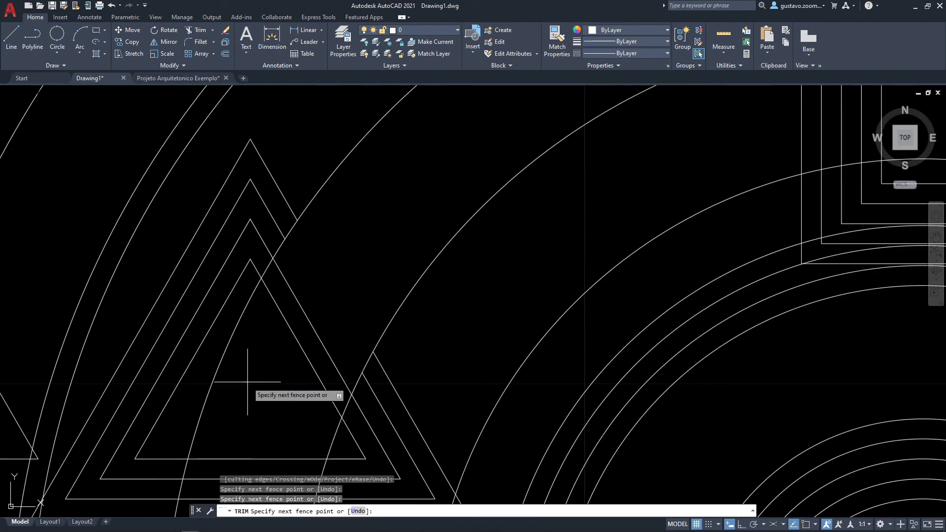
scroll(332, 298, down, 2)
middle_drag(331, 298, 416, 168)
click(398, 216)
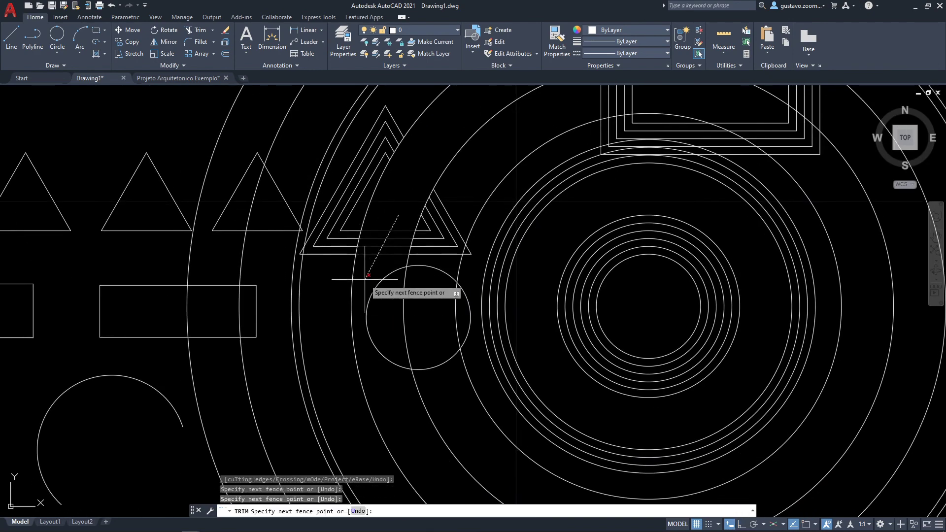
click(365, 278)
middle_drag(532, 285, 523, 336)
scroll(529, 315, down, 6)
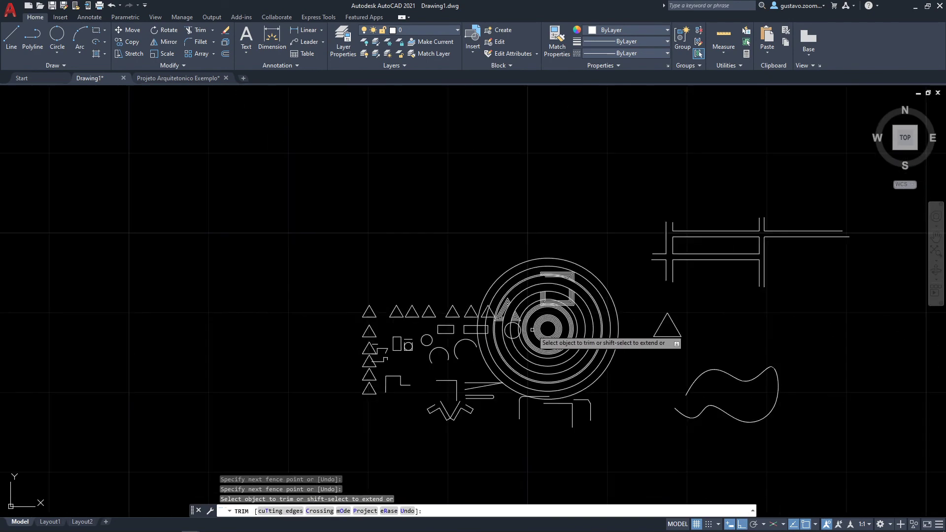
scroll(531, 320, up, 3)
scroll(412, 363, up, 2)
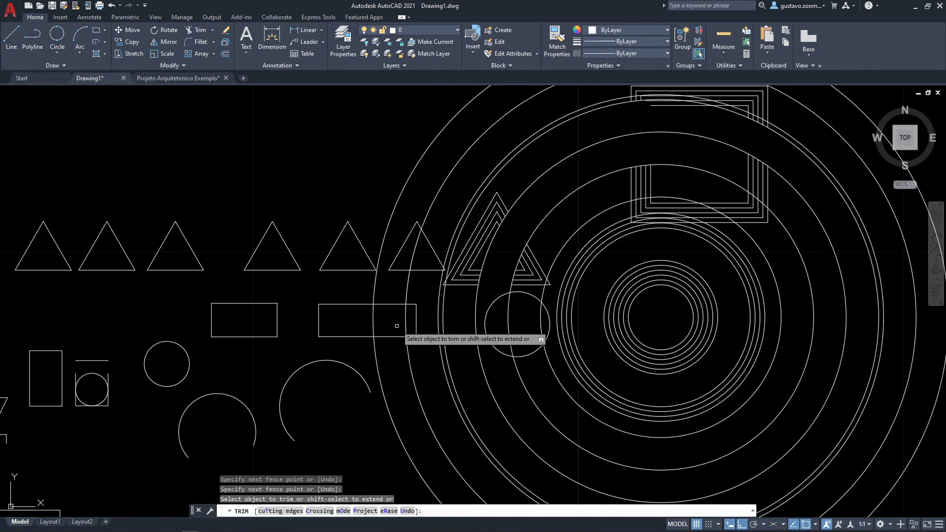
middle_drag(608, 326, 395, 285)
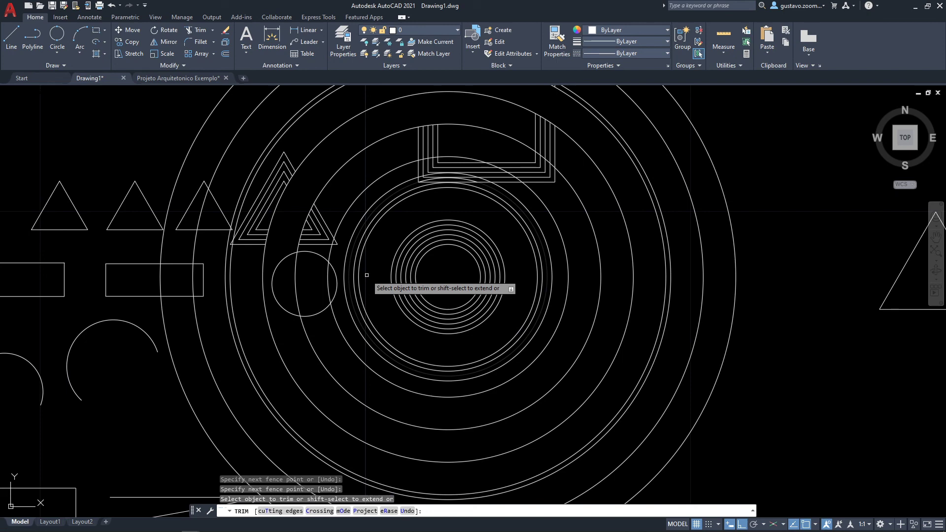
scroll(493, 305, down, 5)
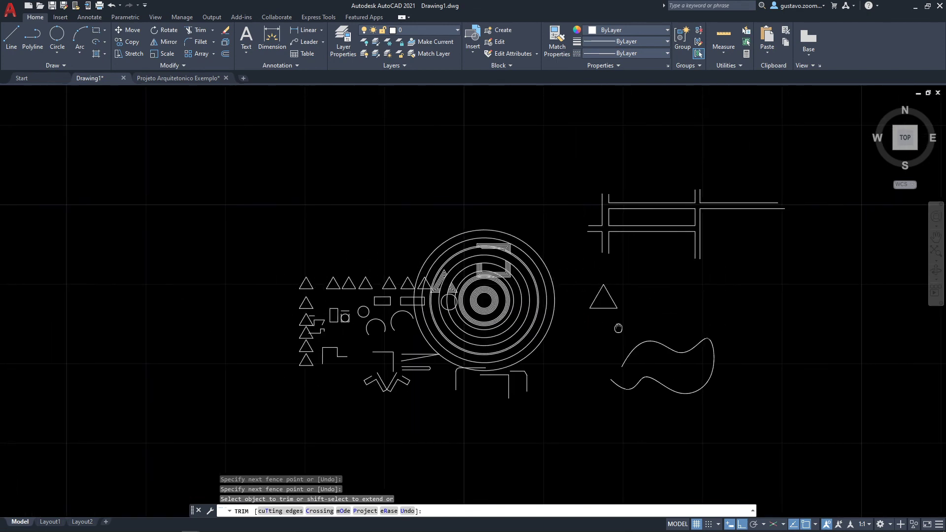
Step: End the Trim command and save the drawing as Aula 1 in the Aula 1 folder, in AutoCAD 2010/LT2010 Drawing (*.dwg) format
key(Escape)
scroll(659, 319, up, 3)
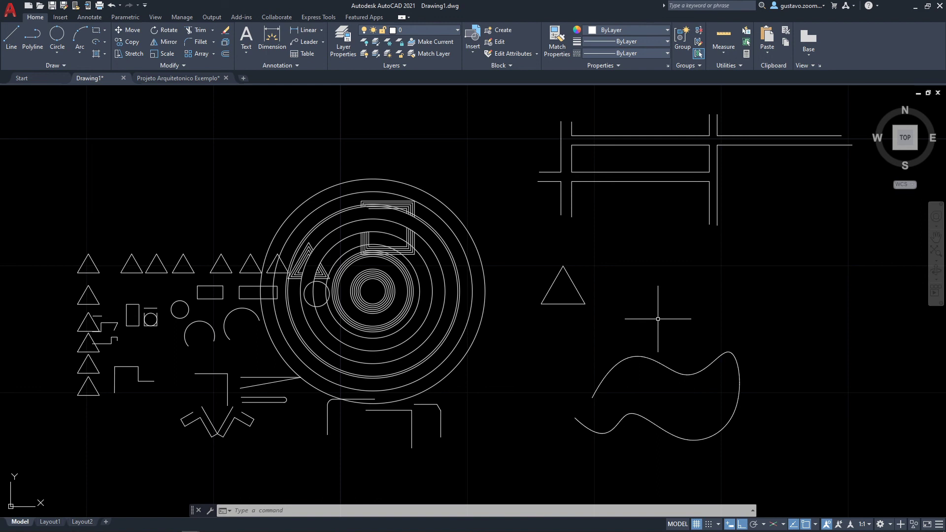
click(10, 10)
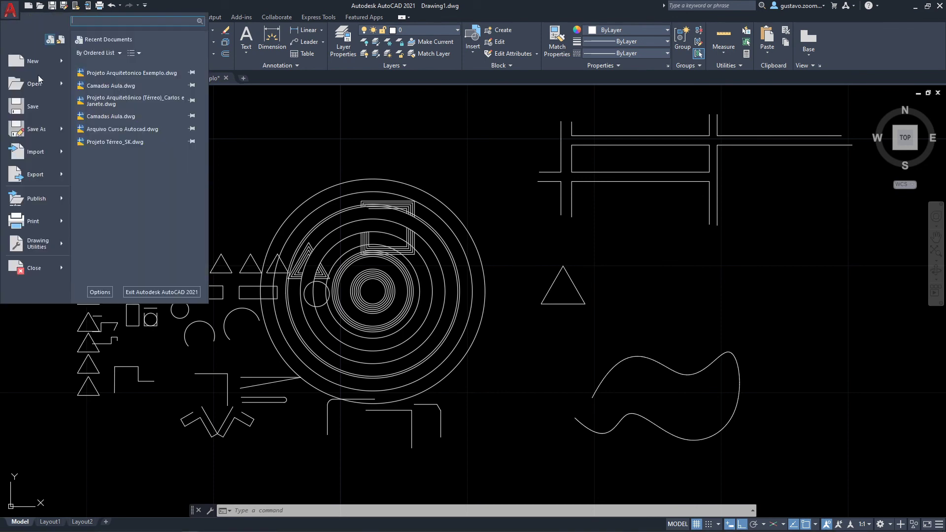
click(31, 128)
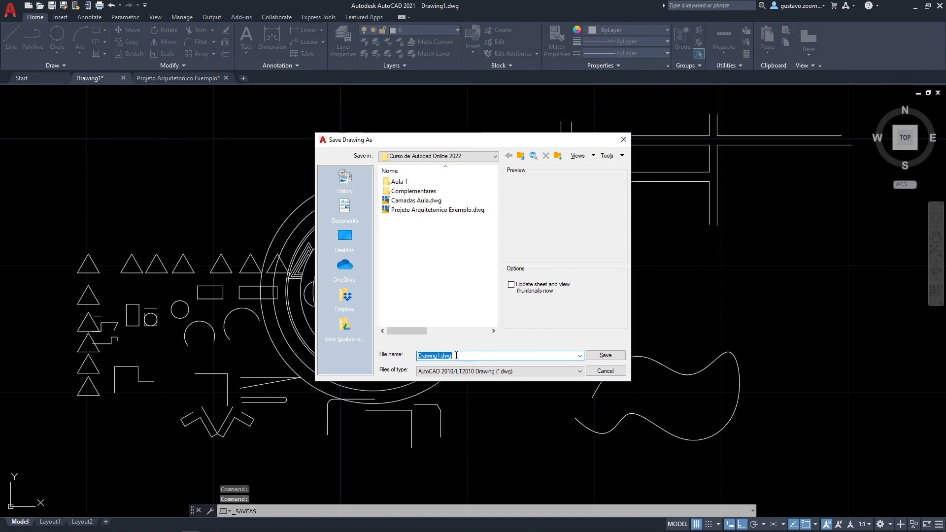
double_click(419, 182)
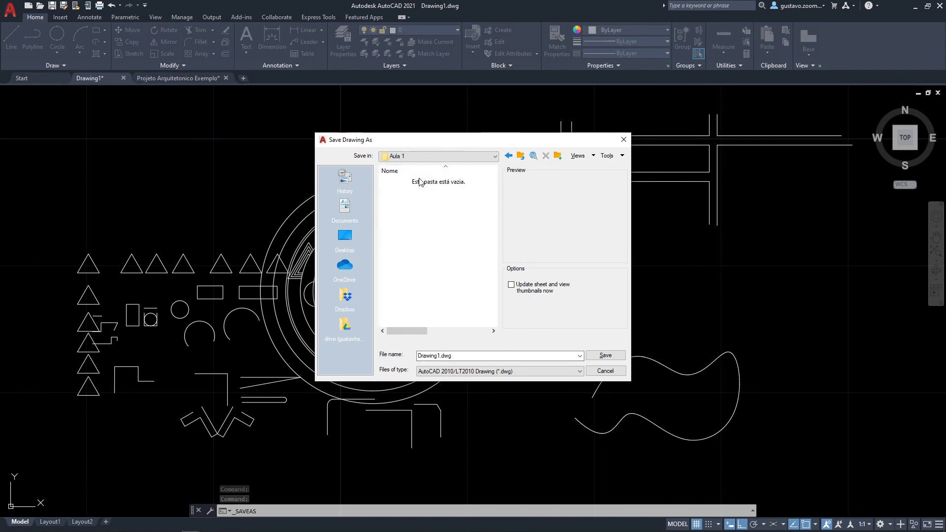
double_click(432, 355)
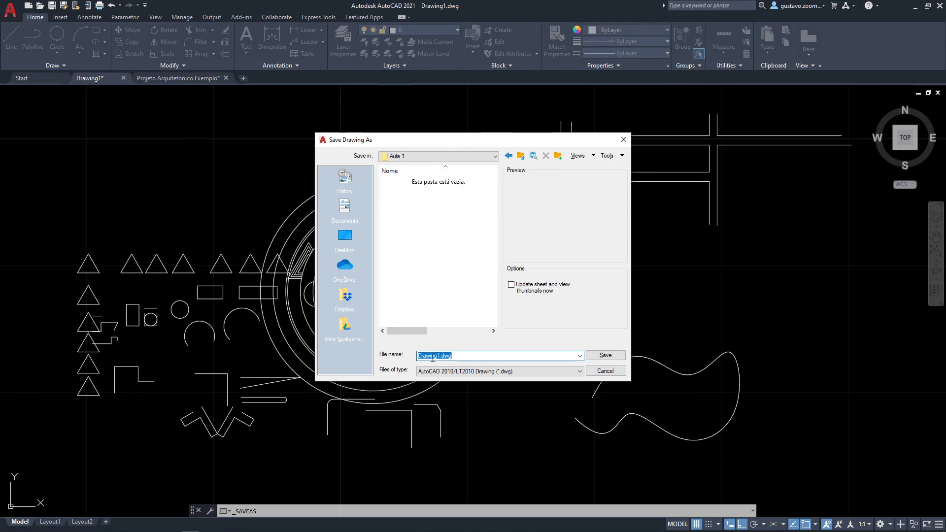
text(Aula 1)
click(457, 371)
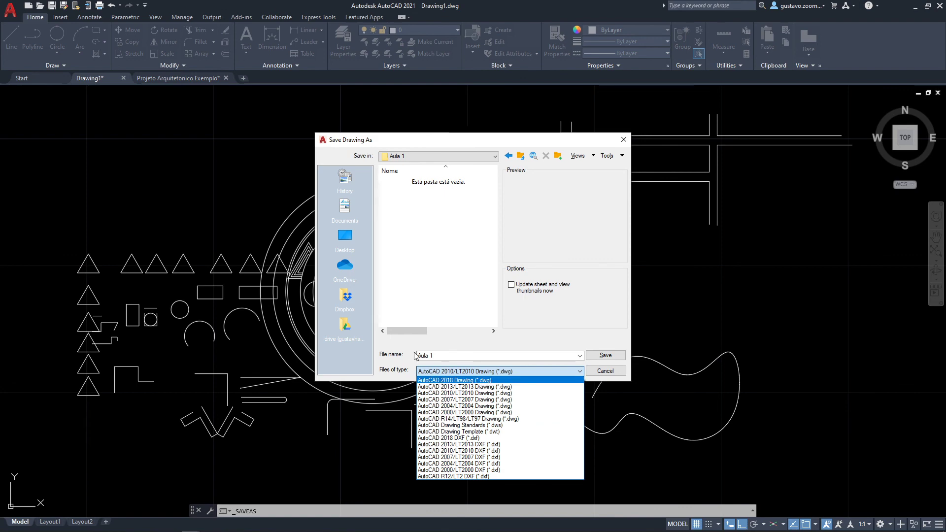
click(473, 392)
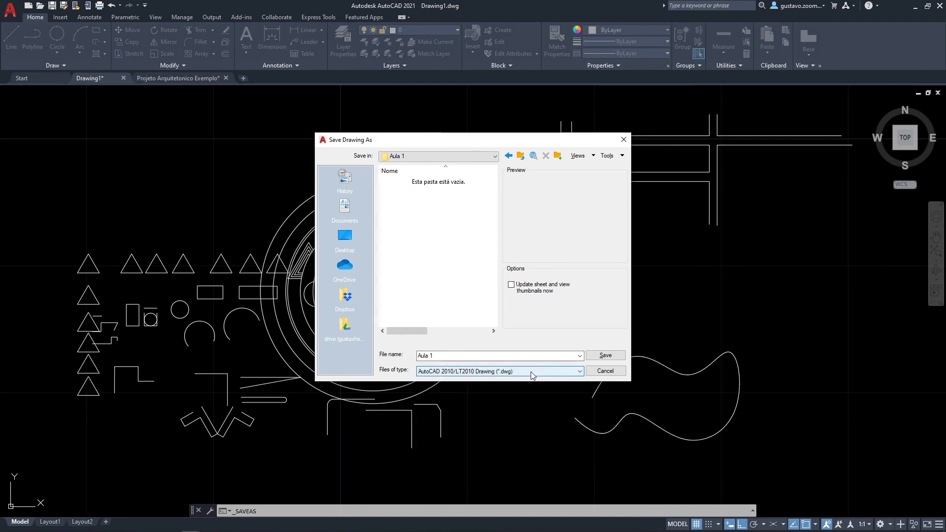
click(606, 356)
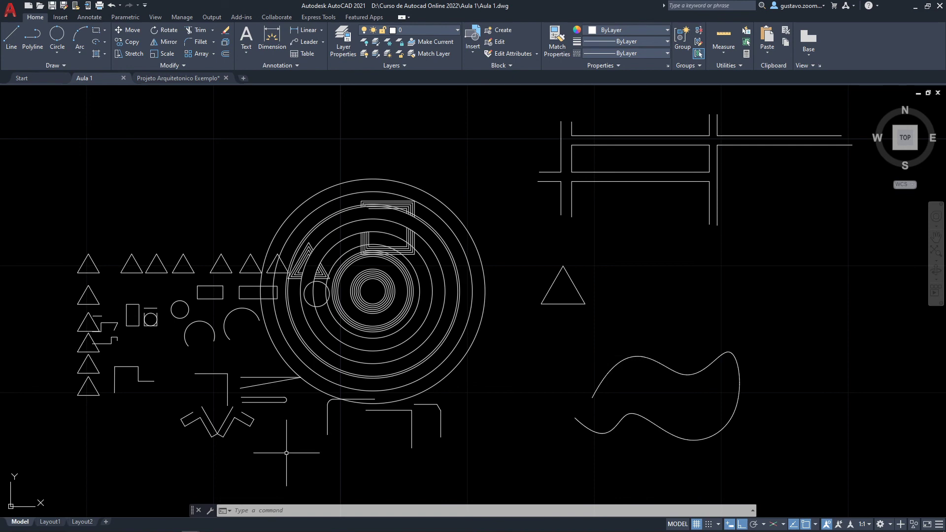
click(172, 525)
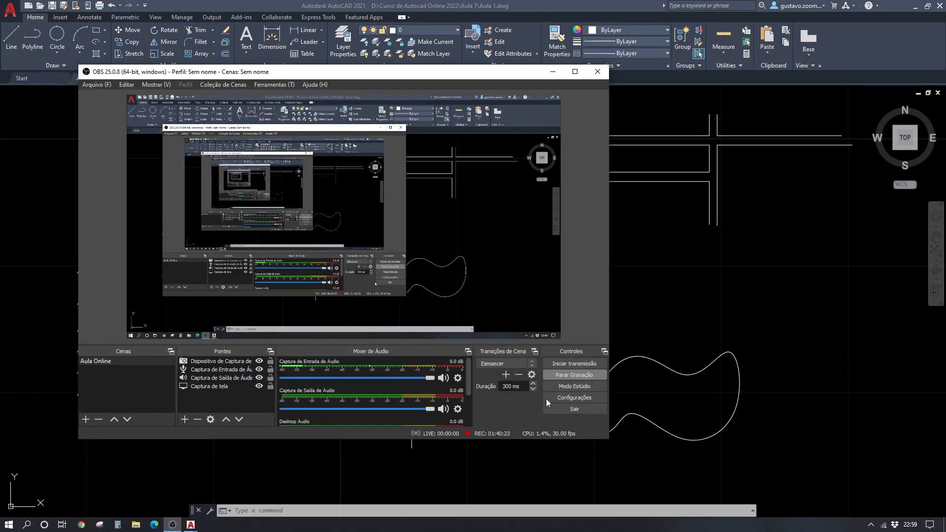